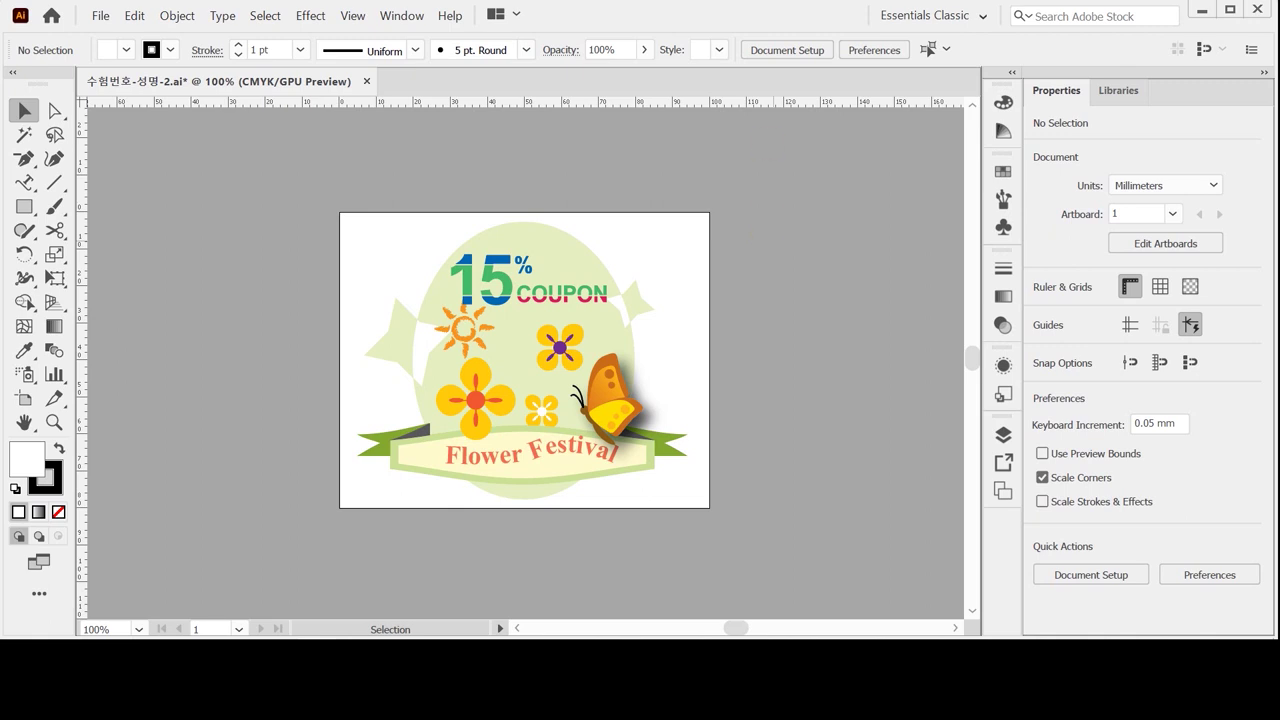
- Create a new 100 x 80 mm landscape document in millimetres with CMYK color mode and 300 ppi raster effects
left_click(95, 17)
left_click(114, 37)
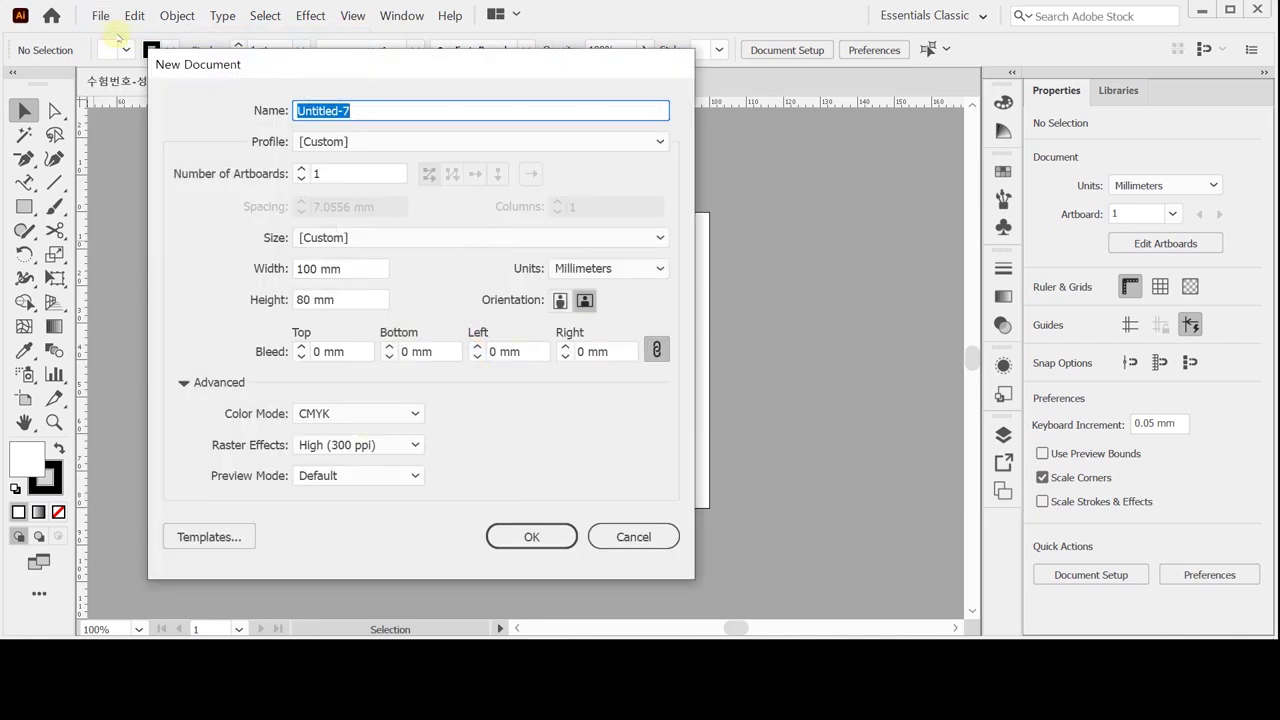
left_click(524, 268)
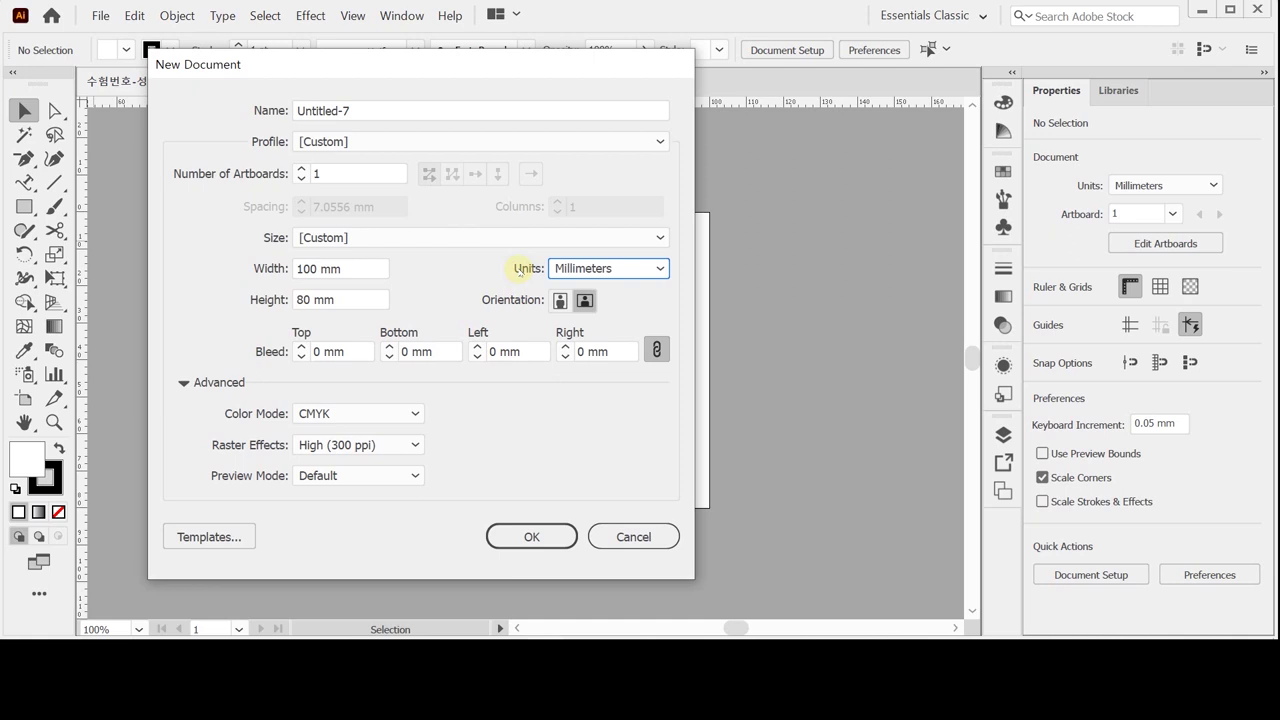
left_click(374, 268)
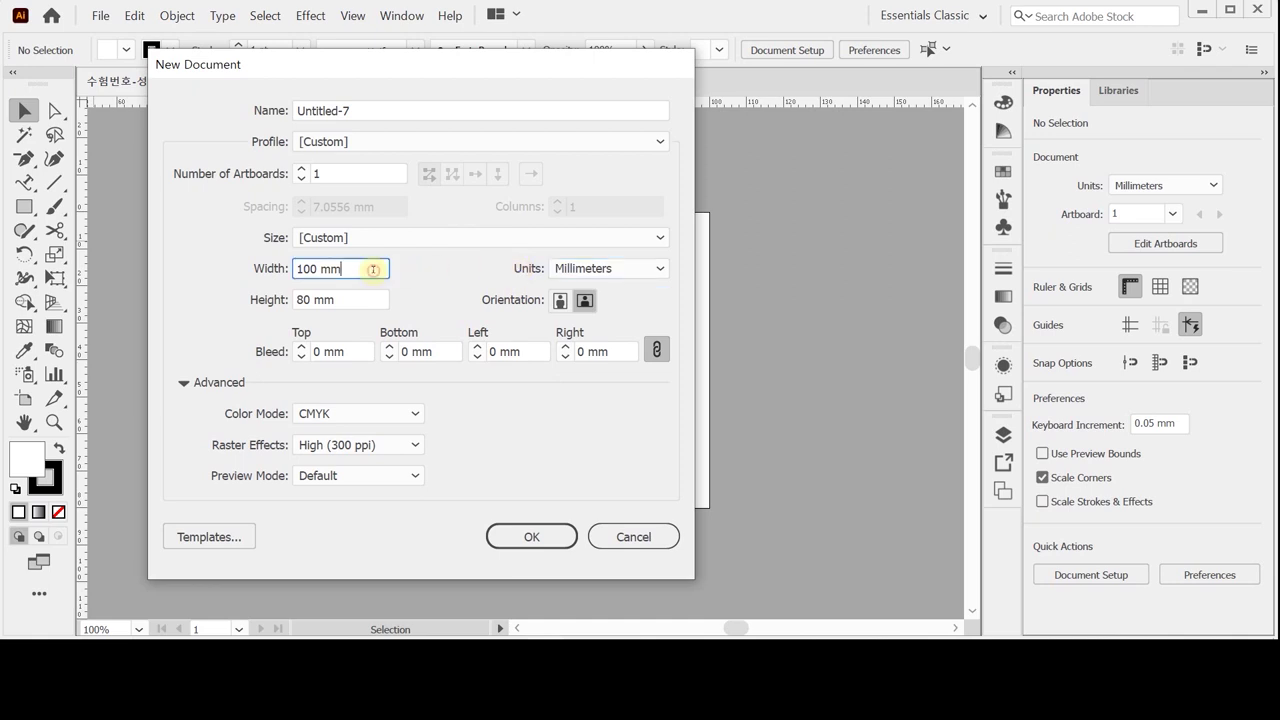
left_click(376, 298)
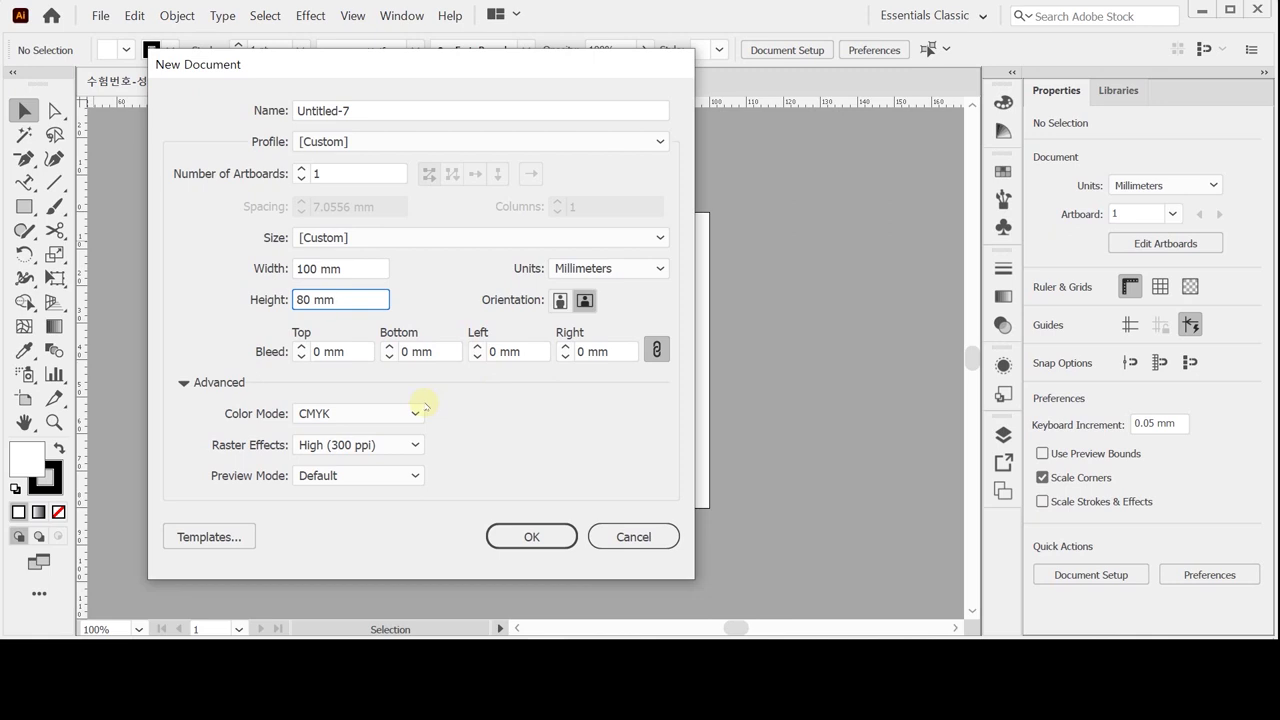
left_click(531, 536)
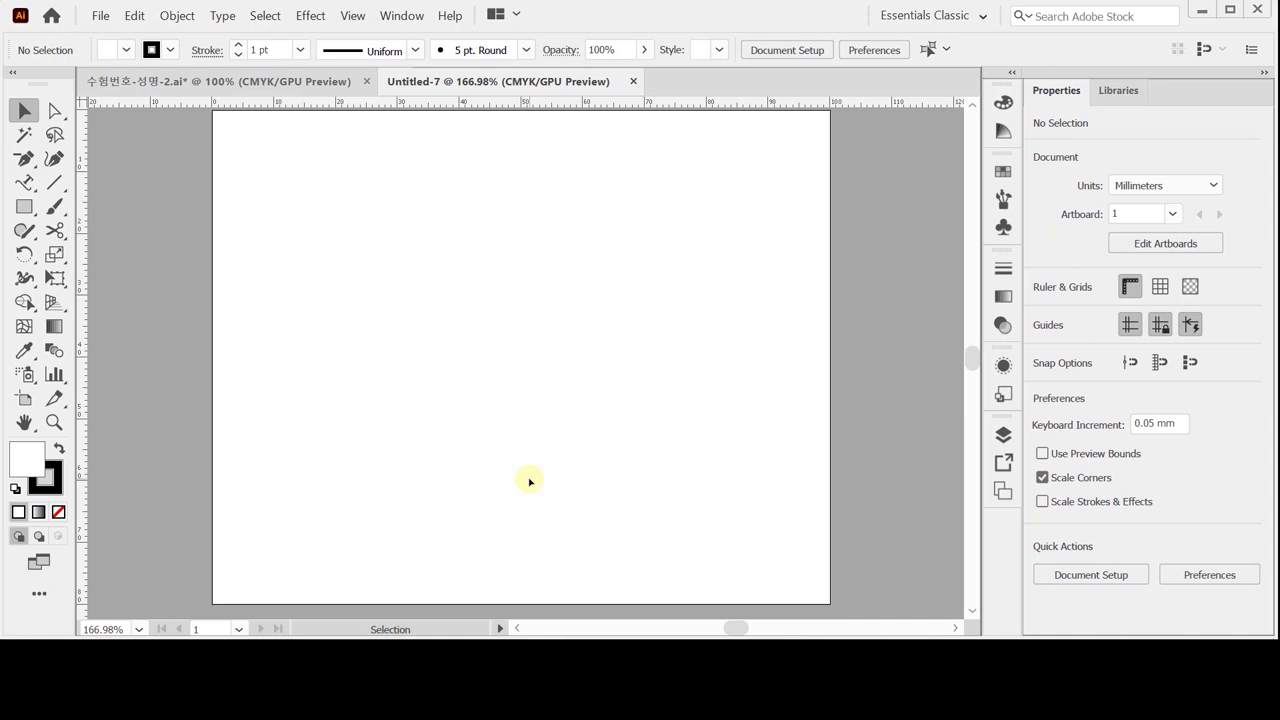
- Paste the horizontal and vertical guides so that they cross at the middle of the artboard
key("a")
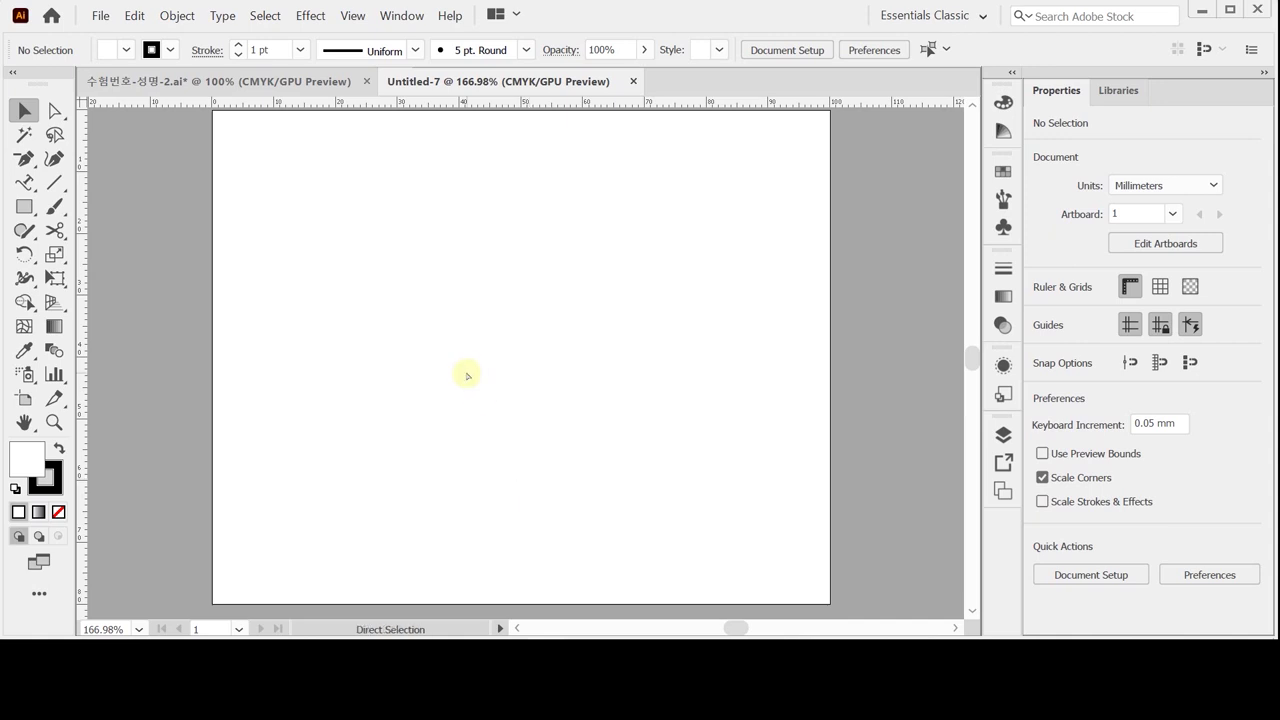
key("ctrl+v")
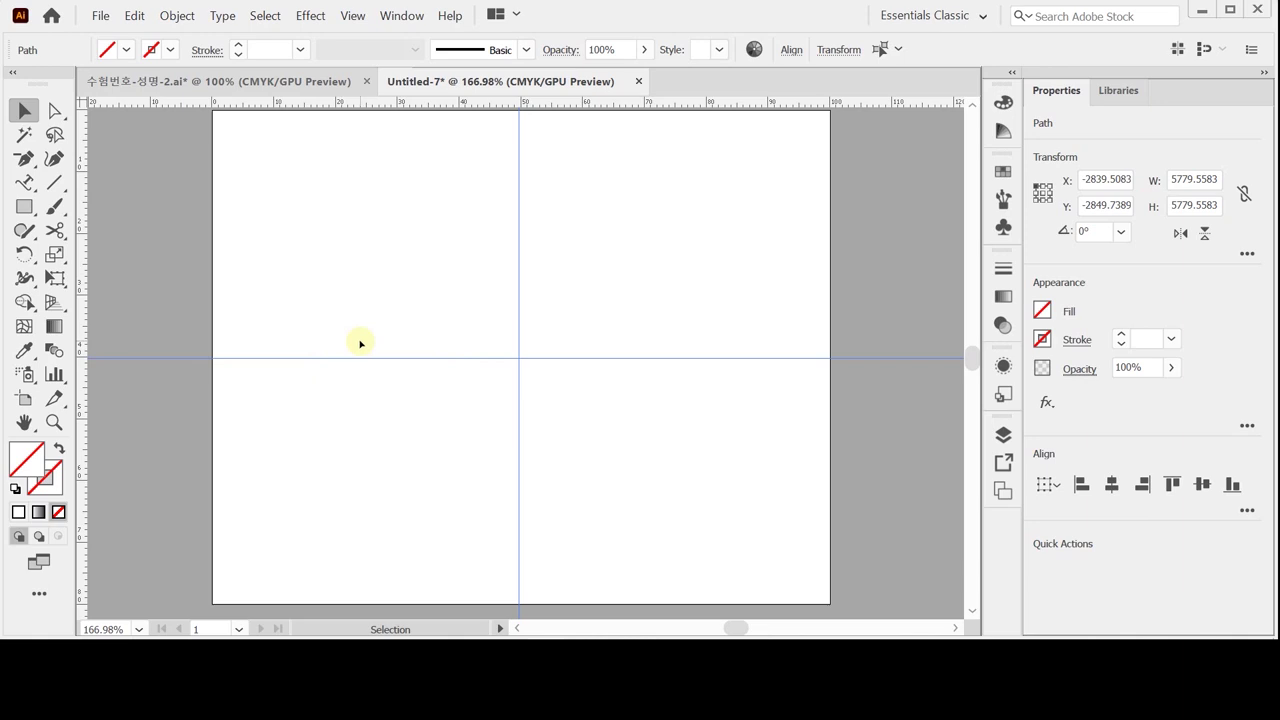
key("ctrl")
- Save the document as 수험번호-성명-2 in the GTQ folder, in Adobe Illustrator format with the Illustrator 2020 version
key("ctrl+s")
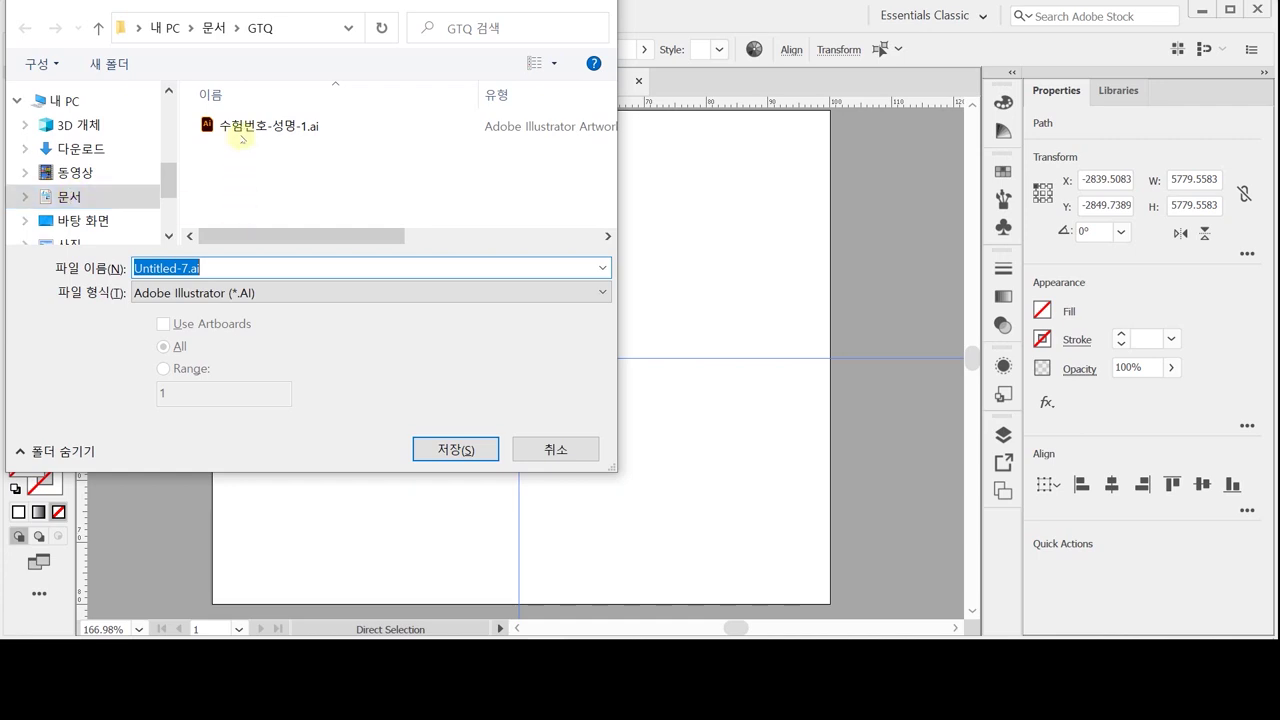
left_click(243, 128)
left_click(215, 268)
left_click_drag(215, 268, 250, 271)
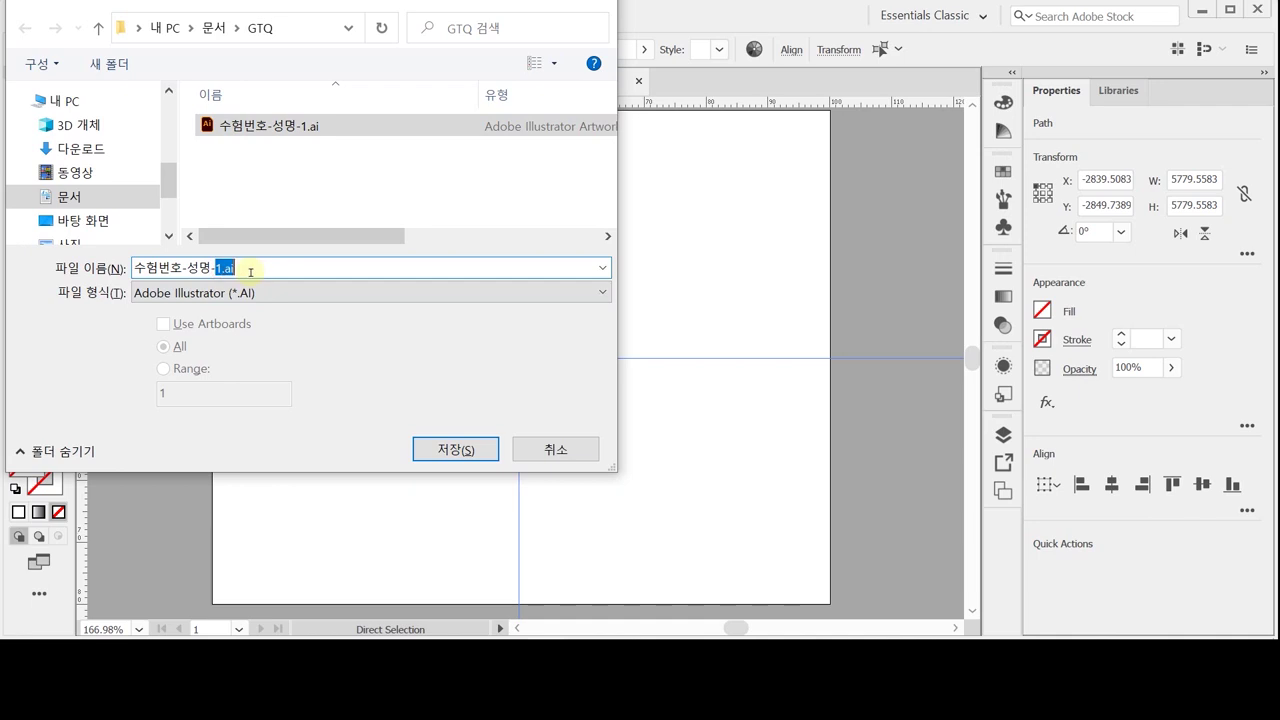
type("2")
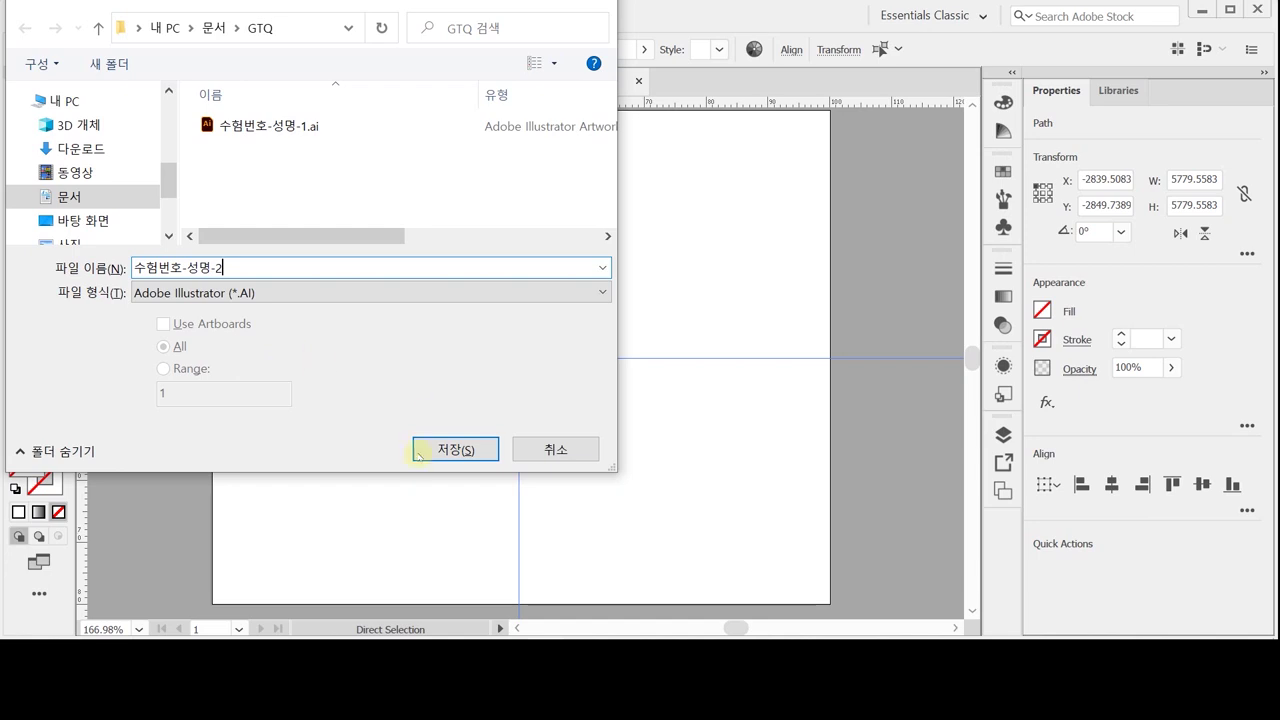
left_click(460, 449)
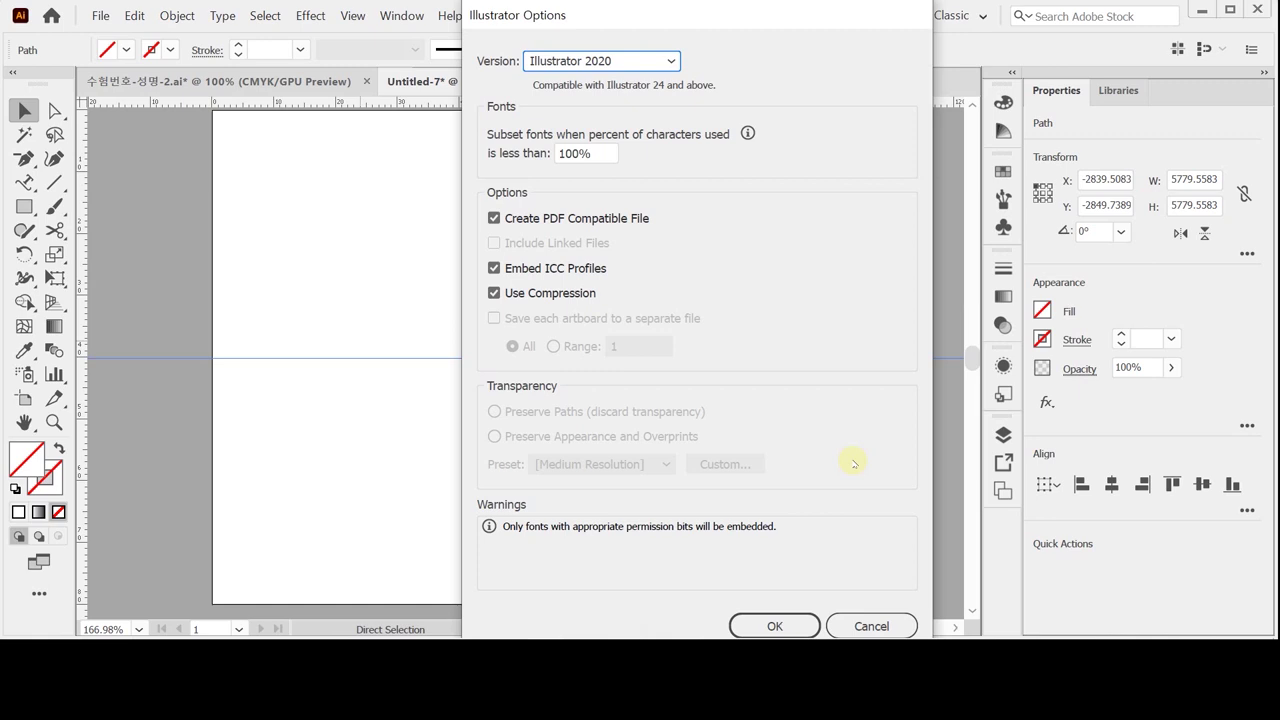
key("Escape")
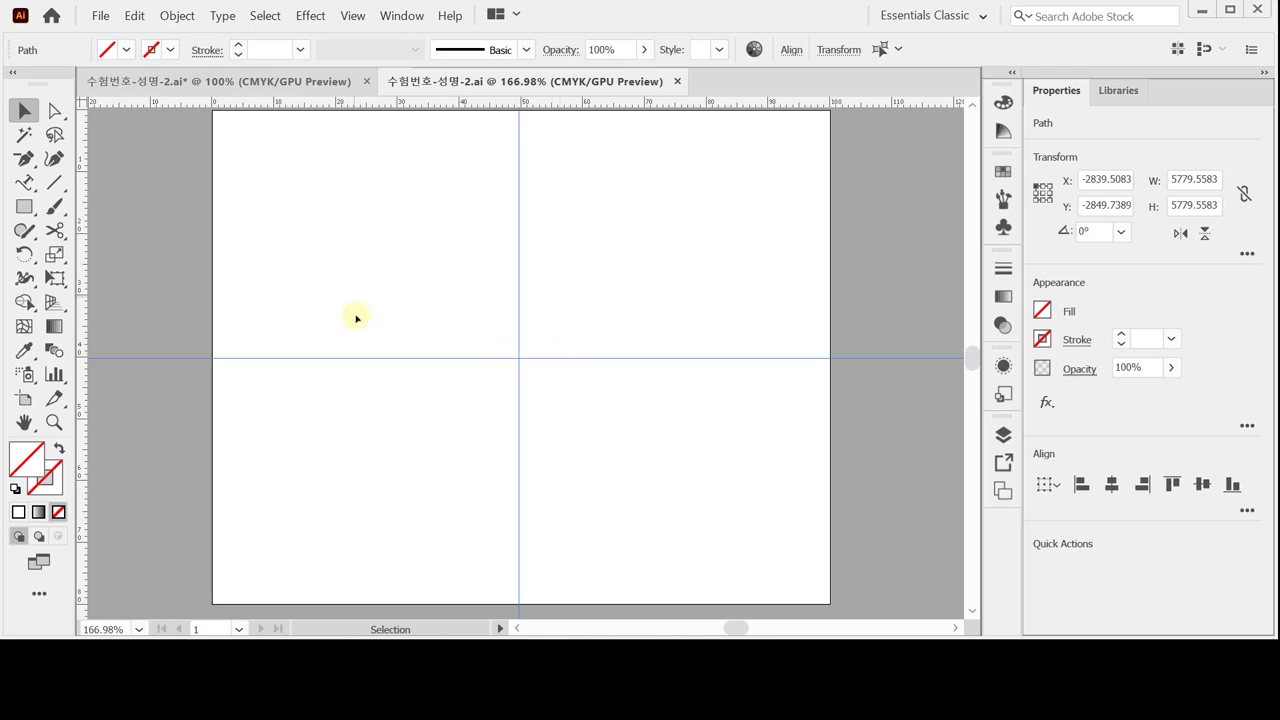
- Detach the shape tools as a floating palette beside the artboard's upper-left area
left_click(24, 207)
left_click_drag(24, 207, 242, 213)
left_click_drag(148, 226, 224, 160)
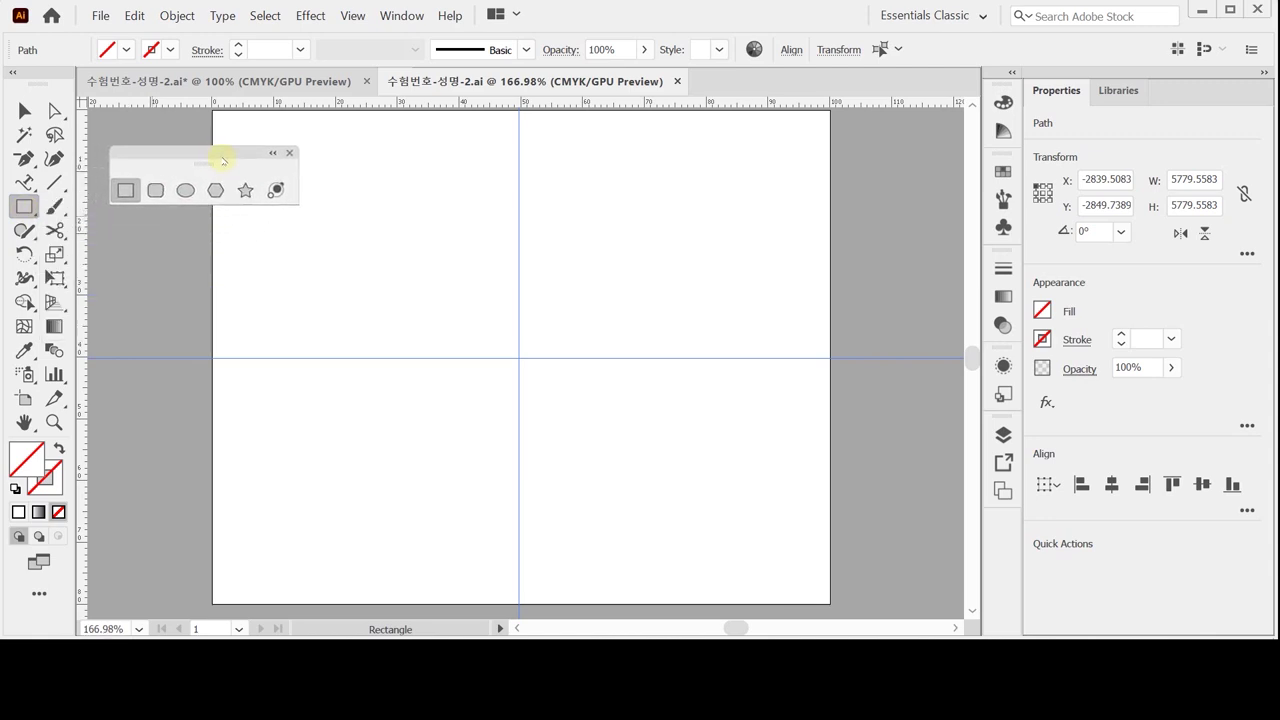
- Create an ellipse 60 mm wide and 75 mm high from the intersection of the guides
left_click(183, 190)
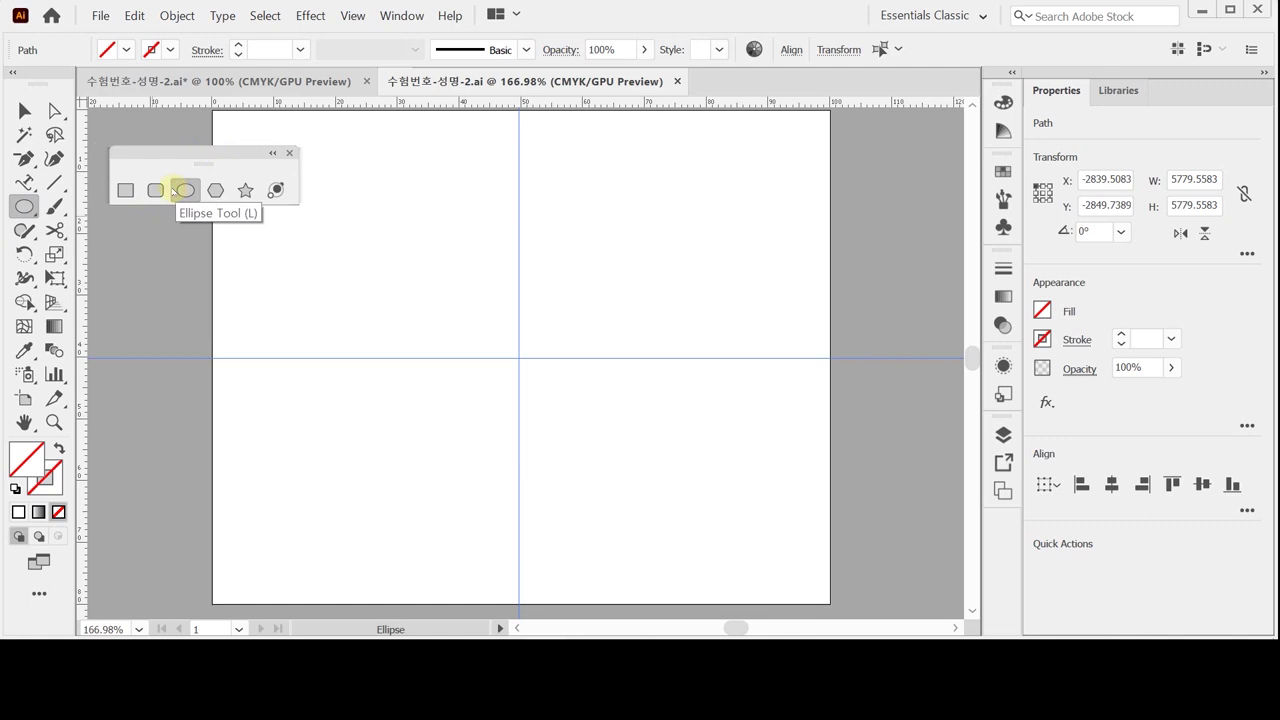
left_click(518, 357)
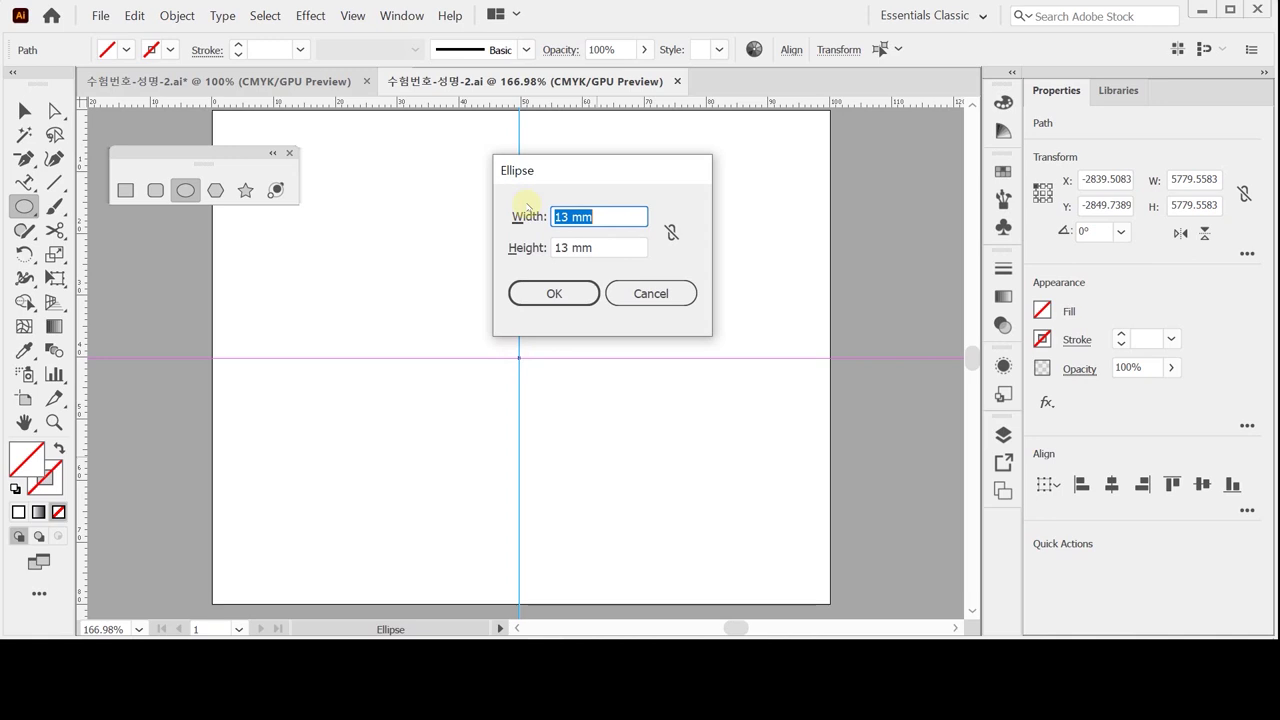
type("60")
key("Tab")
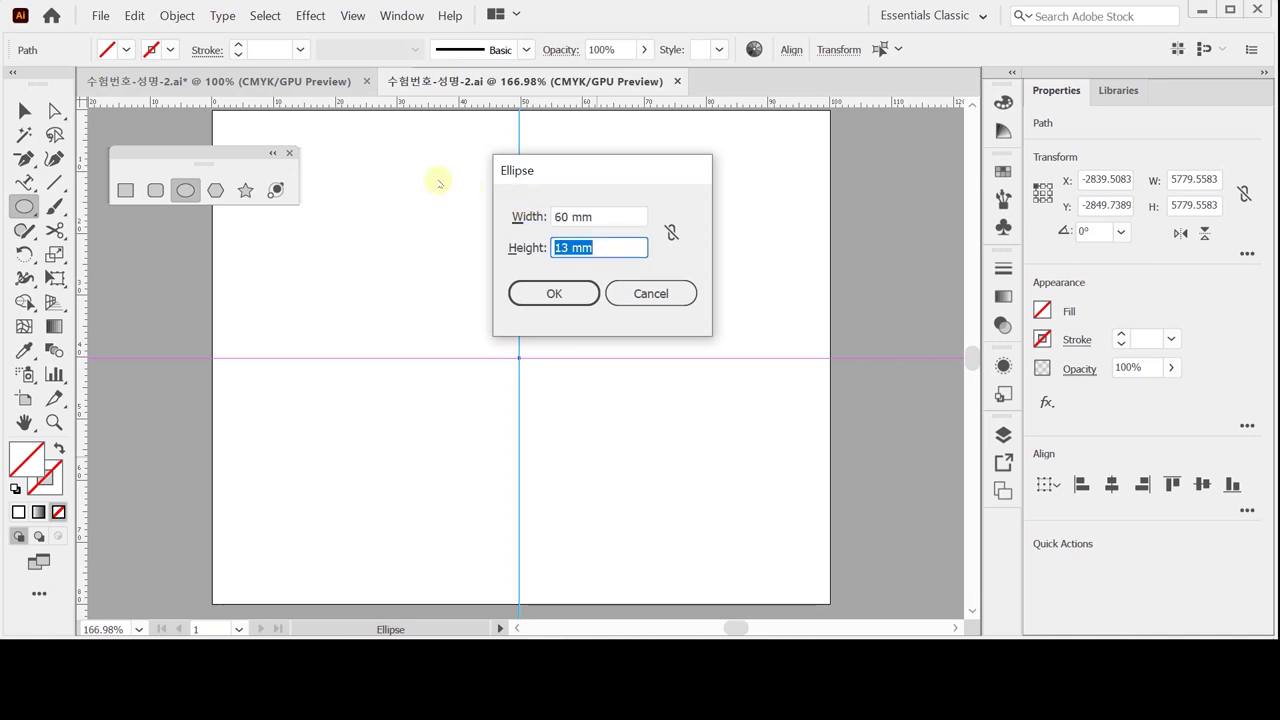
type("75")
key("Tab")
key("Return")
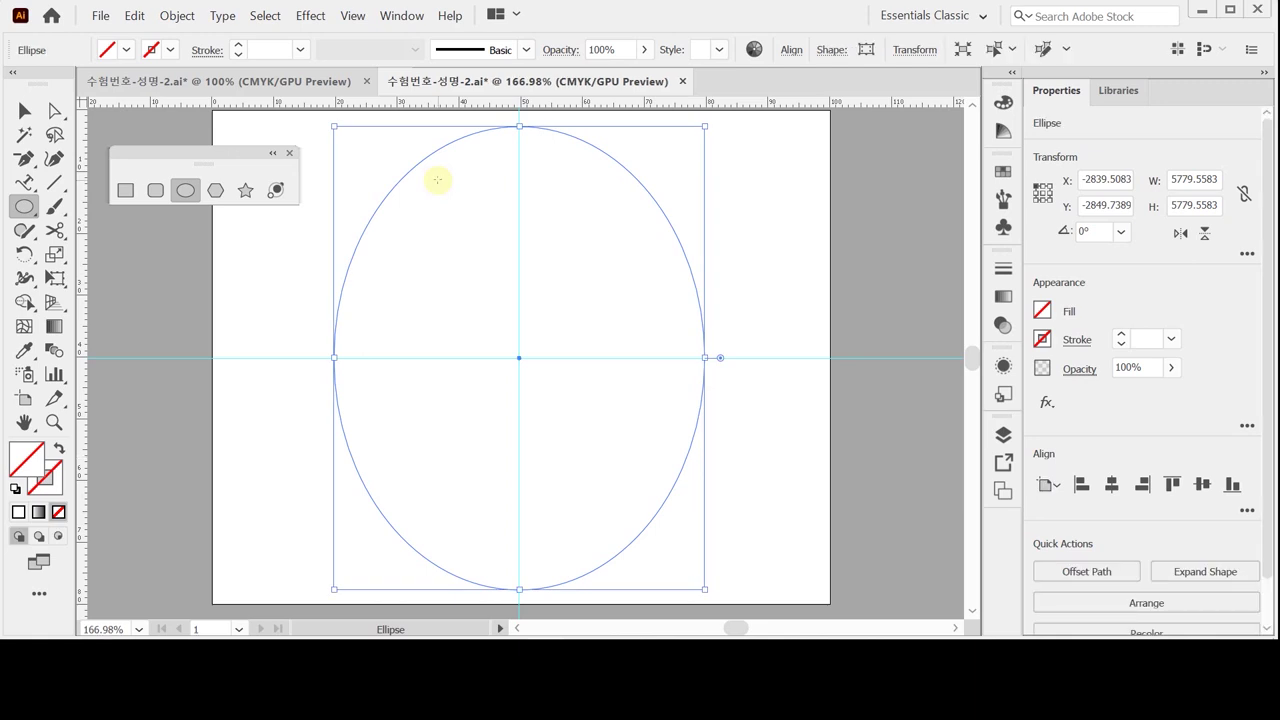
- Fill the ellipse with C 10, M 0, Y 30, K 0 and give it a black stroke
left_click_drag(1003, 101, 748, 148)
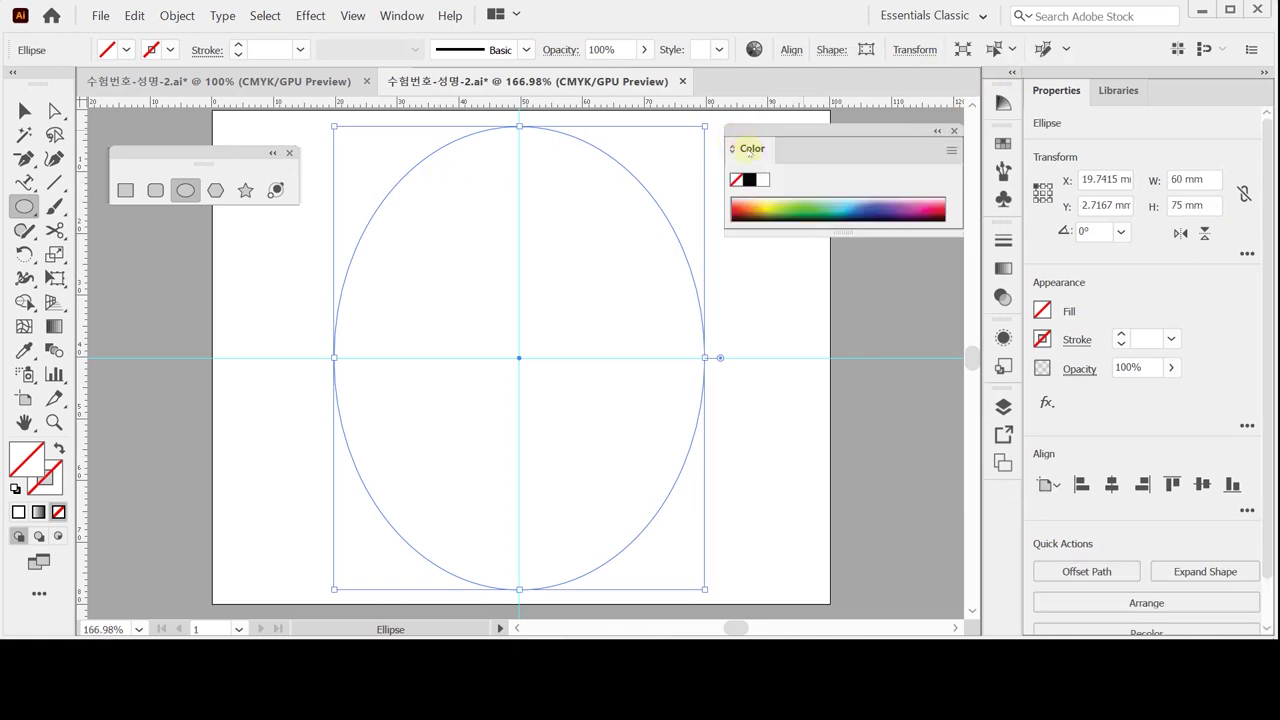
left_click(750, 150)
left_click(750, 150)
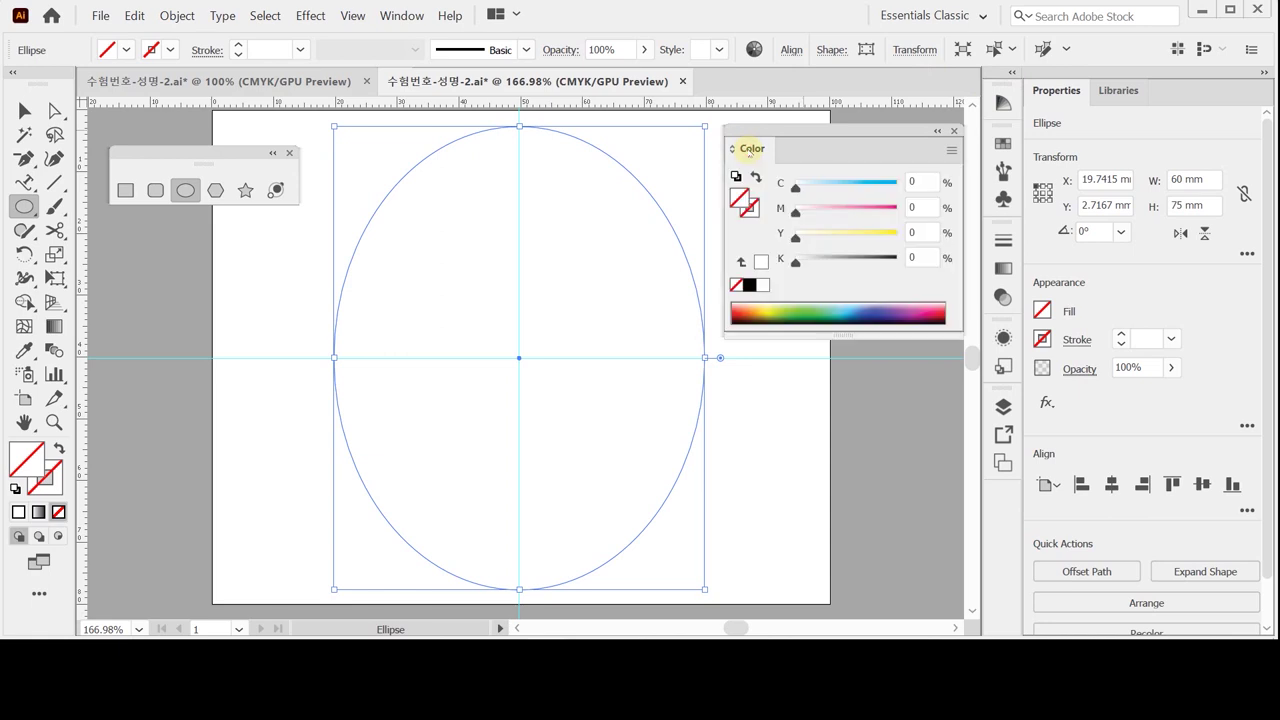
left_click(915, 181)
type("10")
key("Tab")
key("Tab")
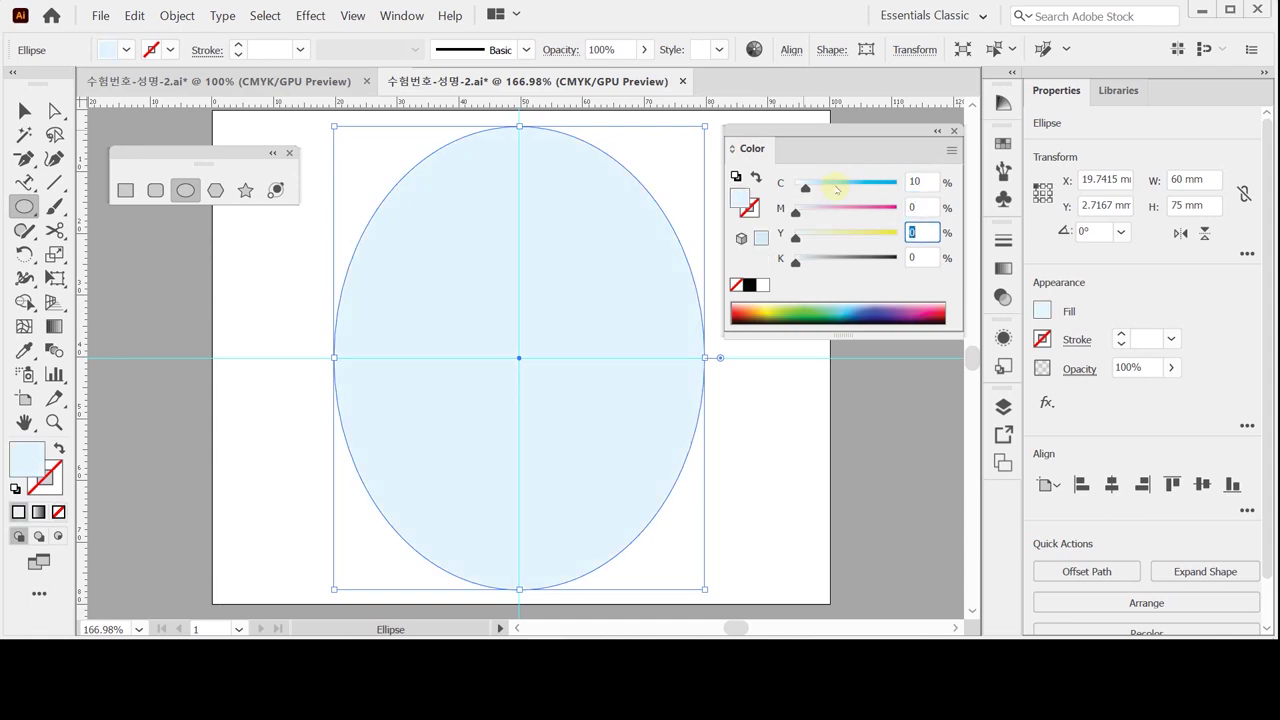
type("30")
key("Tab")
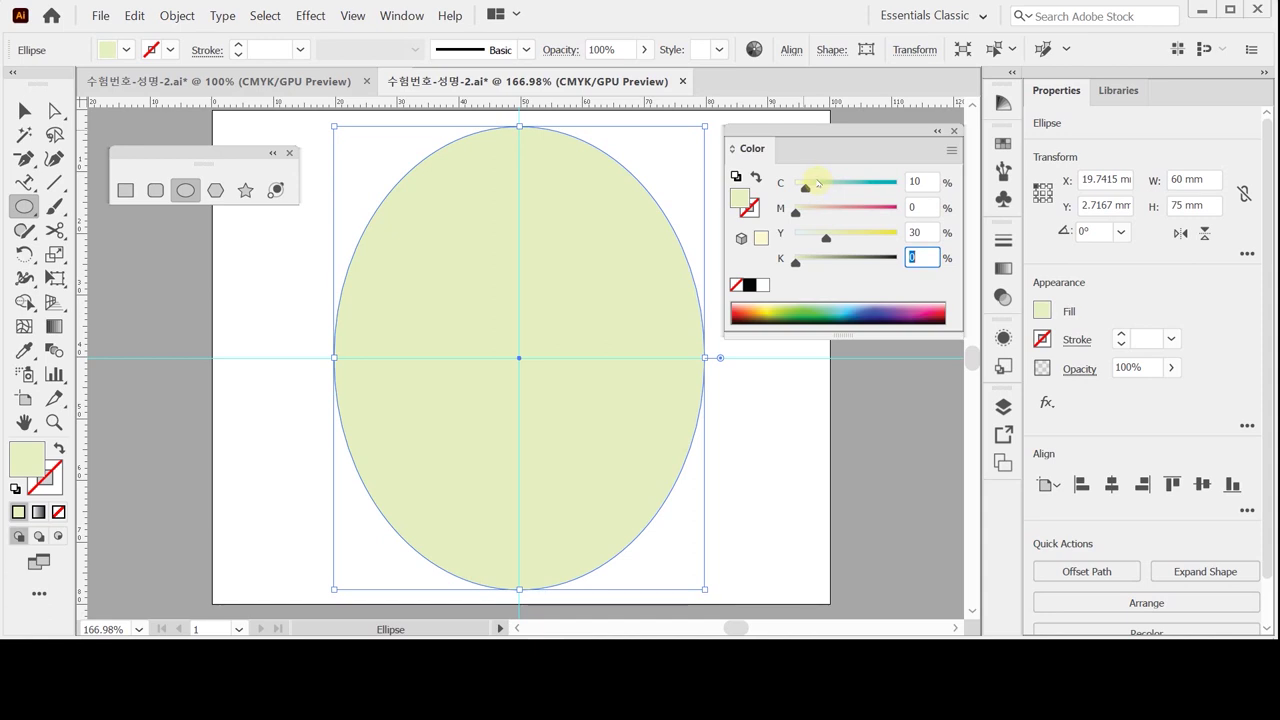
left_click(54, 486)
left_click(749, 285)
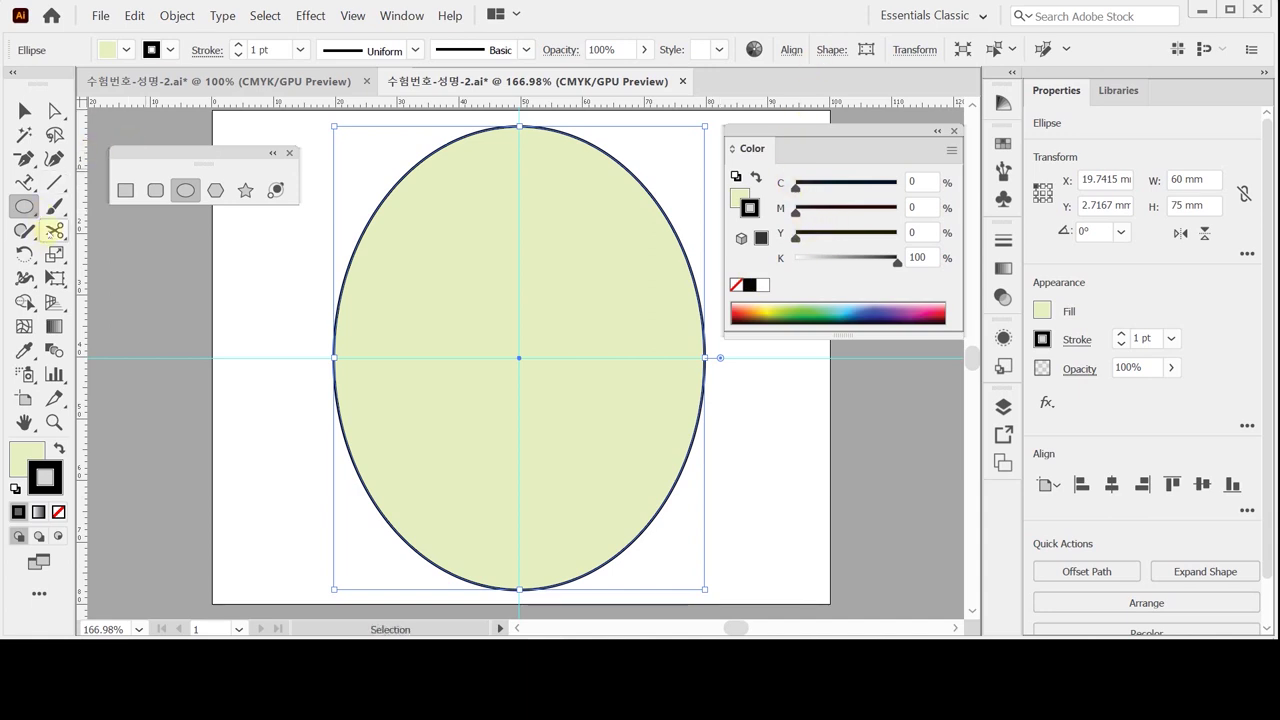
- Draw a four-pointed star with an outer radius of about 10.8 mm on the blank area left of the ellipse
left_click(245, 190)
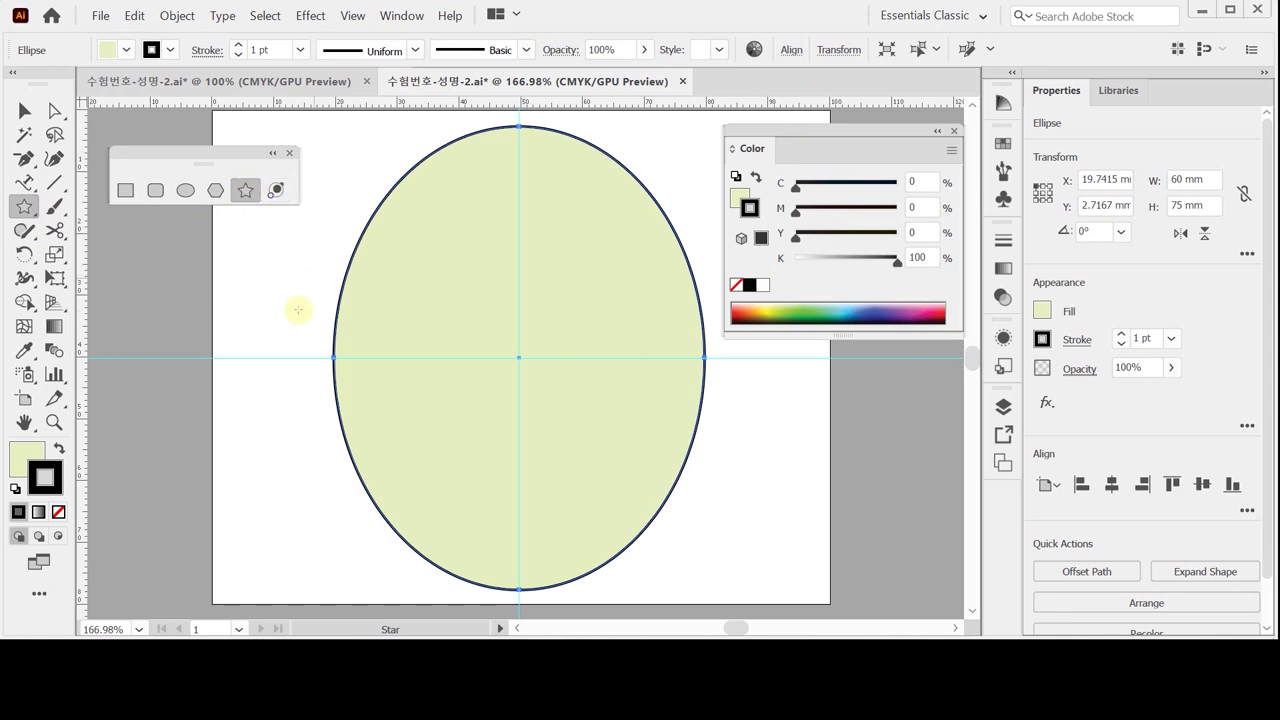
left_click_drag(269, 297, 318, 336)
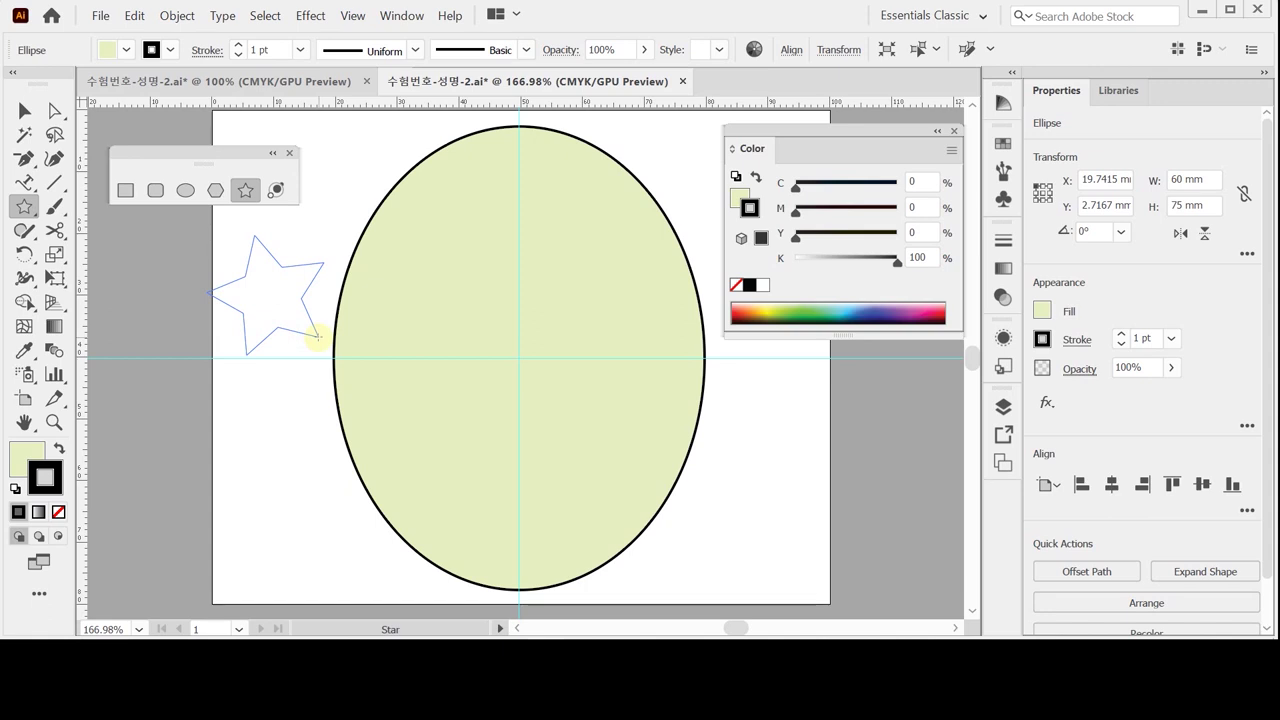
key("Down")
left_click_drag(318, 336, 320, 340)
key("Up")
key("Up")
key("Up")
key("Up")
key("Down")
key("Down")
key("Down")
key("Down")
key("Down")
key("Up")
key("Up")
key("Down")
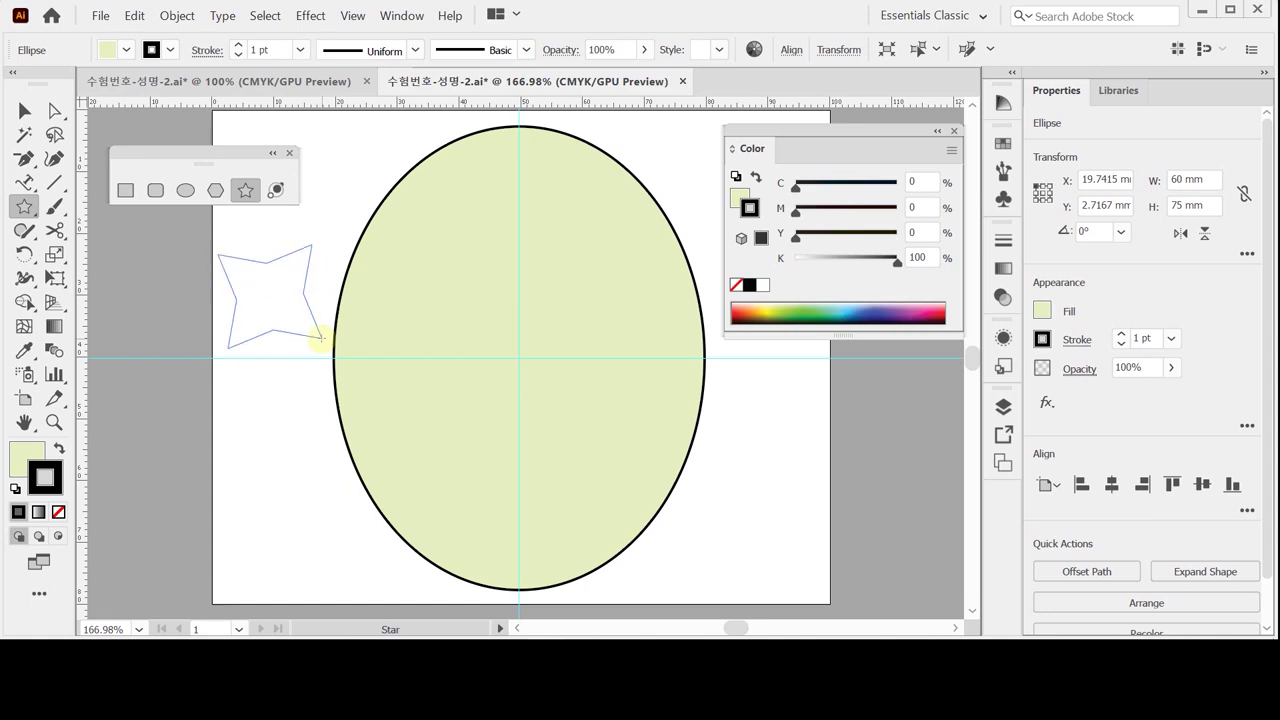
left_click_drag(320, 340, 320, 340)
left_click(321, 342)
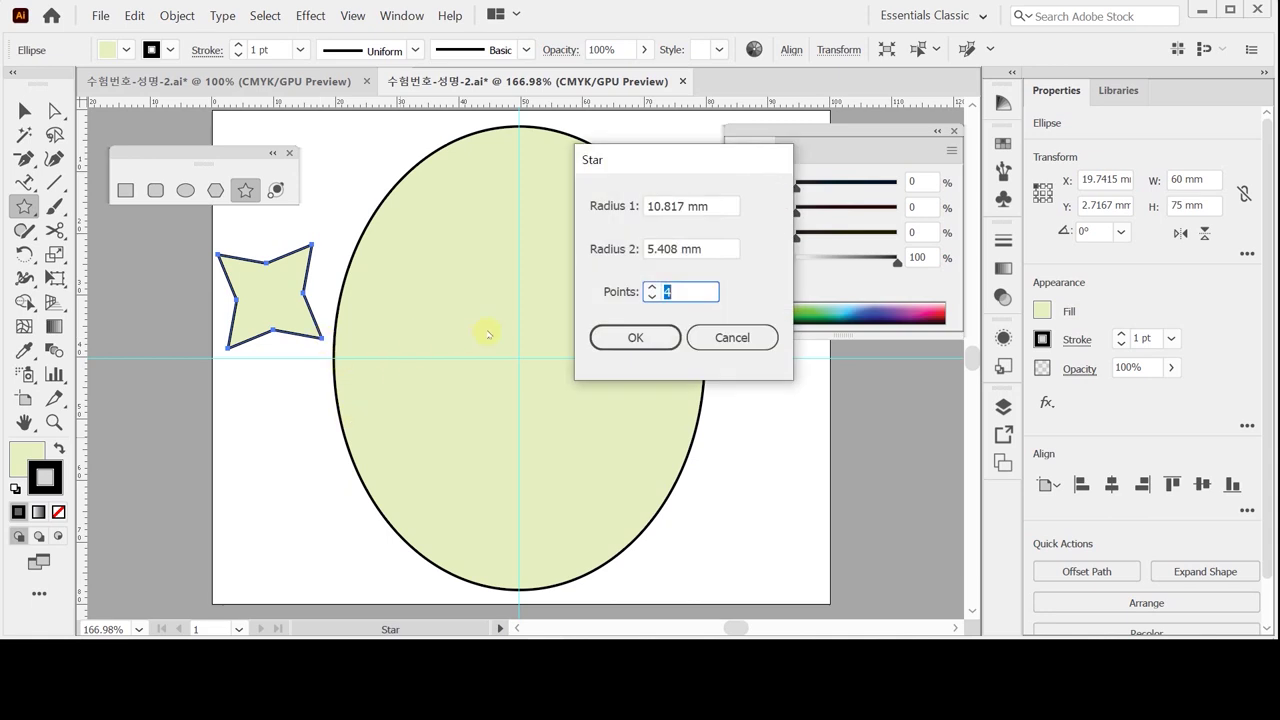
left_click(680, 337)
- Place the star over the ellipse's left edge, rotate it clockwise to an angle of about 239°, and save the document
left_click_drag(286, 314, 337, 357)
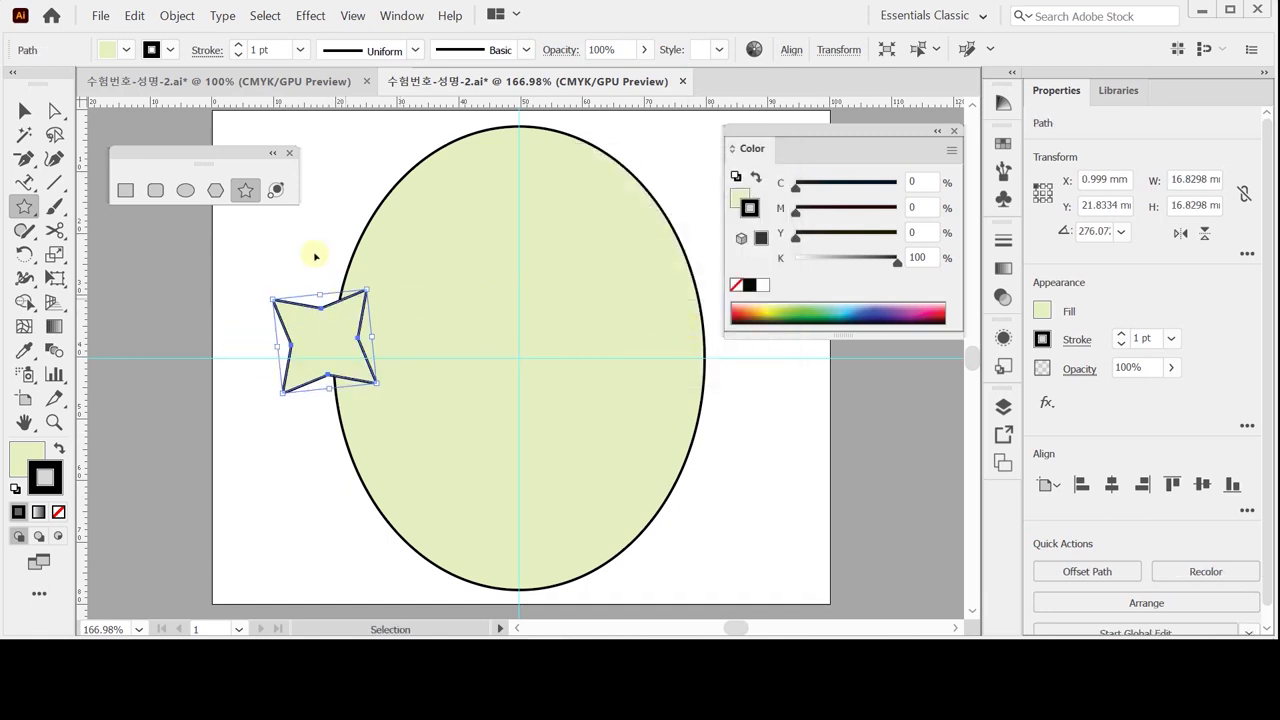
left_click_drag(266, 286, 285, 276)
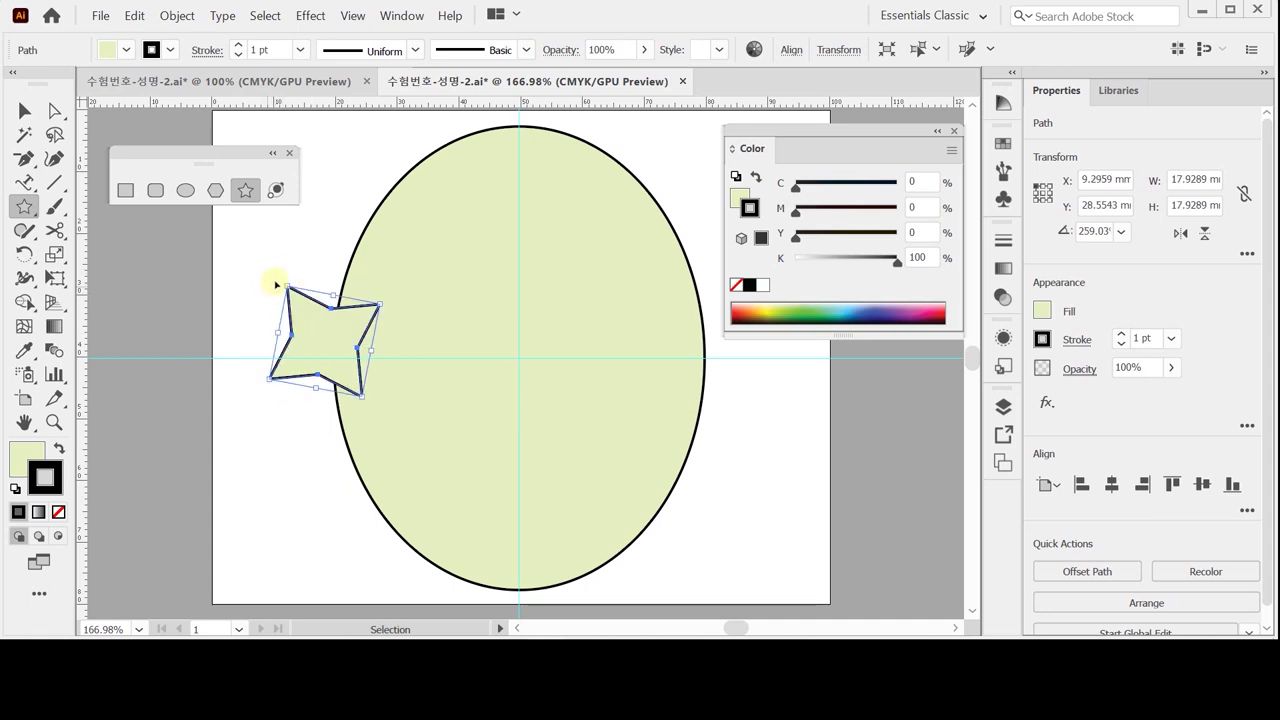
left_click(281, 288)
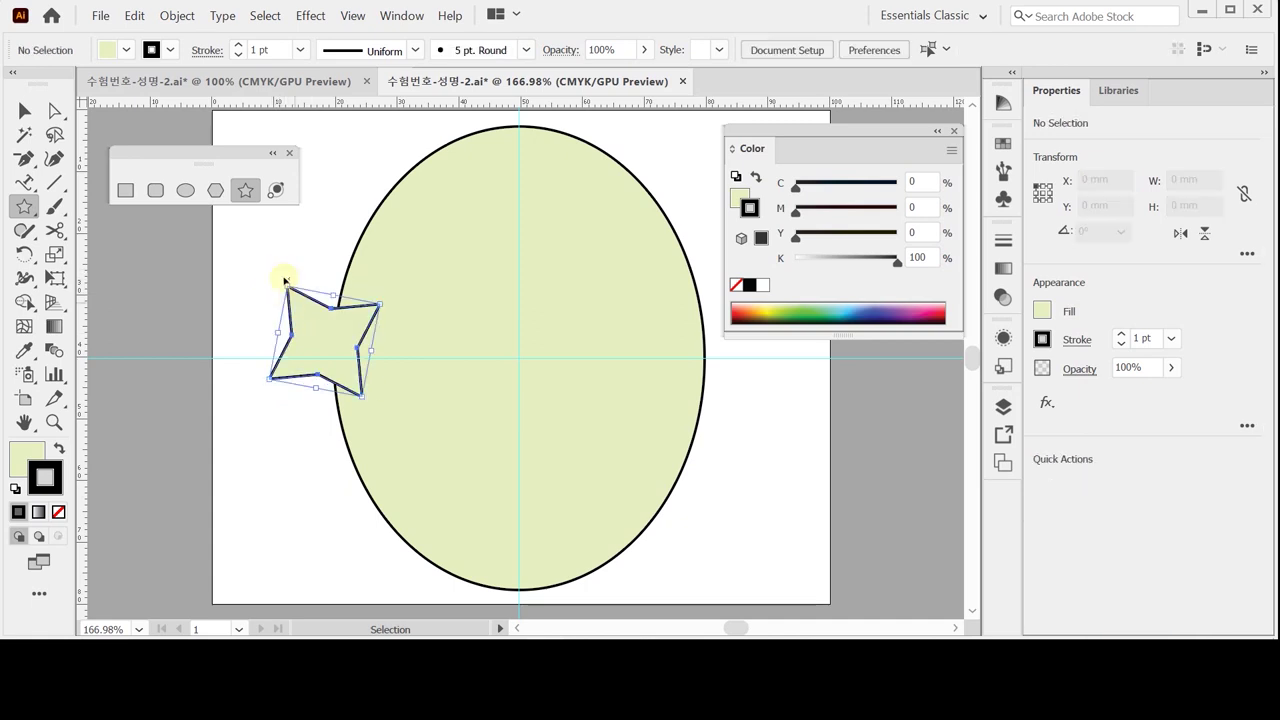
left_click(285, 283)
left_click_drag(283, 275, 297, 277)
left_click_drag(326, 340, 326, 341)
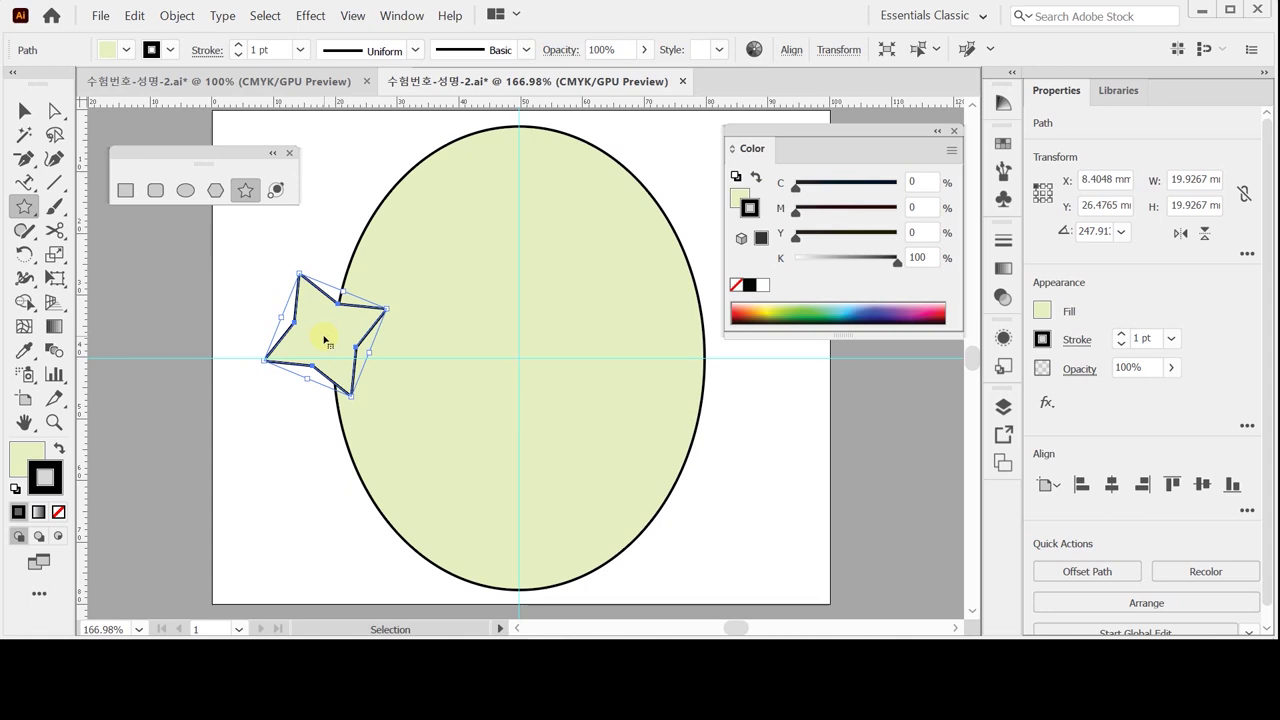
left_click_drag(295, 266, 308, 272)
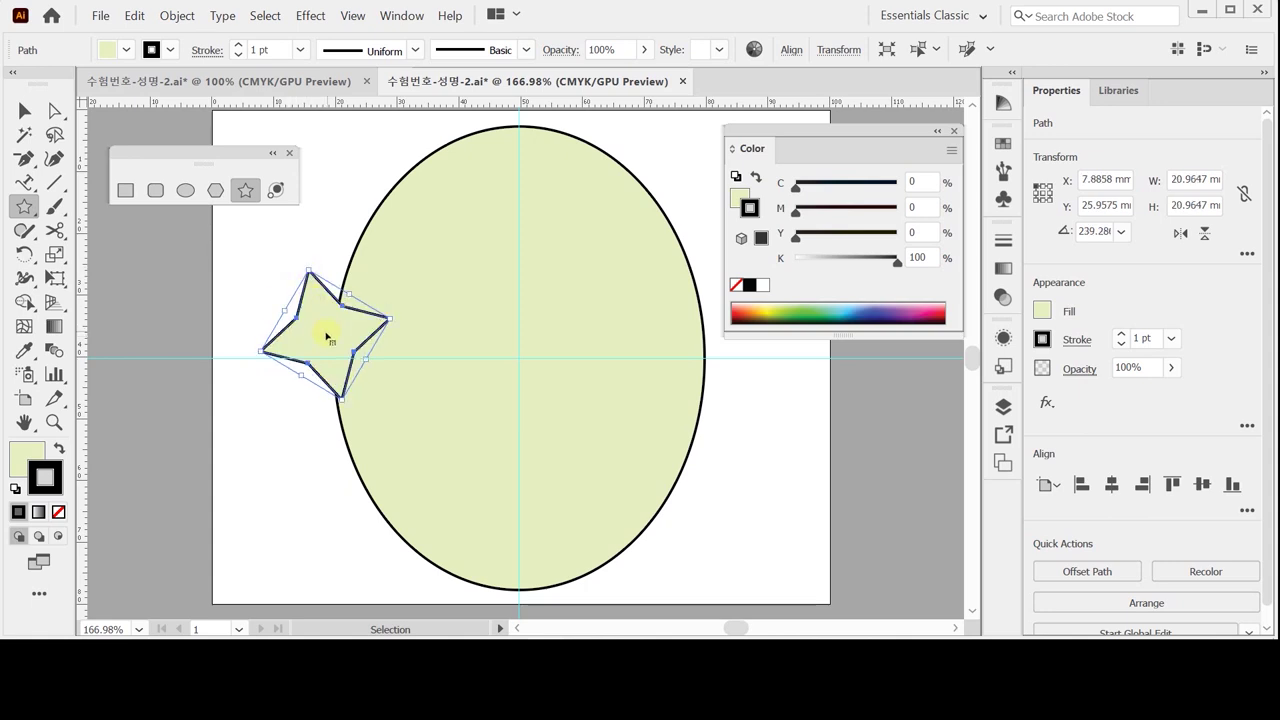
left_click_drag(320, 347, 326, 344)
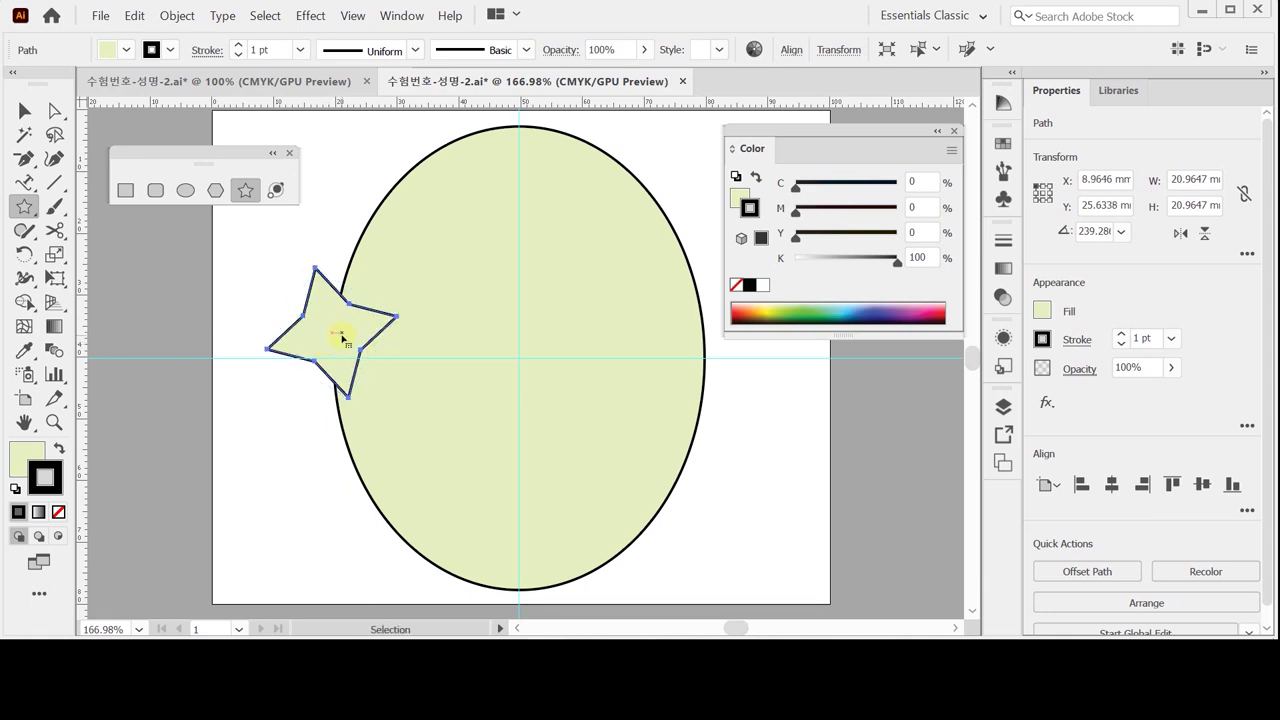
key("ctrl+s")
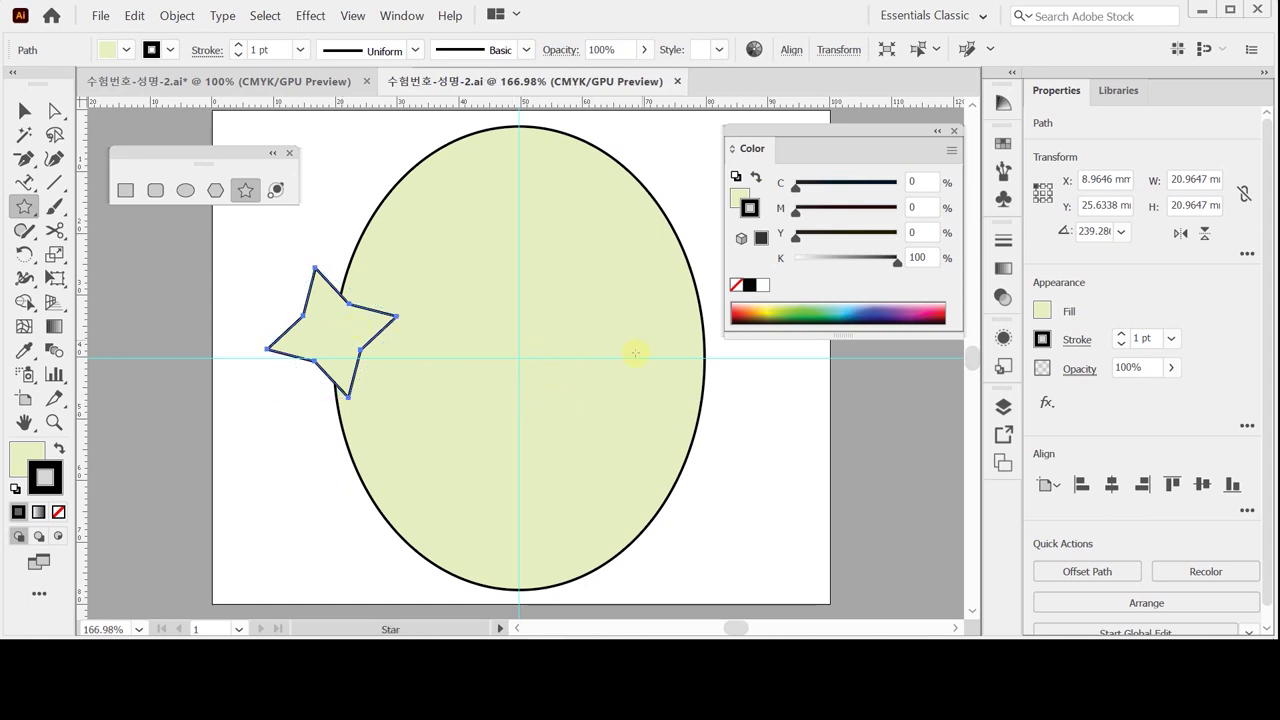
- Draw a small four-pointed star about 9.5 mm wide, tilted, over the ellipse's upper-right edge
key("space")
left_click_drag(617, 316, 591, 314)
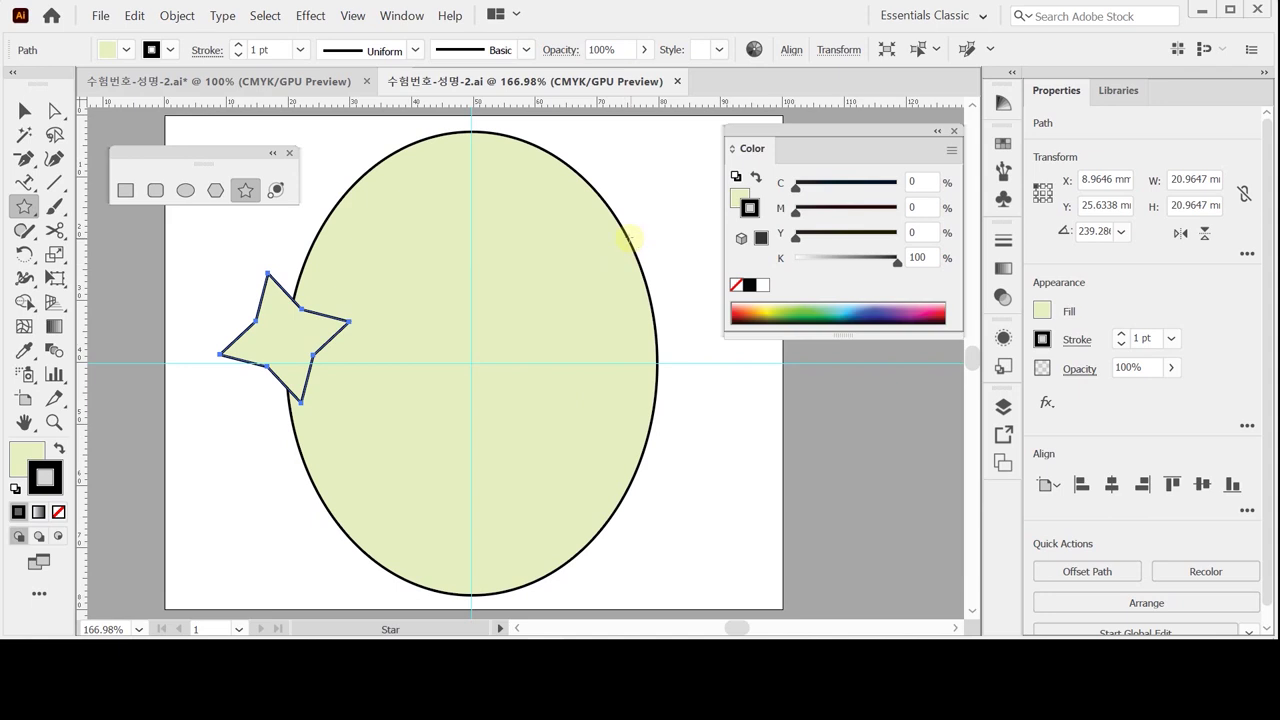
mouse_move(641, 257)
left_mouse_down()
mouse_move(663, 277)
mouse_move(634, 284)
mouse_move(647, 262)
left_mouse_up()
key("ctrl")
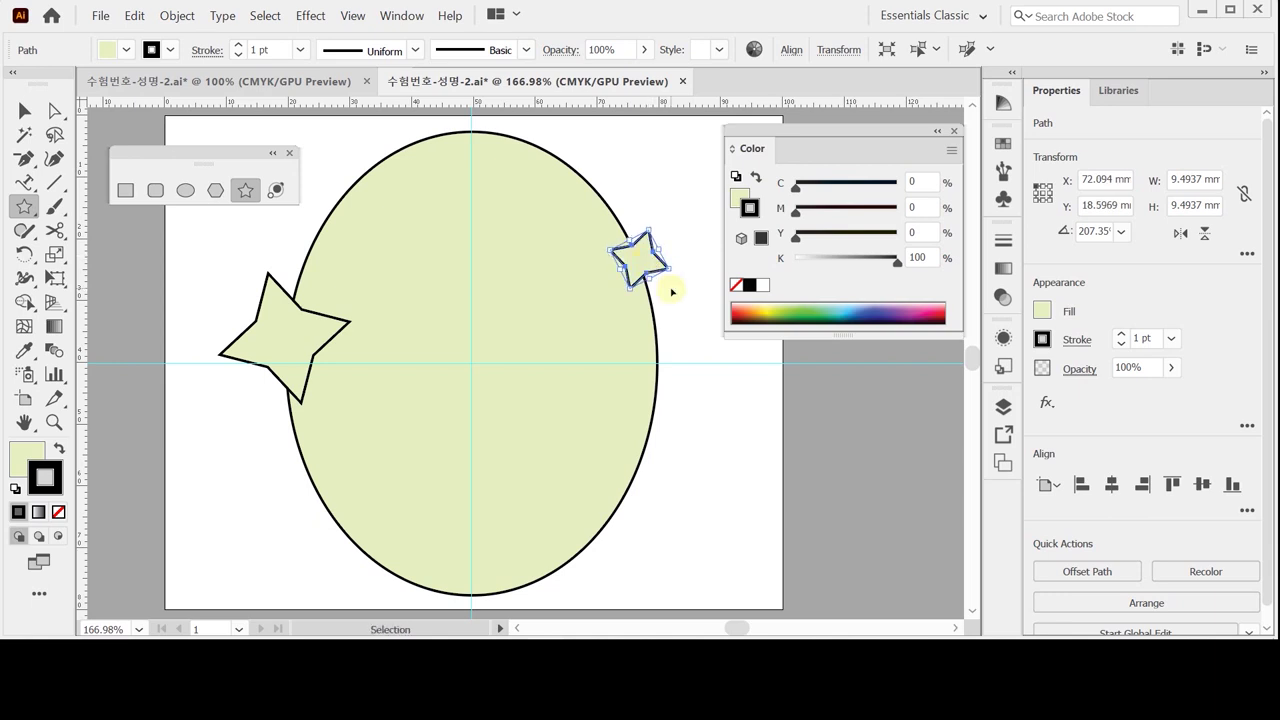
- Resize the small star to about 9.85 mm wide, rotate it to about 216.6°, and nudge it slightly up and to the right
left_click_drag(677, 268, 677, 266)
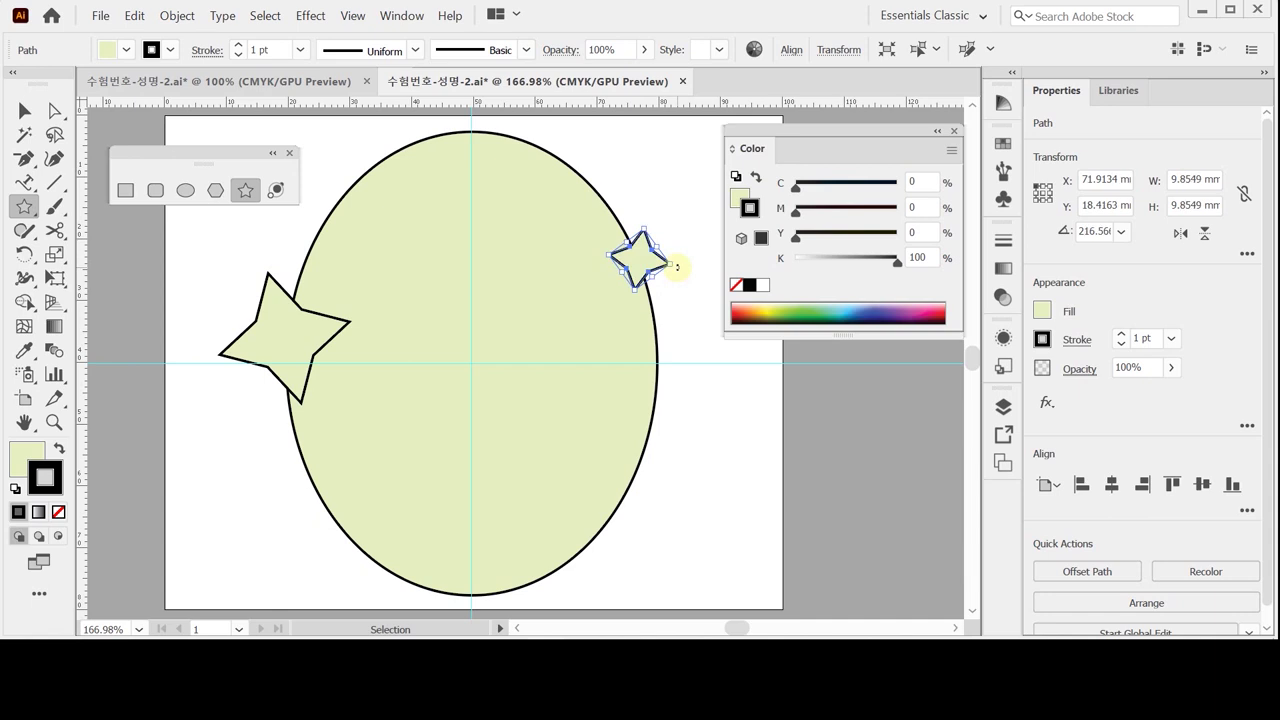
left_click(644, 258)
left_click_drag(644, 258, 646, 256)
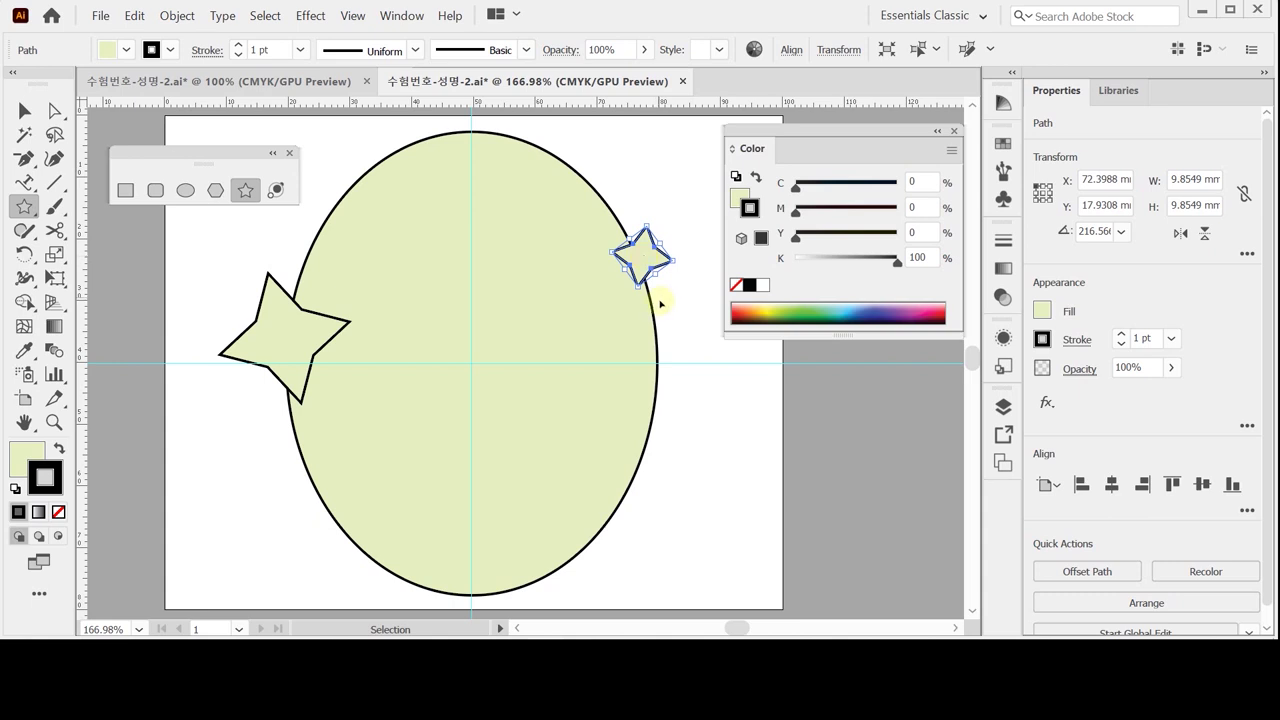
- Select the ellipse and both stars and exclude their overlapping areas with the Pathfinder Exclude operation
key("ctrl+plus")
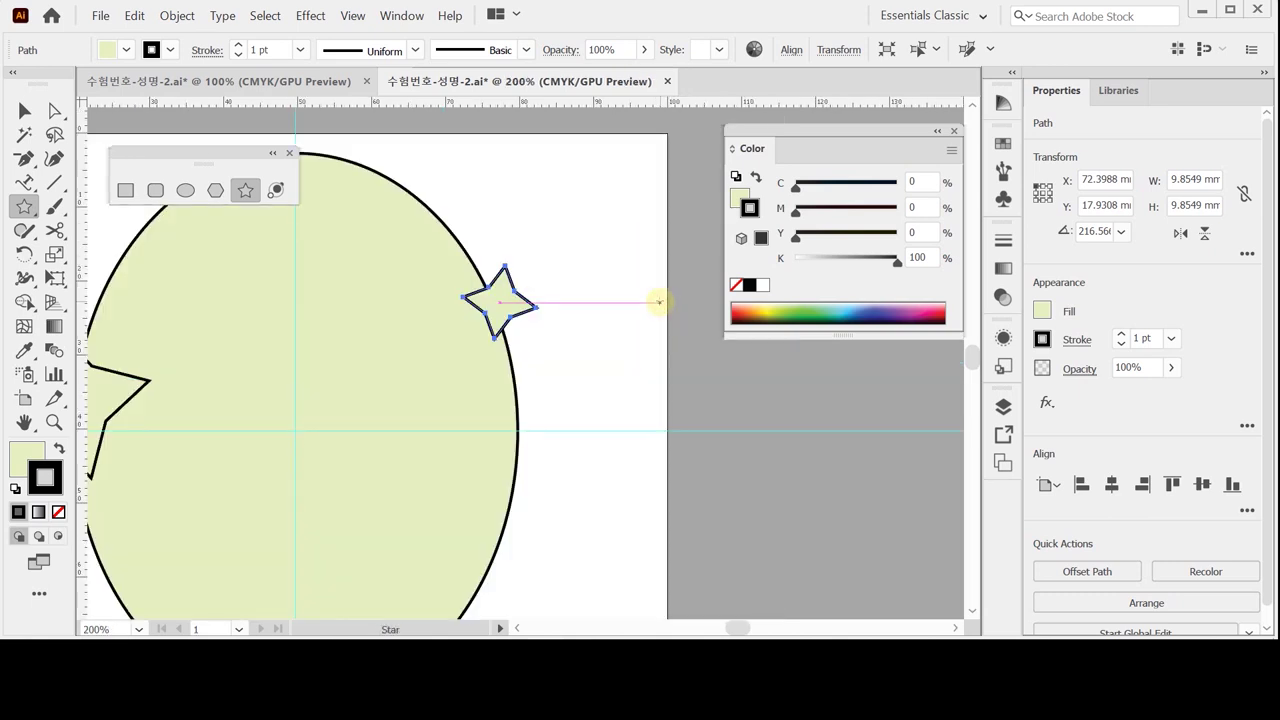
key("ctrl+minus")
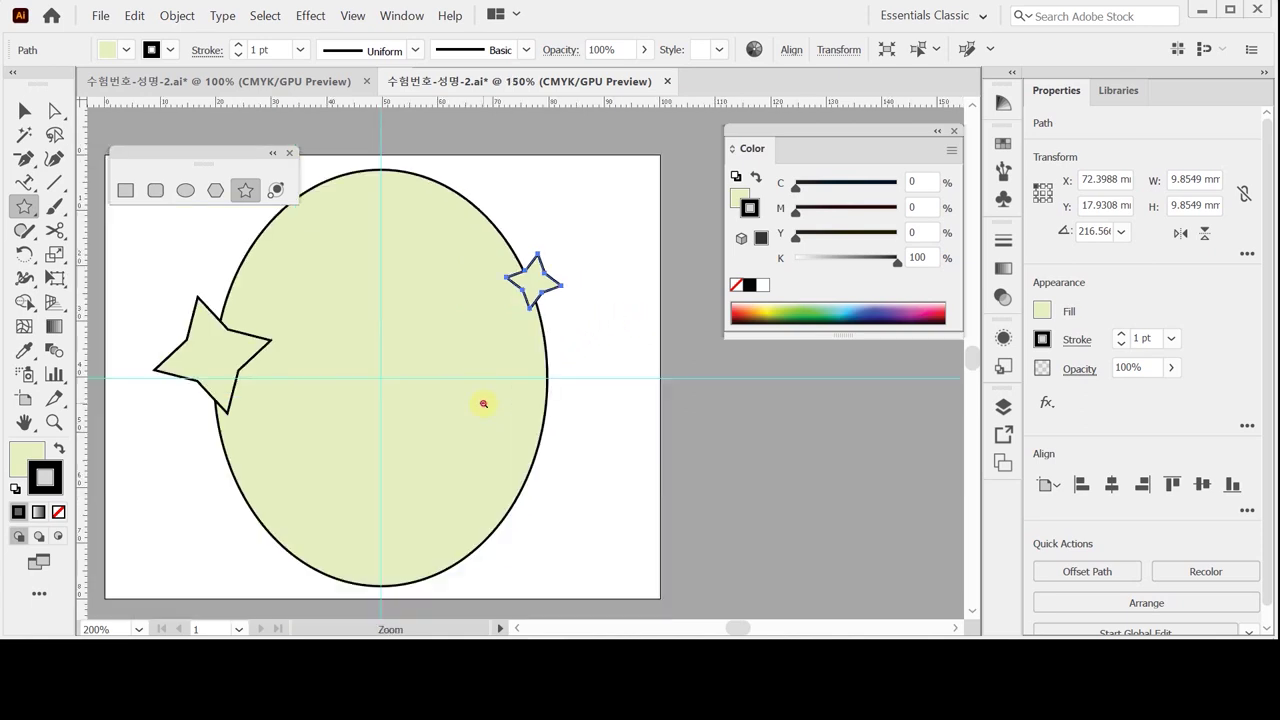
key("ctrl+minus")
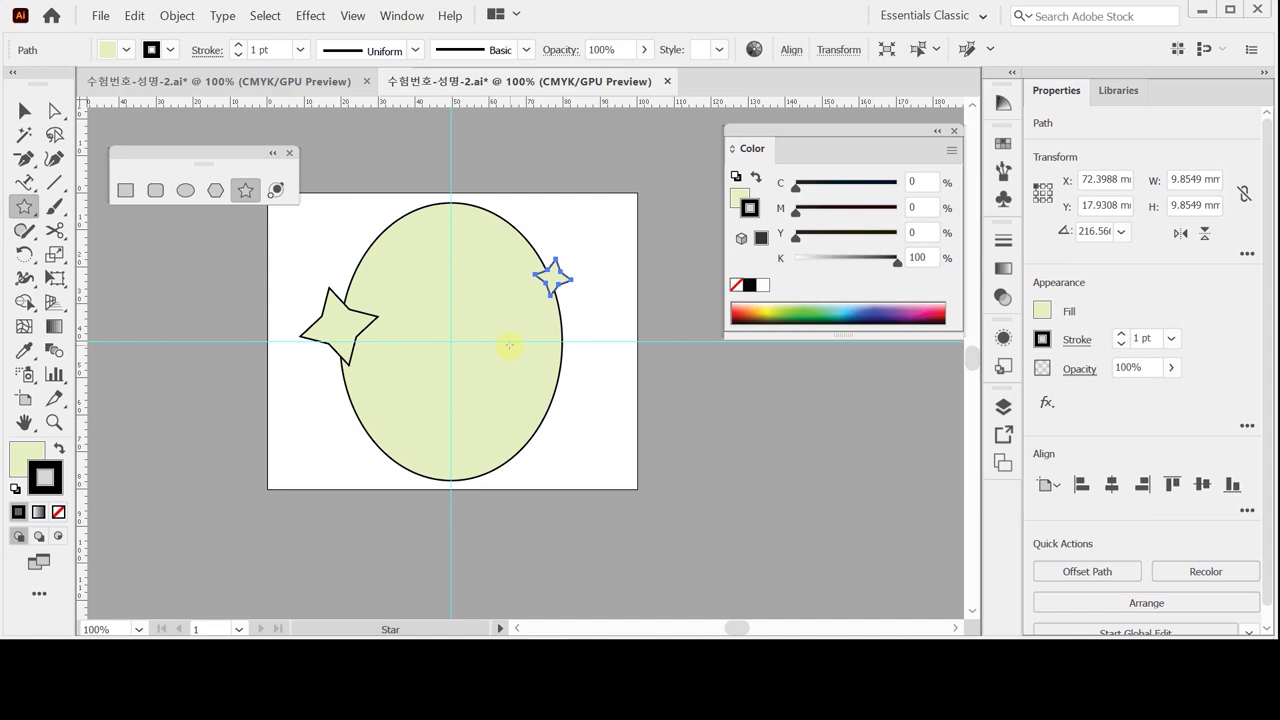
key("ctrl+a")
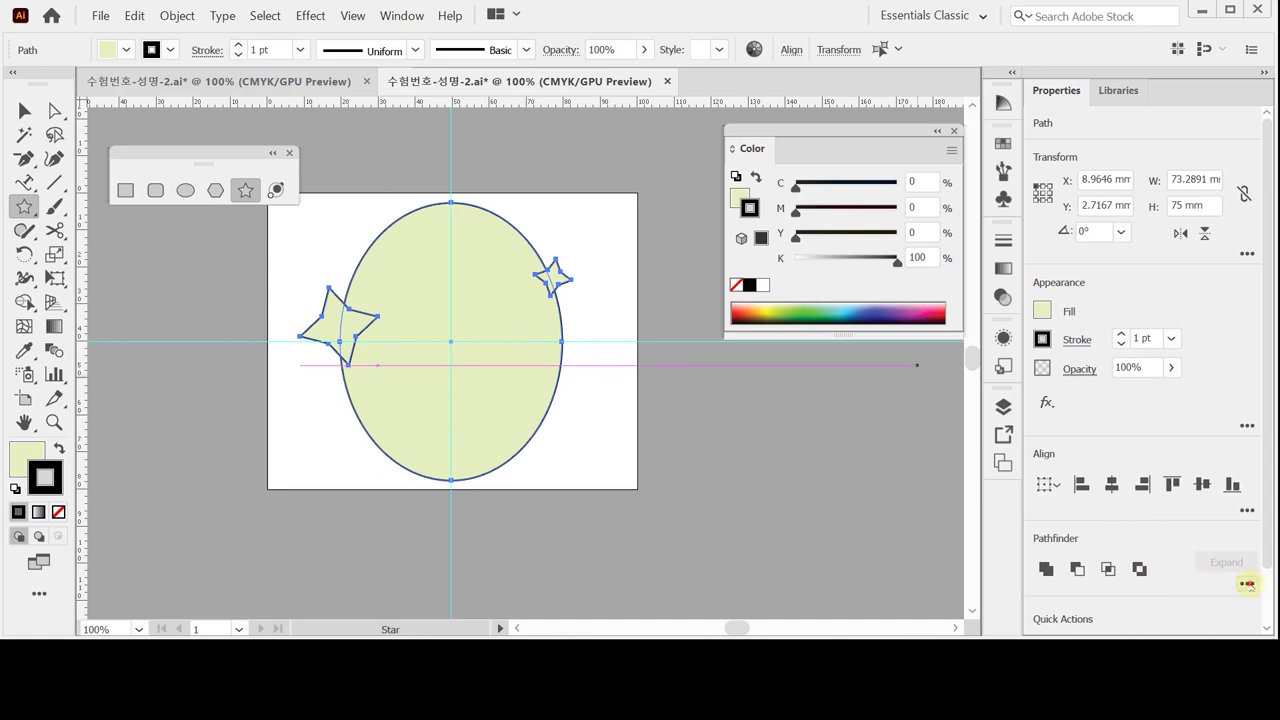
left_click(1248, 584)
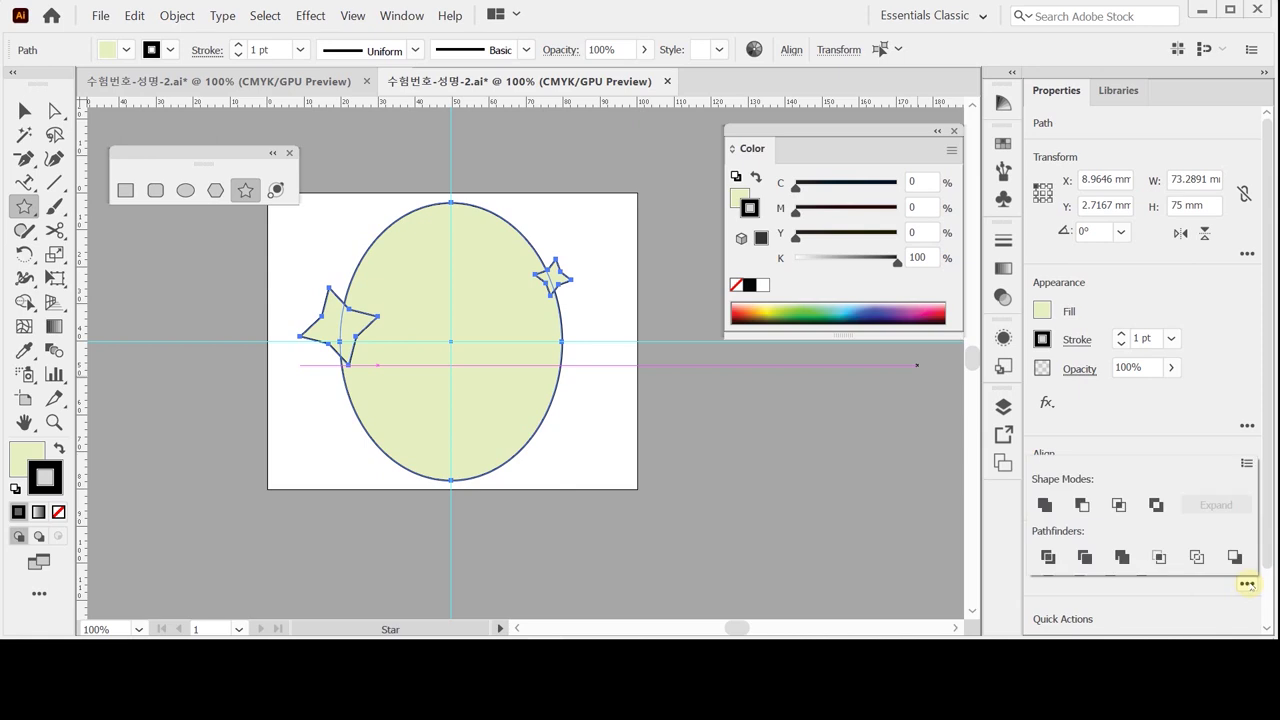
left_click(1248, 584)
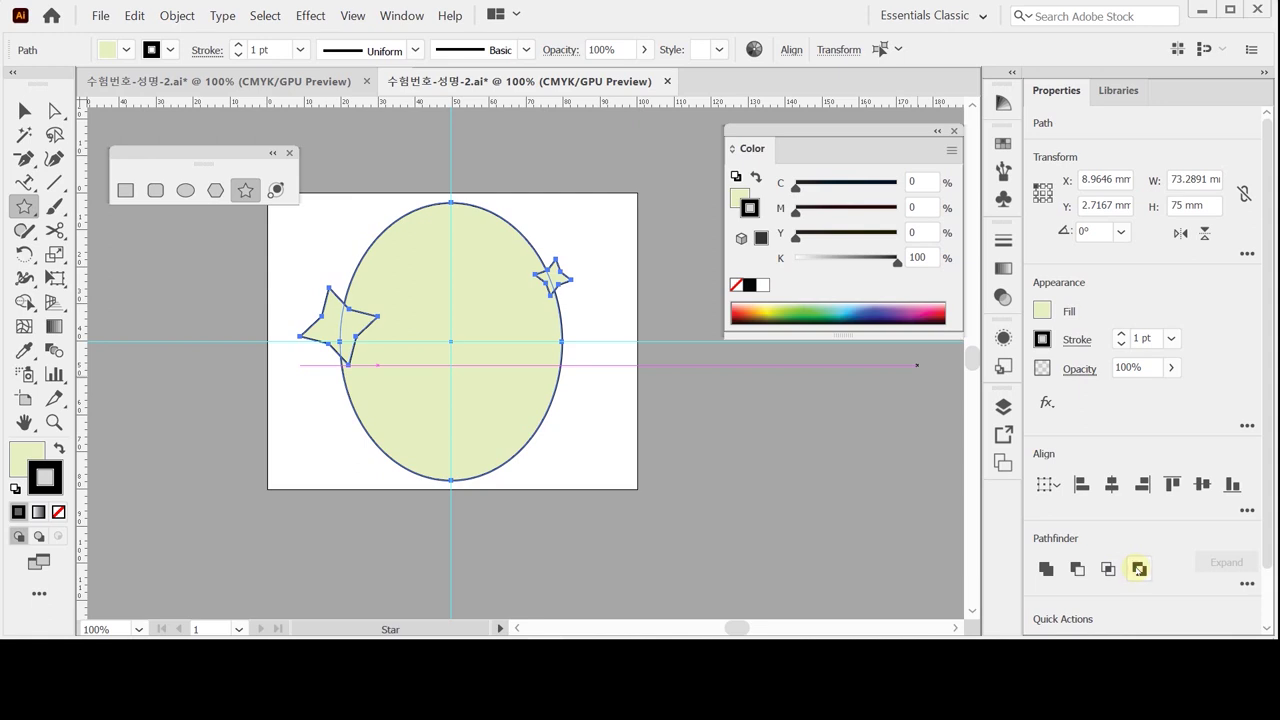
left_click(1138, 568)
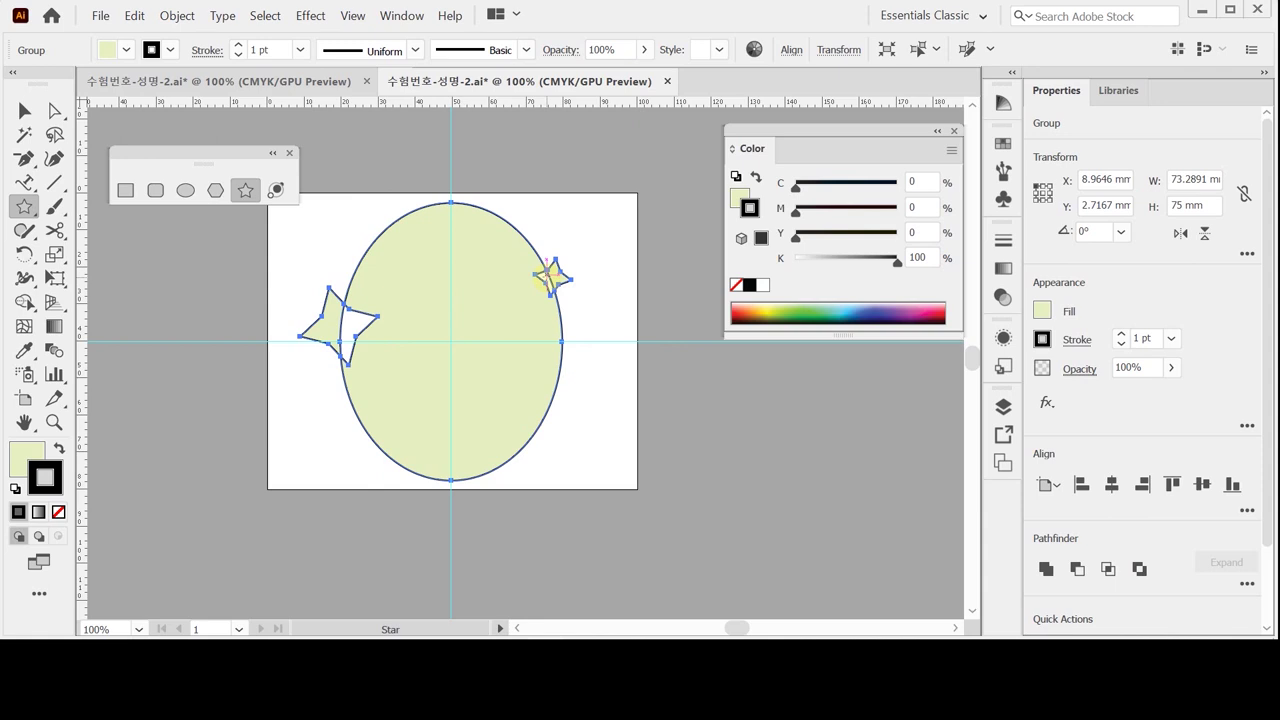
- Remove the stroke from the combined ellipse-and-stars shape, deselect it, and save the document
left_click(736, 285)
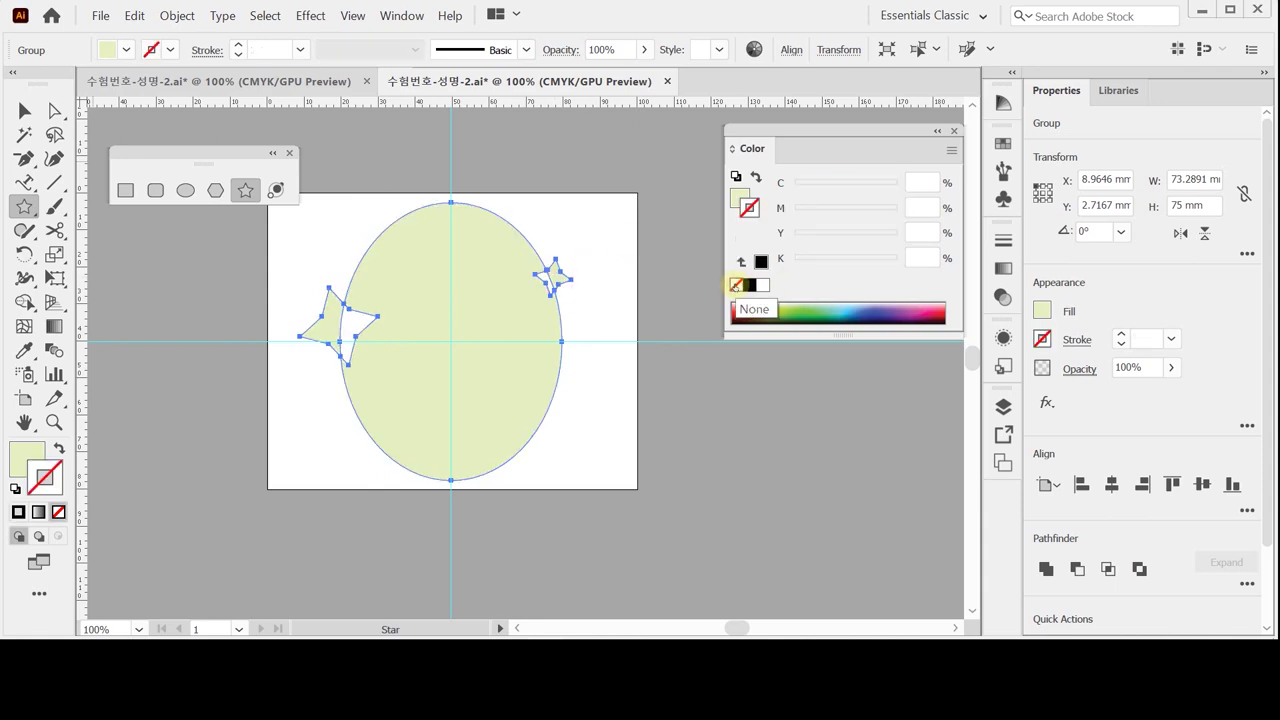
key("ctrl")
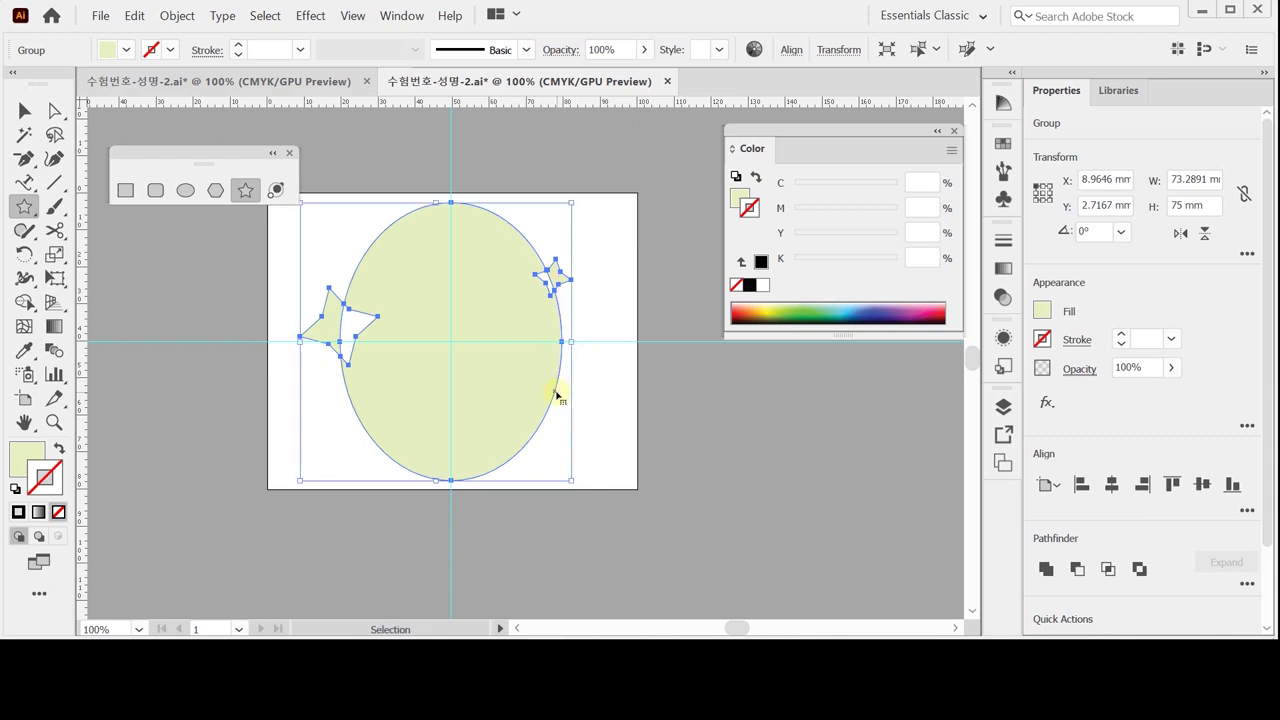
left_click(656, 425, "ctrl")
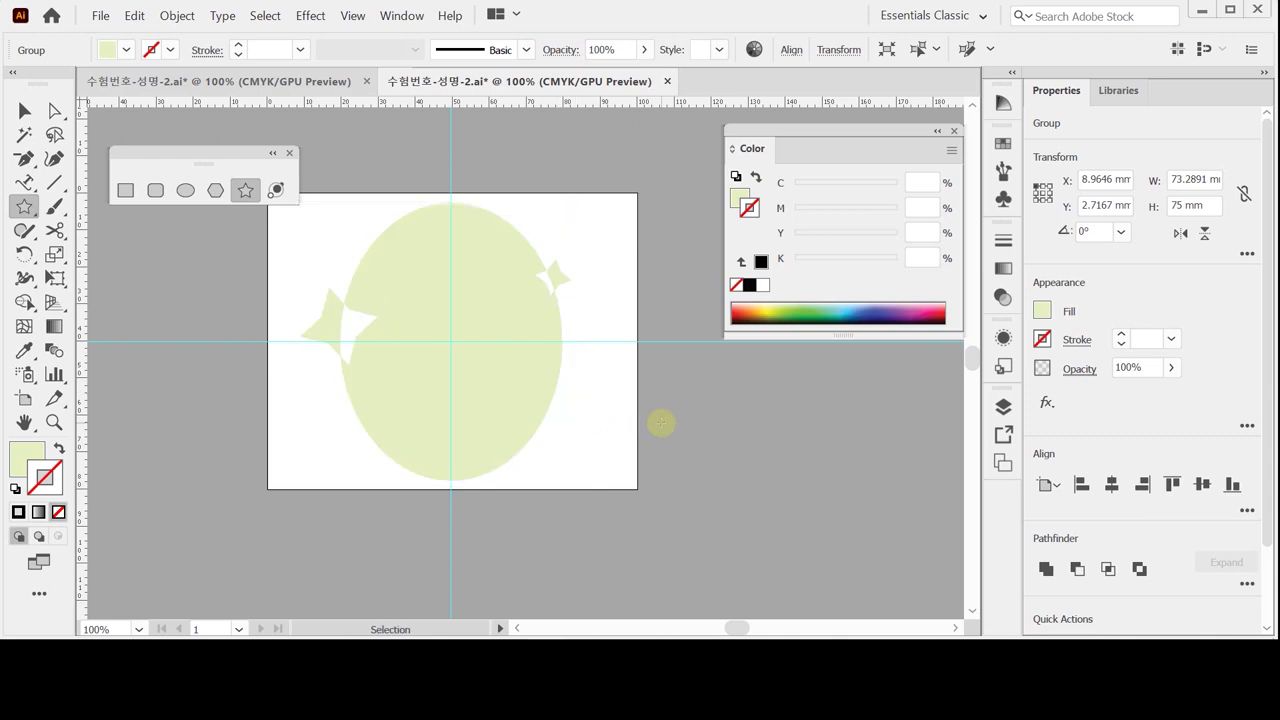
key("ctrl+s")
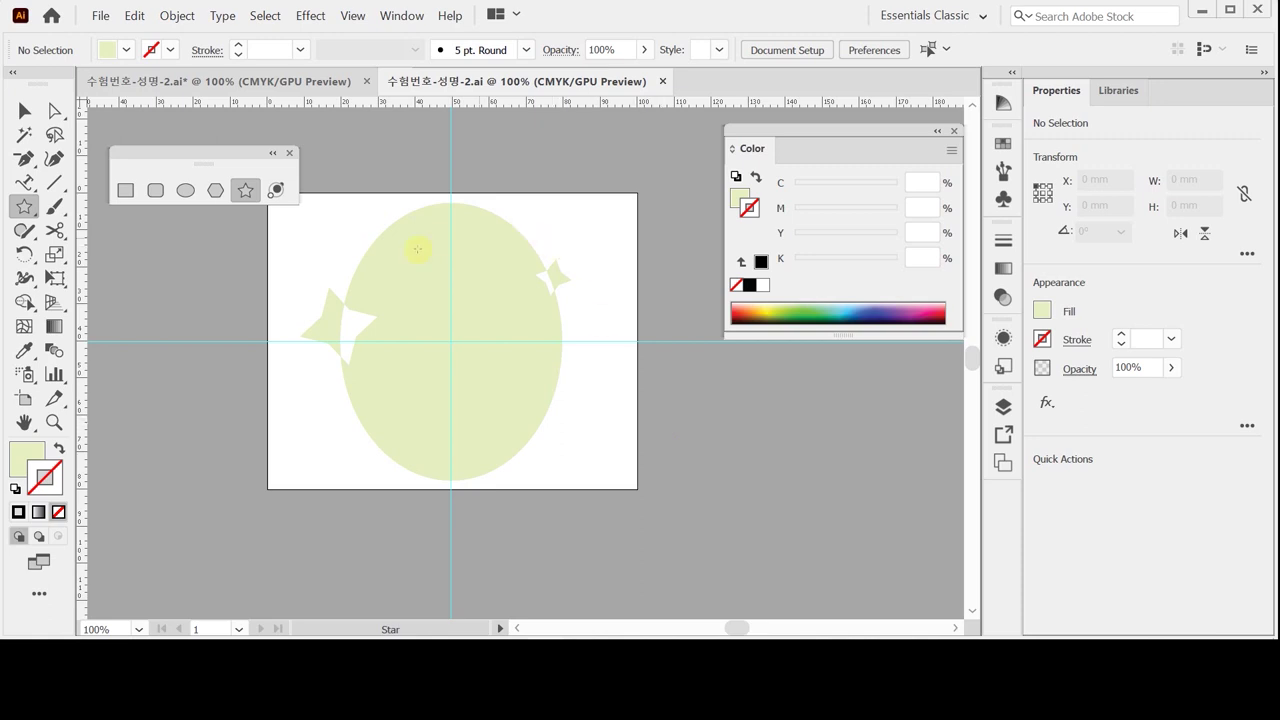
- Open the Artistic_ChalkCharcoalPencil brush library, move it clear of the colour settings, and enlarge it to show more brushes
left_click(526, 50)
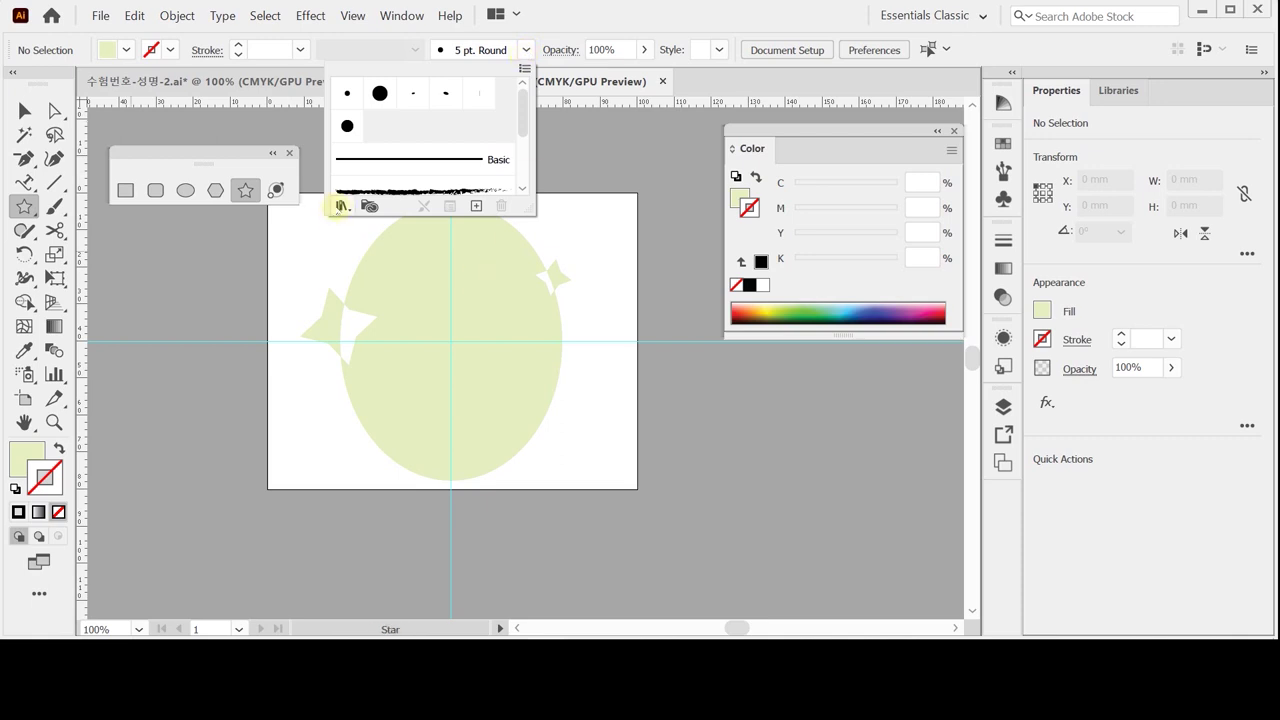
left_click(340, 206)
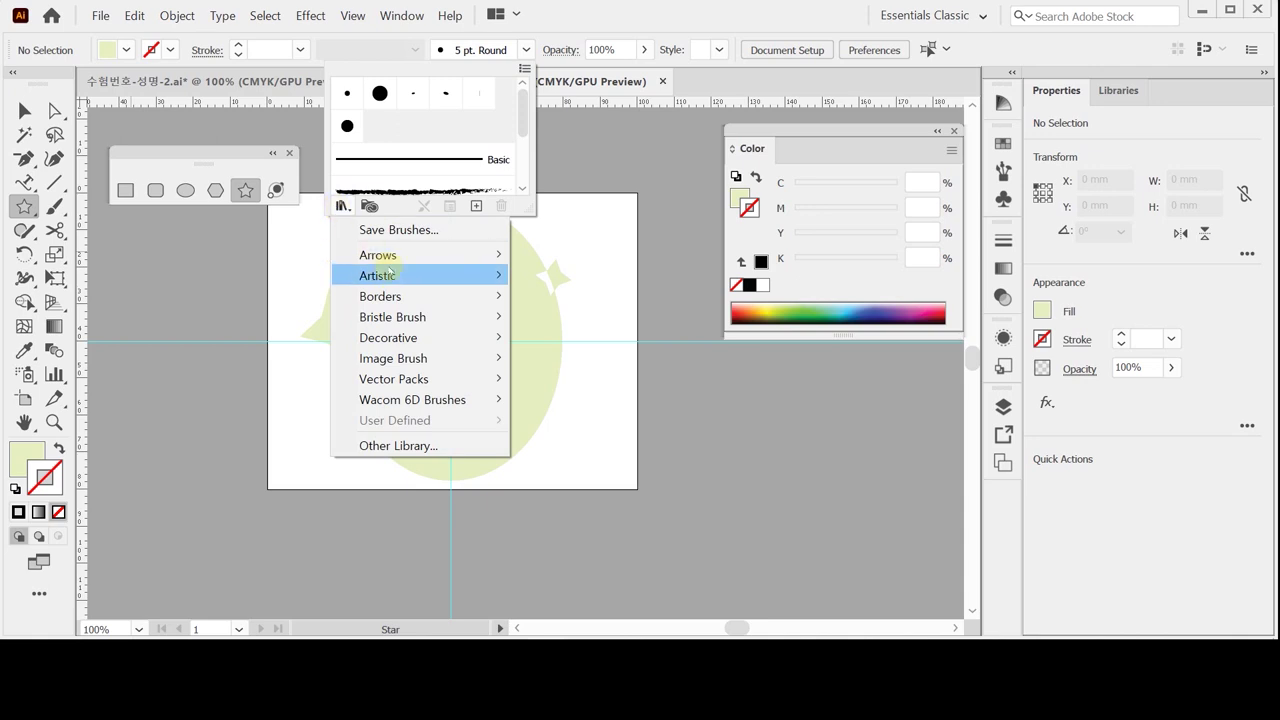
mouse_move(393, 271)
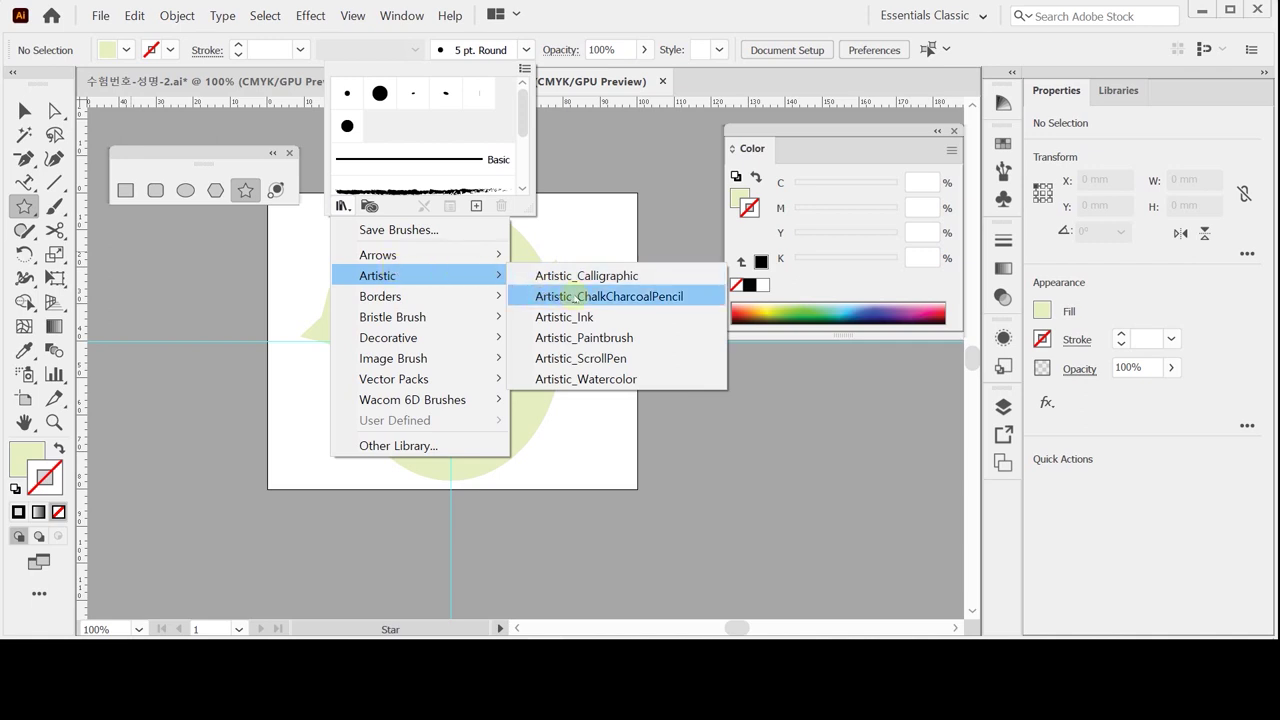
left_click(574, 297)
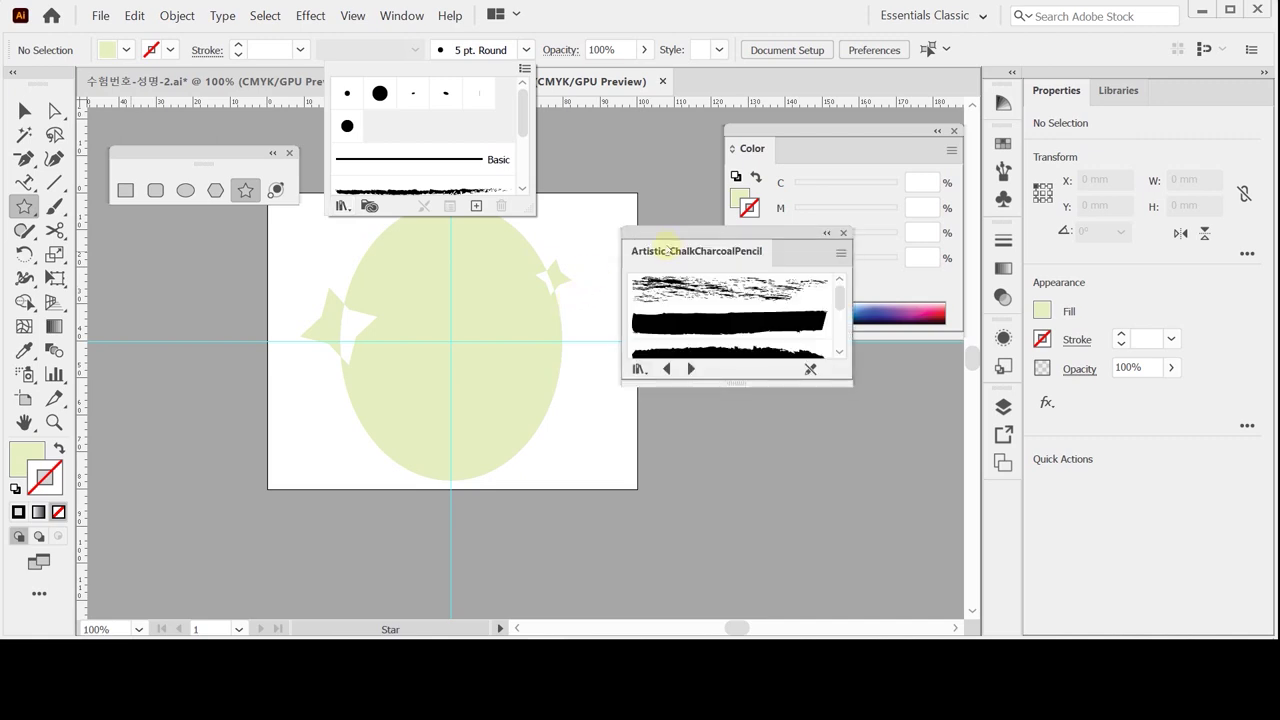
left_click(666, 294)
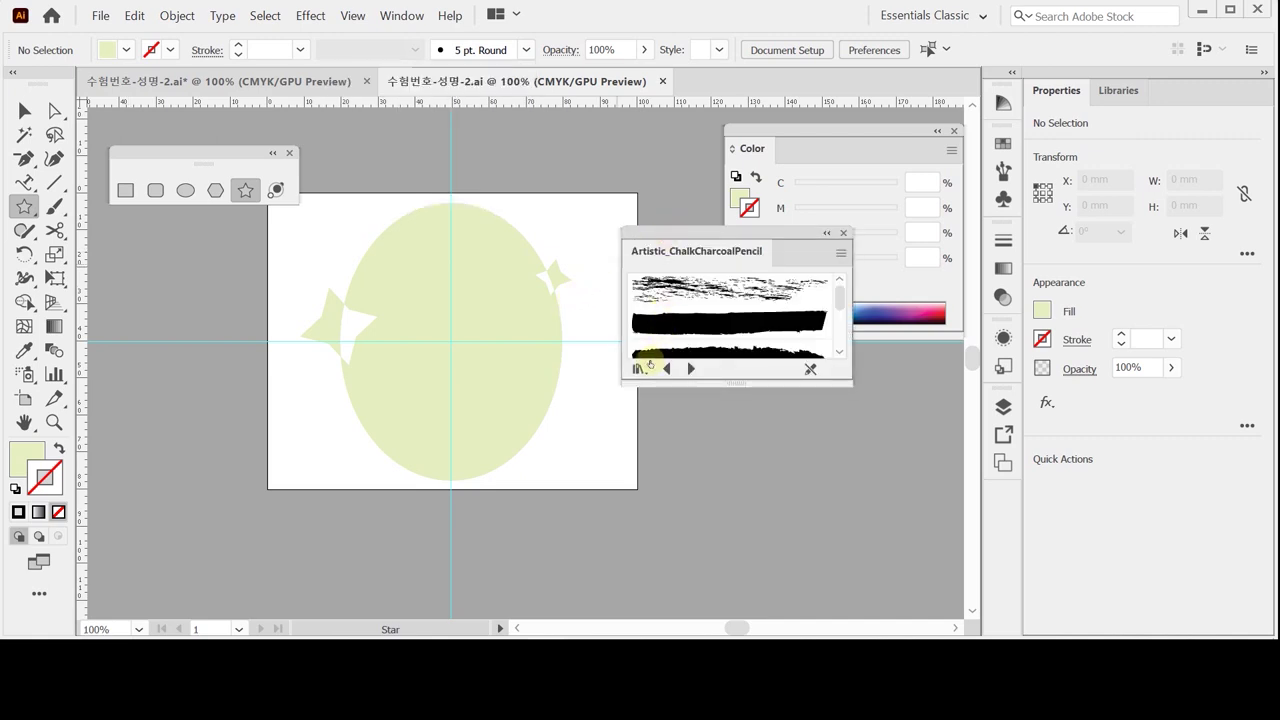
mouse_move(633, 237)
left_mouse_down()
mouse_move(618, 352)
mouse_move(598, 365)
left_mouse_up()
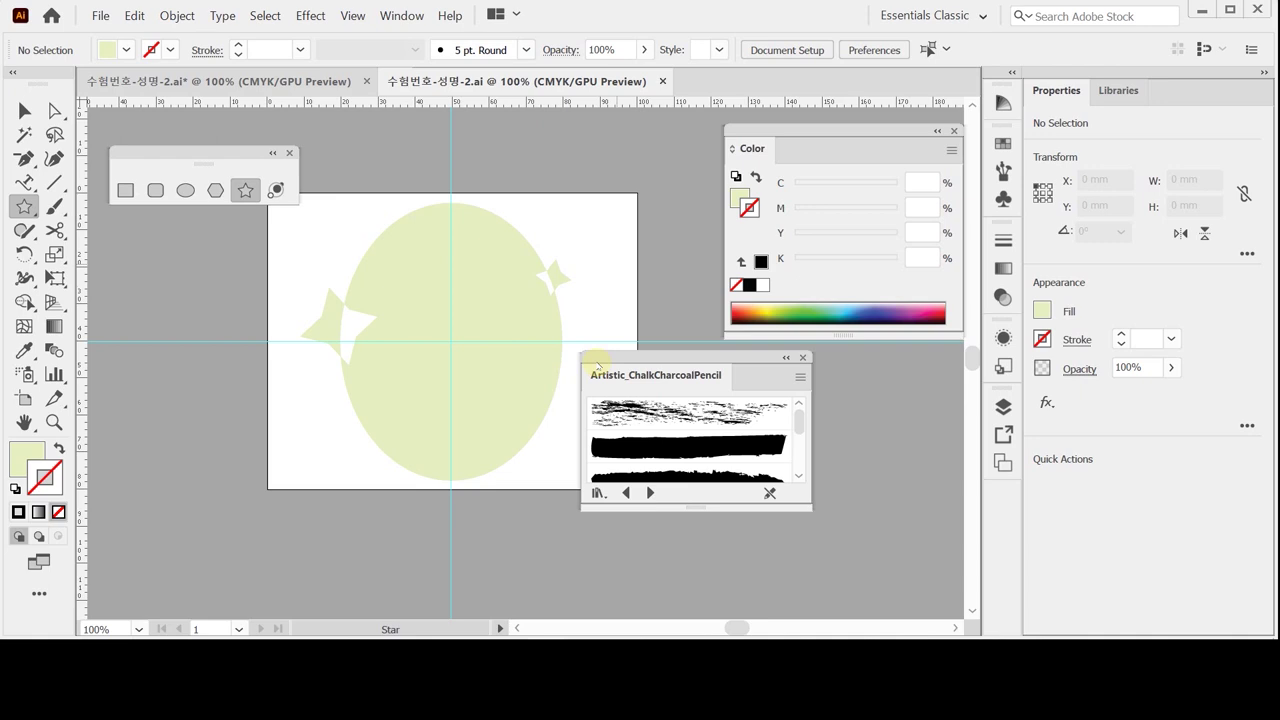
left_click_drag(594, 362, 586, 349)
left_click_drag(722, 499, 724, 572)
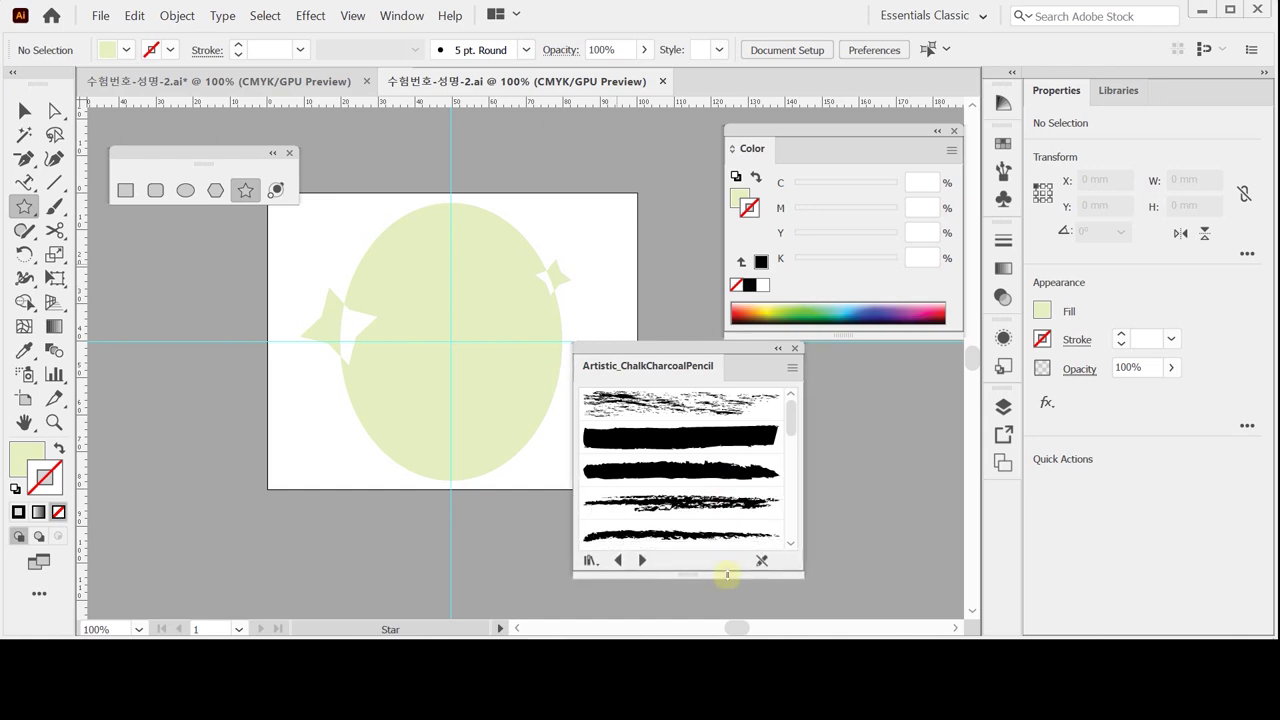
- Pick the Charcoal brush, show the brush library as a named list, and move the library off the artboard's ellipse
left_click(652, 534)
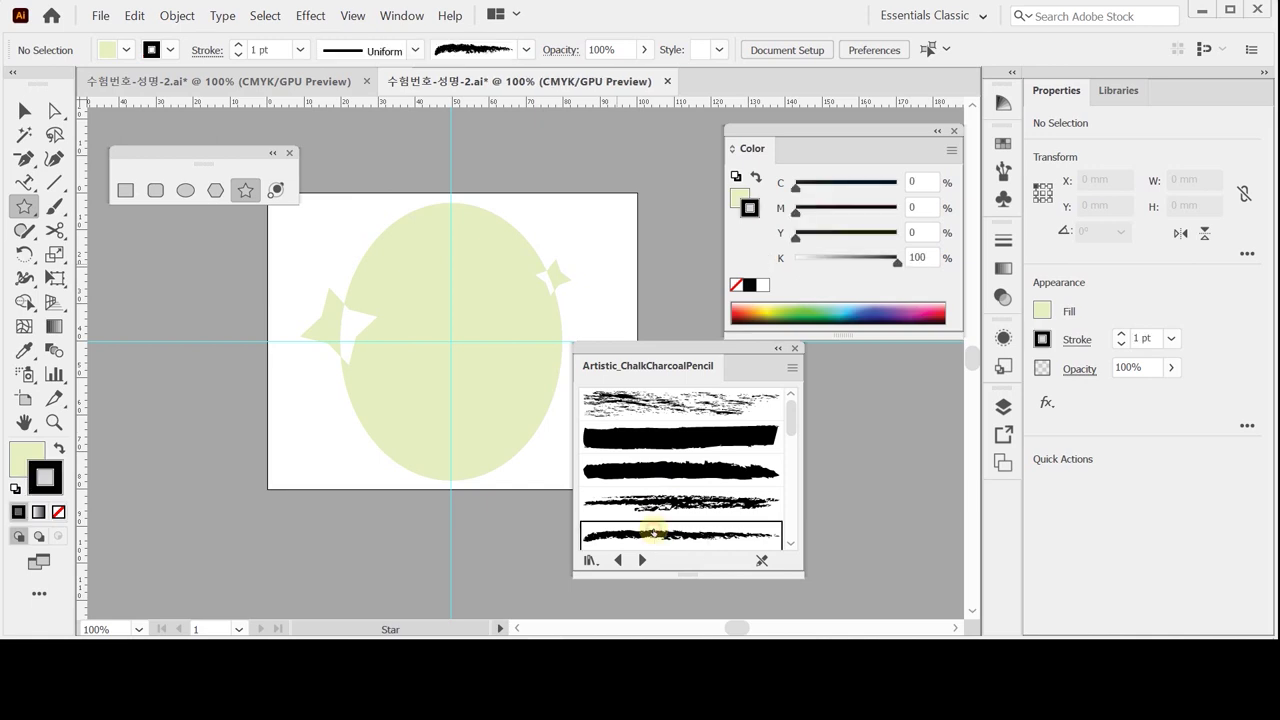
left_click(792, 369)
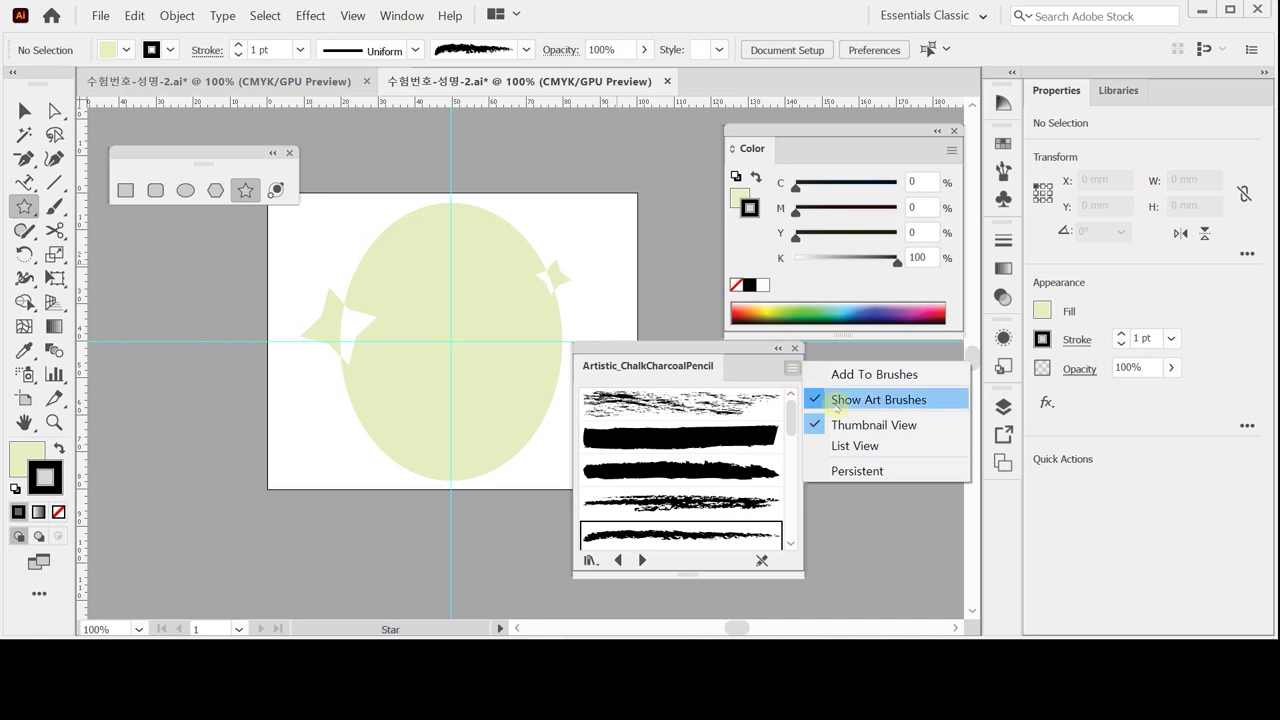
left_click(853, 447)
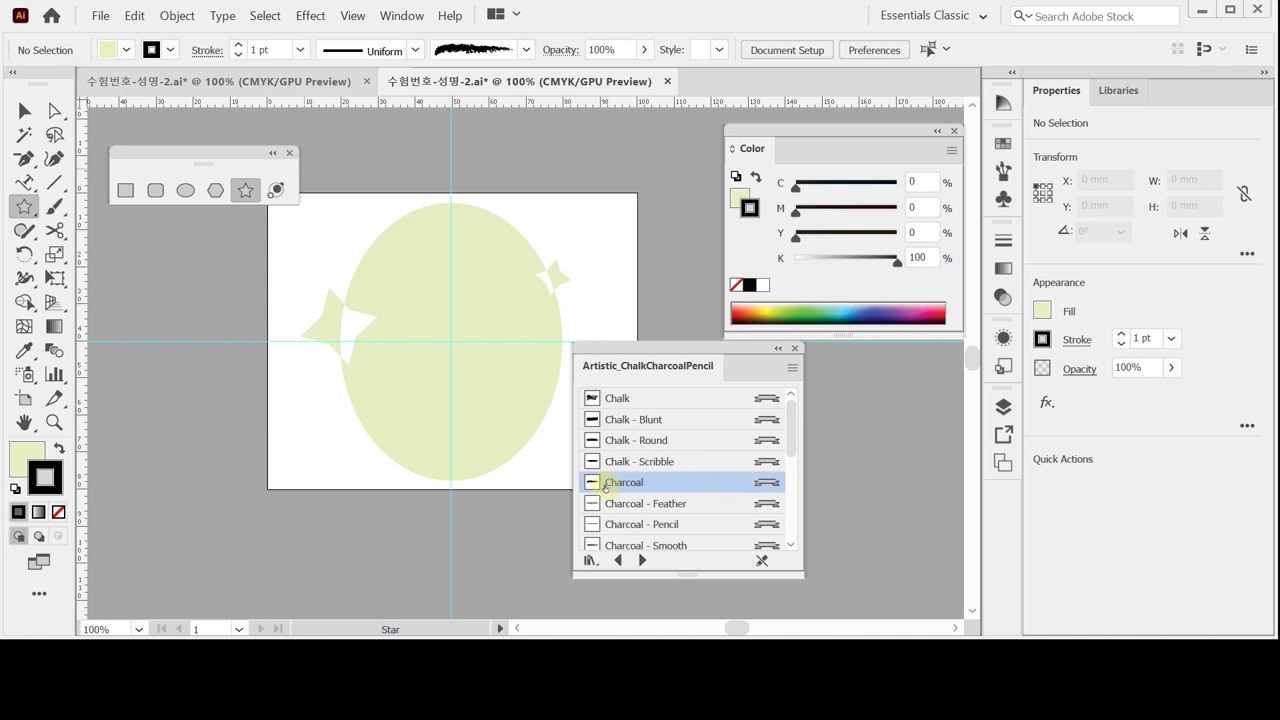
left_click_drag(620, 353, 701, 381)
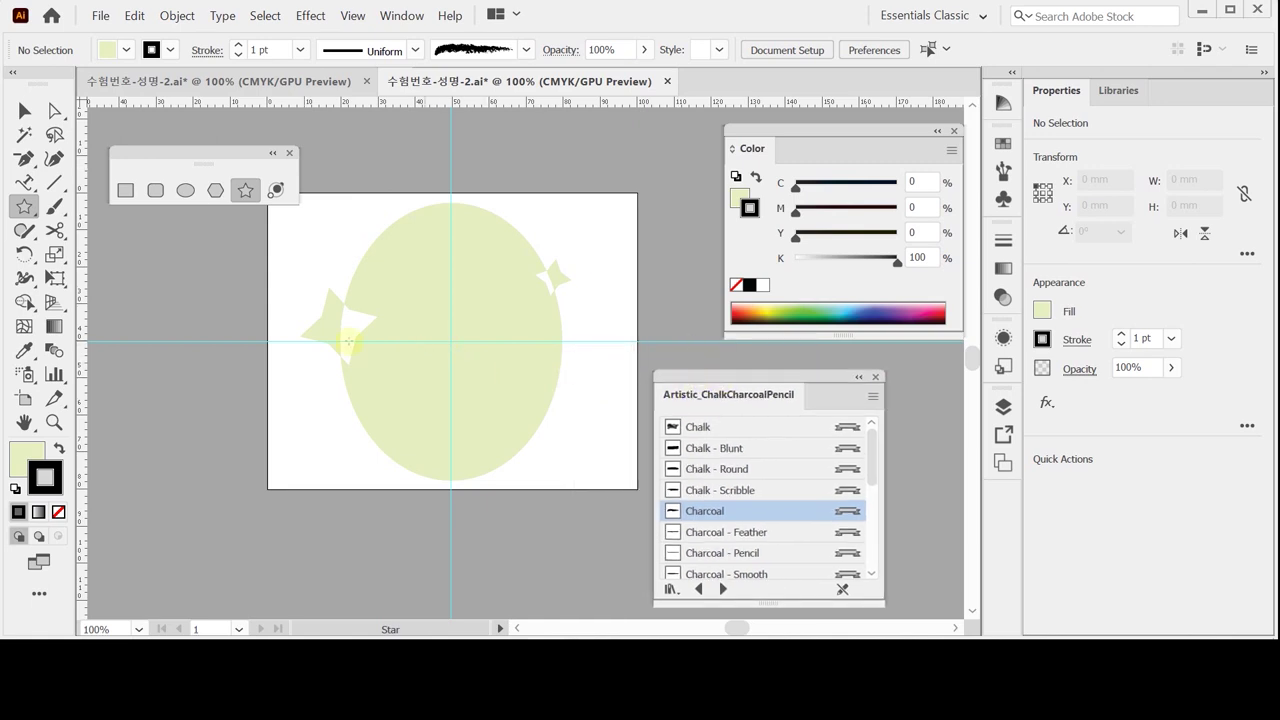
- Draw a circle about 9.25 mm in diameter in the upper-left part of the large ellipse
left_click(185, 190)
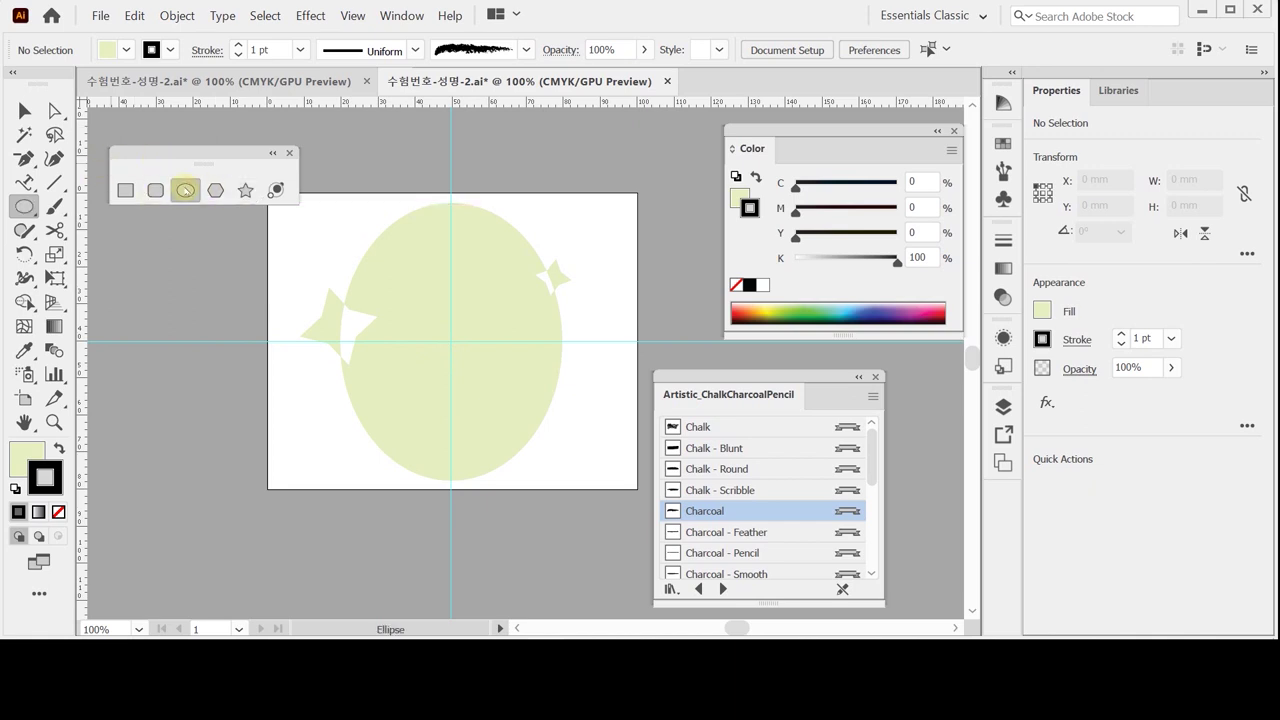
key("ctrl+space")
left_click(399, 342)
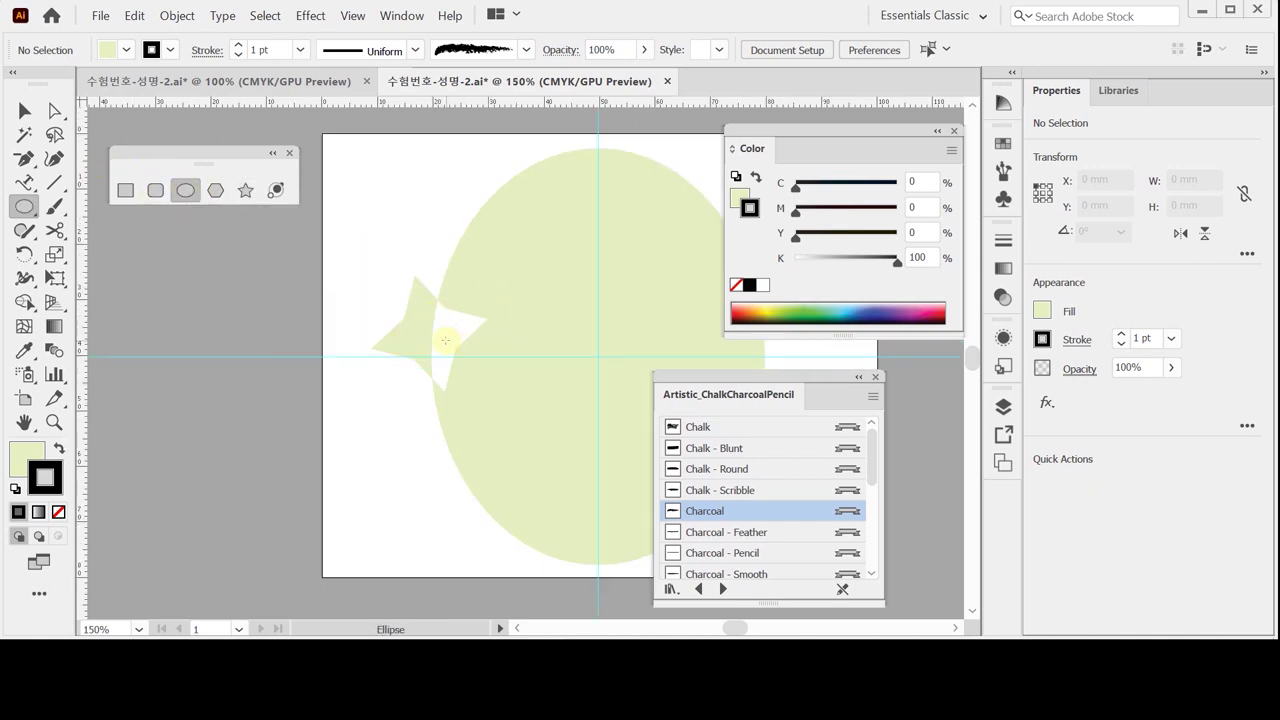
key("space")
left_click_drag(503, 306, 375, 343)
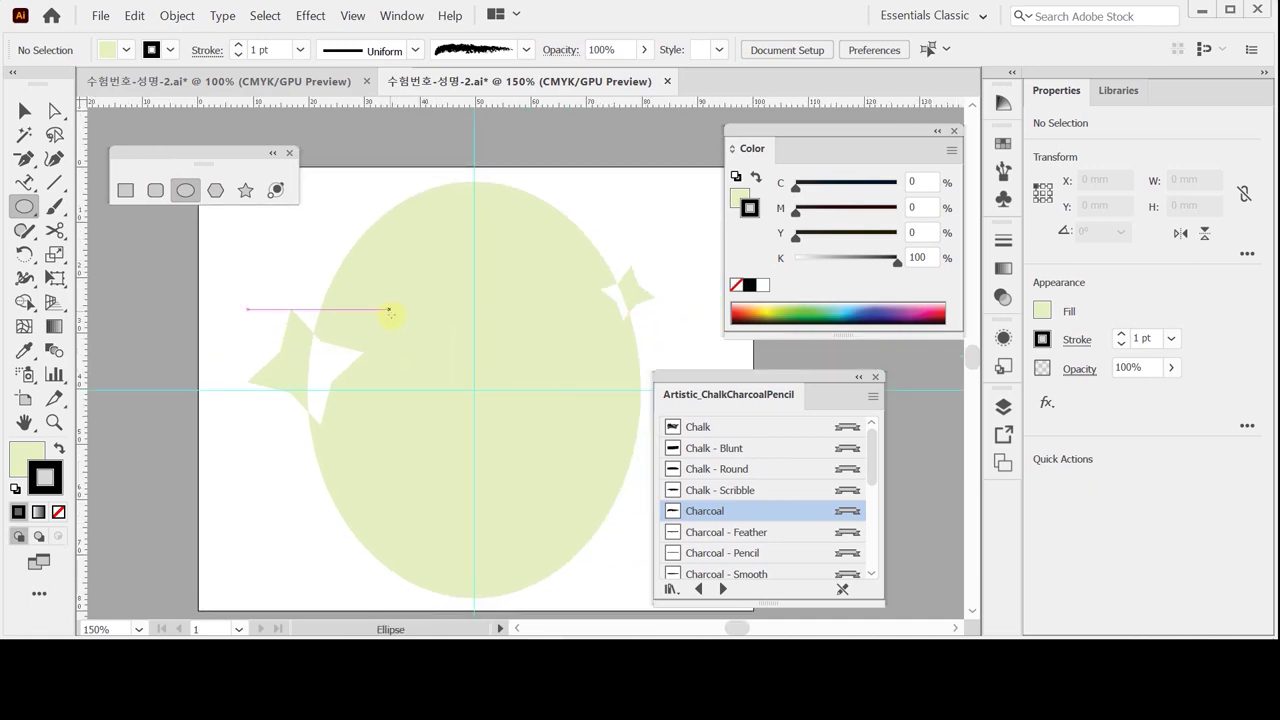
left_click_drag(390, 313, 437, 362)
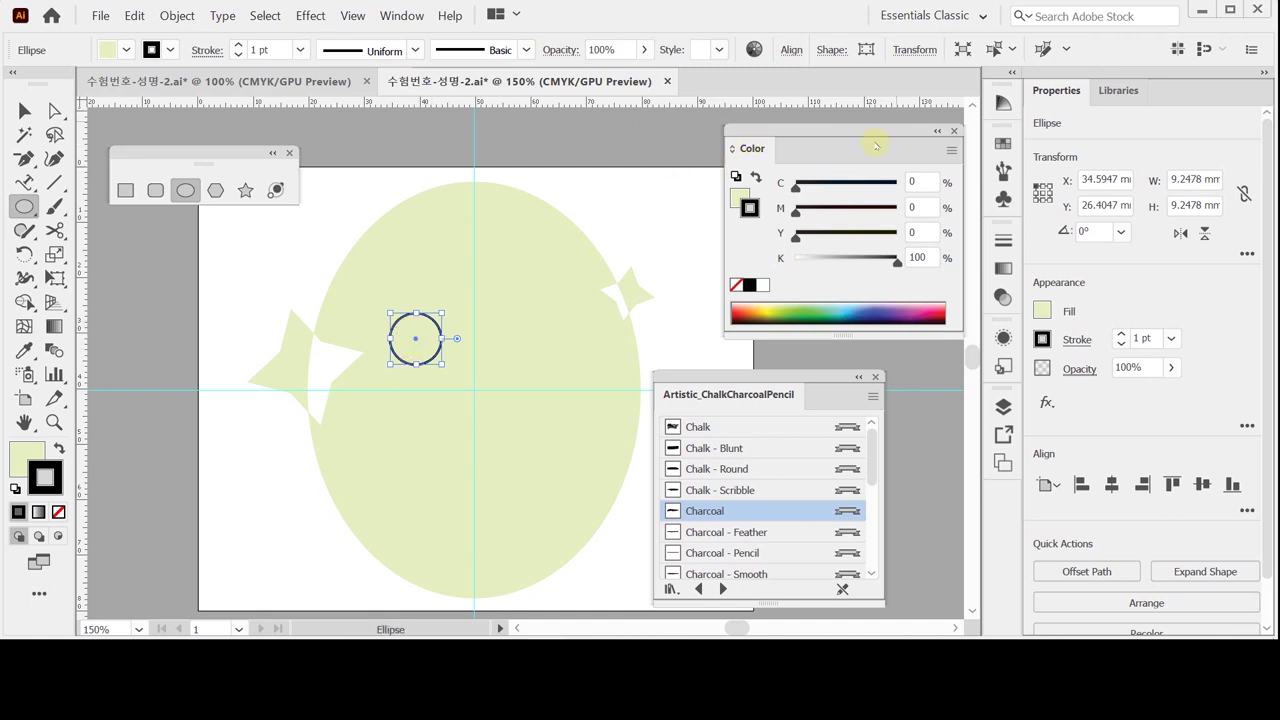
- Apply the Charcoal brush to the small circle's outline
left_click(999, 172)
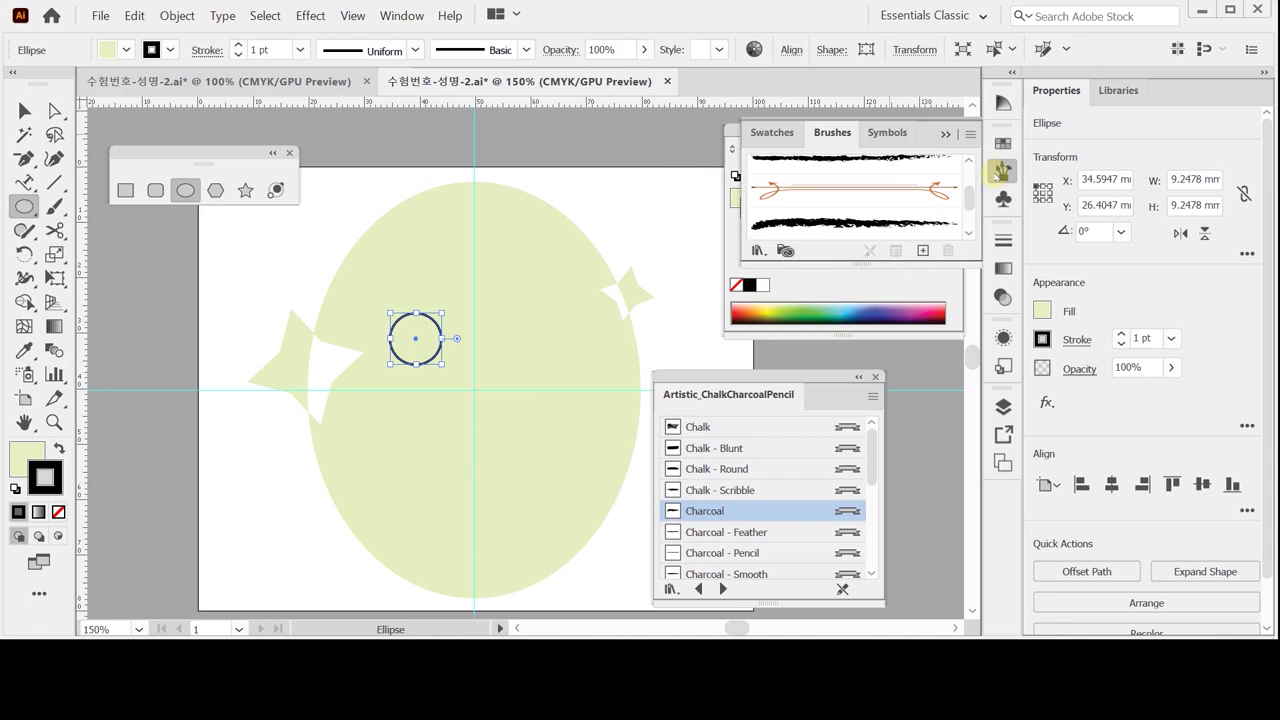
left_click(838, 226)
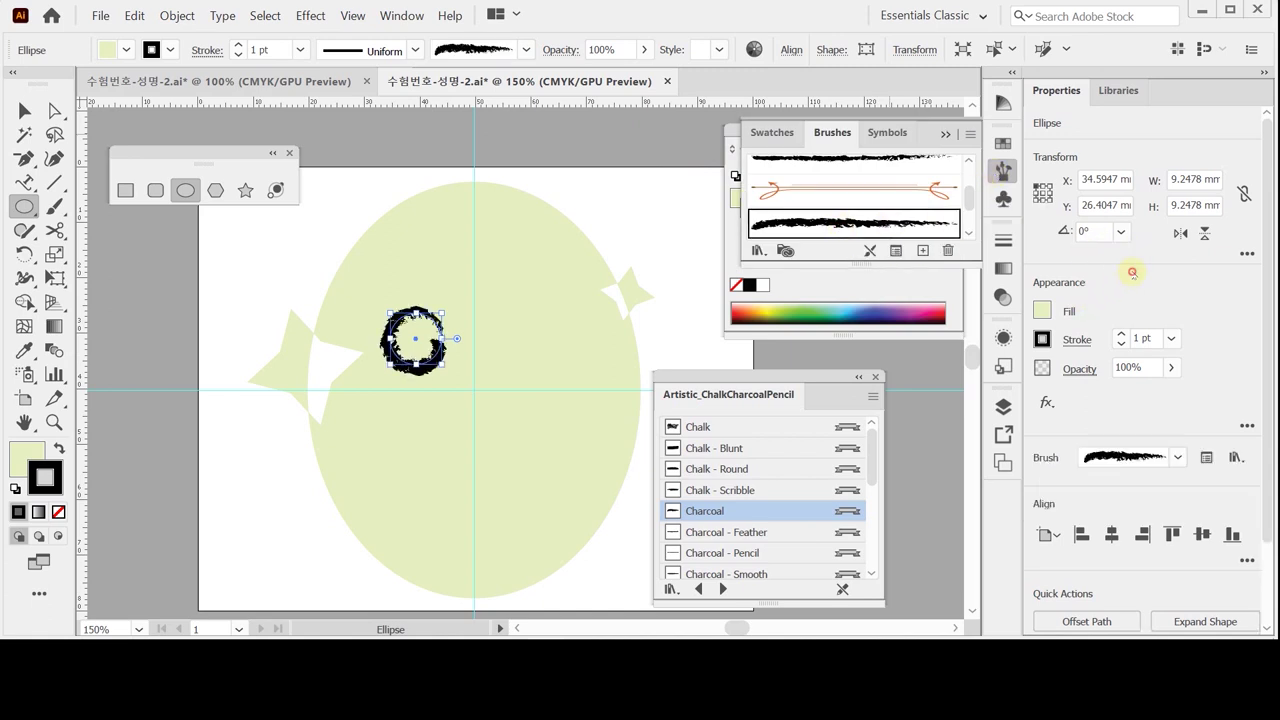
left_click(1003, 170)
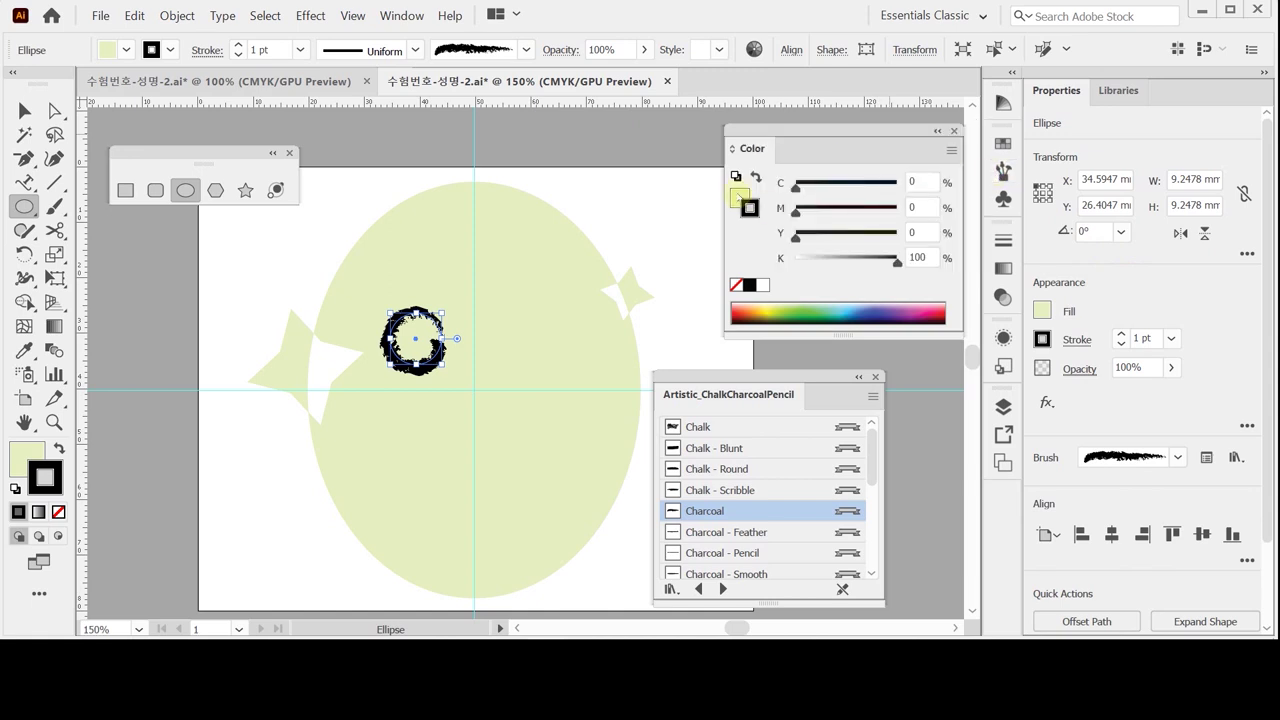
- Remove the small circle's fill and set its stroke colour to C 0, M 50, Y 100, K 0
left_click(739, 197)
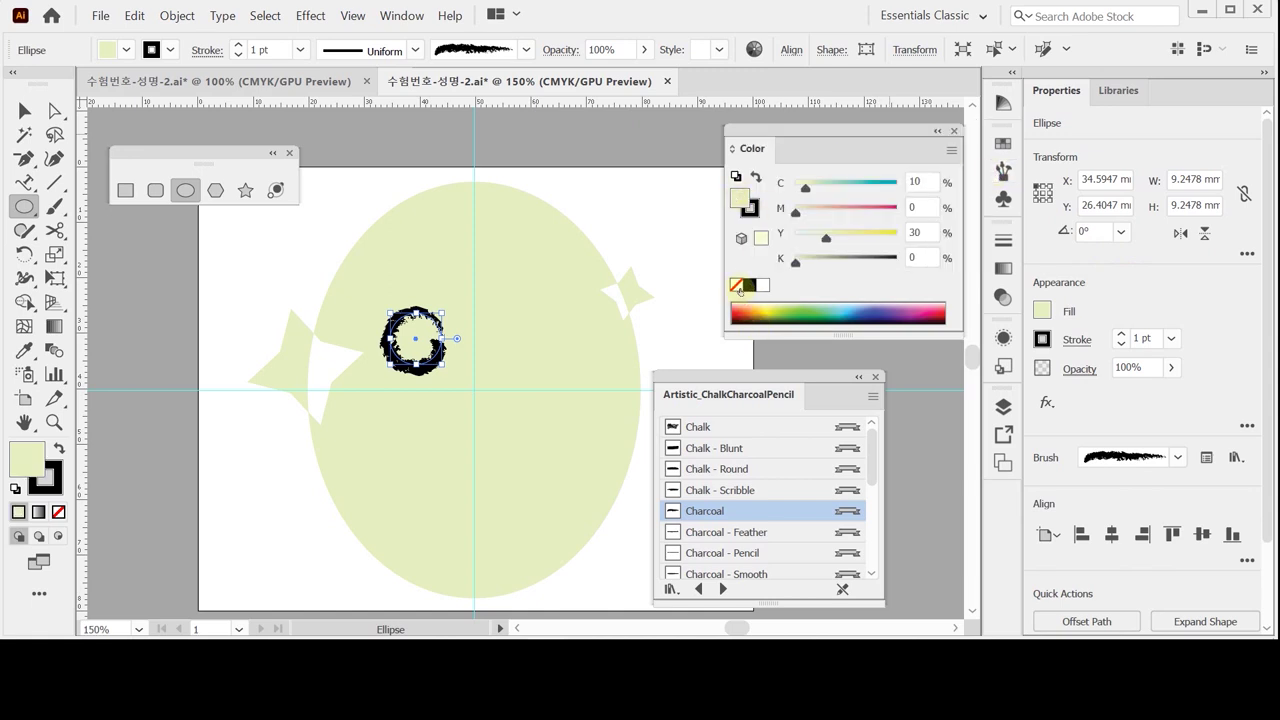
key("slash")
left_click(750, 208)
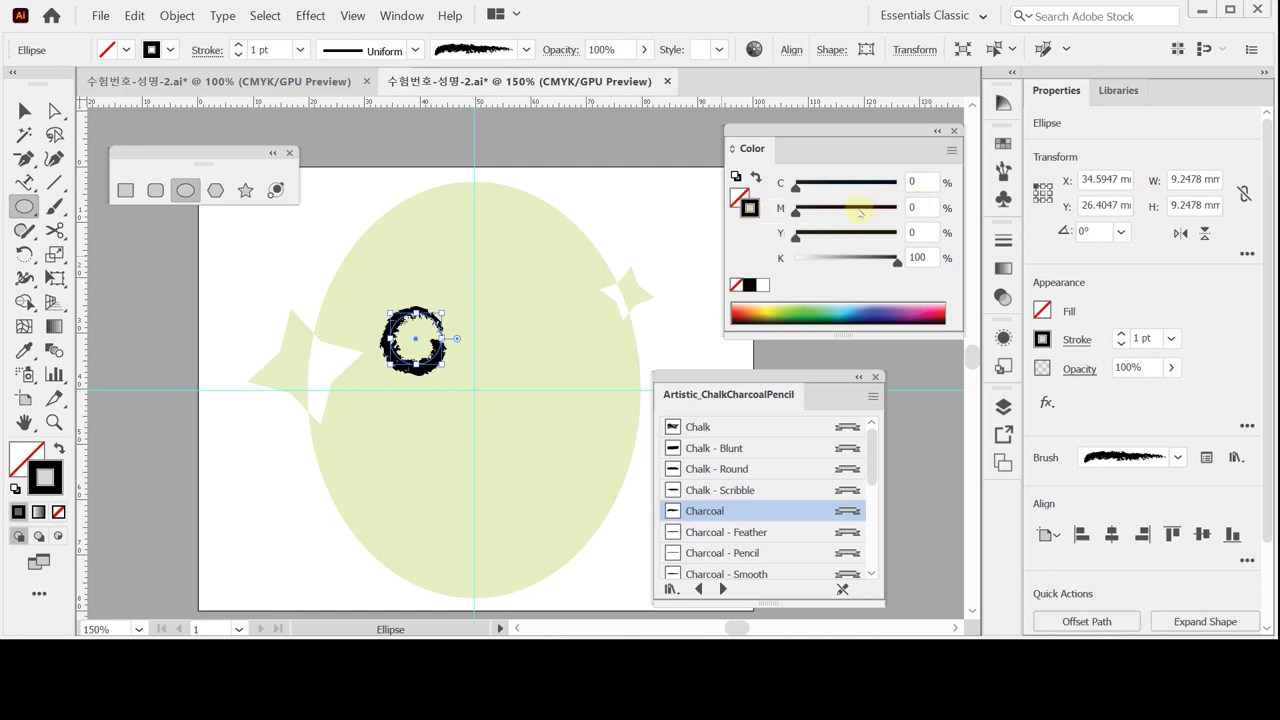
double_click(909, 207)
type("50")
key("Tab")
mouse_move(896, 262)
left_mouse_down()
mouse_move(744, 259)
mouse_move(916, 233)
left_mouse_up()
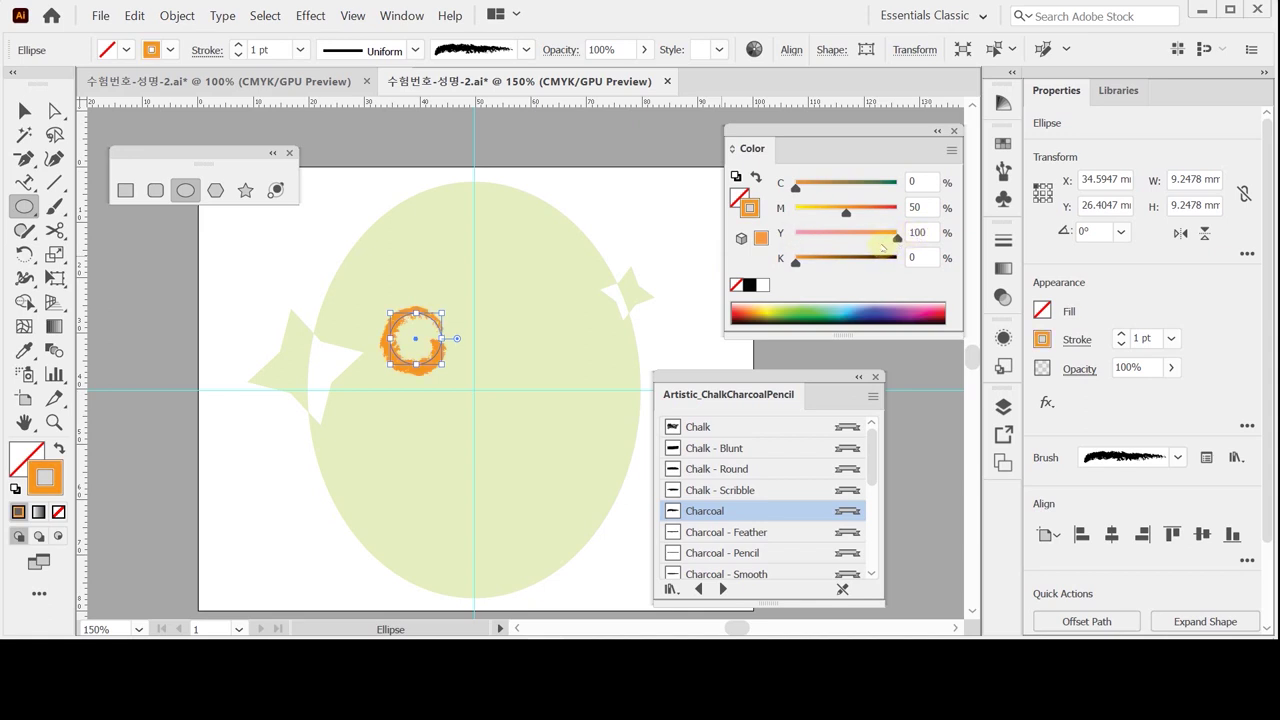
- Set the charcoal circle's stroke weight to 0.5 pt
left_click(1173, 339)
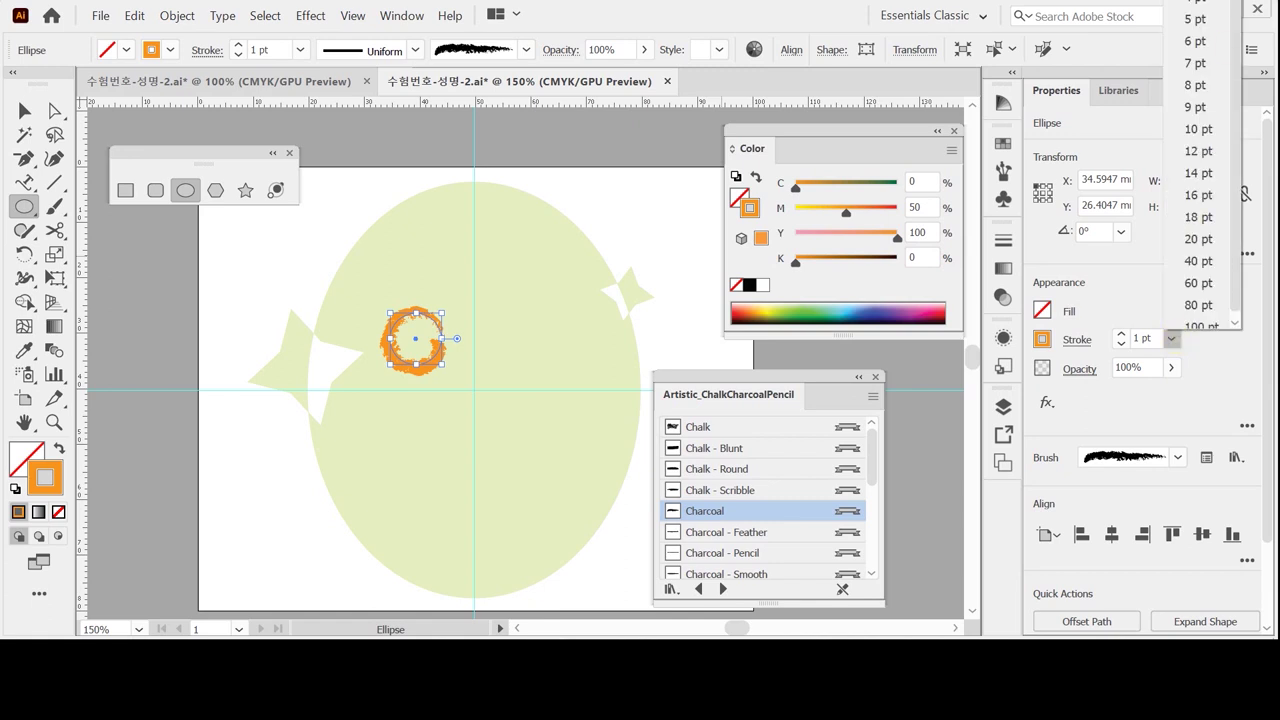
scroll(1200, 170, "up", 3)
scroll(1195, 19, "up", 2)
left_click(1195, 19)
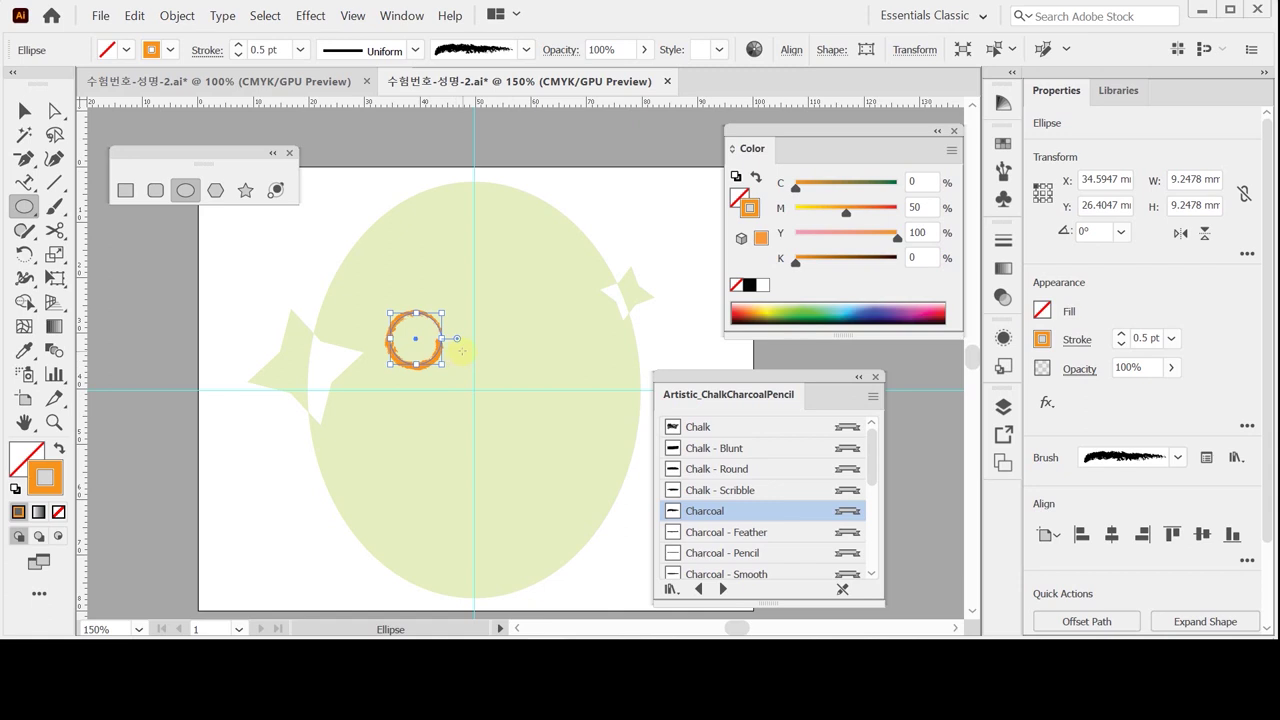
- Shrink the charcoal circle about its centre to about 6.25 mm in diameter and deselect it
left_click_drag(441, 363, 424, 346)
left_click(420, 342, "ctrl")
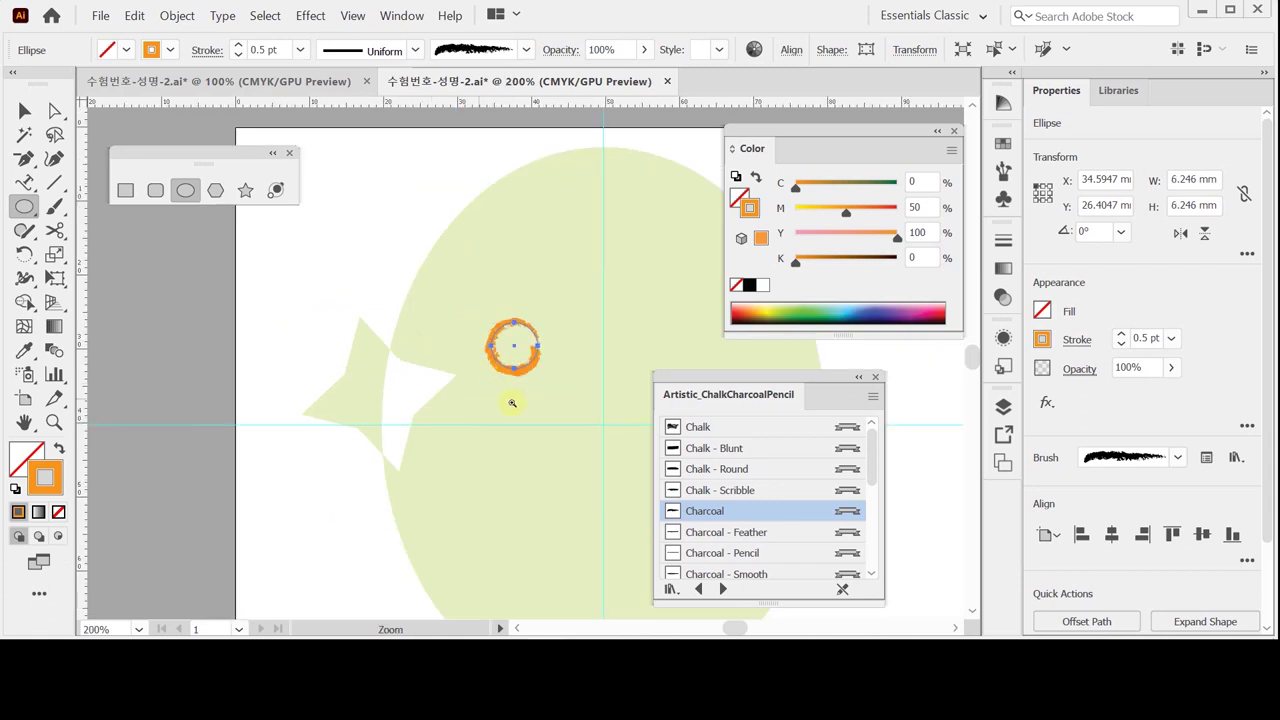
left_click(588, 345, "ctrl")
left_click_drag(566, 343, 471, 363)
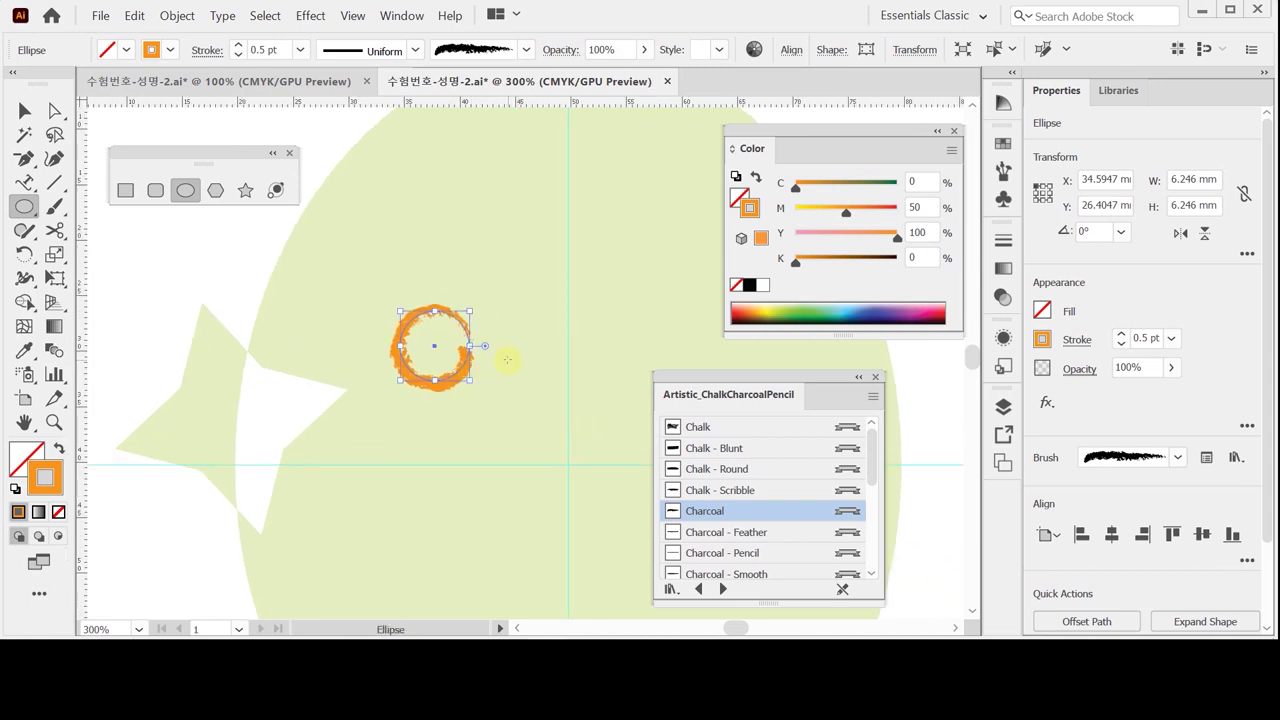
left_click(193, 281, "ctrl")
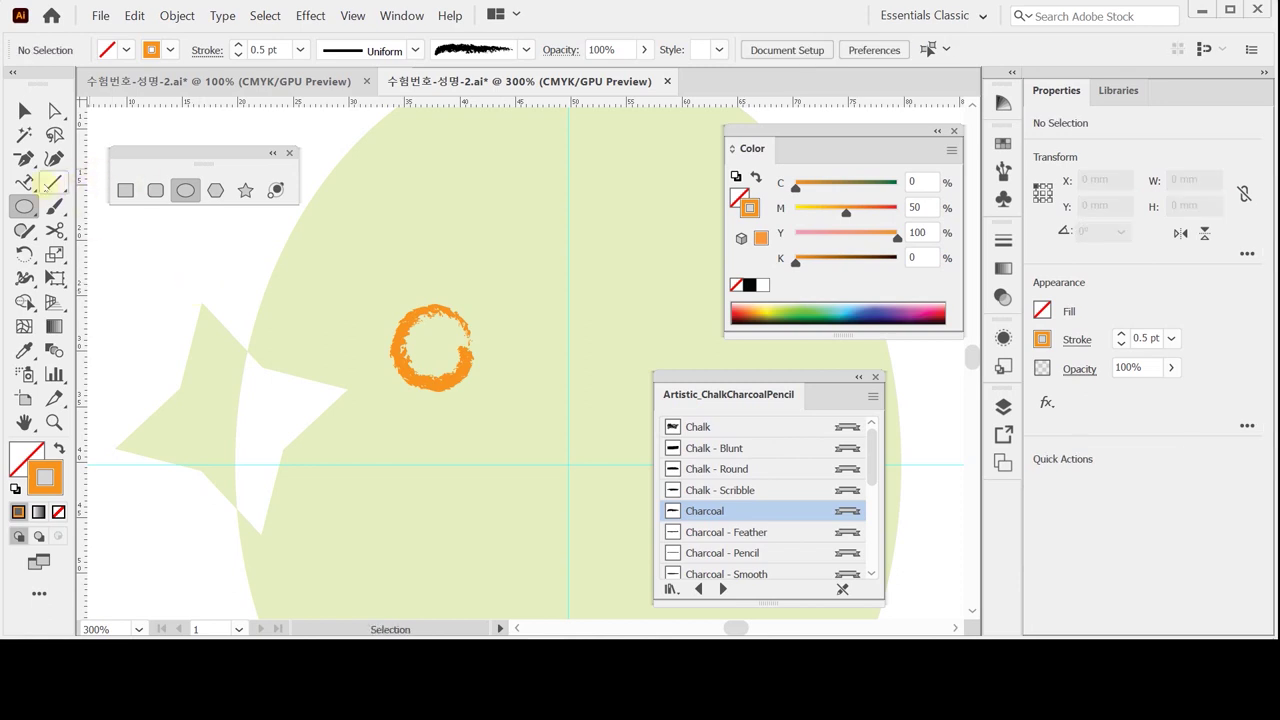
- Draw a vertical line about 4.6 mm long above the circle with the Charcoal brush and set its stroke weight to 0.5 pt
left_click(50, 183)
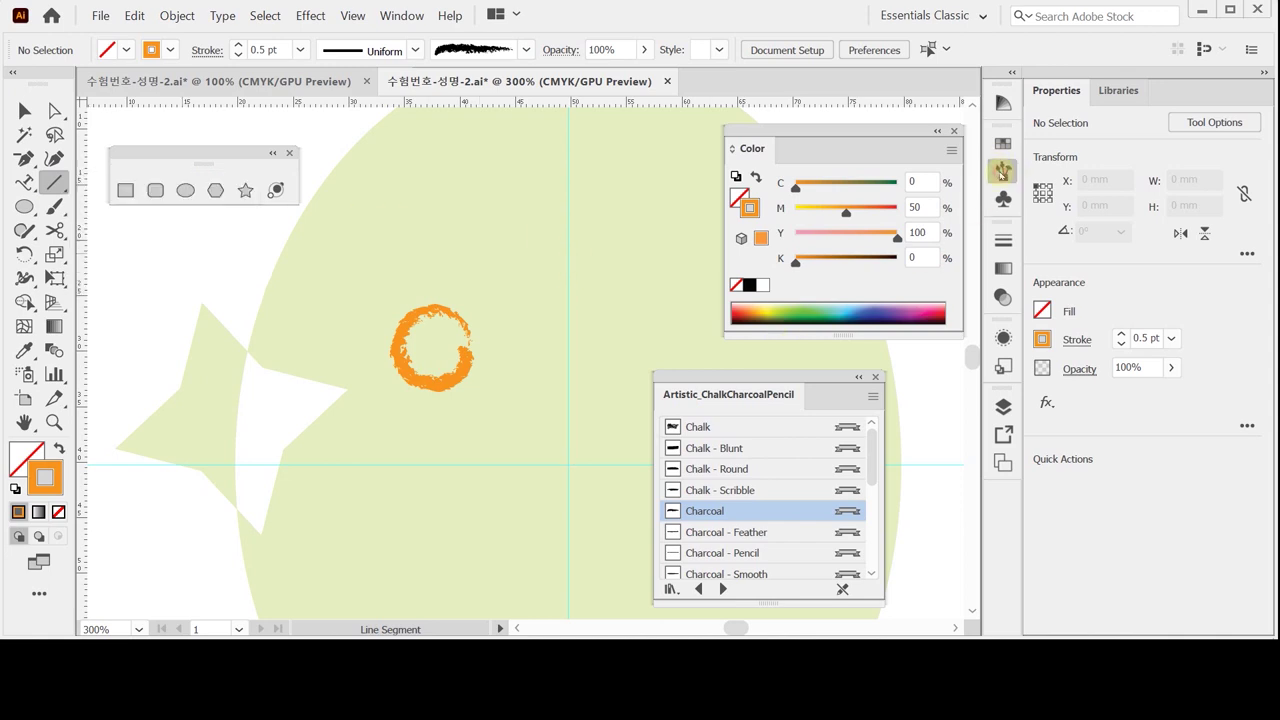
left_click(1003, 172)
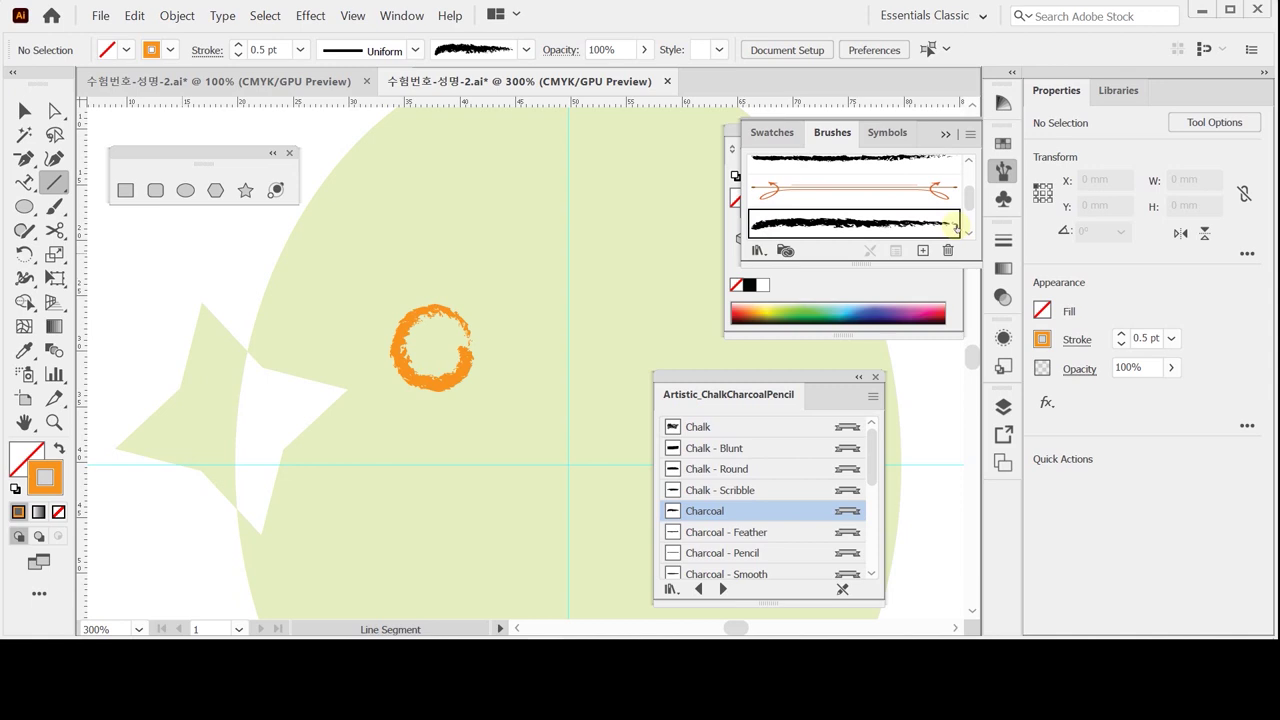
left_click_drag(434, 348, 434, 246)
left_click_drag(433, 243, 434, 243)
left_click(771, 222)
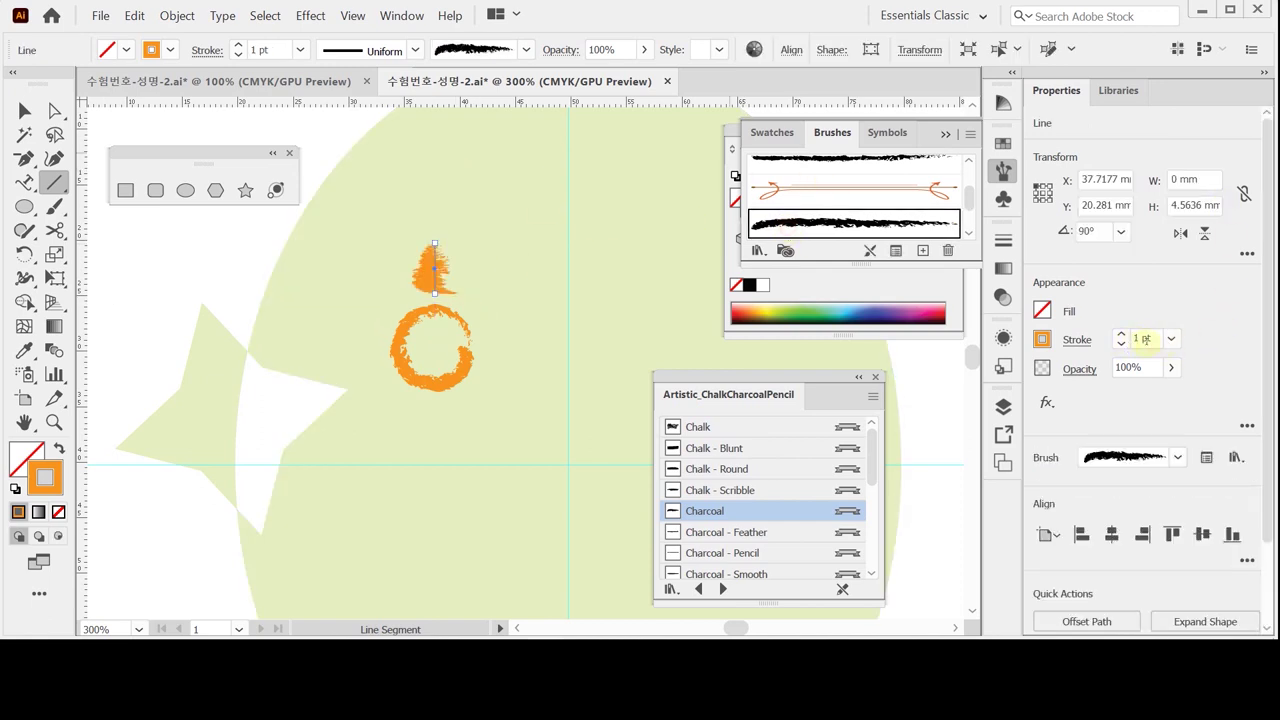
left_click(1121, 344)
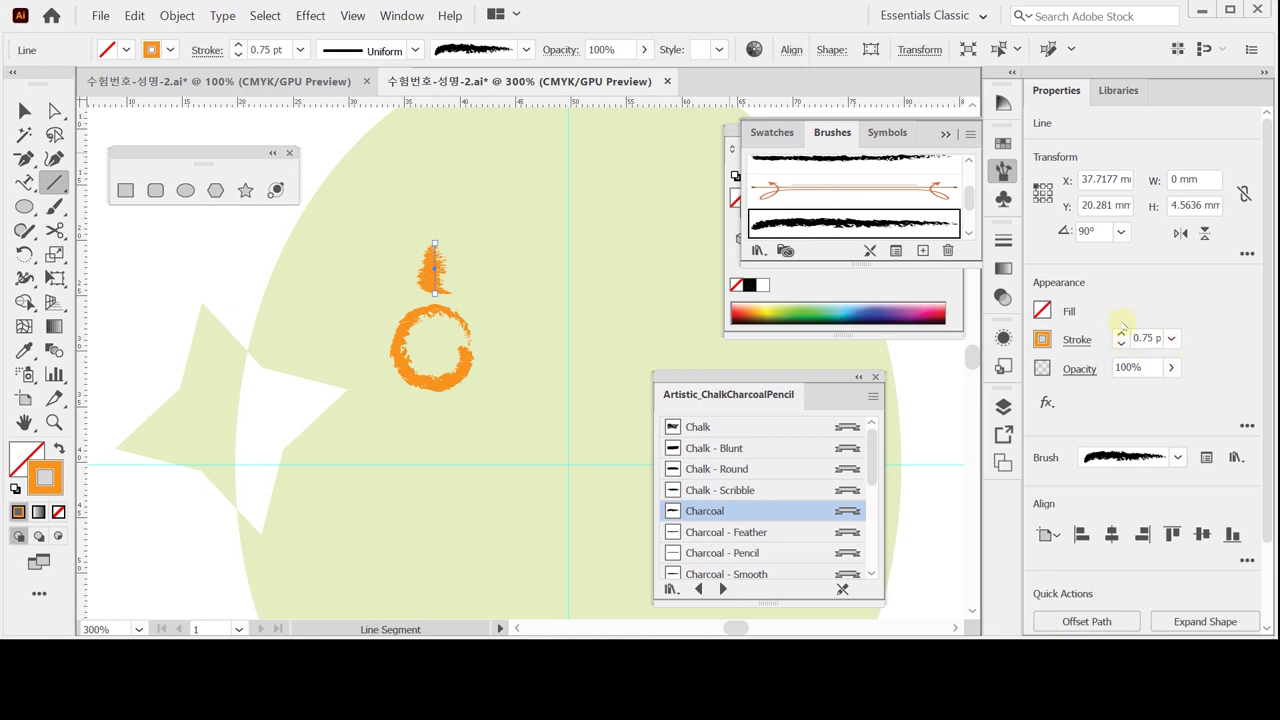
left_click(1121, 344)
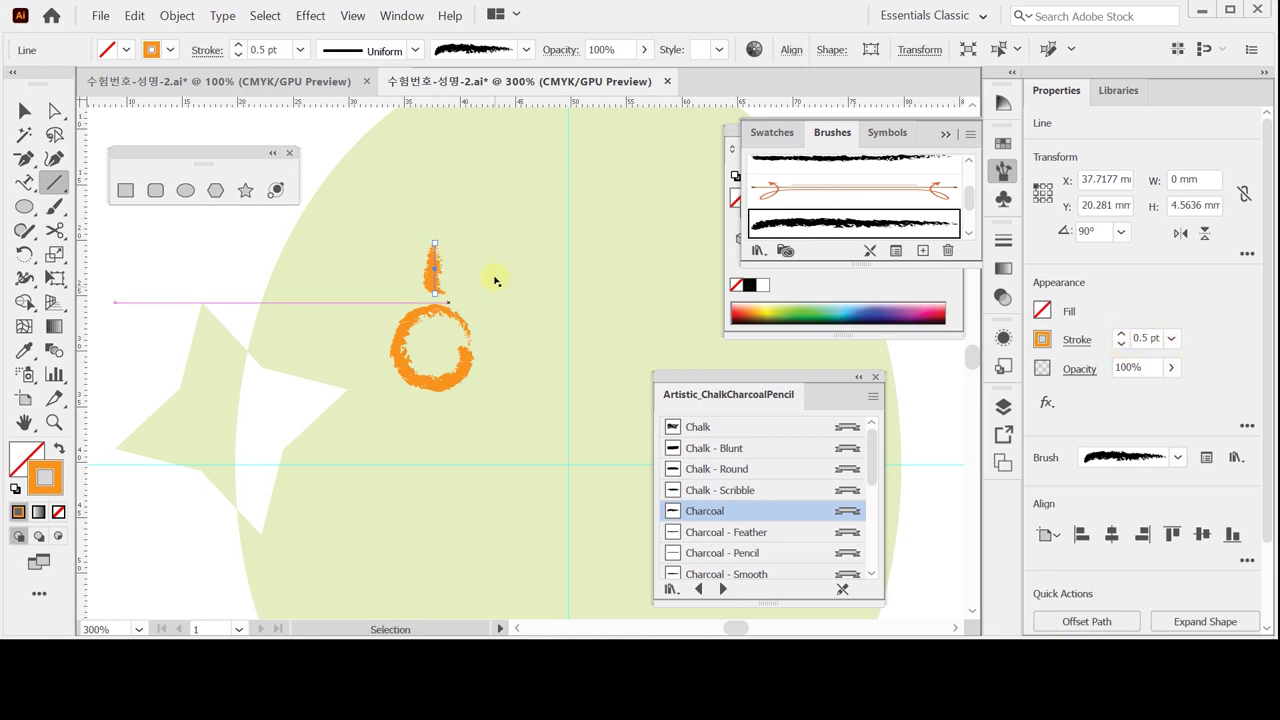
left_click_drag(495, 238, 497, 293)
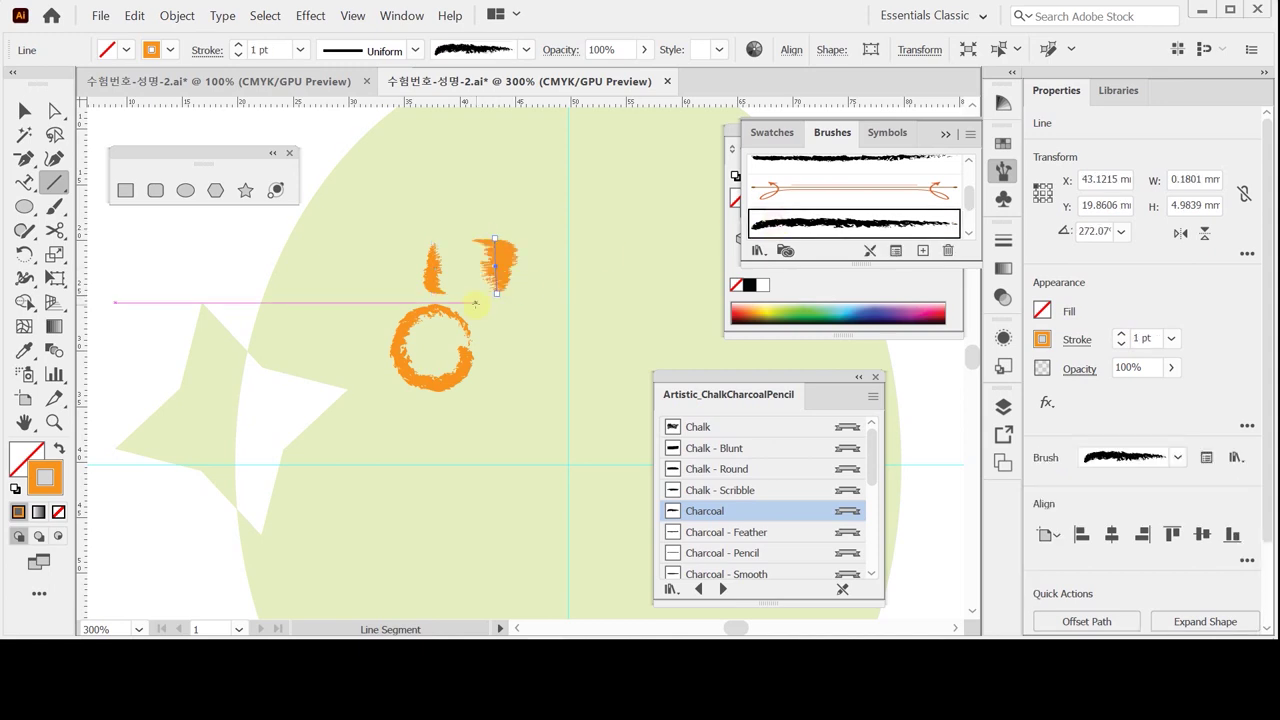
key("Delete")
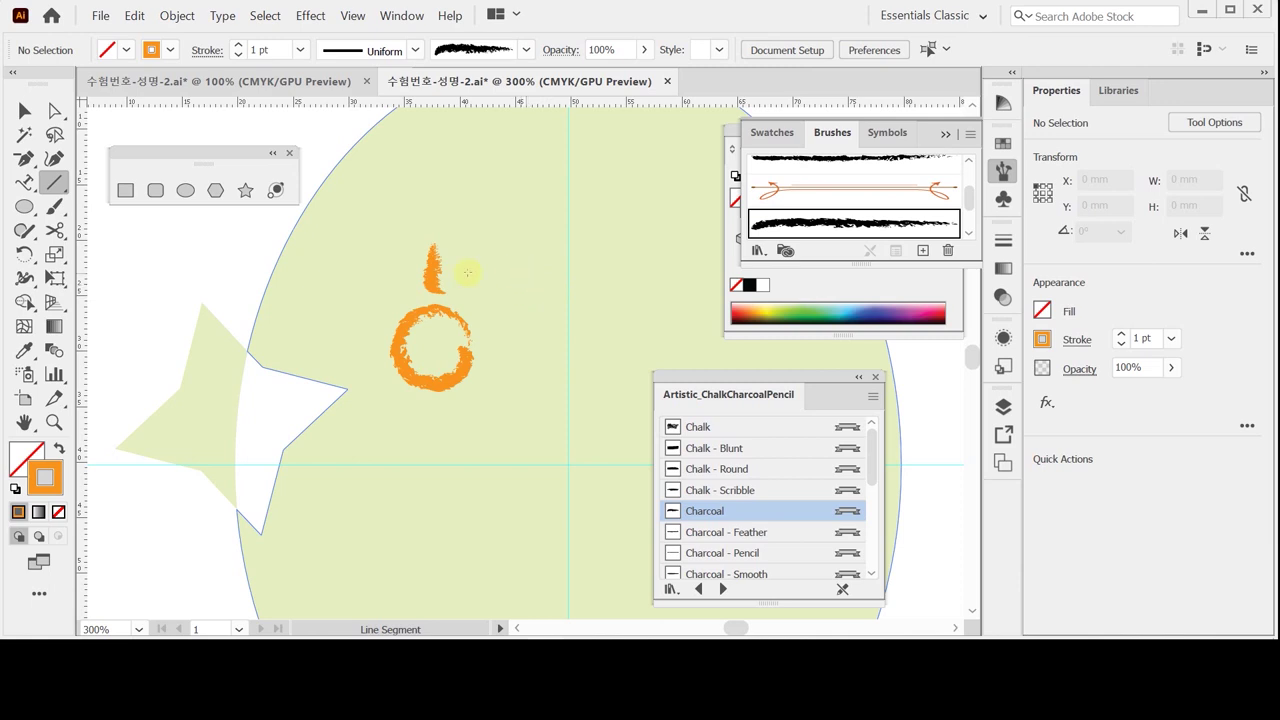
left_click(443, 304, "ctrl")
left_click(437, 272, "ctrl+shift")
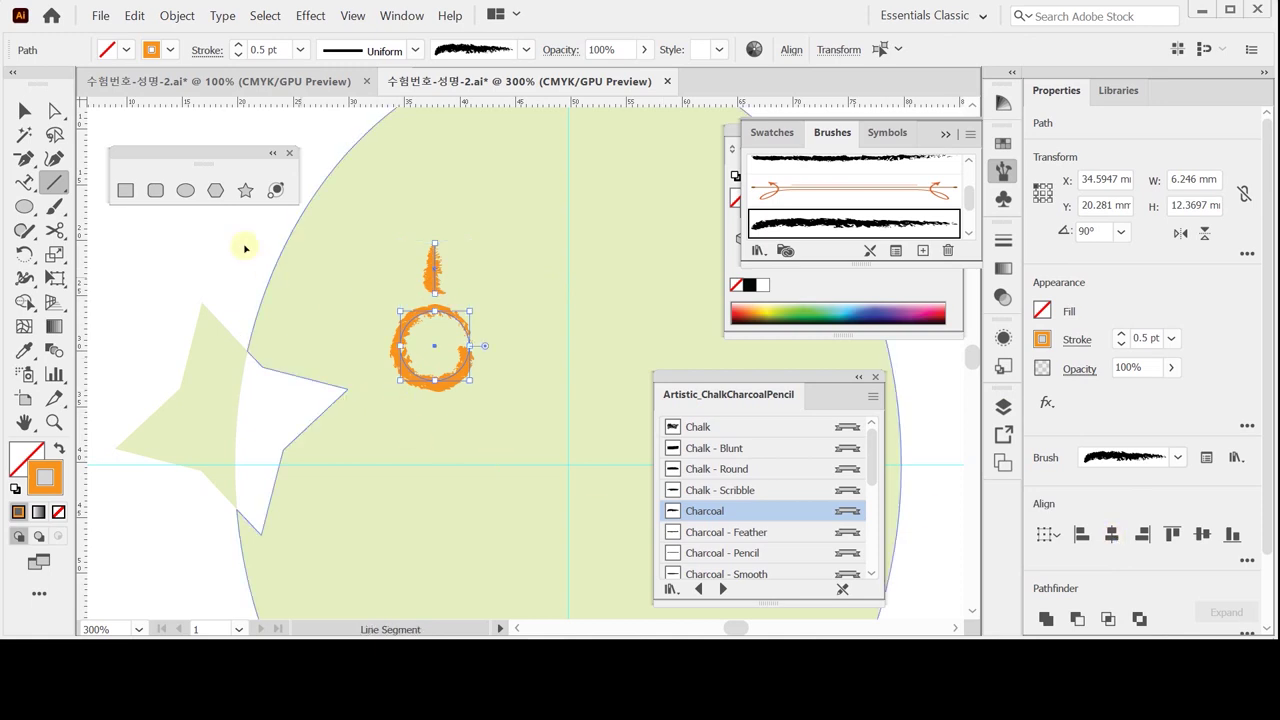
left_click(448, 300, "ctrl")
- In outline view, rotate a copy of the vertical line by 45° around the circle's centre
left_click(434, 286)
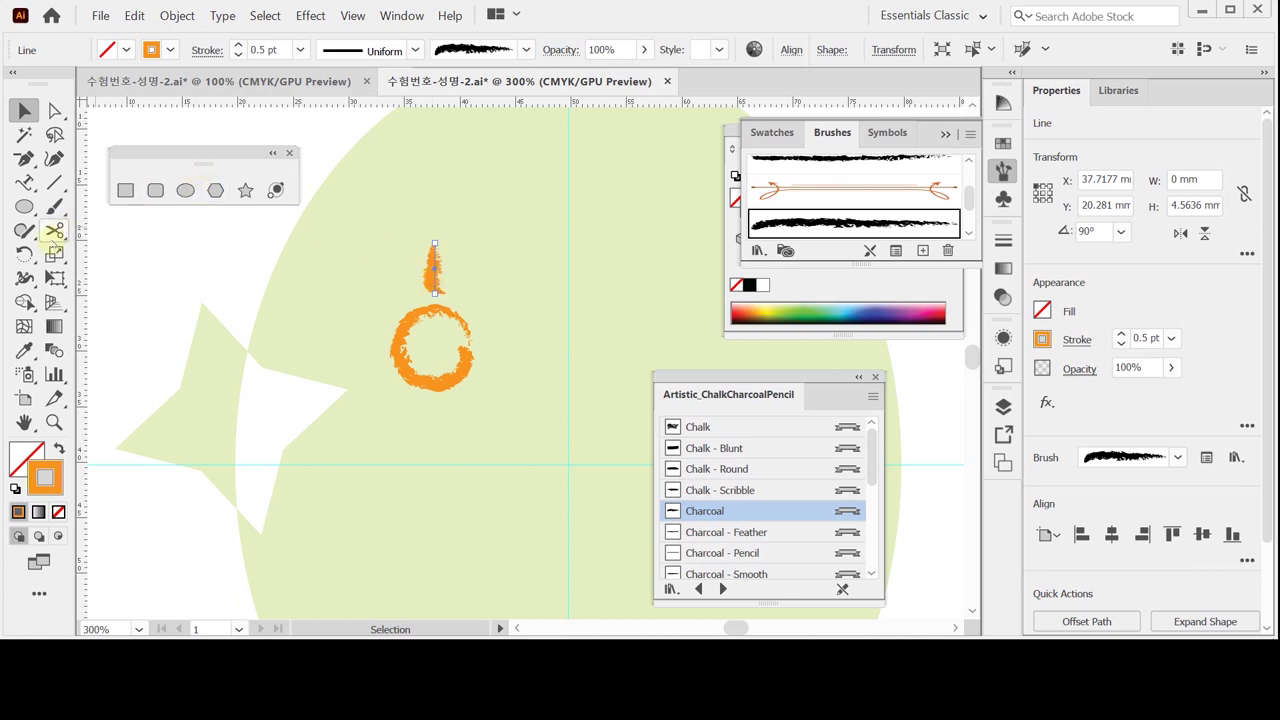
left_click(24, 254)
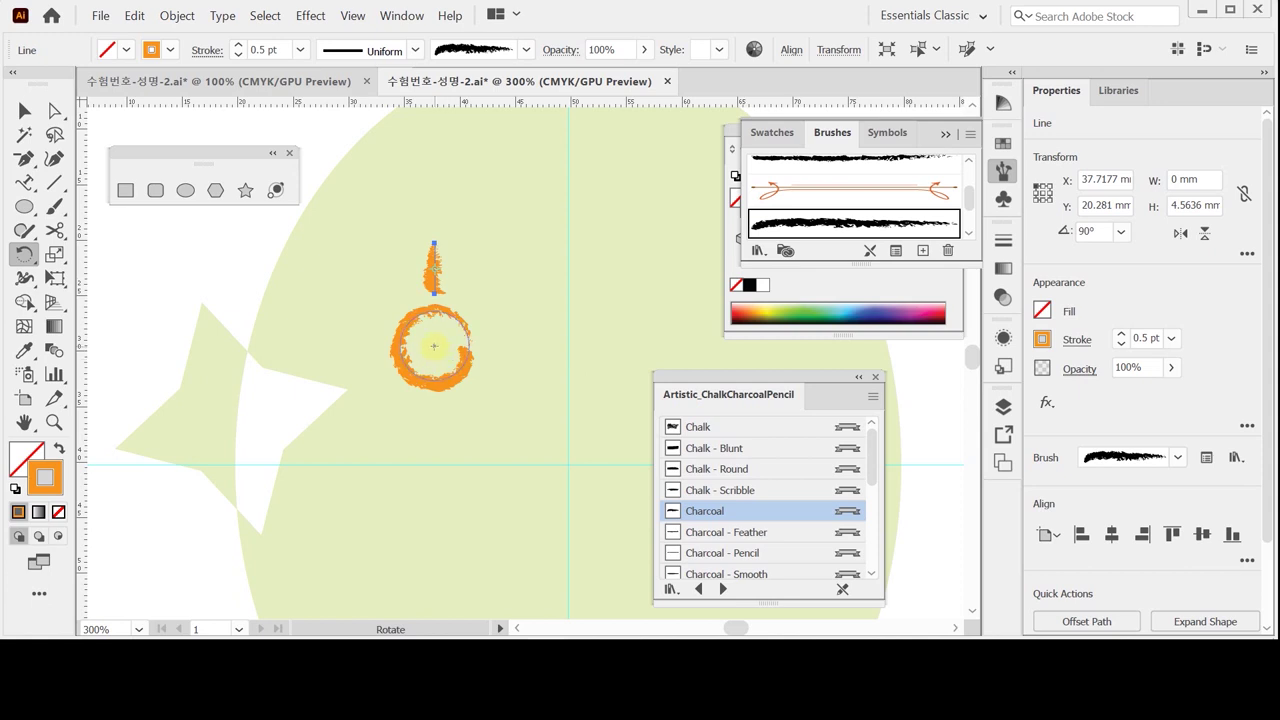
key("ctrl+y")
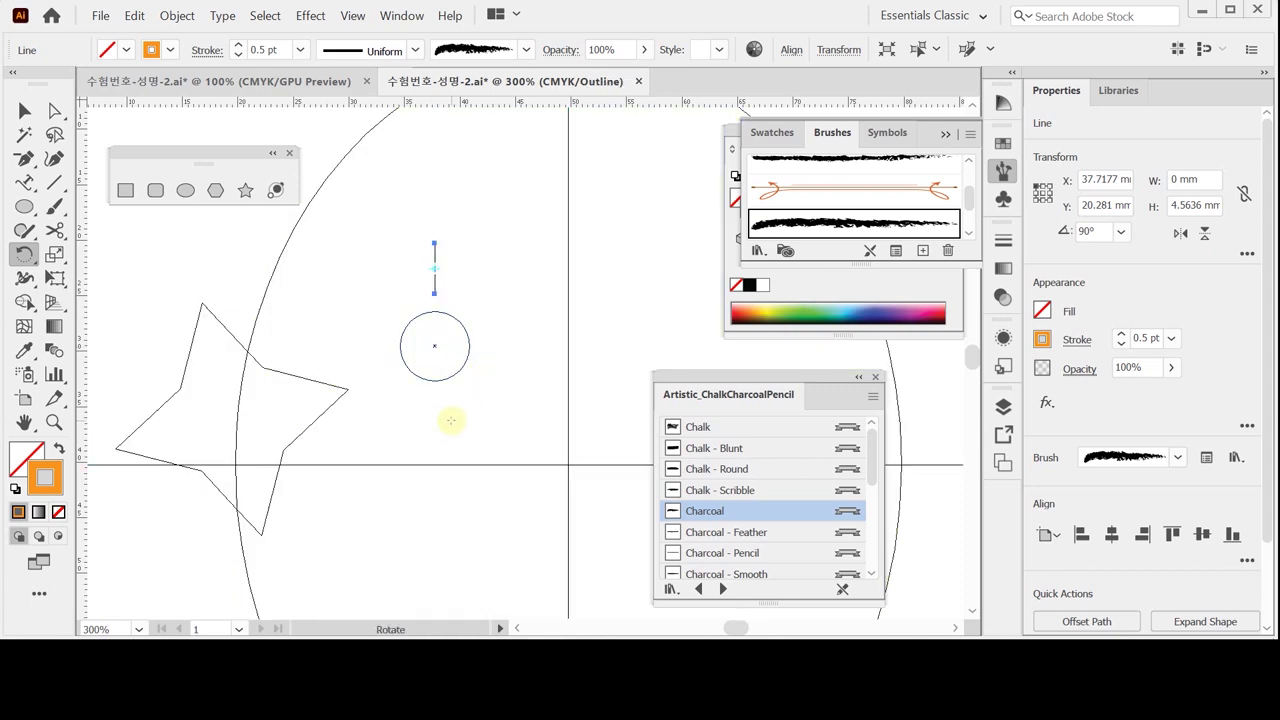
left_click(434, 347, "alt")
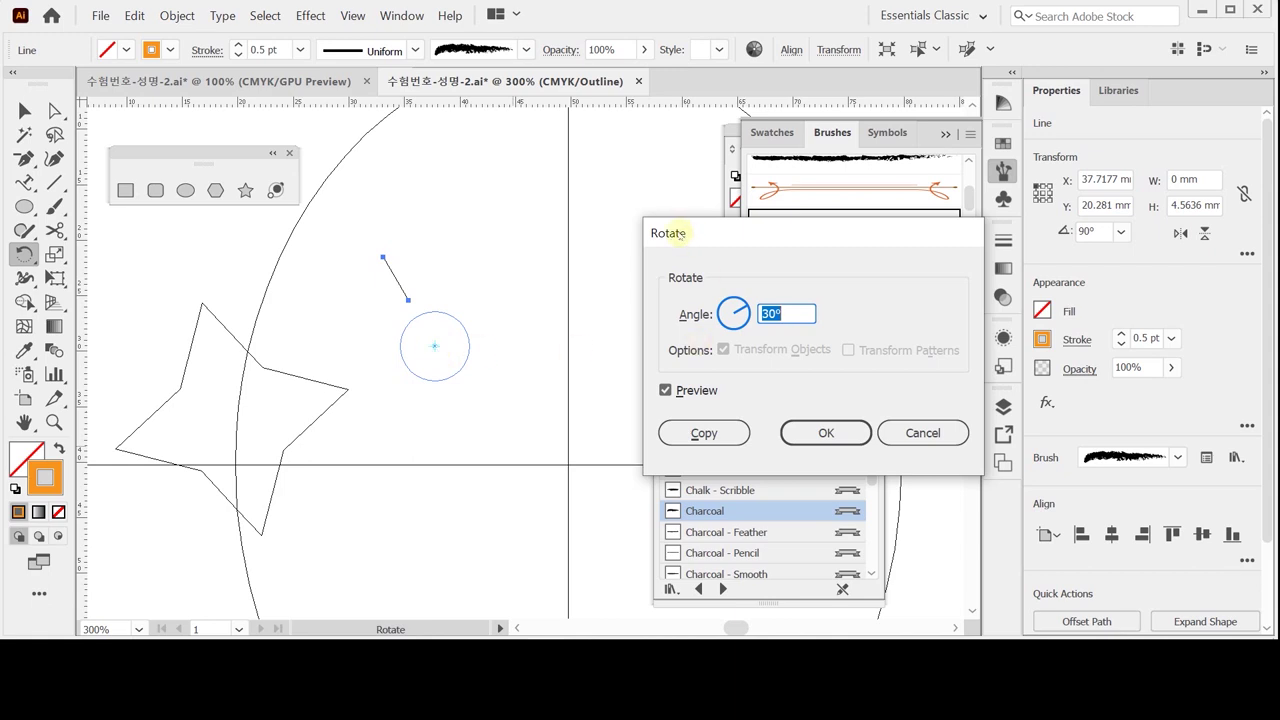
type("45")
left_click(704, 433)
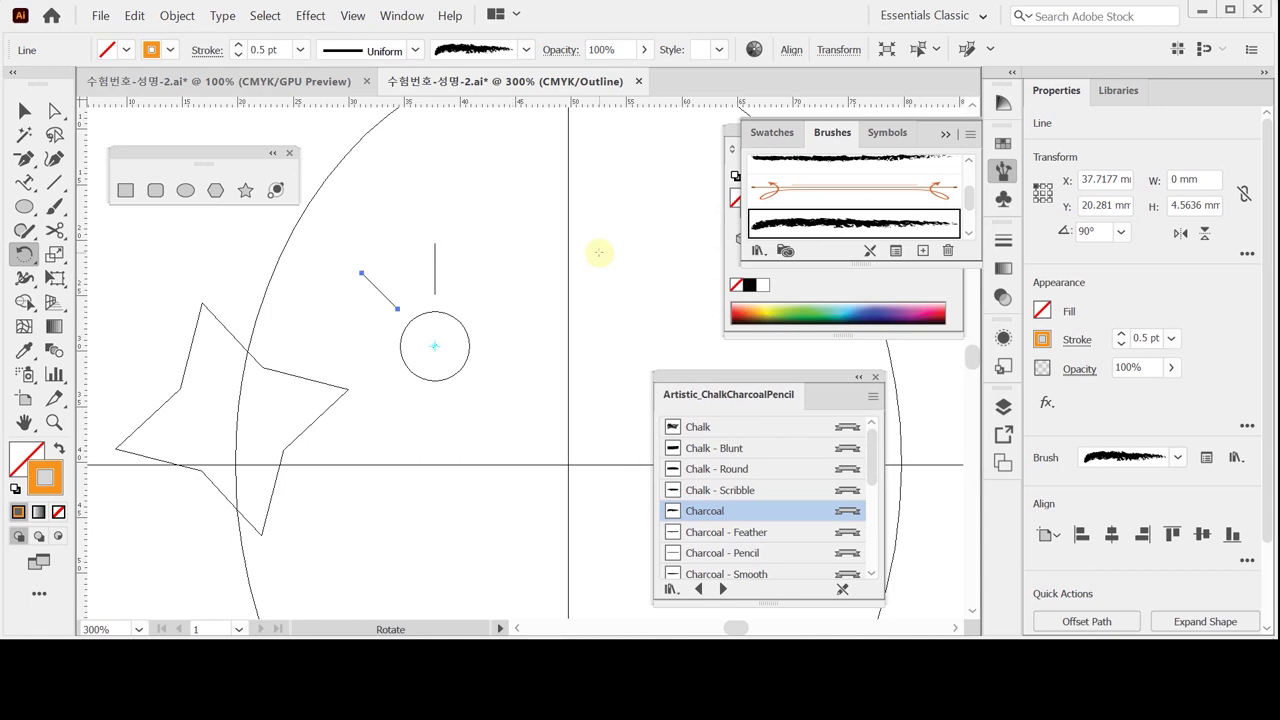
- Repeat the 45° rotated copy until eight rays surround the circle, and return to the preview view
key("v")
key("r")
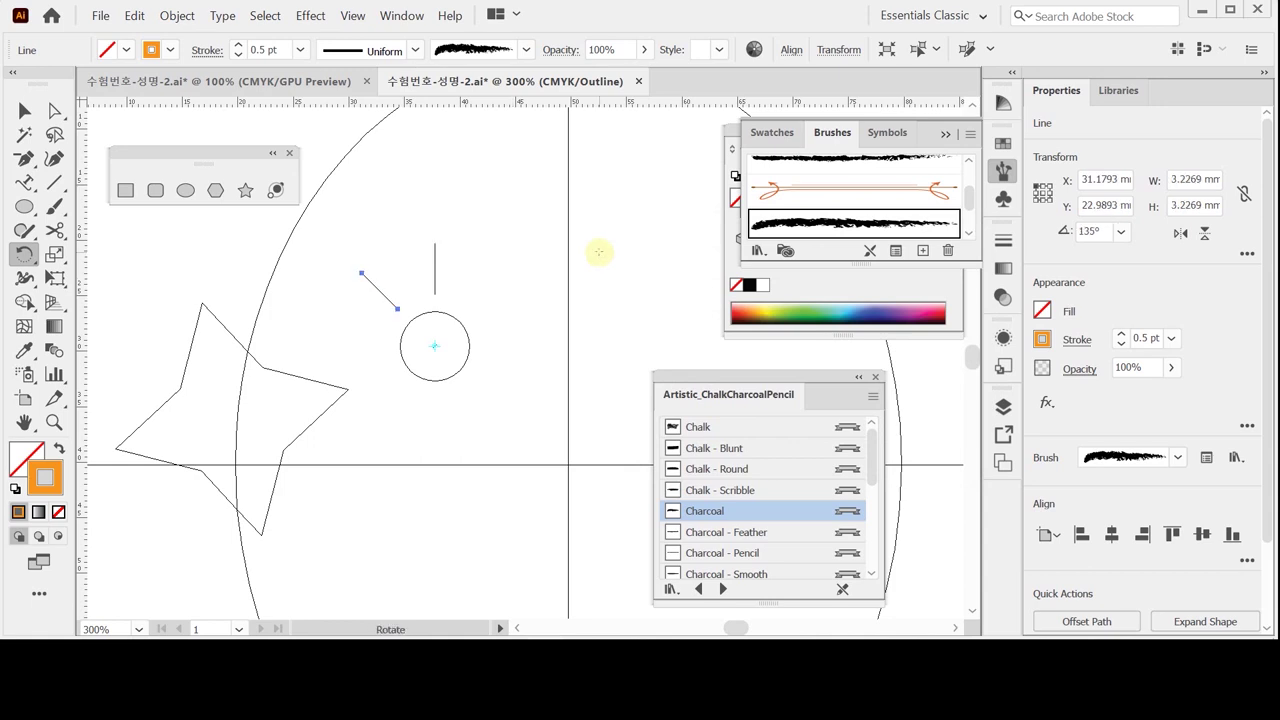
key("v")
key("ctrl+d")
key("ctrl+d")
key("ctrl+d")
key("ctrl+d")
key("ctrl+d")
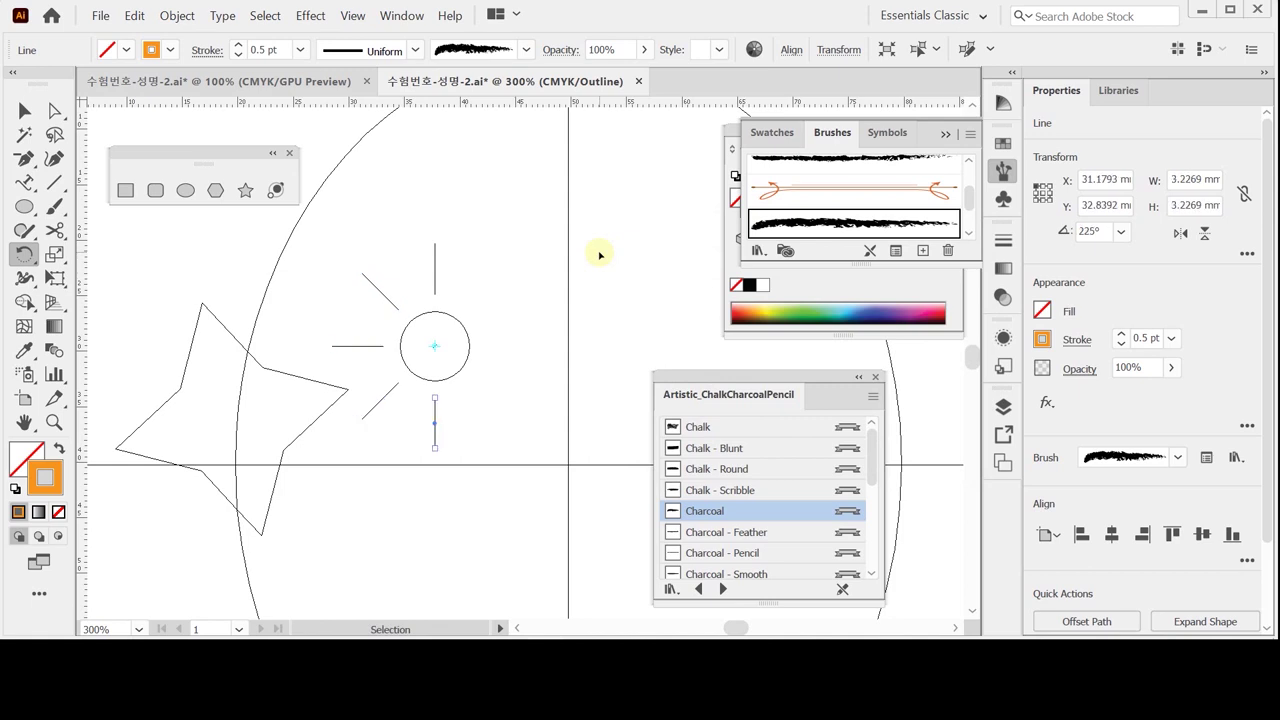
key("ctrl+d")
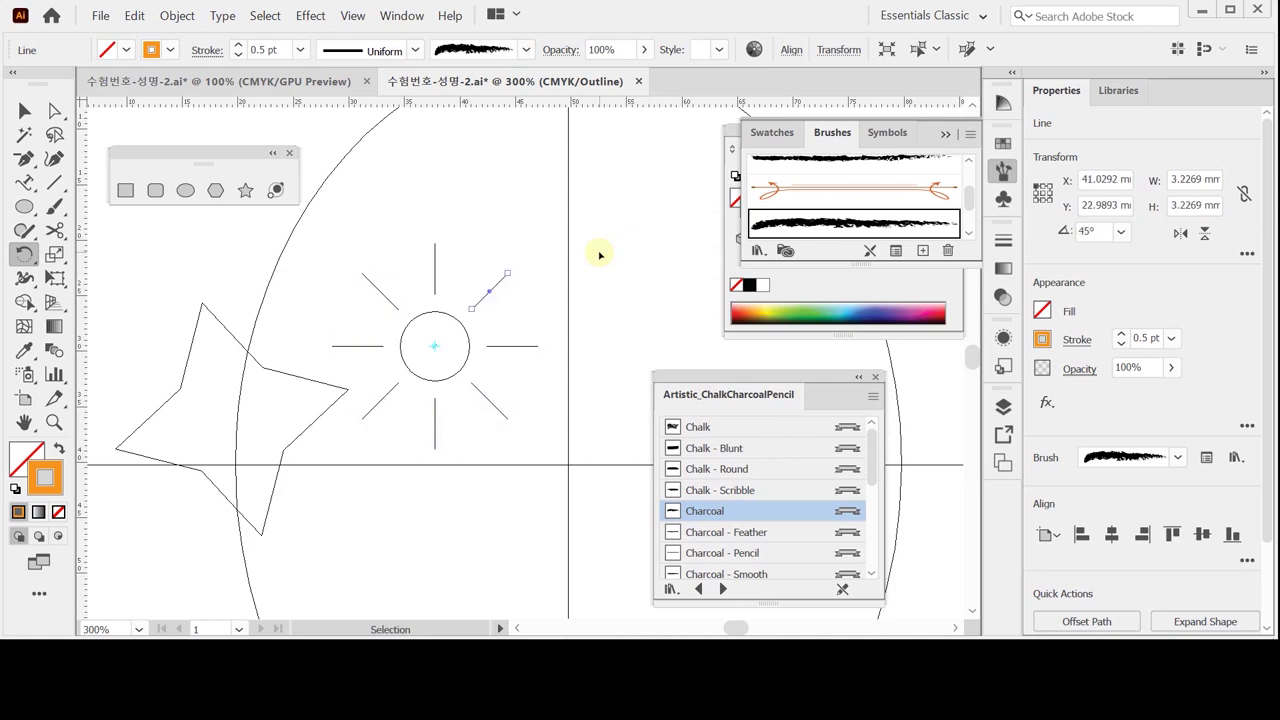
key("ctrl+y")
key("r")
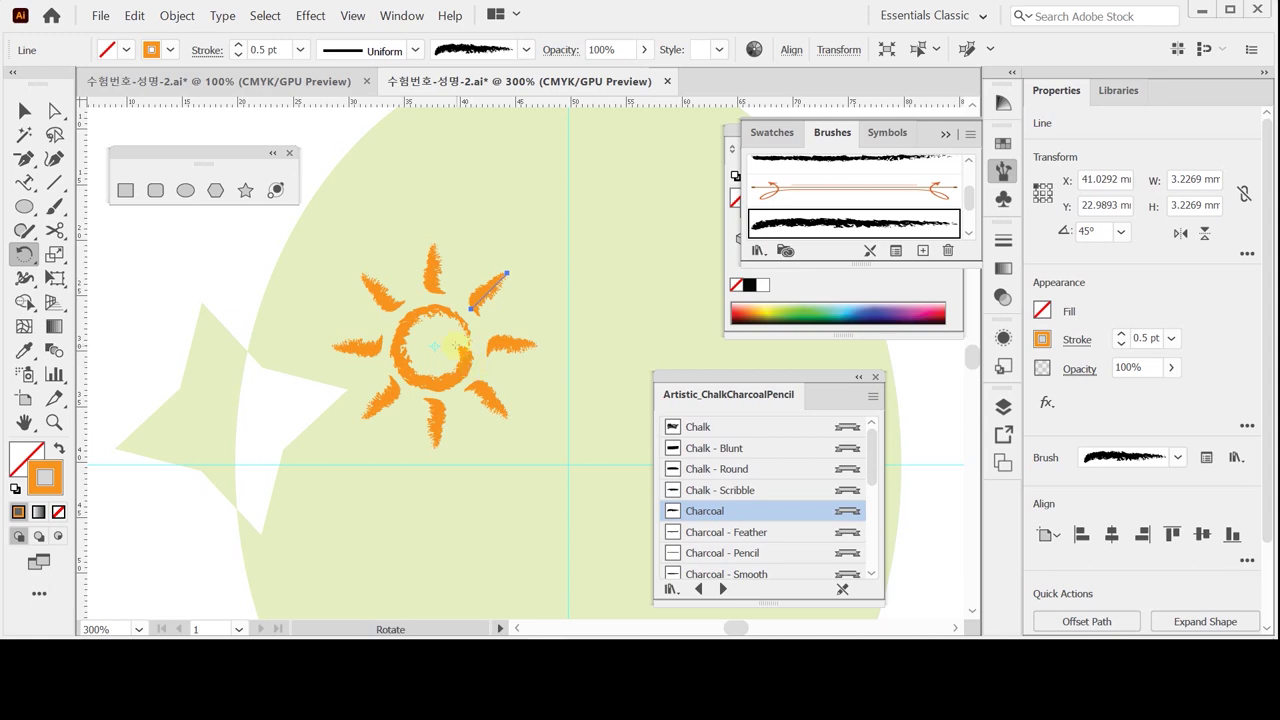
- Select the circle and all its rays in outline view and group them as one sun shape
key("v")
key("ctrl+y")
left_click_drag(358, 247, 500, 423)
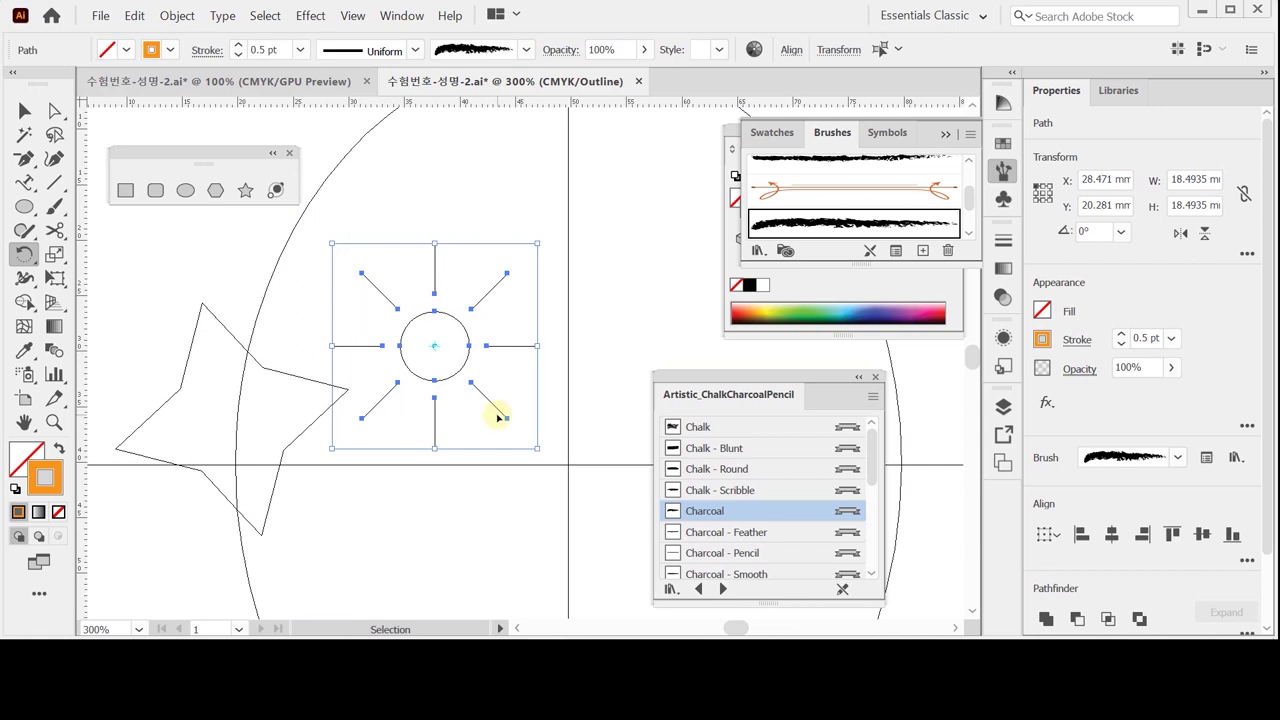
key("r")
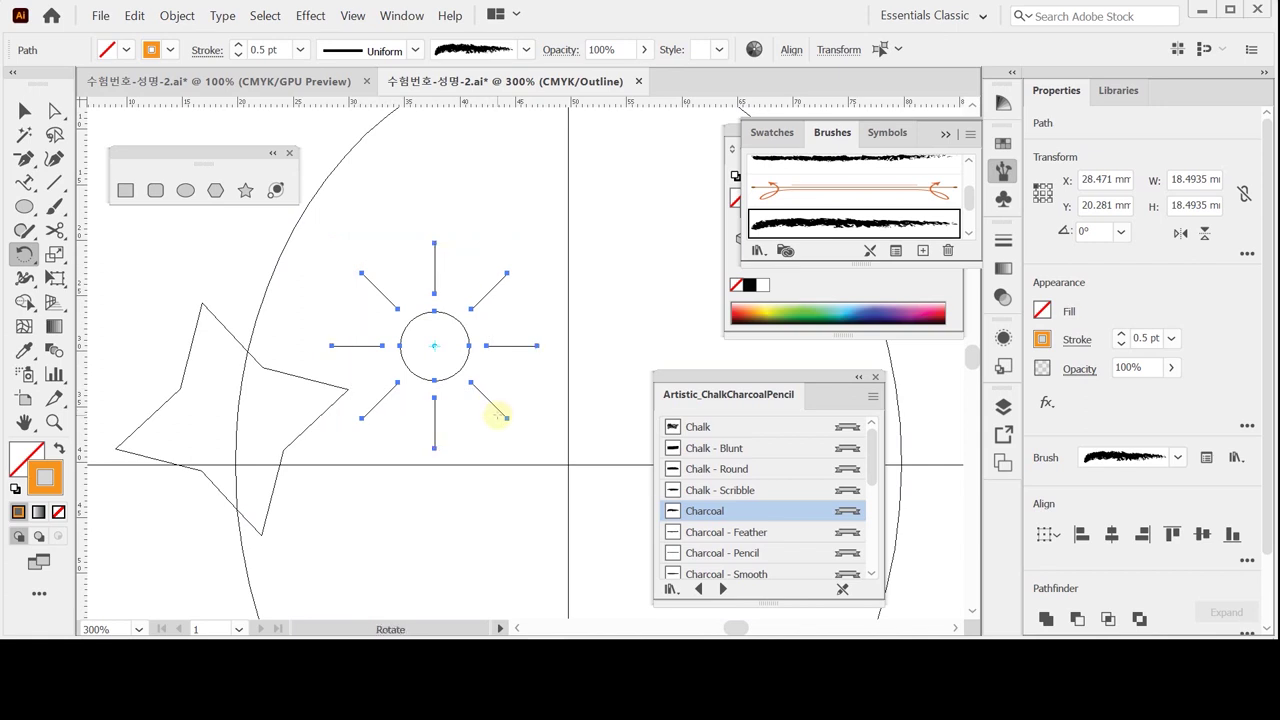
key("v")
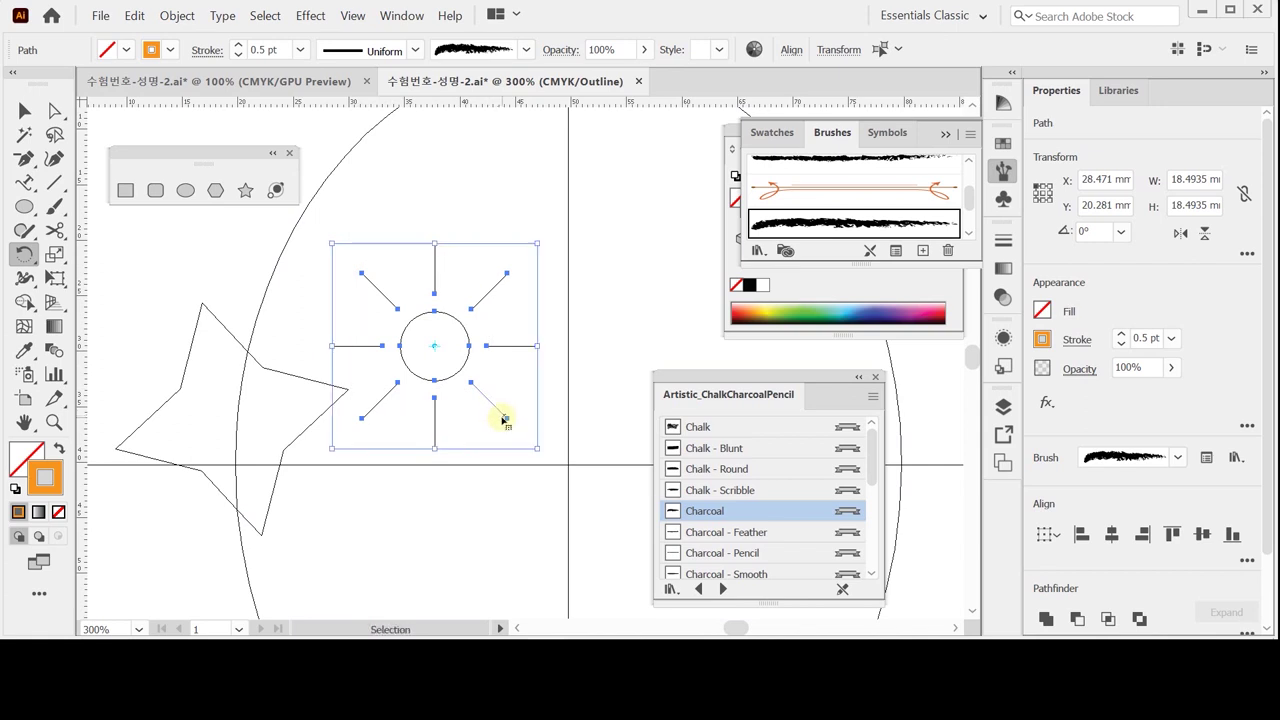
key("ctrl+g")
key("r")
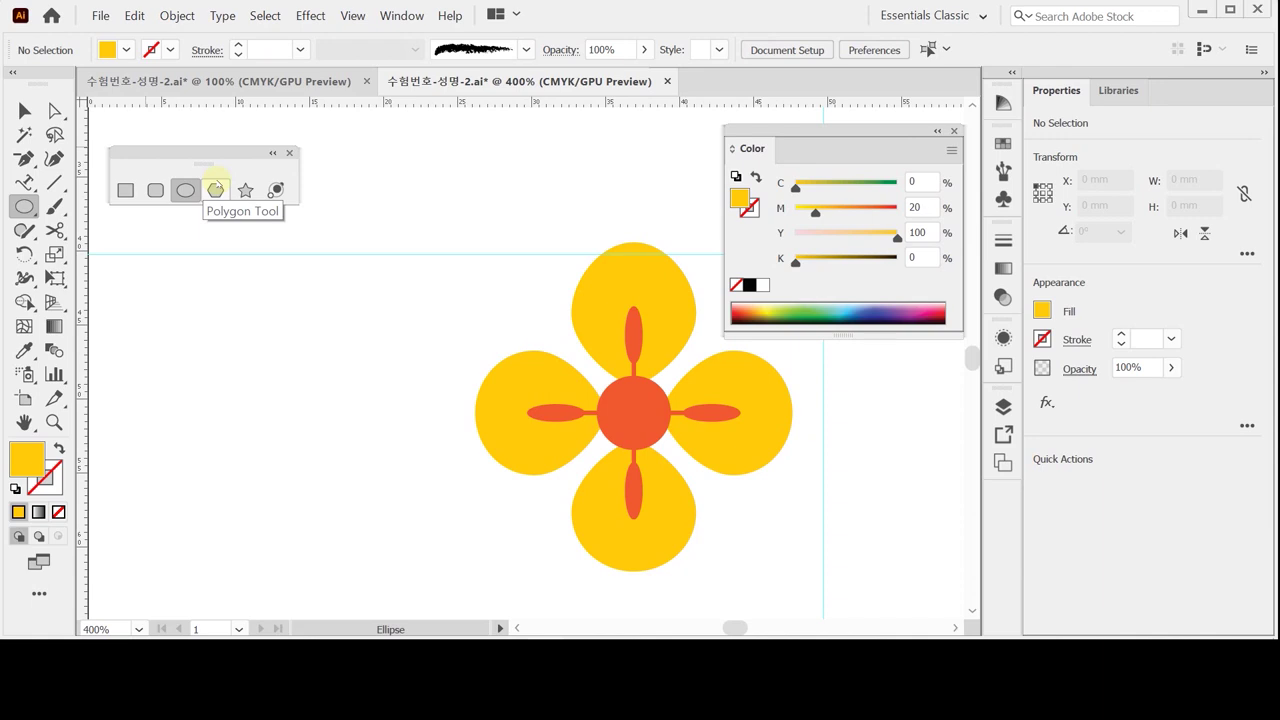
- Draw a yellow circle 8 mm in diameter to the left of the four-petal flower
left_click(216, 189)
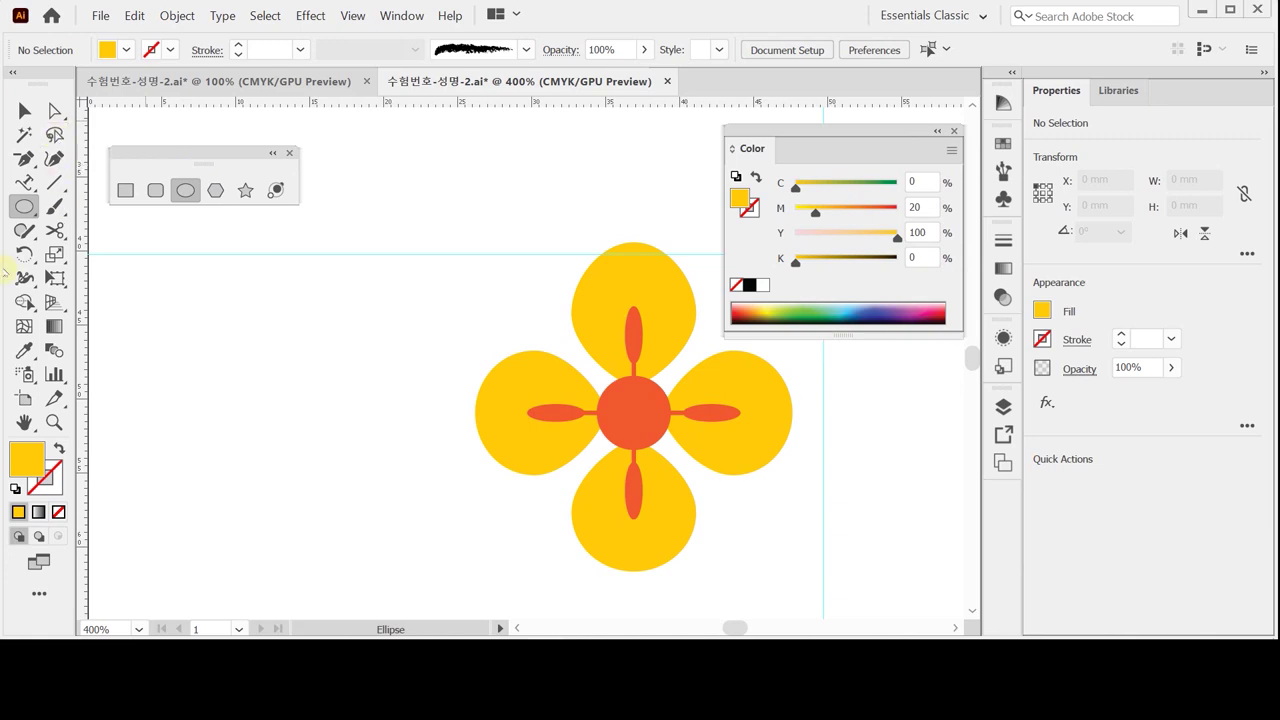
key("ctrl")
key("ctrl+v")
left_click_drag(500, 373, 278, 297)
key("space")
left_click_drag(323, 383, 376, 418)
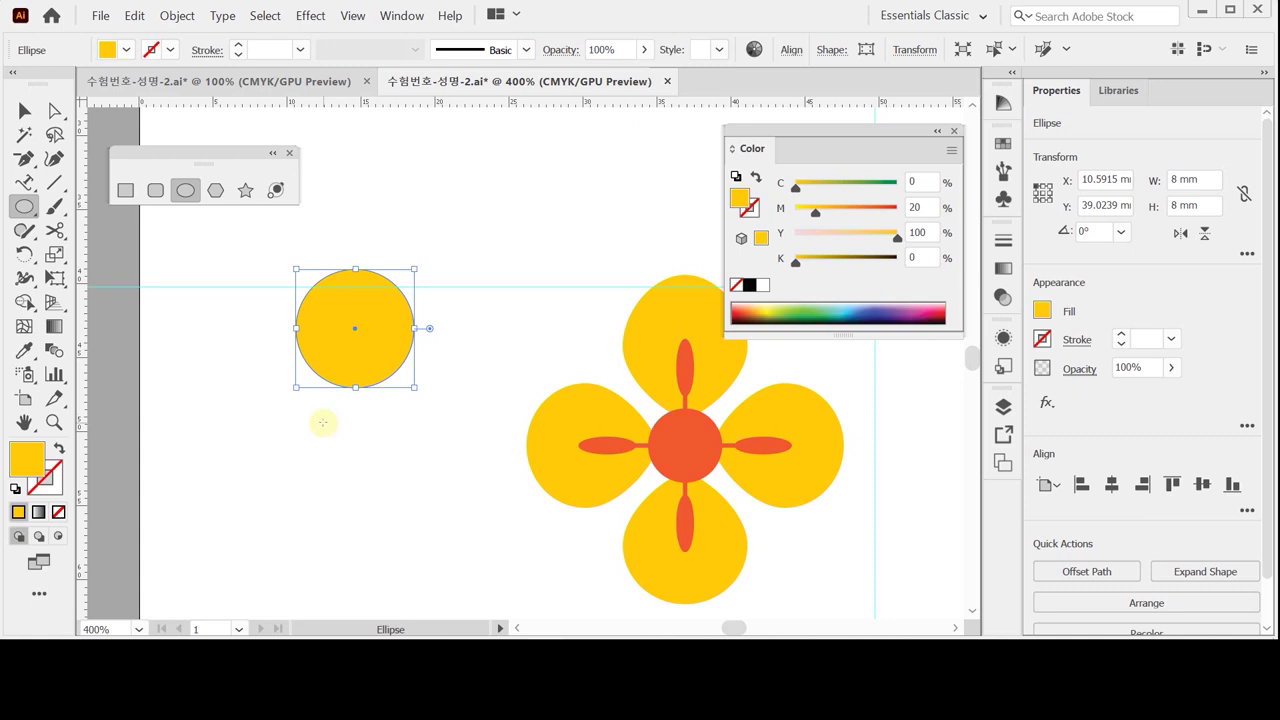
- Move only the yellow circle's bottom anchor point down by 0.5 mm
key("ctrl")
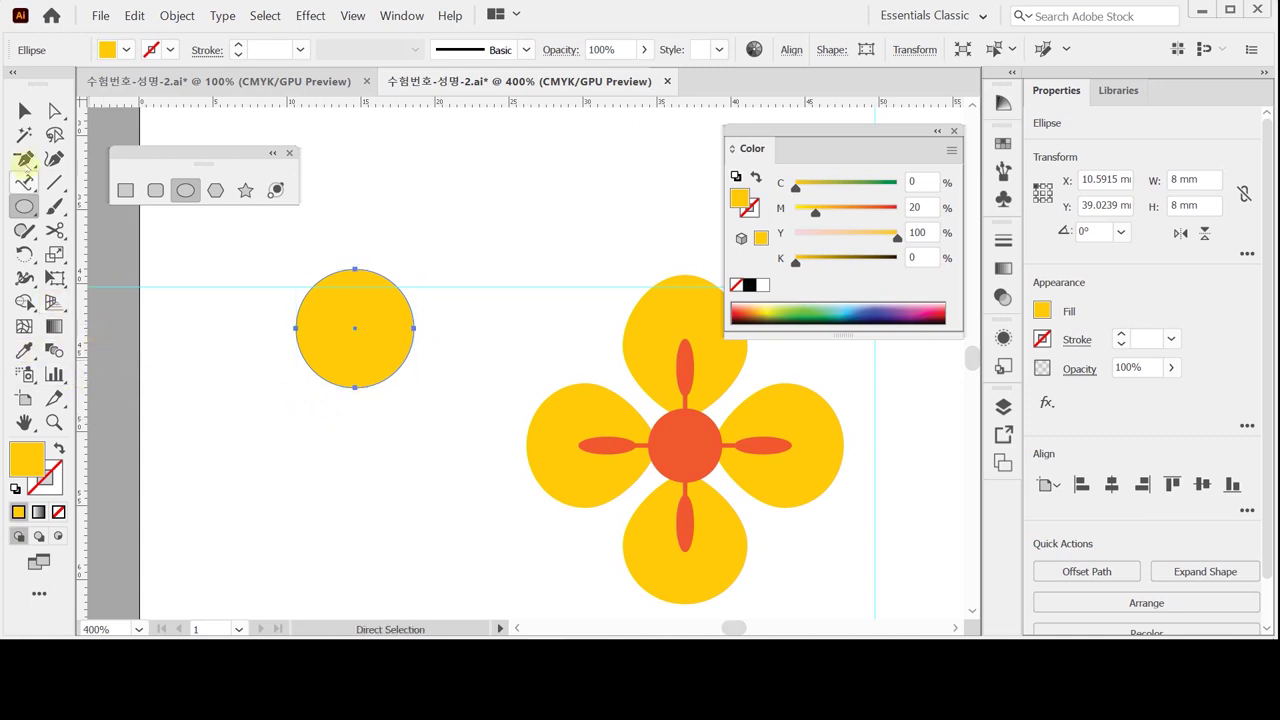
left_click(54, 110)
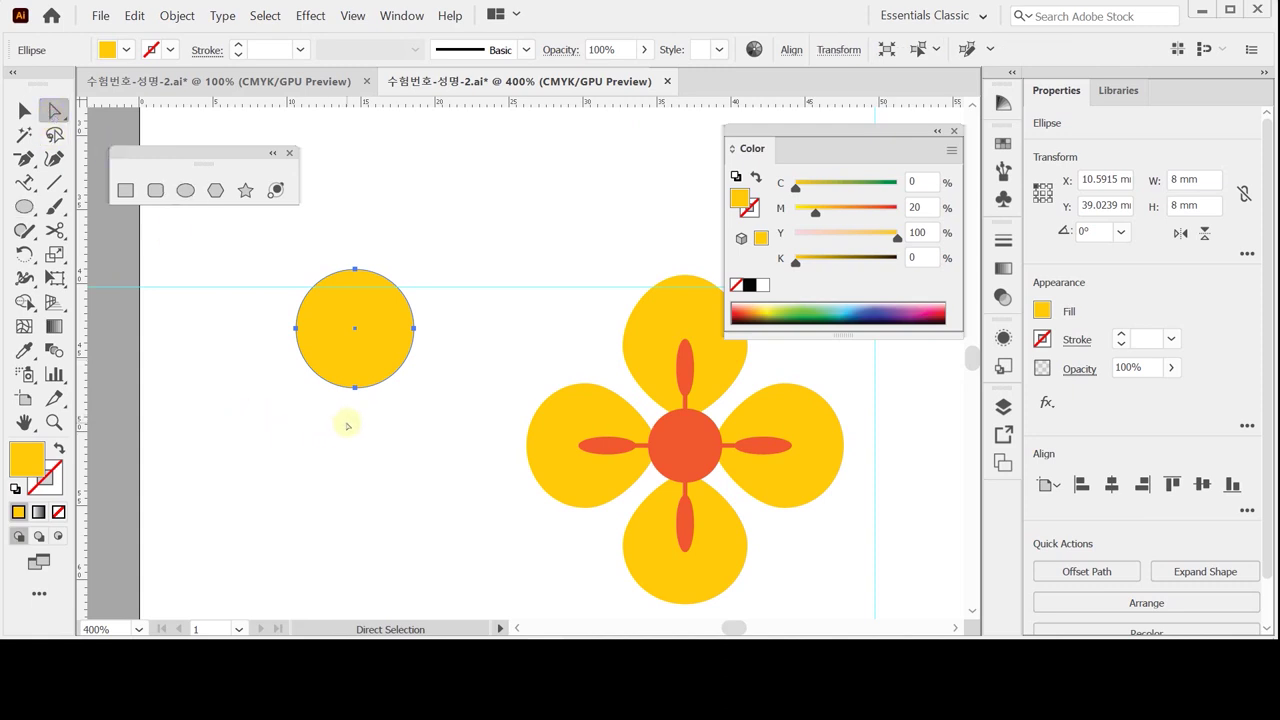
left_click_drag(354, 417, 389, 383)
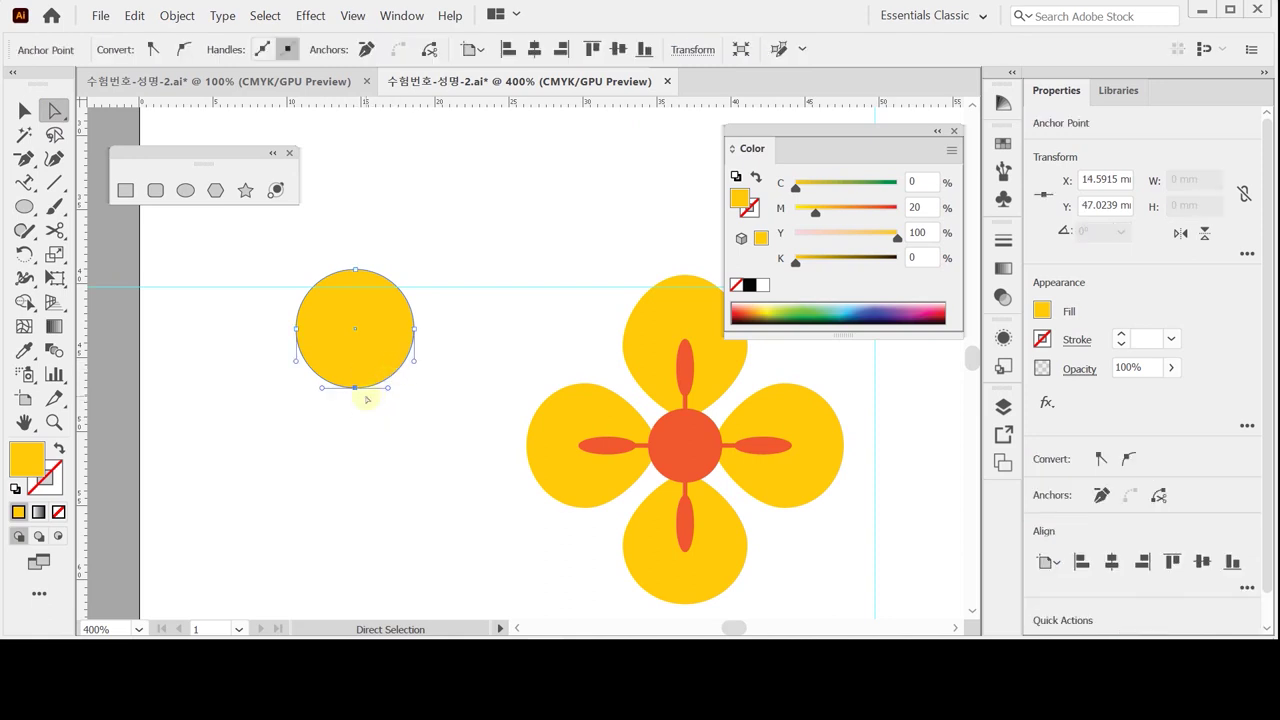
key("ctrl")
key("Down")
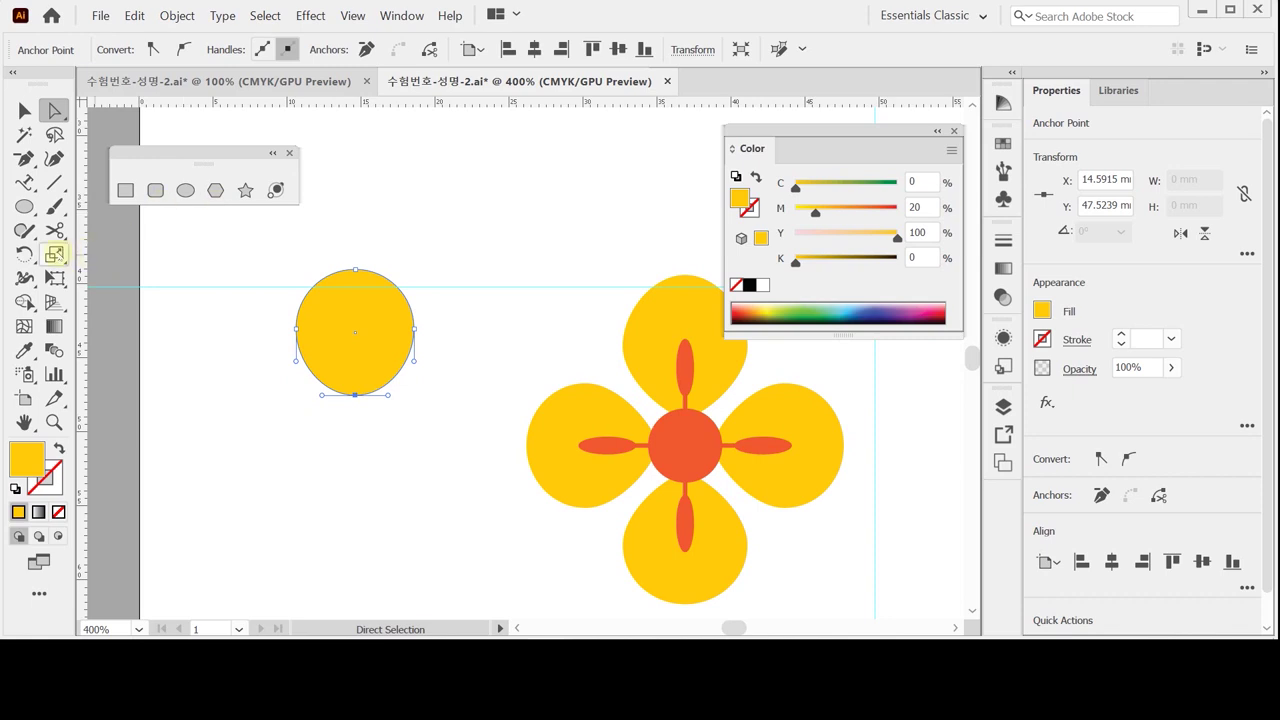
- Scale the bottom anchor point's handles uniformly to 50% to taper the petal's base
left_click(55, 254)
double_click(55, 254)
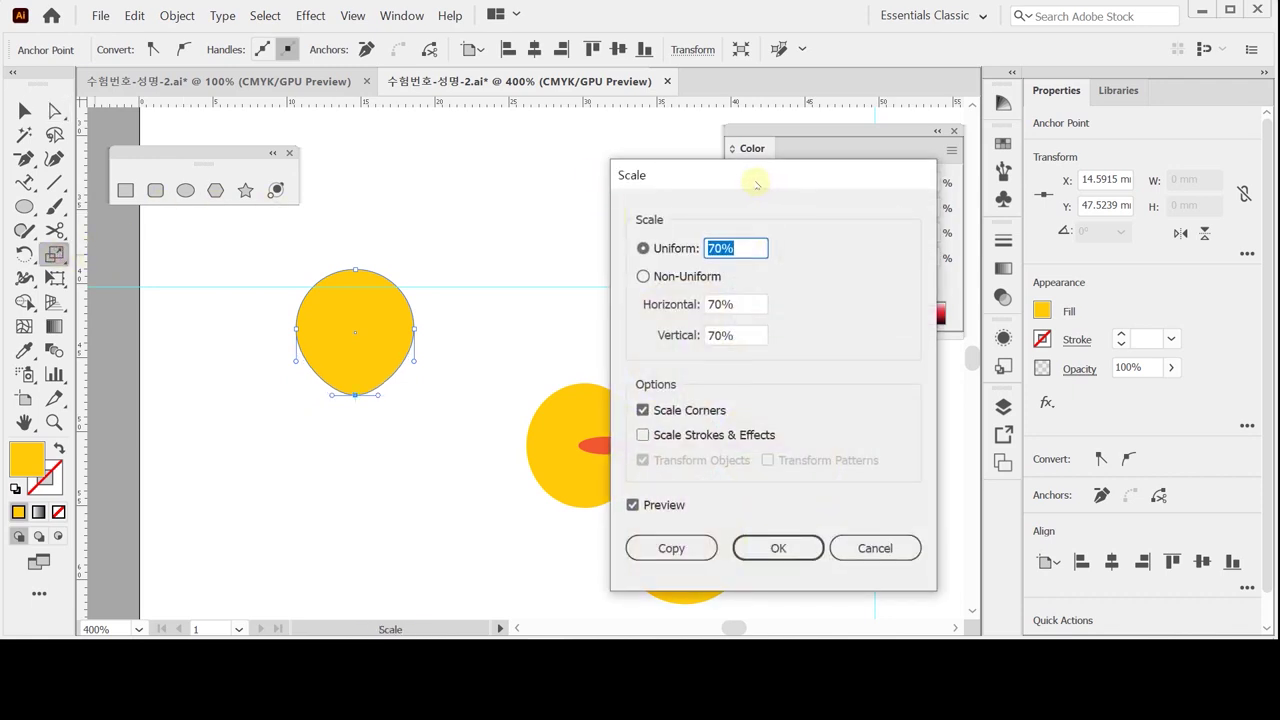
type("50")
left_click(763, 549)
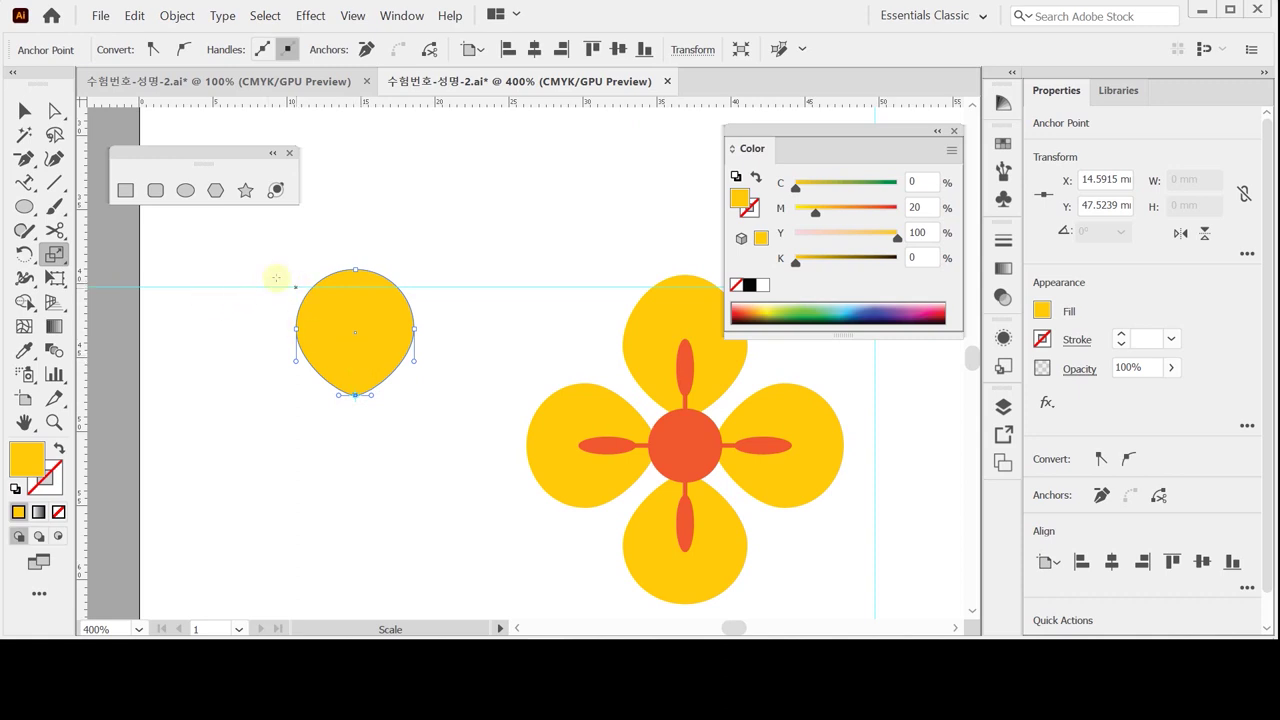
- Select the petal's two side anchor points and scale them uniformly to 105% to widen the petal
left_click(54, 110)
left_click_drag(258, 306, 476, 350)
left_click_drag(473, 352, 474, 353)
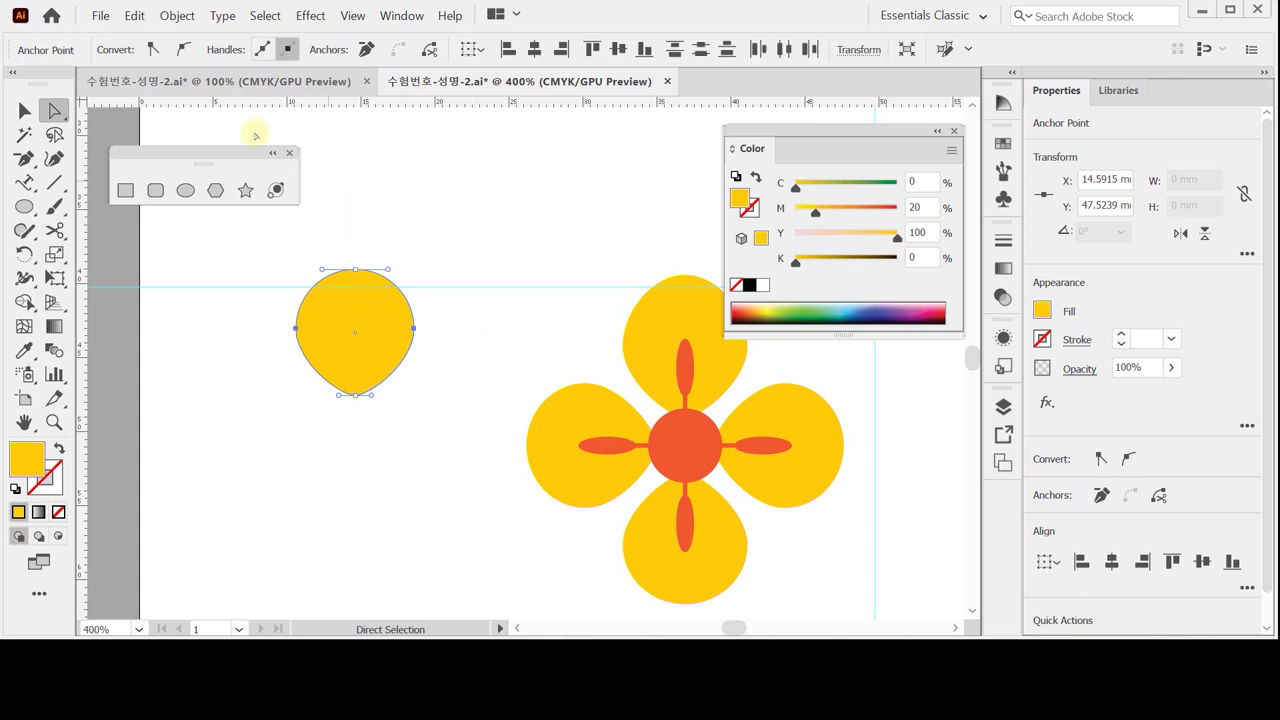
double_click(55, 255)
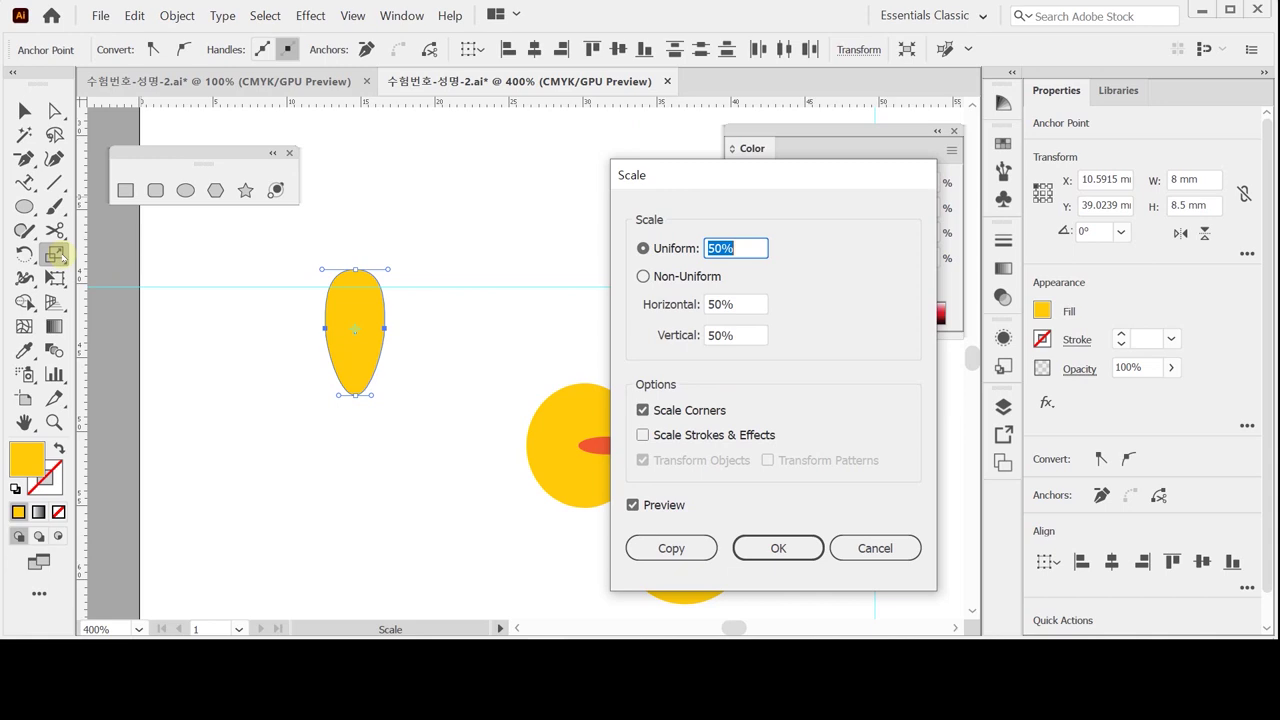
type("105")
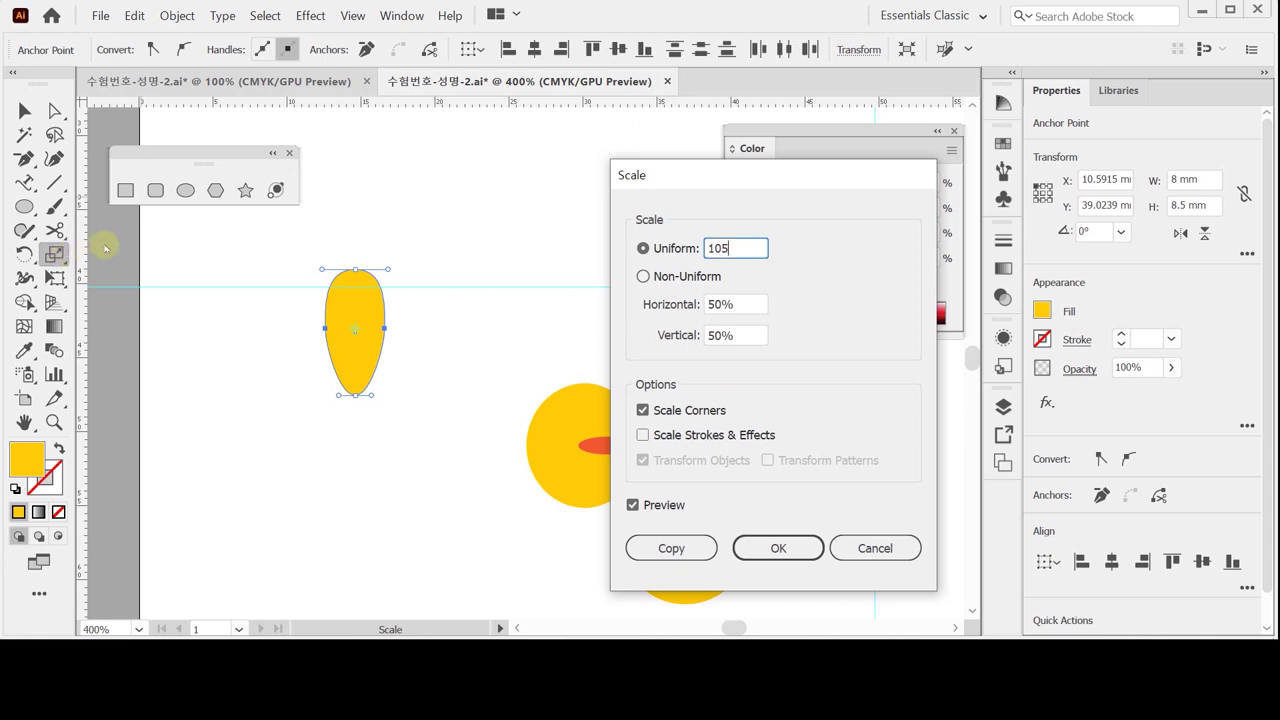
key("Tab")
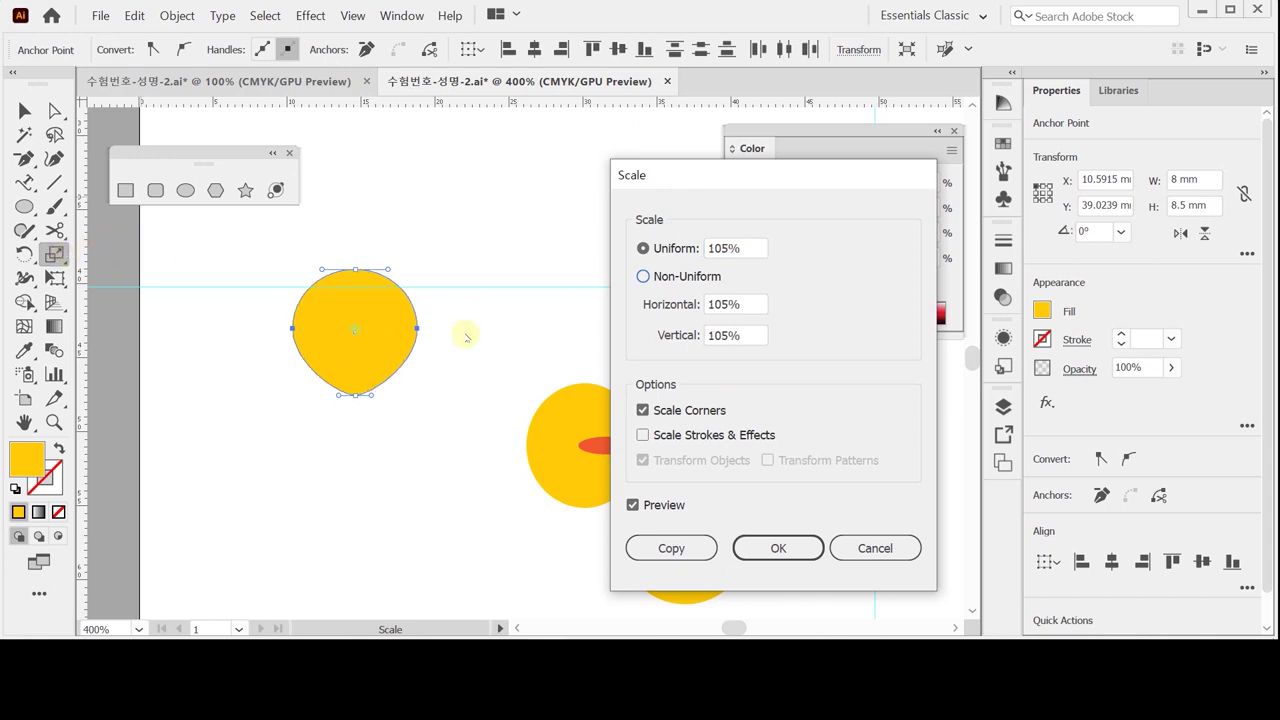
left_click(778, 548)
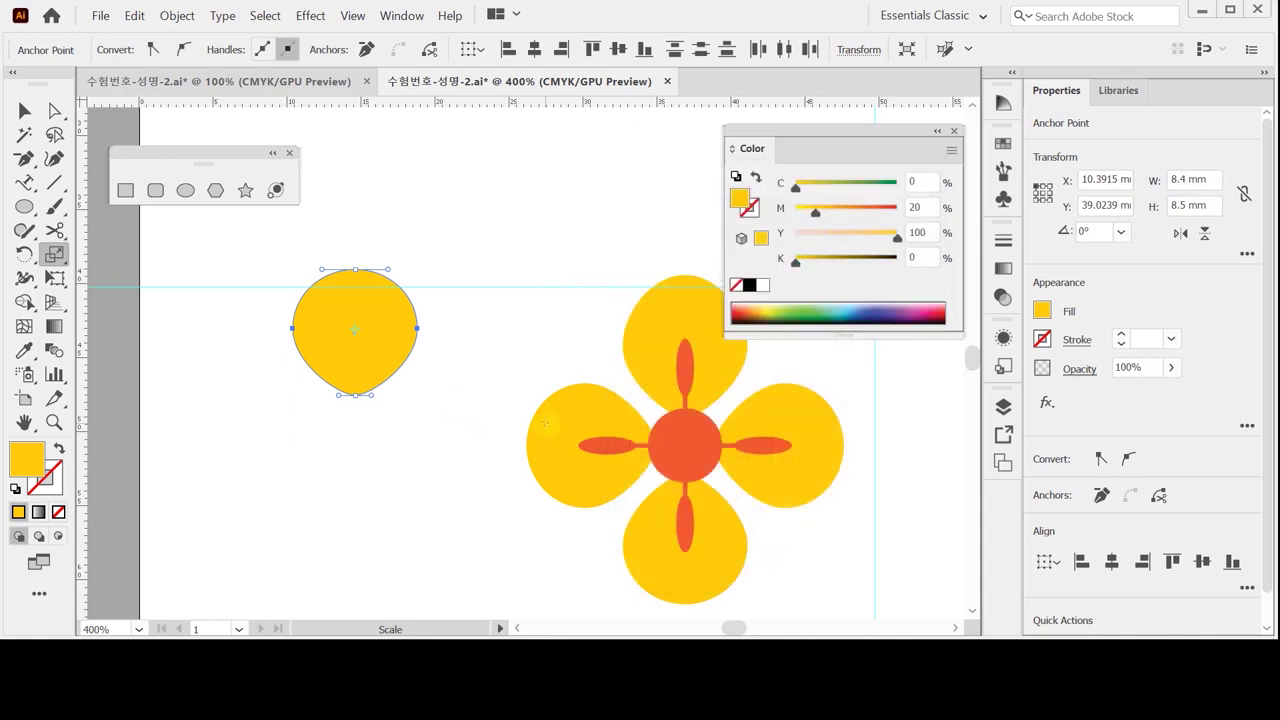
- Draw a circle about 4.4 mm in diameter below the petal and nudge it up to overlap the petal's tip
left_click(185, 190)
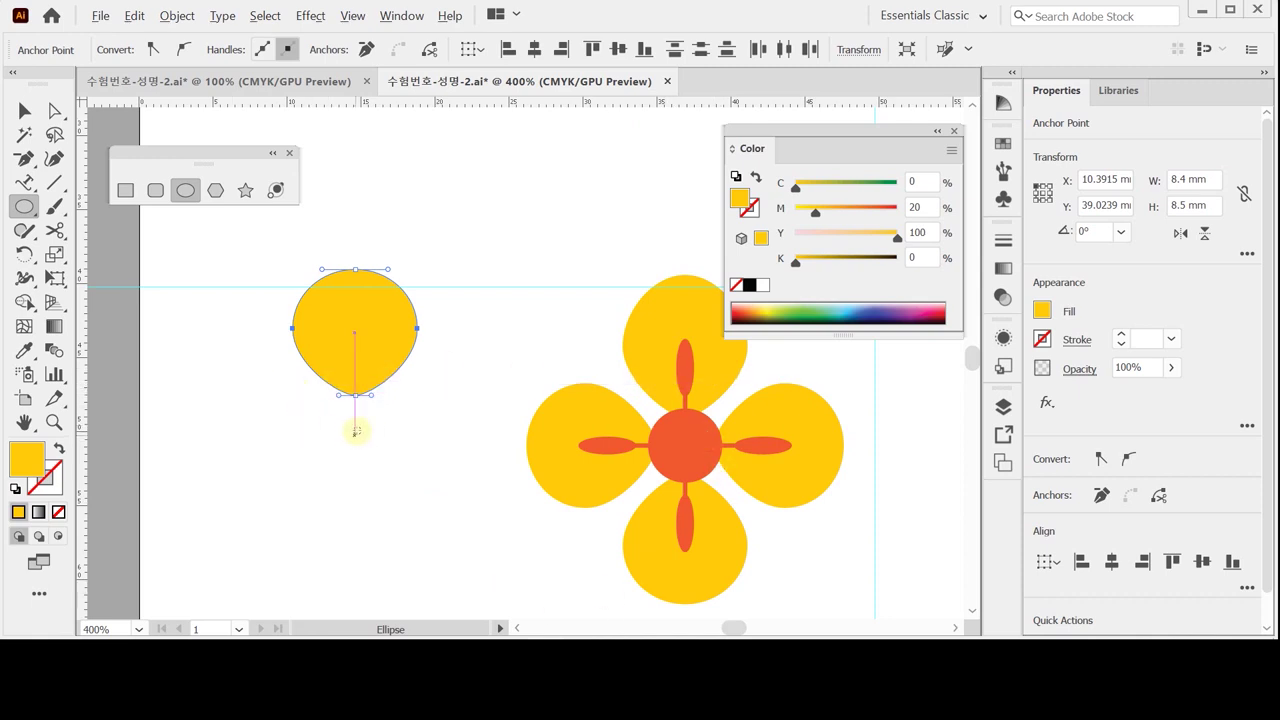
left_click_drag(355, 432, 393, 466)
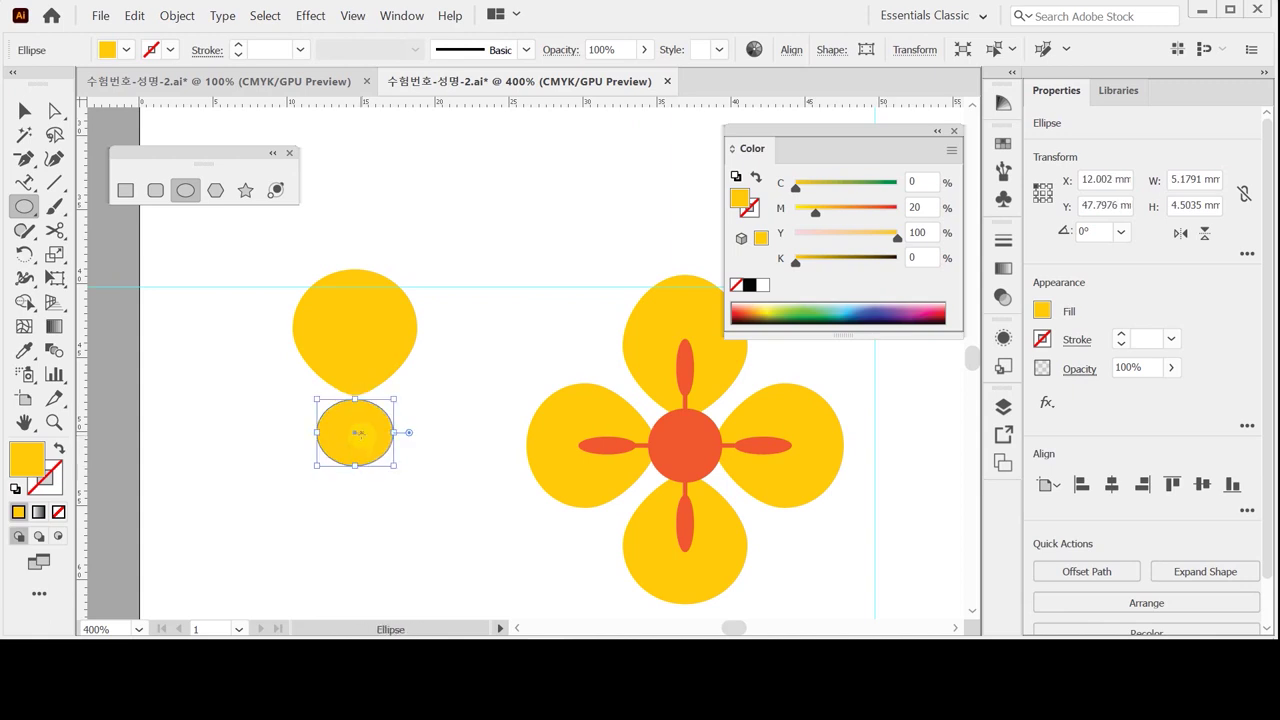
key("Delete")
mouse_move(353, 432)
left_mouse_down()
mouse_move(398, 477)
mouse_move(387, 465)
left_mouse_up()
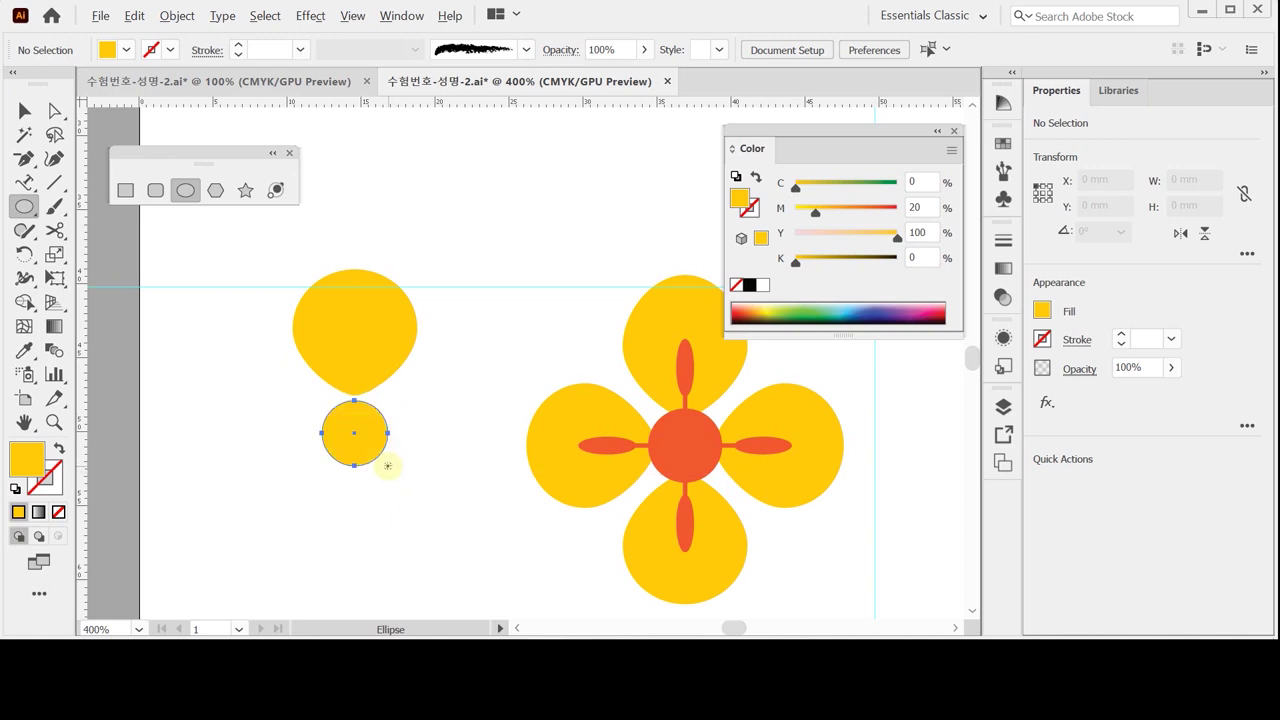
key("Up")
key("Up")
key("Up")
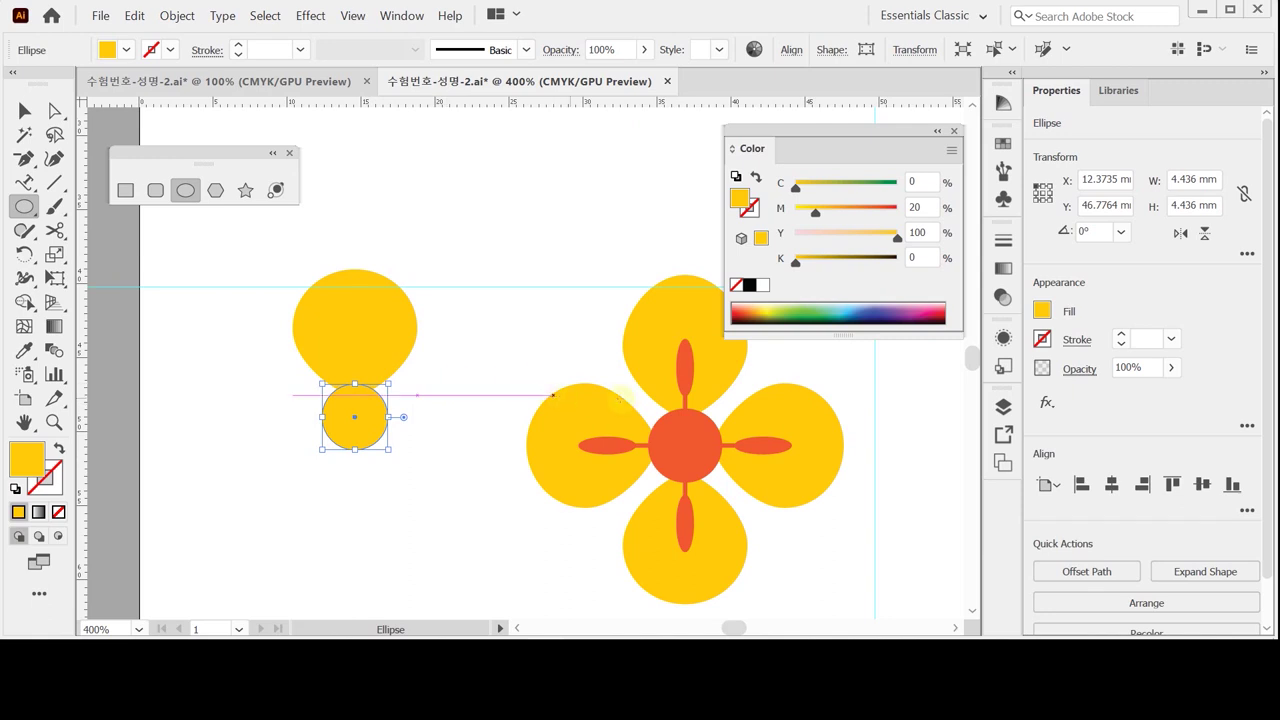
- Recolor the small circle by sampling the orange fill from the reference flower's center
left_click(705, 431)
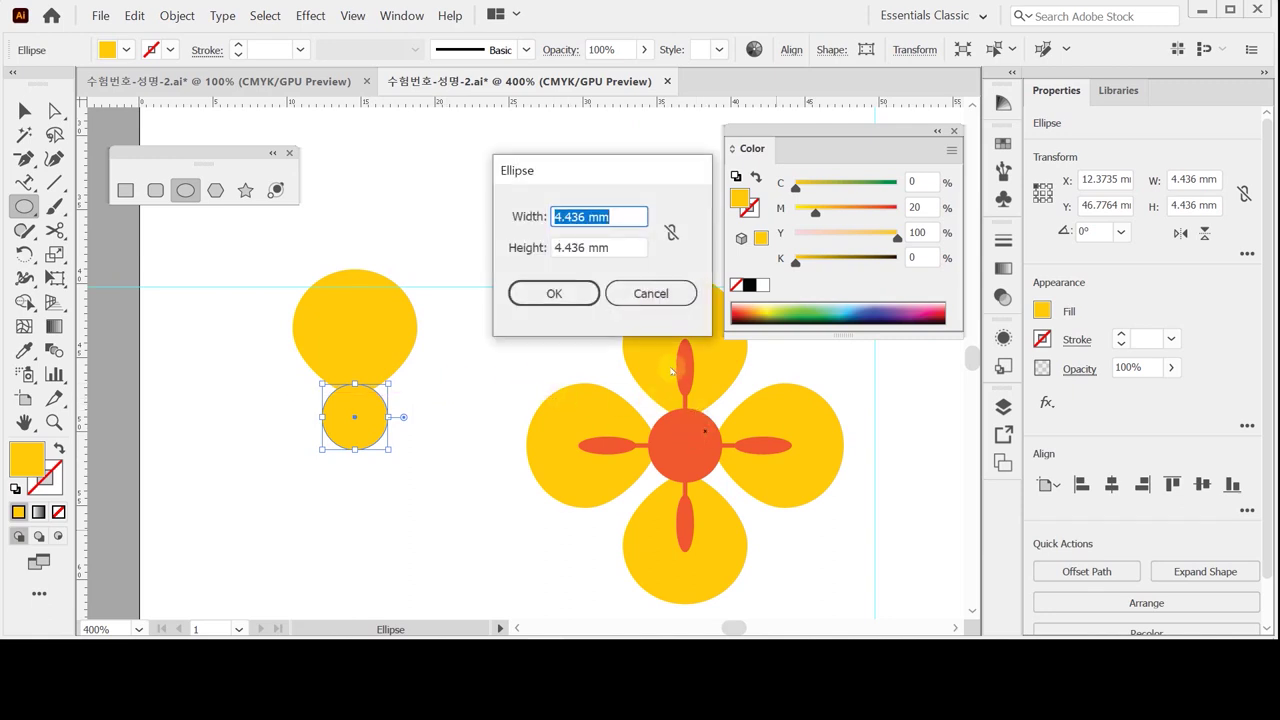
key("Escape")
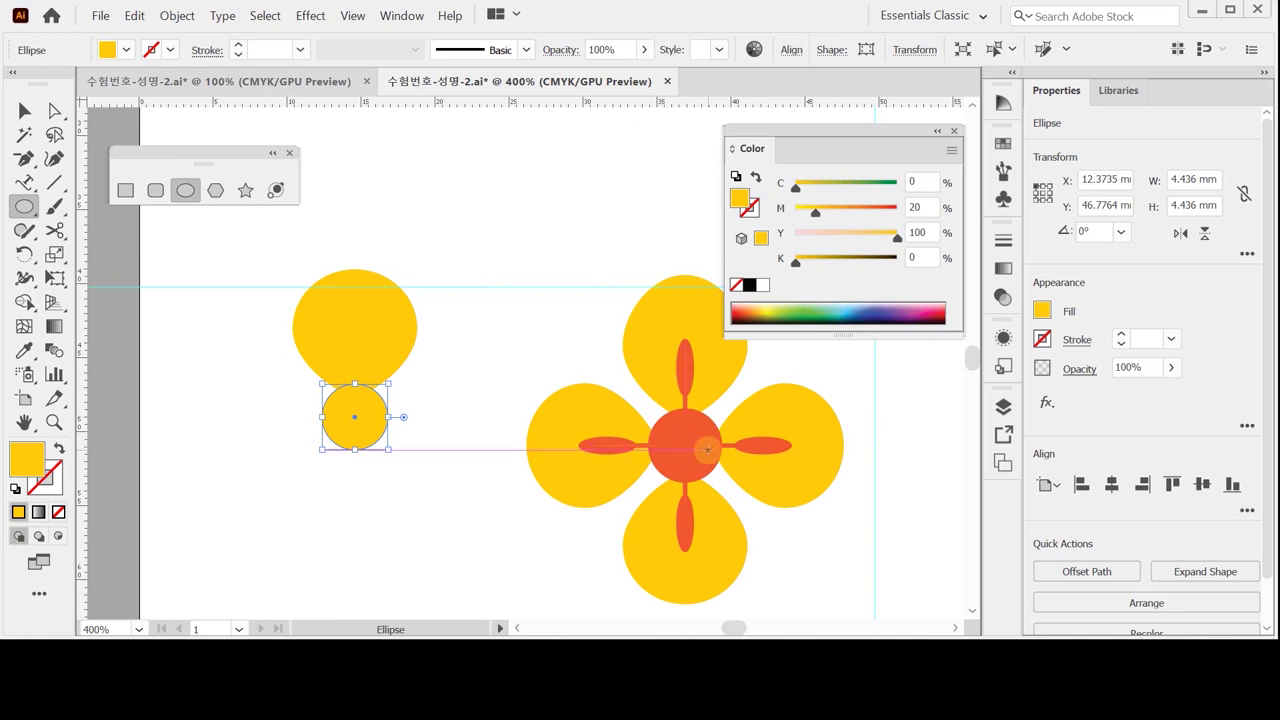
key("i")
left_click(705, 448)
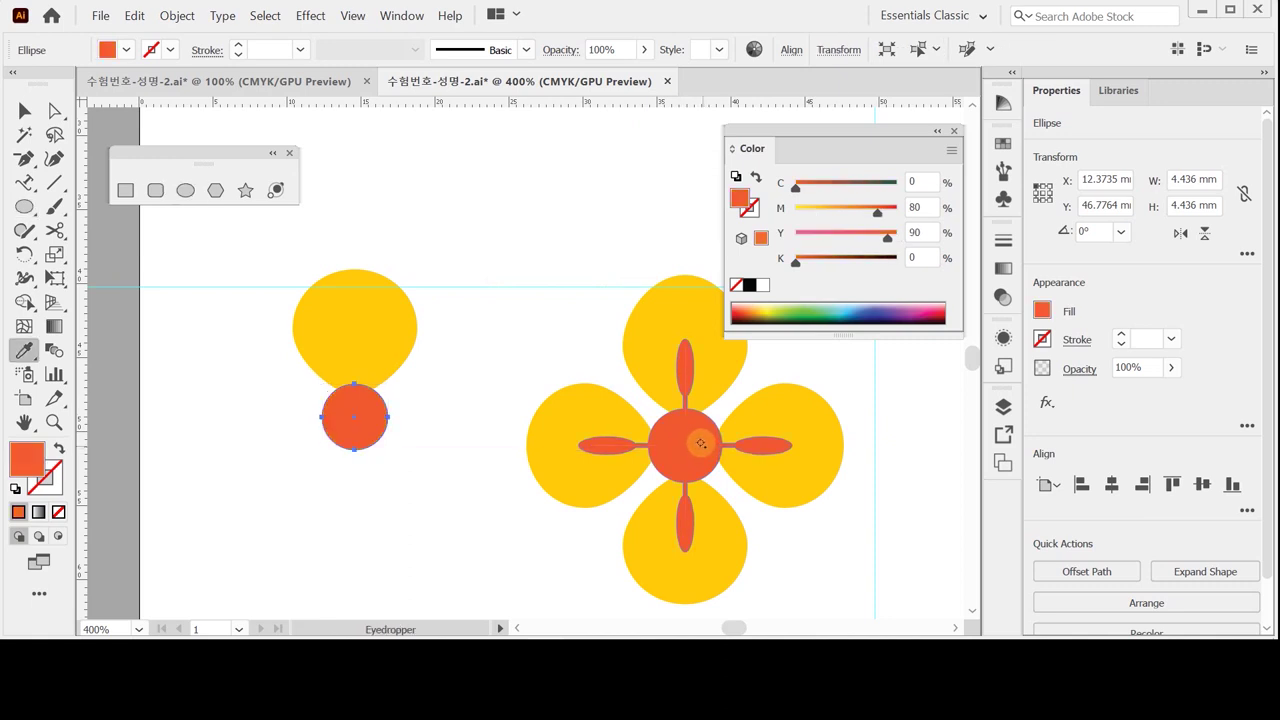
- Deselect the circle and draw a narrow vertical orange ellipse about 1 x 3.4 mm inside the petal
key("e")
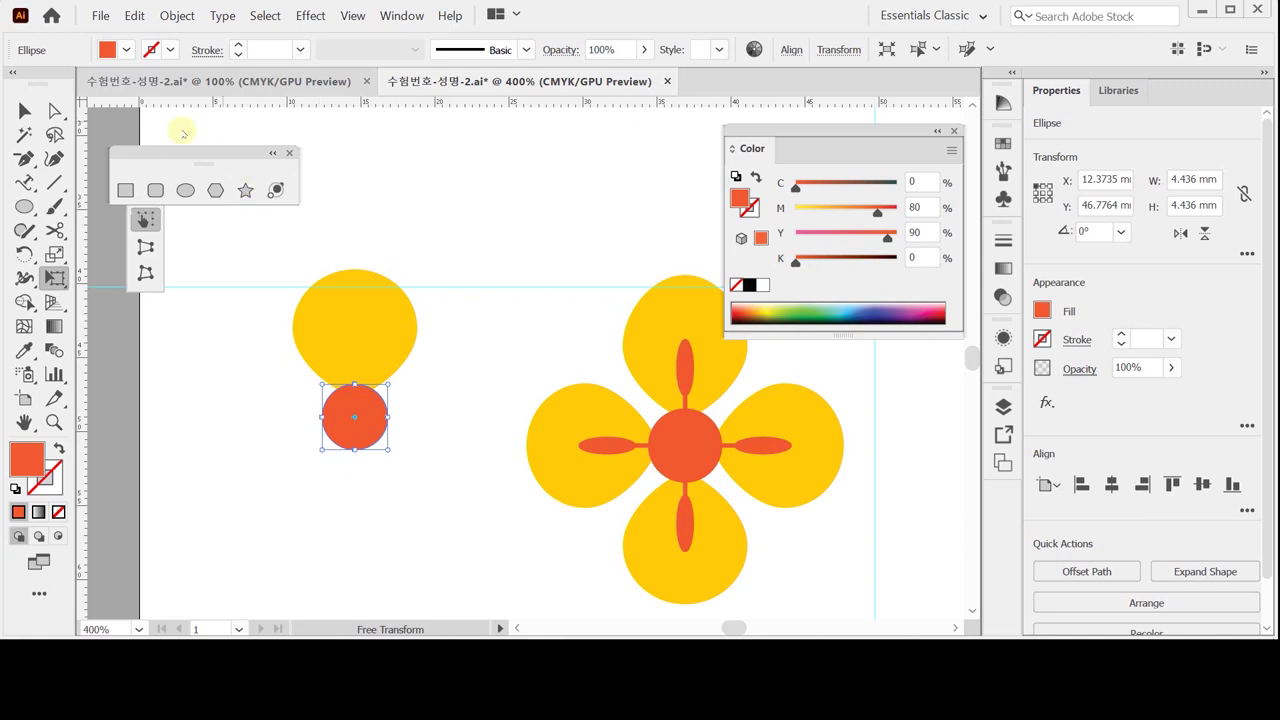
left_click(185, 190)
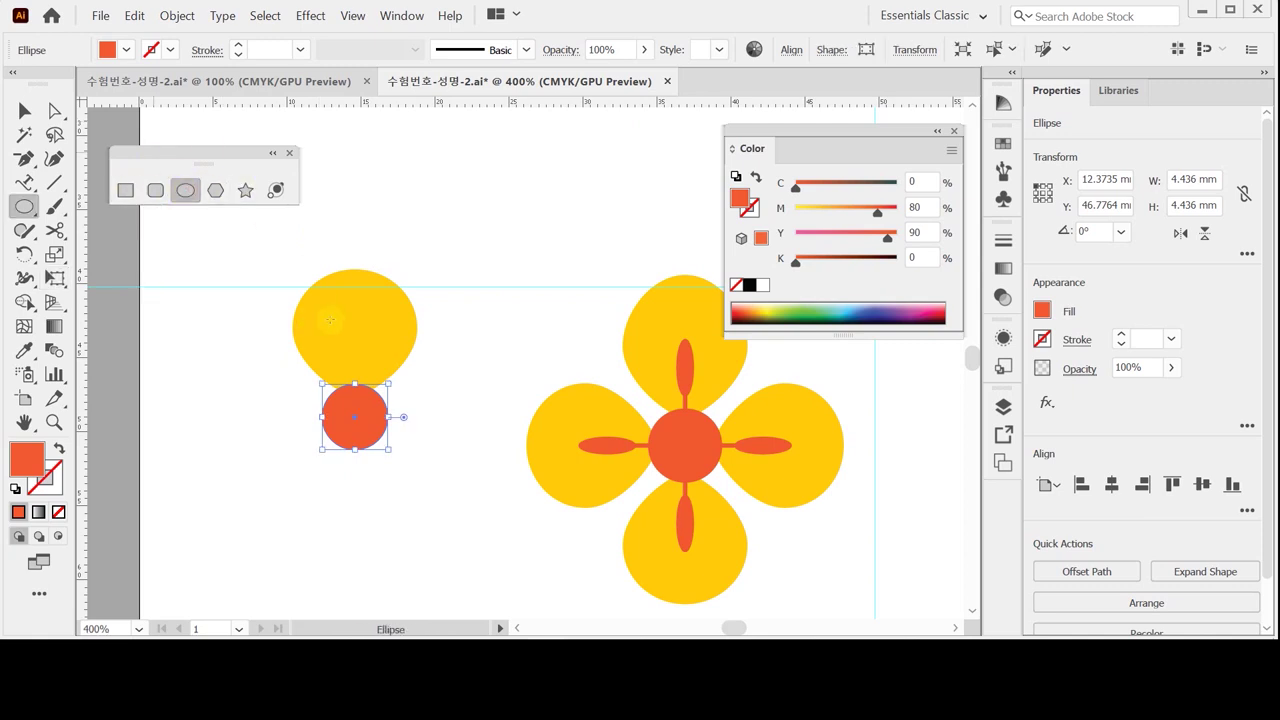
left_click(427, 274, "ctrl")
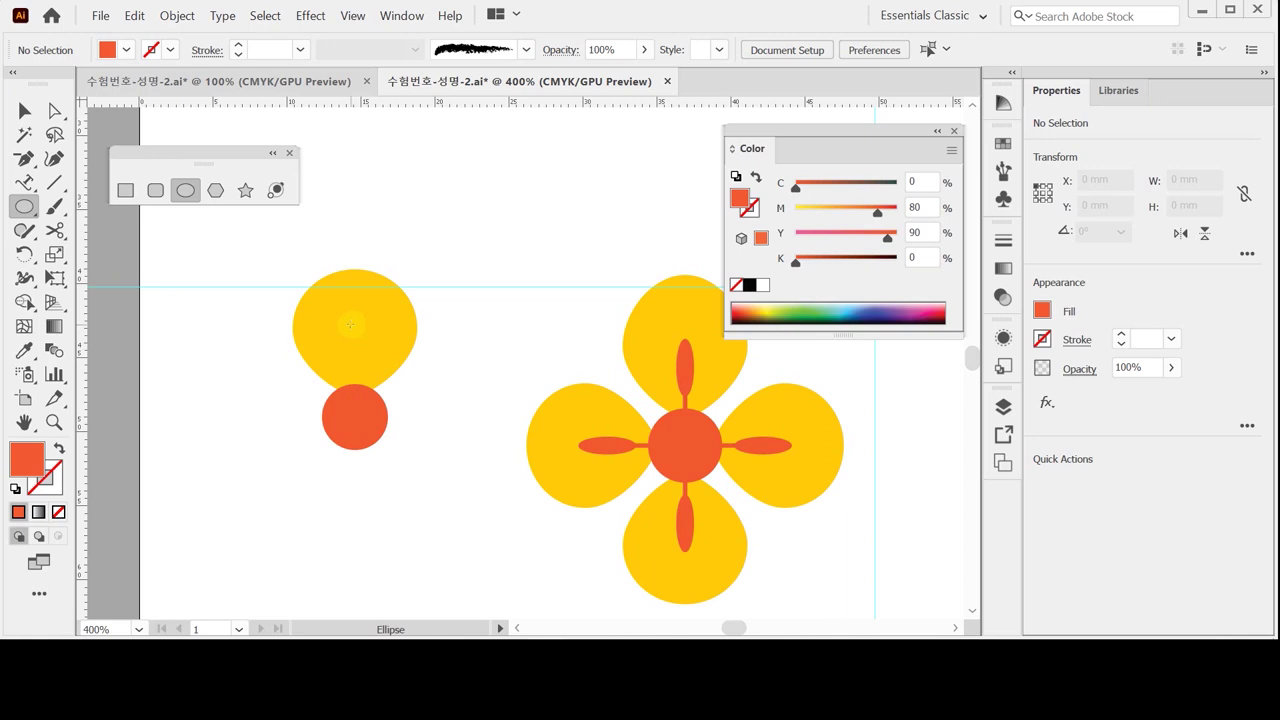
left_click_drag(350, 319, 365, 368)
- Select the petal, ellipse and circle and align them on their horizontal centers
left_click(24, 110)
left_click_drag(274, 240, 452, 448)
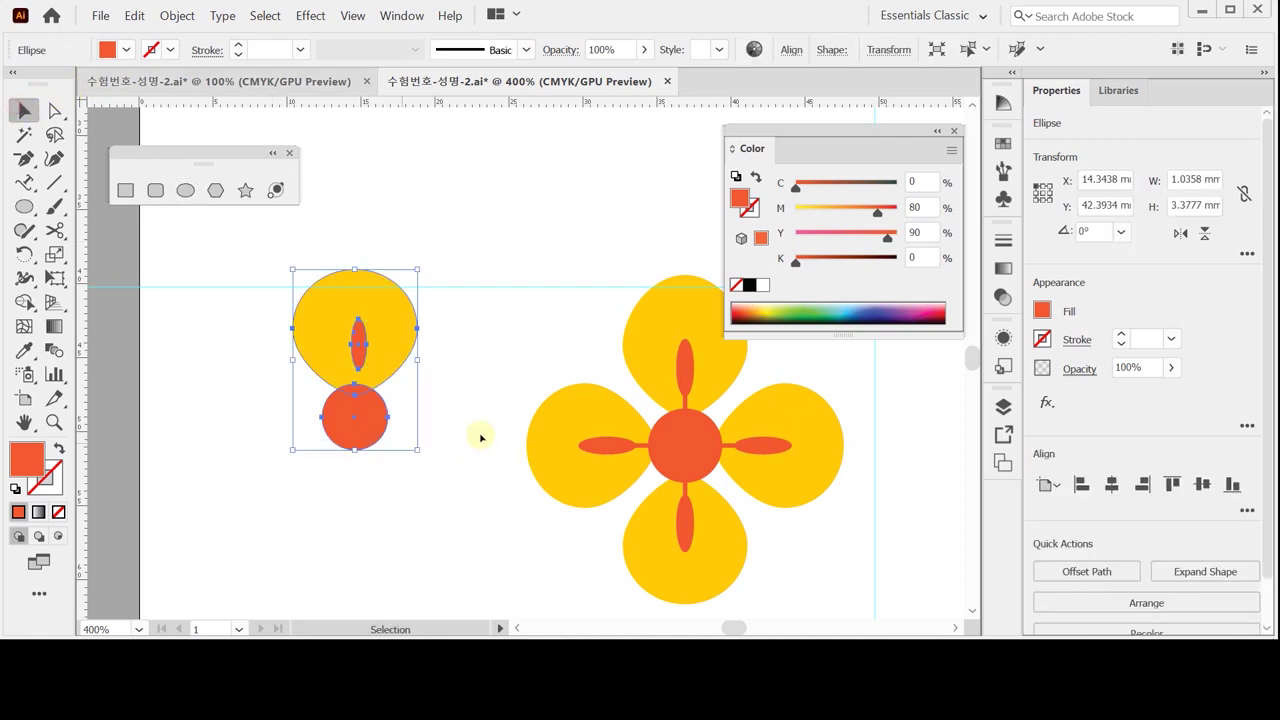
left_click(1110, 485)
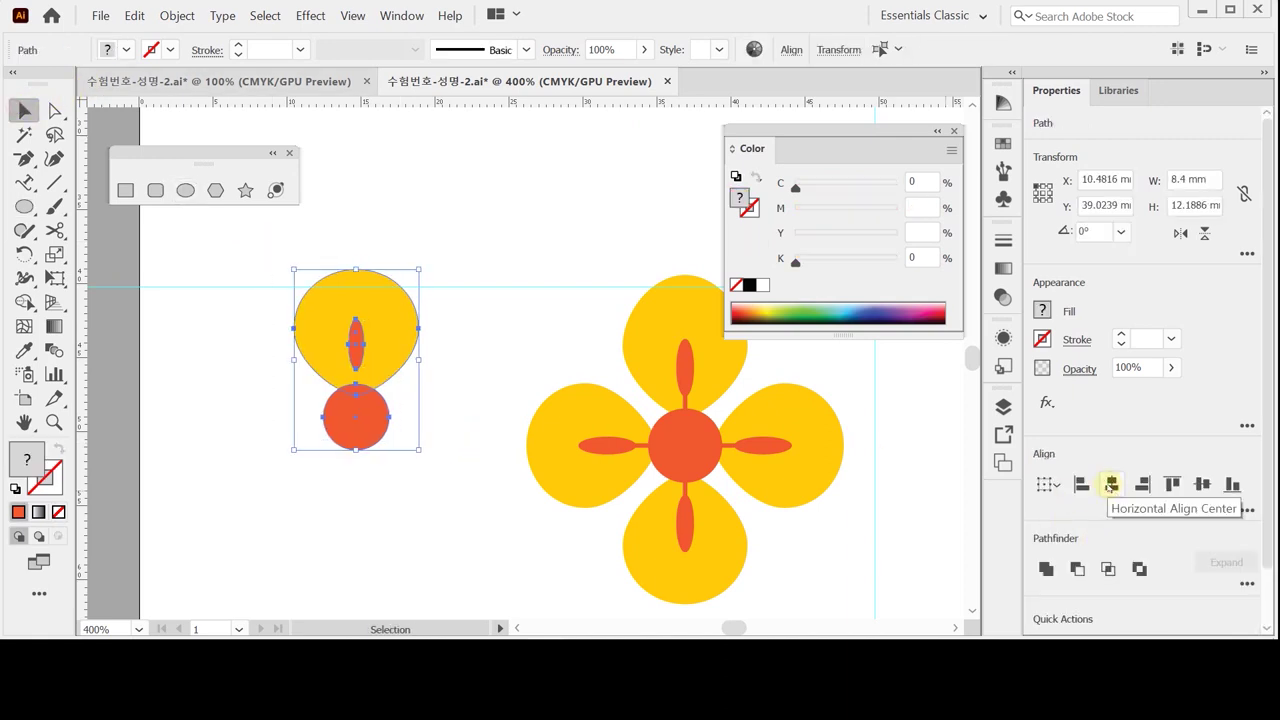
left_click(379, 462)
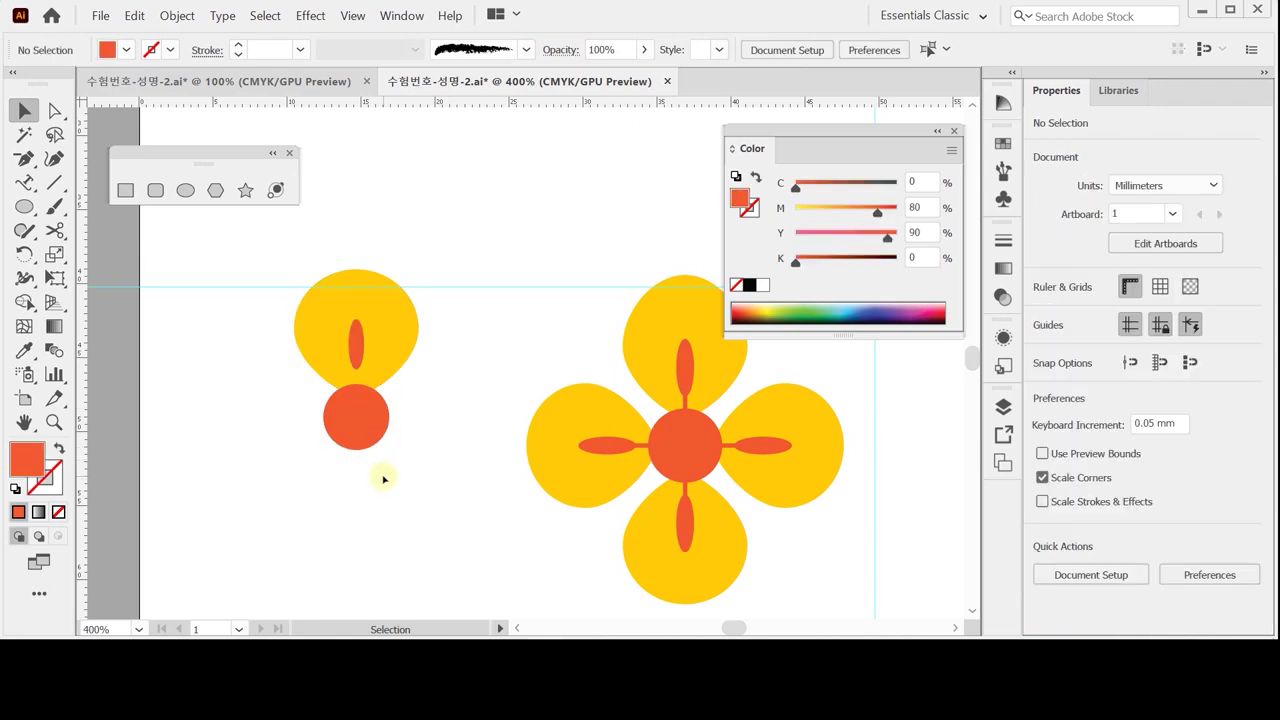
- Draw a thin vertical orange rectangle about 0.18 x 2.8 mm as a stem joining the ellipse to the circle
left_click(155, 190)
left_click(127, 191)
left_click(354, 390, "ctrl")
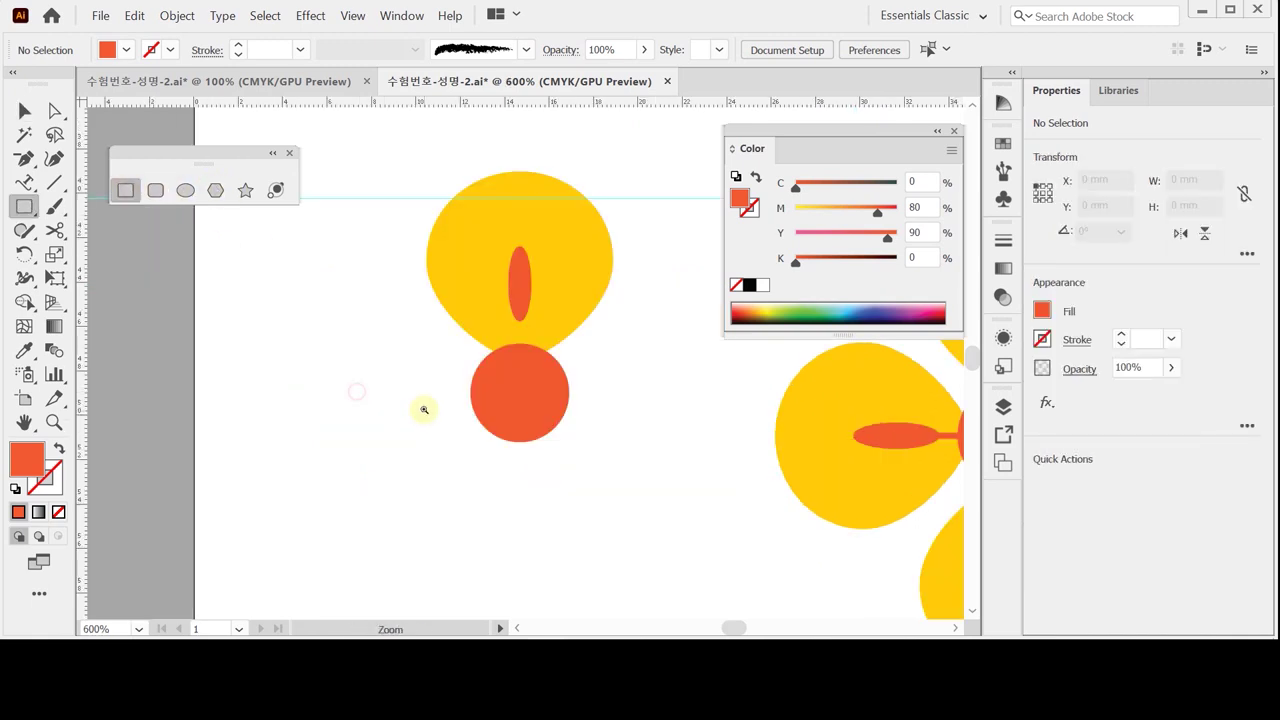
left_click(545, 376, "ctrl")
left_click(426, 298, "ctrl")
scroll(419, 289, "up", 2)
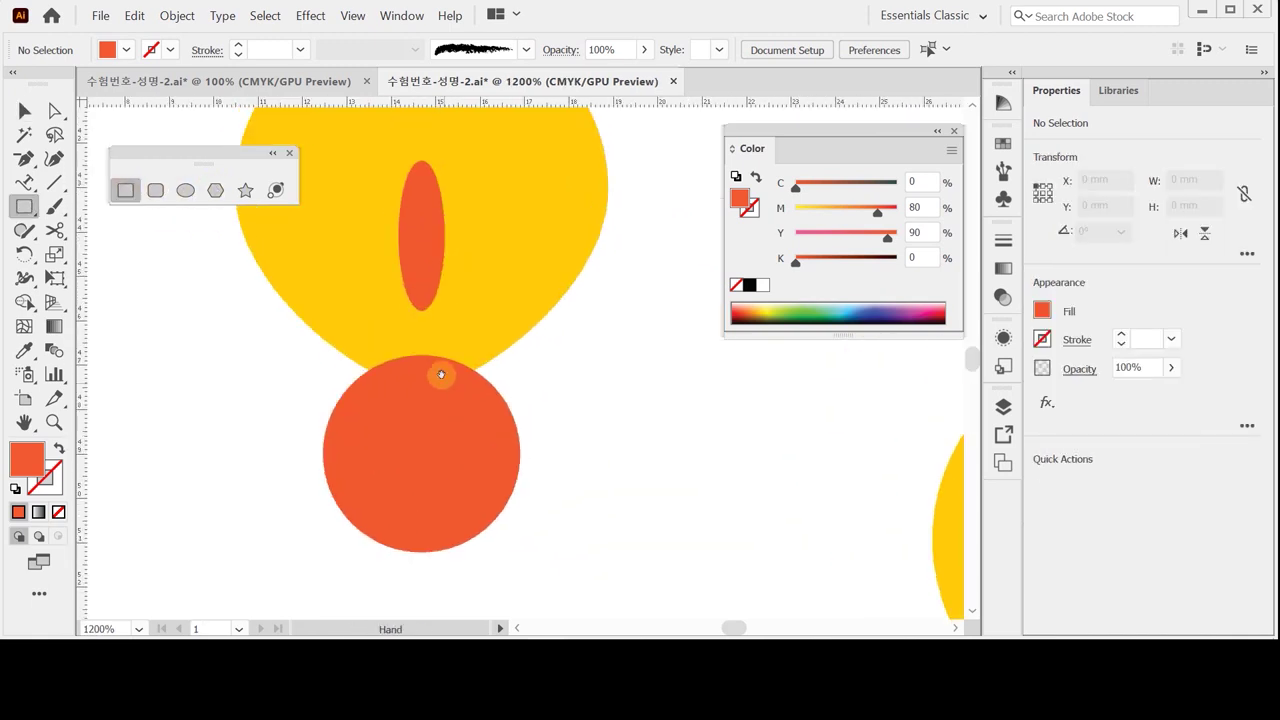
left_click_drag(418, 289, 424, 410)
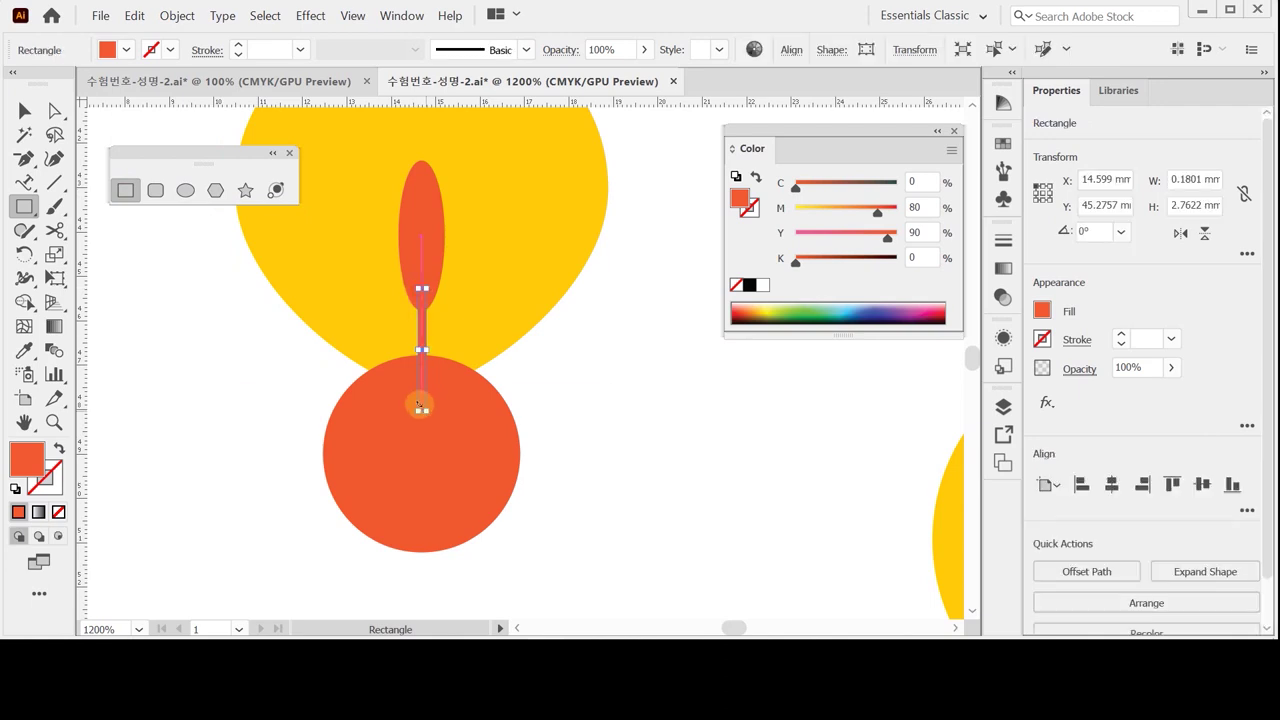
- Align the petal, ellipse, stem and circle on their horizontal centers and save the document
left_click_drag(260, 394, 480, 271)
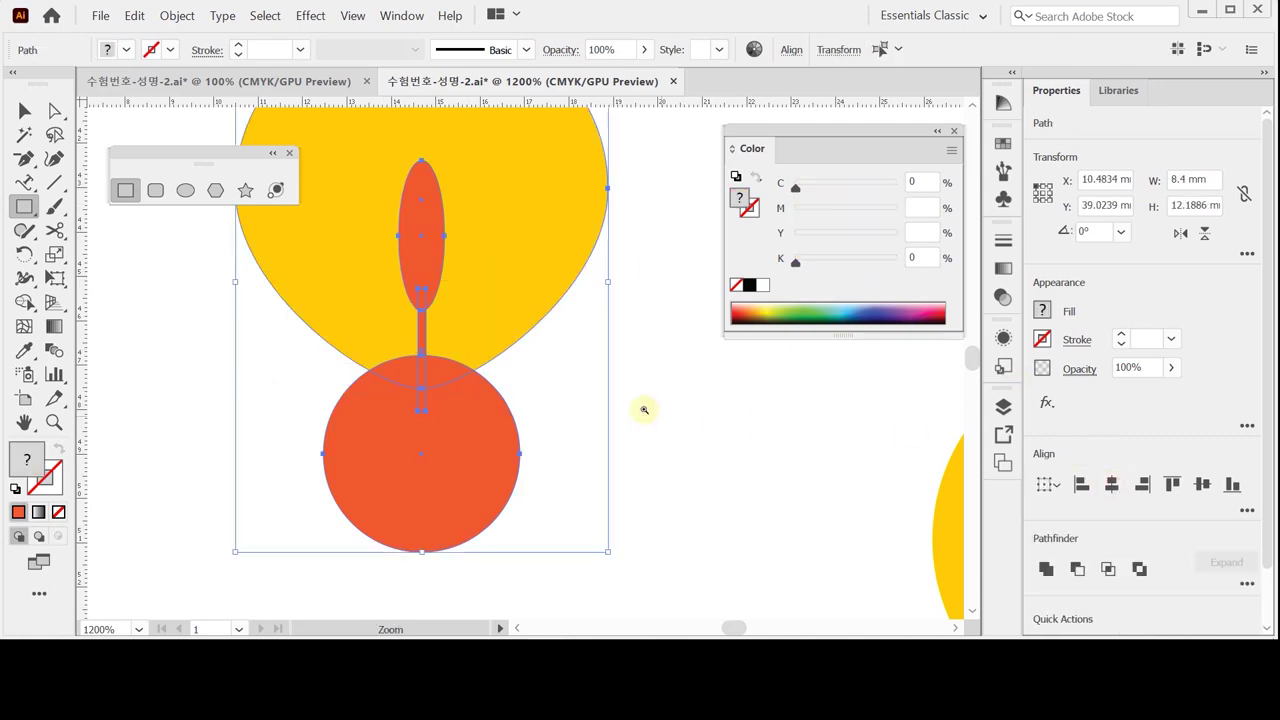
left_click(553, 406, "ctrl")
left_click(431, 380)
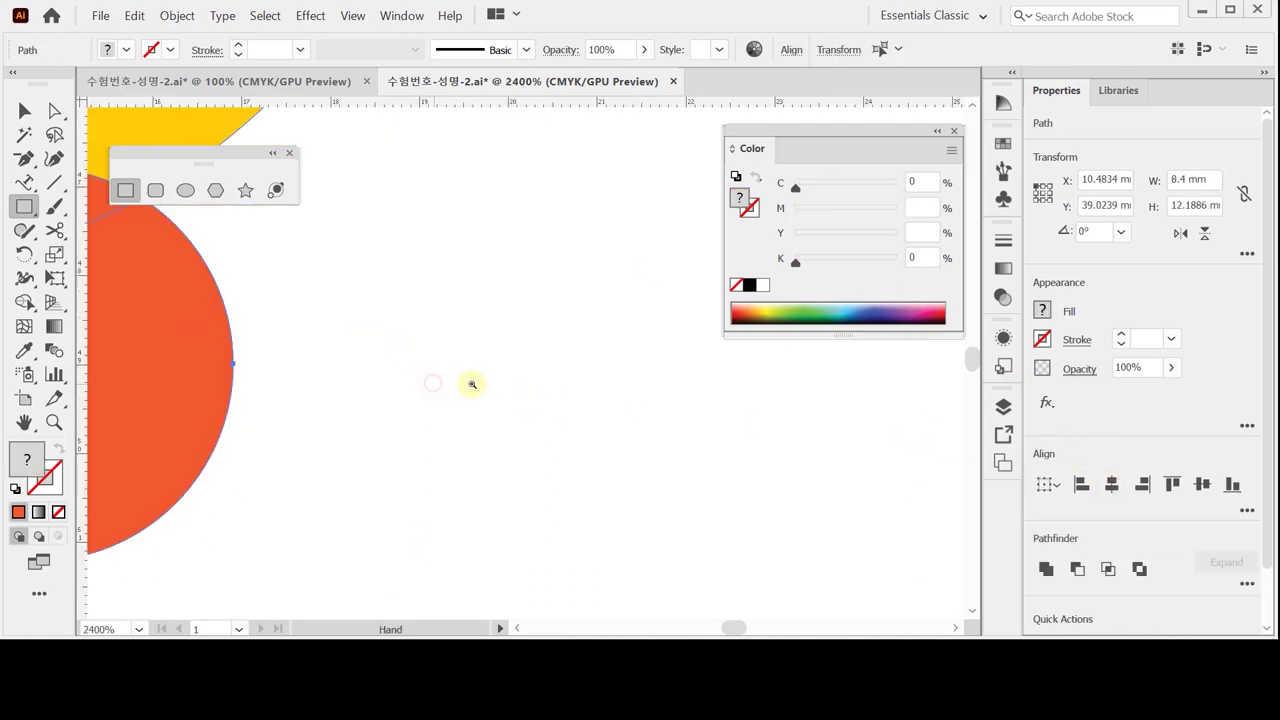
left_click(367, 374, "alt")
left_click(466, 399, "alt")
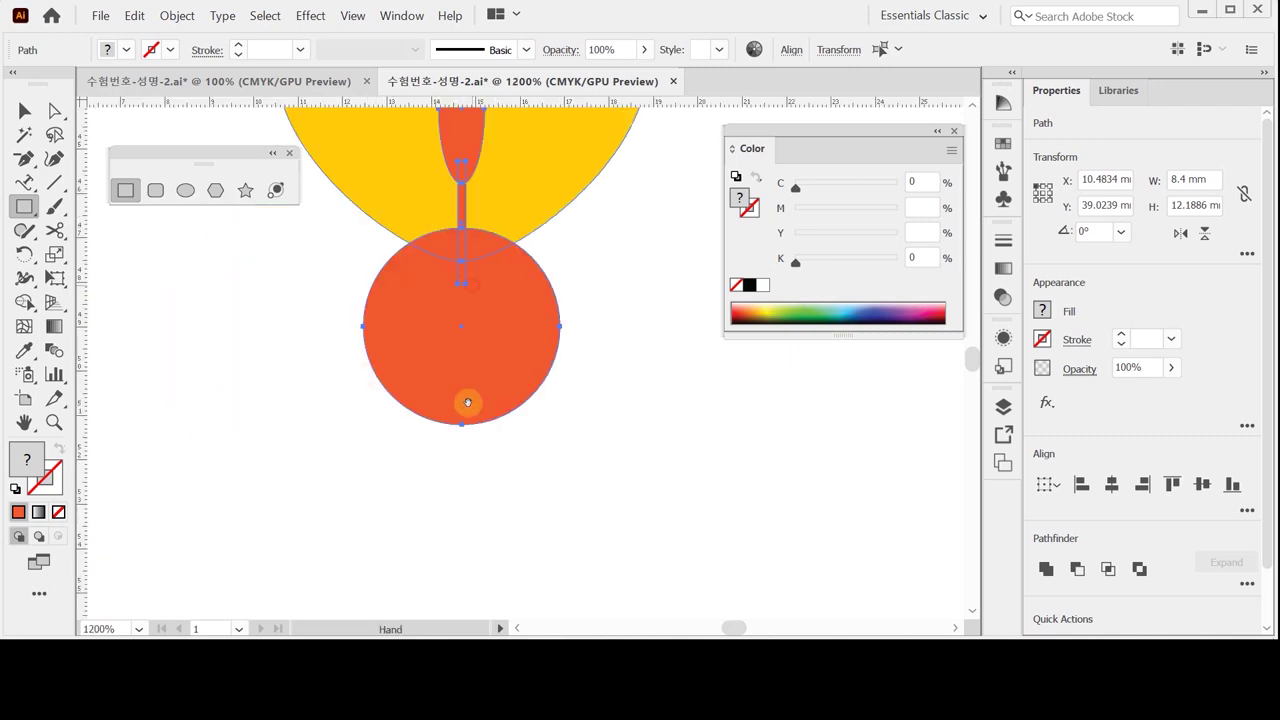
left_click(466, 375, "alt")
left_click(465, 380, "ctrl")
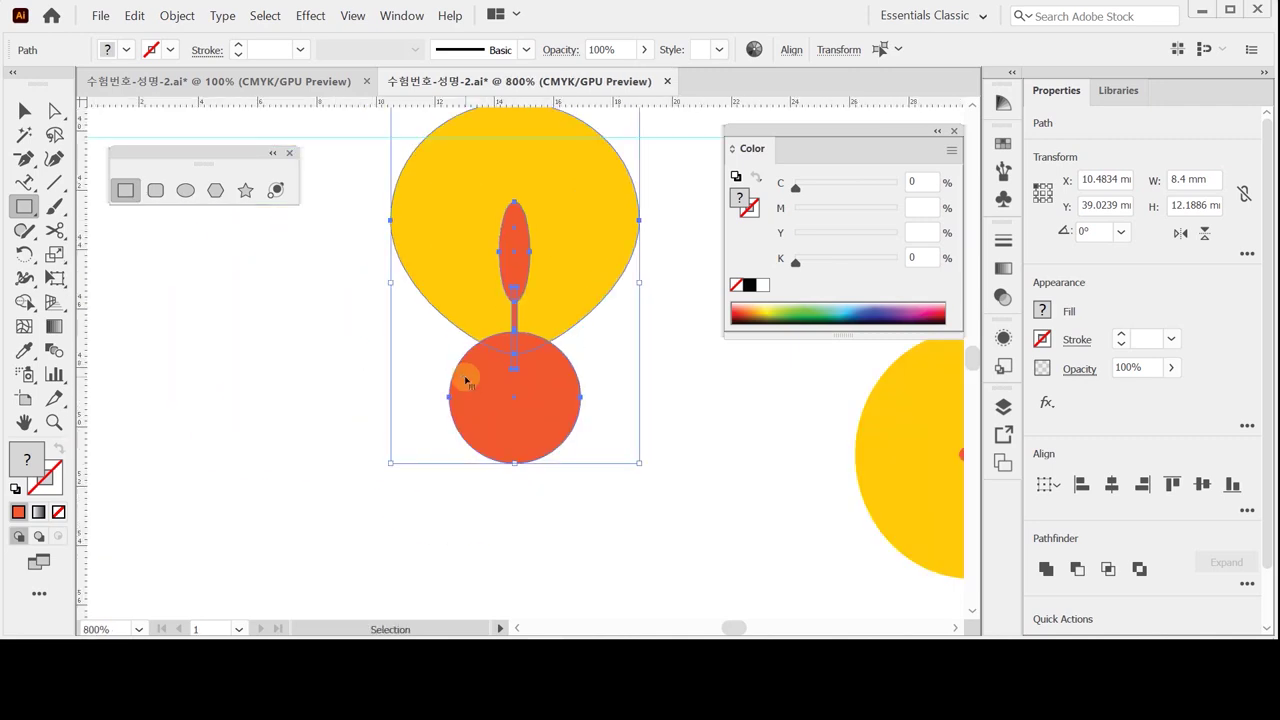
left_click(465, 380, "ctrl")
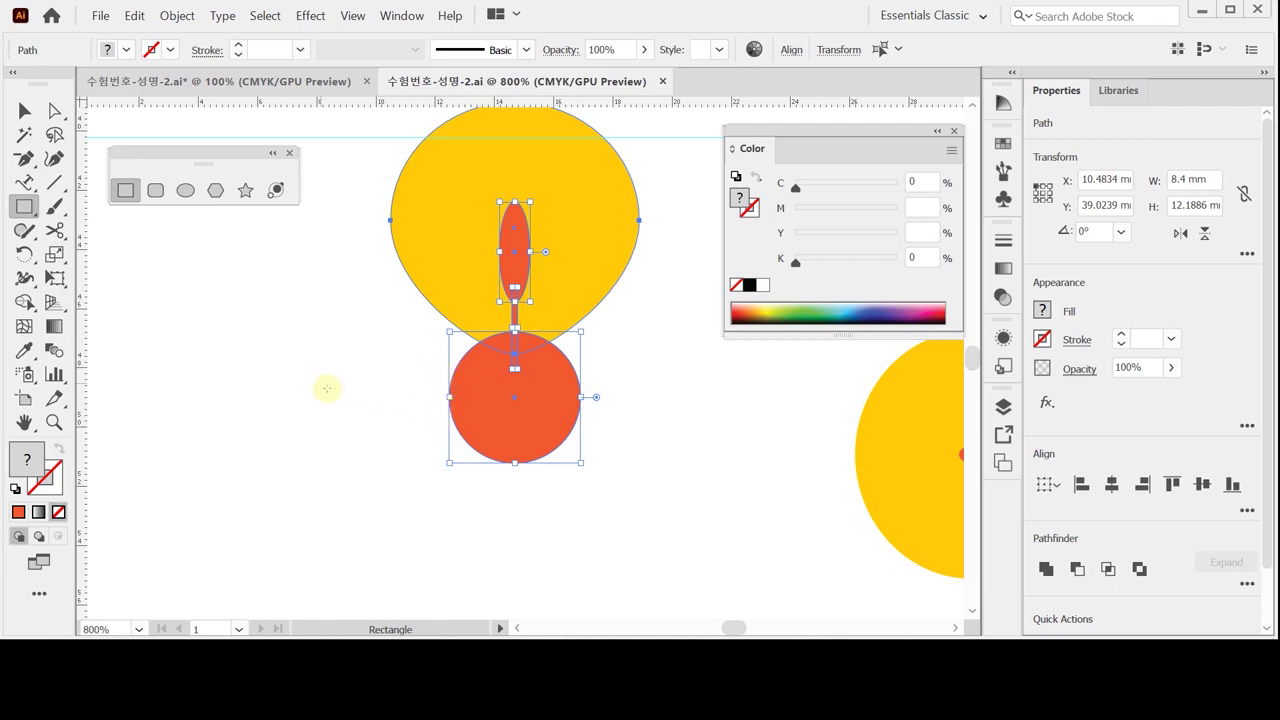
- Select the petal, ellipse and stem without the circle, and set their rotation origin at the circle's center in outline view
left_click(24, 110)
left_click_drag(348, 150, 592, 314)
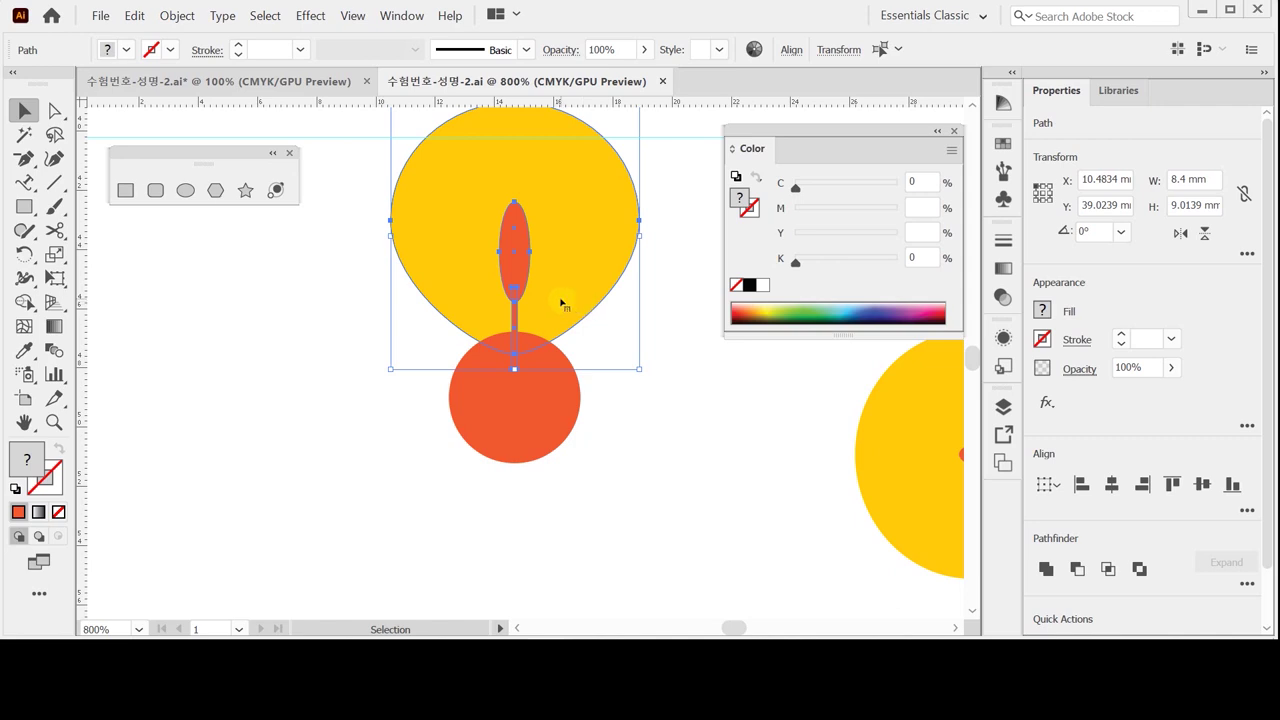
scroll(524, 360, "down", 2)
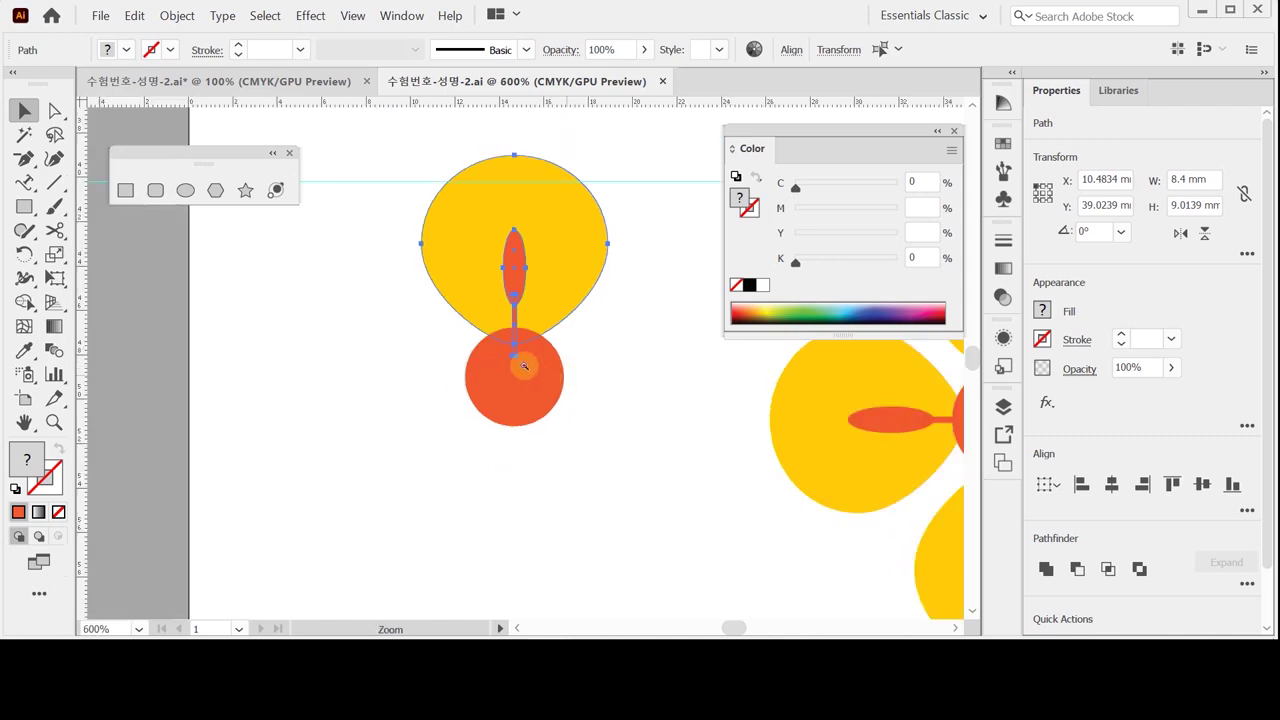
left_click_drag(515, 333, 483, 322)
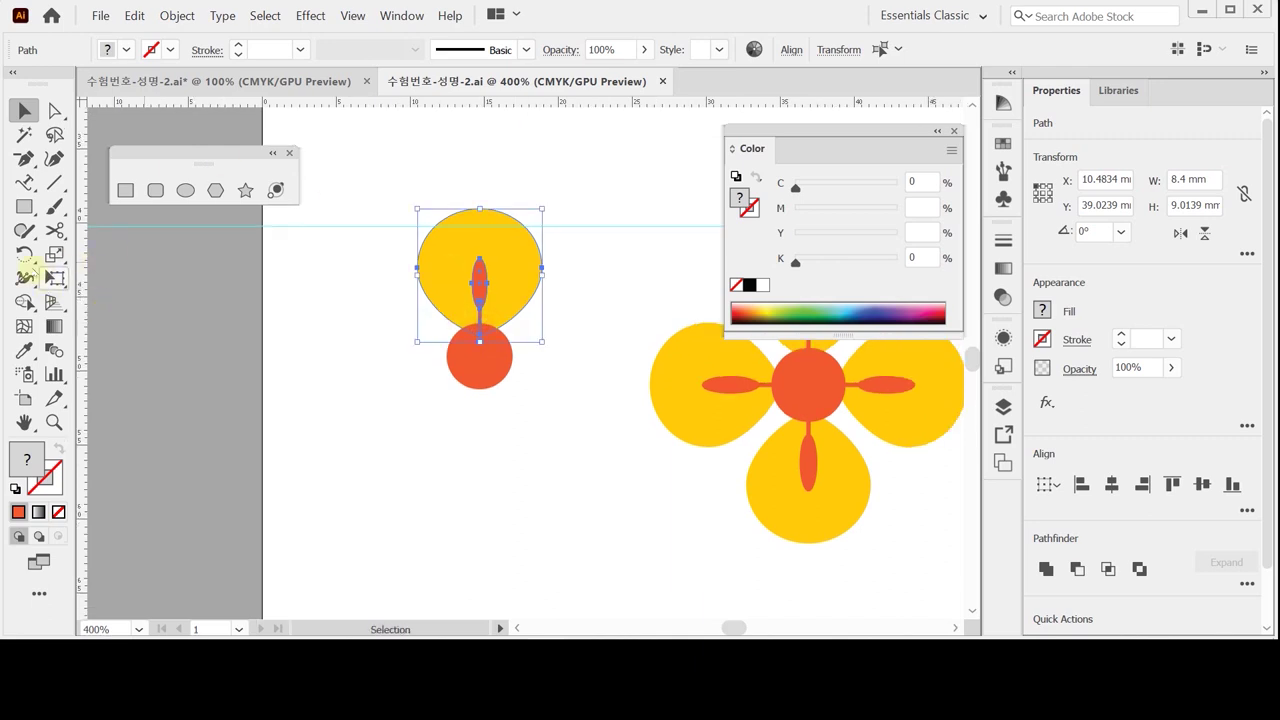
left_click(22, 255)
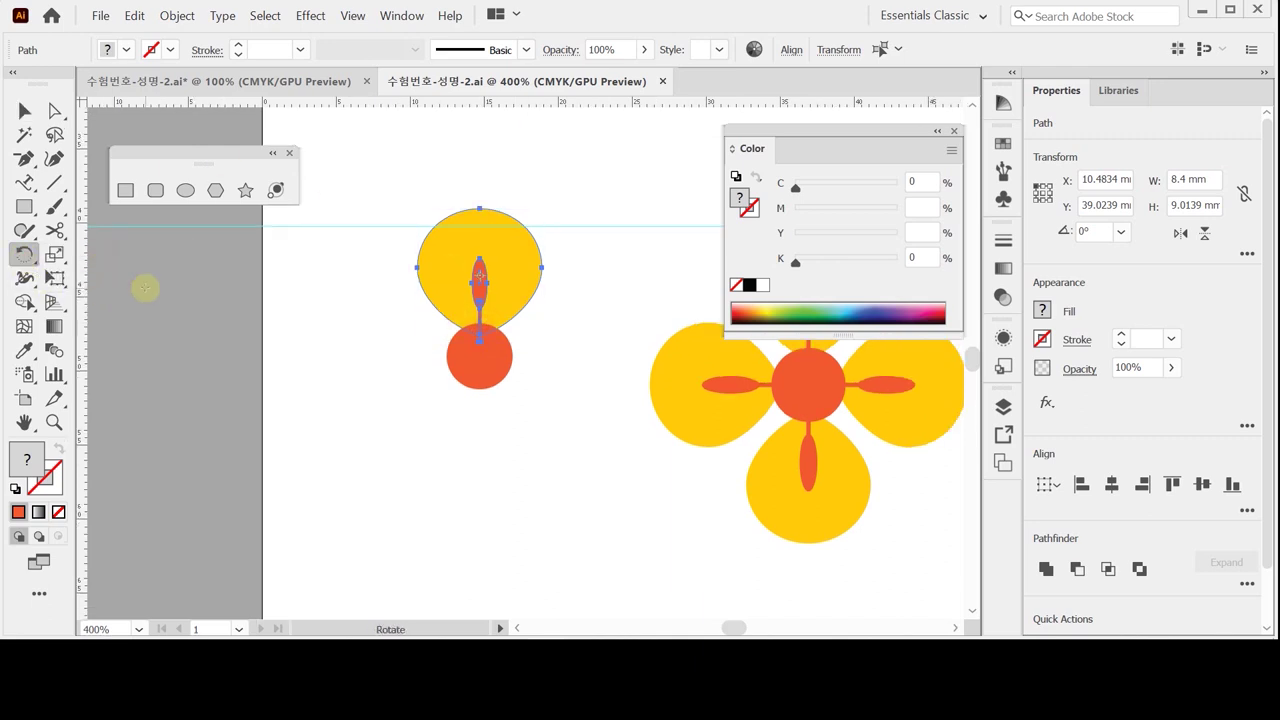
key("ctrl")
key("ctrl+y")
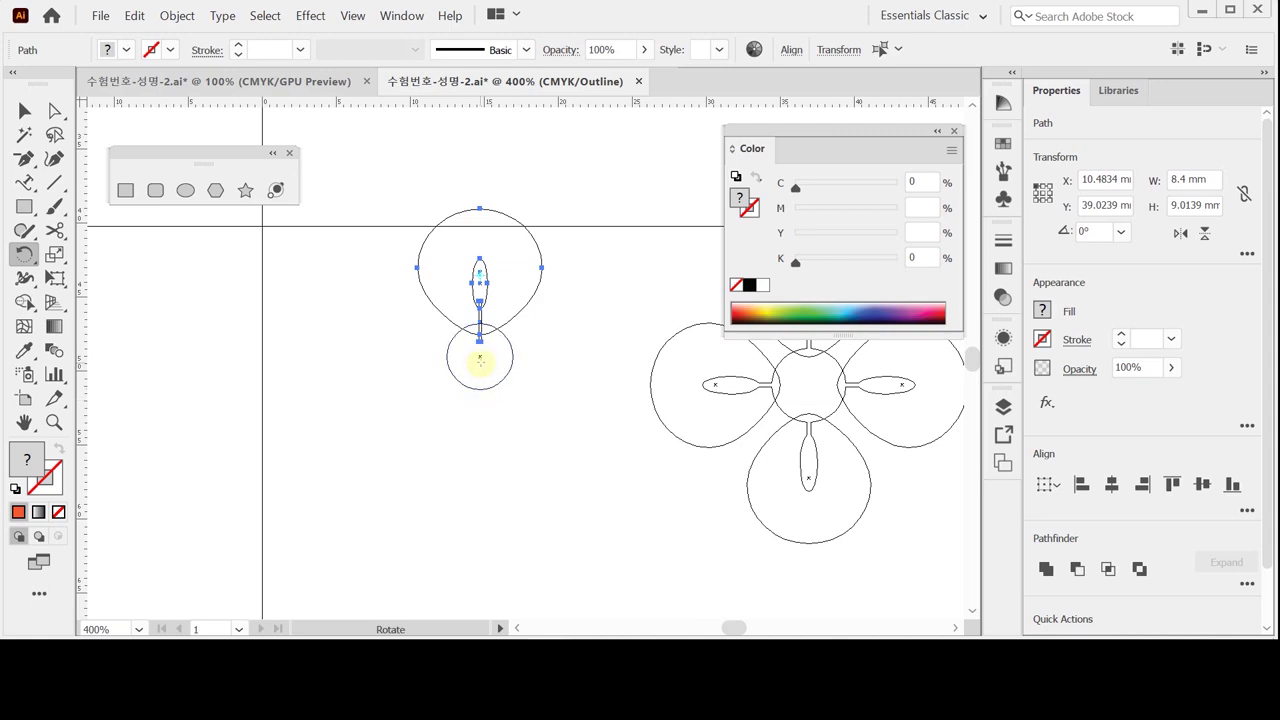
left_click(479, 357)
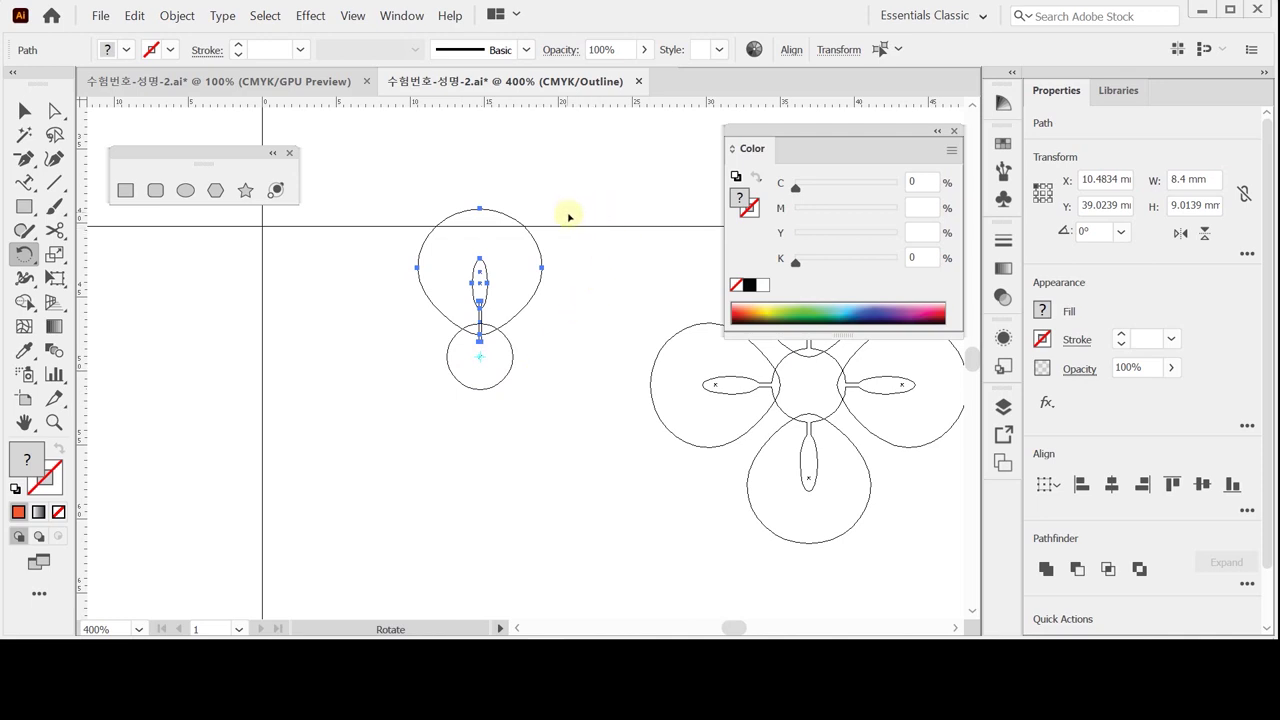
- Rotate a copy of the petal parts by 90° around the circle, repeat it twice for four petals, and return to preview
left_click_drag(580, 246, 632, 428)
key("alt")
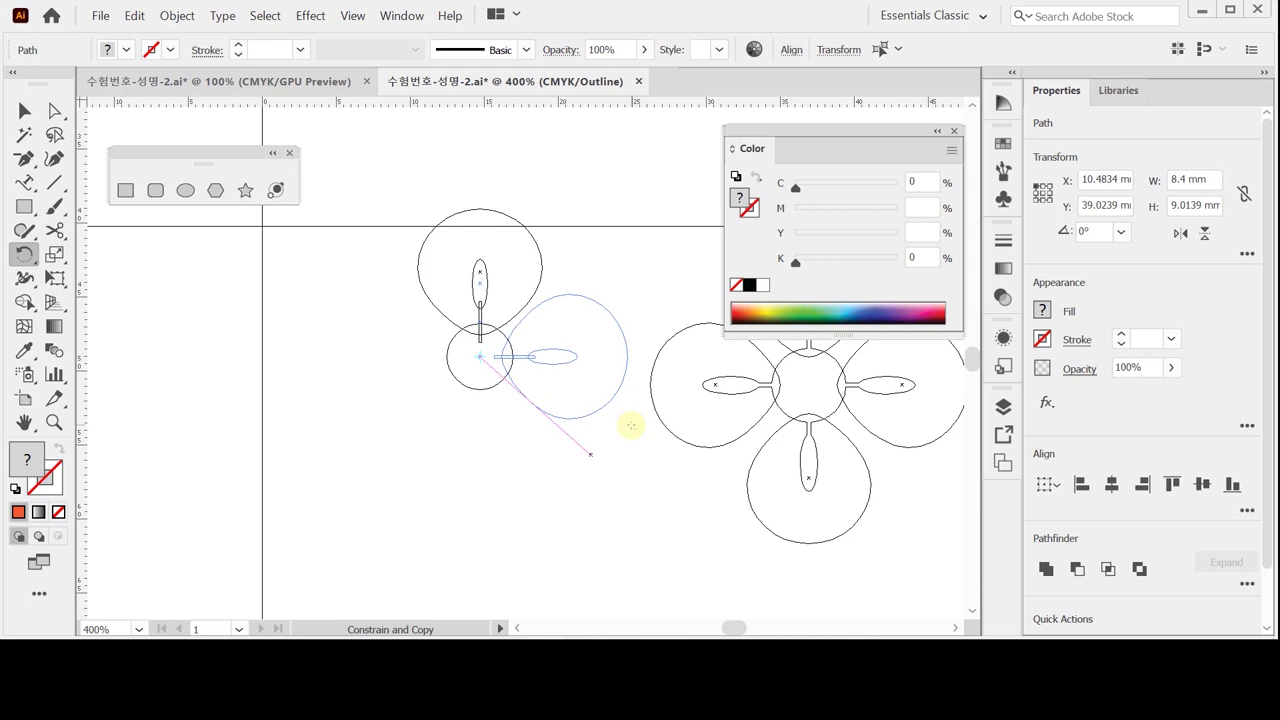
left_click_drag(631, 425, 631, 425)
key("ctrl+d")
key("ctrl+d")
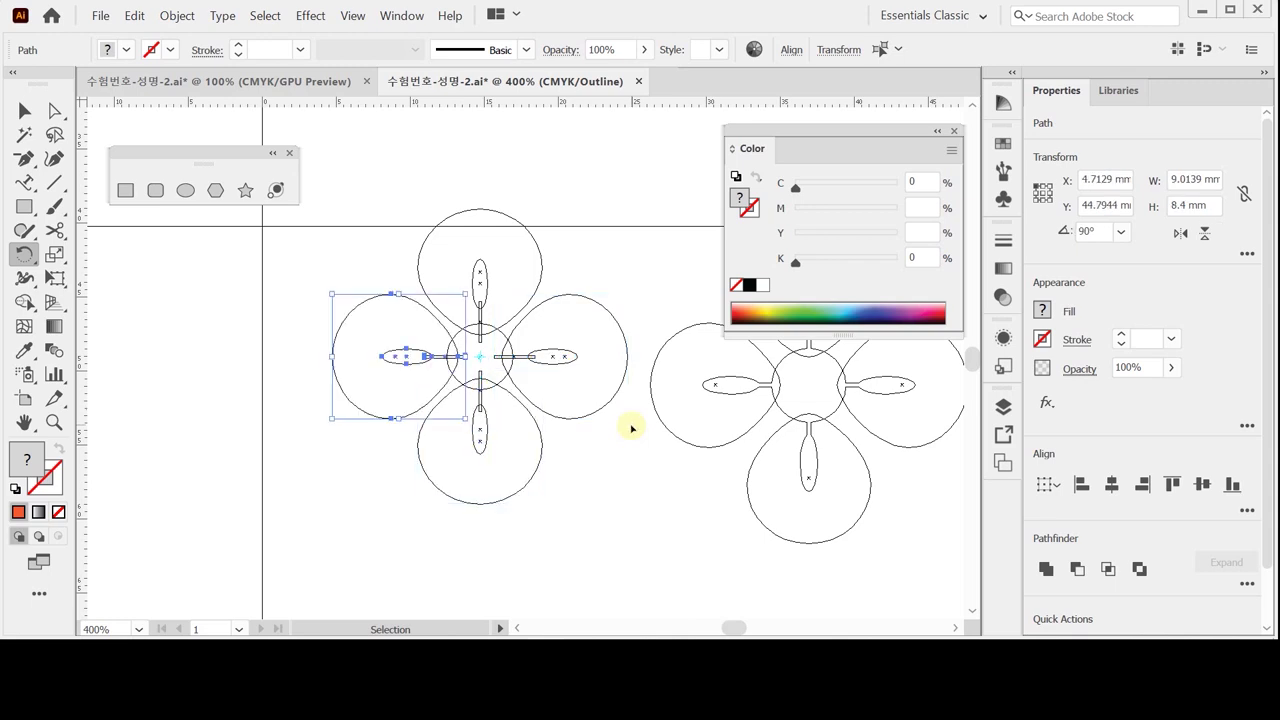
key("ctrl+y")
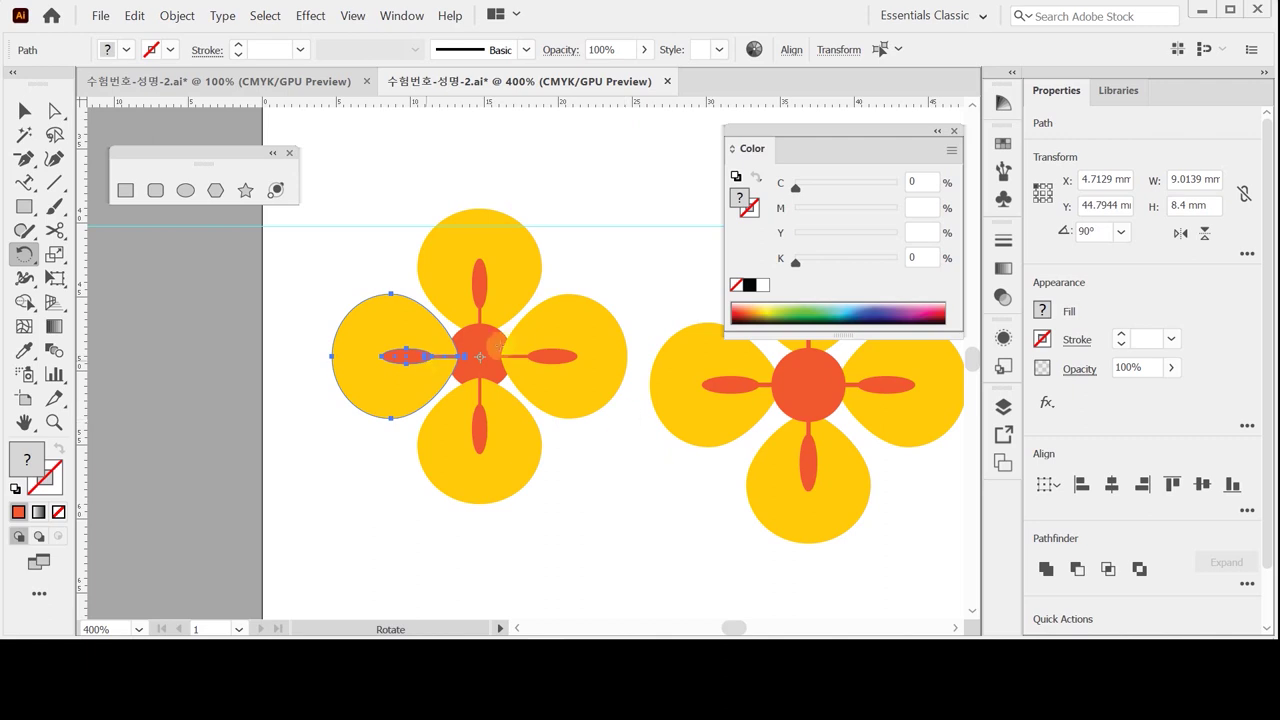
- Select the orange center circle, stems and ellipses without the petals, and unite them into a single shape
left_click(286, 271, "ctrl")
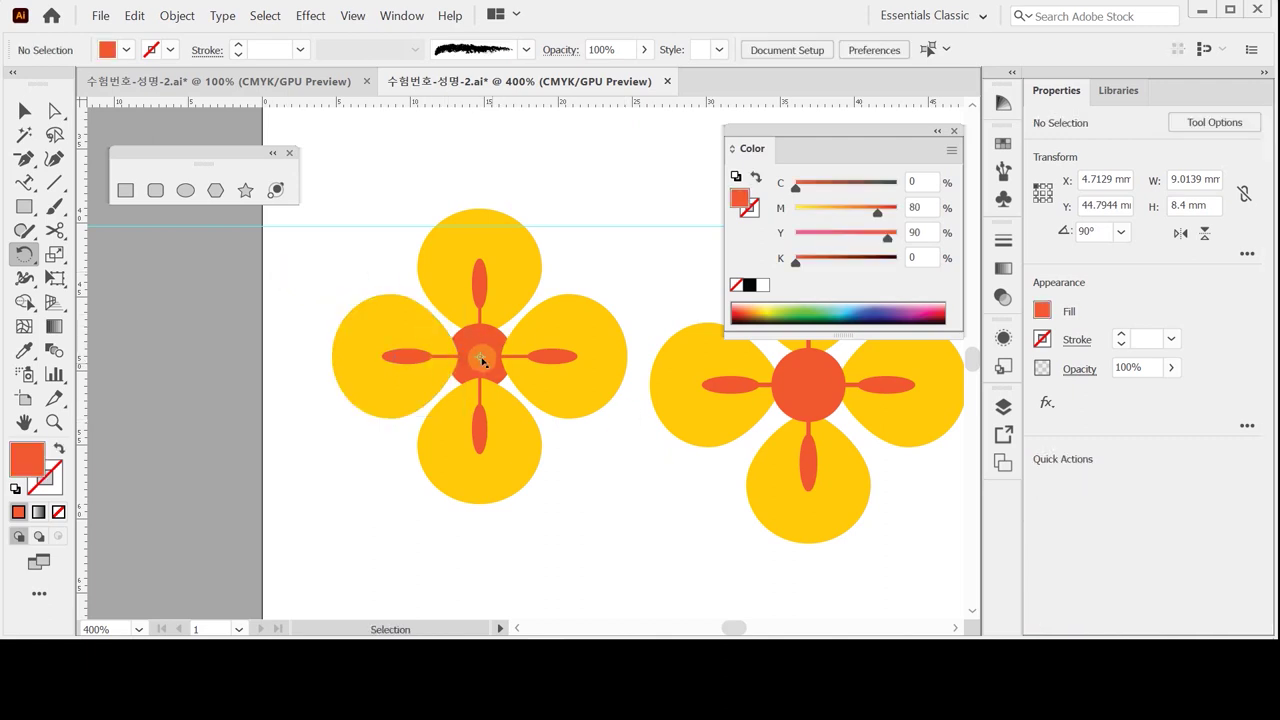
left_click(479, 360, "ctrl")
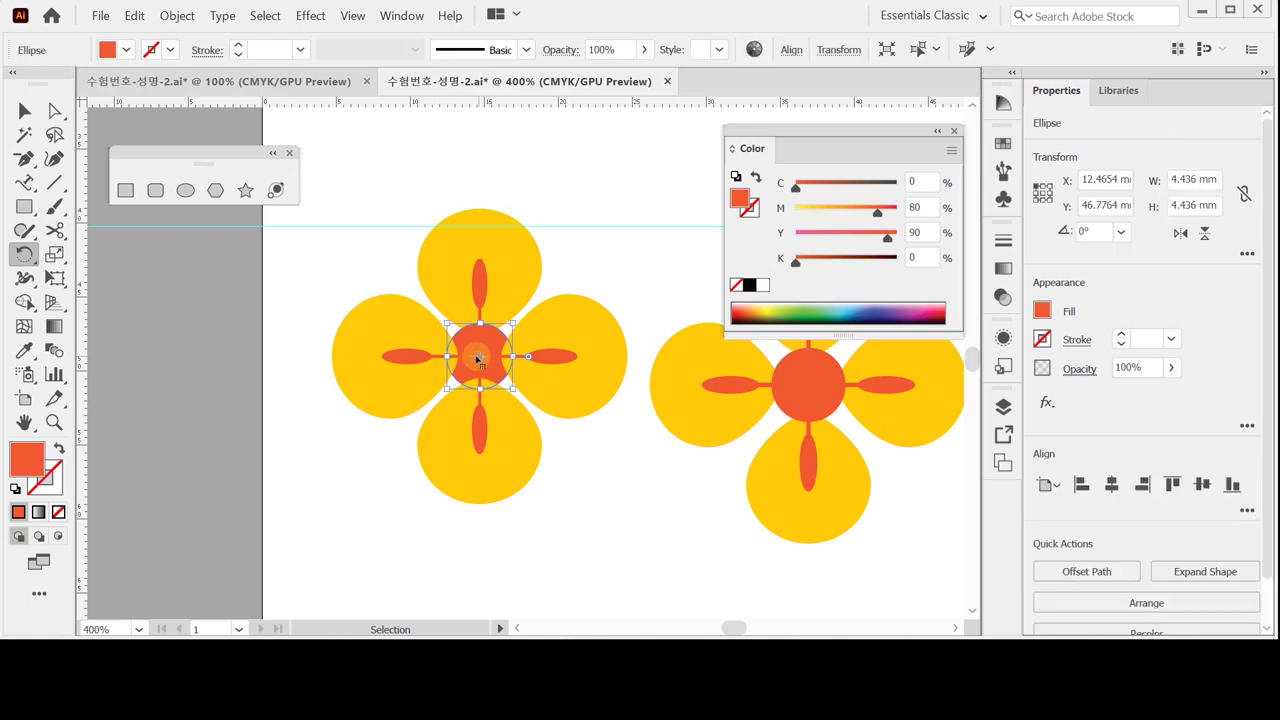
left_click_drag(385, 250, 545, 460)
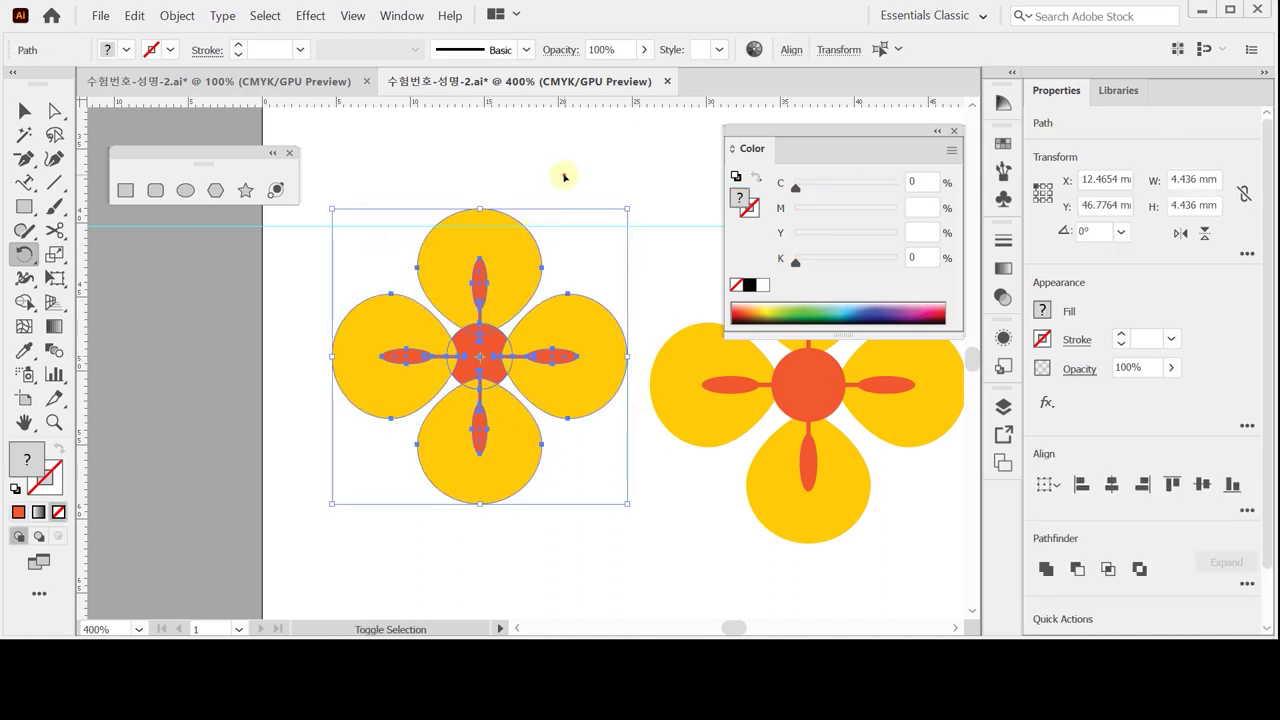
left_click(357, 334, "shift")
left_click(494, 474, "shift")
left_click(579, 404, "shift")
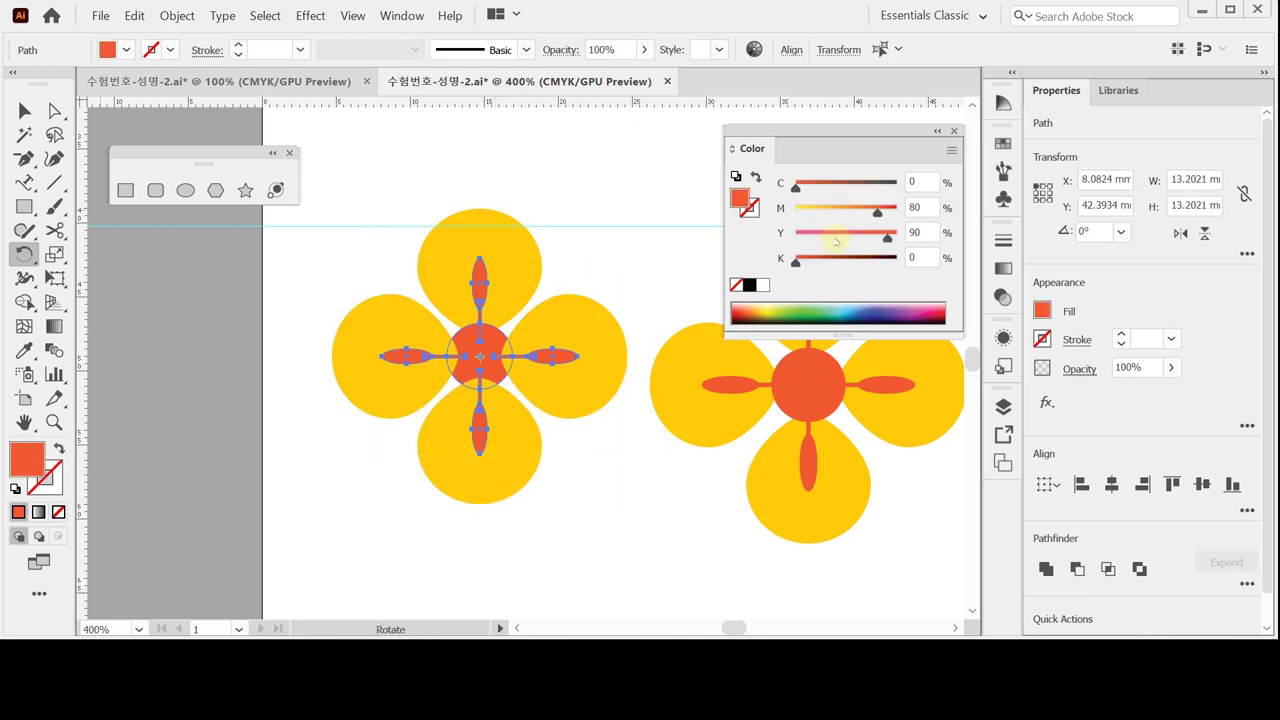
left_click(1045, 568)
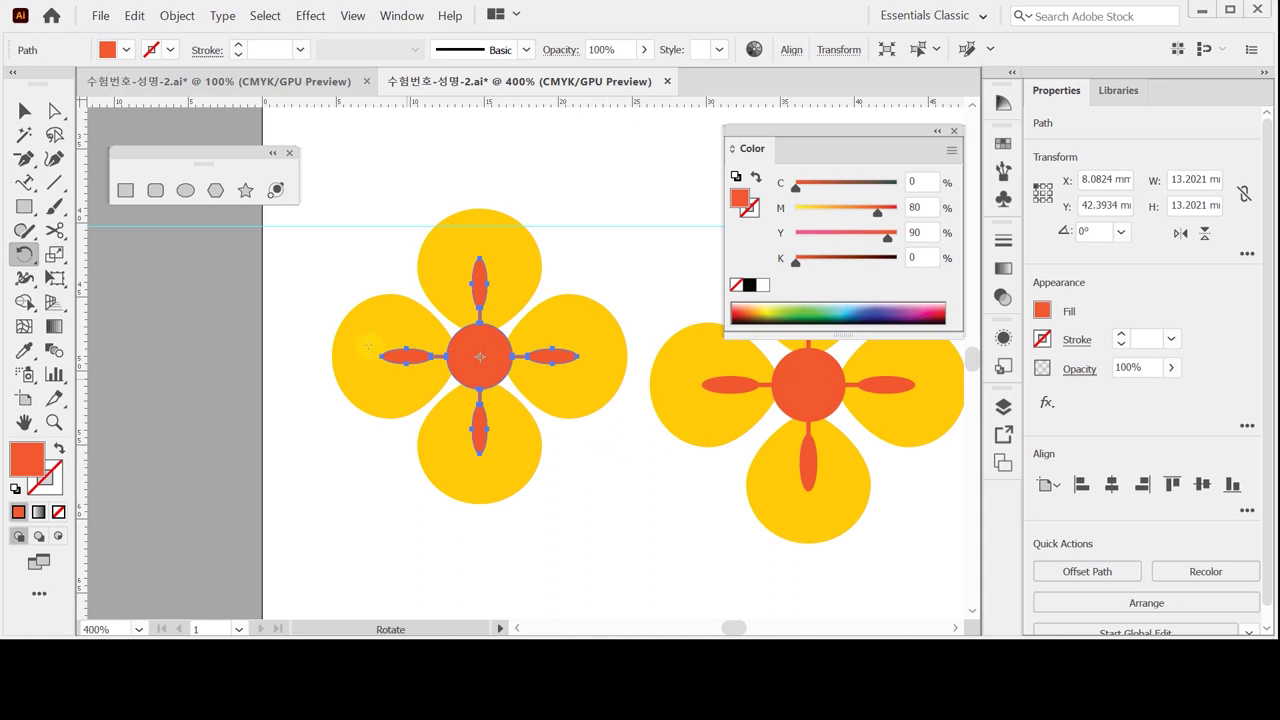
- Move the outermost anchor point of the upper petal up by 1 mm to elongate that petal
left_click(54, 110)
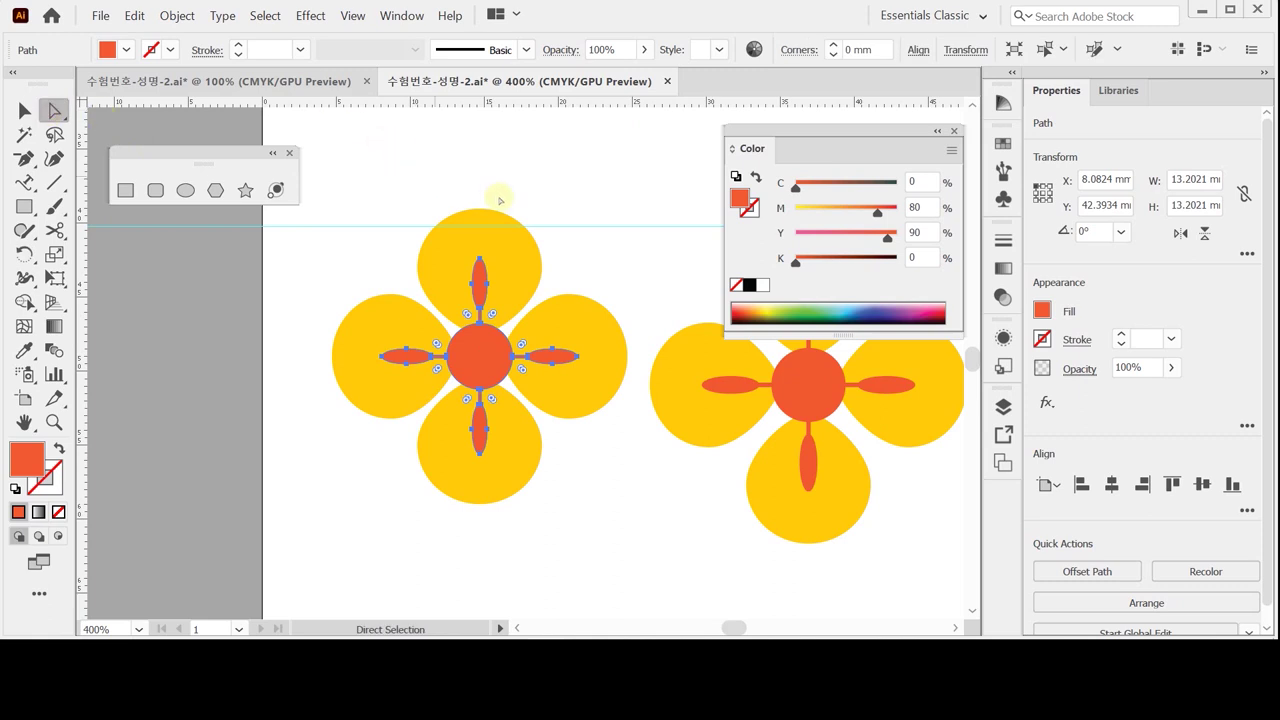
left_click_drag(458, 181, 505, 233)
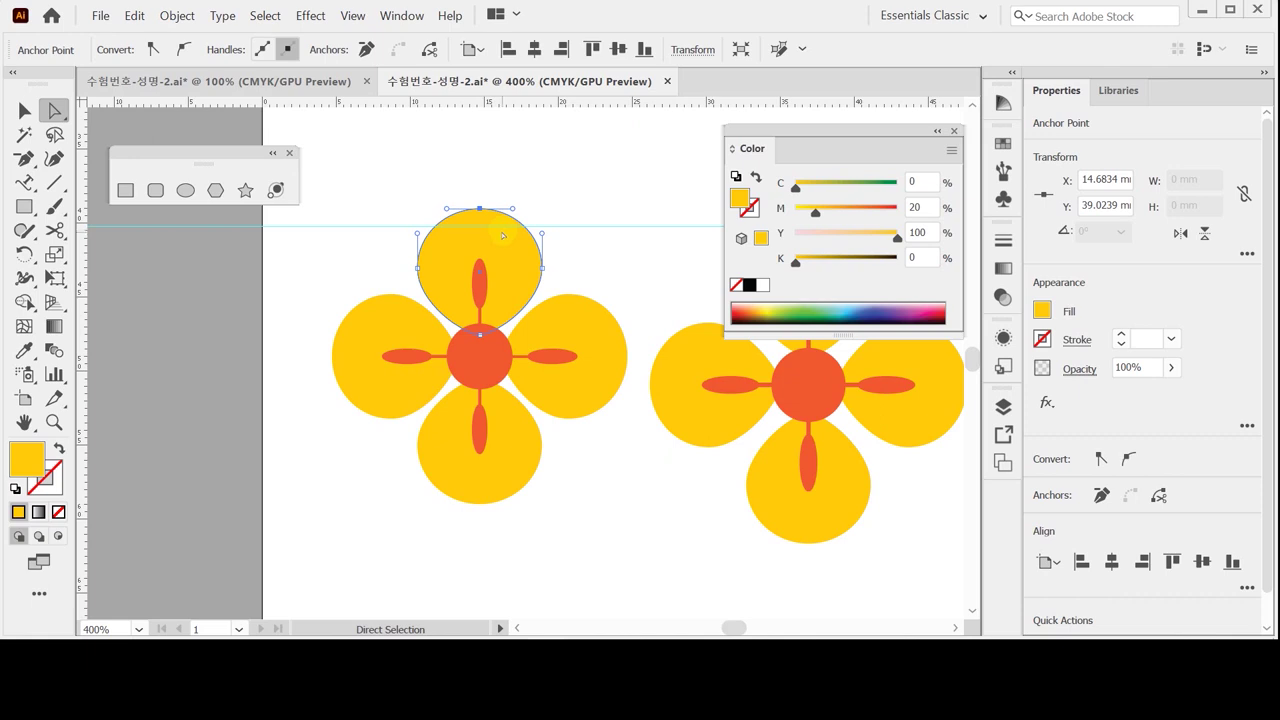
key("ctrl")
key("Up")
key("Up")
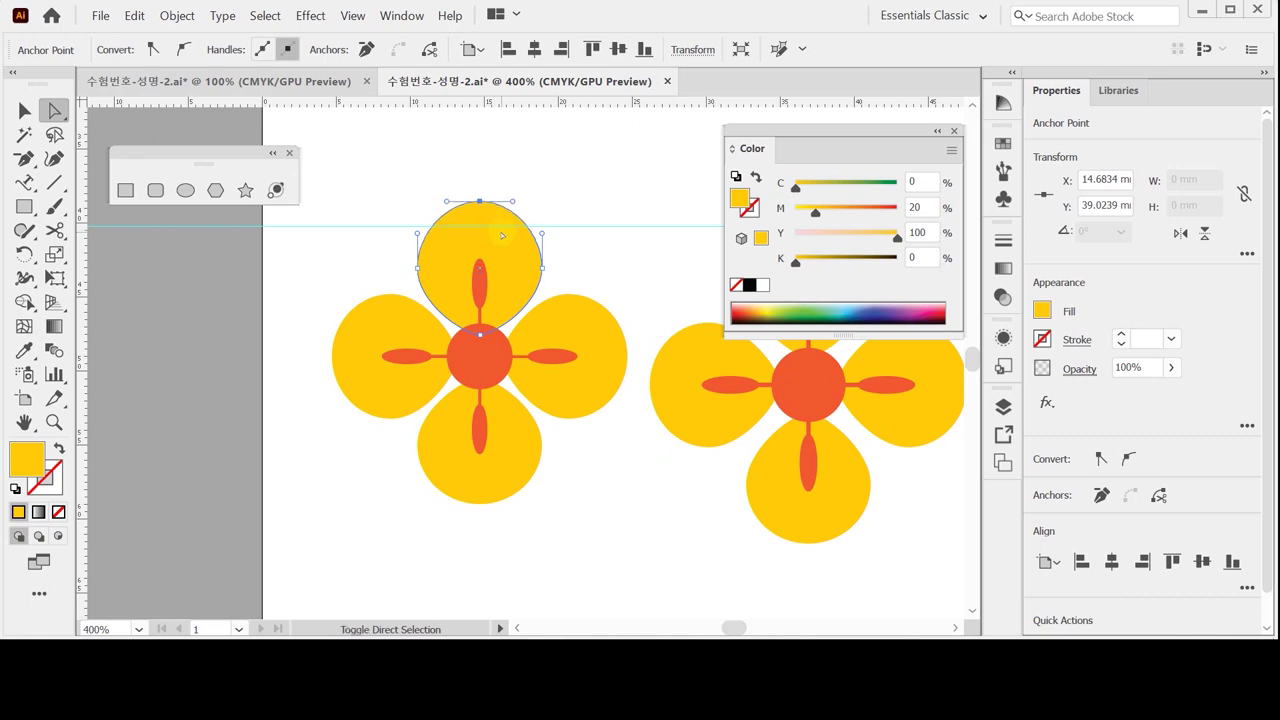
key("Up")
key("Up")
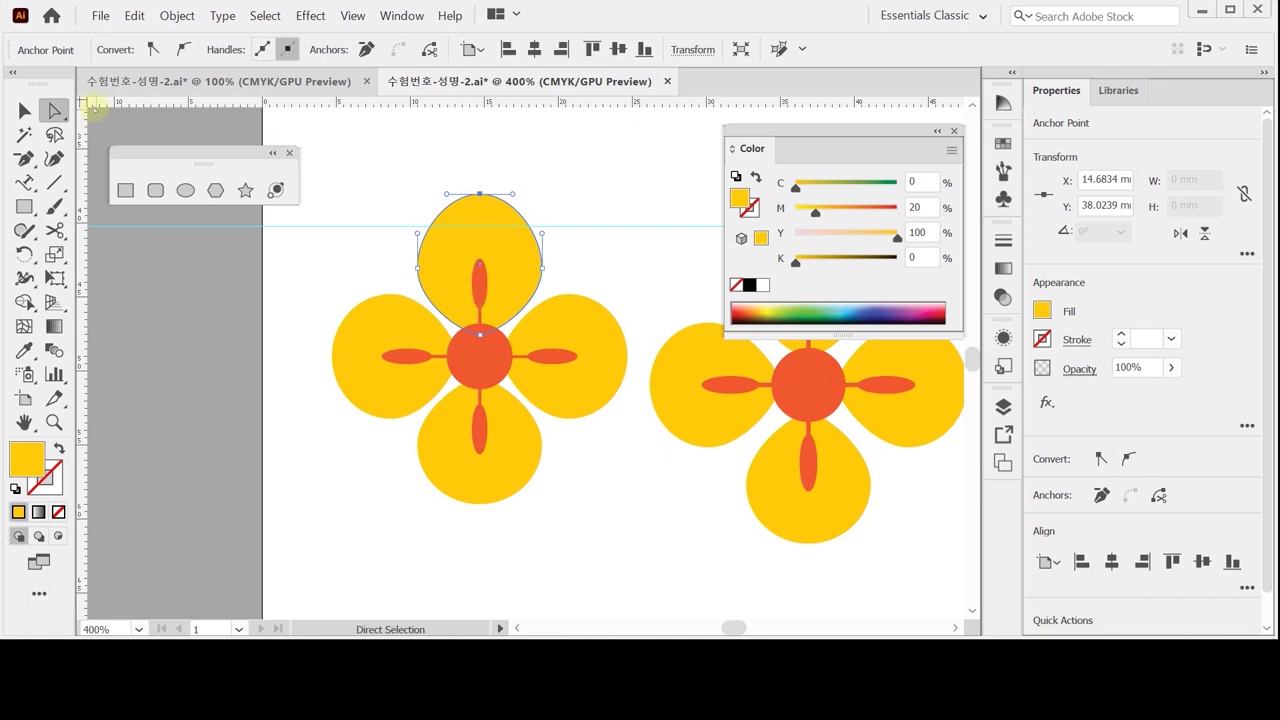
- Group the whole flower and make a copy of it scaled uniformly to 70%
left_click(24, 110)
left_click_drag(346, 246, 545, 450)
key("ctrl+g")
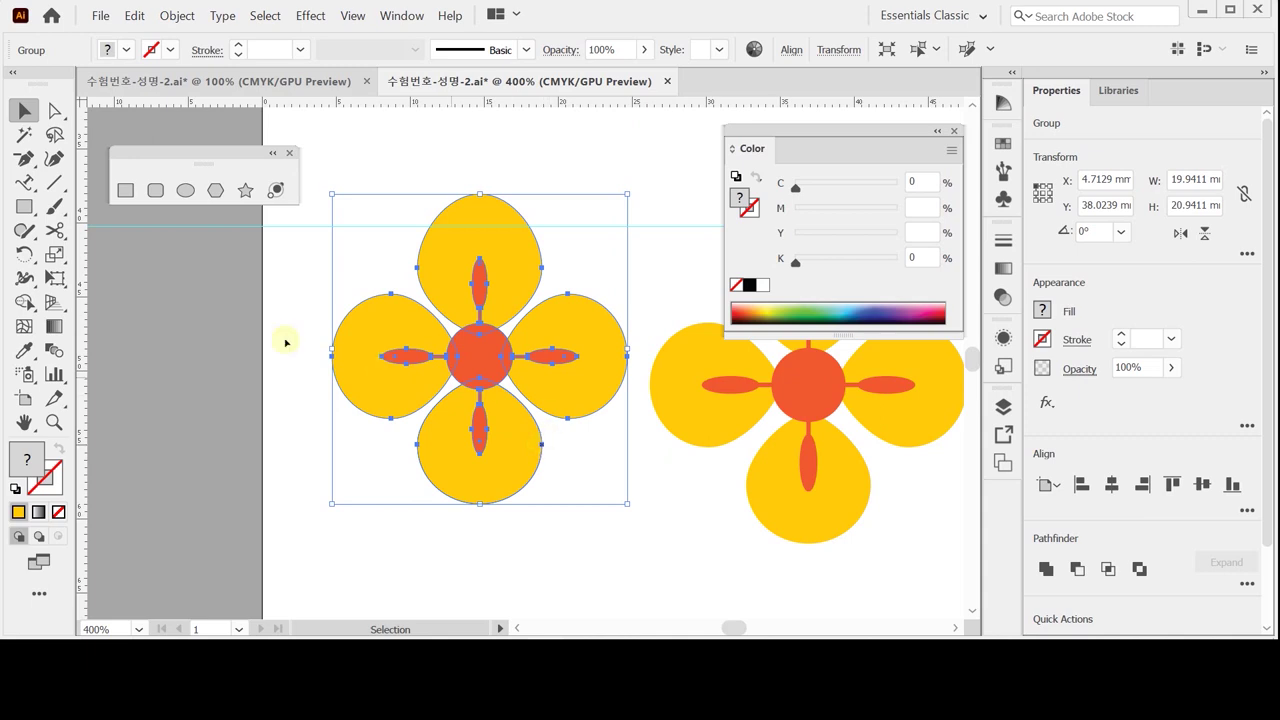
double_click(54, 254)
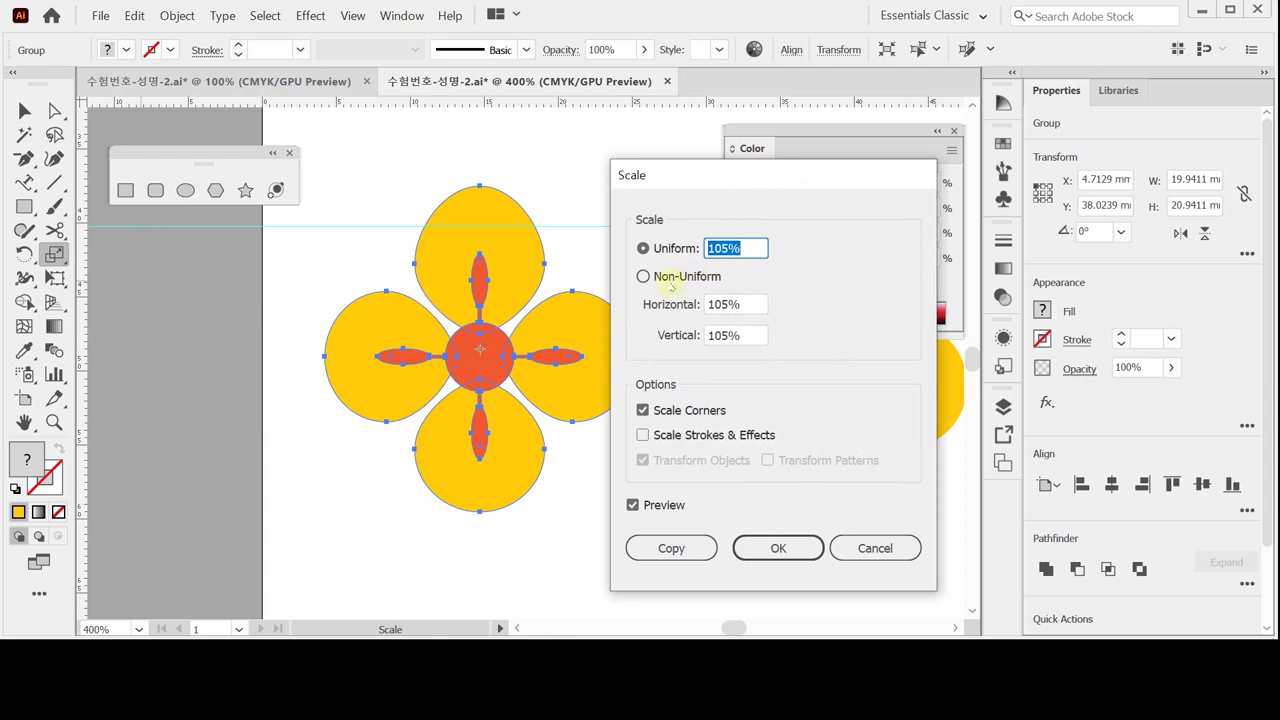
left_click(441, 236)
type("70")
left_click(672, 548)
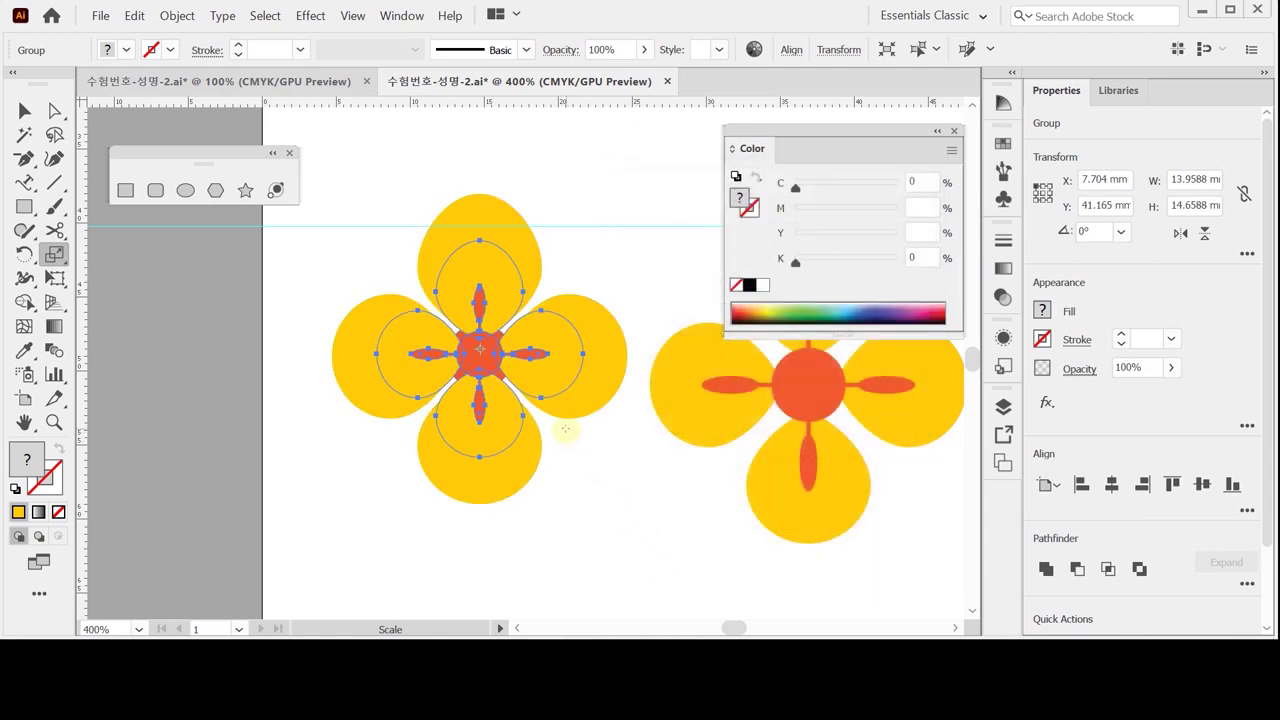
- Make a second copy by scaling the reduced flower to 70% again, and inspect the nested copies in outline view
key("v")
key("s")
key("v")
key("ctrl+y")
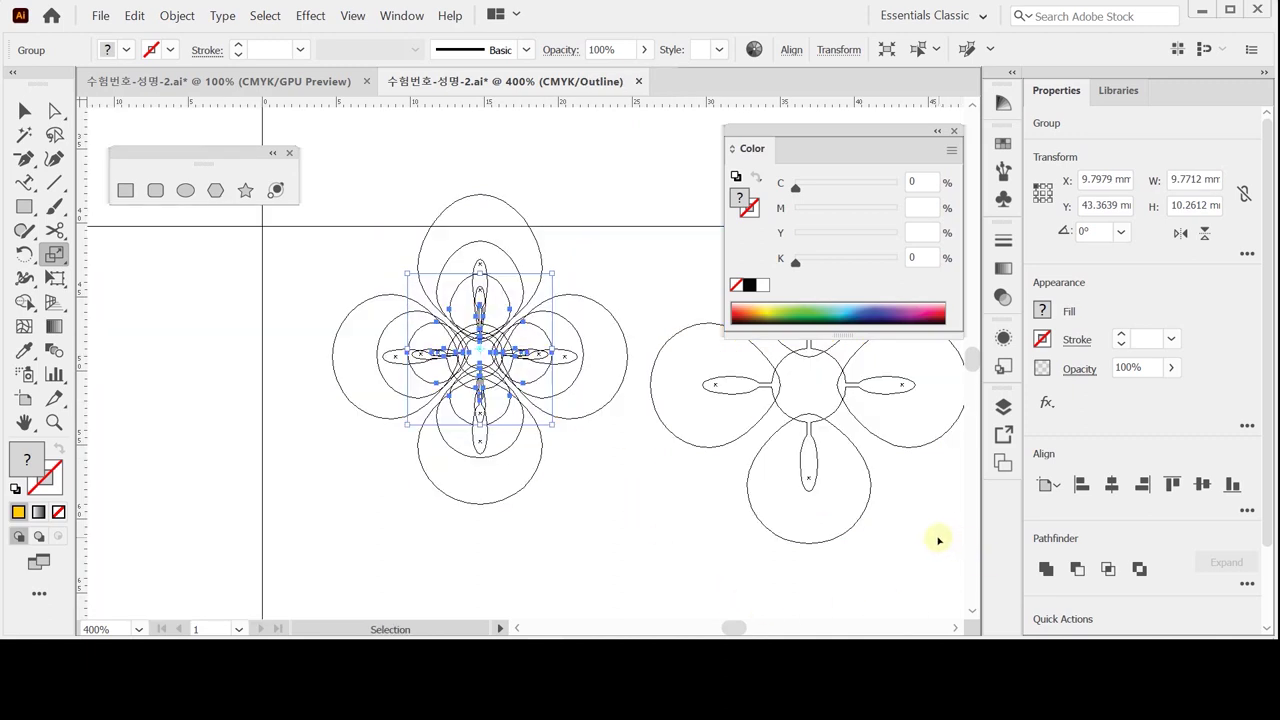
key("ctrl+y")
key("s")
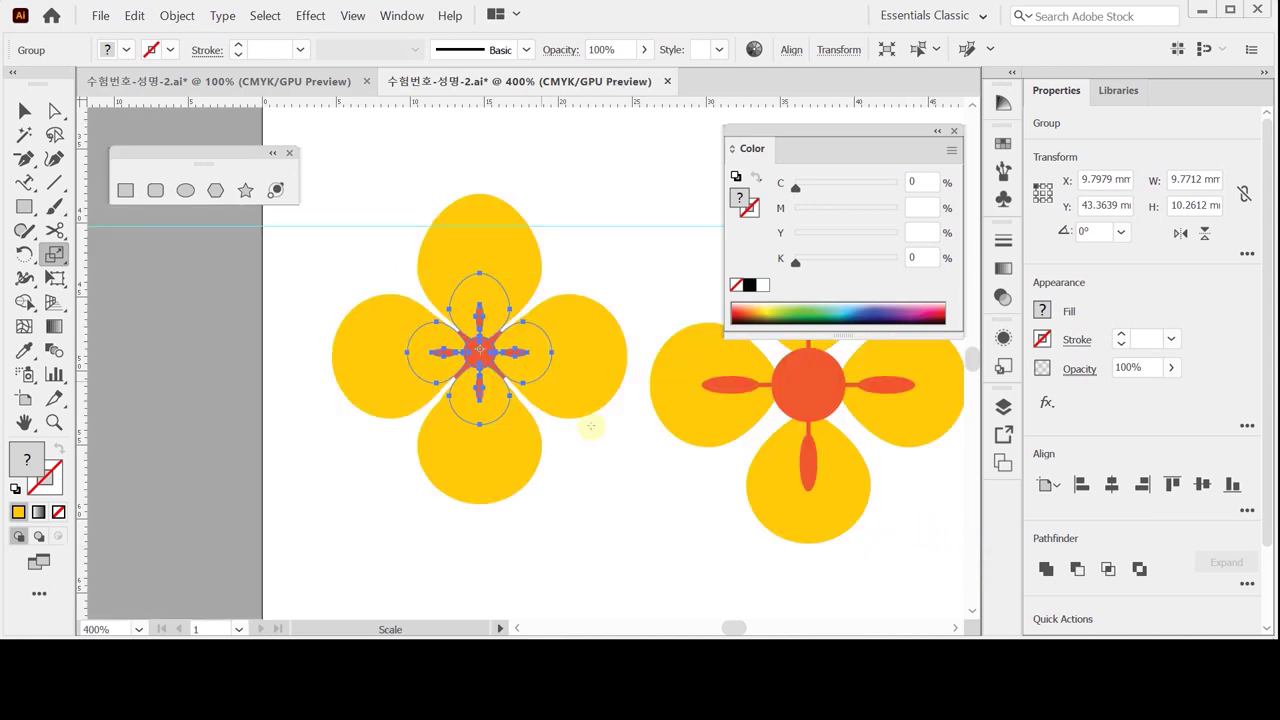
- Move the smallest flower to the lower right of the large flowers and the medium one to their upper right
key("ctrl+minus")
left_click_drag(500, 395, 399, 503)
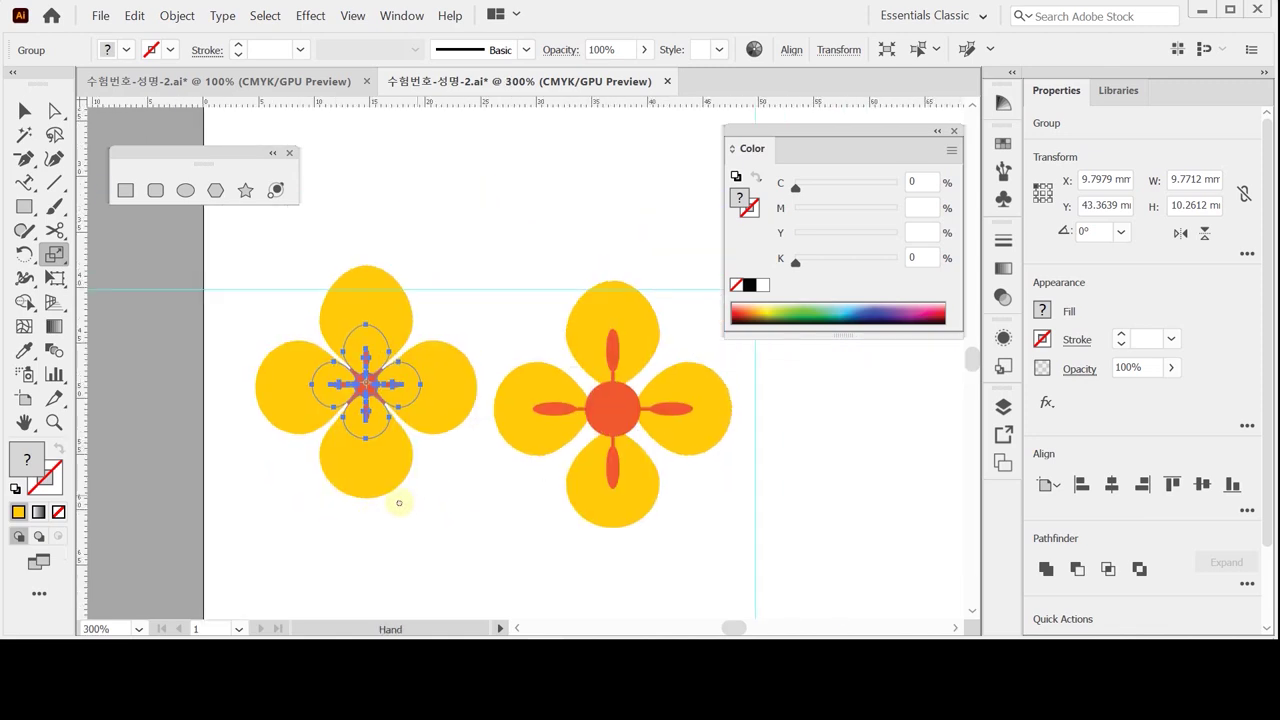
left_click(24, 110)
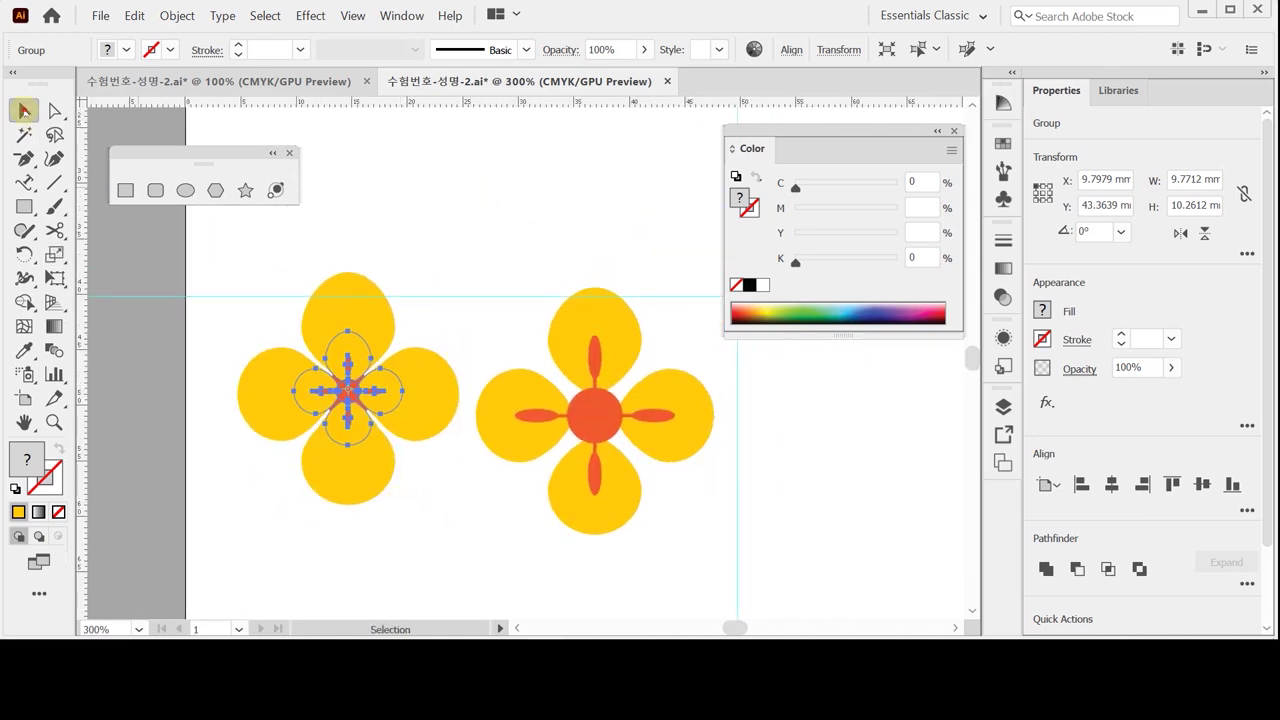
left_click(352, 362)
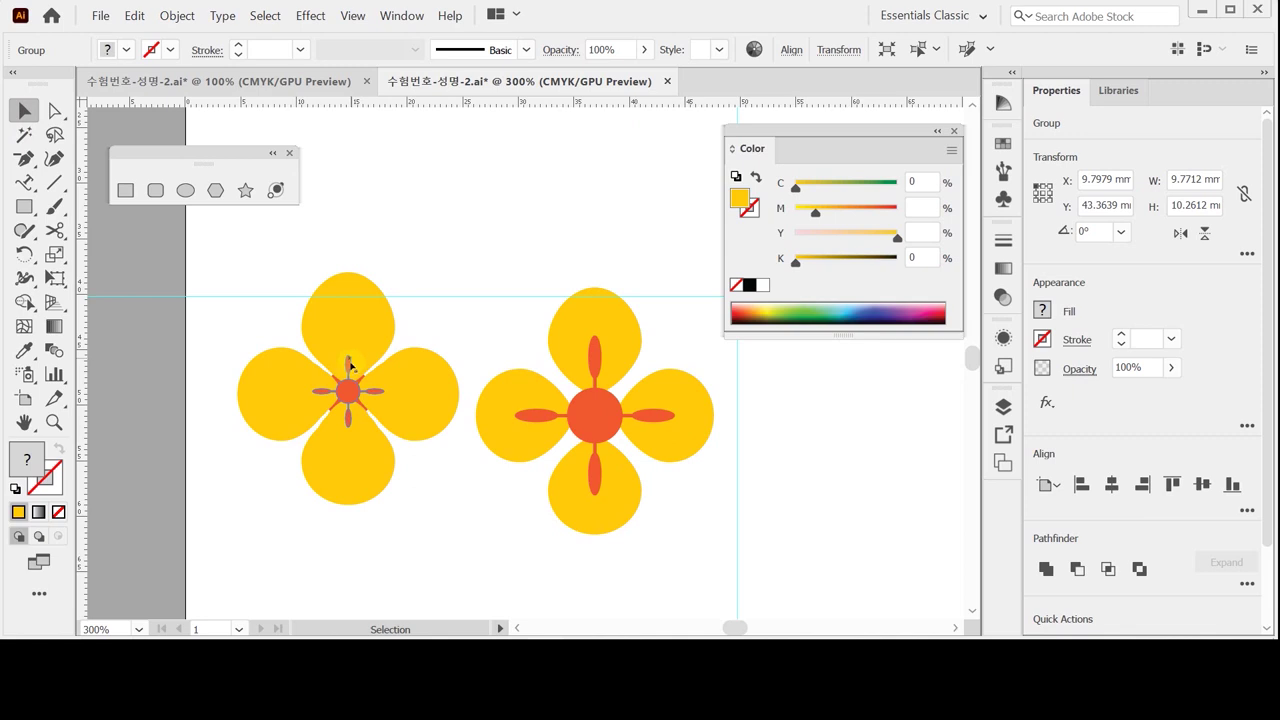
key("ctrl+shift+a")
left_click_drag(352, 362, 790, 512)
left_click_drag(348, 390, 820, 357)
key("space")
left_click_drag(610, 366, 466, 459)
left_click_drag(666, 449, 688, 332)
left_click_drag(384, 445, 360, 337)
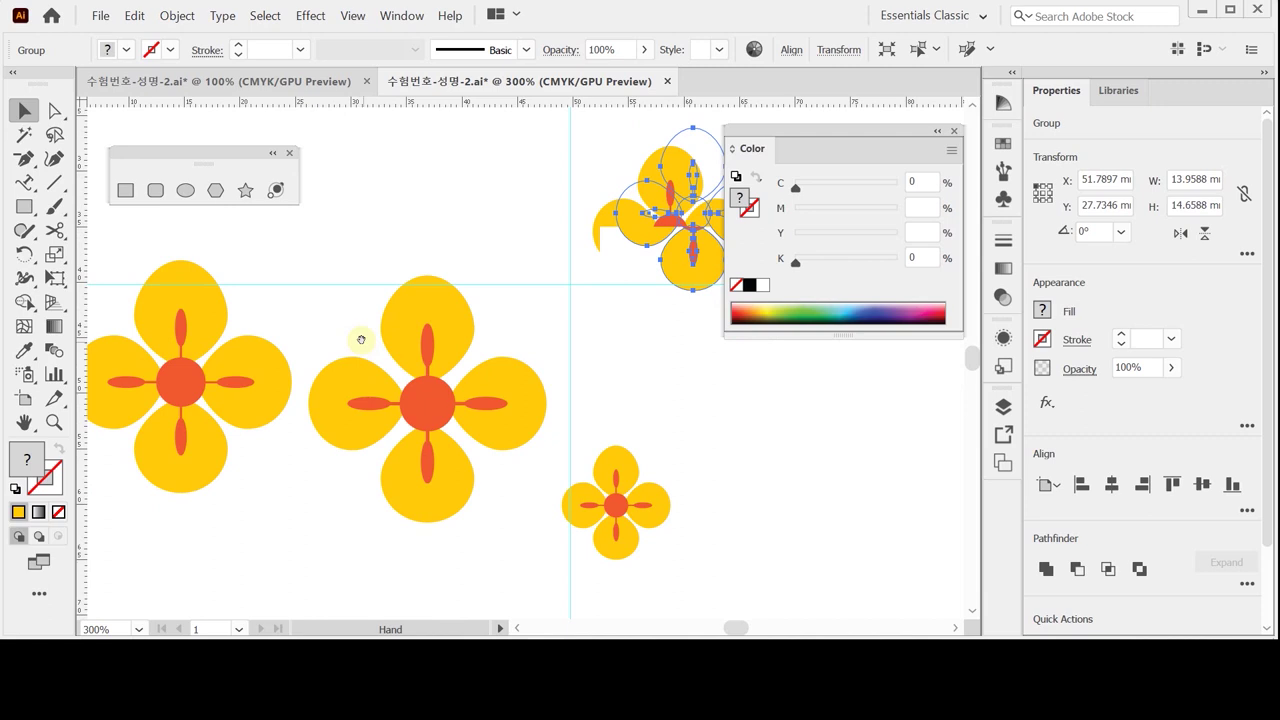
- Delete the leftmost full-size flower group and save the document
left_click(220, 474)
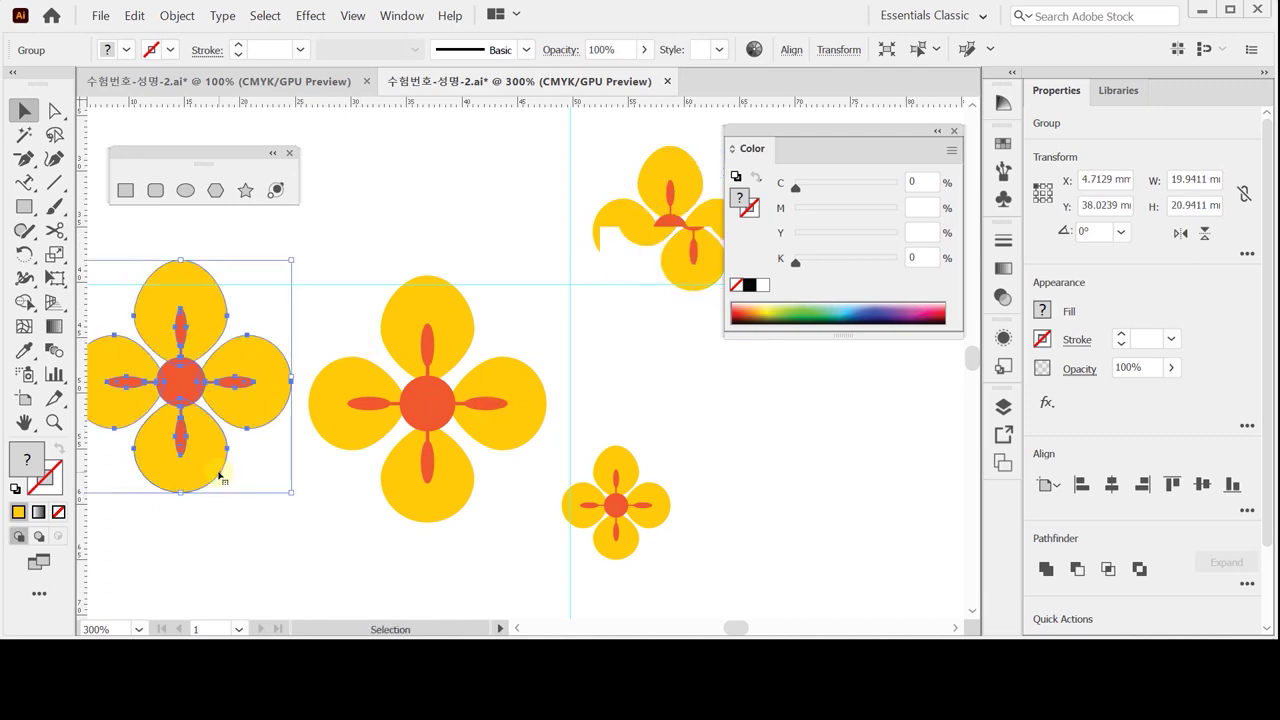
key("Delete")
scroll(586, 400, "up", 1)
left_click_drag(577, 377, 586, 491)
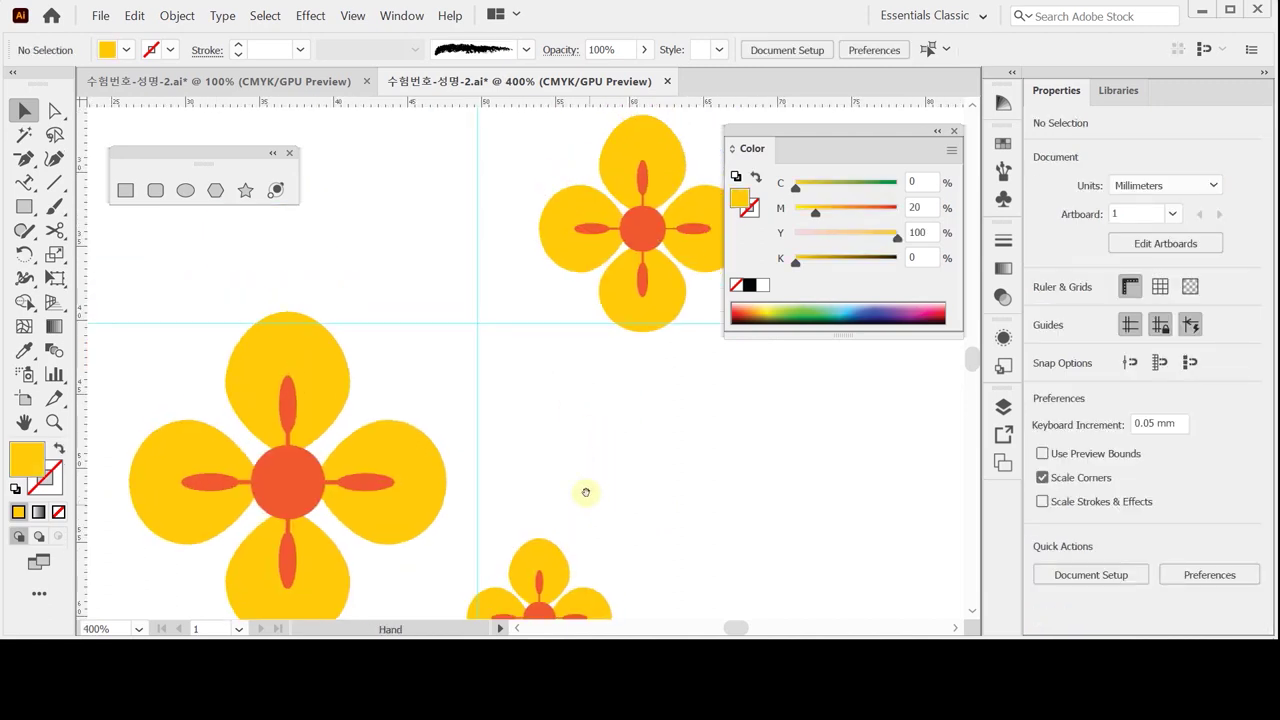
key("ctrl")
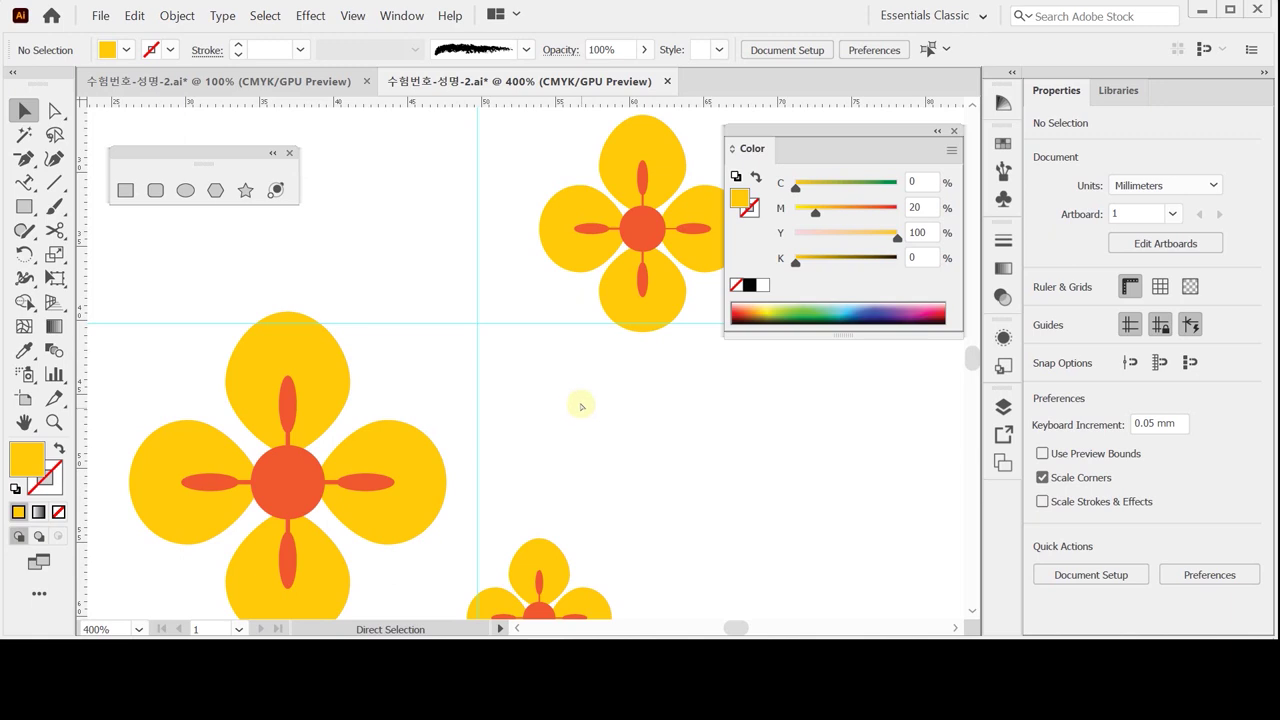
key("ctrl+s")
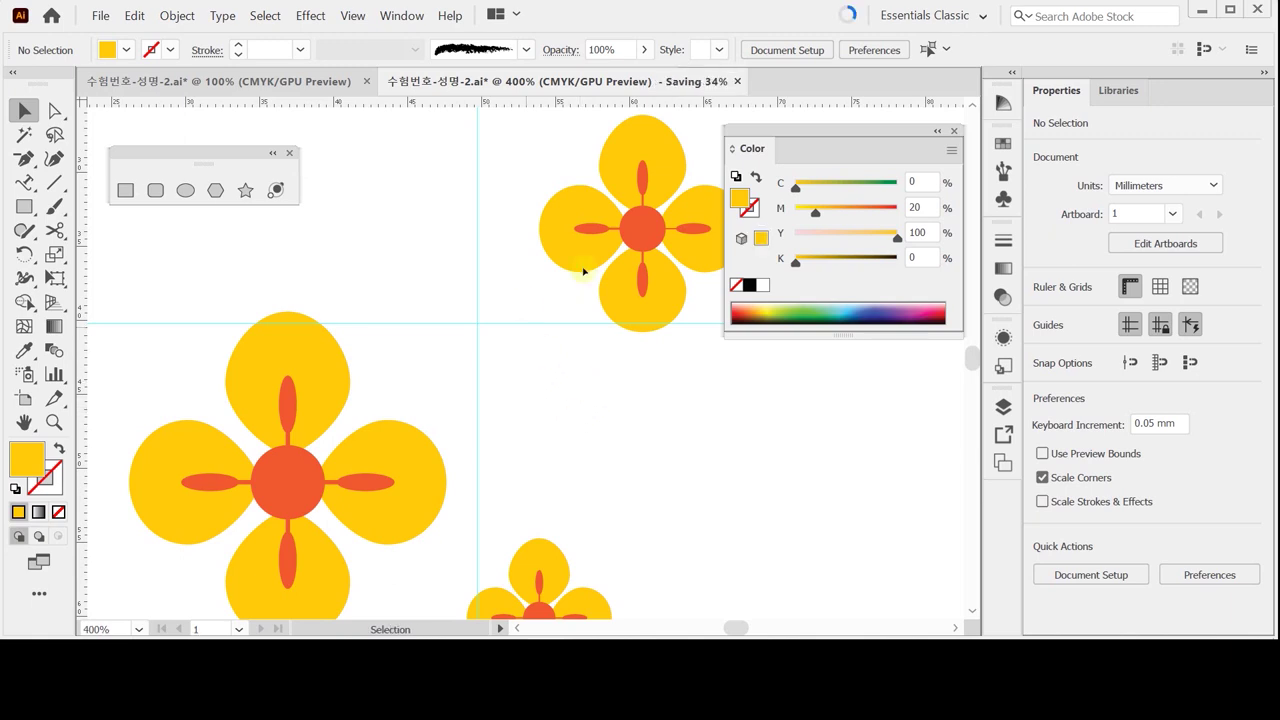
- Shift the medium flower slightly and rotate it 45° clockwise so its elongated petal points to the upper right
left_click(615, 248)
left_click_drag(566, 286, 510, 408)
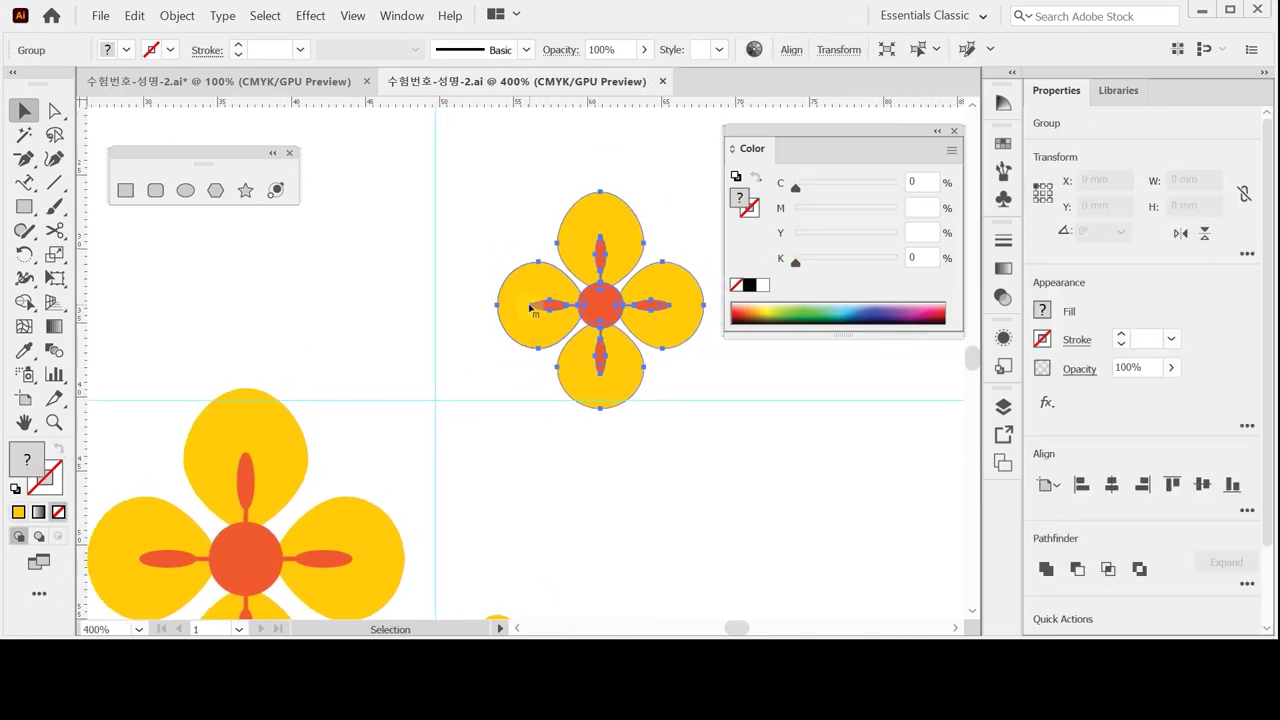
mouse_move(523, 307)
left_mouse_down()
mouse_move(517, 297)
mouse_move(534, 320)
left_mouse_up()
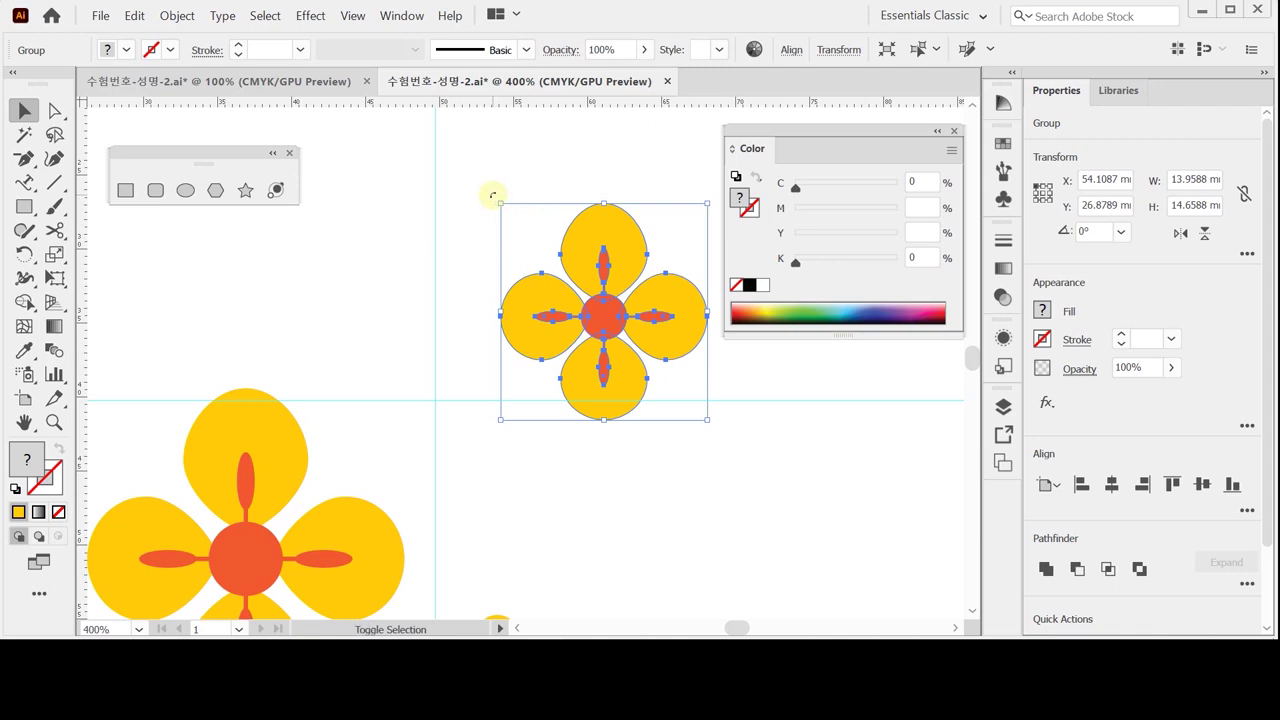
left_click_drag(492, 194, 620, 178)
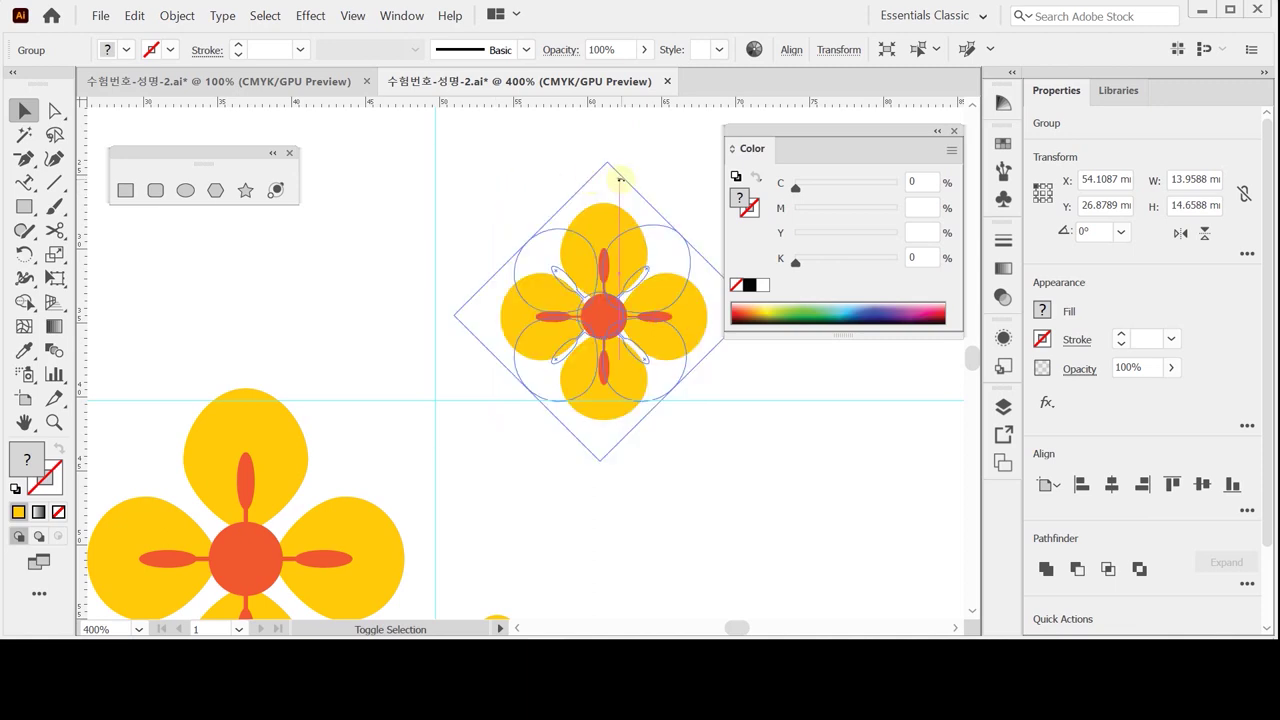
left_click_drag(620, 178, 620, 178)
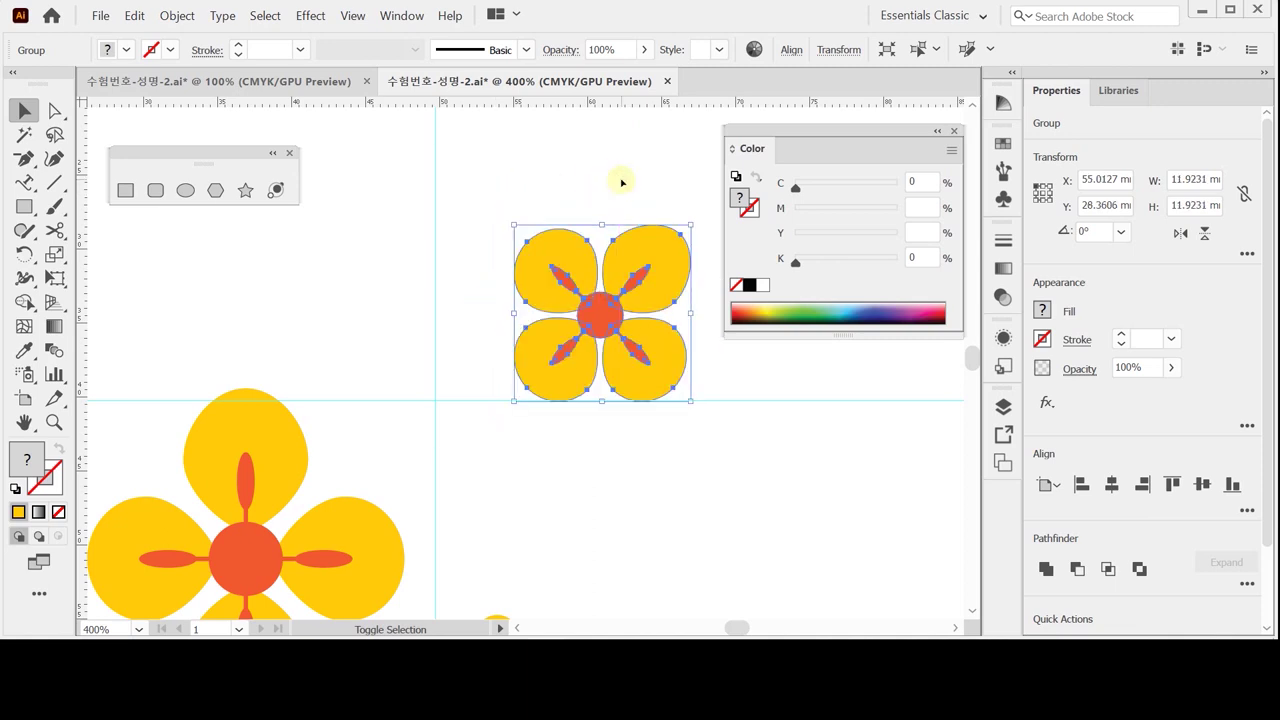
- Shift the smallest flower up and to the right, and rotate it 45° counterclockwise so its elongated petal points to the upper left
scroll(617, 423, "down", 3)
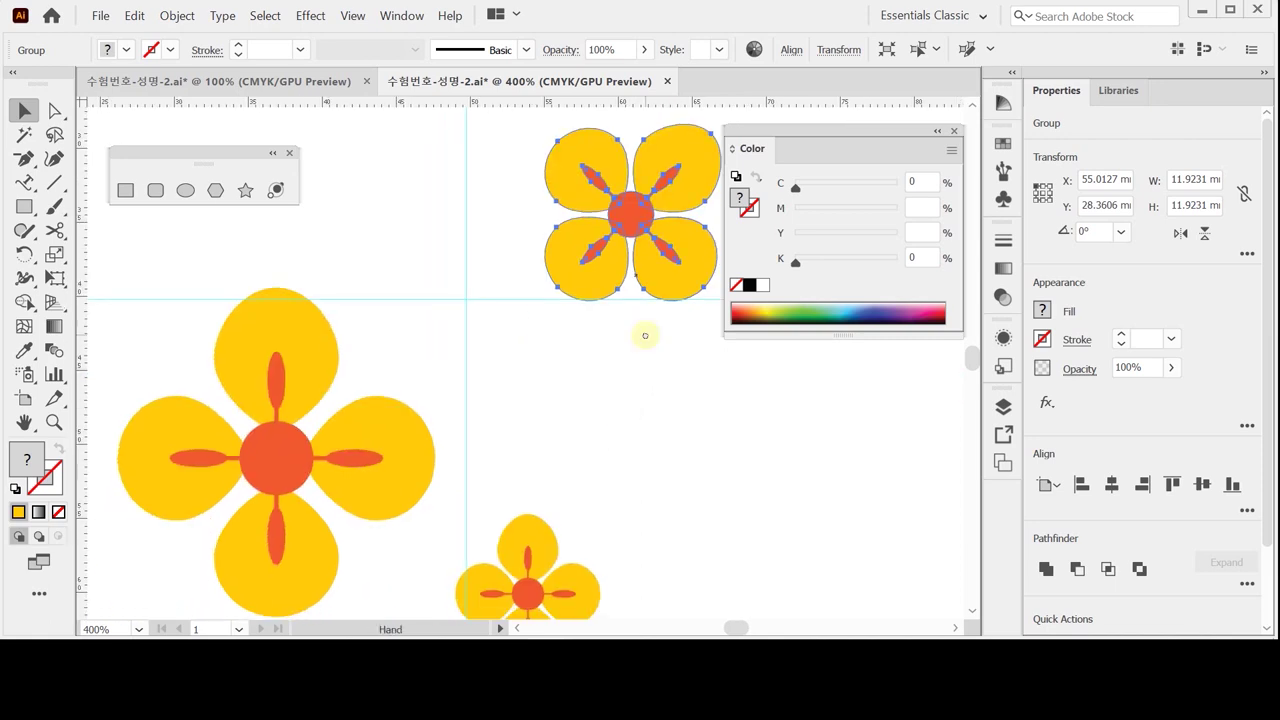
left_click_drag(504, 530, 602, 478)
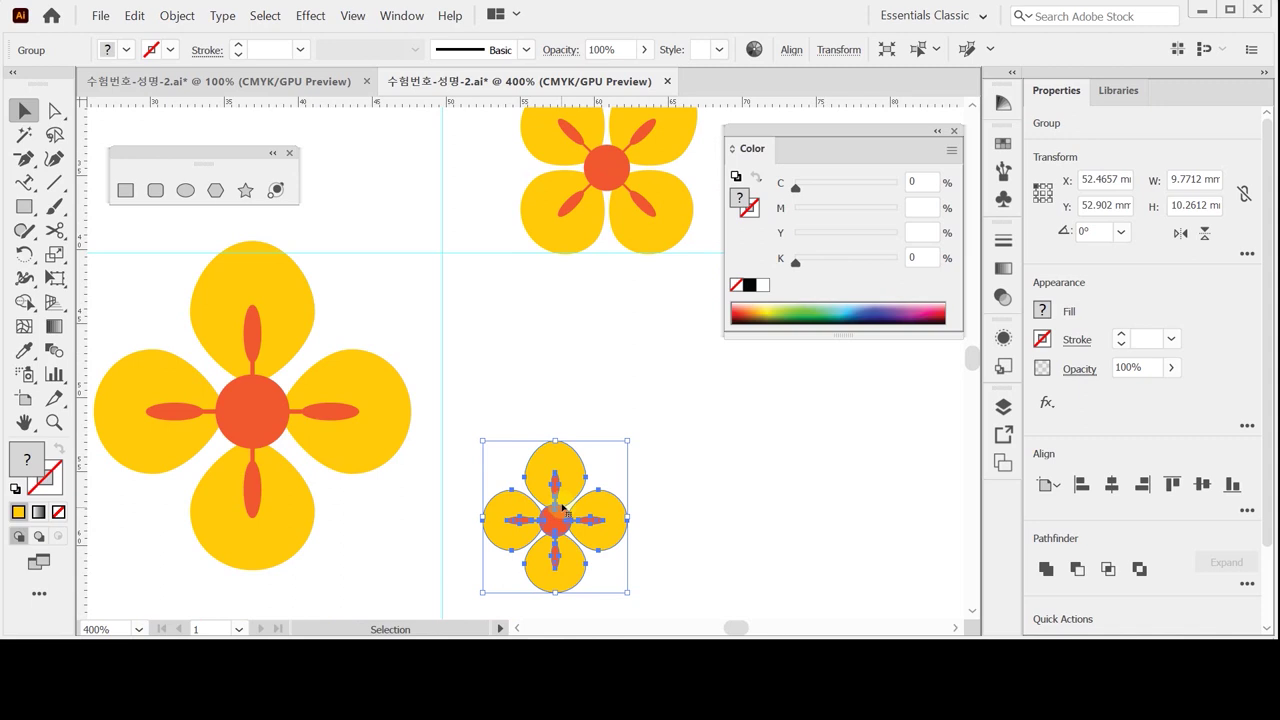
left_click_drag(632, 437, 571, 406)
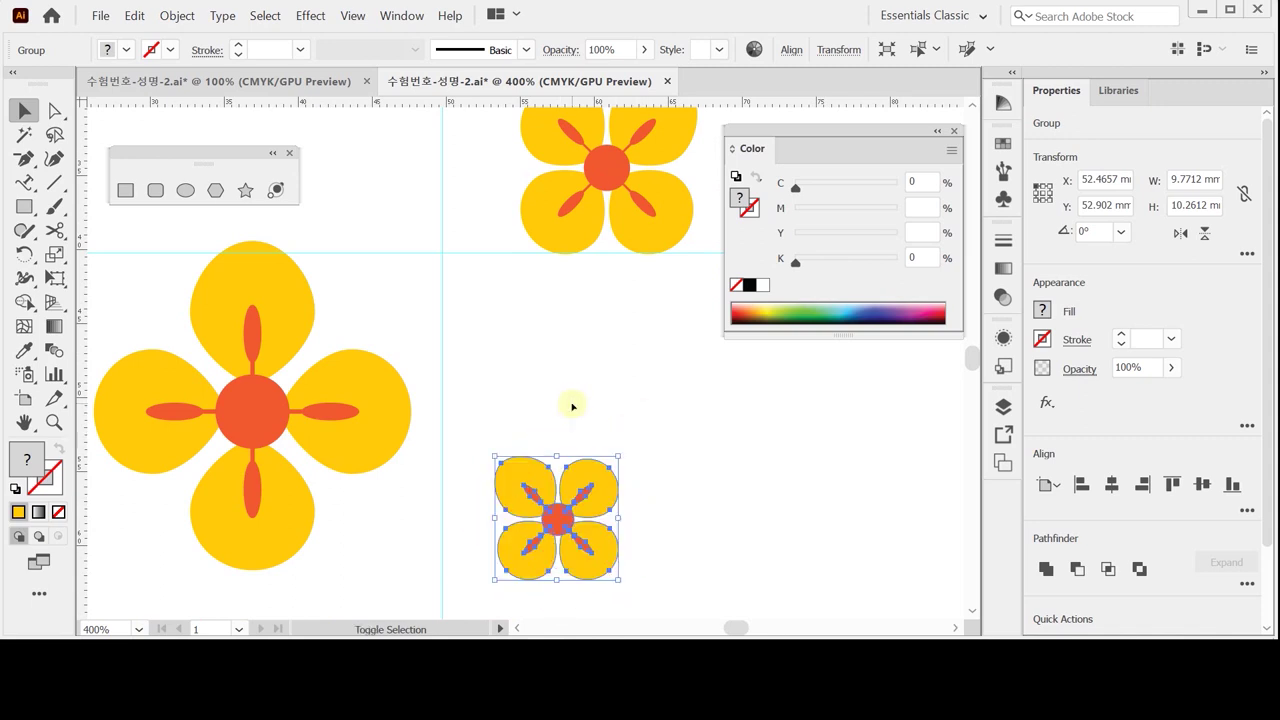
left_click(597, 403)
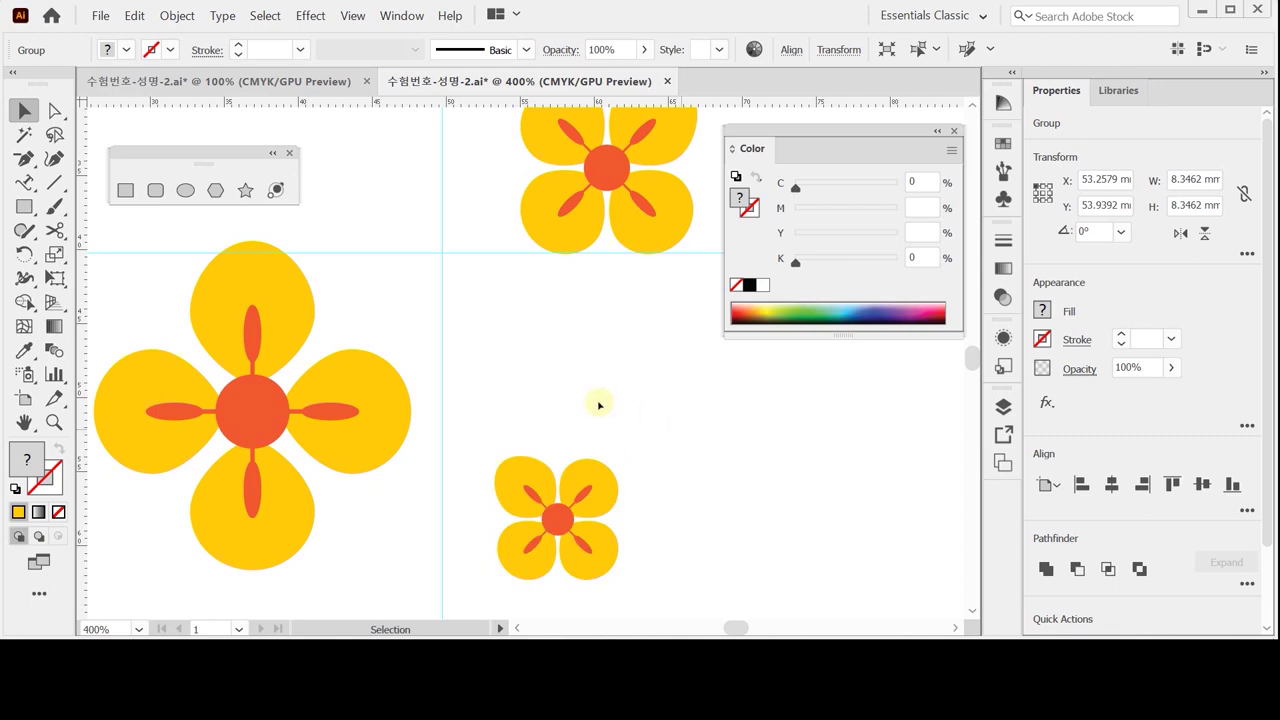
- Reposition the two small flowers, moving the smallest one up and left and the medium one slightly down
scroll(580, 408, "up", 1)
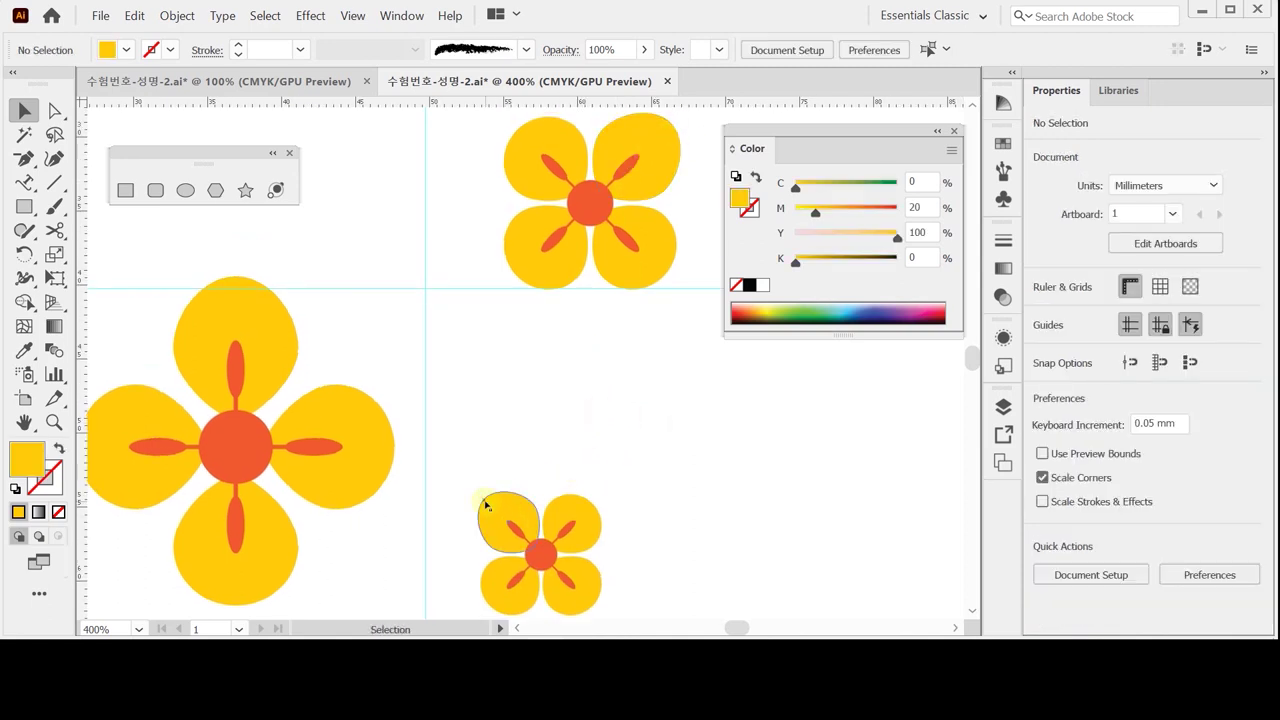
left_click_drag(538, 548, 513, 540)
left_click_drag(612, 190, 590, 232)
left_click(607, 360)
- Recolor the medium flower's center and stamens, inside its group, to C 70, M 100, Y 0, K 0
left_click(596, 240)
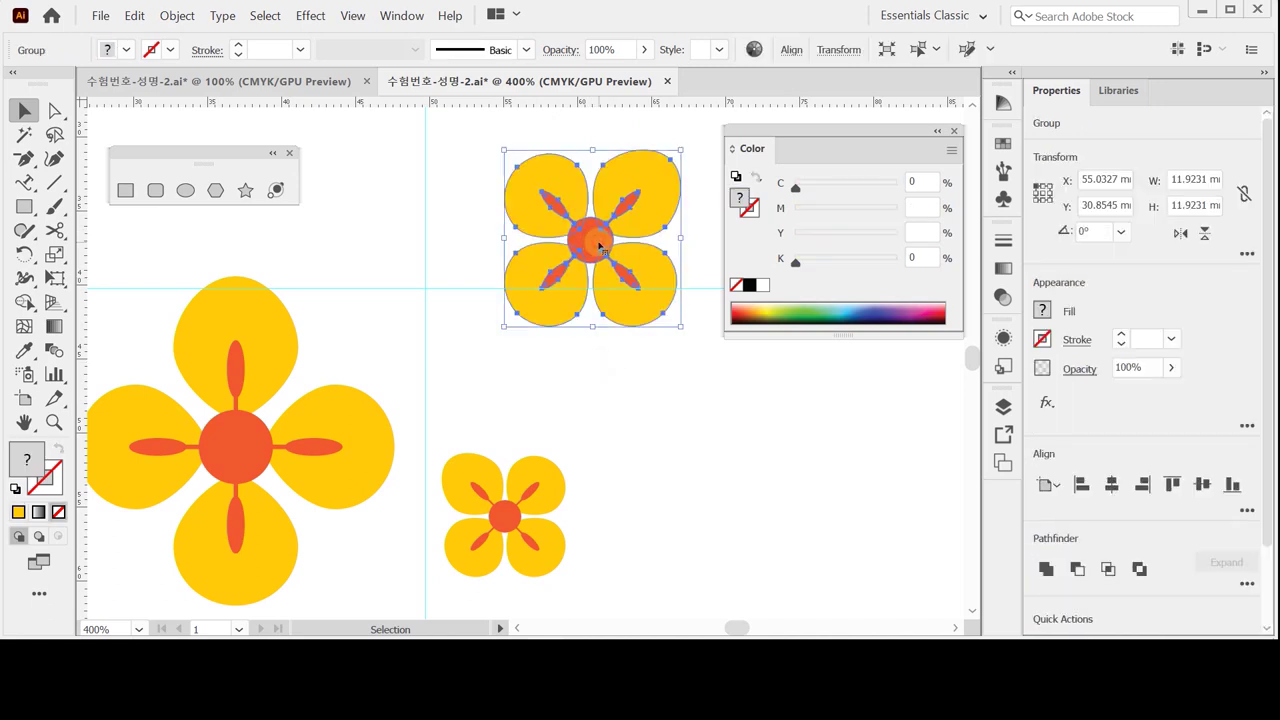
left_click(606, 362)
left_click(590, 244)
left_click(606, 362)
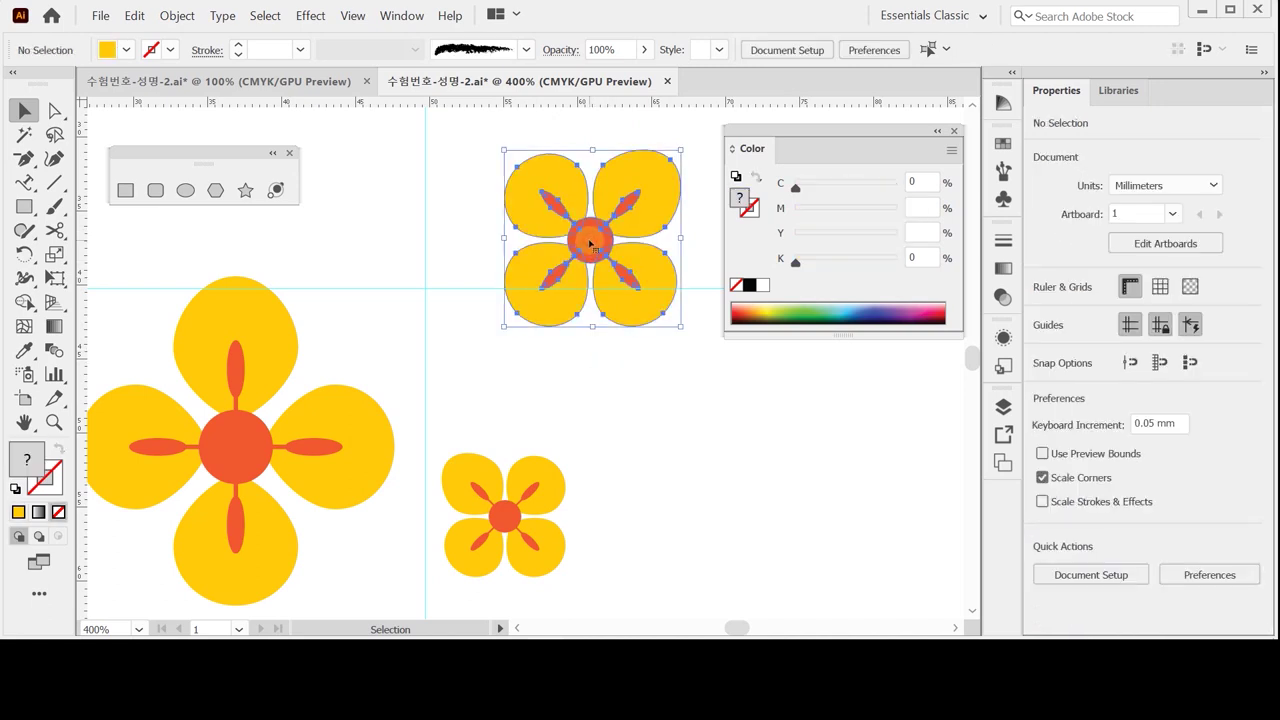
double_click(590, 244)
left_click(590, 244)
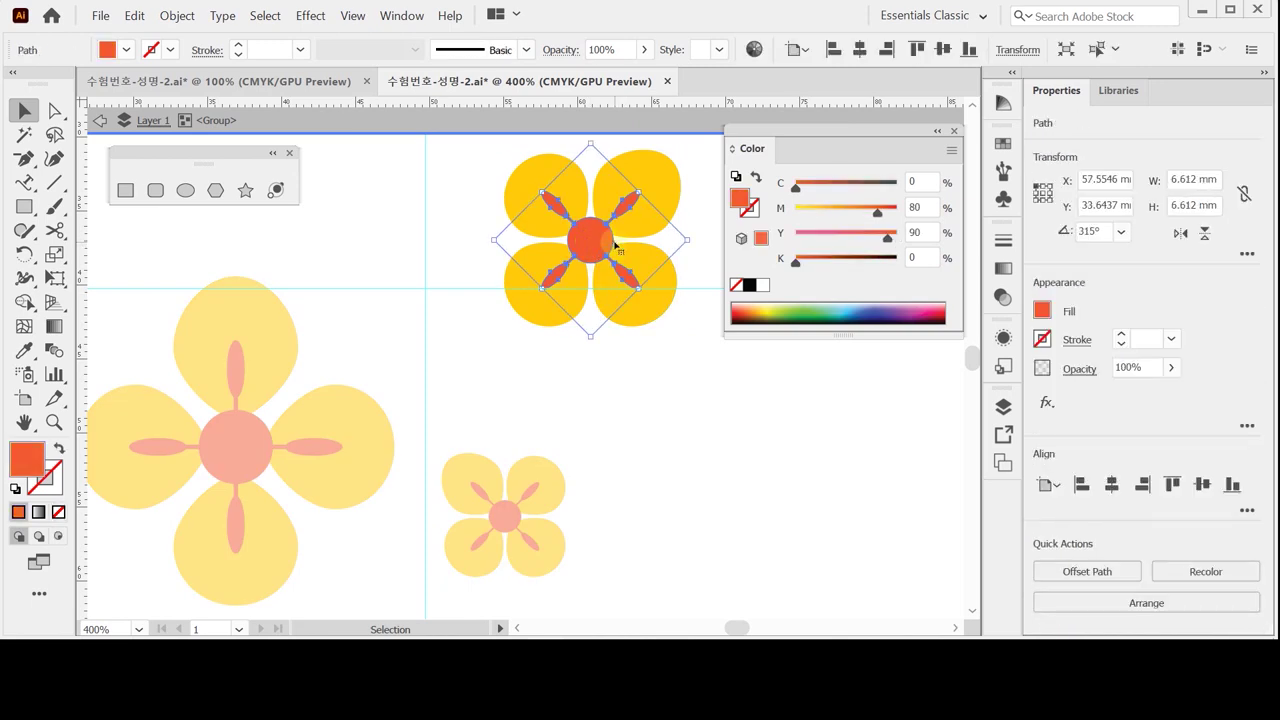
left_click(918, 208)
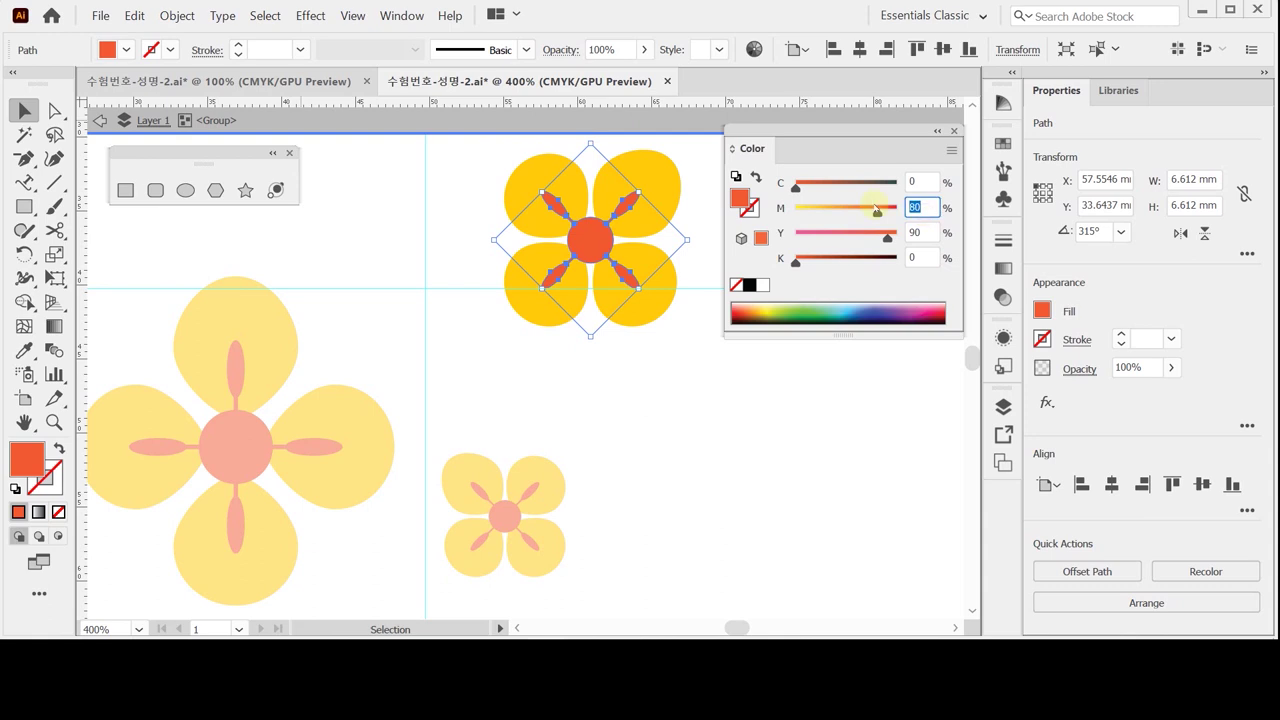
key("shift+Tab")
type("70")
key("Tab")
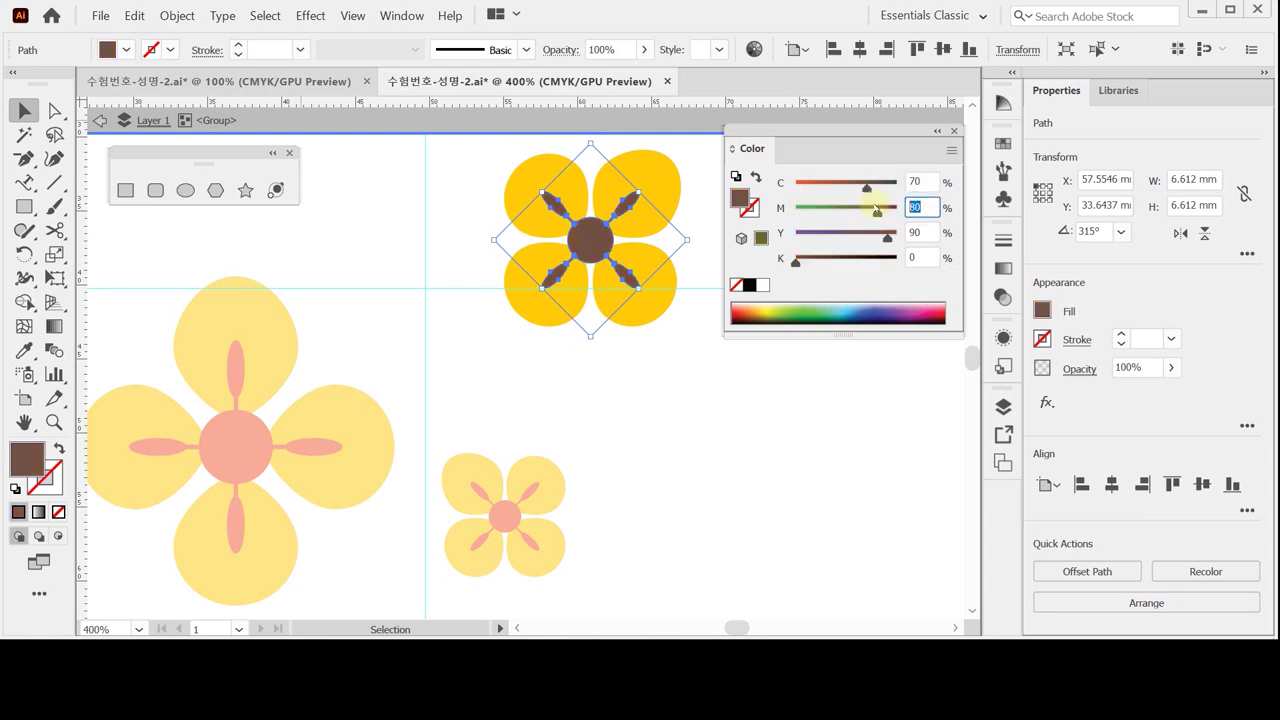
type("100")
key("Tab")
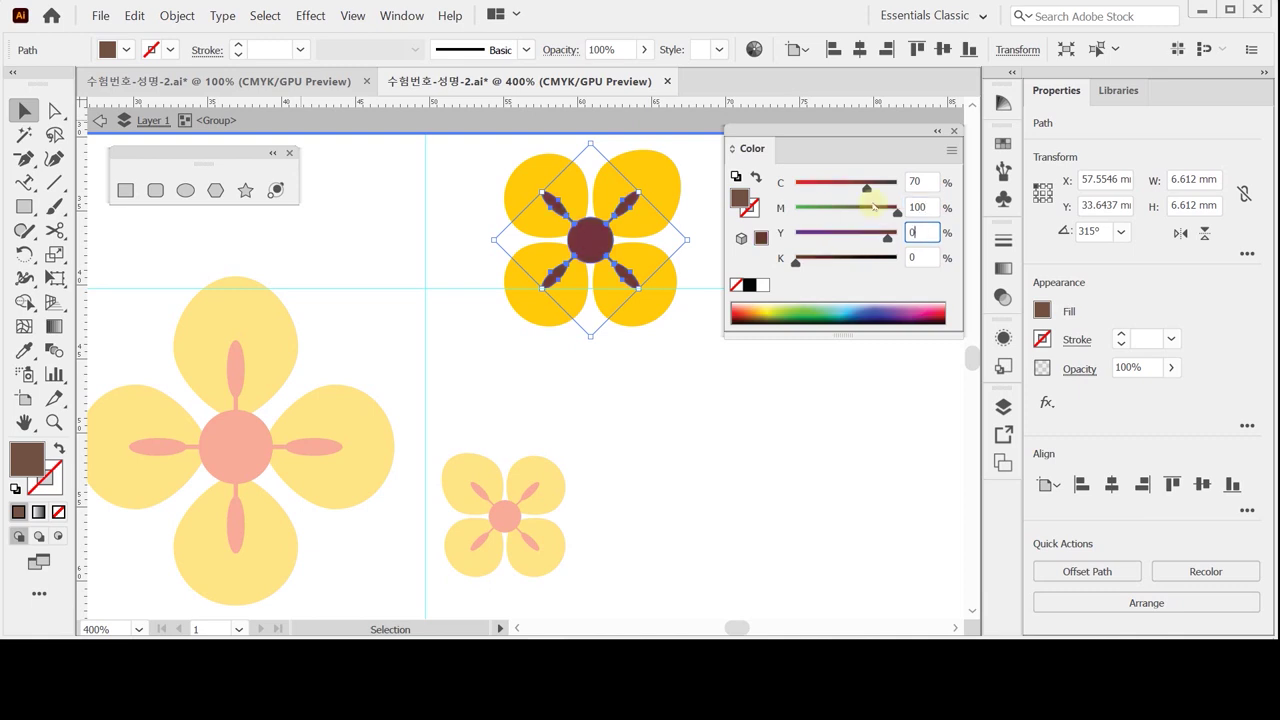
type("0")
key("Tab")
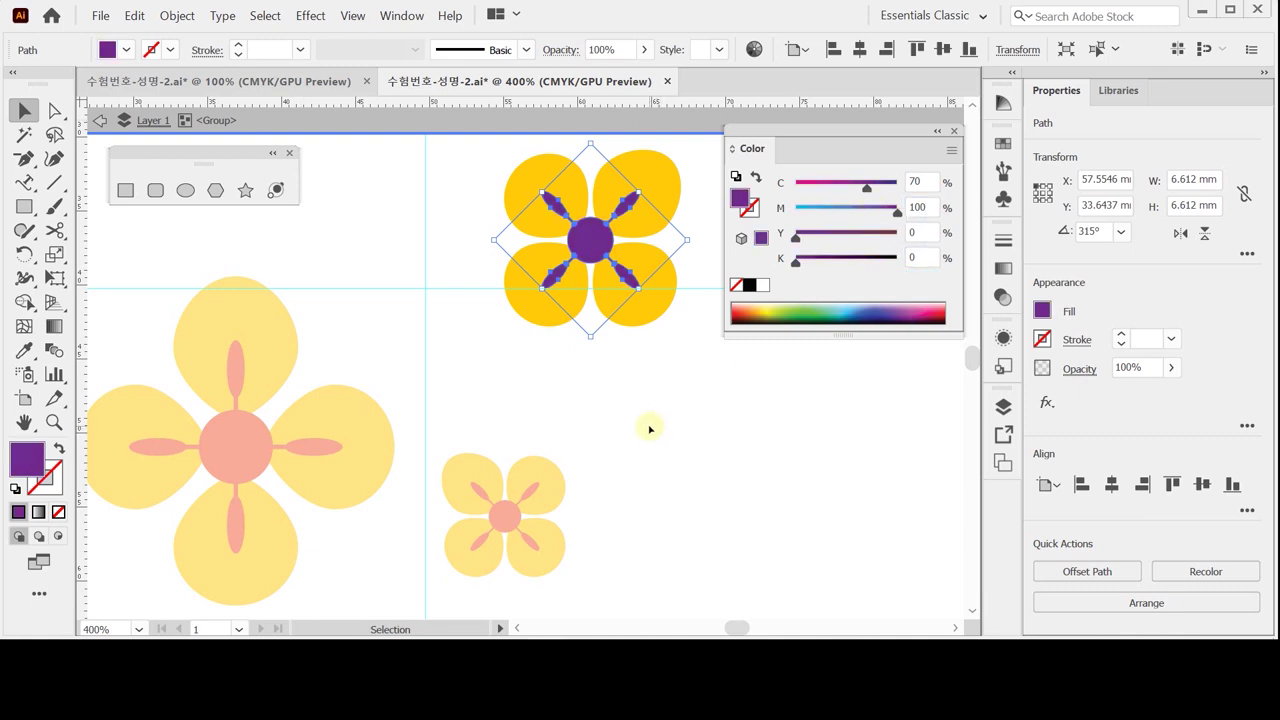
double_click(590, 458)
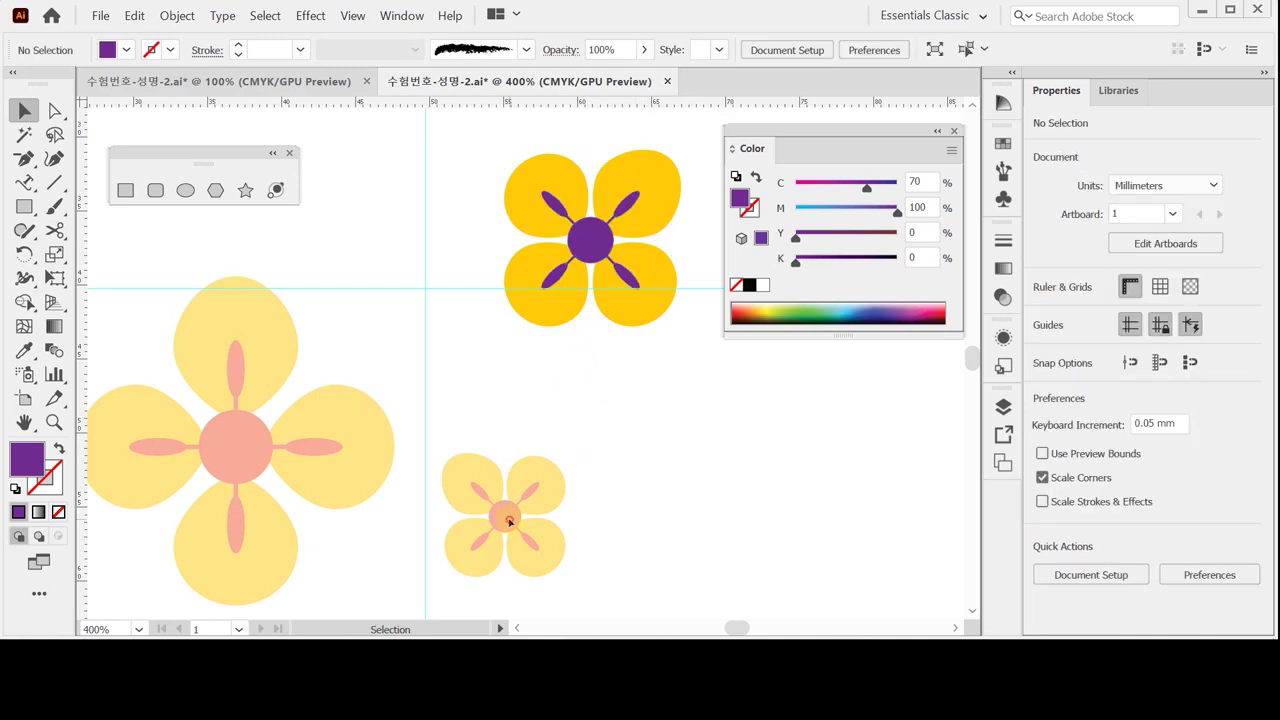
- Recolor the smallest flower's center and stamens, inside its group, to white
left_click(508, 521)
double_click(505, 519)
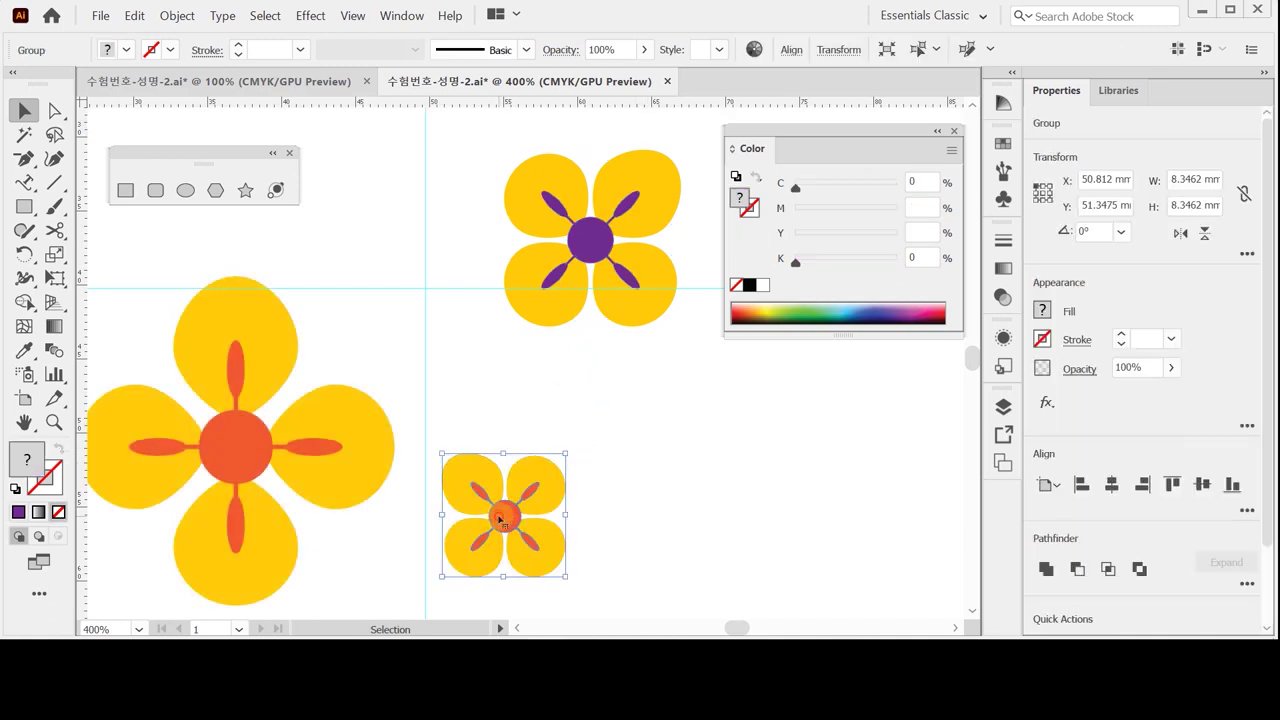
left_click(505, 519)
left_click(762, 285)
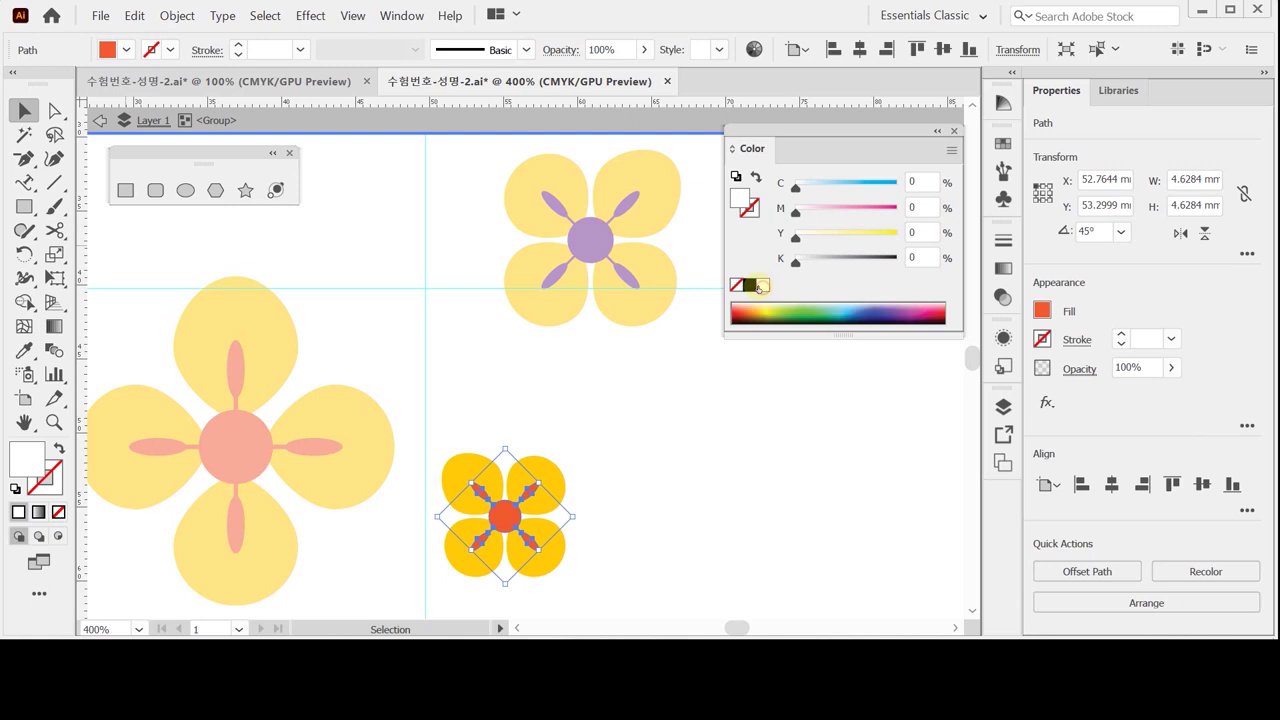
double_click(660, 469)
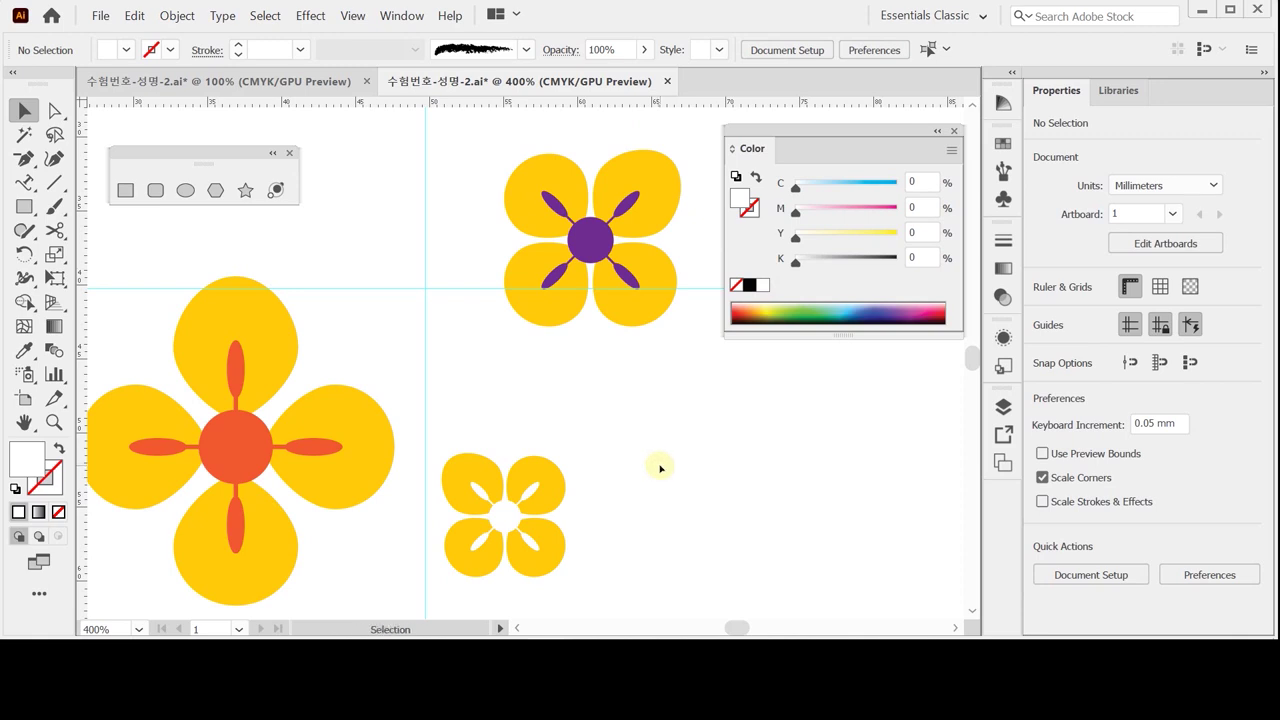
- Show the hidden sun and pale green background artwork, and save the document
left_click(660, 469)
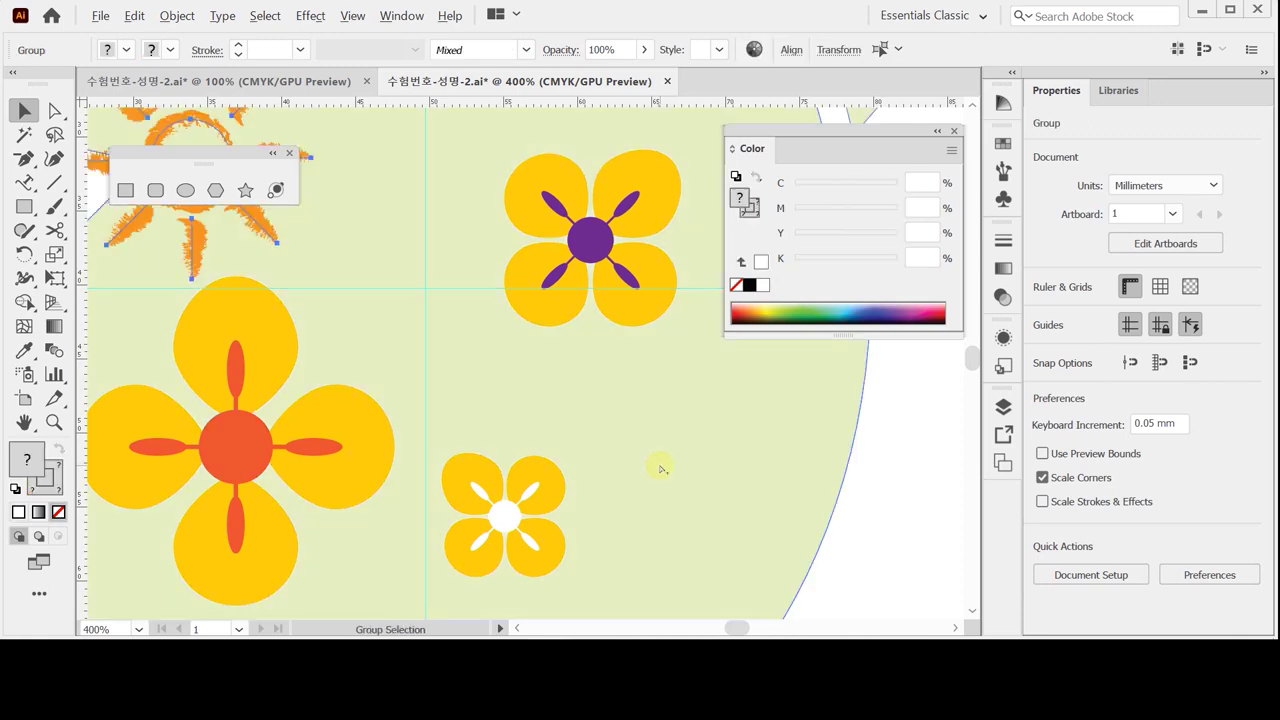
key("ctrl+space")
left_click(529, 493)
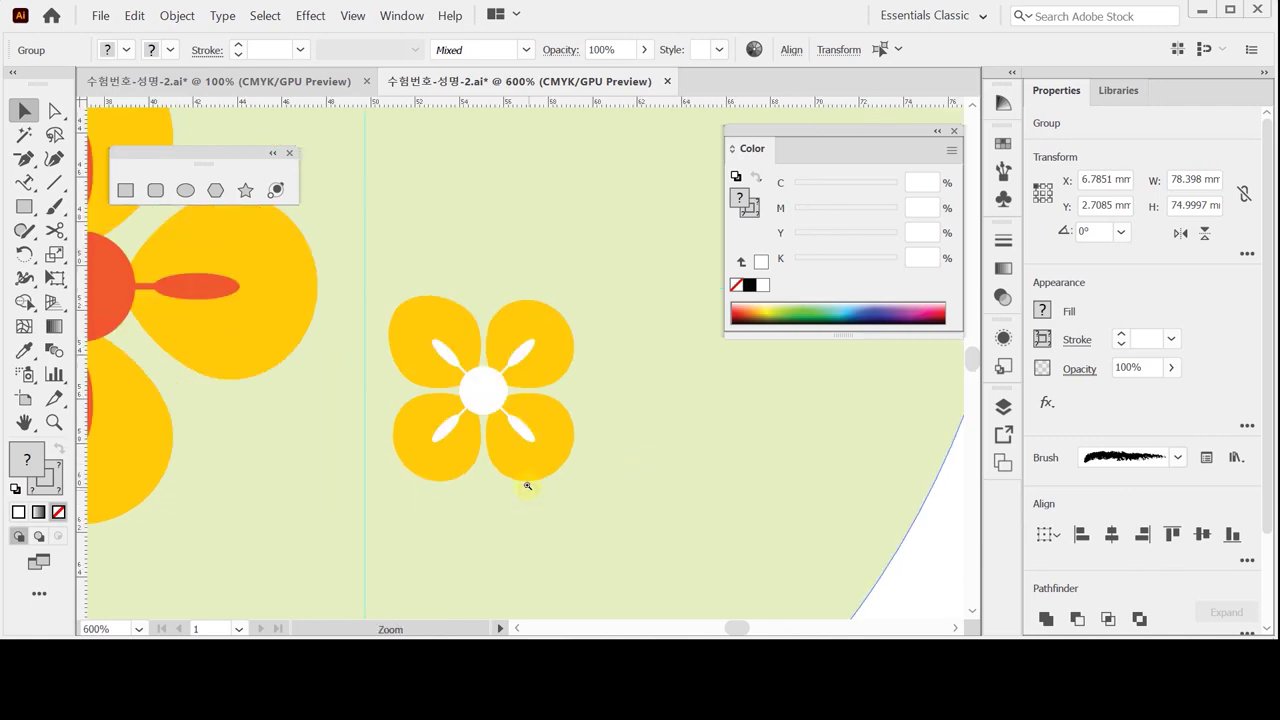
left_click(498, 438, "ctrl+alt")
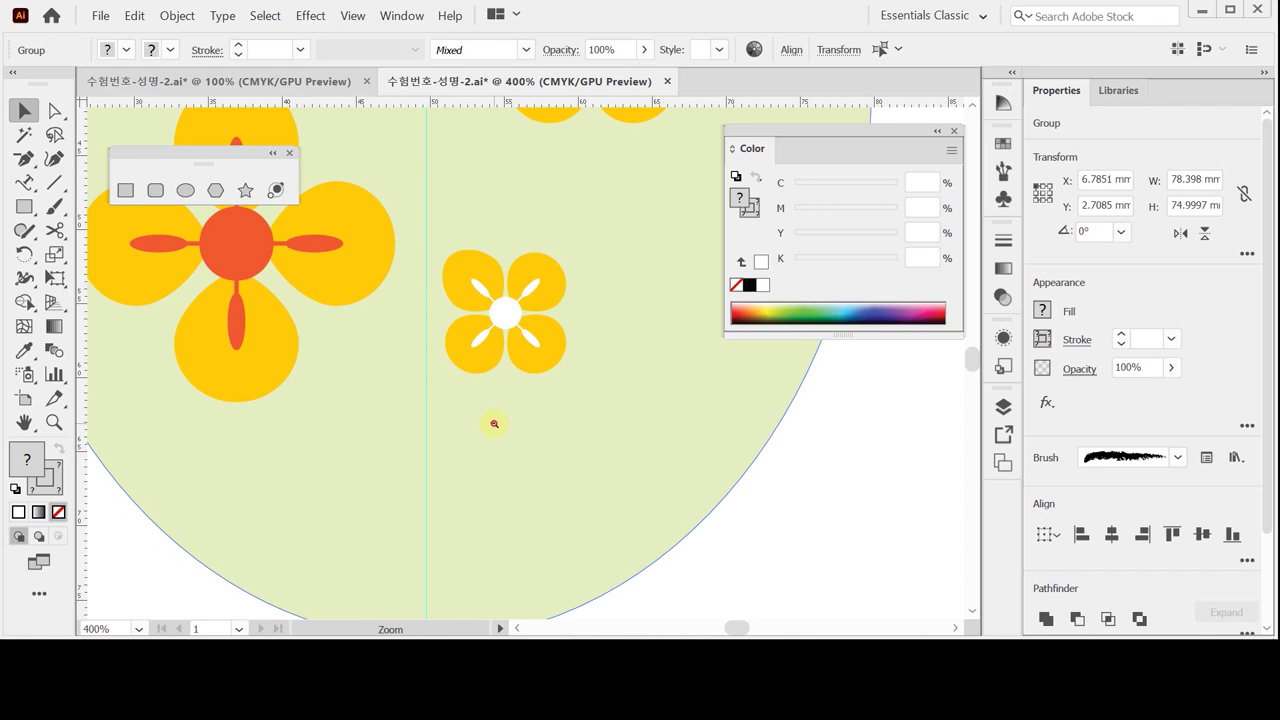
left_click(494, 424, "ctrl+alt")
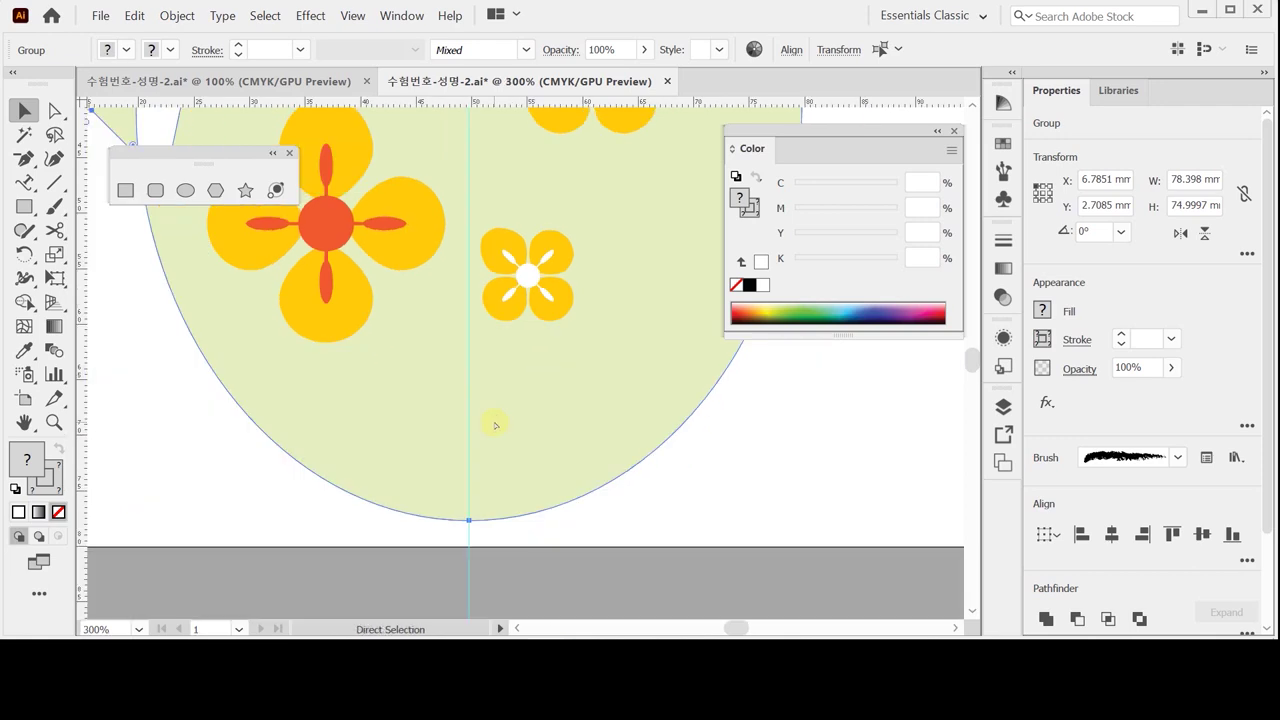
key("ctrl+s")
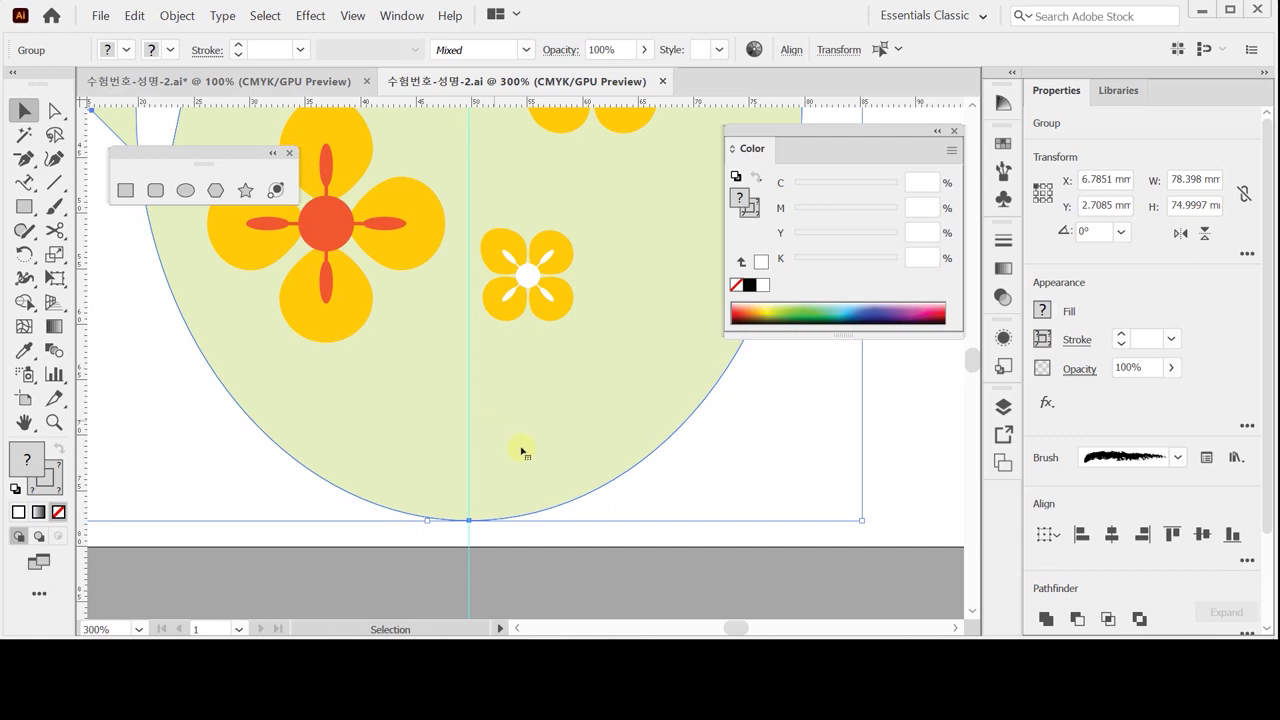
left_click(714, 509)
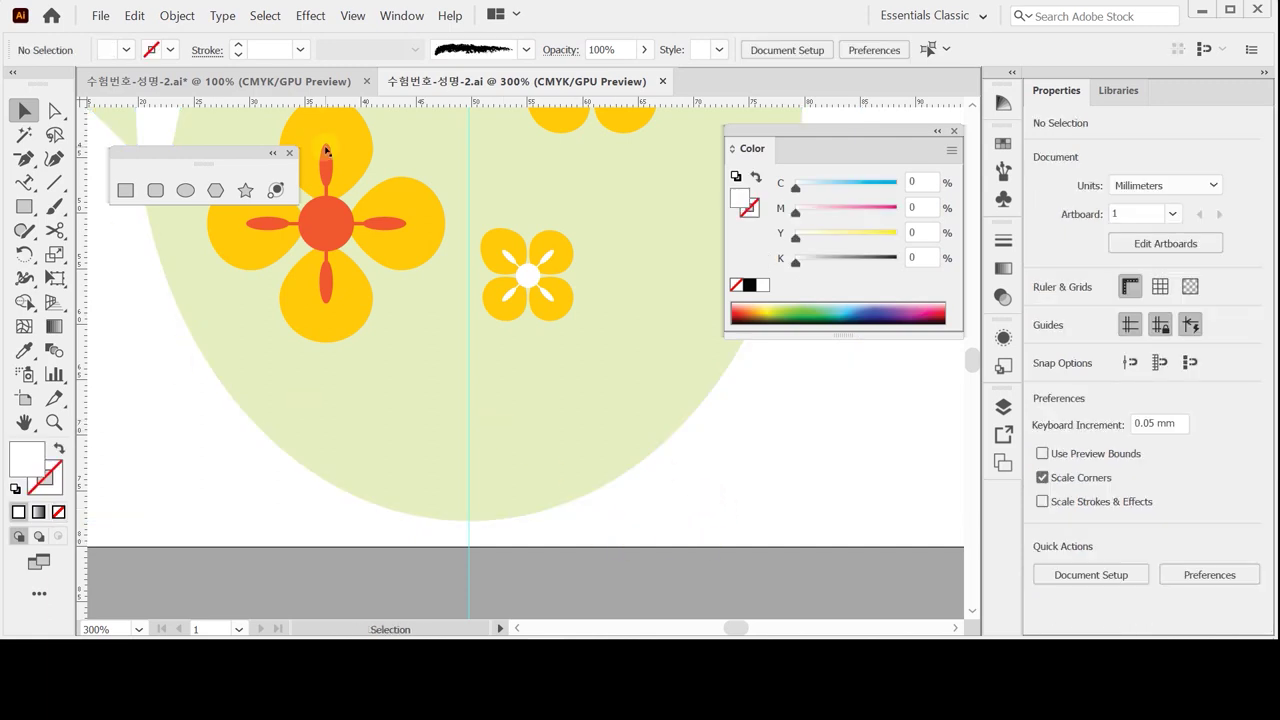
- Load the Decorative_Banners and Seals brush library and choose the light green Banner 4 brush
left_click(526, 50)
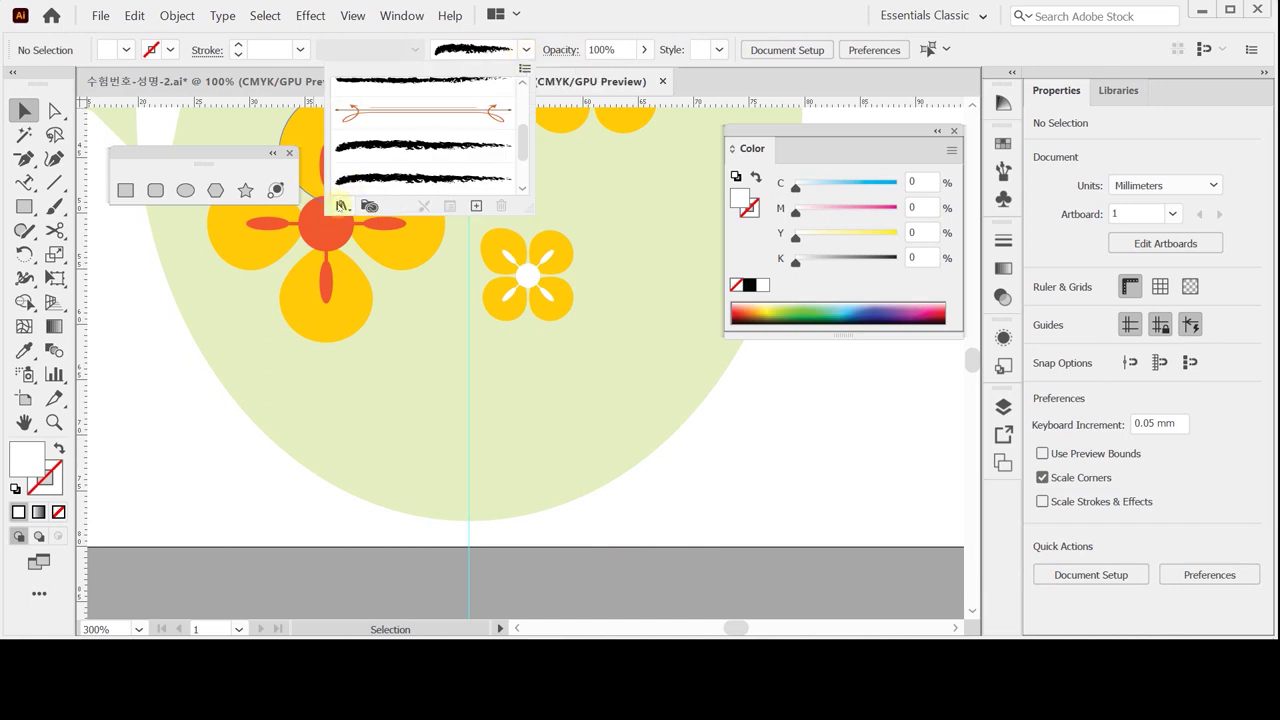
left_click(341, 206)
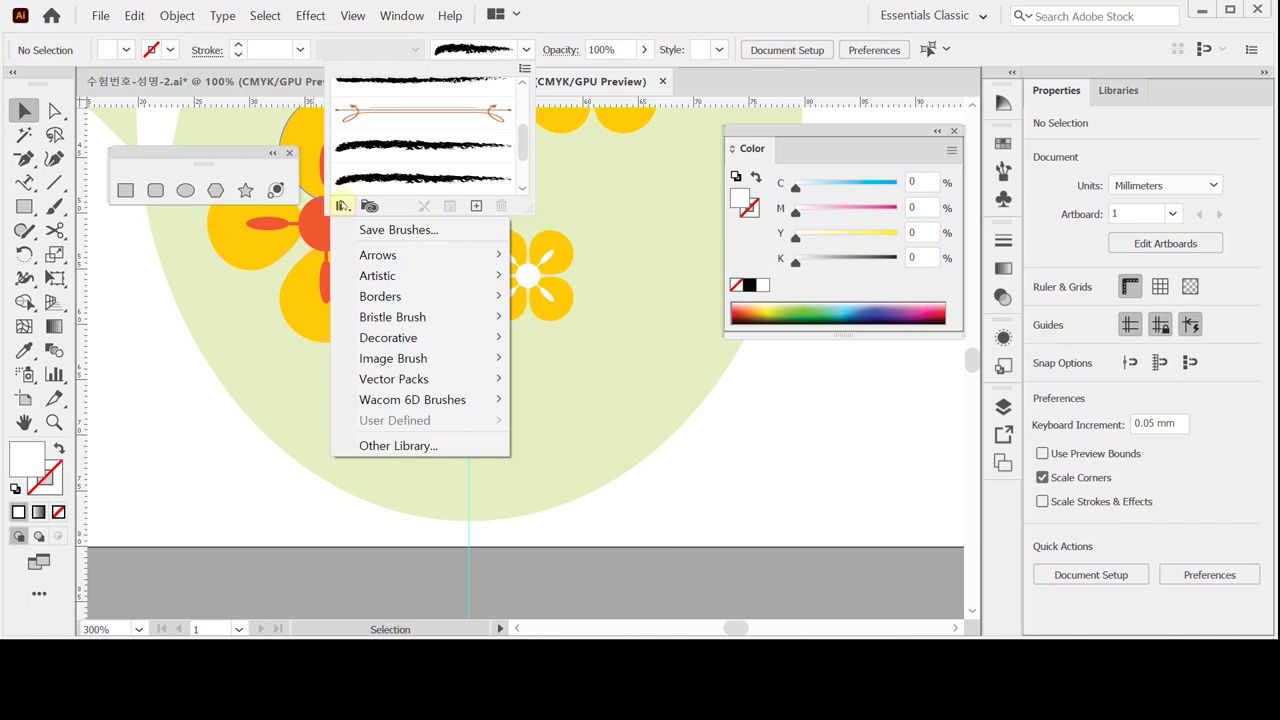
mouse_move(443, 337)
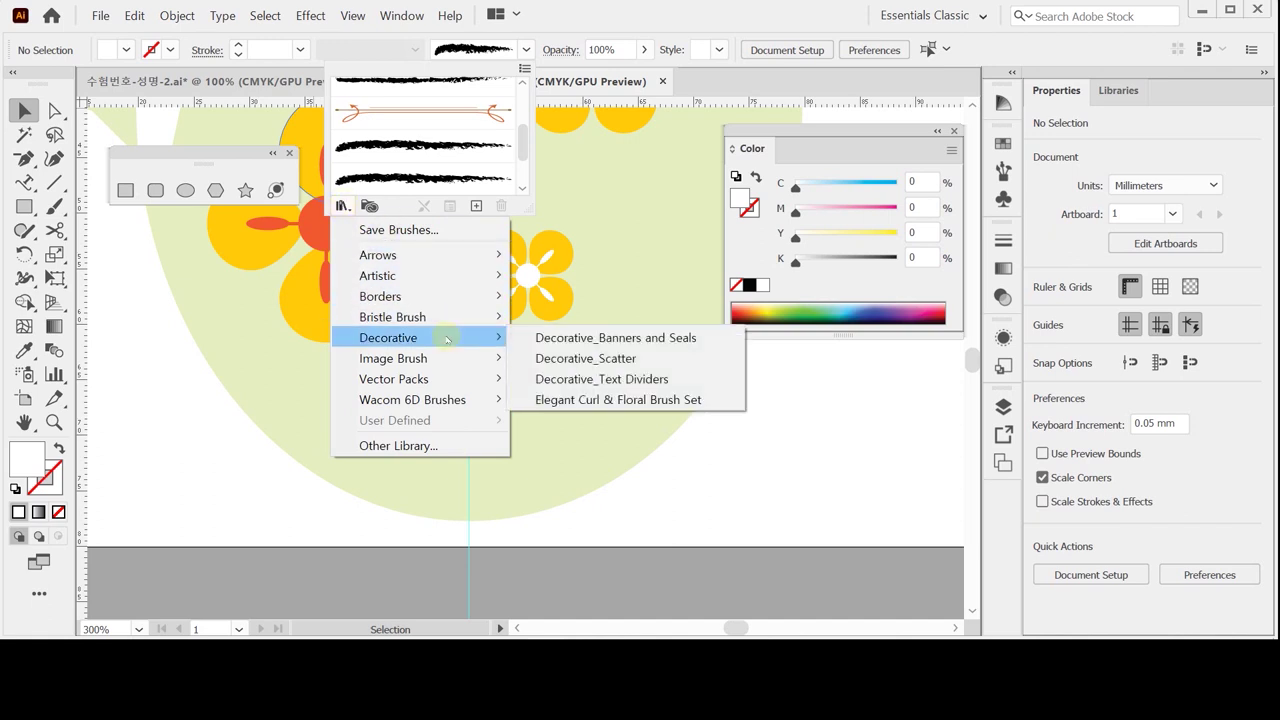
left_click(581, 341)
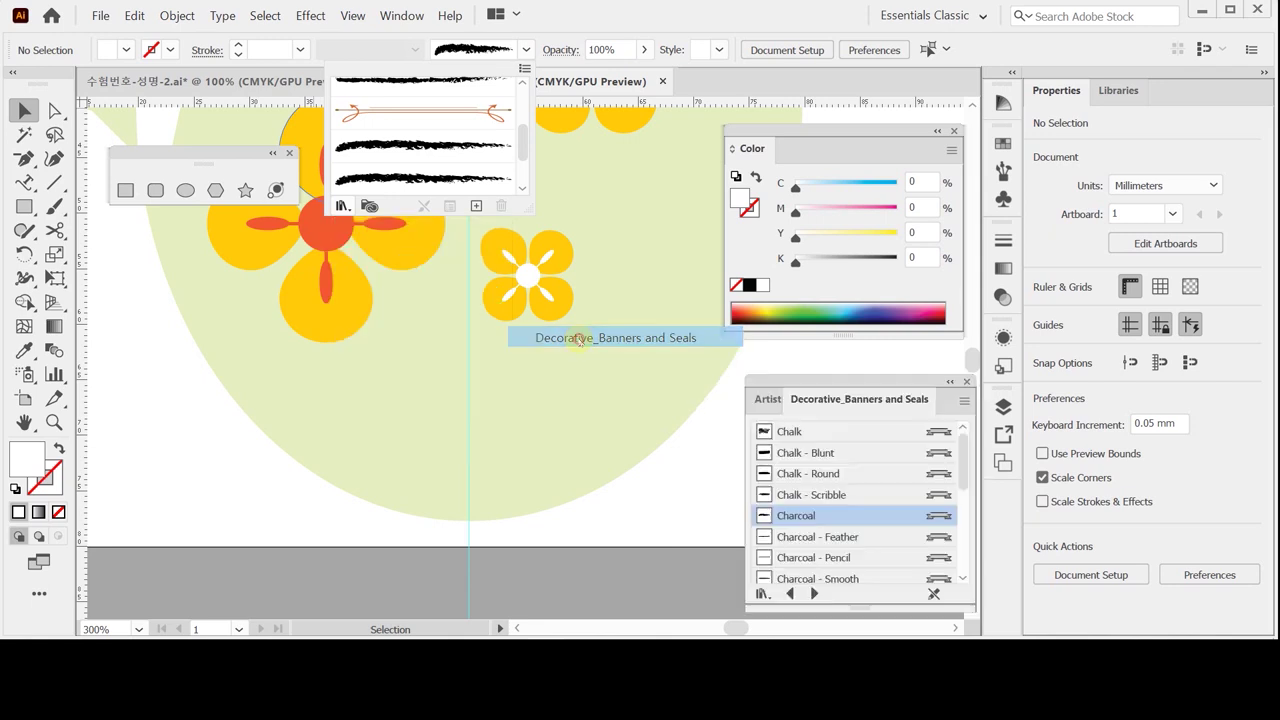
left_click(790, 360)
left_click_drag(797, 381, 777, 348)
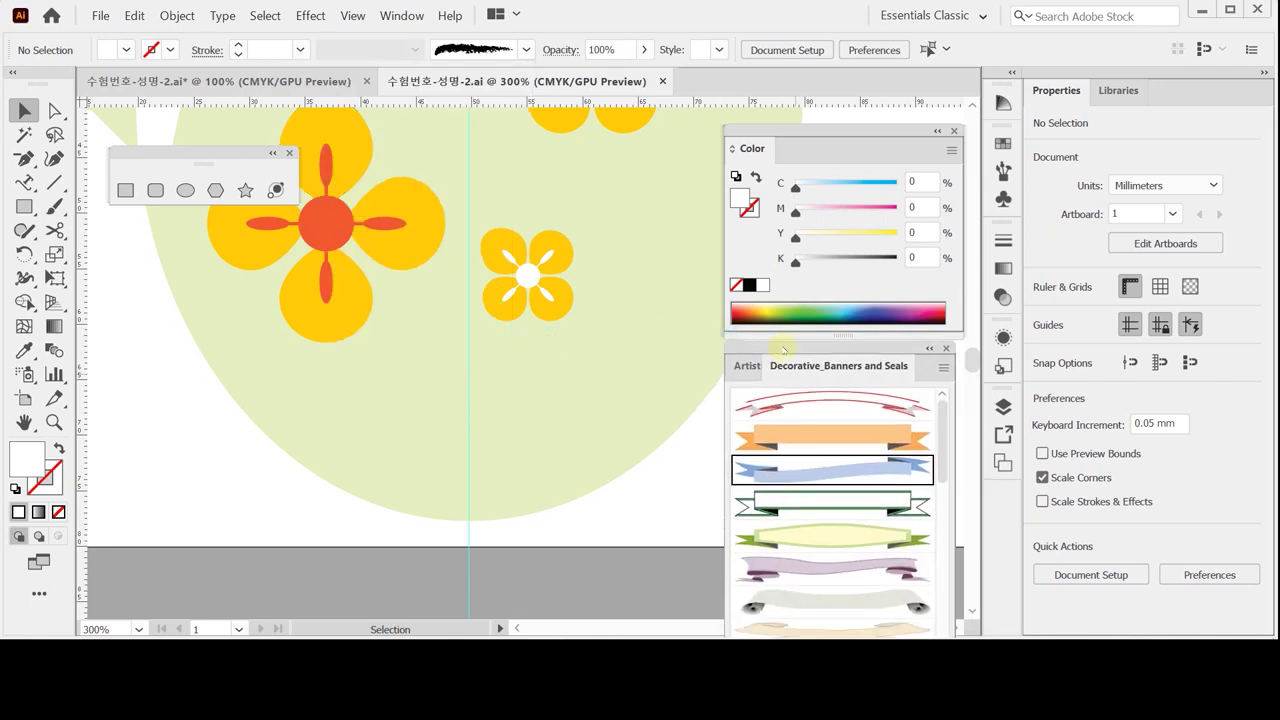
left_click(840, 545)
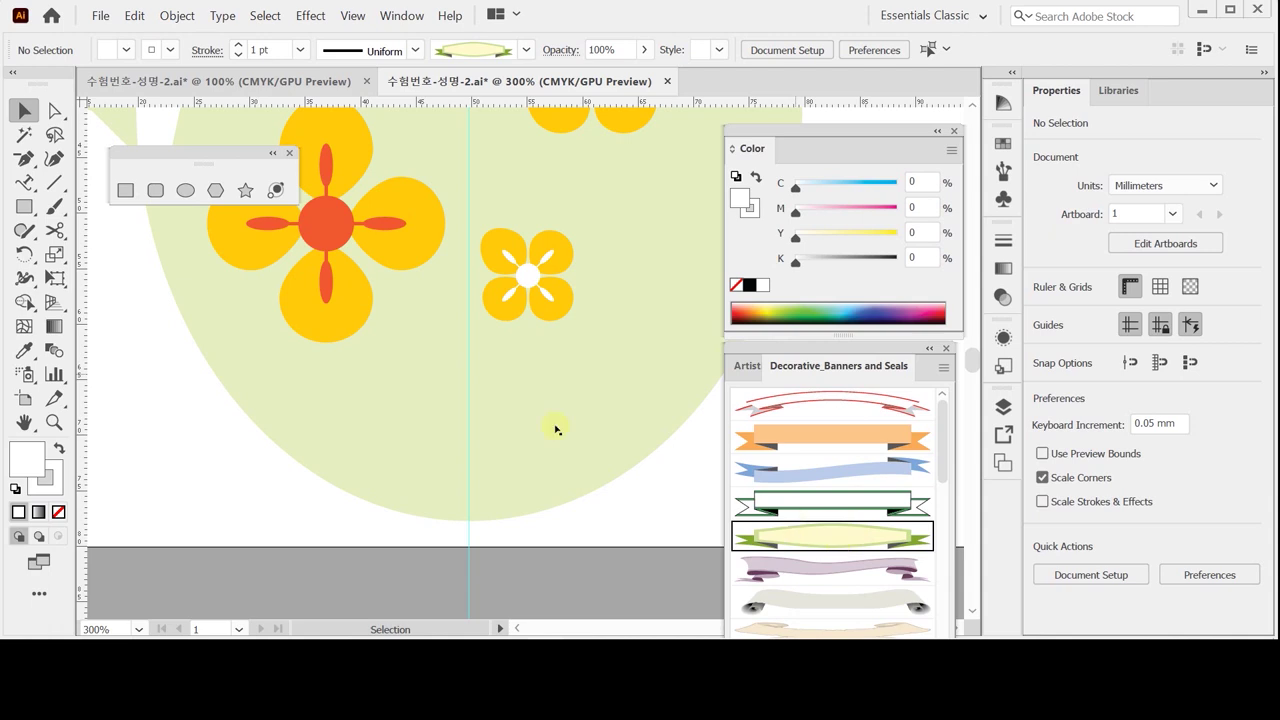
- Try the Banner 4 brush on a horizontal line about 85 mm long, drawn left to right across the ellipse's lower part
key("ctrl+space")
left_click_drag(498, 455, 418, 441)
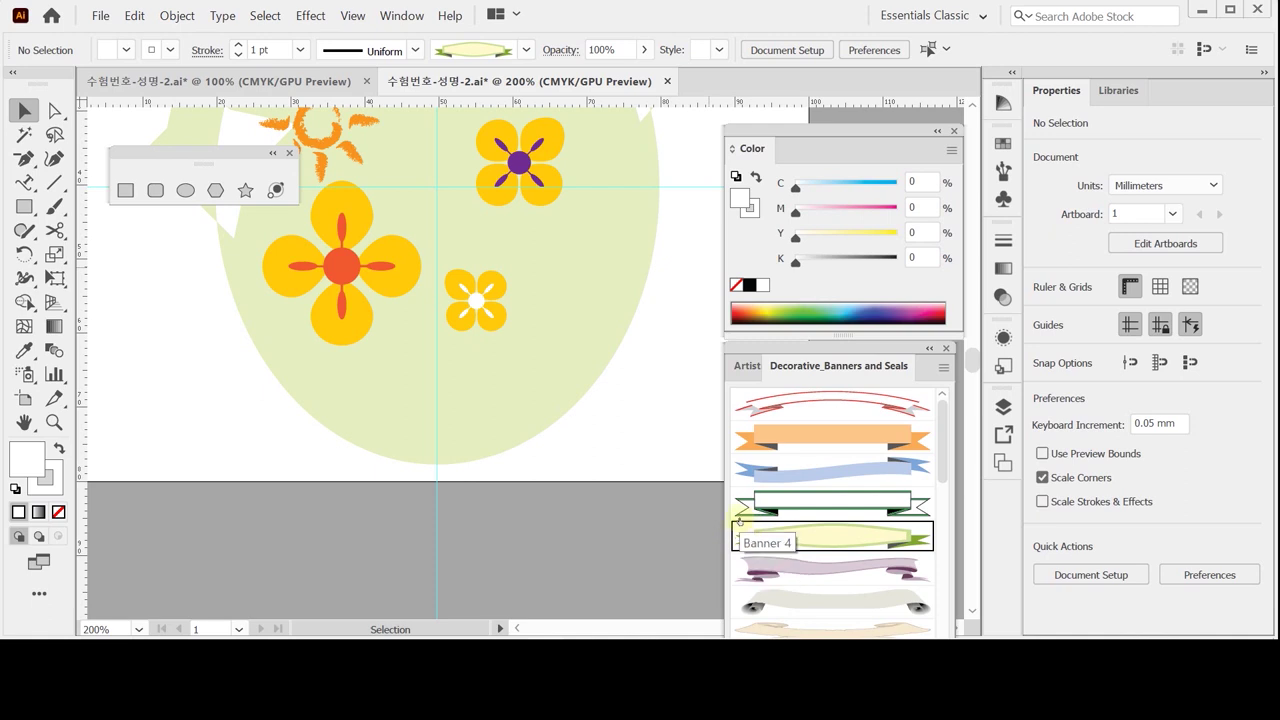
left_click(54, 182)
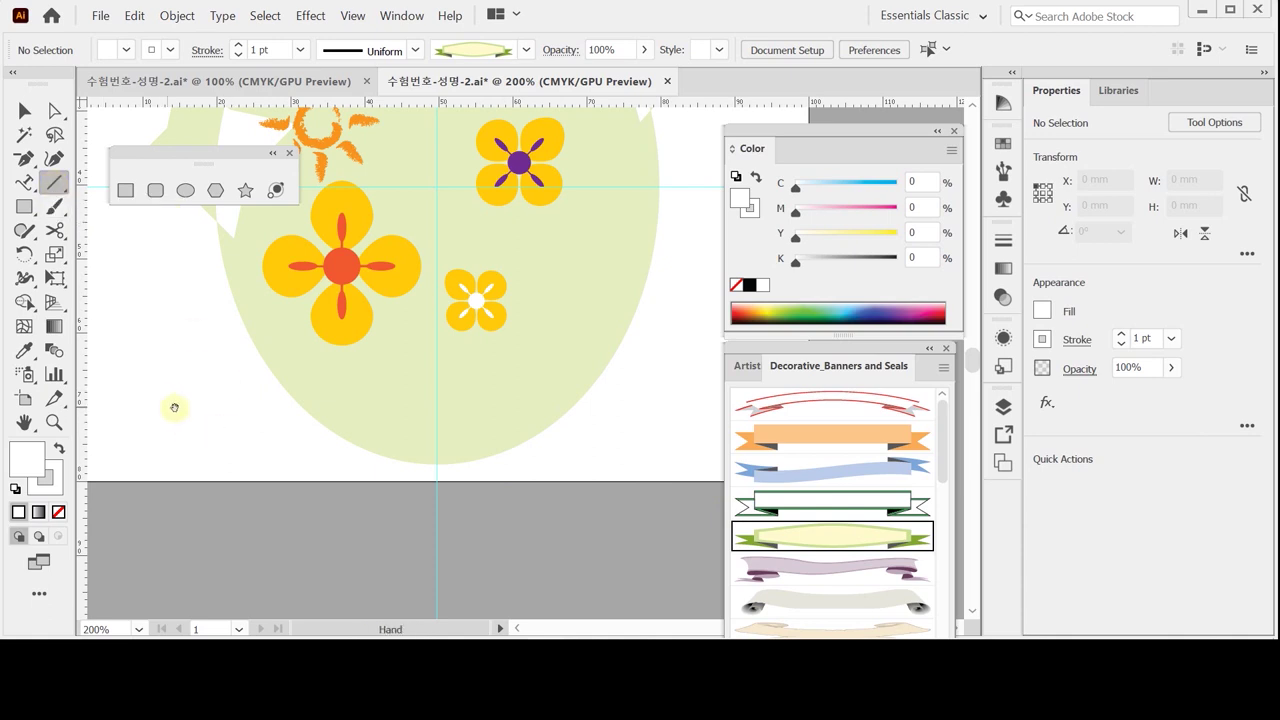
key("ctrl+minus")
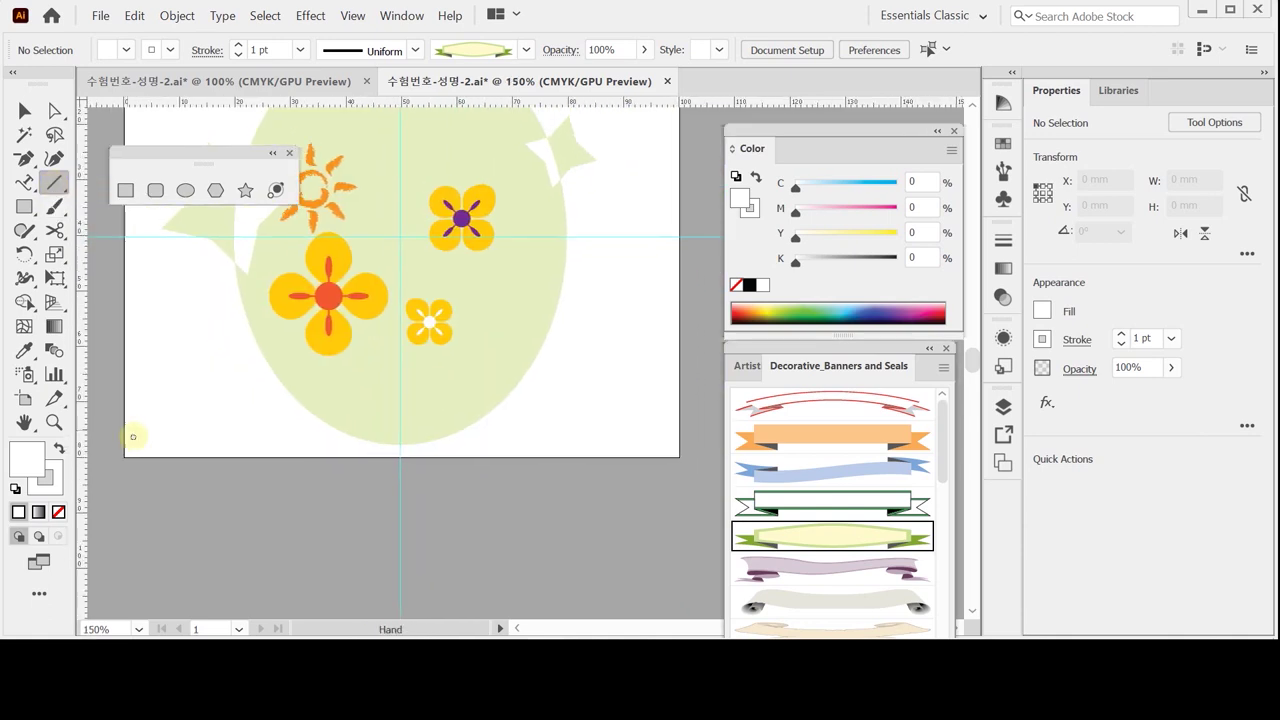
left_click_drag(175, 415, 647, 426)
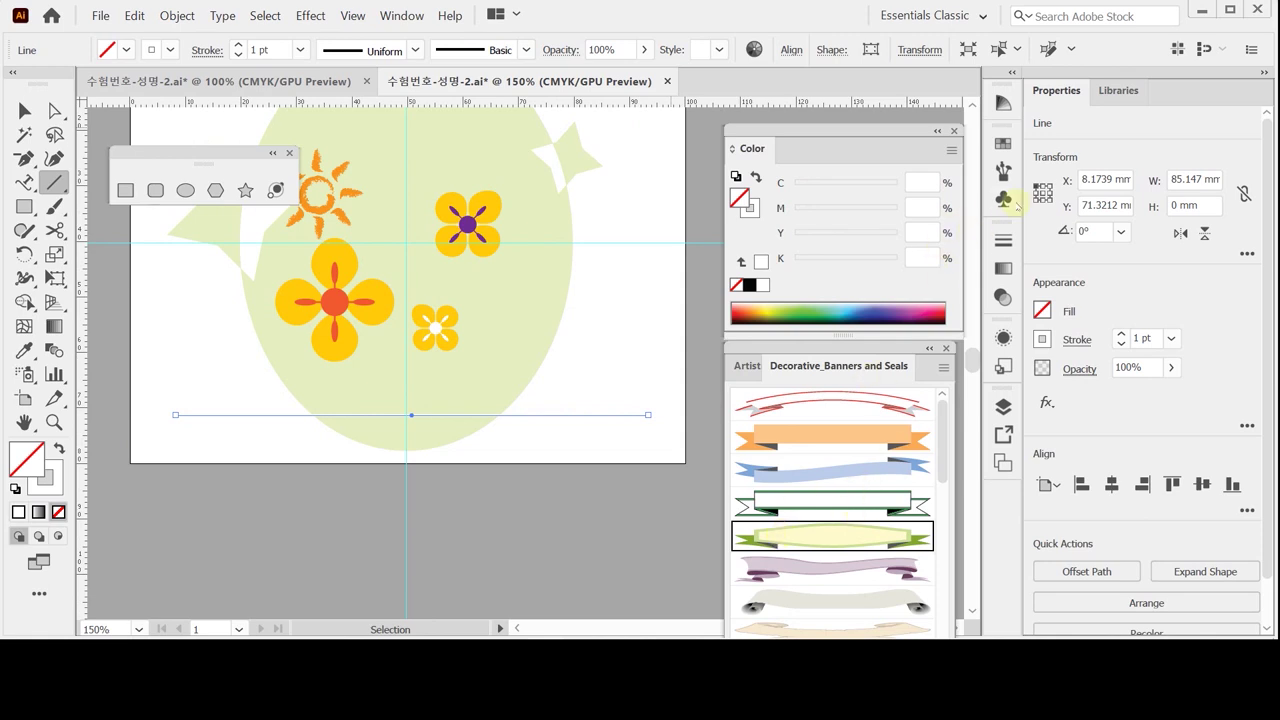
left_click(1008, 199)
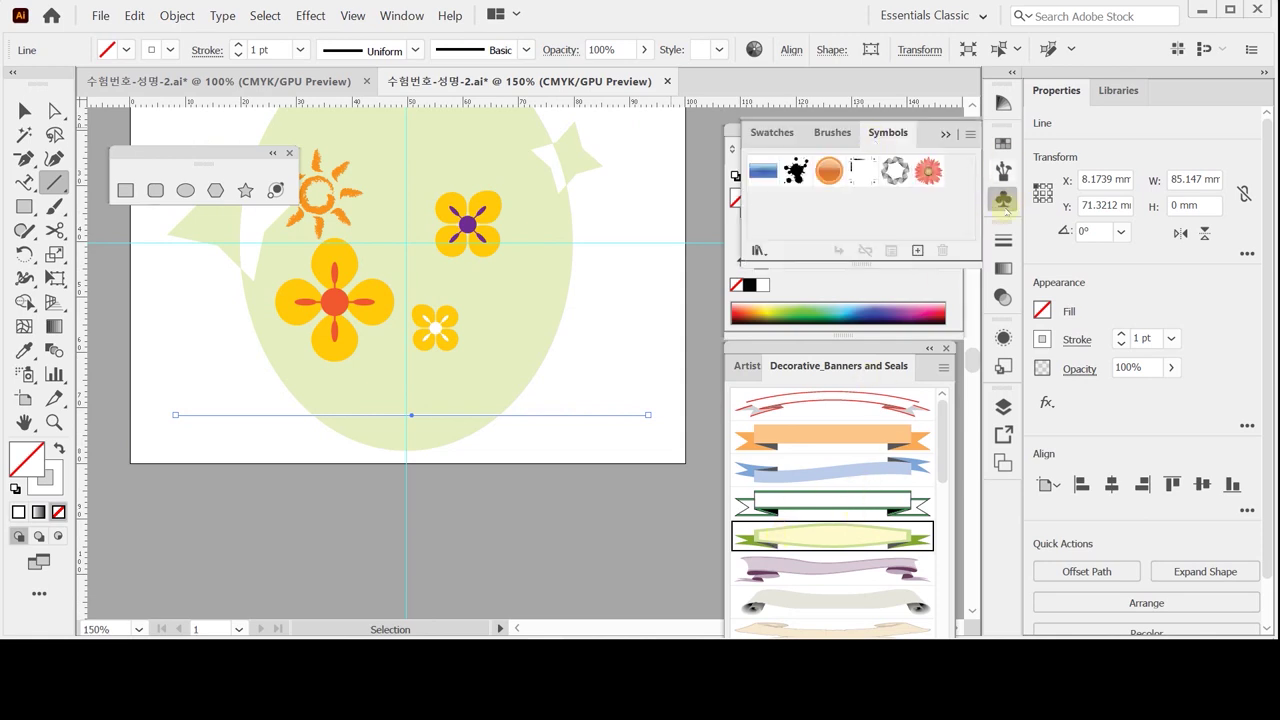
left_click(1003, 172)
left_click(852, 231)
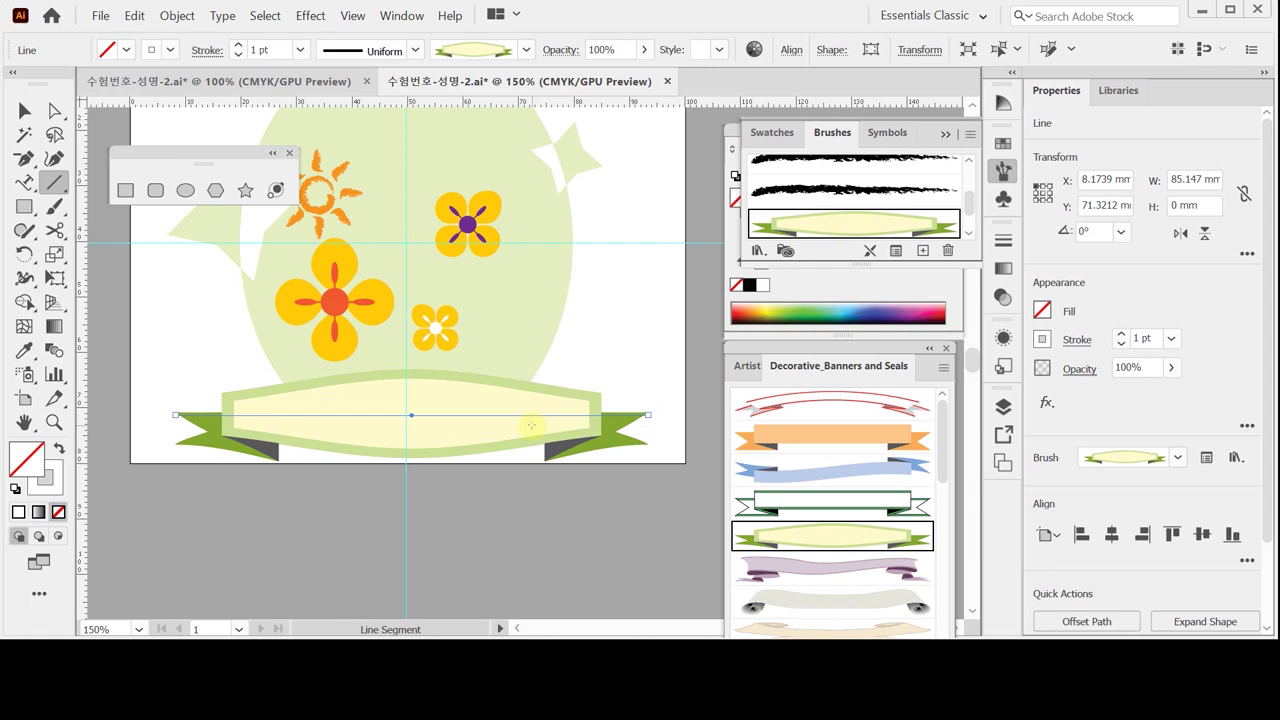
key("Delete")
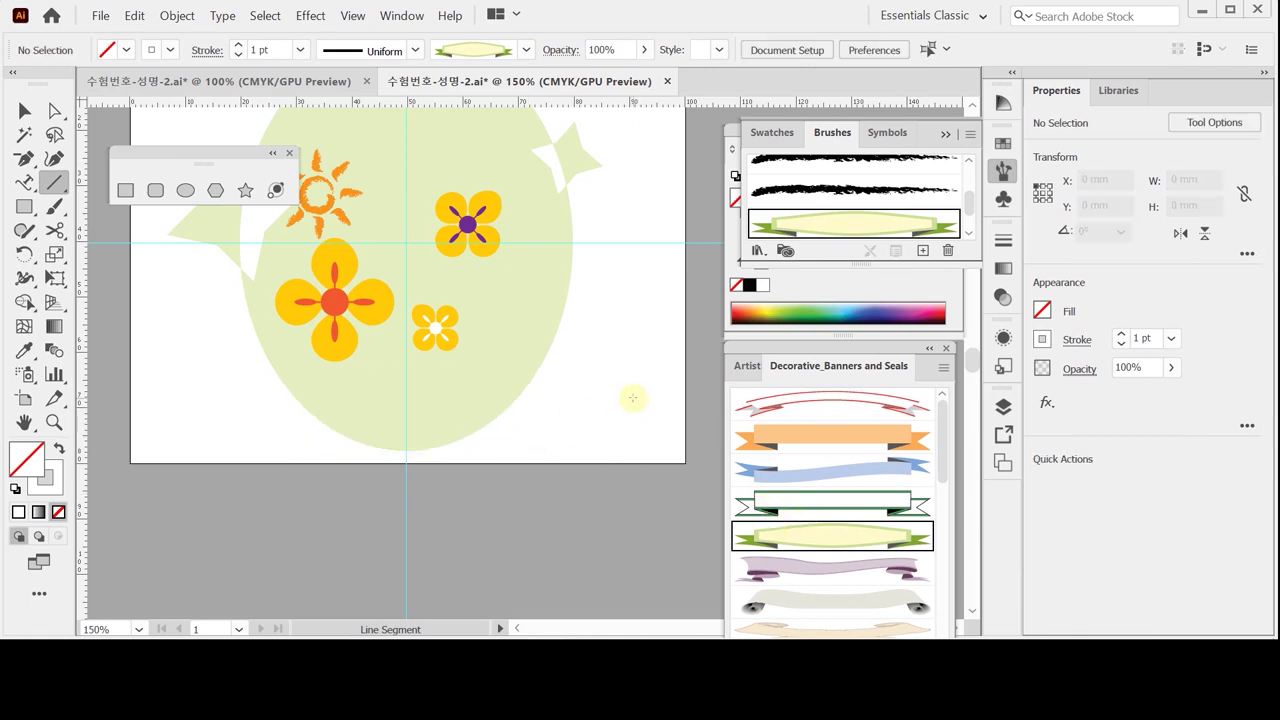
- Draw a horizontal line about 92 mm long from right to left below the flowers with the Banner 4 brush, centered on the vertical guide
left_click_drag(641, 396, 133, 396)
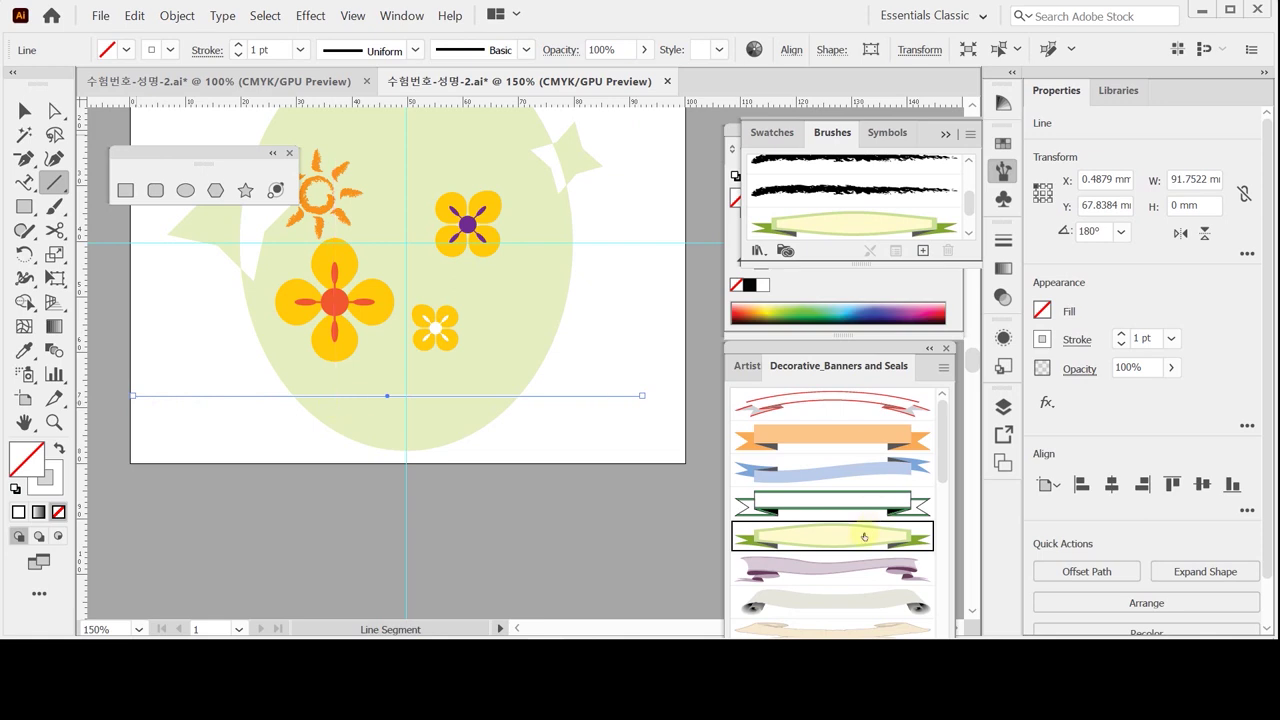
left_click(835, 233)
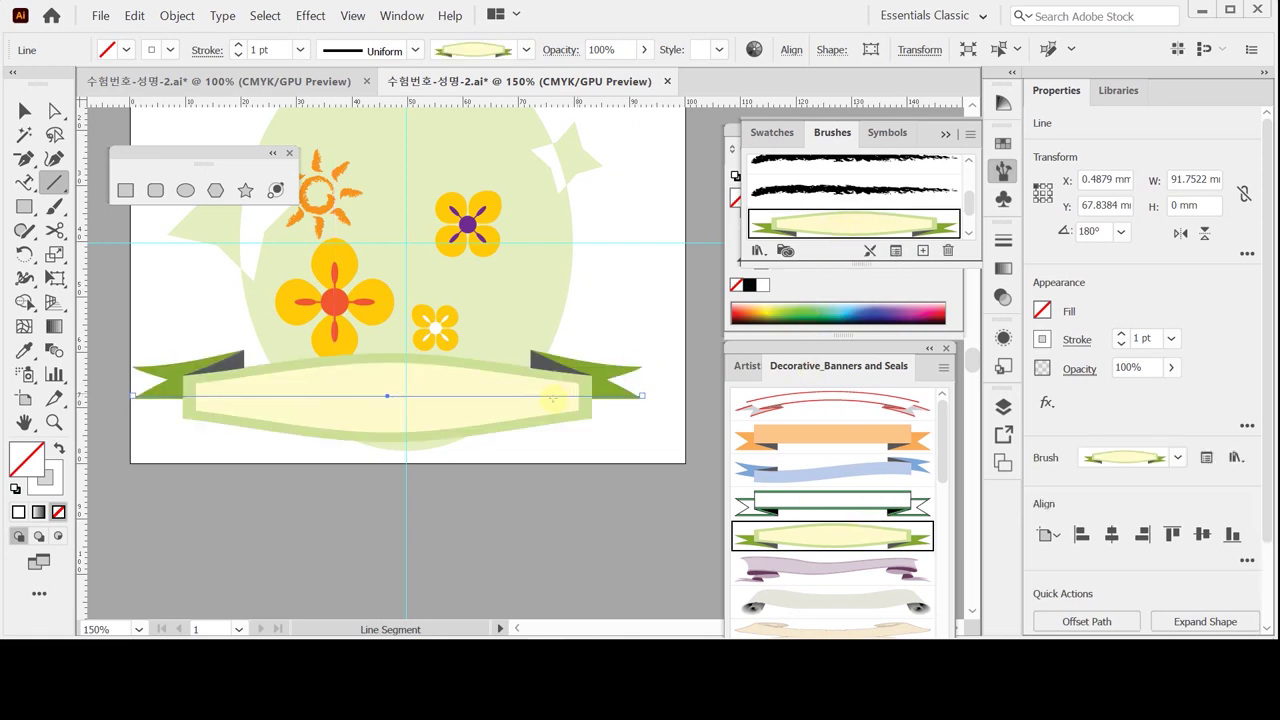
left_click_drag(541, 407, 566, 381)
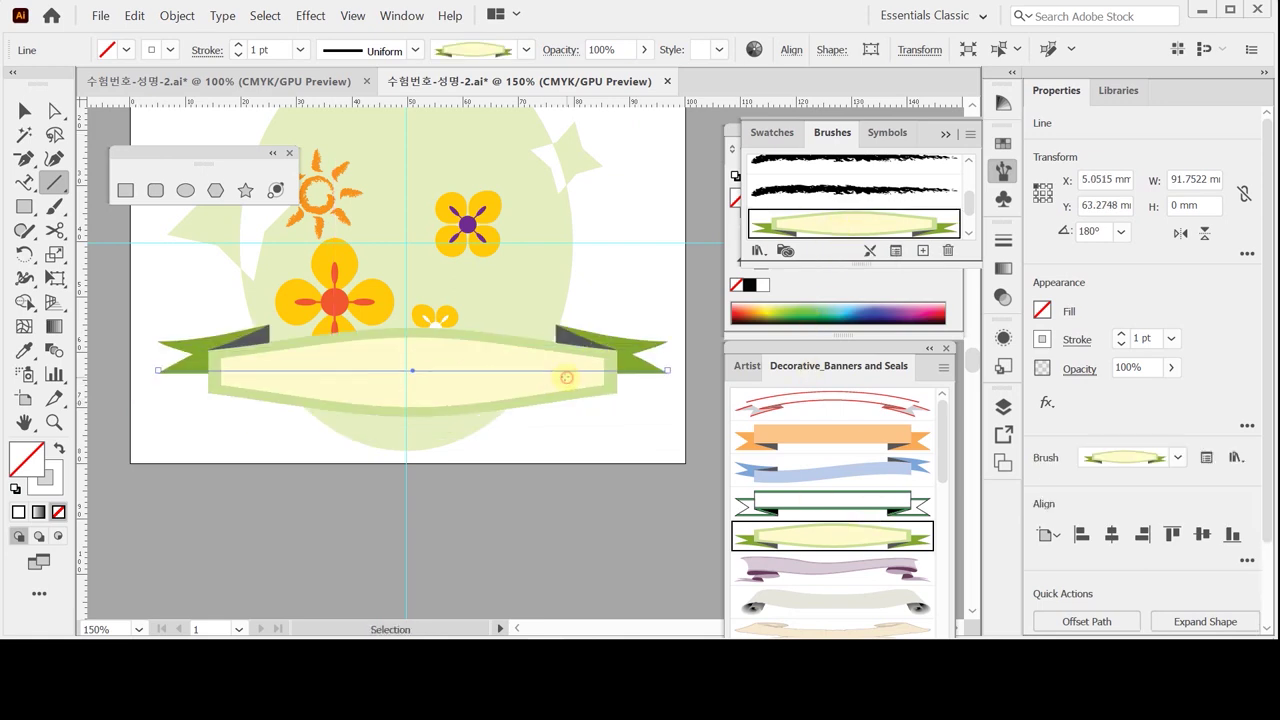
left_click_drag(563, 380, 560, 398)
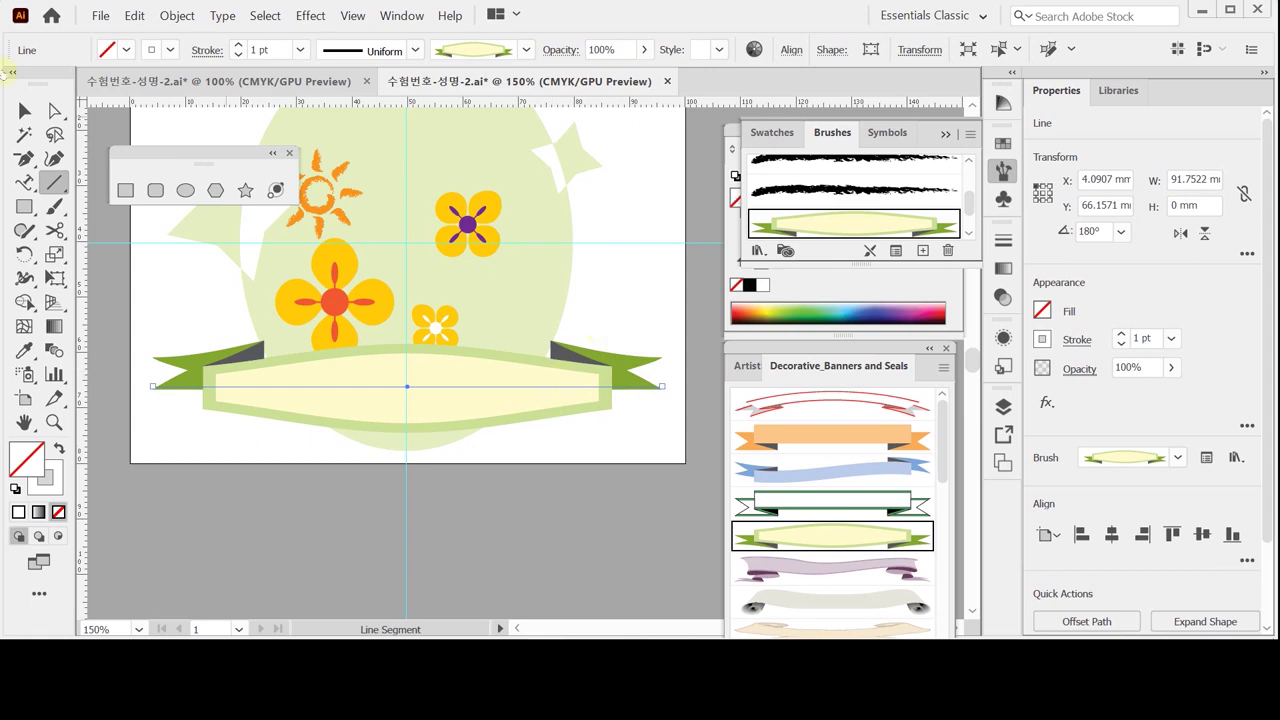
left_click(54, 110)
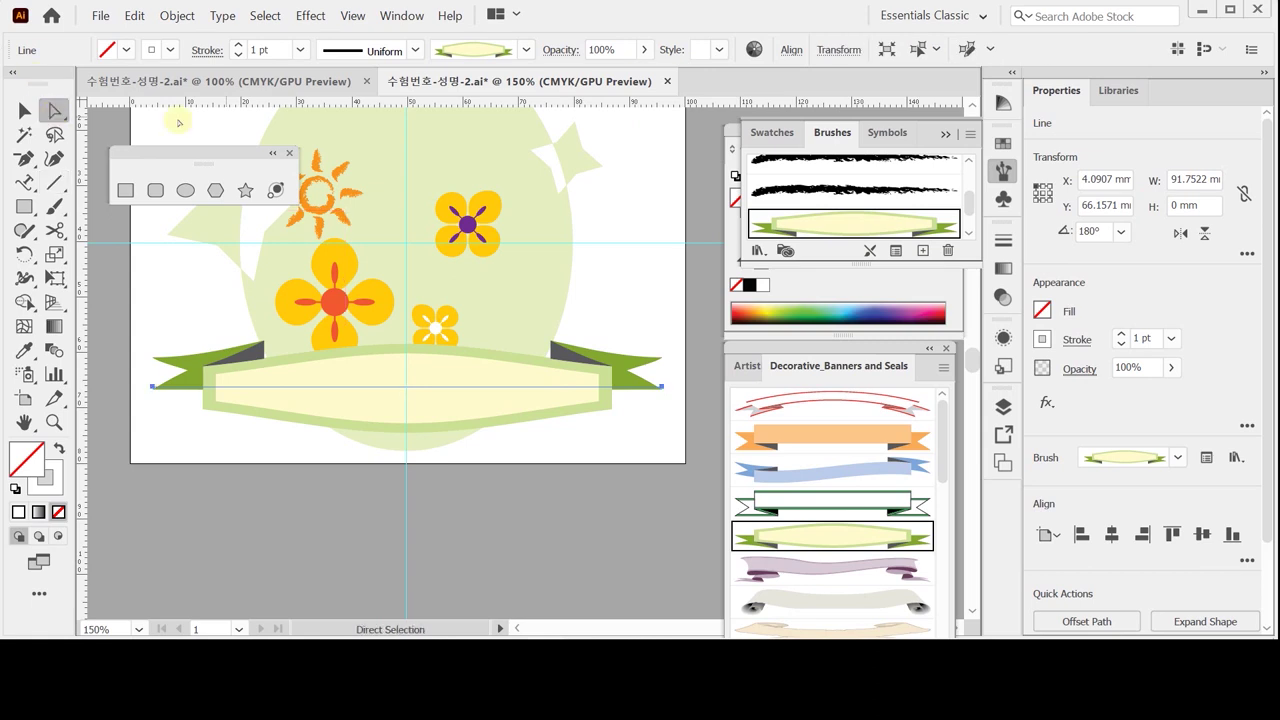
- Try extending the right end of the ribbon's line outward, and undo it
left_click(662, 387)
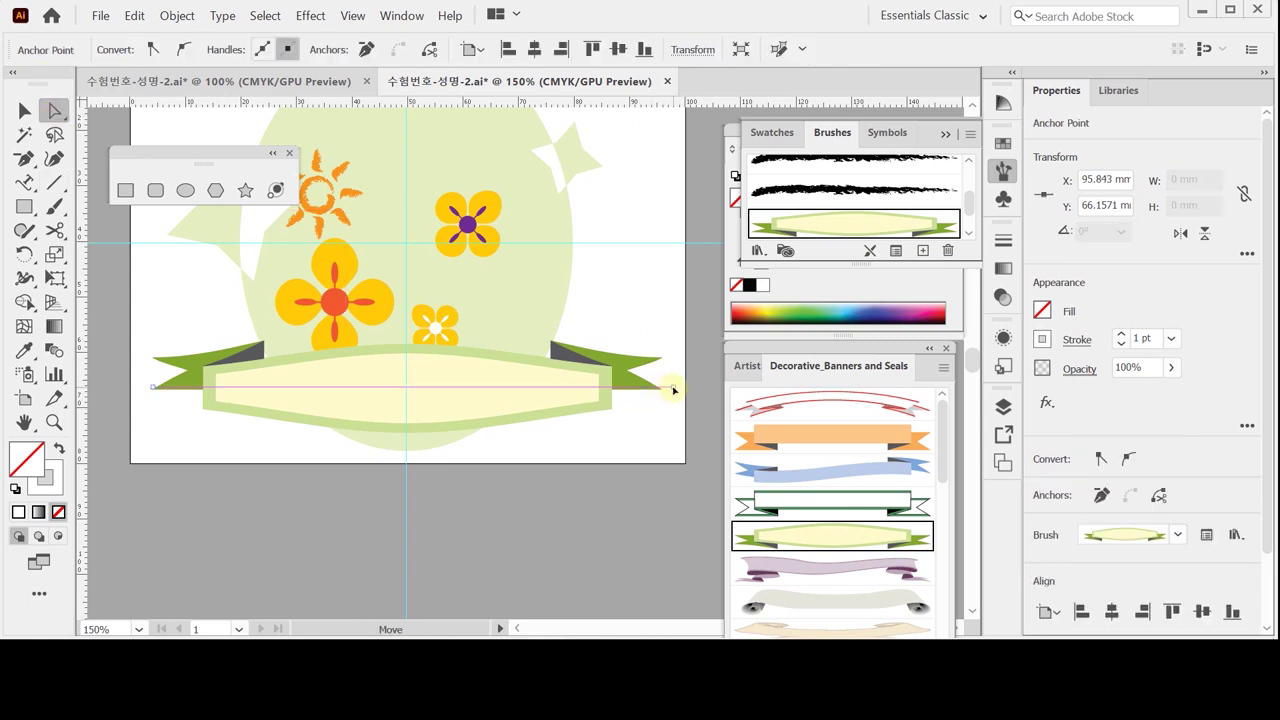
left_click_drag(673, 389, 673, 389)
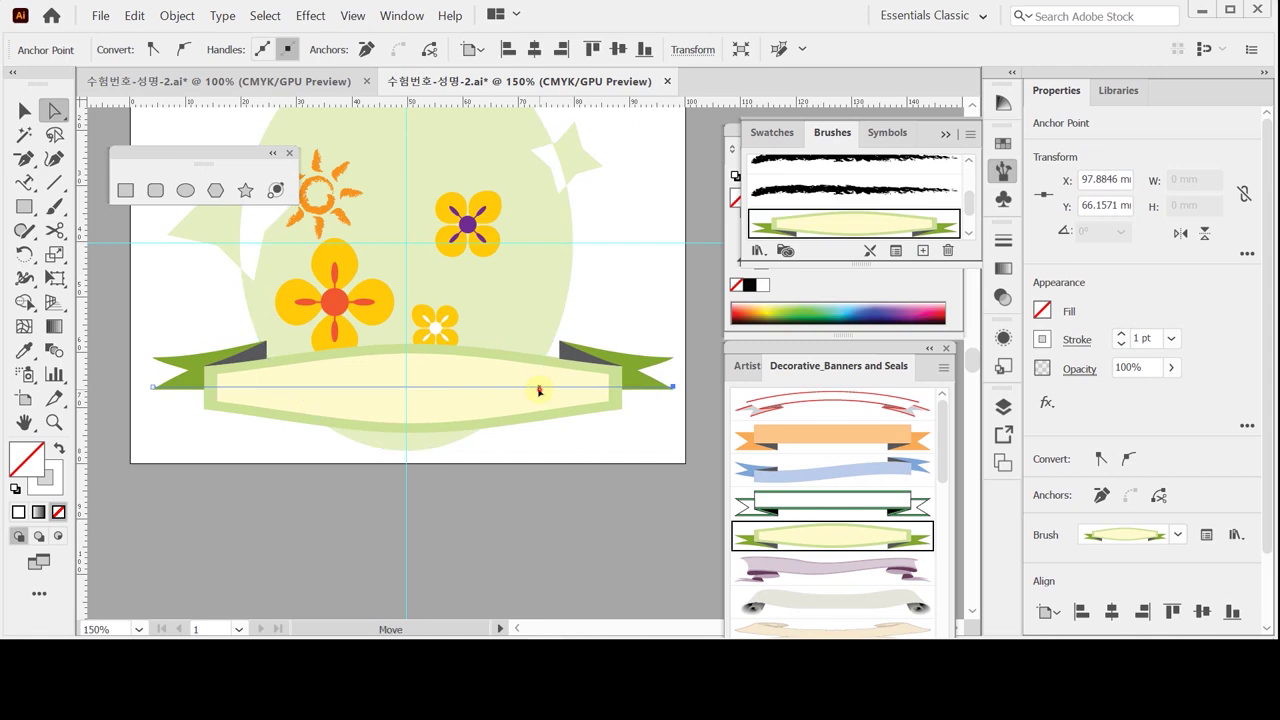
key("ctrl+z")
- Shift the ribbon slightly left and shorten its line at the right end to about 92.5 mm
left_click_drag(531, 390, 531, 390)
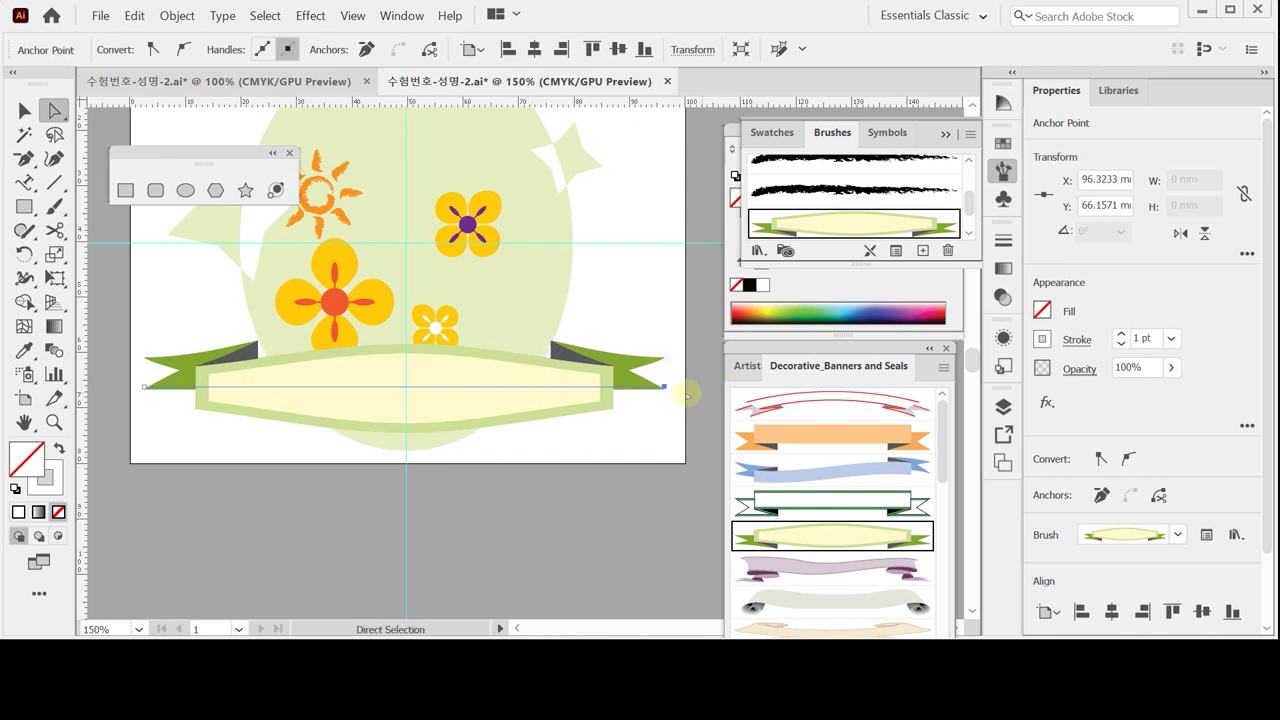
left_click_drag(664, 385, 656, 386)
left_click(552, 391)
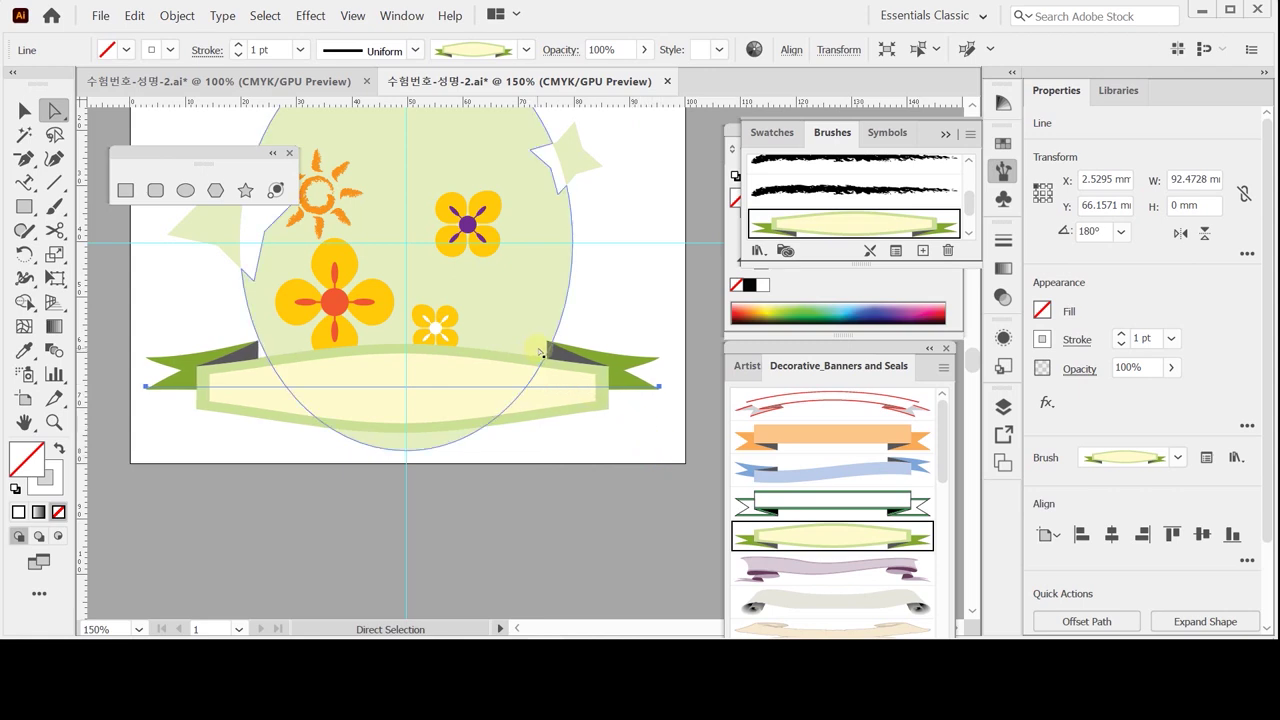
- Nudge the ribbon right toward the vertical guide, save the document and hide the brush list
key("Right")
key("Right")
key("ctrl")
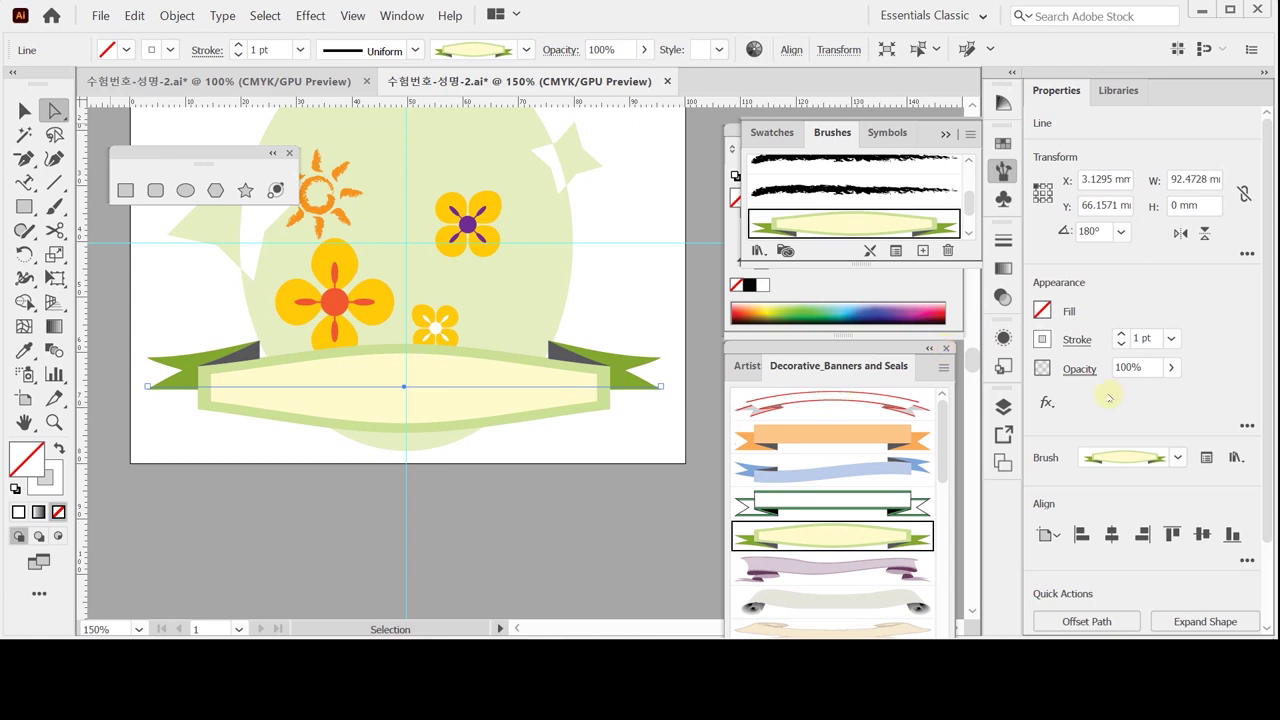
key("ctrl+s")
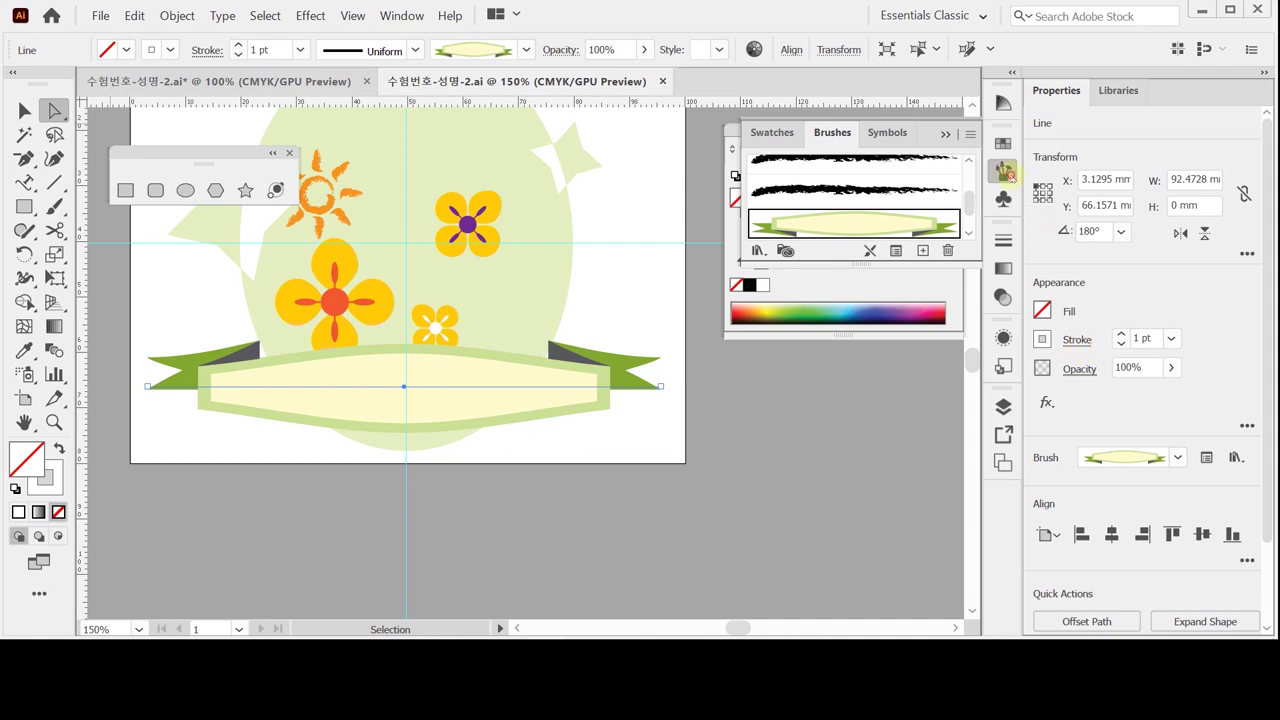
left_click(1006, 172)
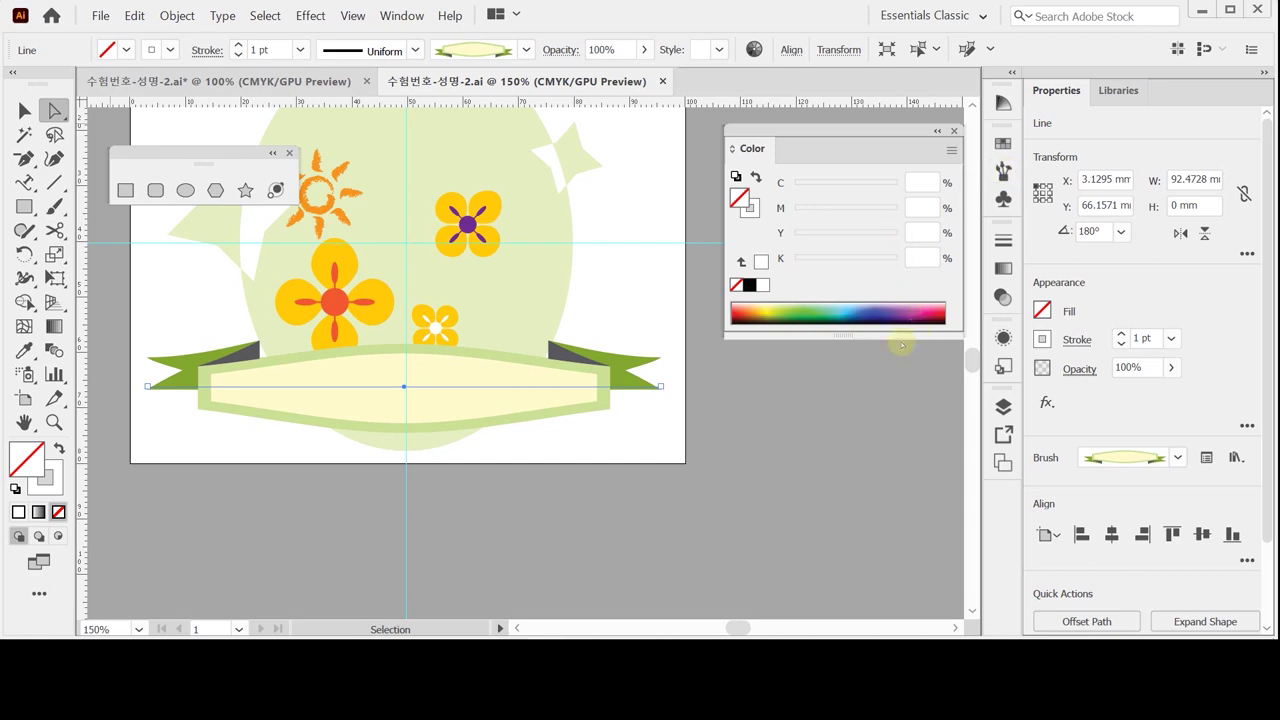
- Deselect the ribbon and set a pink stroke of about M 86%, Y 7% for the Pen tool
left_click(343, 386)
left_click_drag(24, 158, 84, 158)
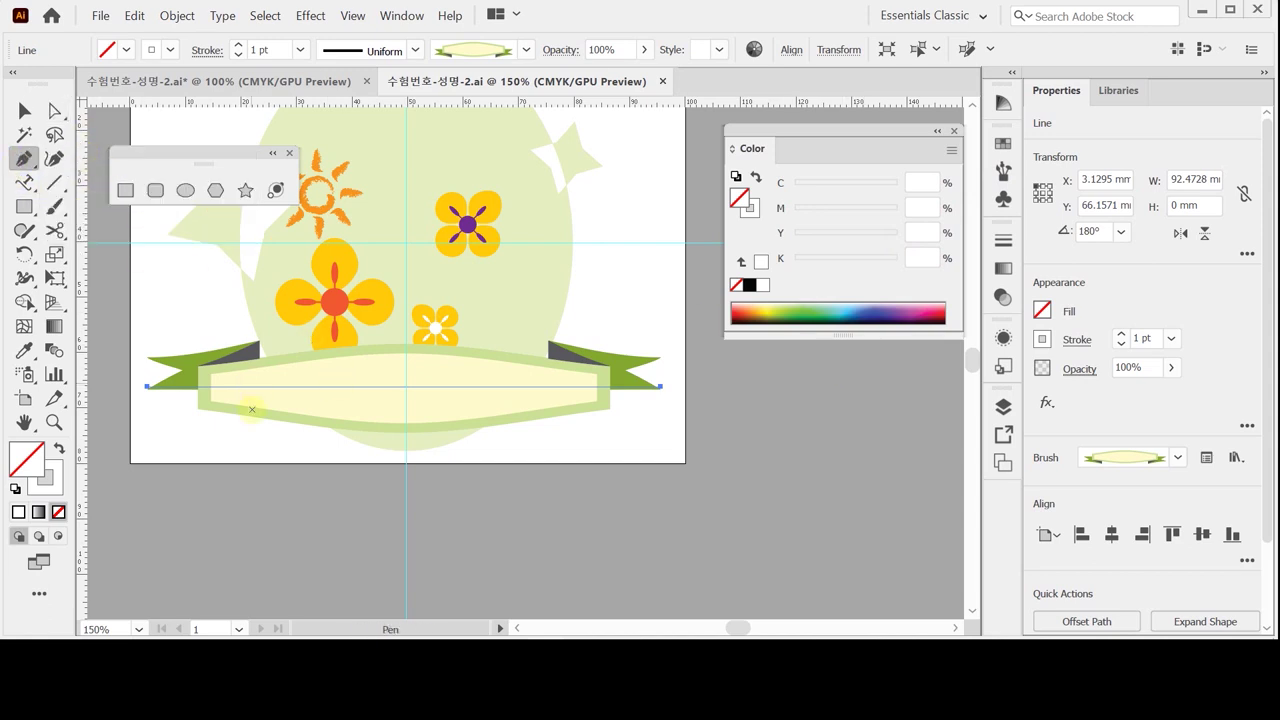
key("ctrl+shift+a")
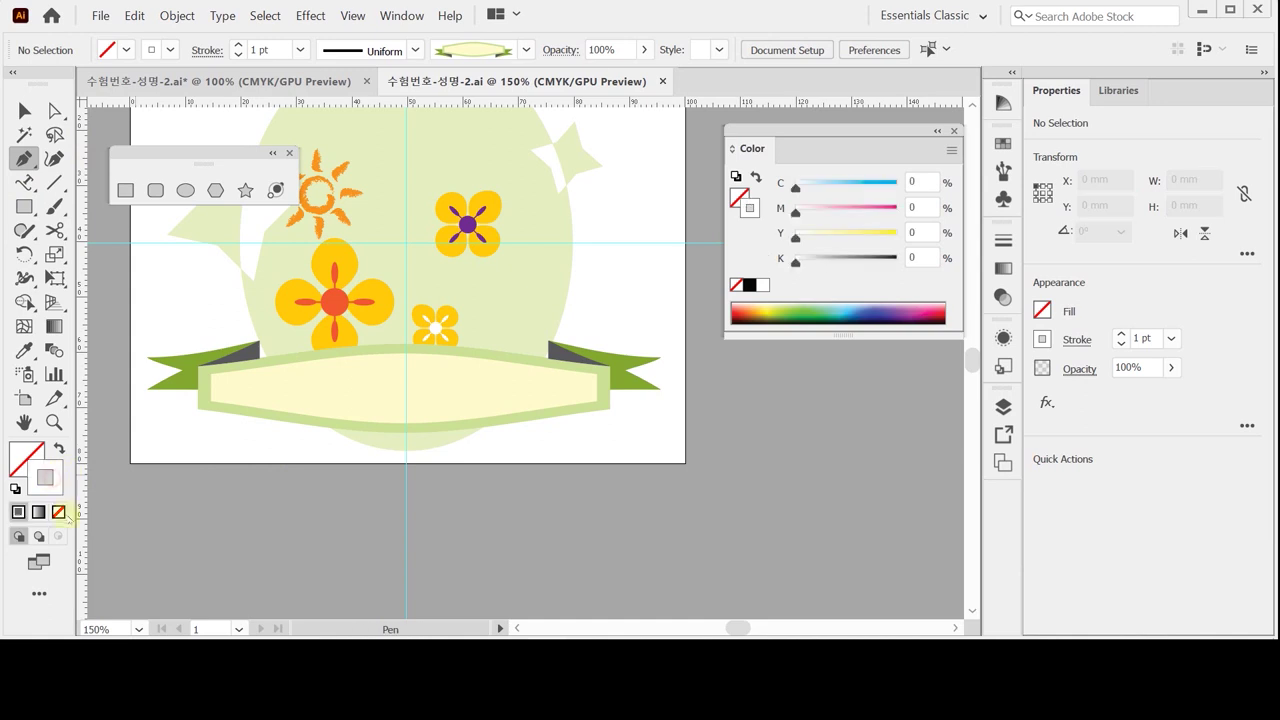
left_click(750, 285)
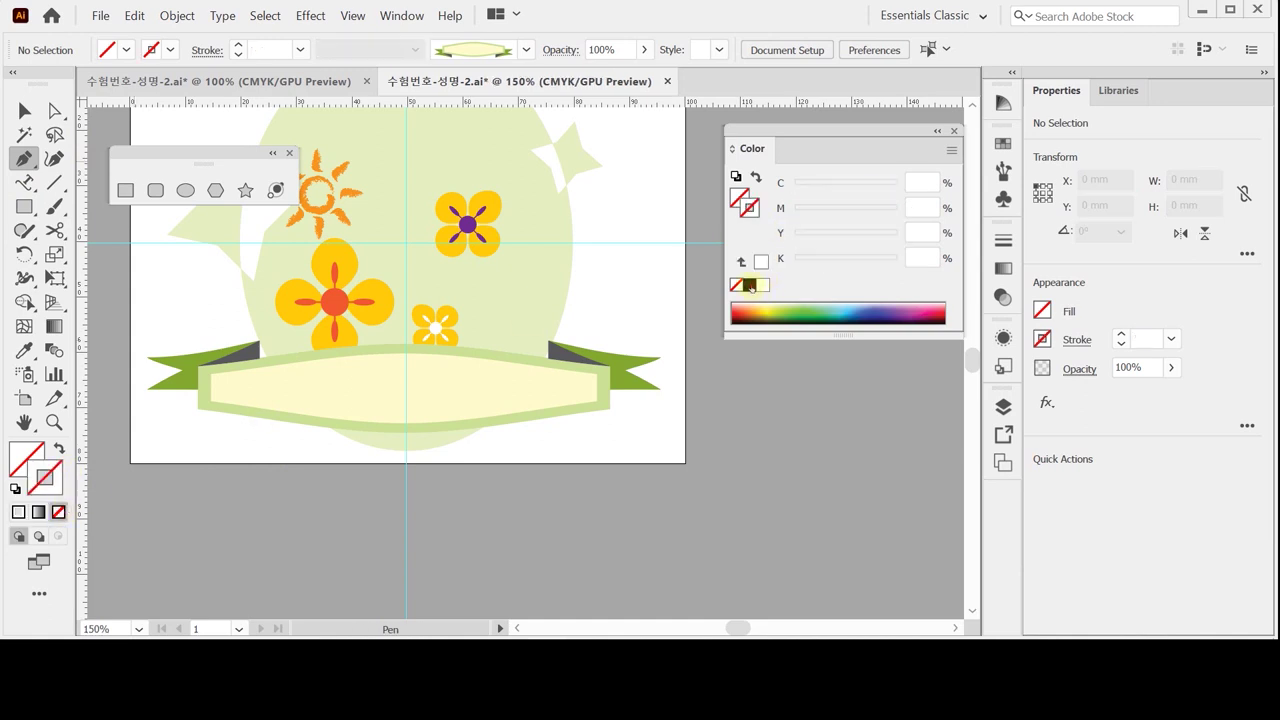
left_click(930, 312)
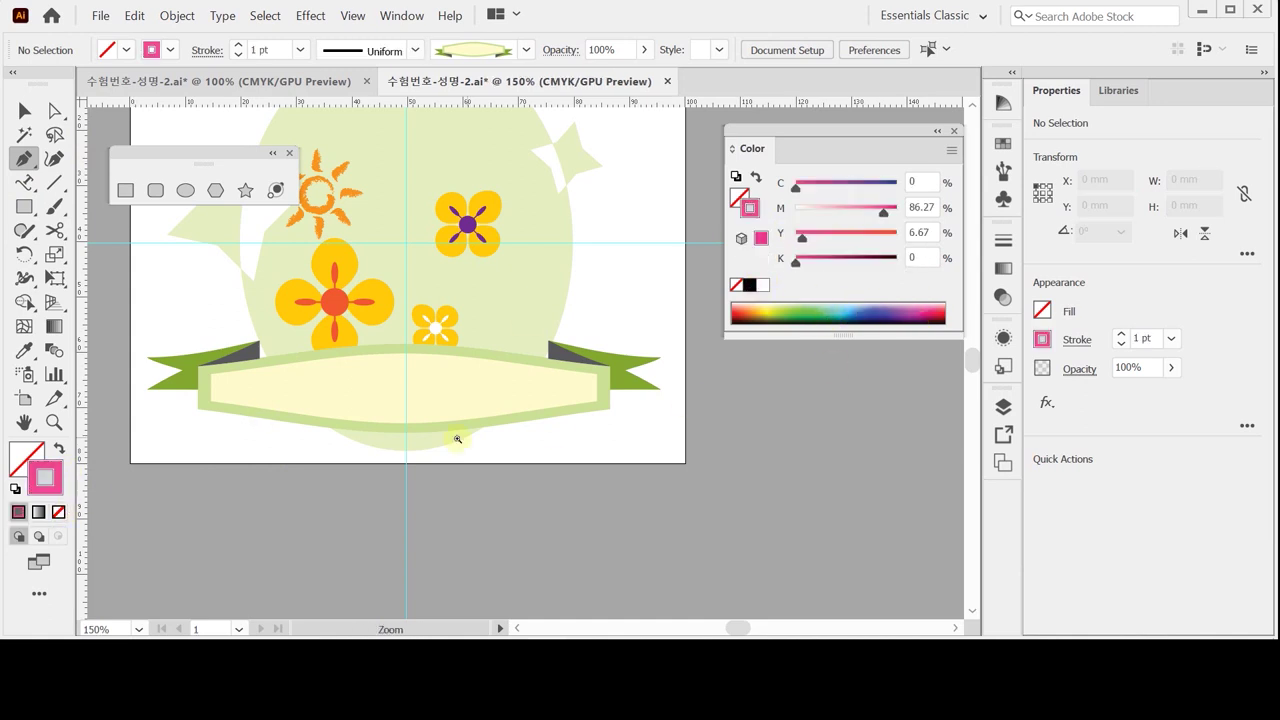
left_click_drag(457, 434, 649, 408)
left_click_drag(531, 289, 577, 442)
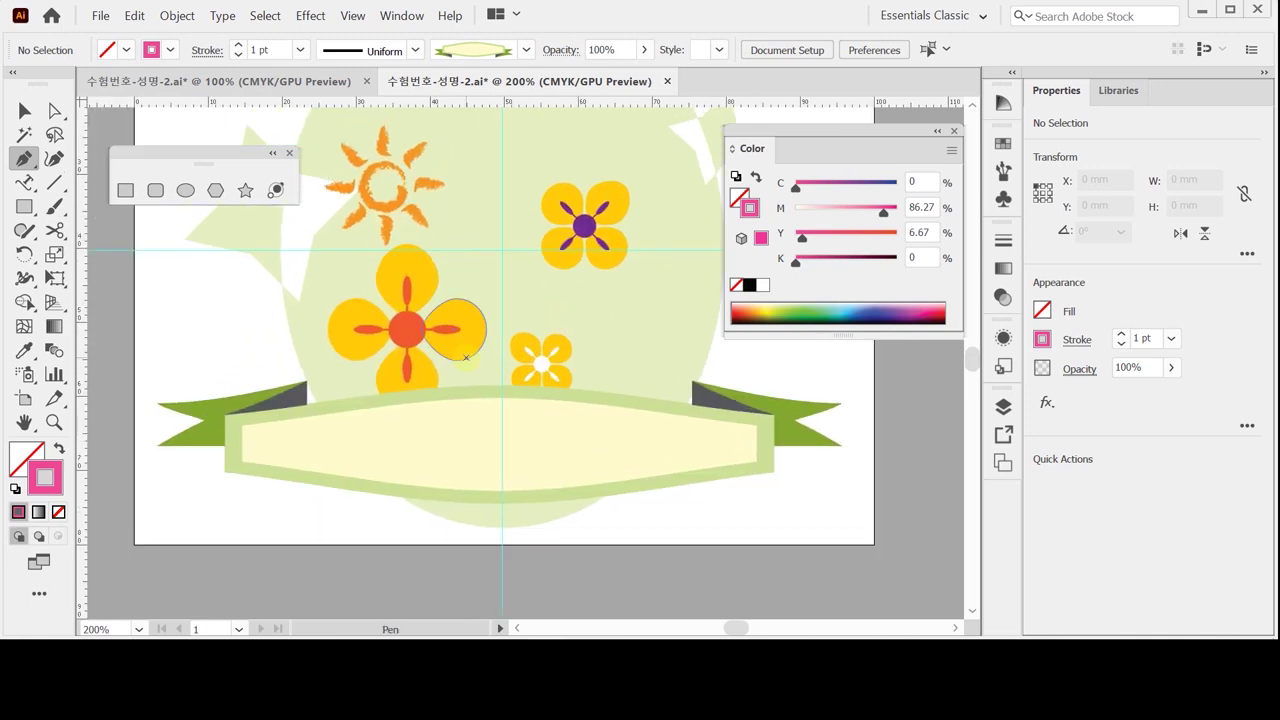
- Select the ribbon banner, move it slightly to the right and deselect it
key("ctrl")
key("v")
left_click_drag(171, 371, 248, 476)
left_click(255, 512)
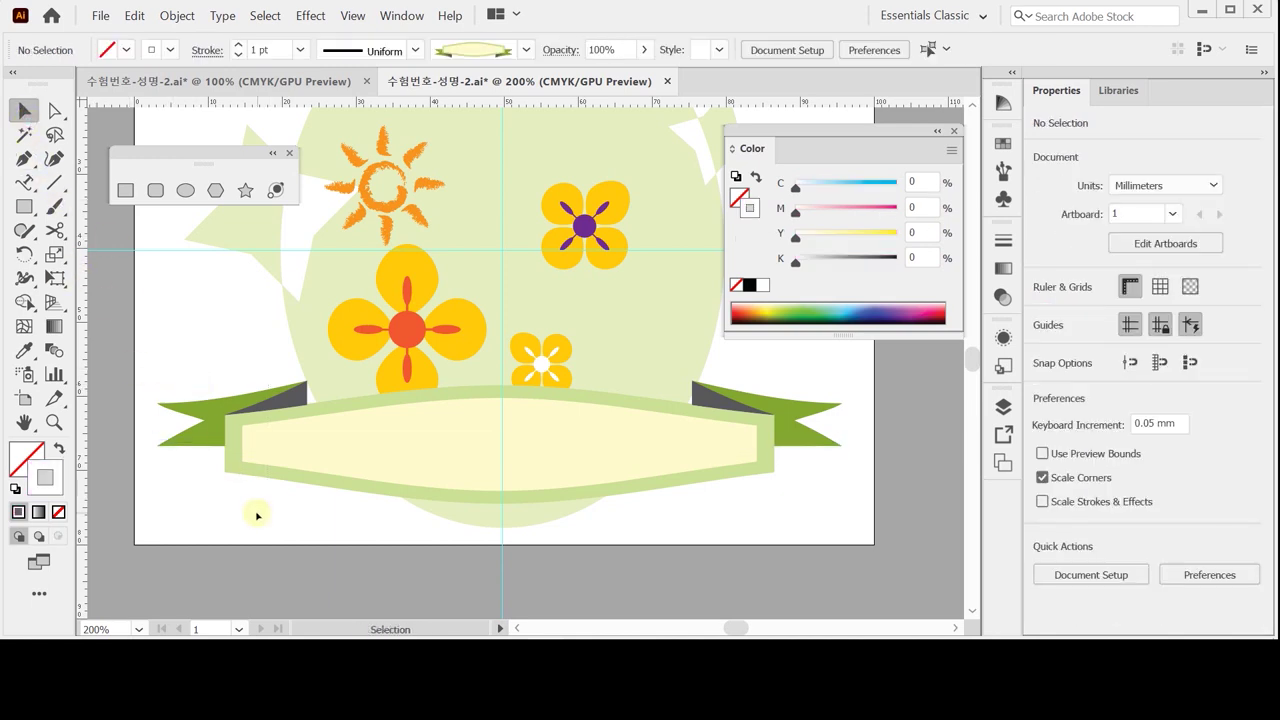
left_click_drag(194, 340, 269, 503)
left_click(252, 500)
- Draw an open four-point wavy path about 52 mm wide across the banner with a pink-purple stroke of C 18.04%, M 68.24%
key("p")
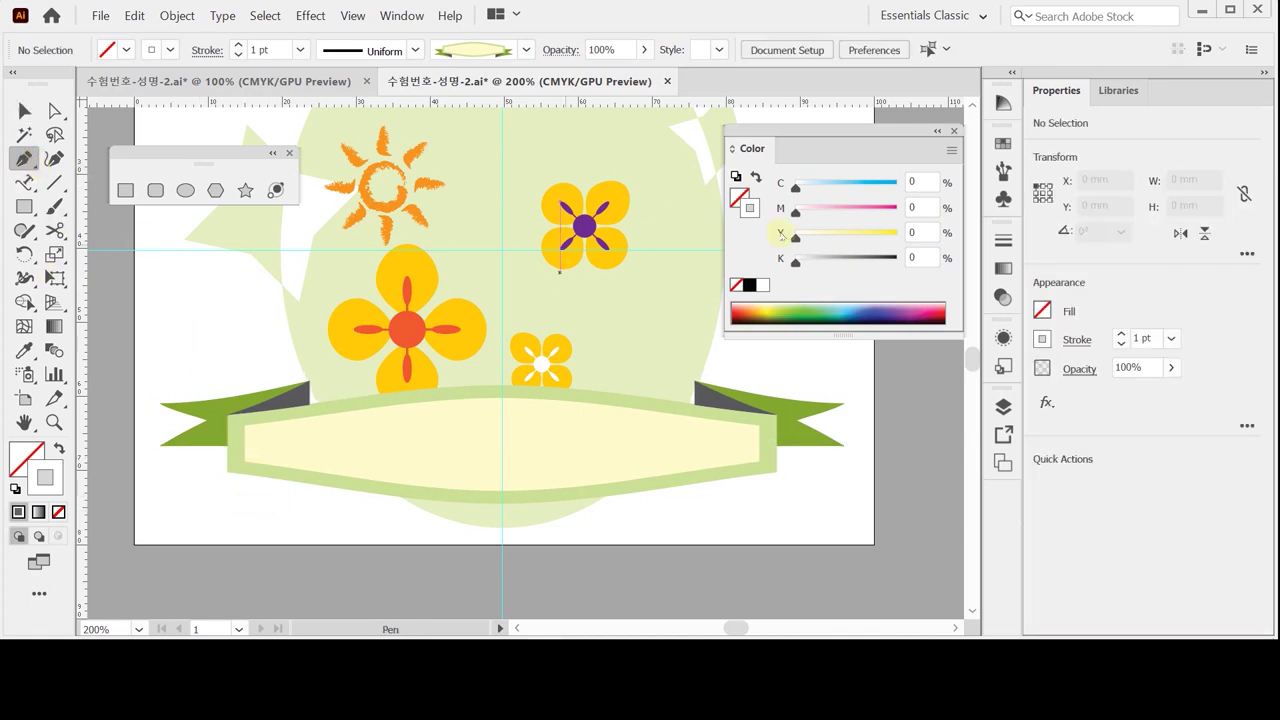
left_click(910, 312)
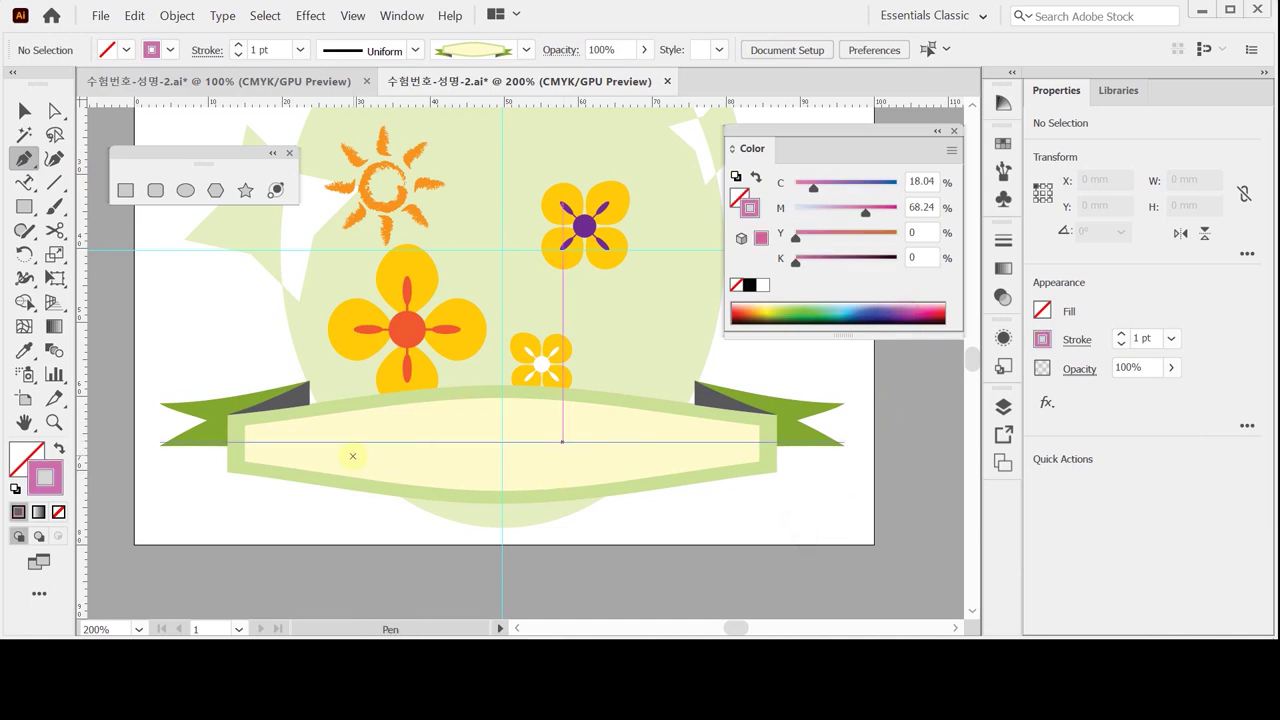
key("Caps_Lock")
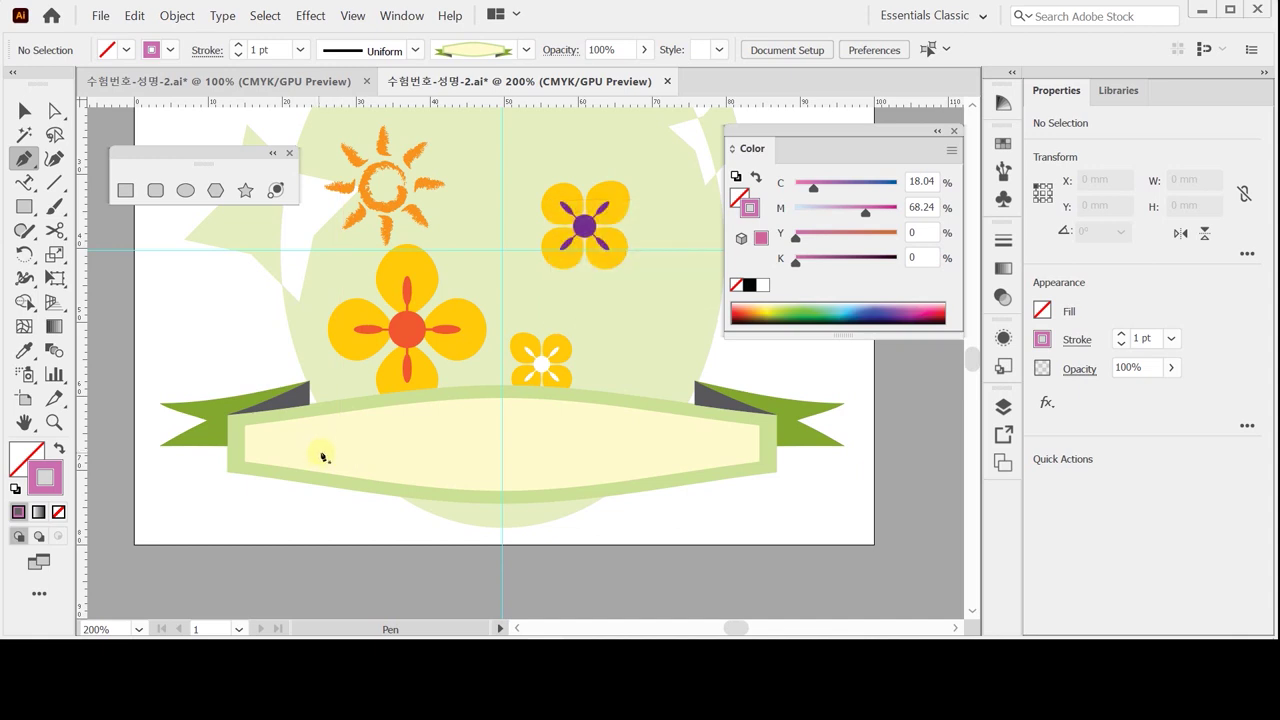
left_click(314, 452)
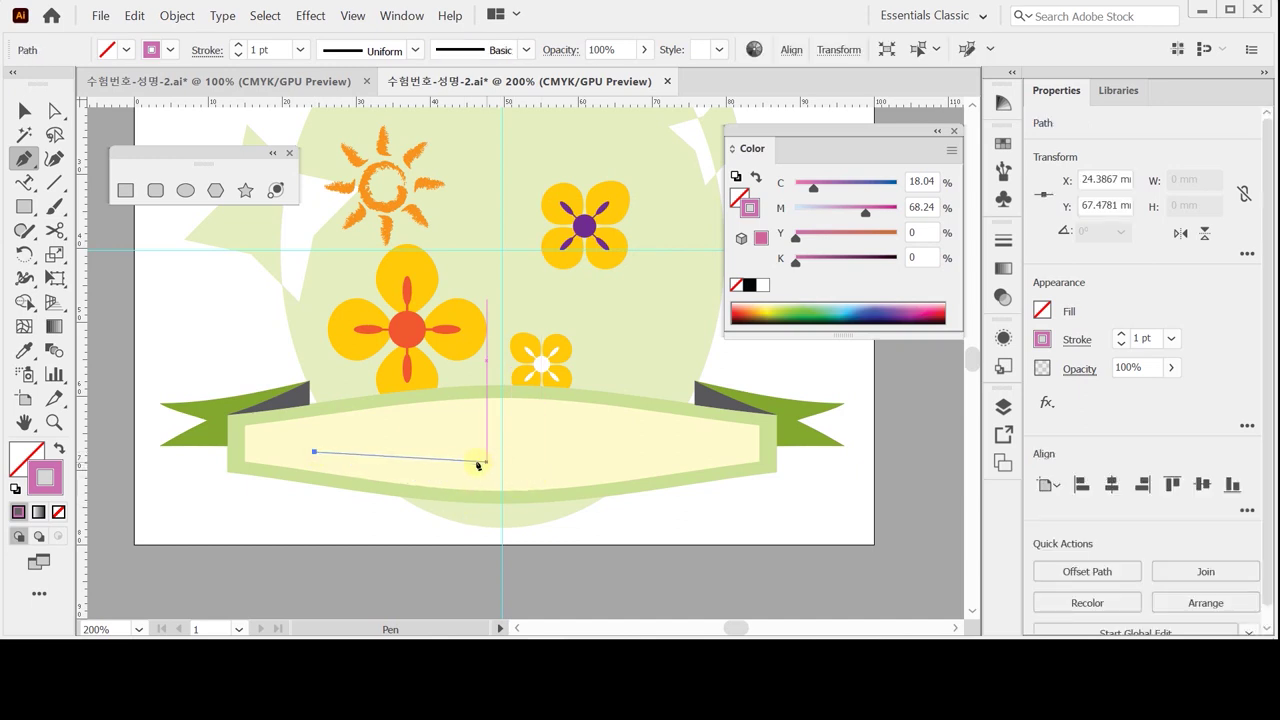
left_click_drag(472, 463, 522, 455)
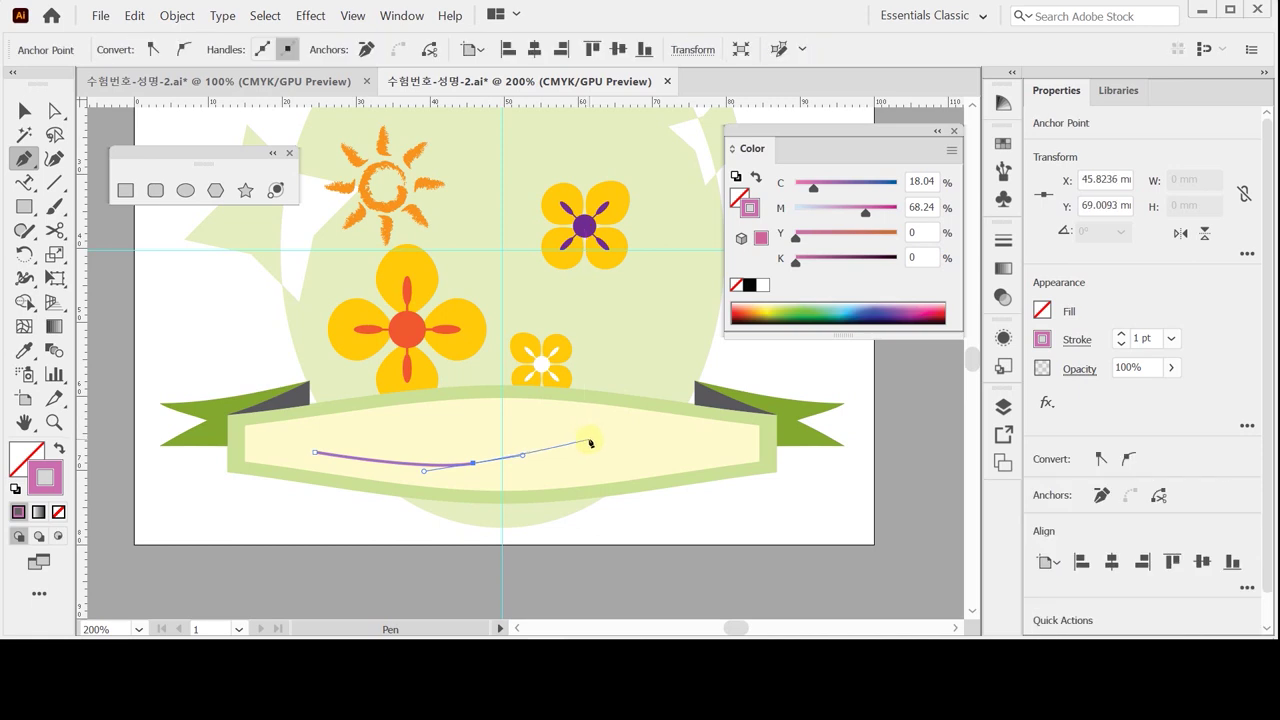
left_click_drag(591, 439, 623, 442)
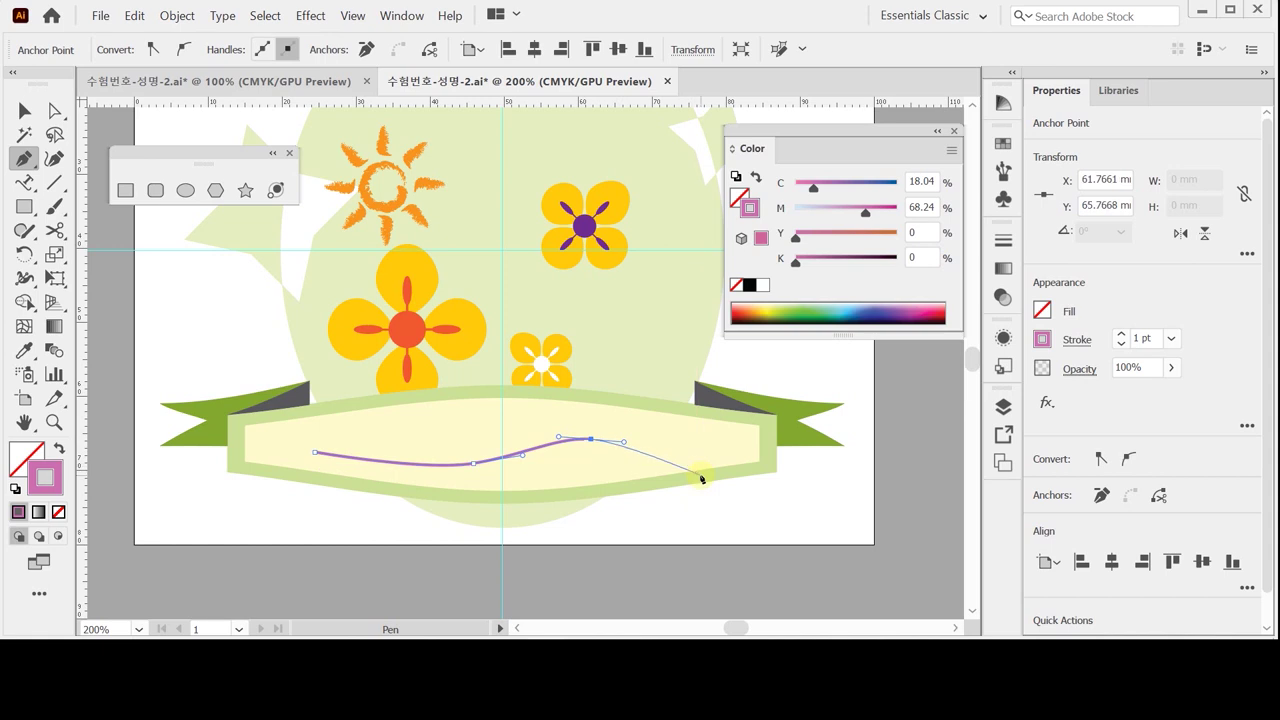
left_click_drag(701, 478, 733, 498)
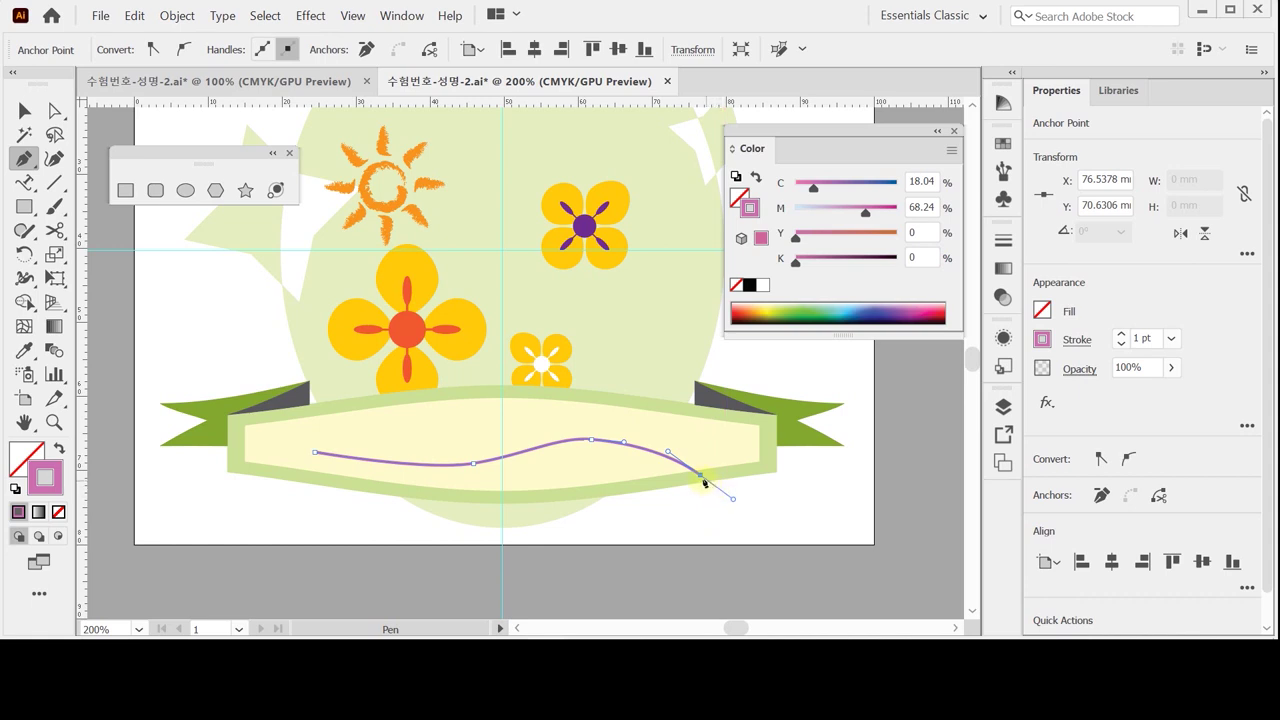
- Turn the wavy path into type on a path, starting the text at its left end
left_click(24, 182)
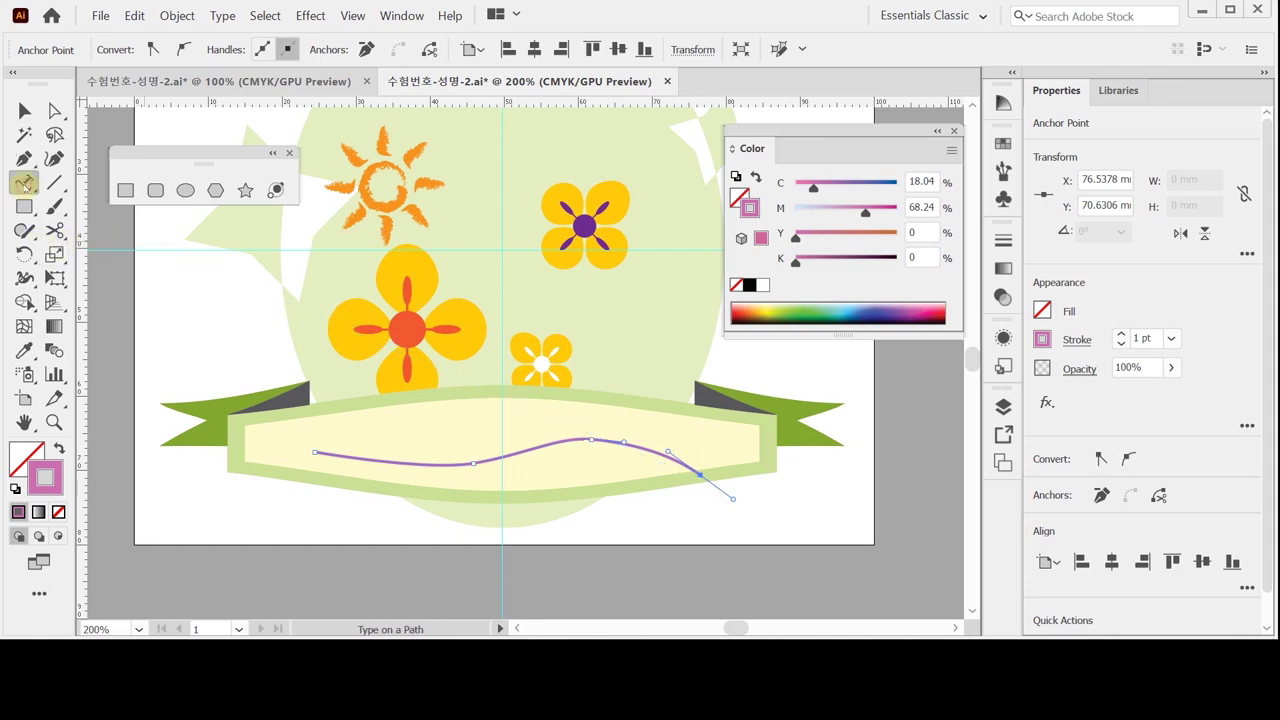
left_click(24, 182)
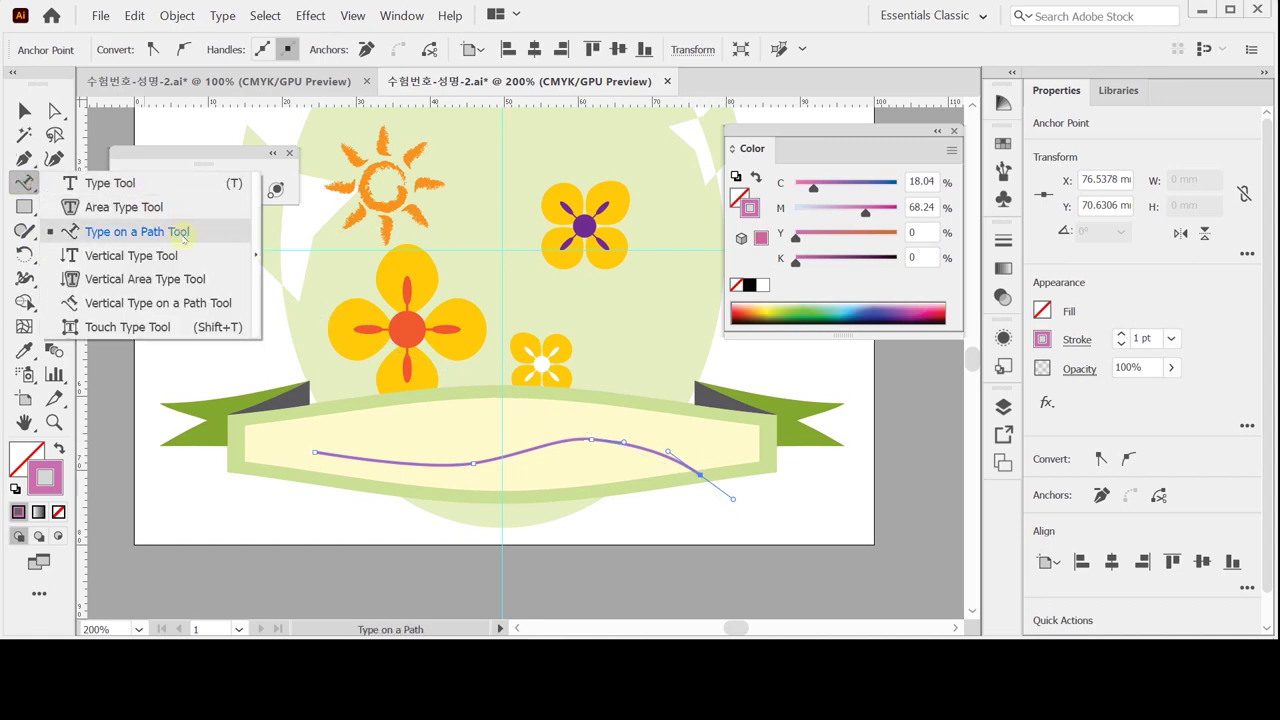
left_click(183, 232)
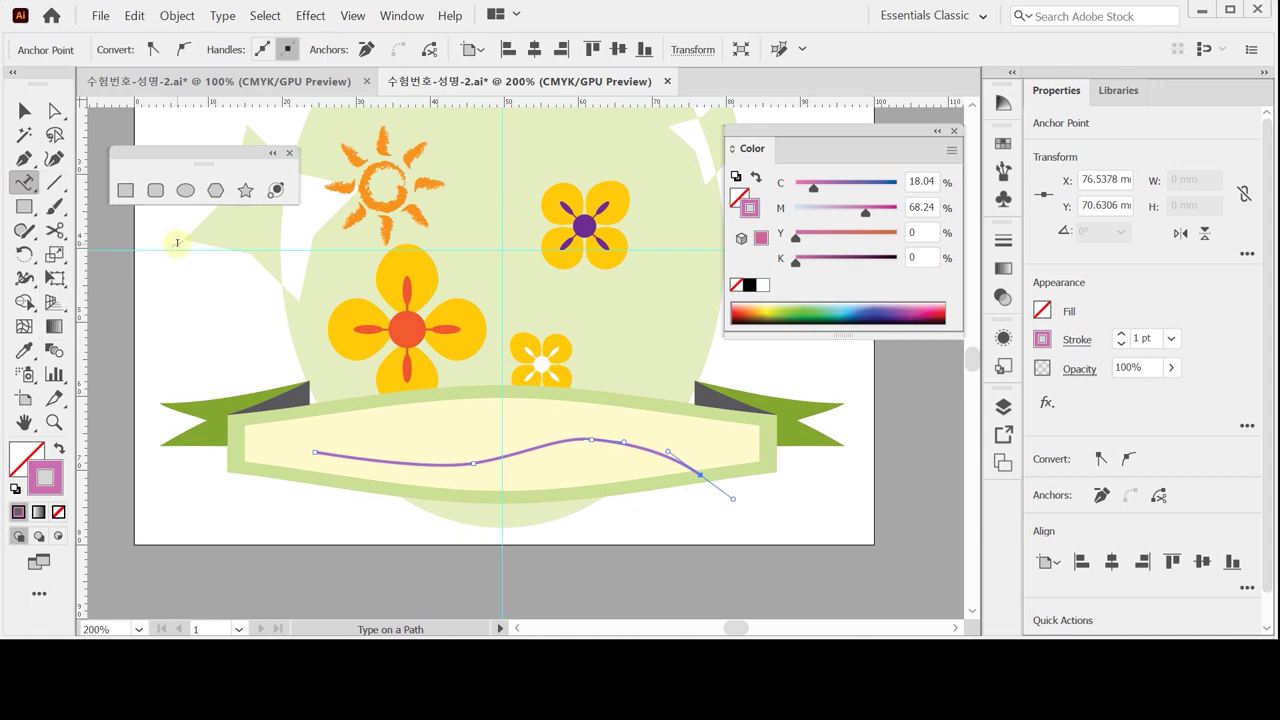
left_click(320, 453)
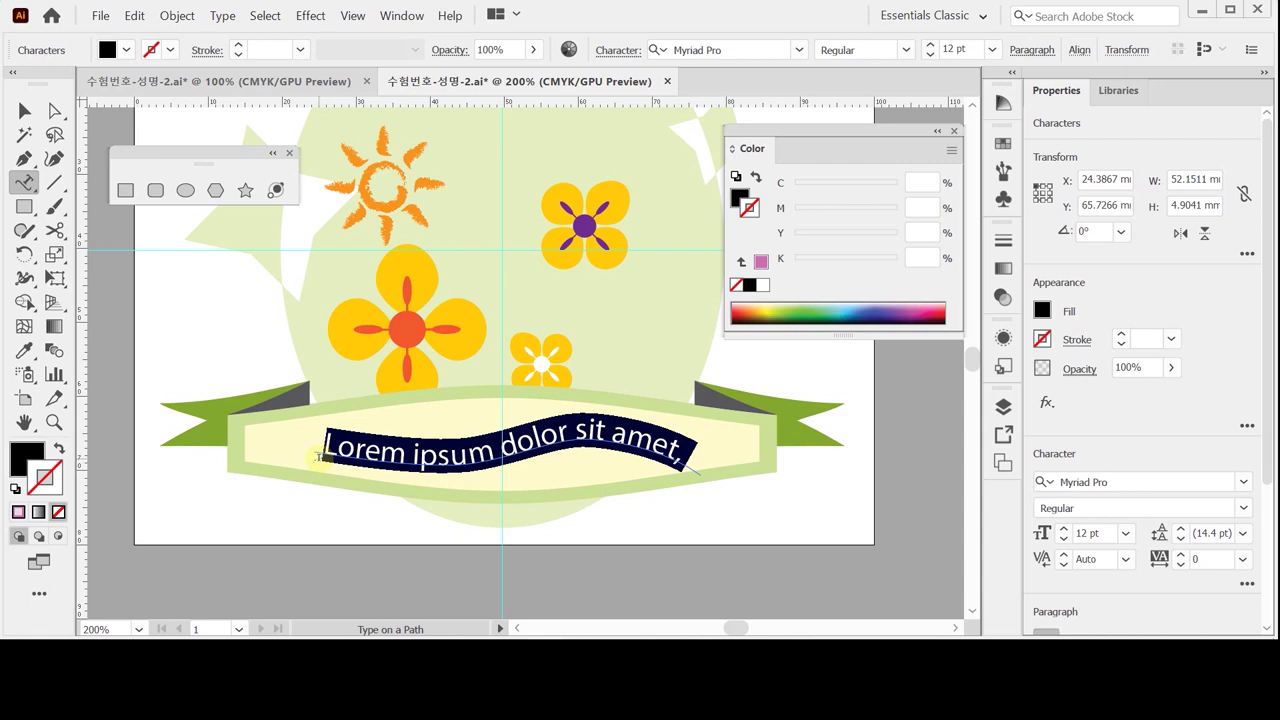
- Set the path text's font to Times New Roman Bold
key("ctrl+t")
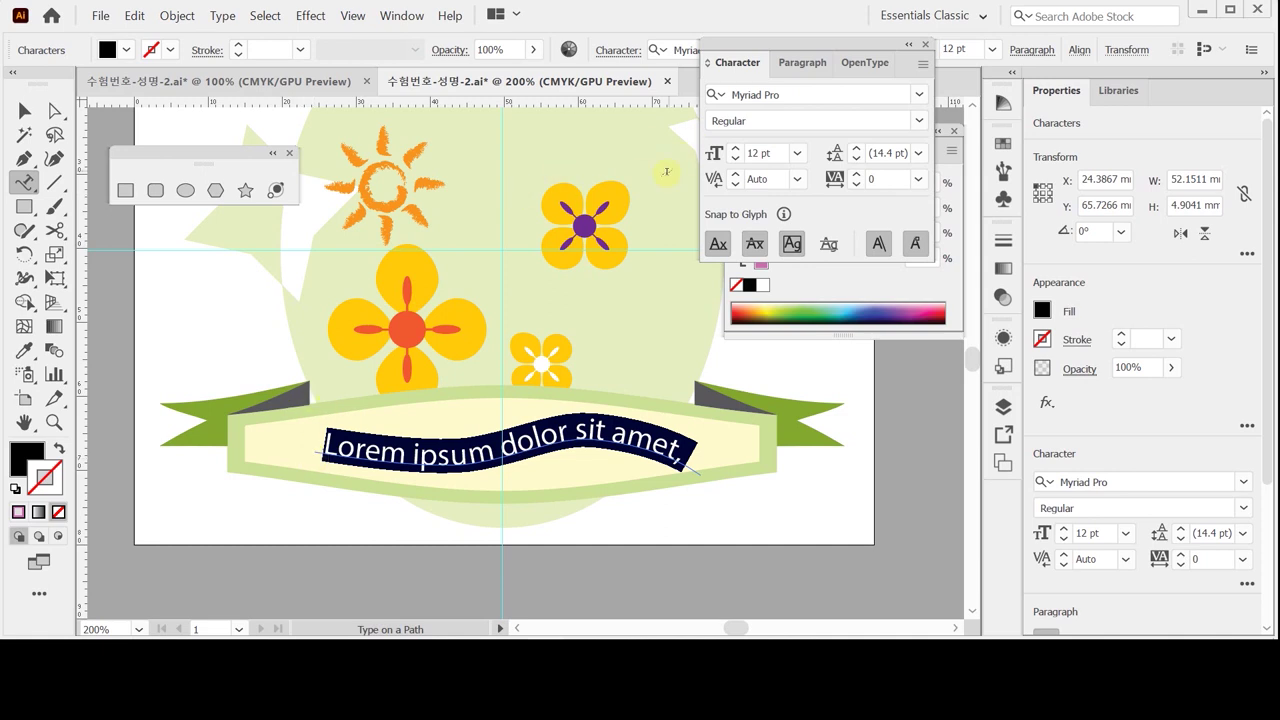
left_click(792, 97)
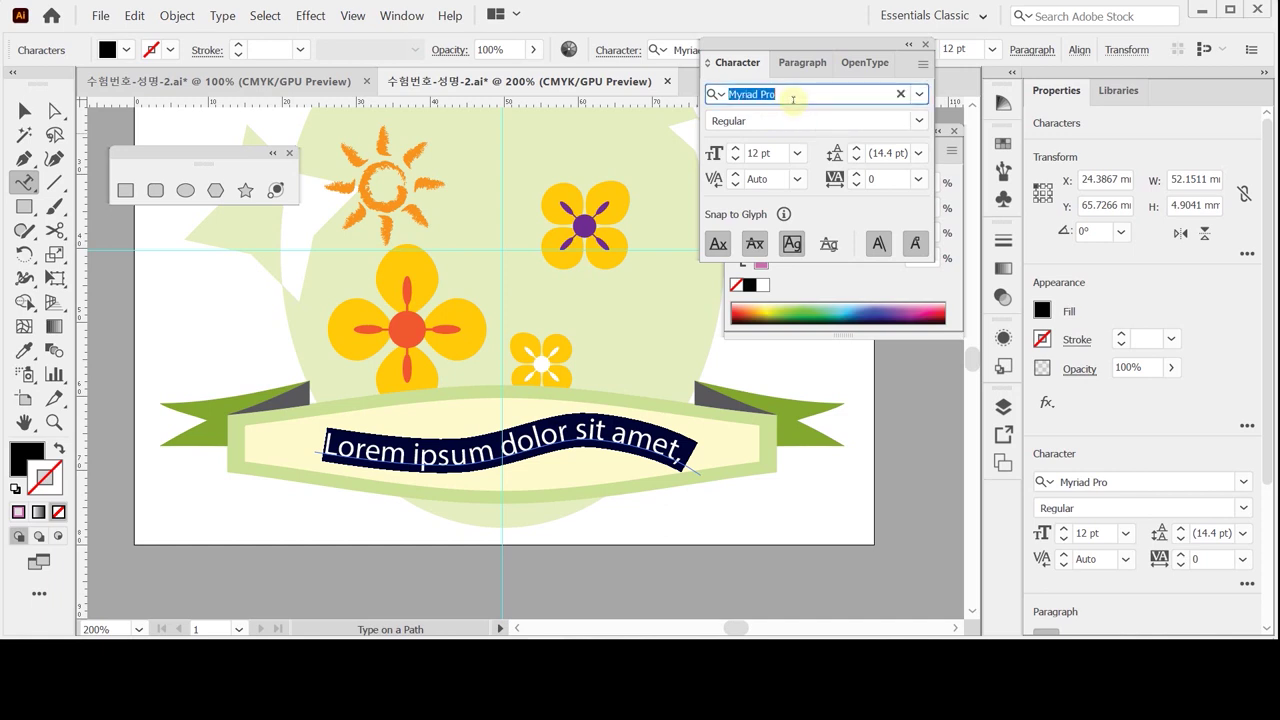
type("t")
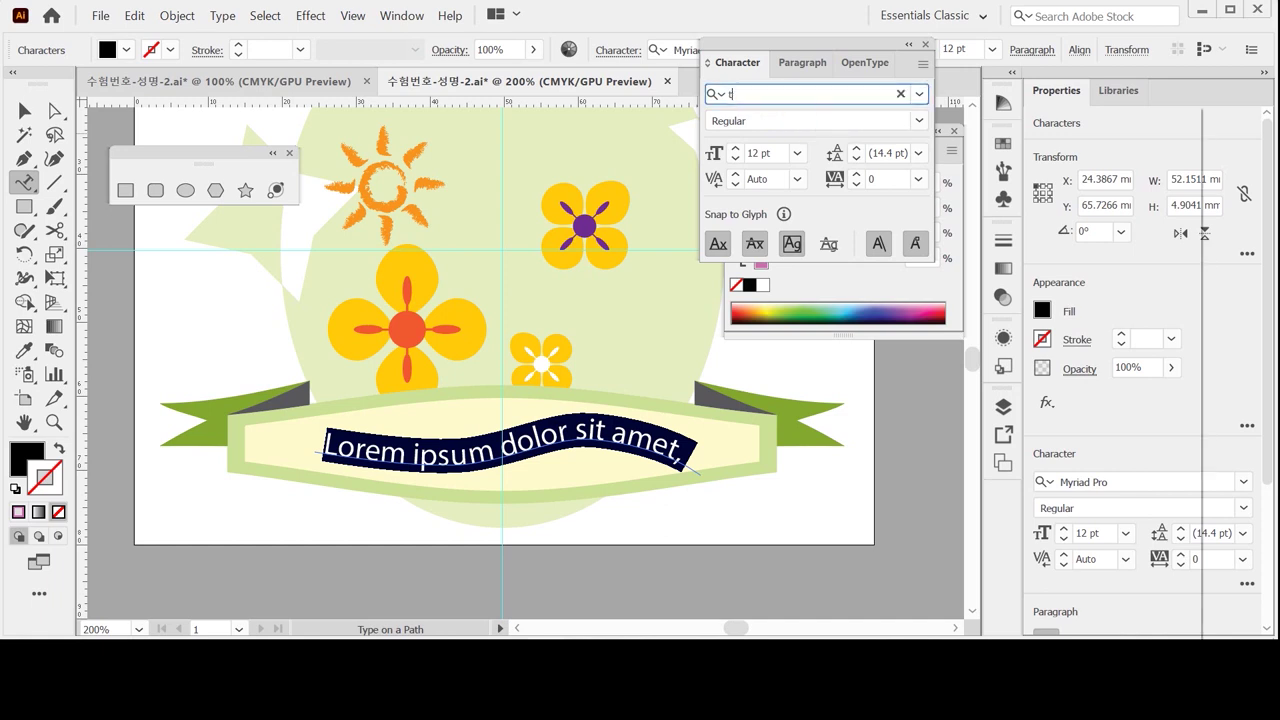
type("im")
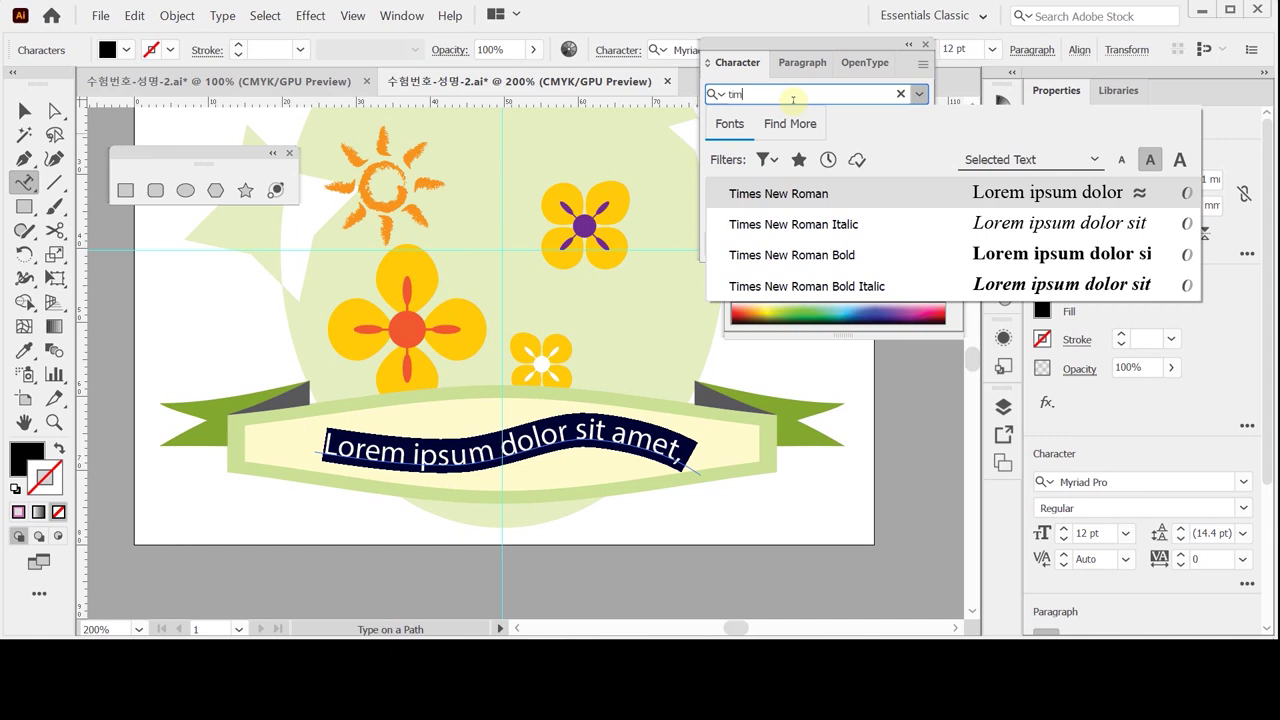
key("Down")
key("Down")
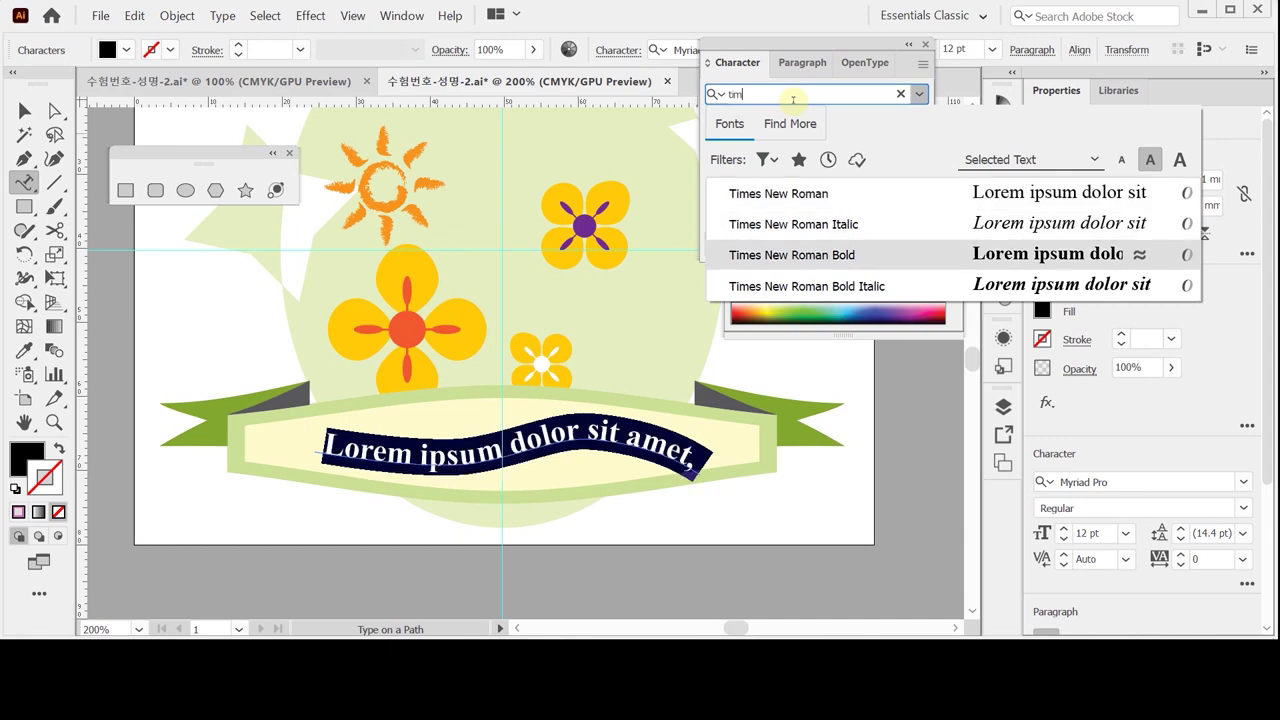
key("Return")
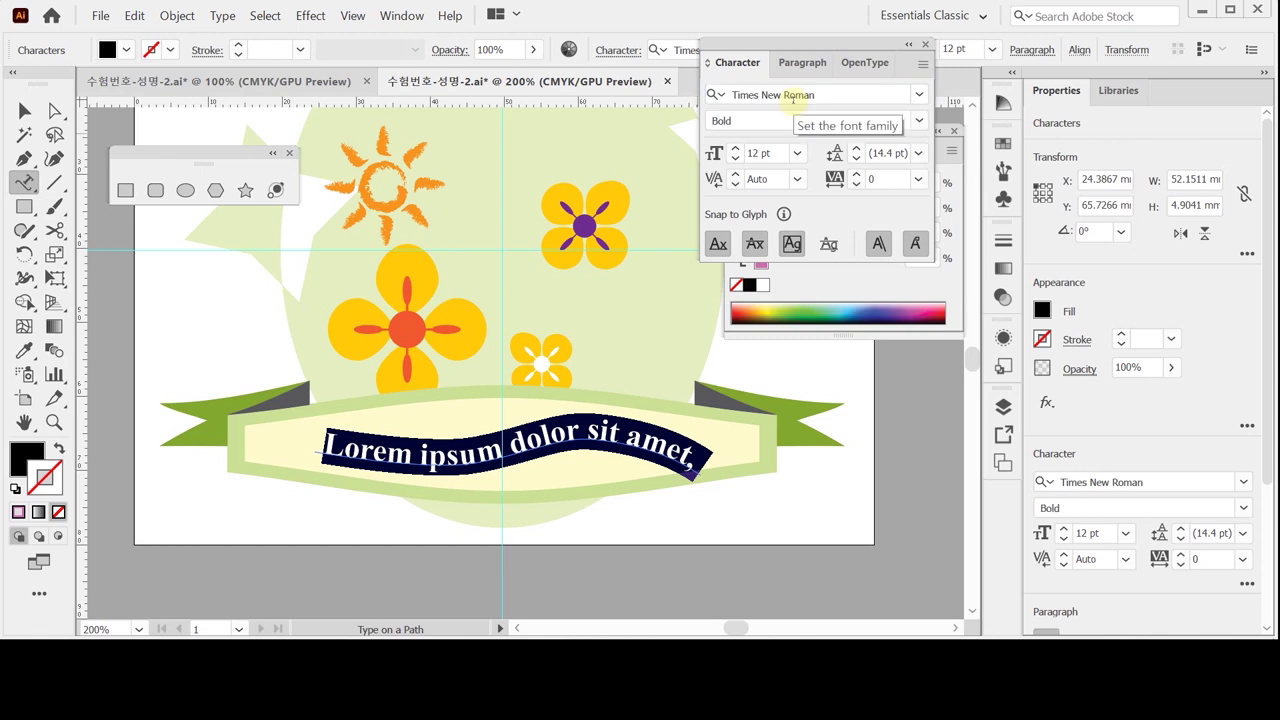
- Set the path text's size to 20 pt and center-align it
left_click(797, 153)
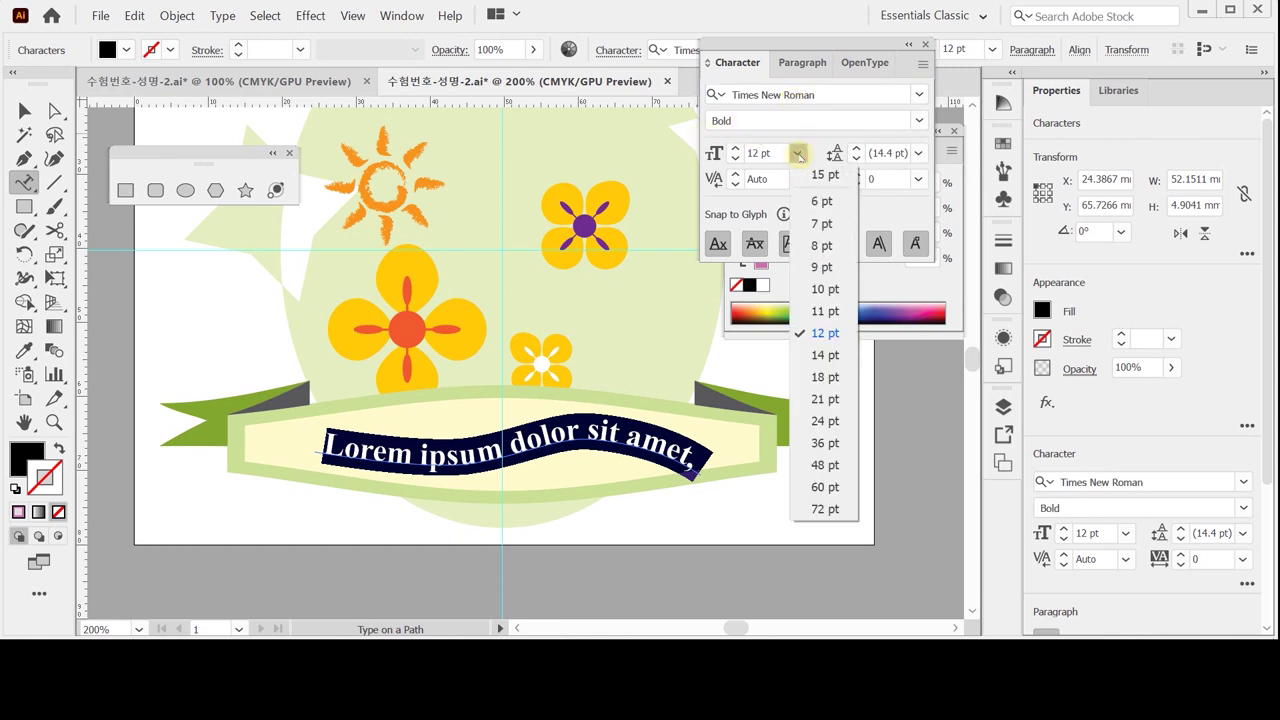
left_click(825, 399)
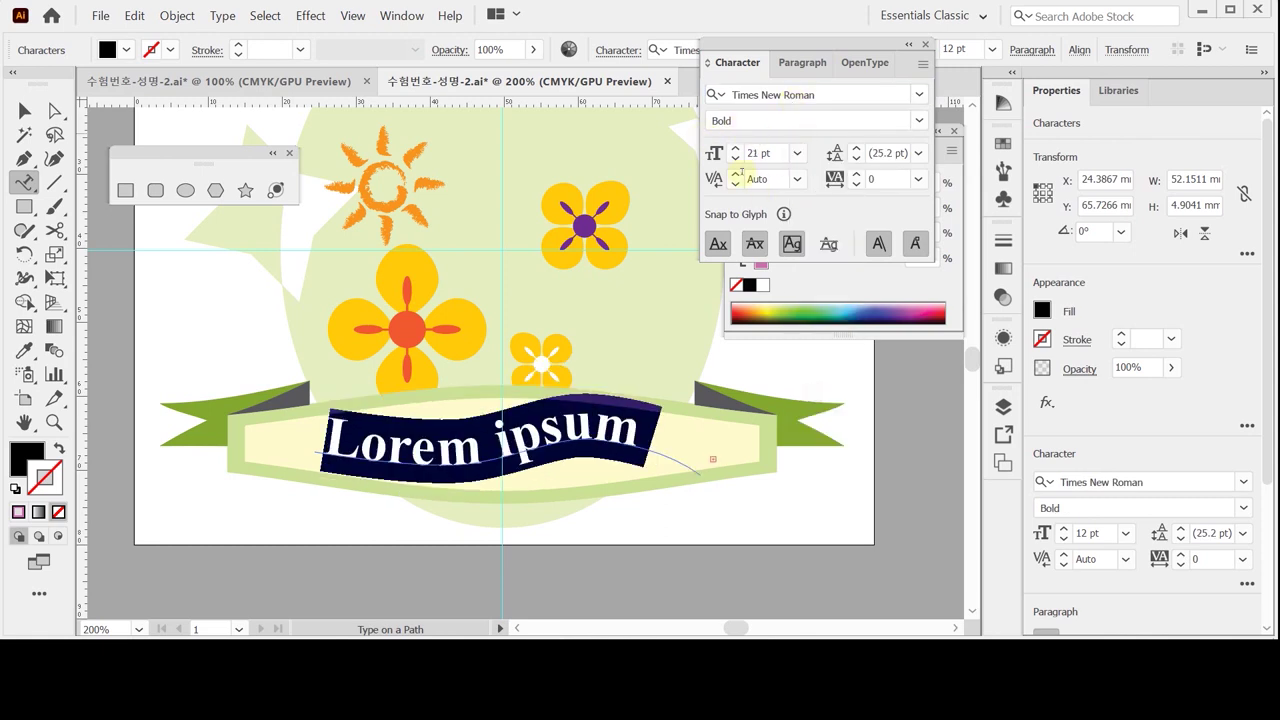
left_click(736, 158)
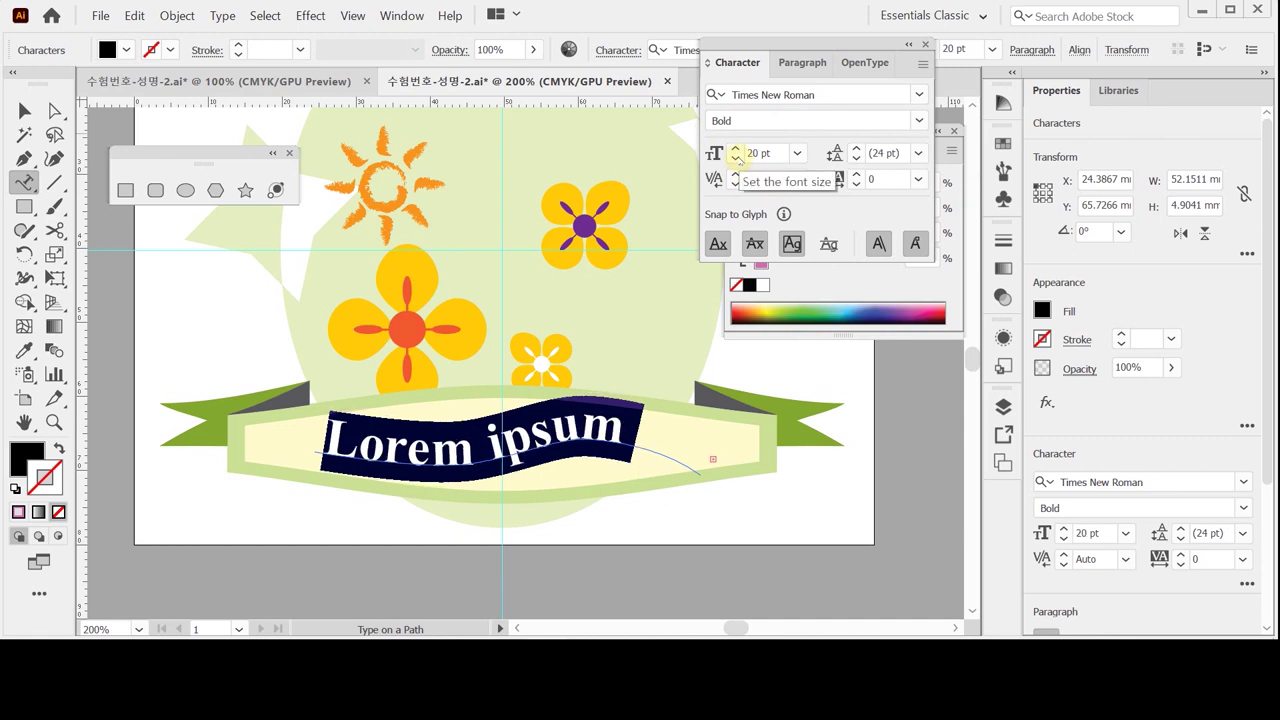
left_click(797, 62)
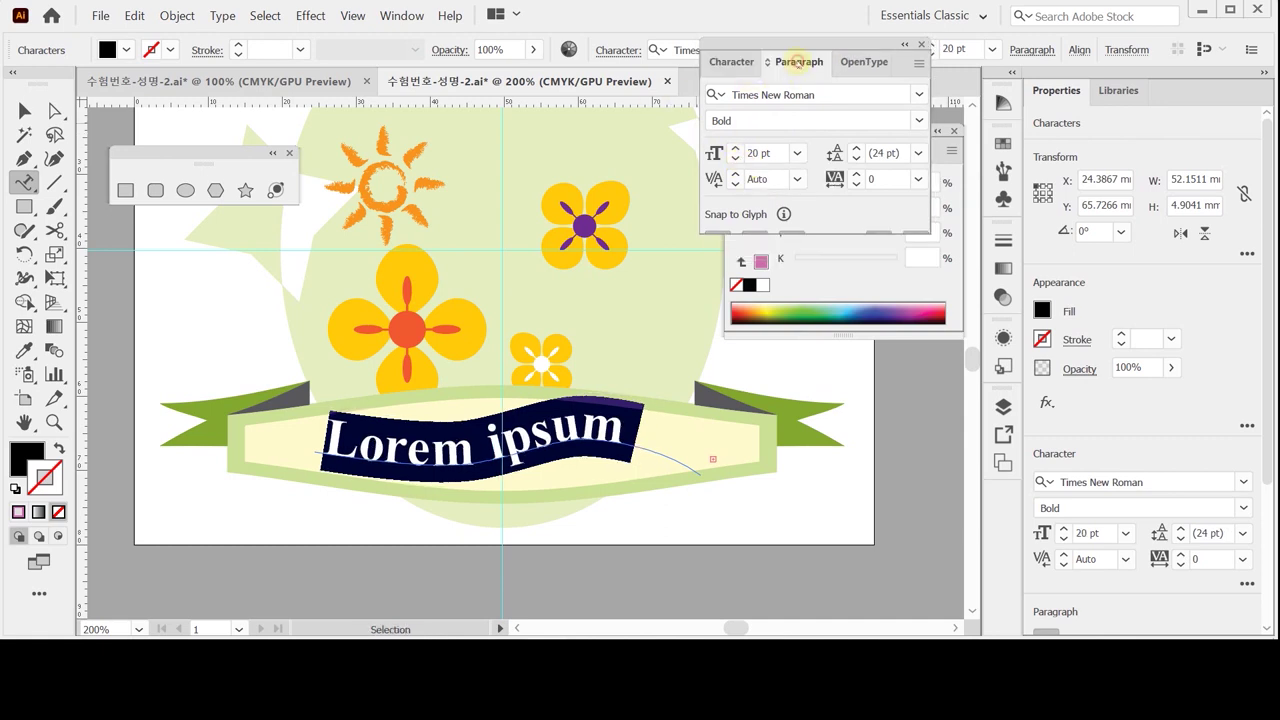
left_click(750, 95)
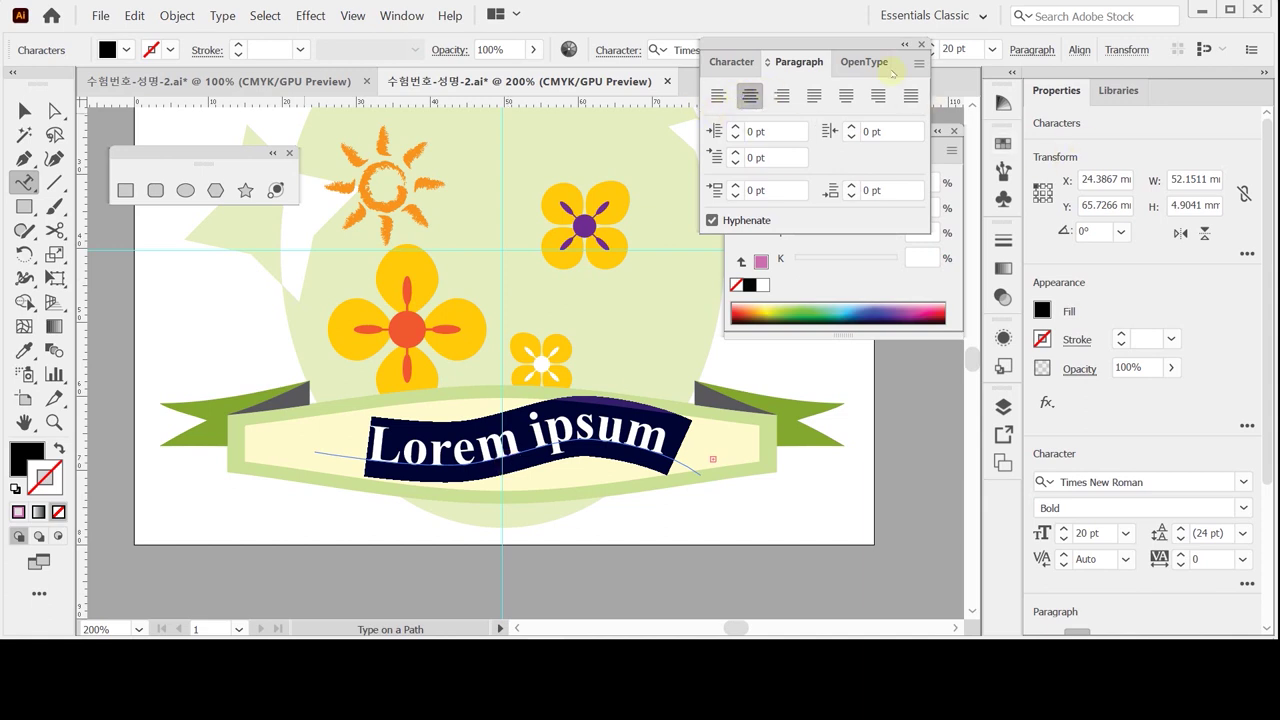
- Set the path text's fill color to C 0%, M 70%, Y 70%, K 0%
key("Escape")
left_click(814, 286)
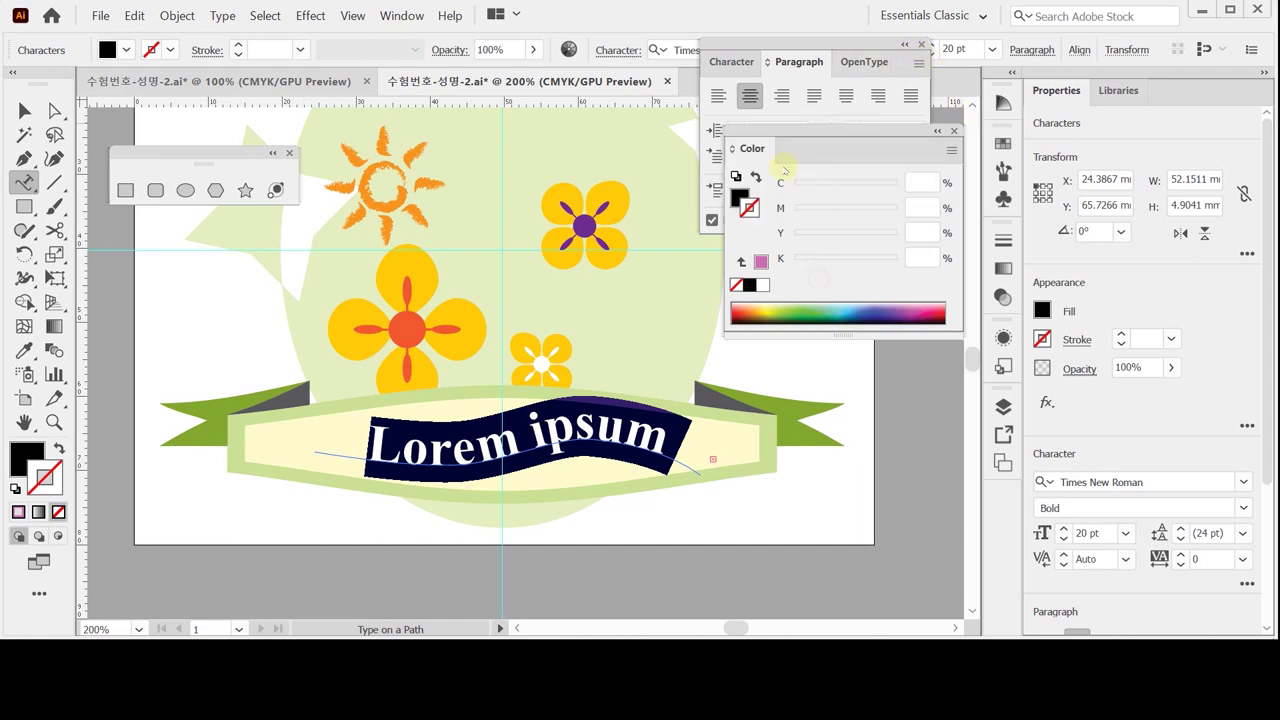
left_click(920, 207)
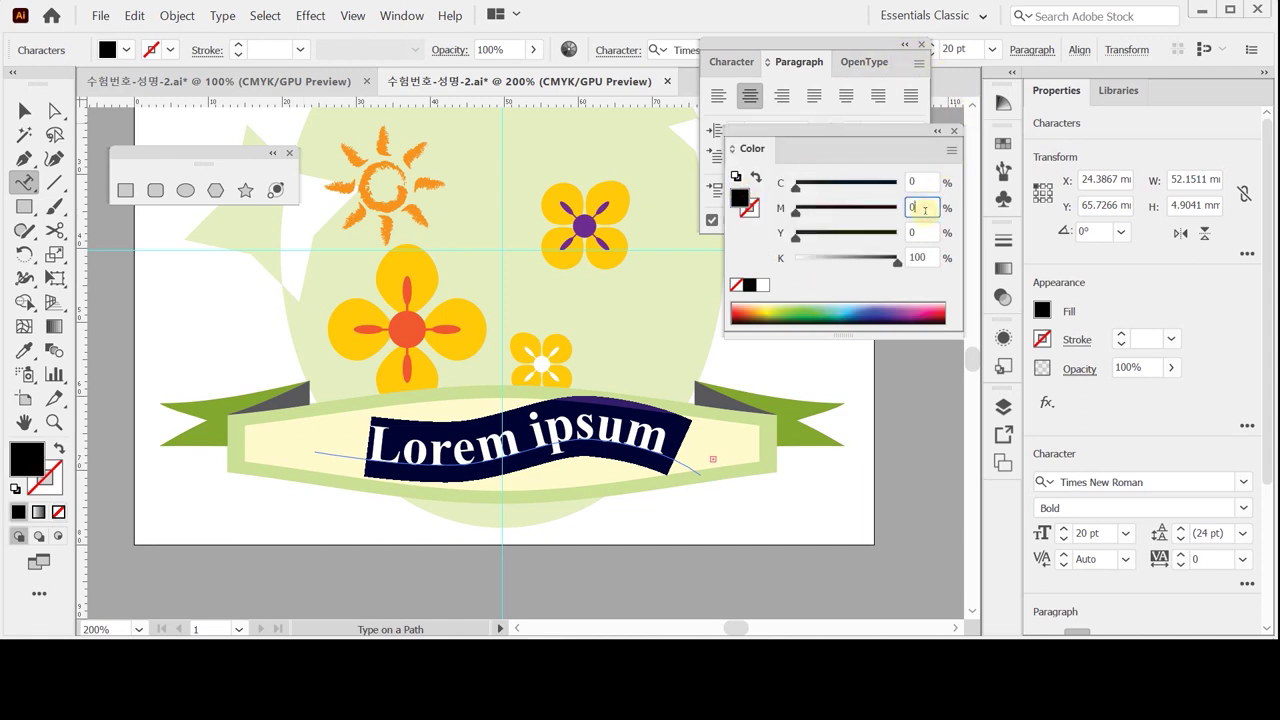
left_click(762, 285)
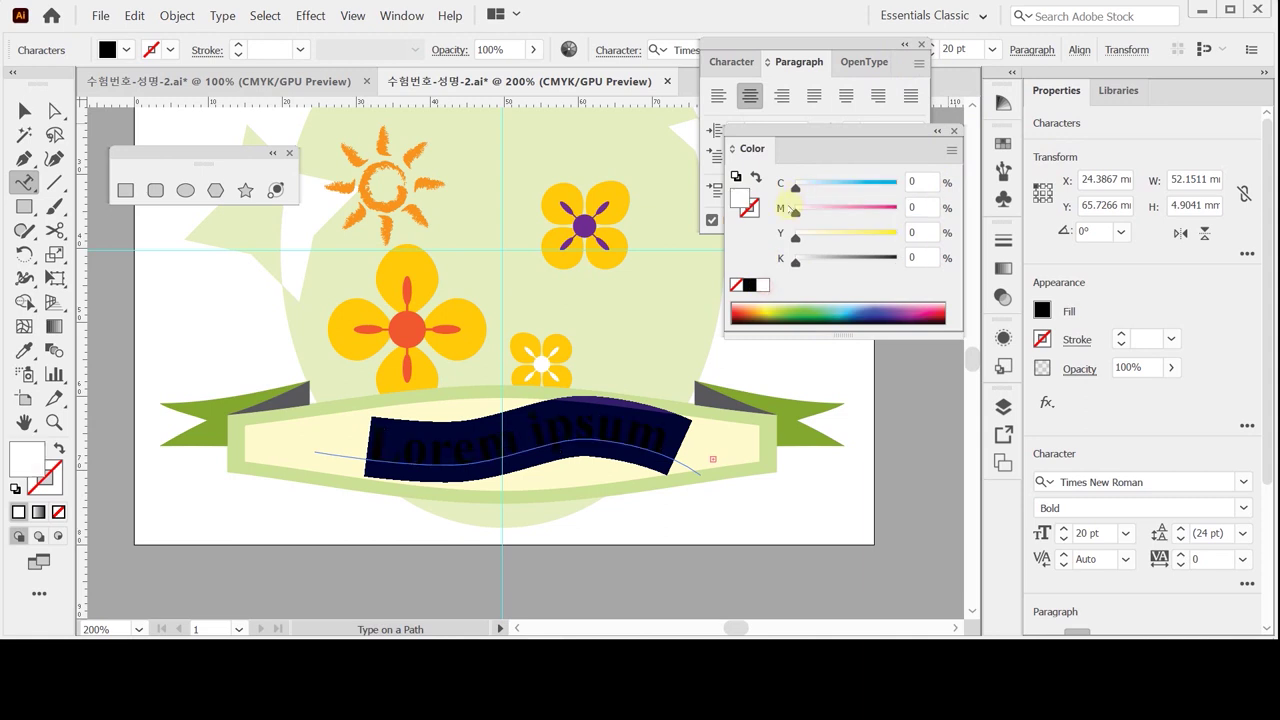
left_click_drag(797, 212, 942, 212)
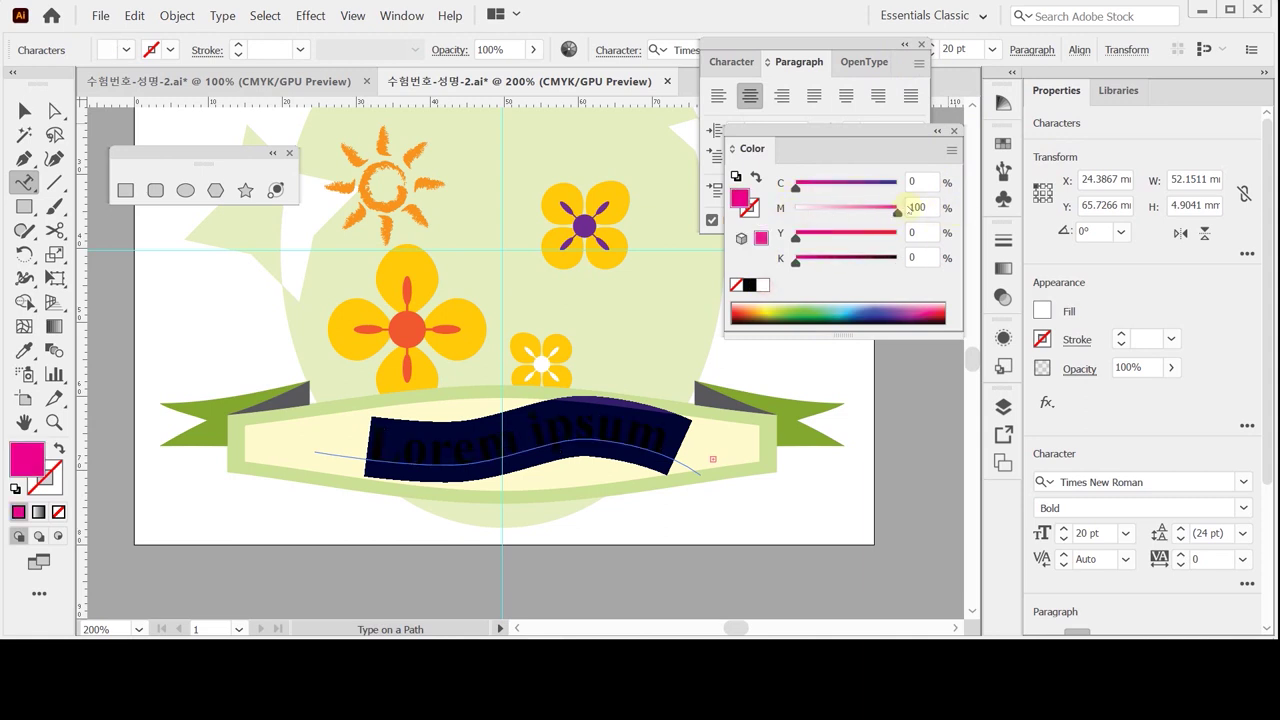
type("70")
key("Tab")
type("70")
key("Return")
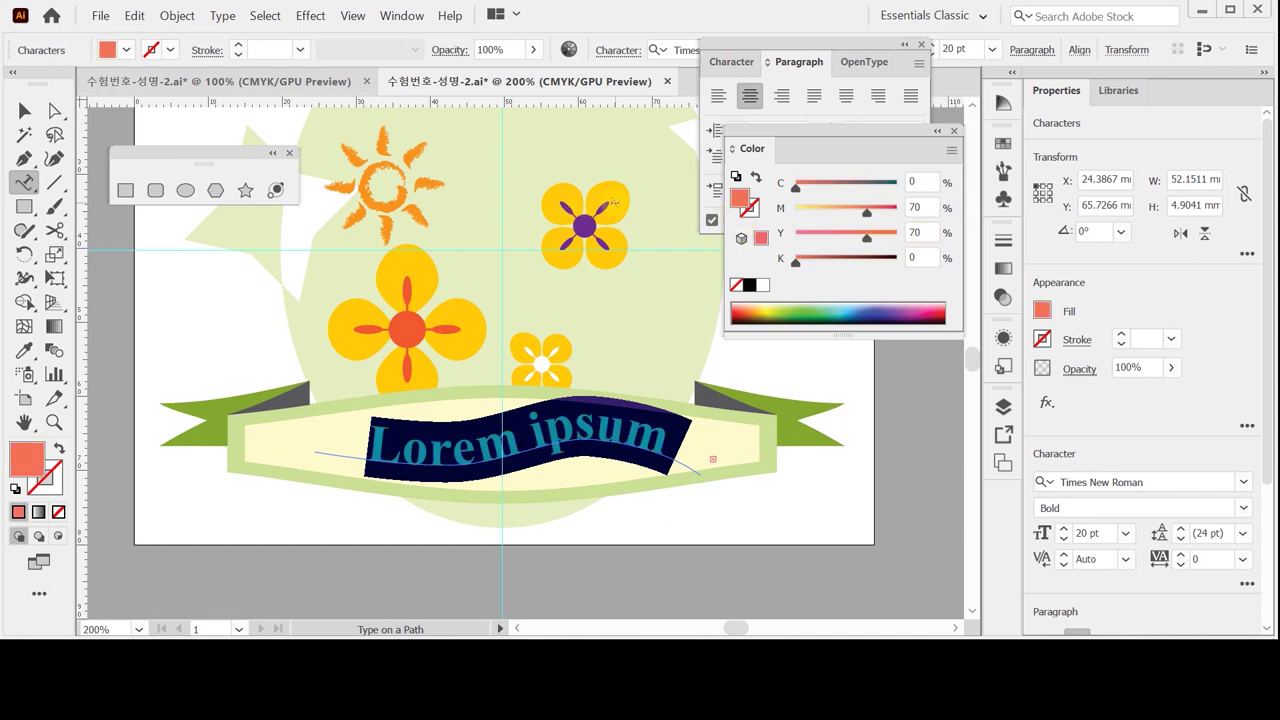
- Replace the placeholder text on the wavy path with "Flower Festival"
type("F")
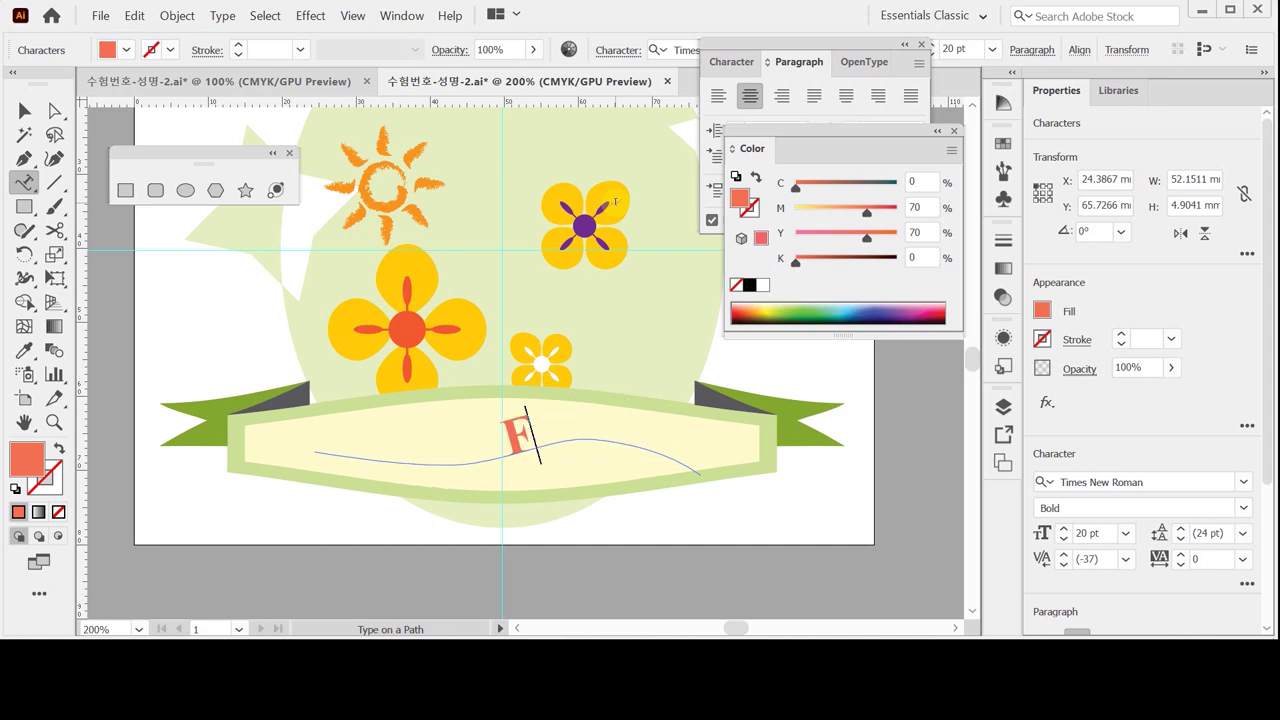
type("lo")
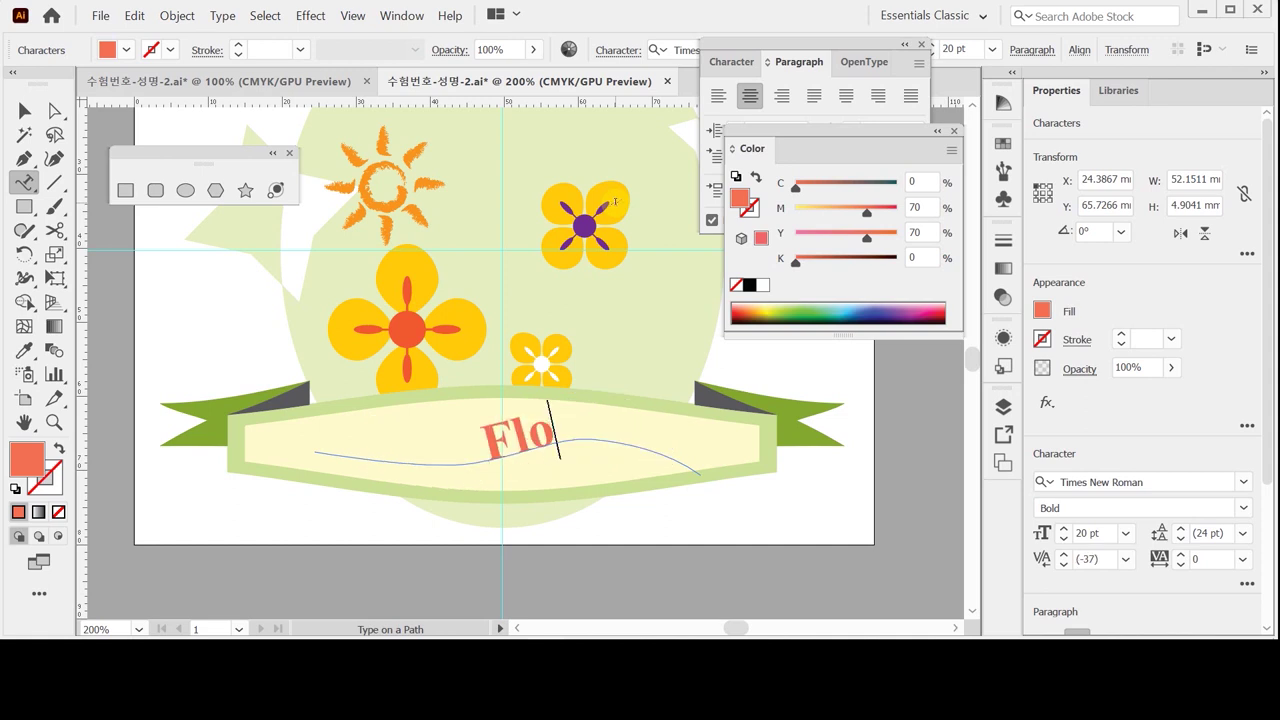
type("wer")
type(" F")
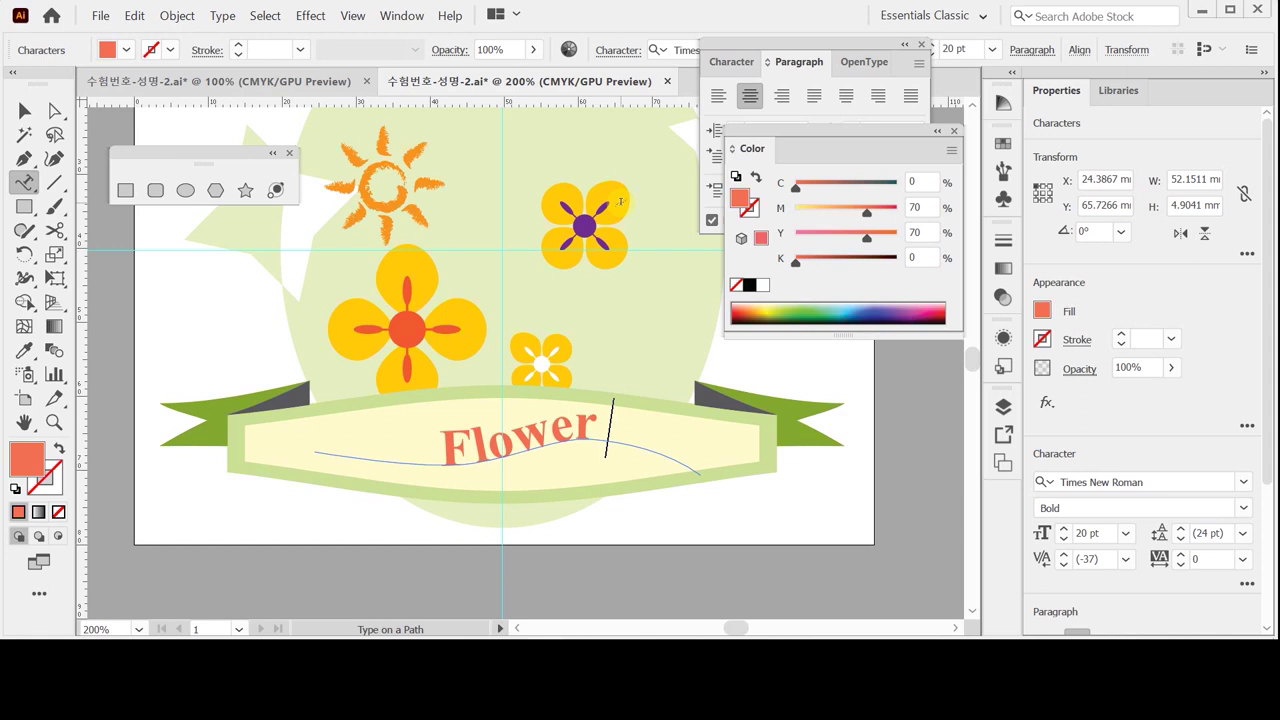
type("e")
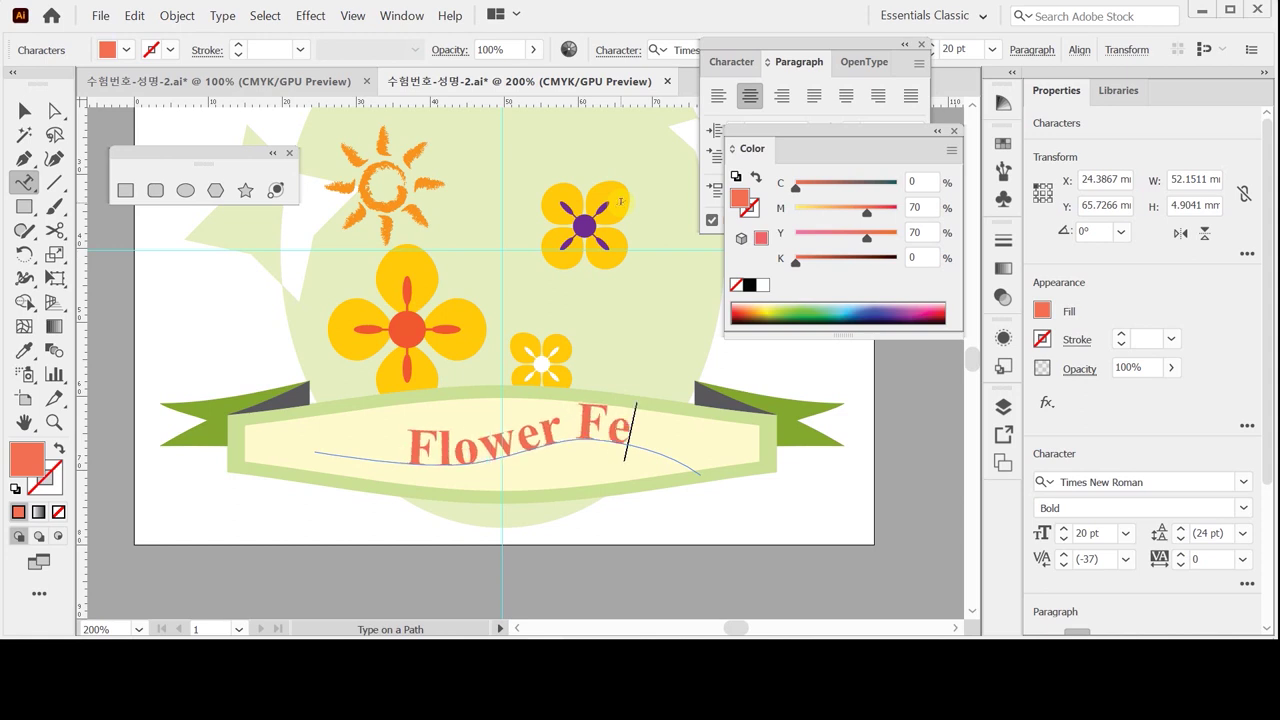
type("st")
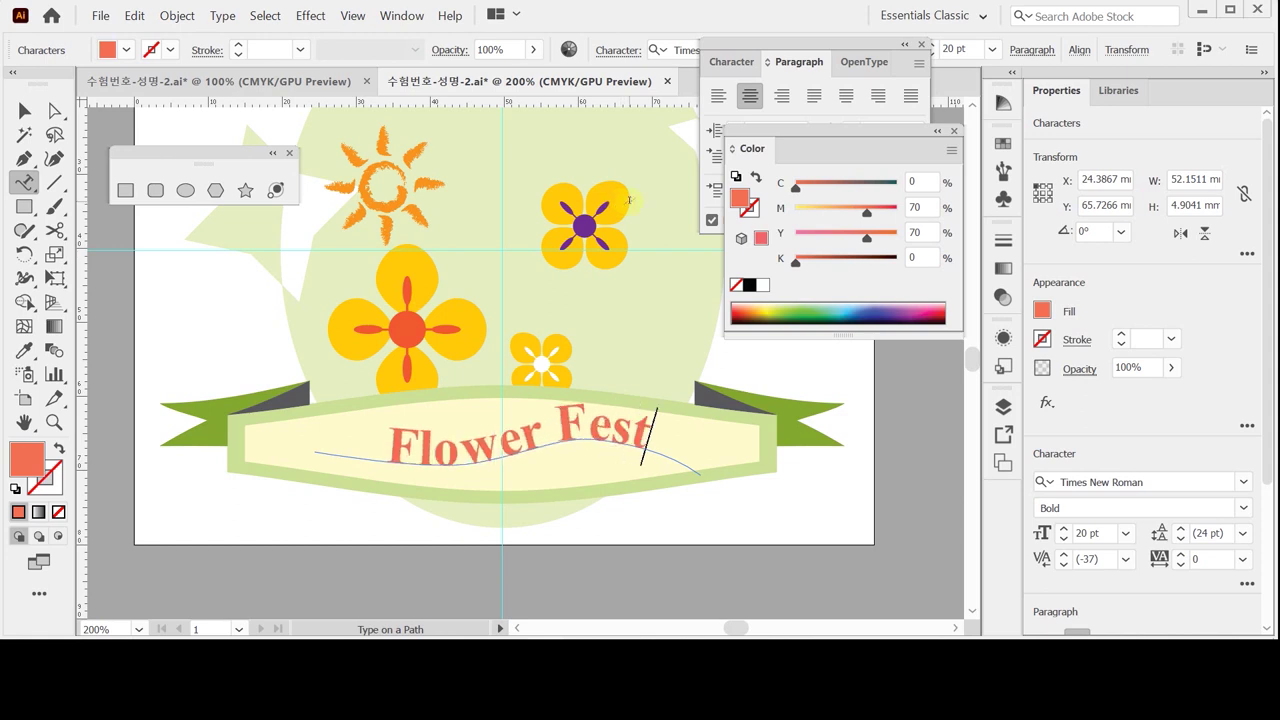
type("ival")
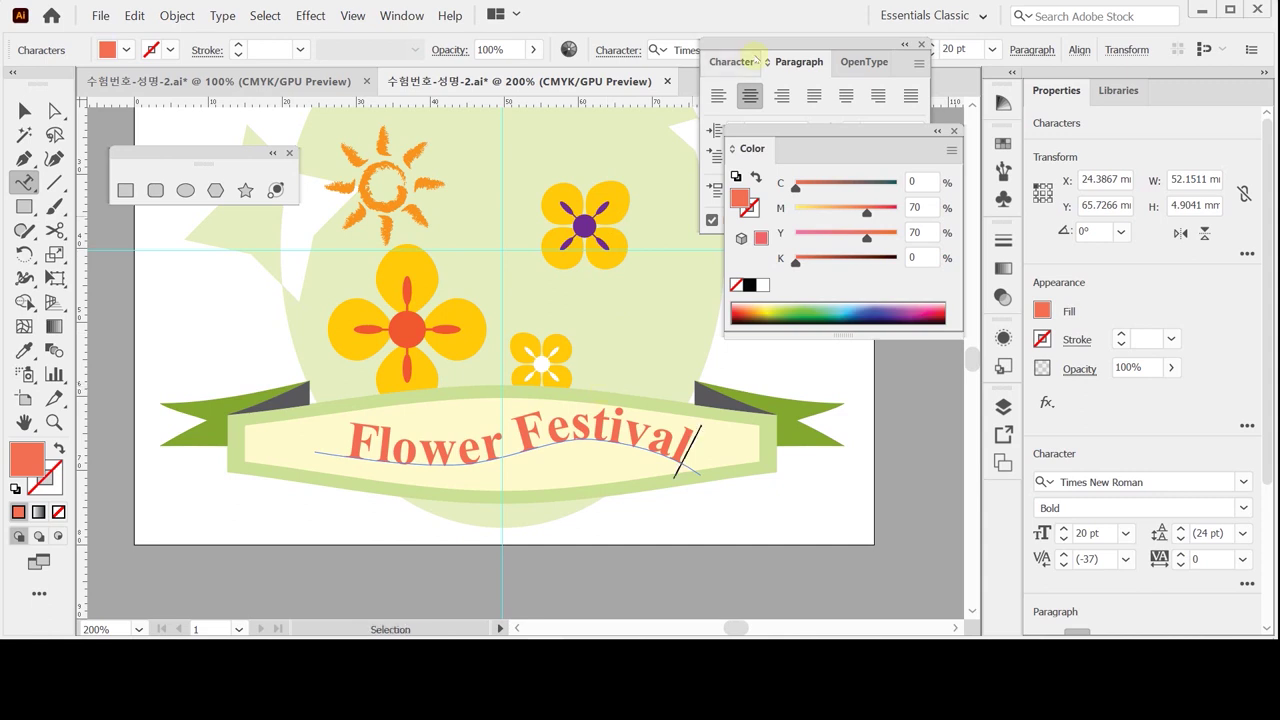
- Shift the "Flower Festival" text slightly left along its path to center it on the banner, and save the document
left_click(731, 61)
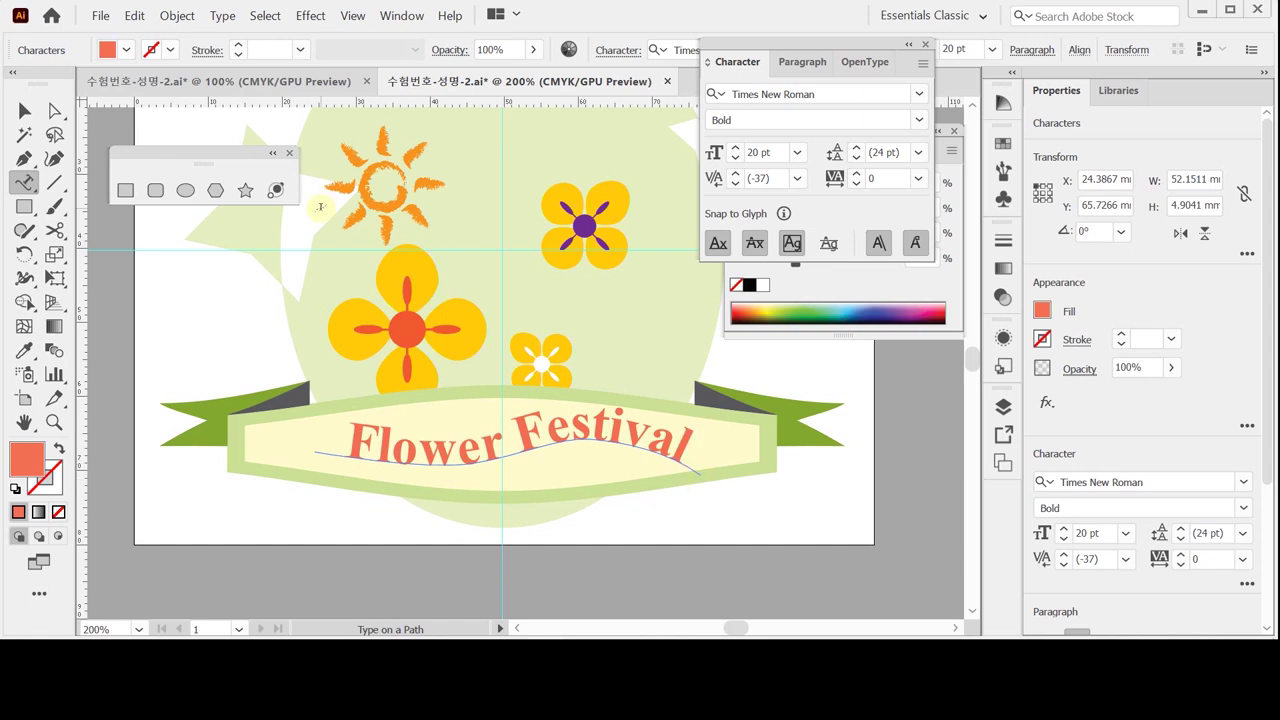
left_click(55, 111)
left_click(694, 496)
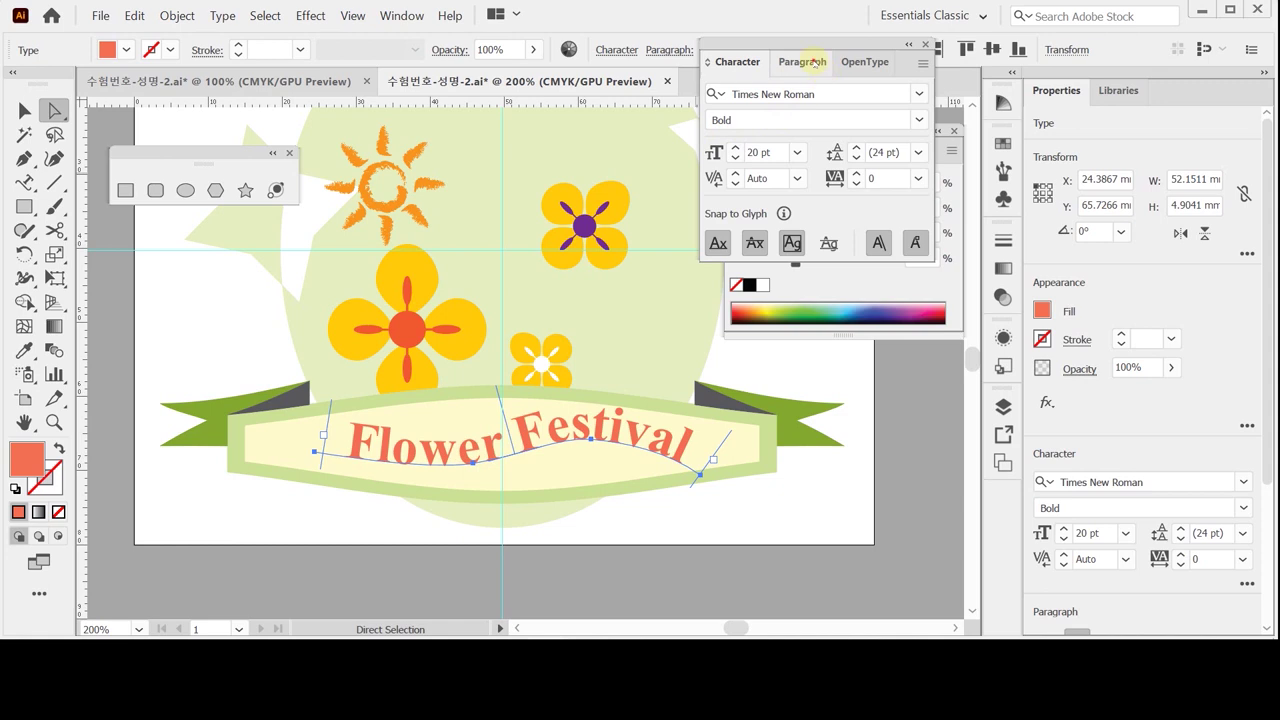
left_click(803, 62)
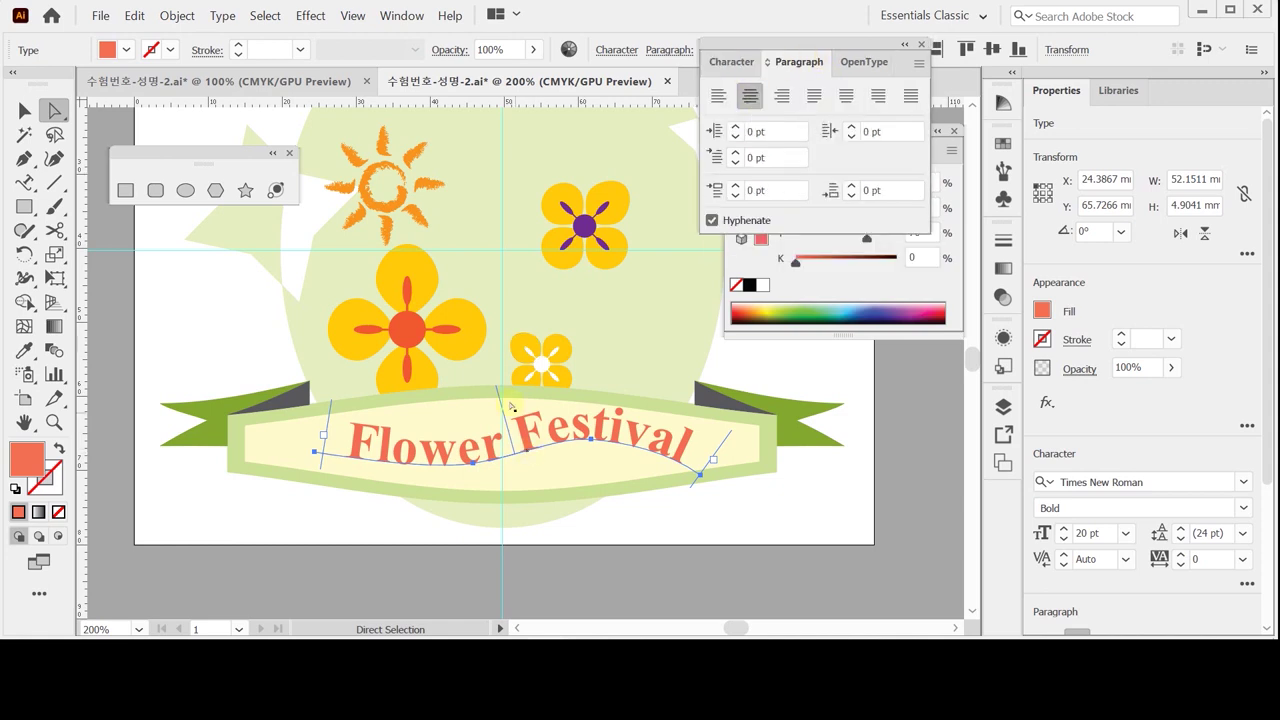
left_click_drag(504, 411, 500, 412)
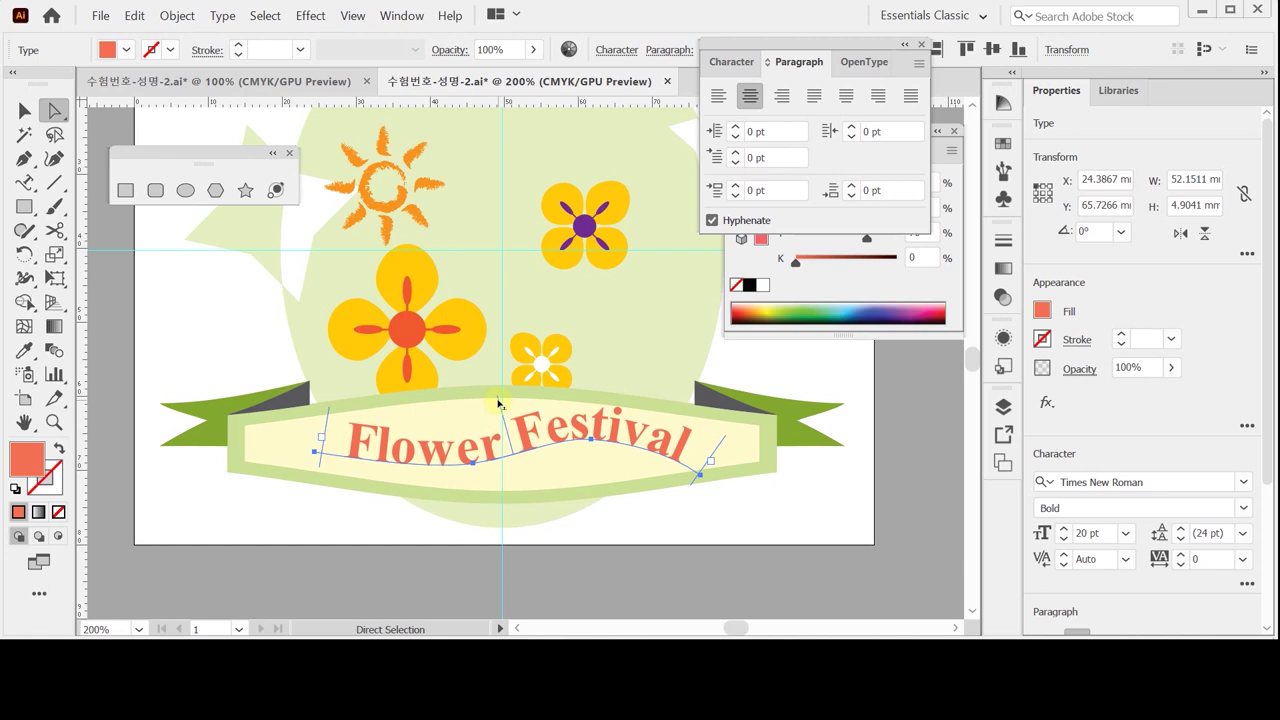
left_click_drag(498, 404, 526, 410)
key("v")
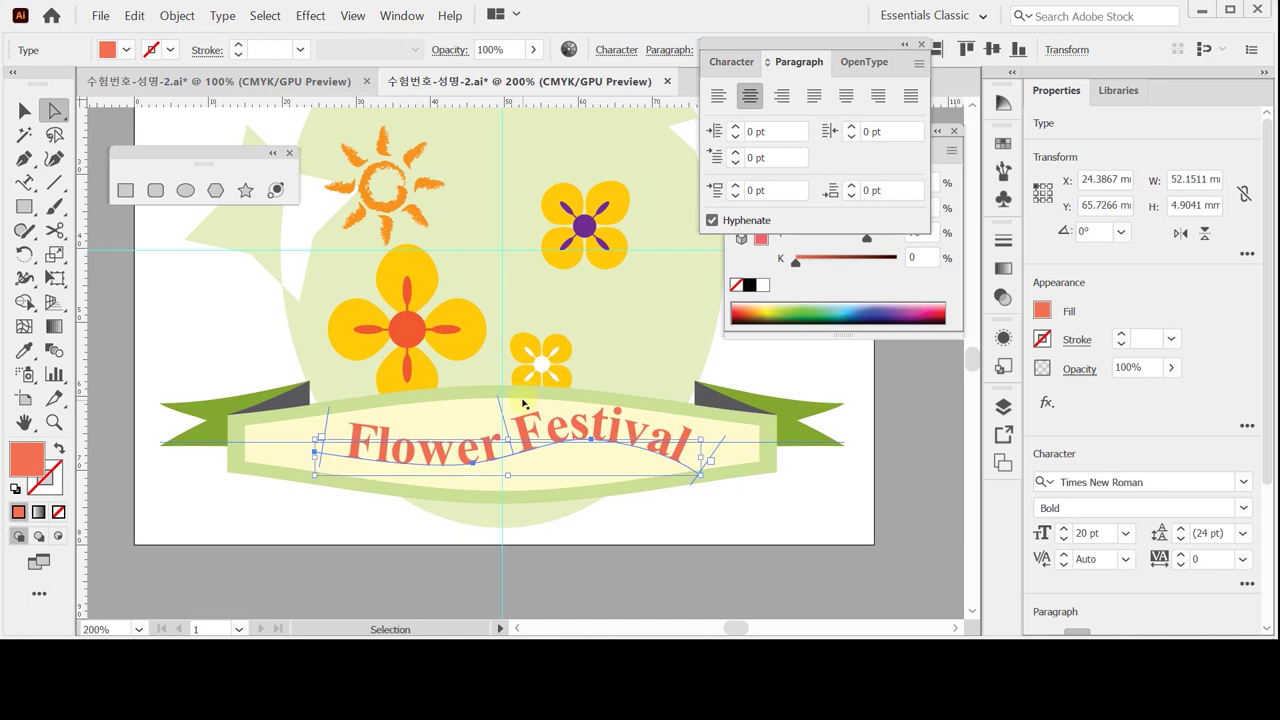
key("a")
key("ctrl+s")
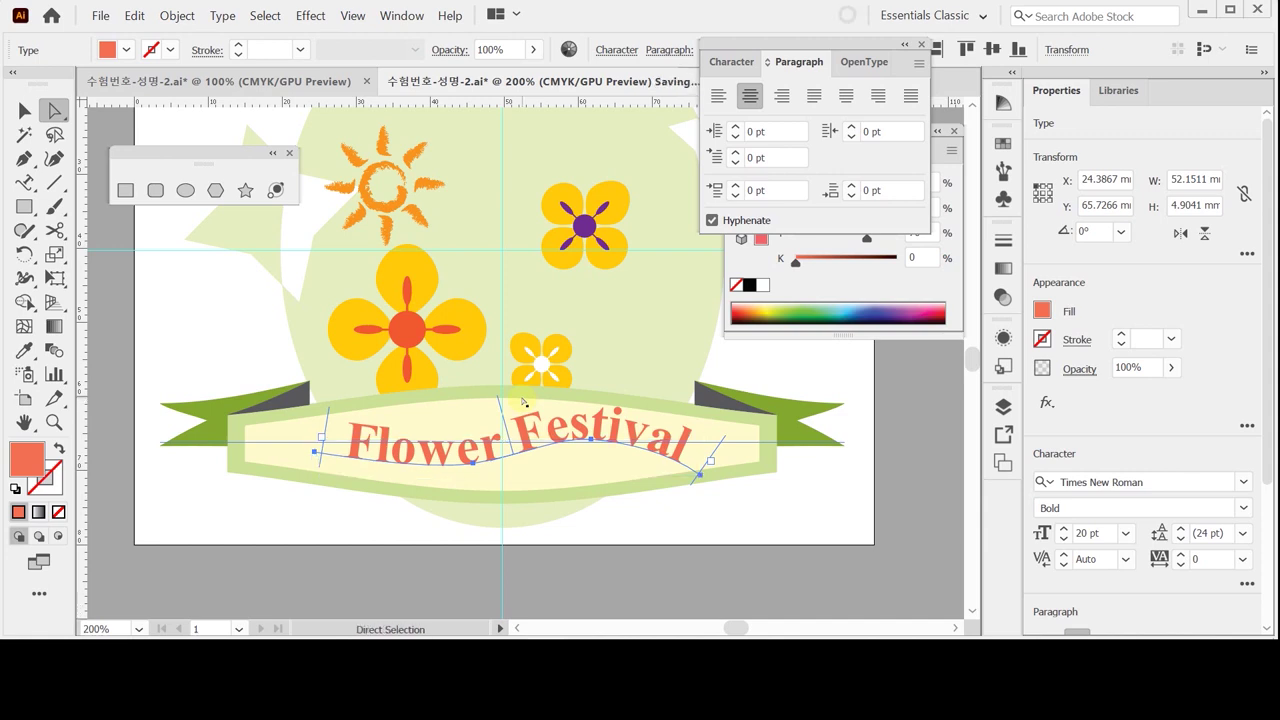
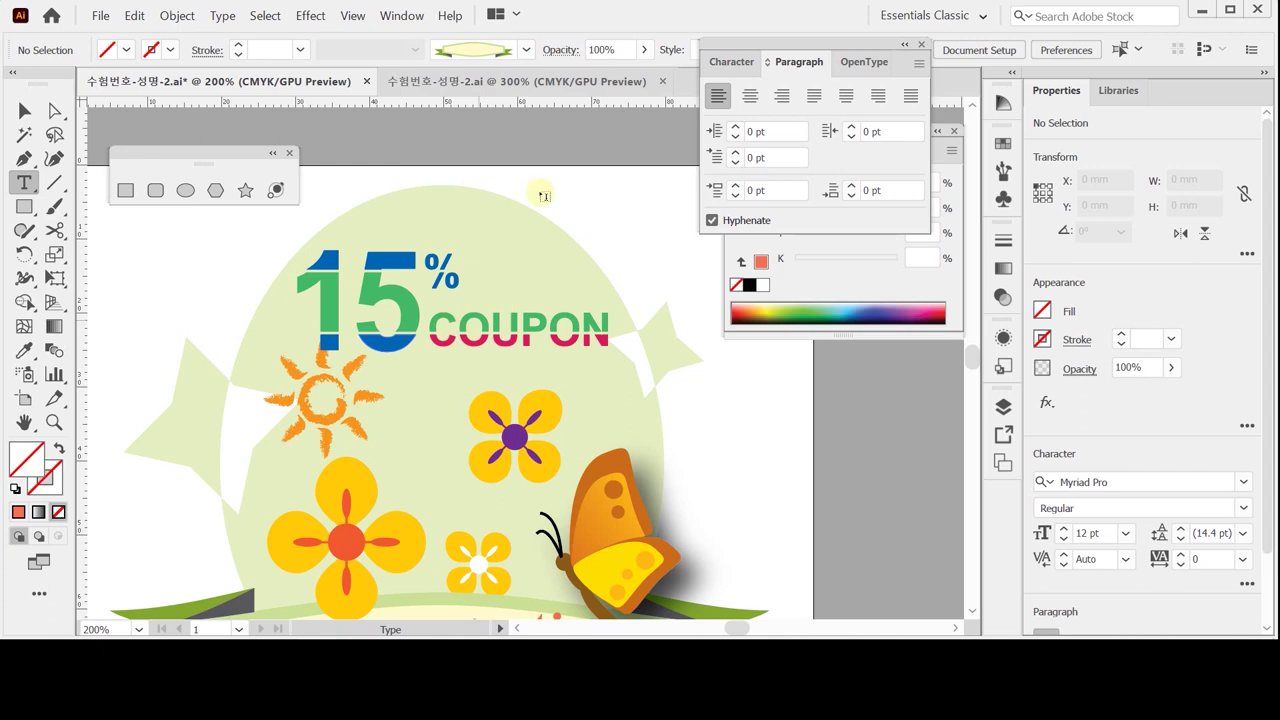
- Start a new point text in the upper part of the working document's artboard and set its font to Arial
left_click(507, 82)
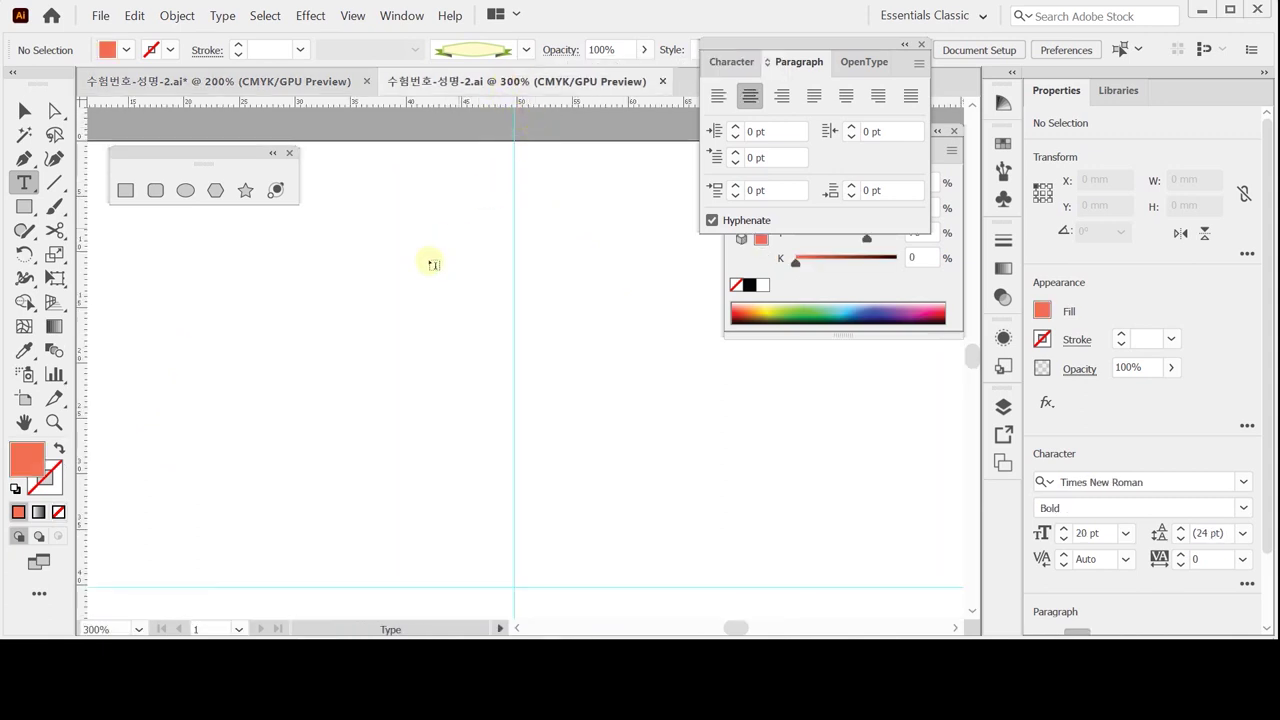
left_click(276, 322)
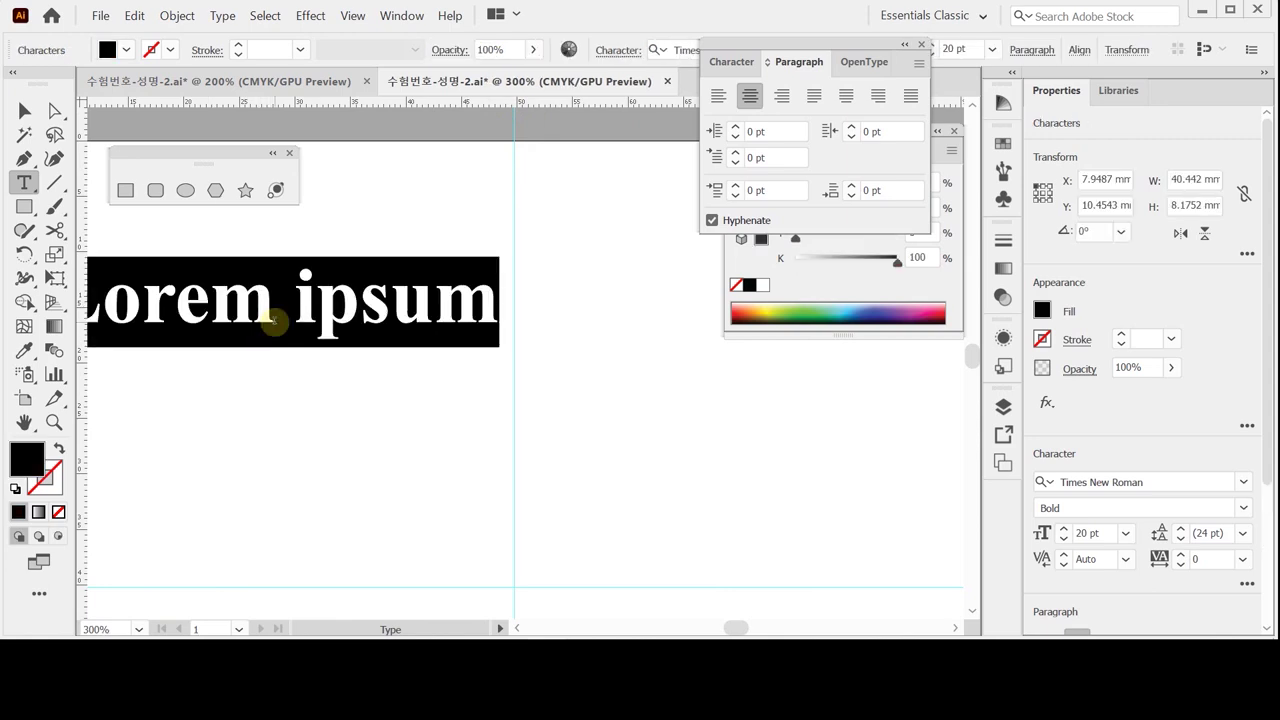
left_click(733, 61)
left_click(744, 94)
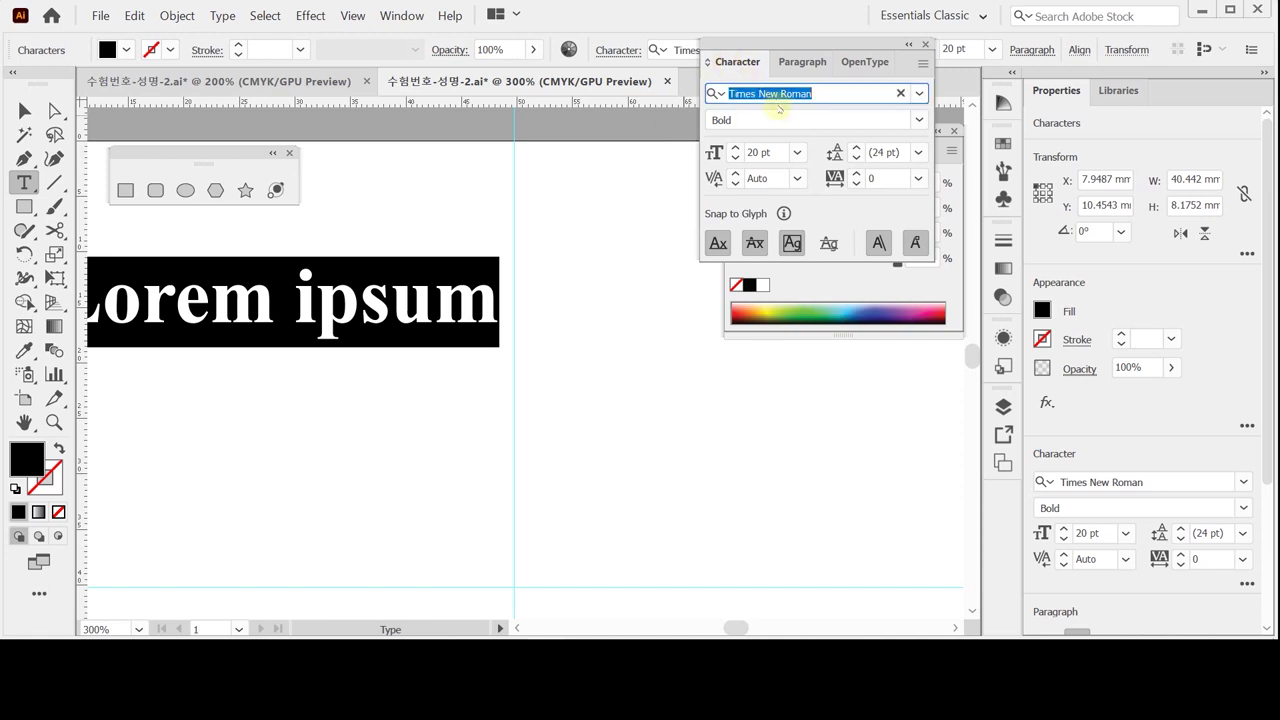
type("a")
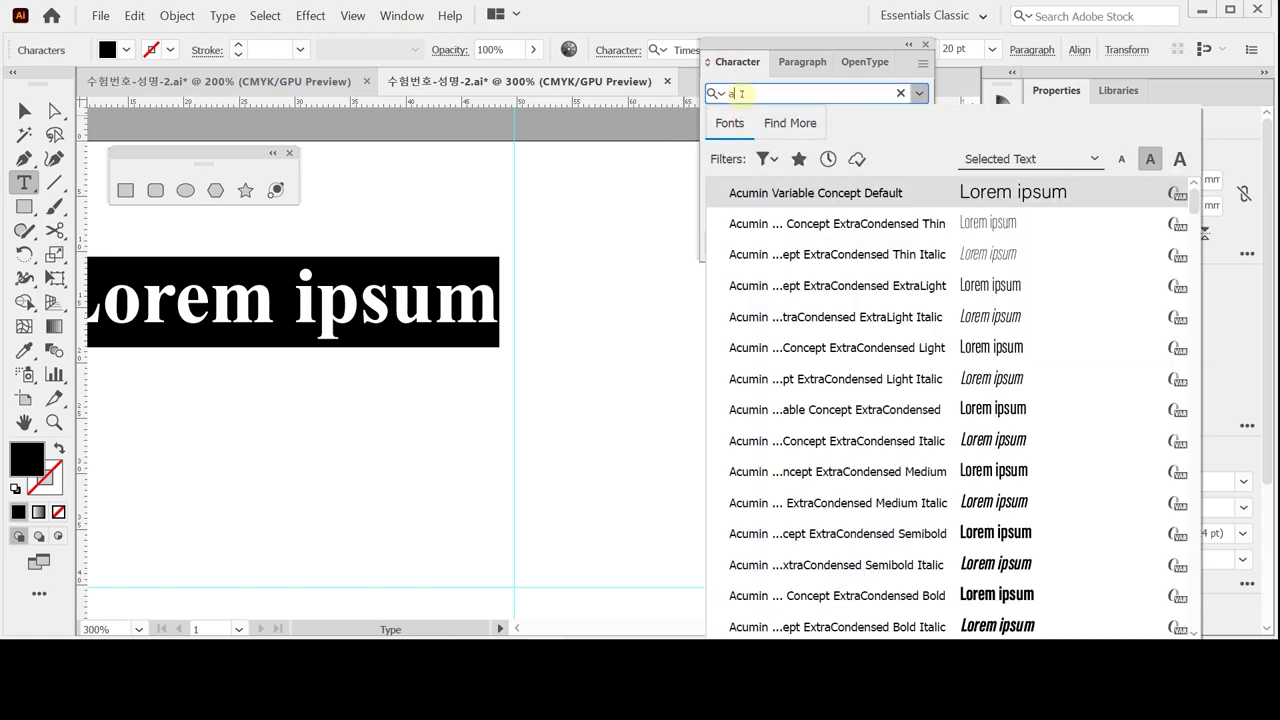
type("ri")
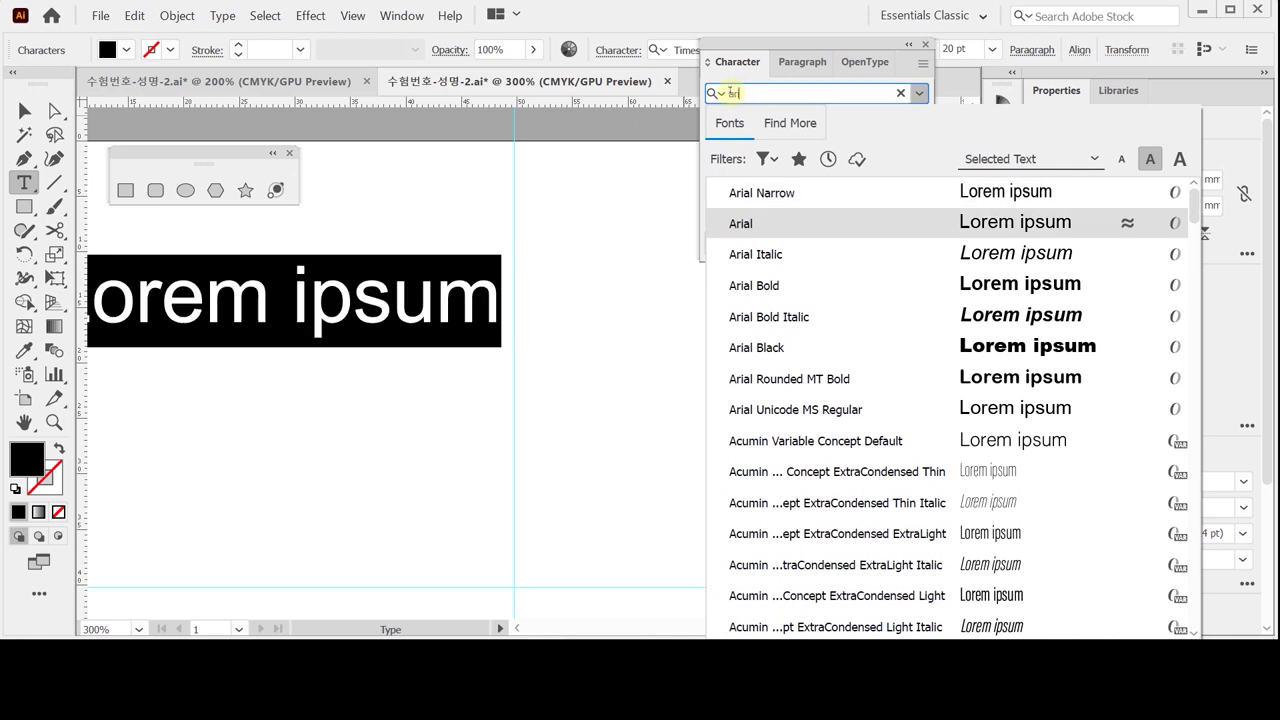
- Set the placeholder text's font to Arial Bold and its size to 16 pt
key("Down")
key("Down")
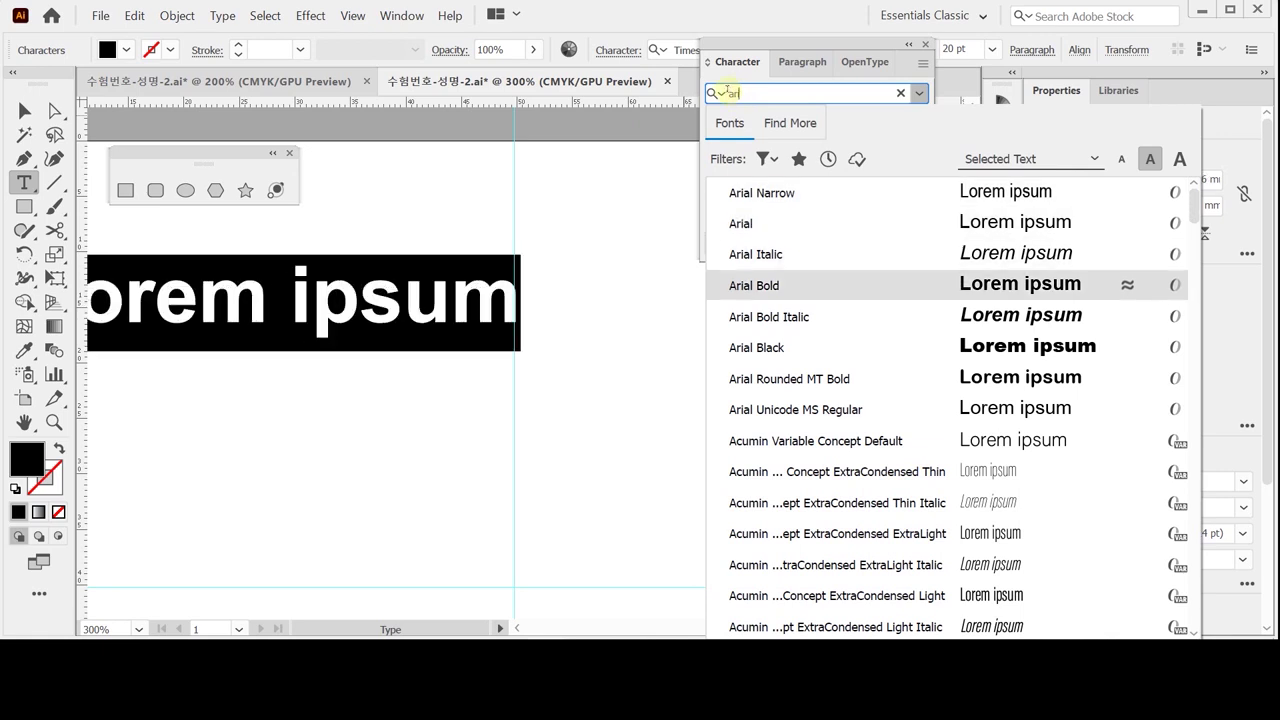
key("Return")
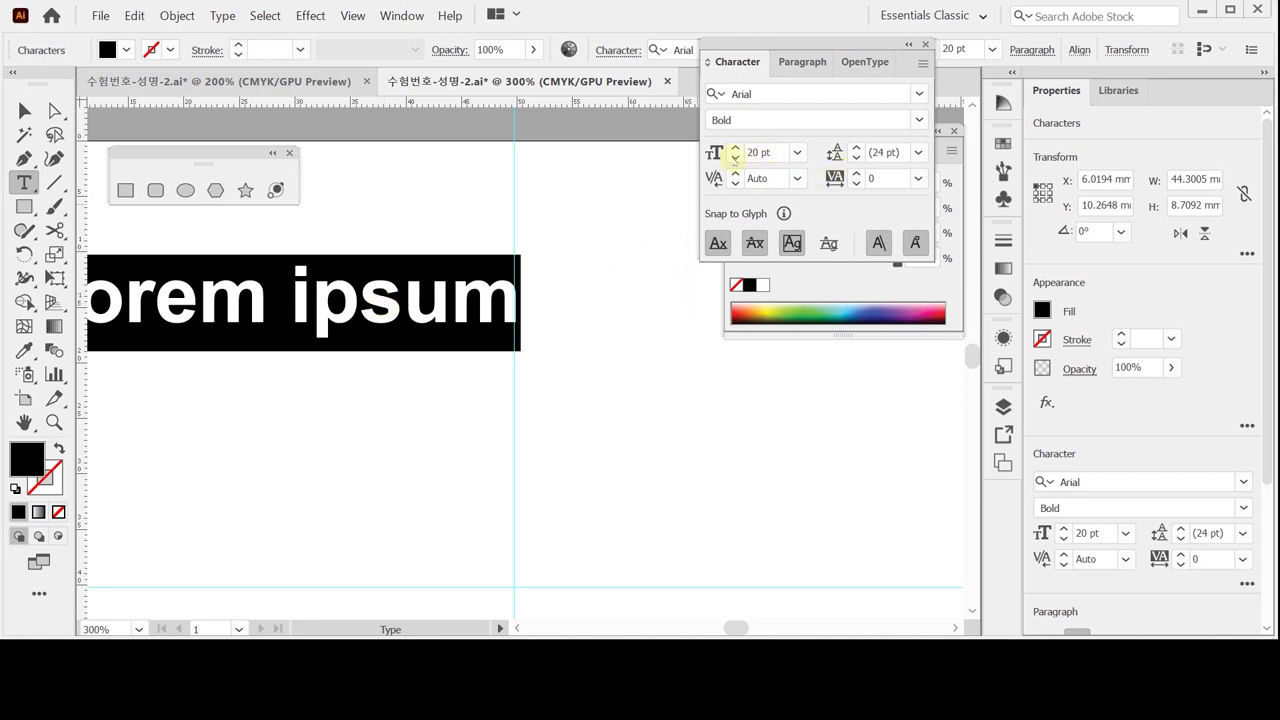
left_click(797, 153)
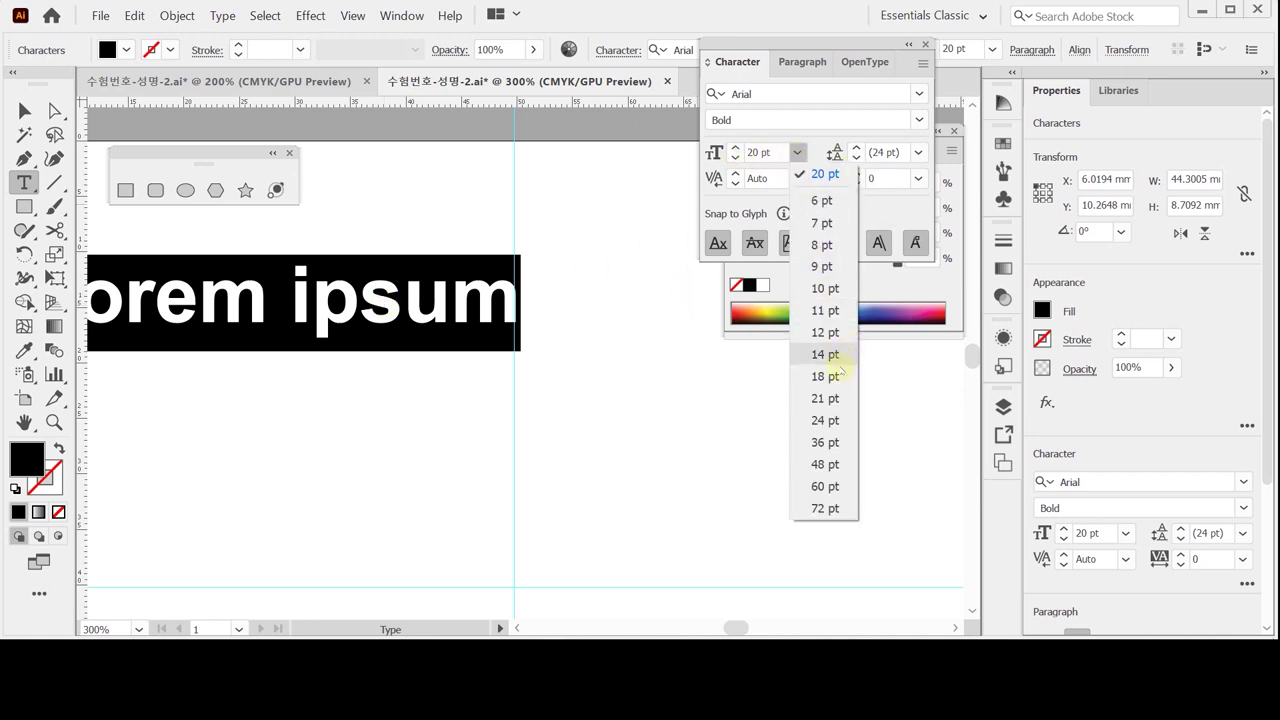
left_click(834, 356)
left_click(735, 147)
left_click(735, 147)
left_click(735, 147)
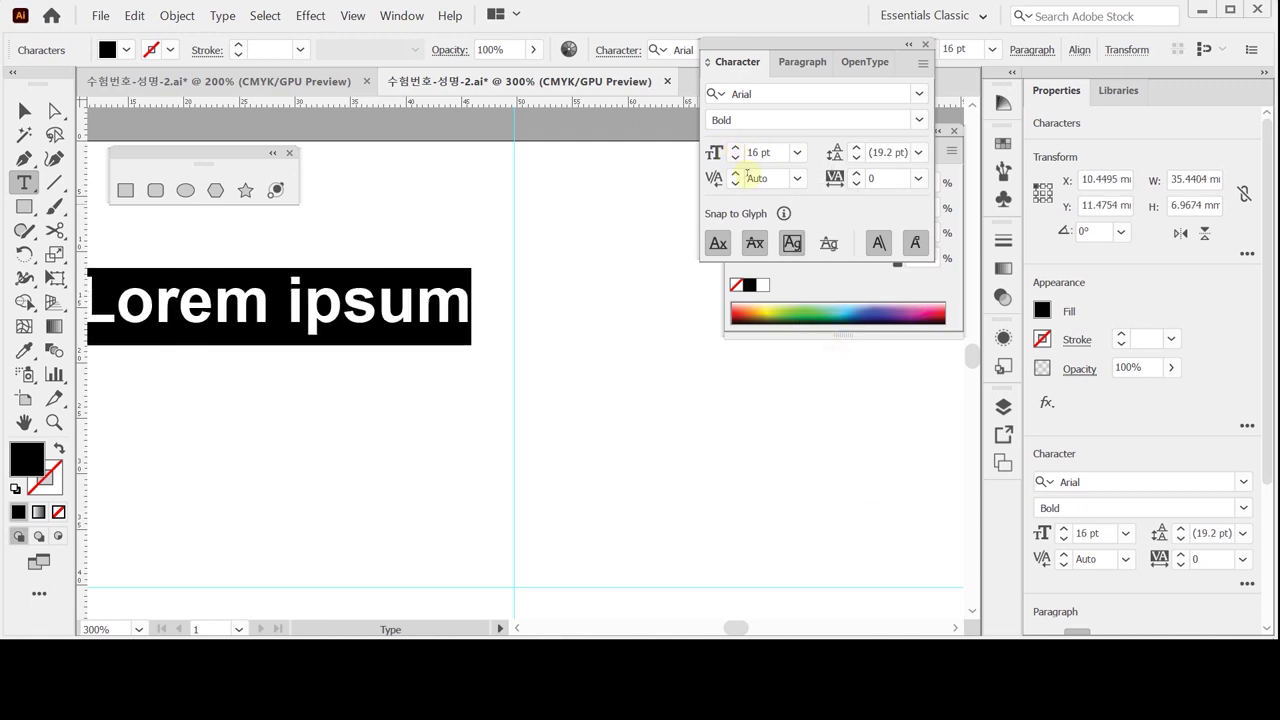
- Replace the placeholder text with "15%" followed by a space
key("ctrl")
type("15")
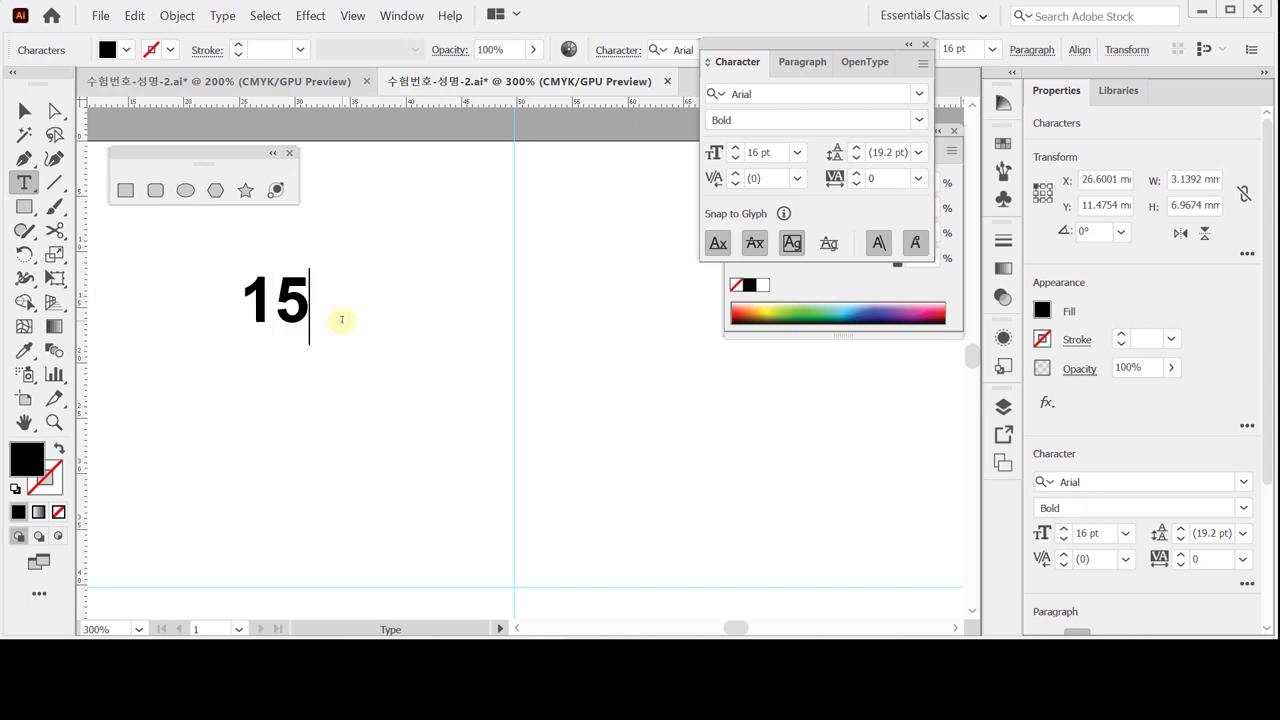
type("%")
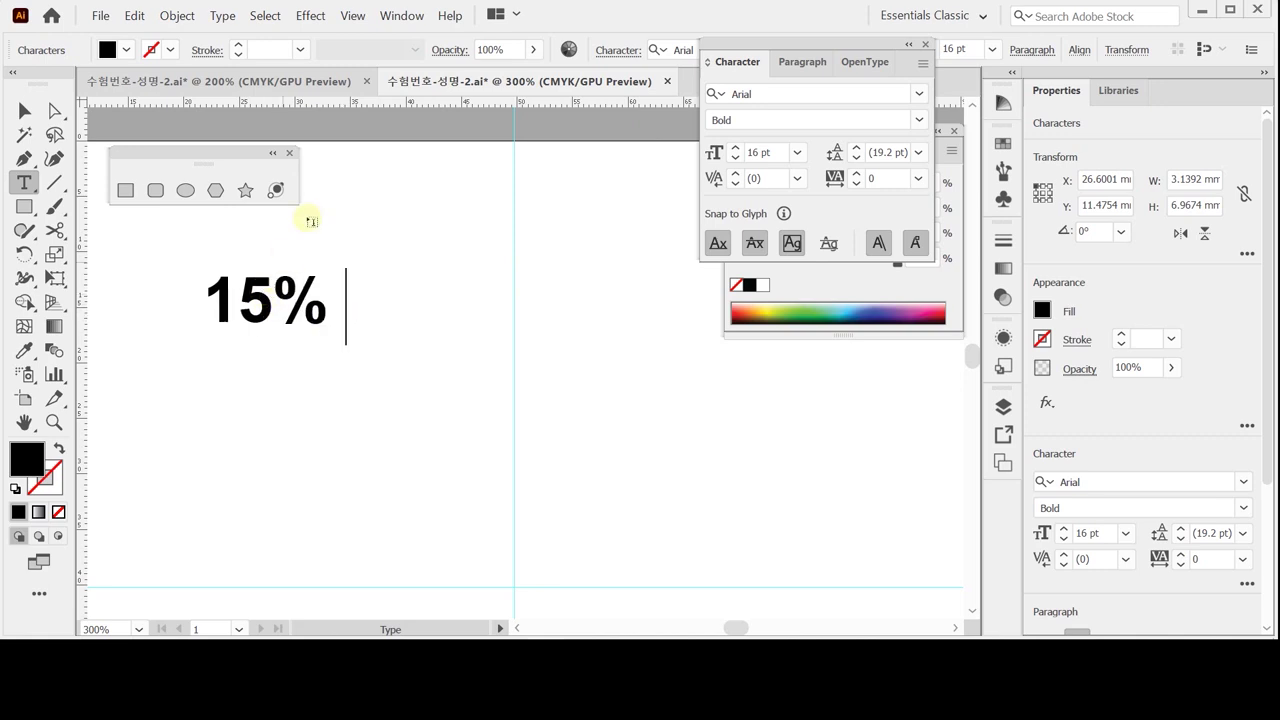
type(" coupo")
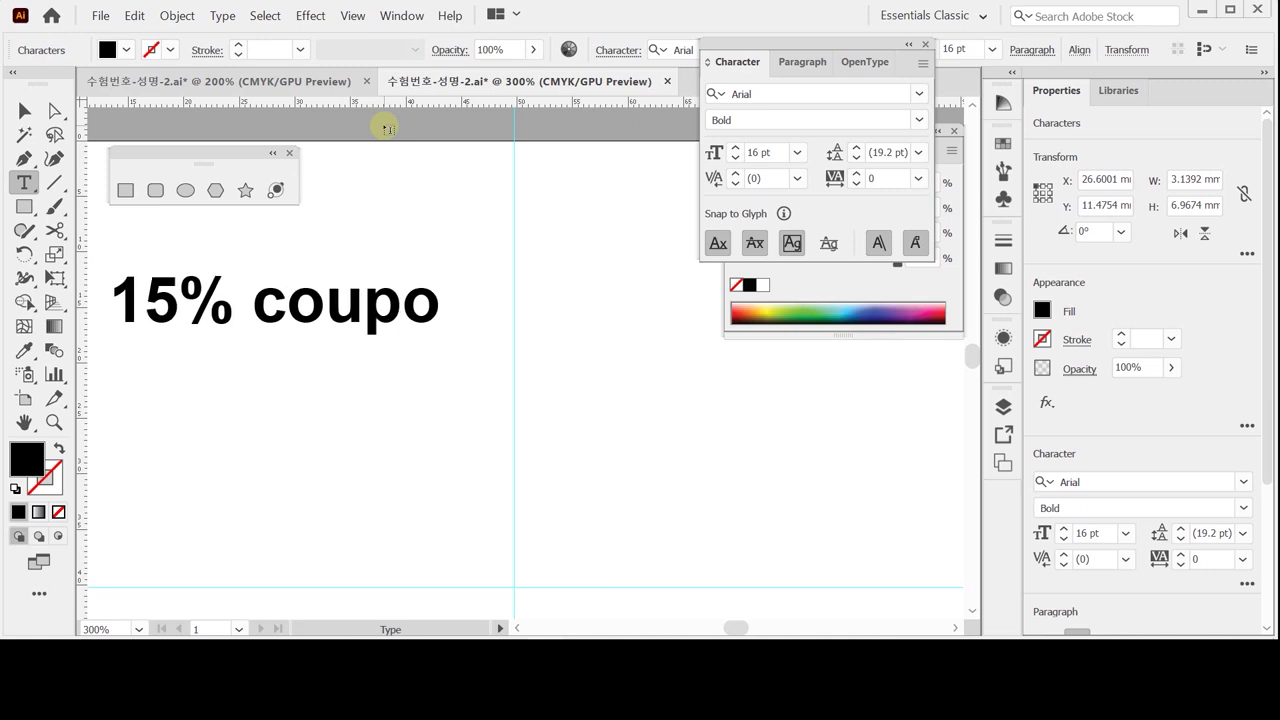
key("BackSpace")
key("BackSpace")
key("BackSpace")
key("BackSpace")
key("BackSpace")
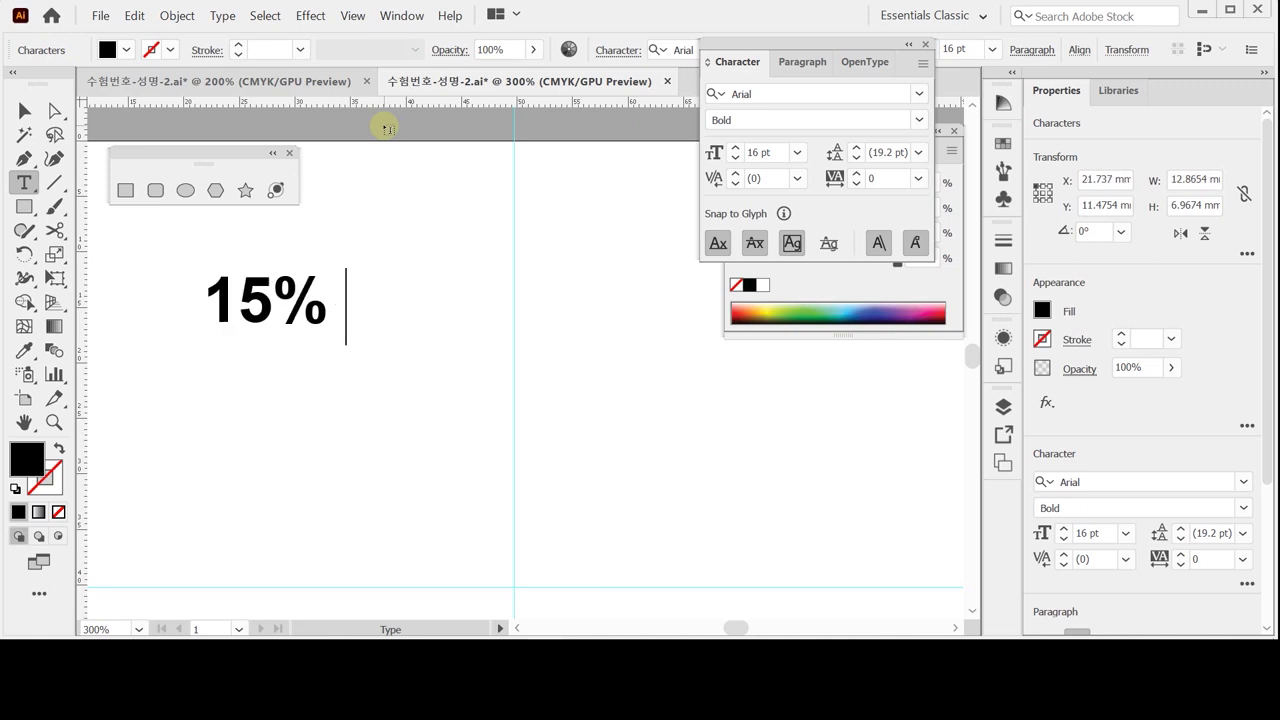
- Complete the text line with "COUPON" in capitals and align the paragraph left
key("Caps_Lock")
type("COUPON")
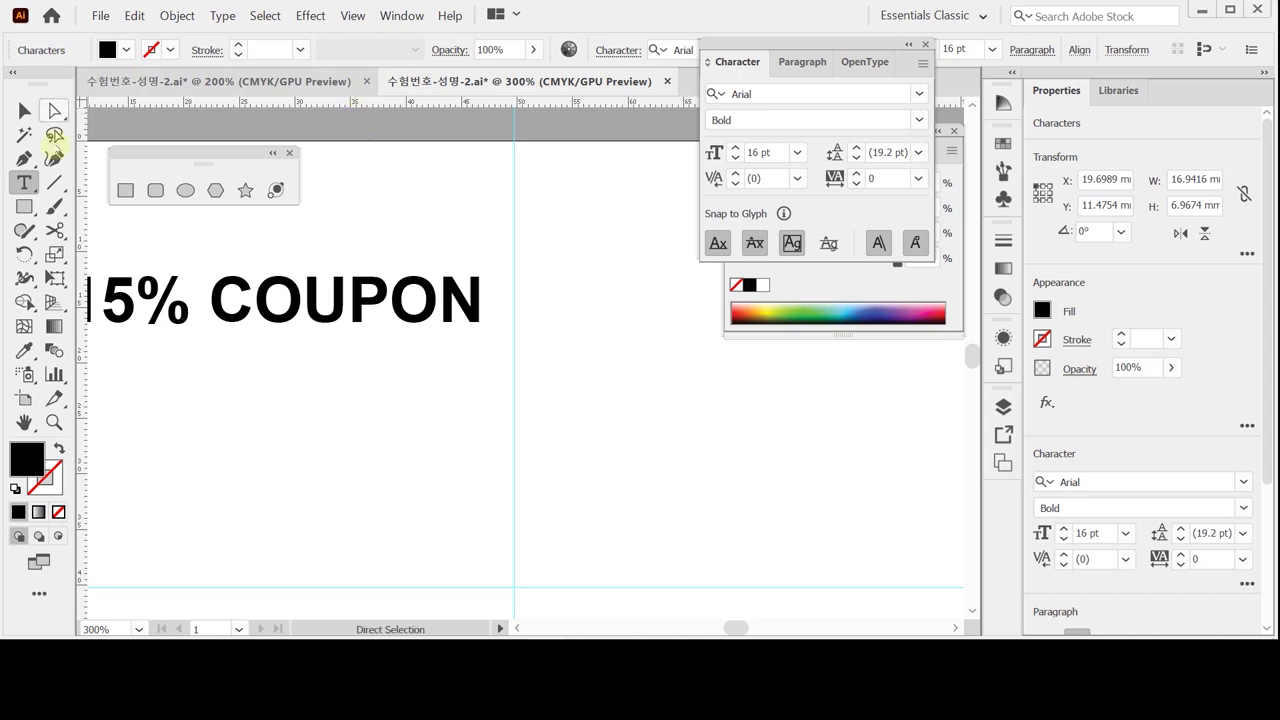
left_click(800, 62)
left_click(750, 95)
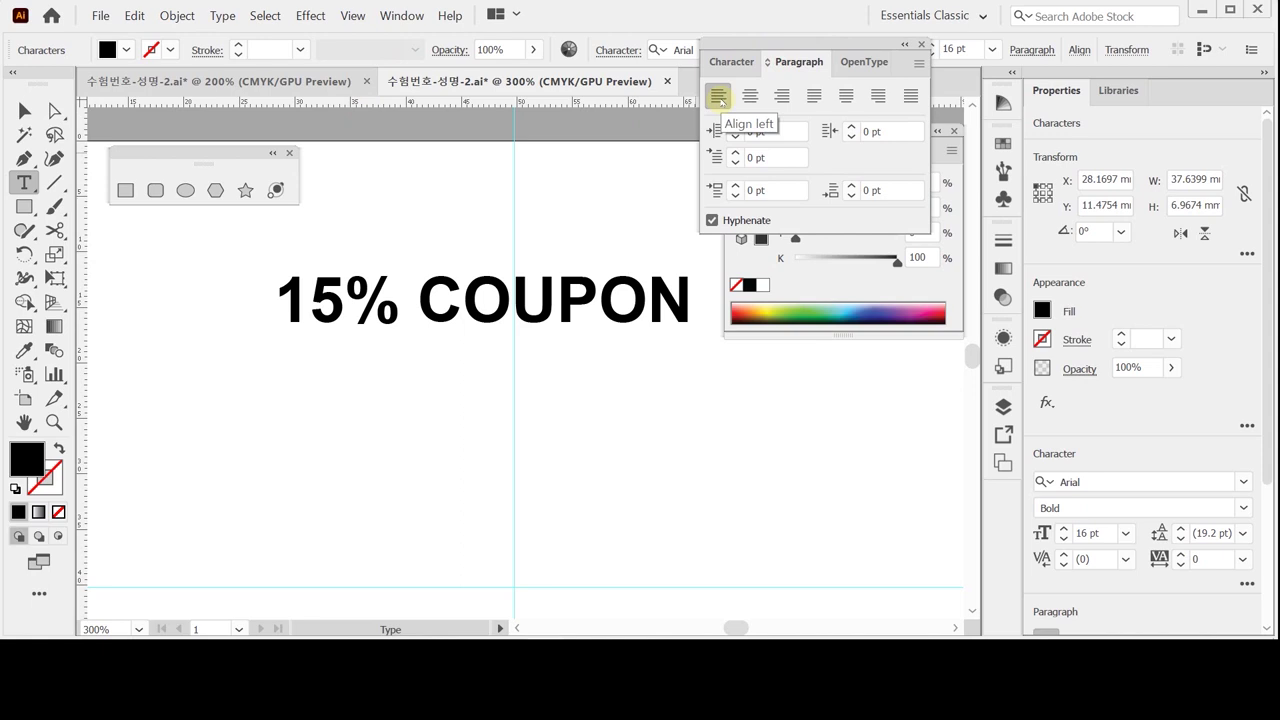
key("ctrl")
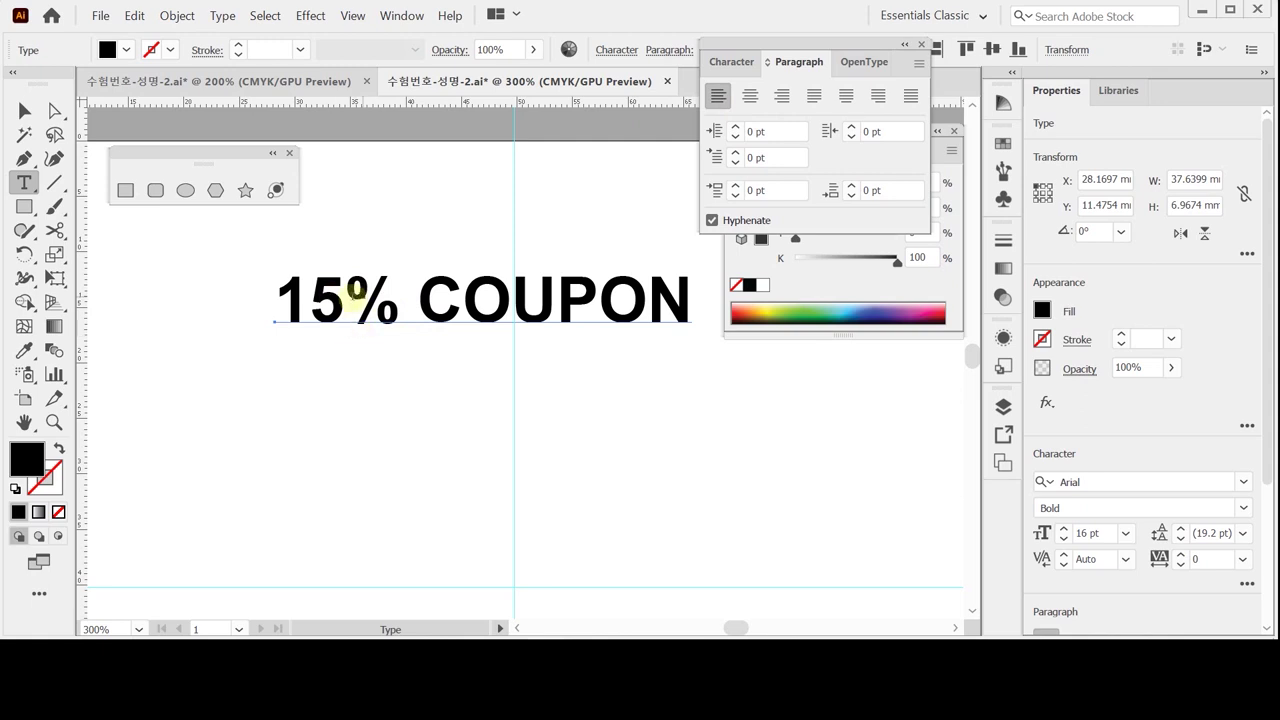
- Enlarge only the number "15" in the coupon text to 50 pt
double_click(290, 297)
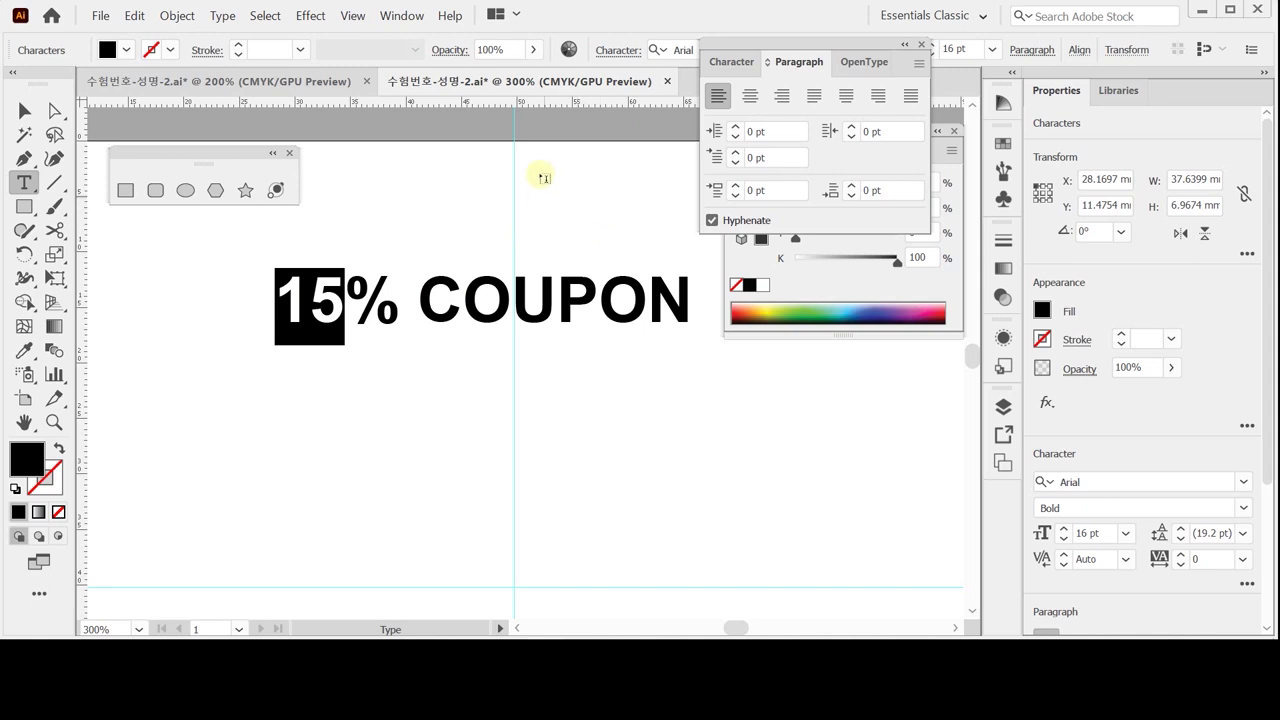
left_click(735, 62)
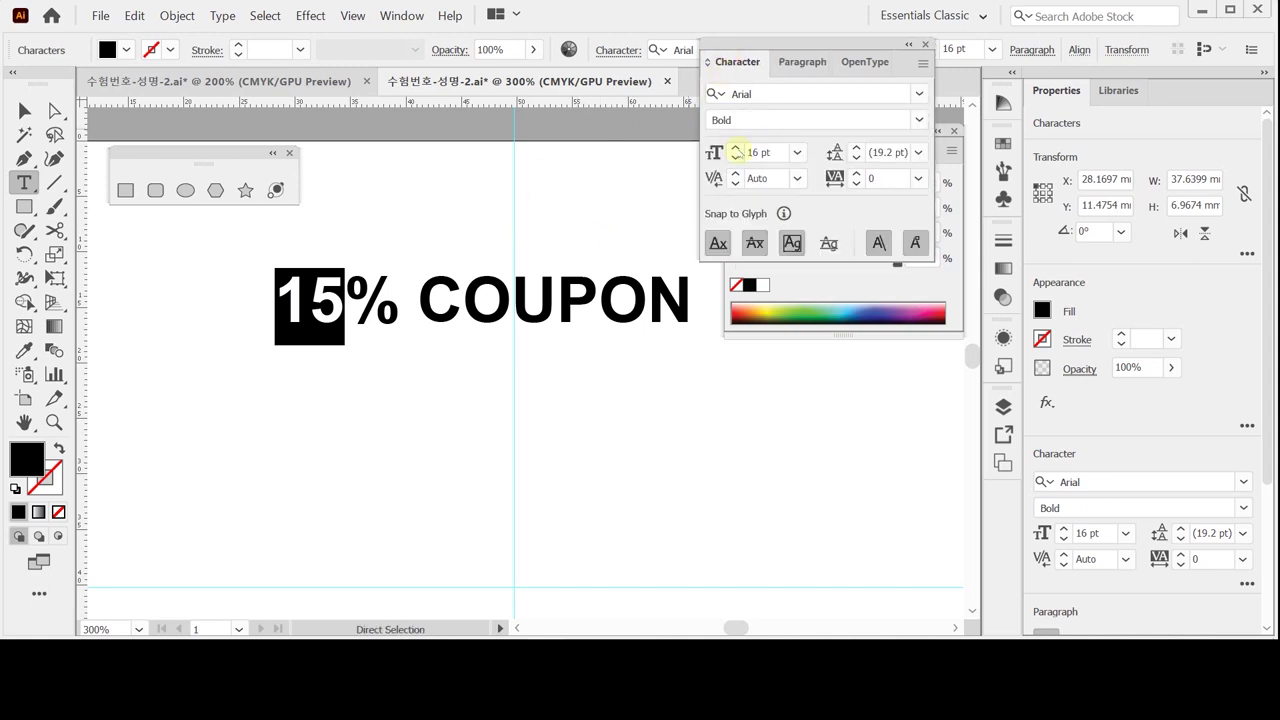
left_click(714, 153)
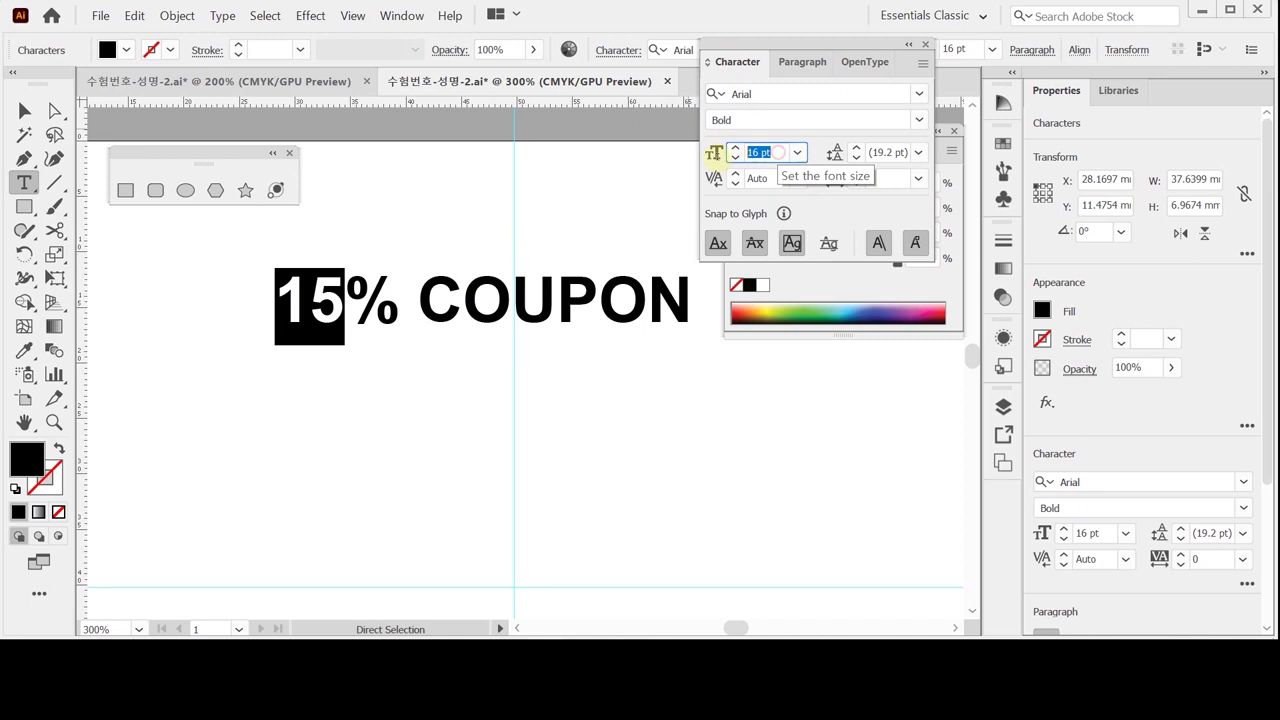
type("50")
key("Return")
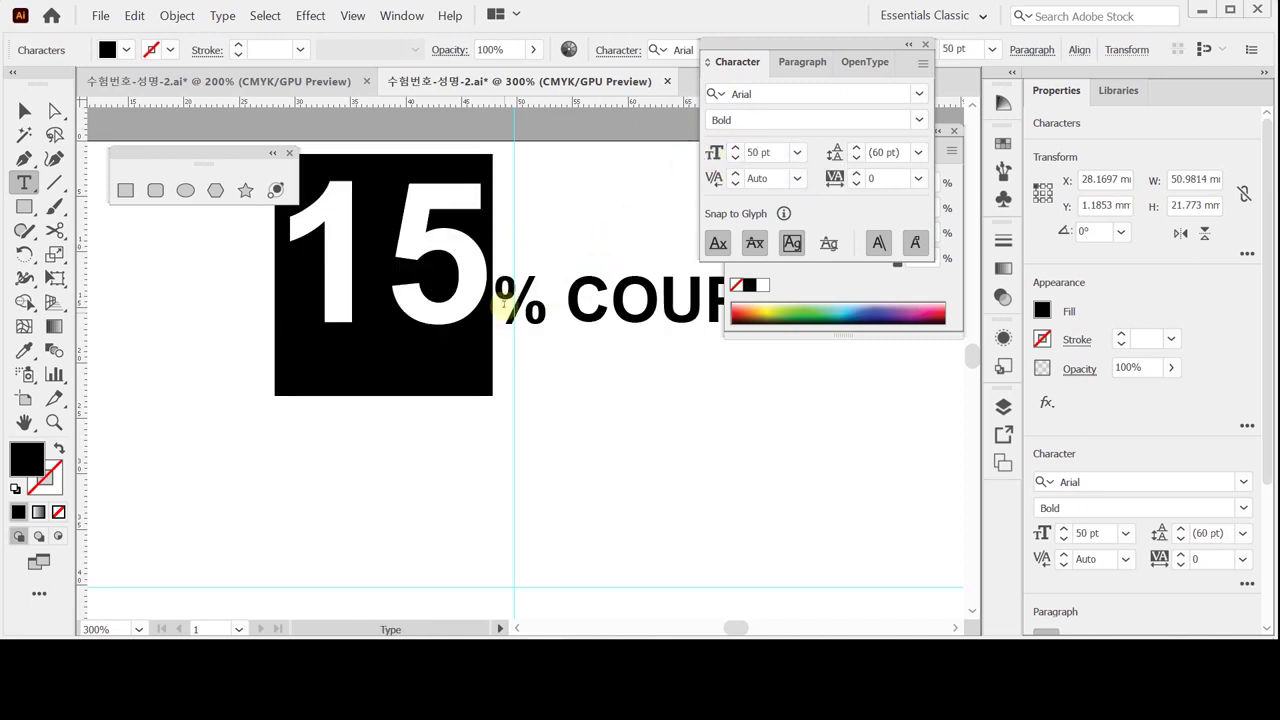
left_click_drag(482, 252, 278, 252)
right_click(438, 296)
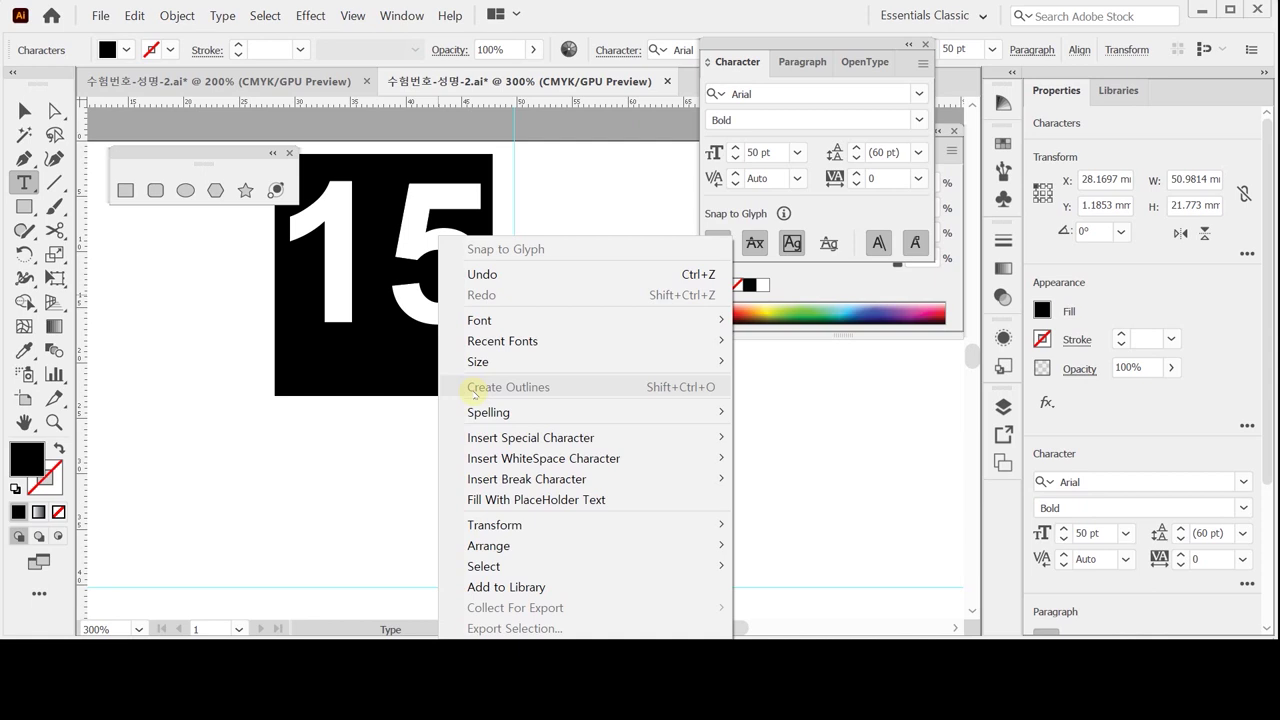
left_click(363, 340)
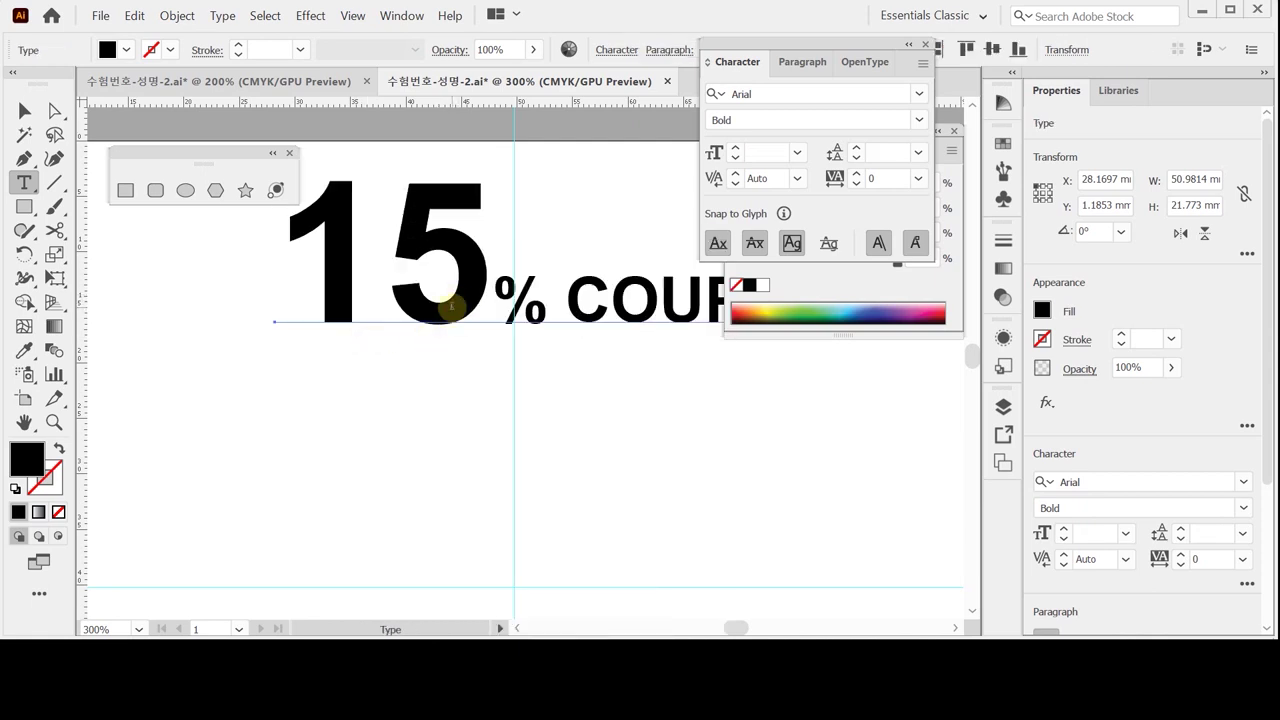
- Convert the whole "15% COUPON" text object to outlines and save the document
right_click(451, 307)
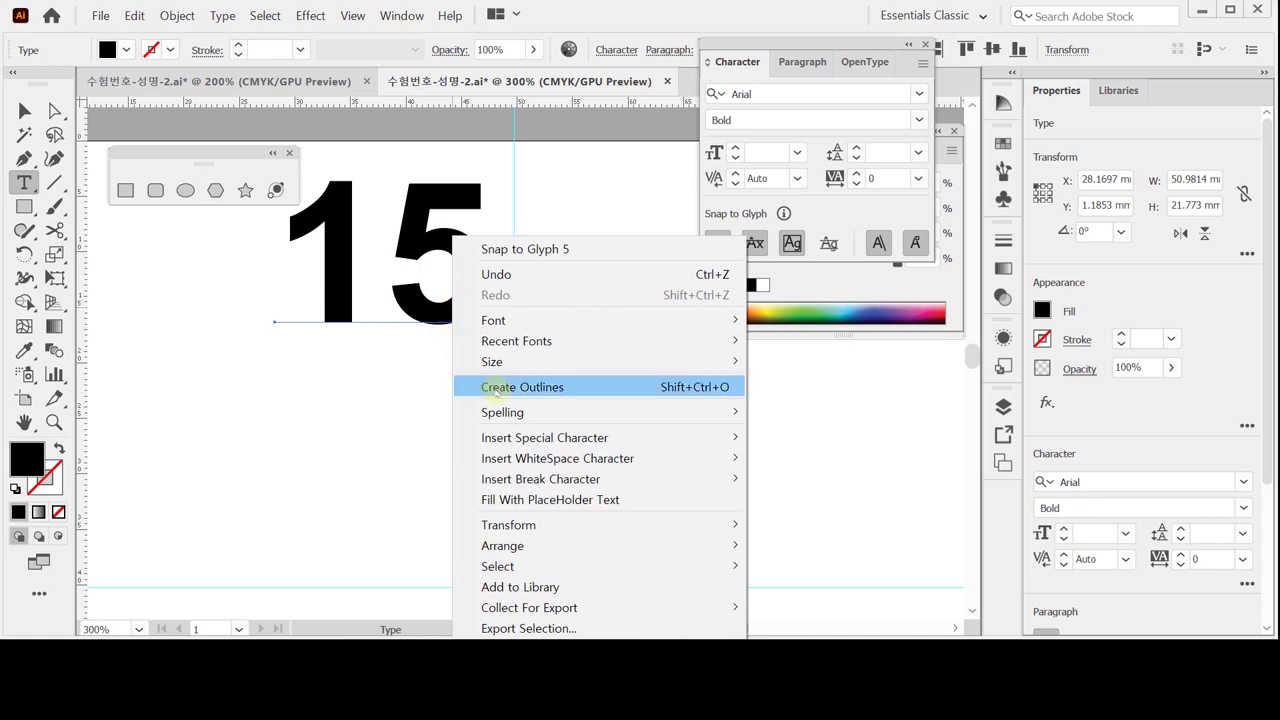
left_click(496, 391)
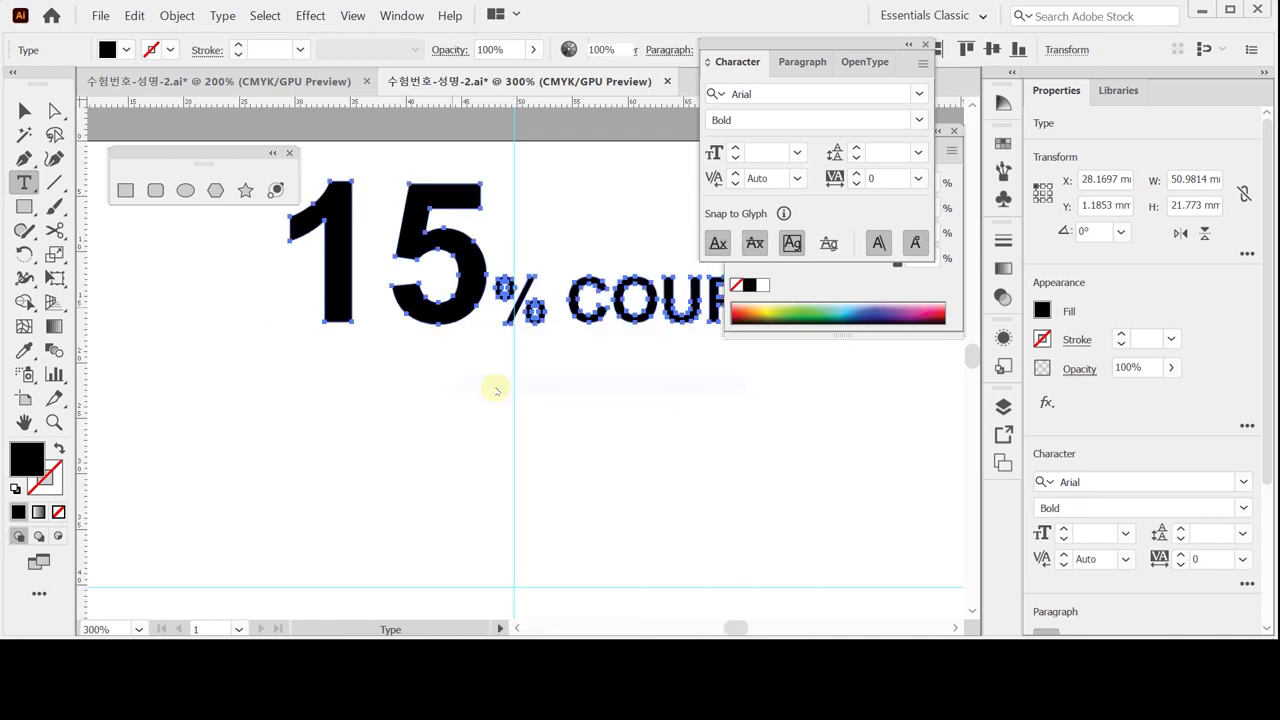
left_click(468, 338, "ctrl")
key("ctrl+equal")
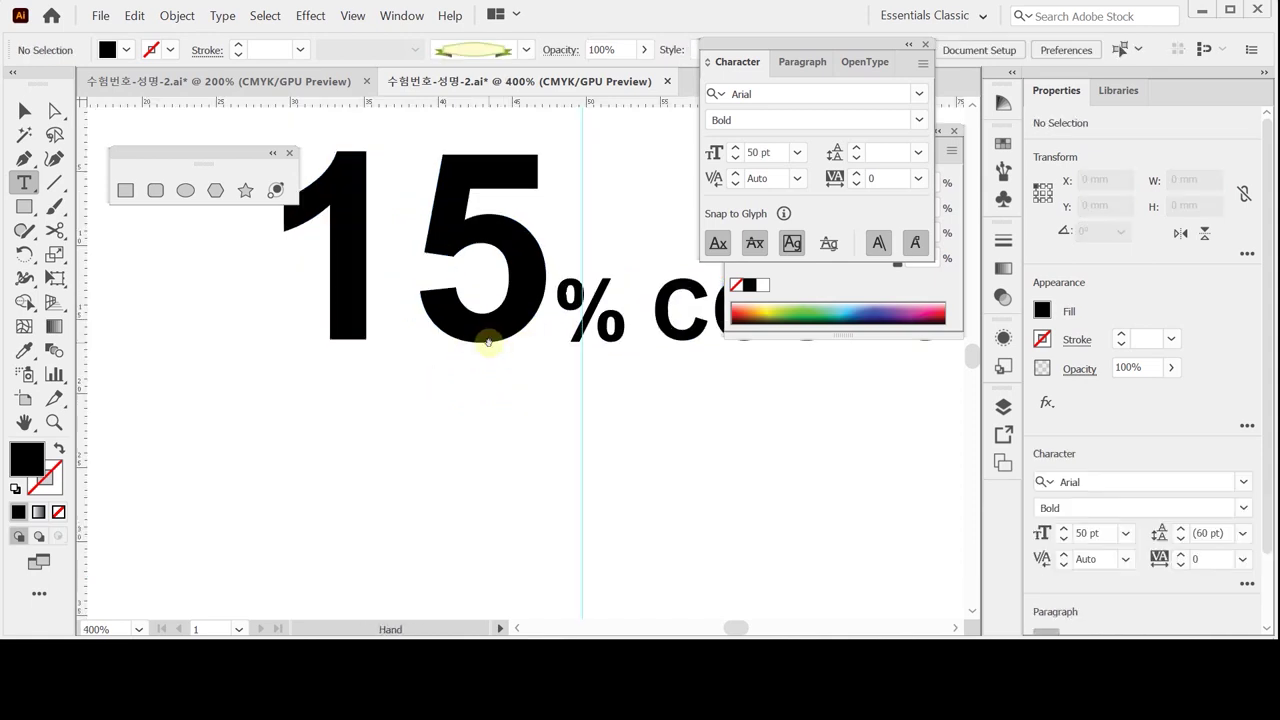
left_click(506, 386, "ctrl")
left_click(505, 388, "ctrl+alt")
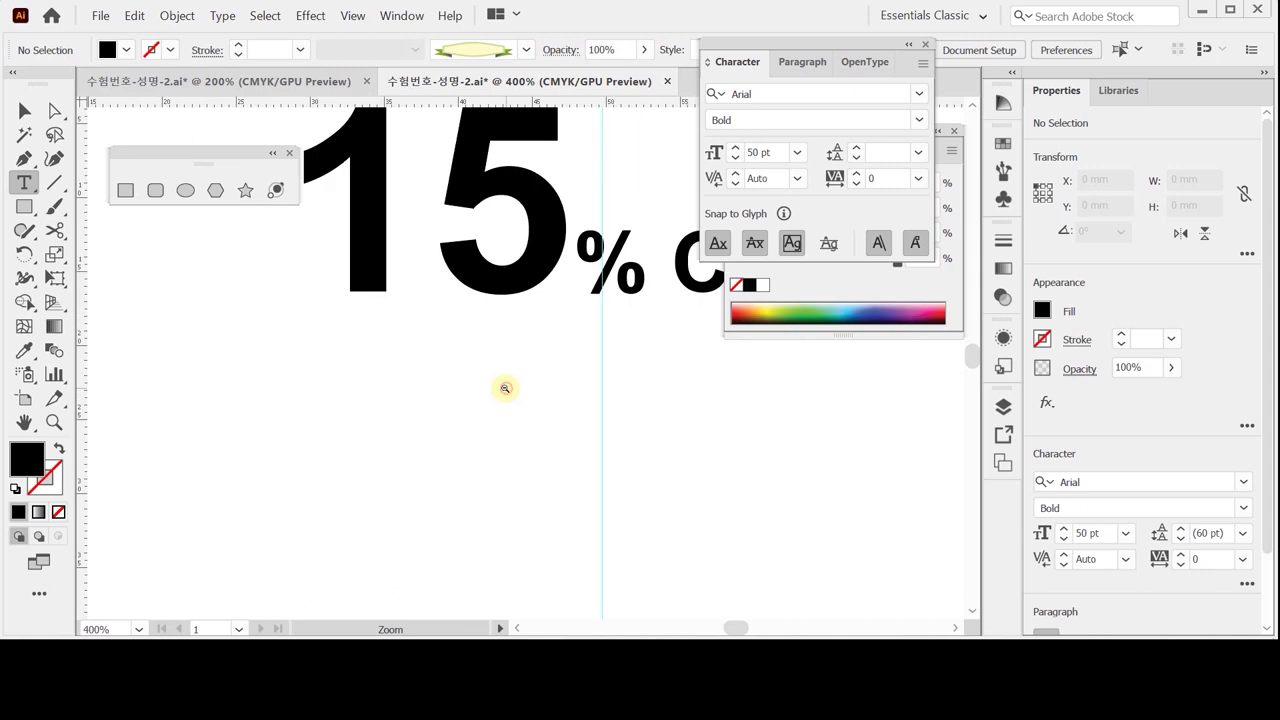
left_click(505, 388, "ctrl+alt")
left_click_drag(443, 374, 410, 395)
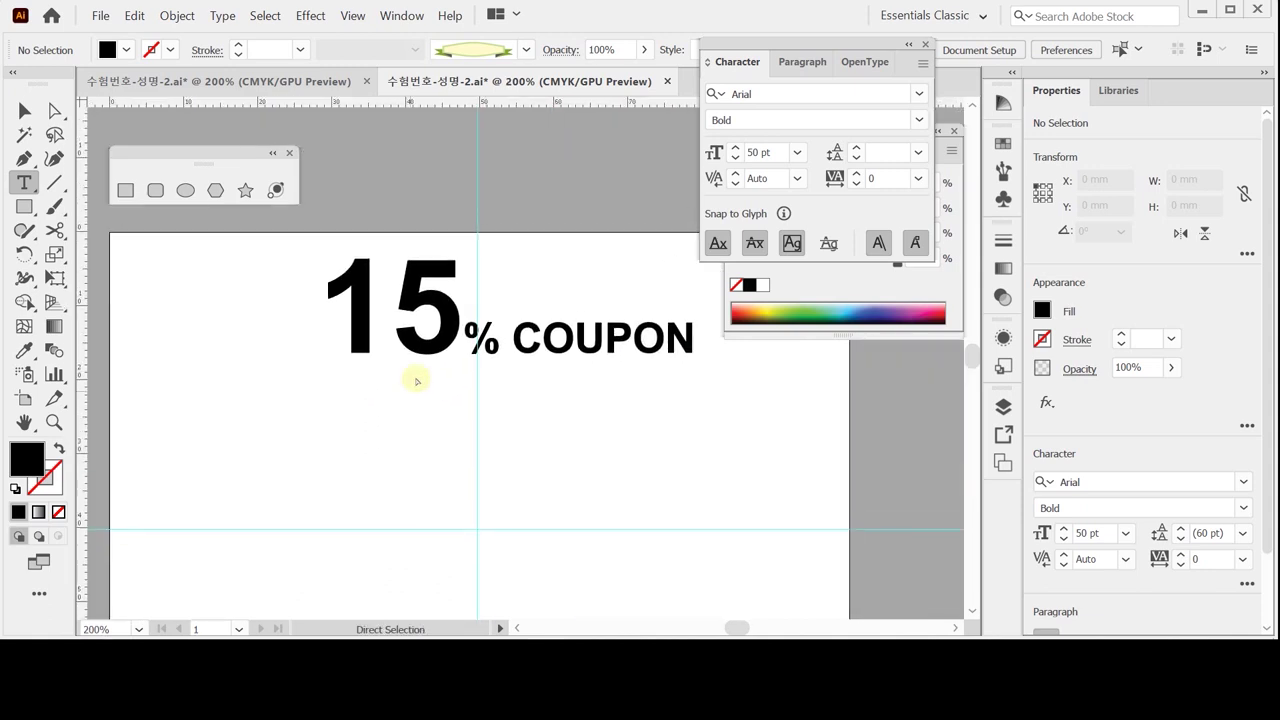
key("ctrl+s")
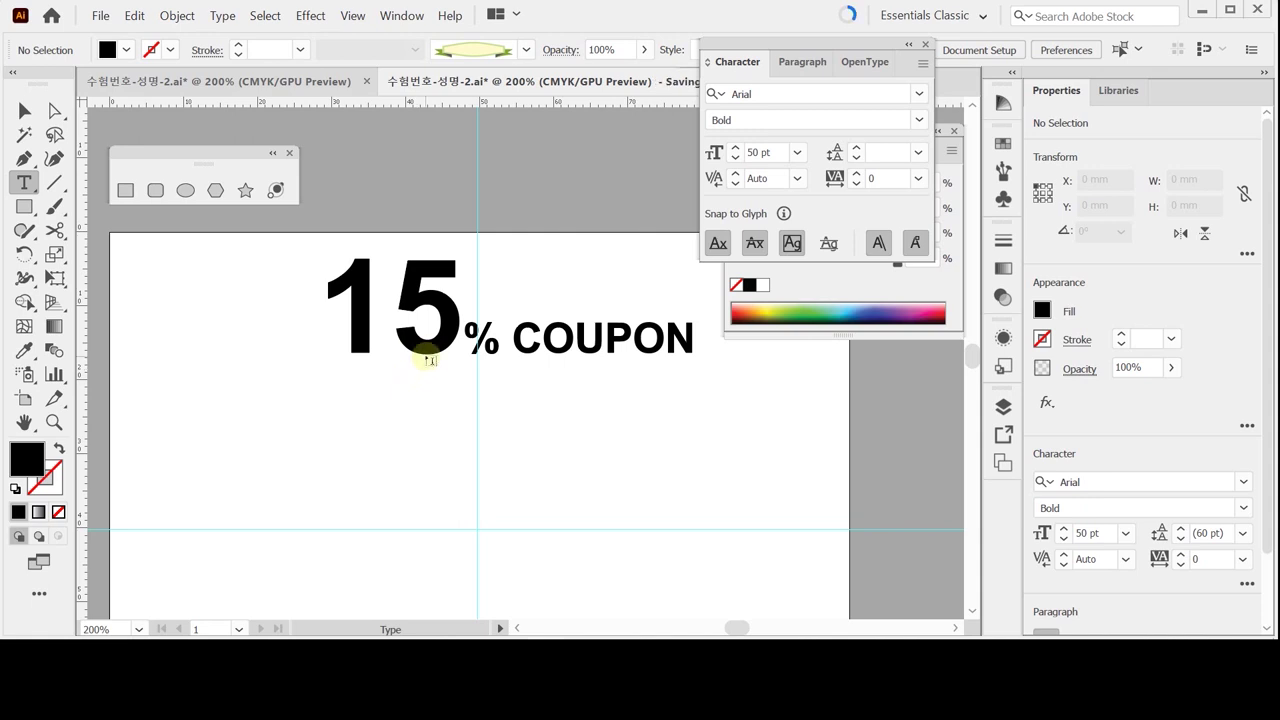
- Close the character settings and fill the outlined "15% COUPON" group with C 100, M 50, Y 0, K 0
left_click(24, 110)
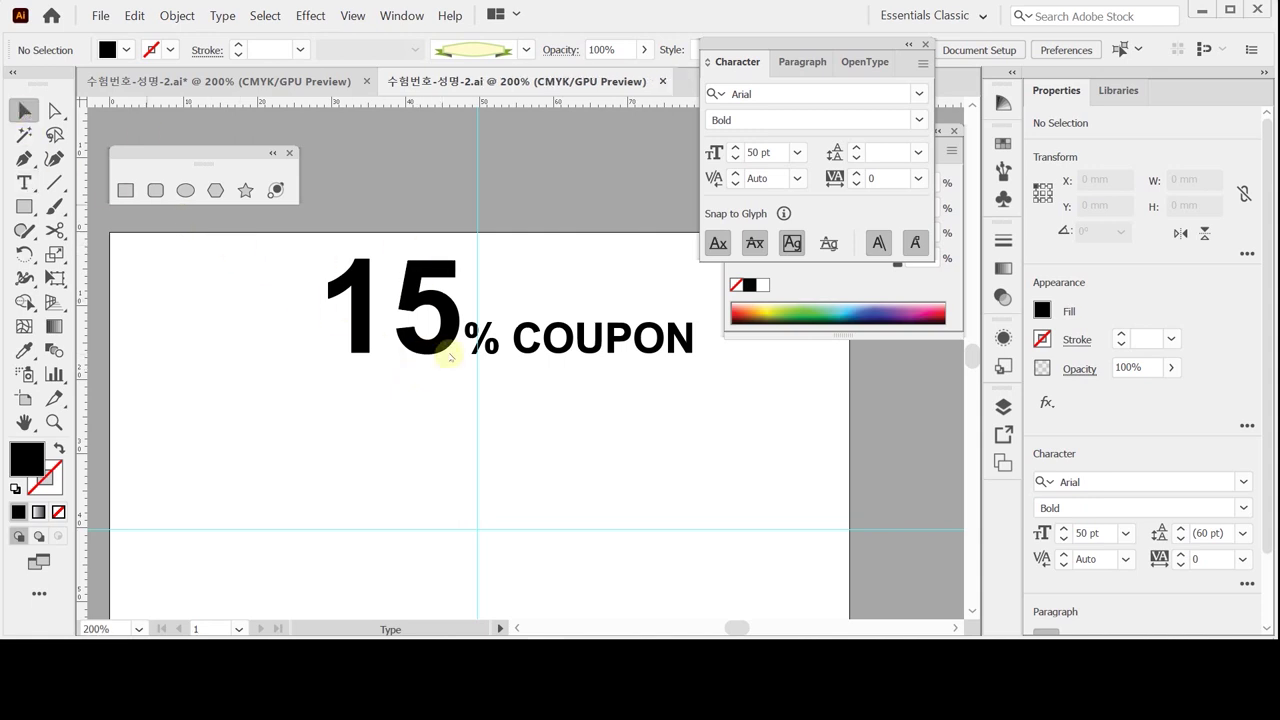
left_click(449, 349)
key("ctrl+shift+o")
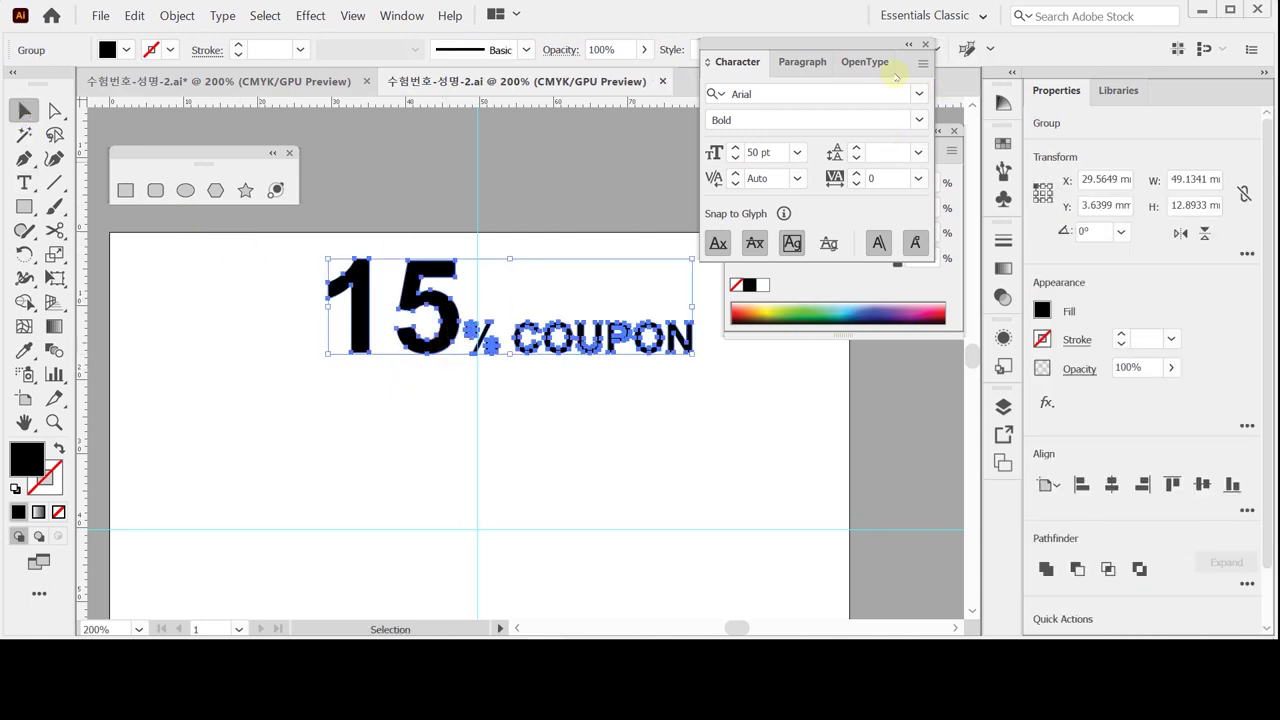
key("ctrl+t")
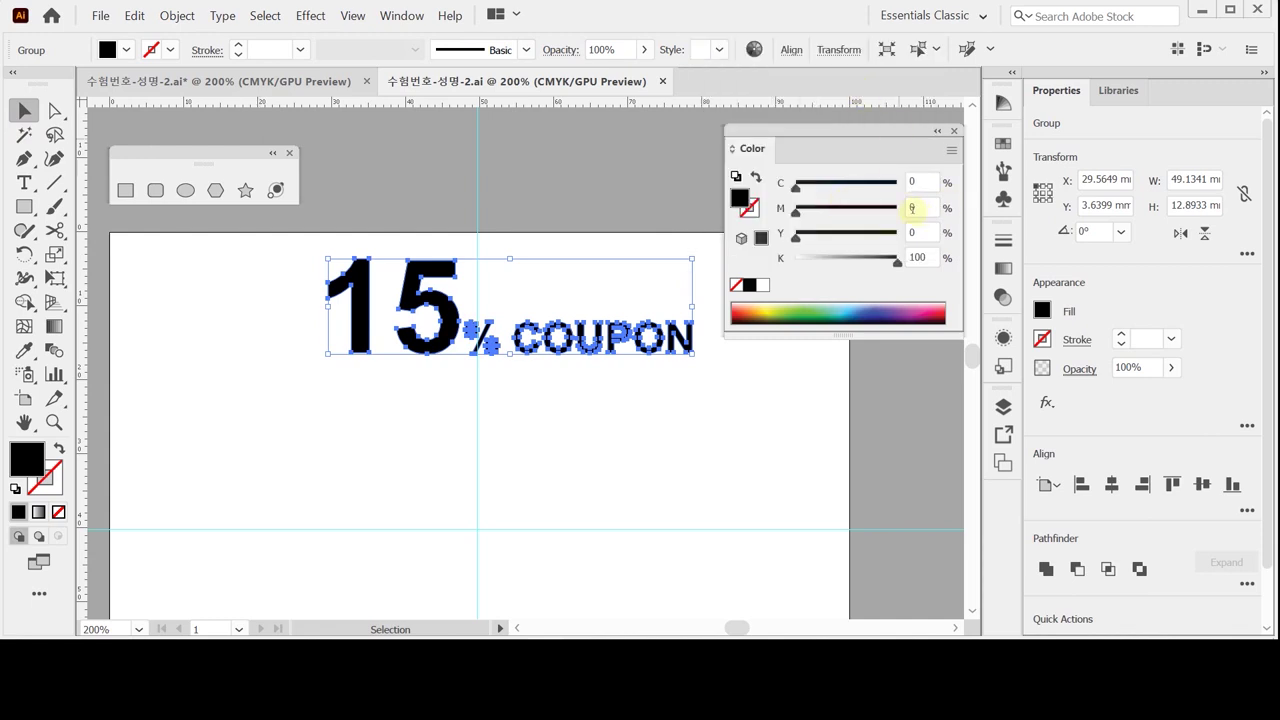
left_click_drag(796, 211, 873, 213)
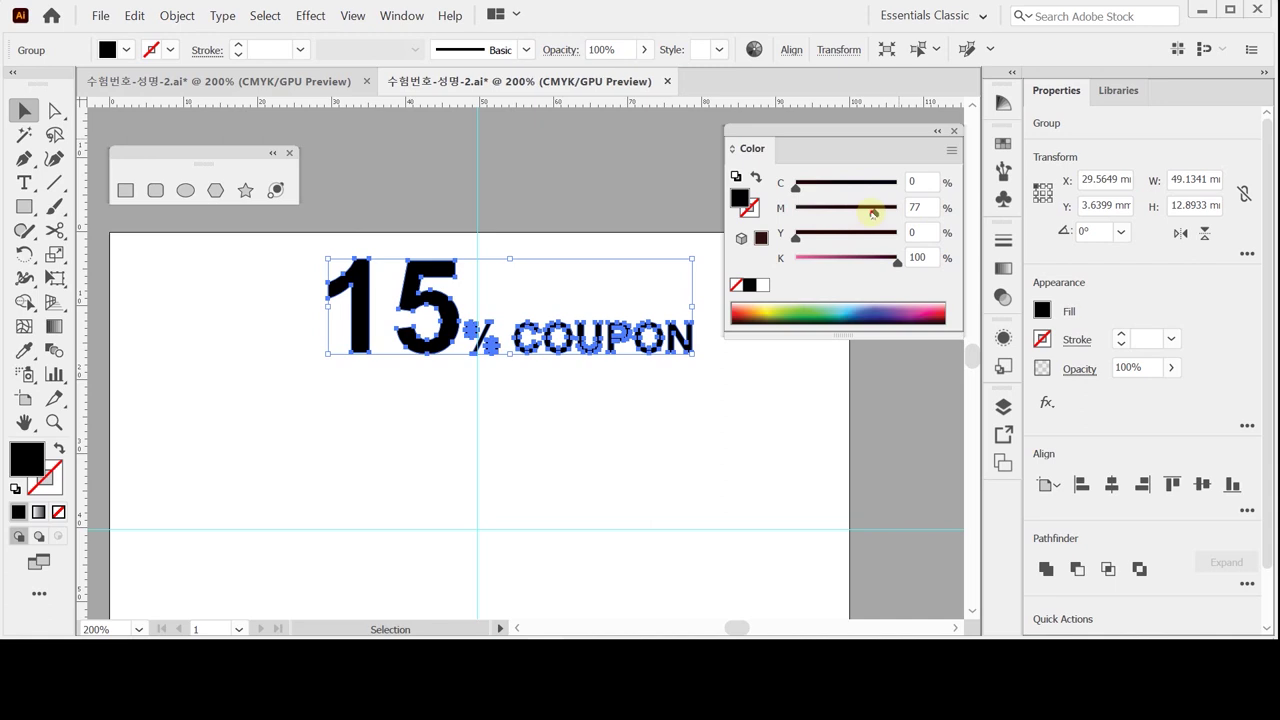
left_click_drag(796, 186, 900, 187)
left_click(916, 207)
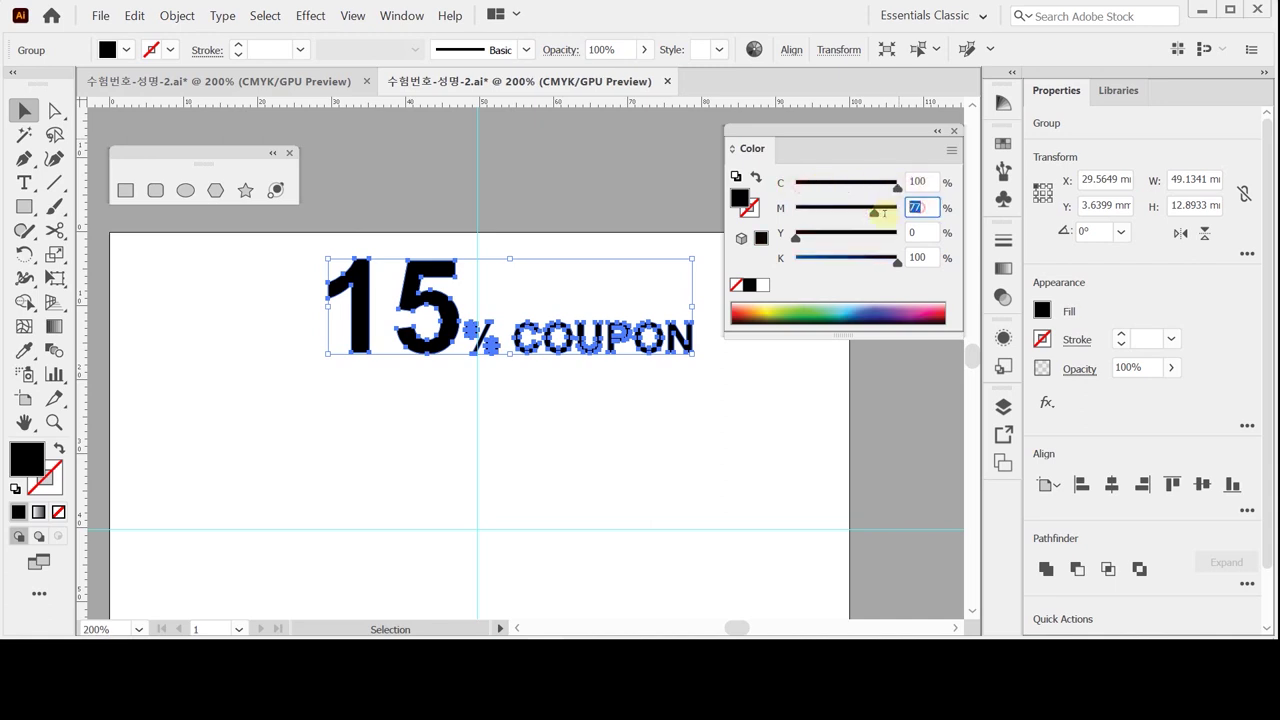
type("50")
key("Return")
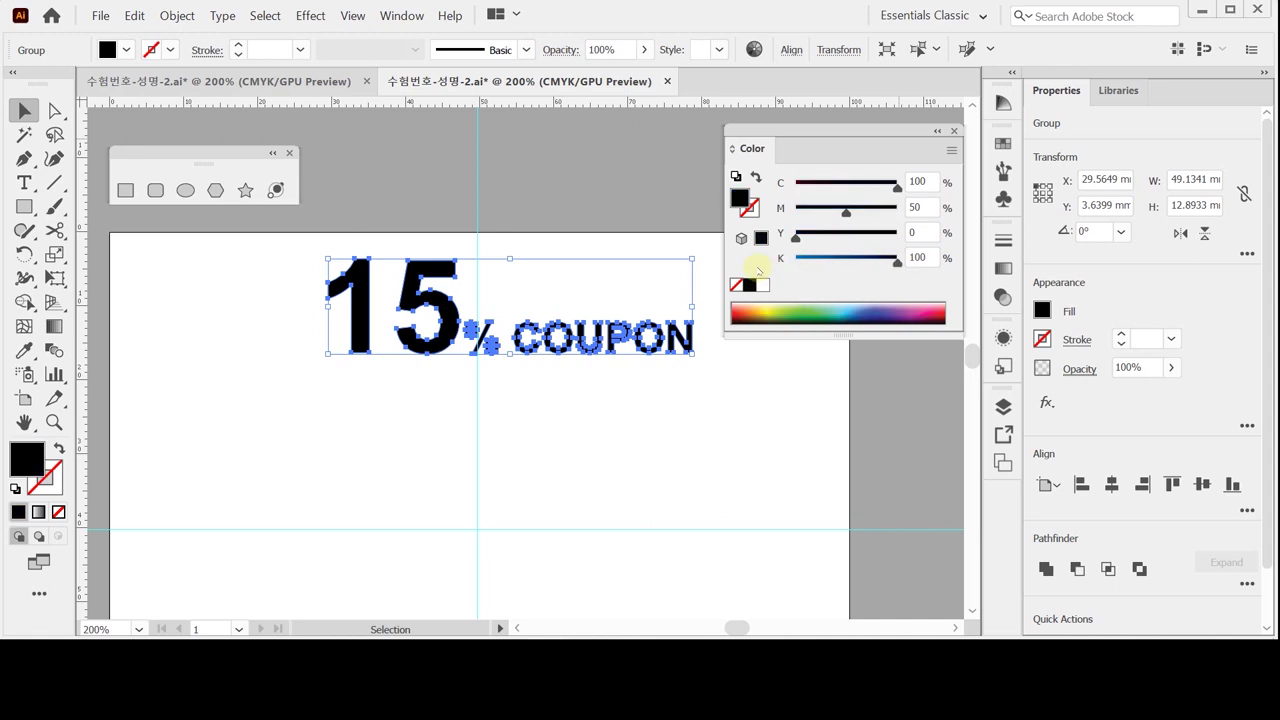
left_click(787, 262)
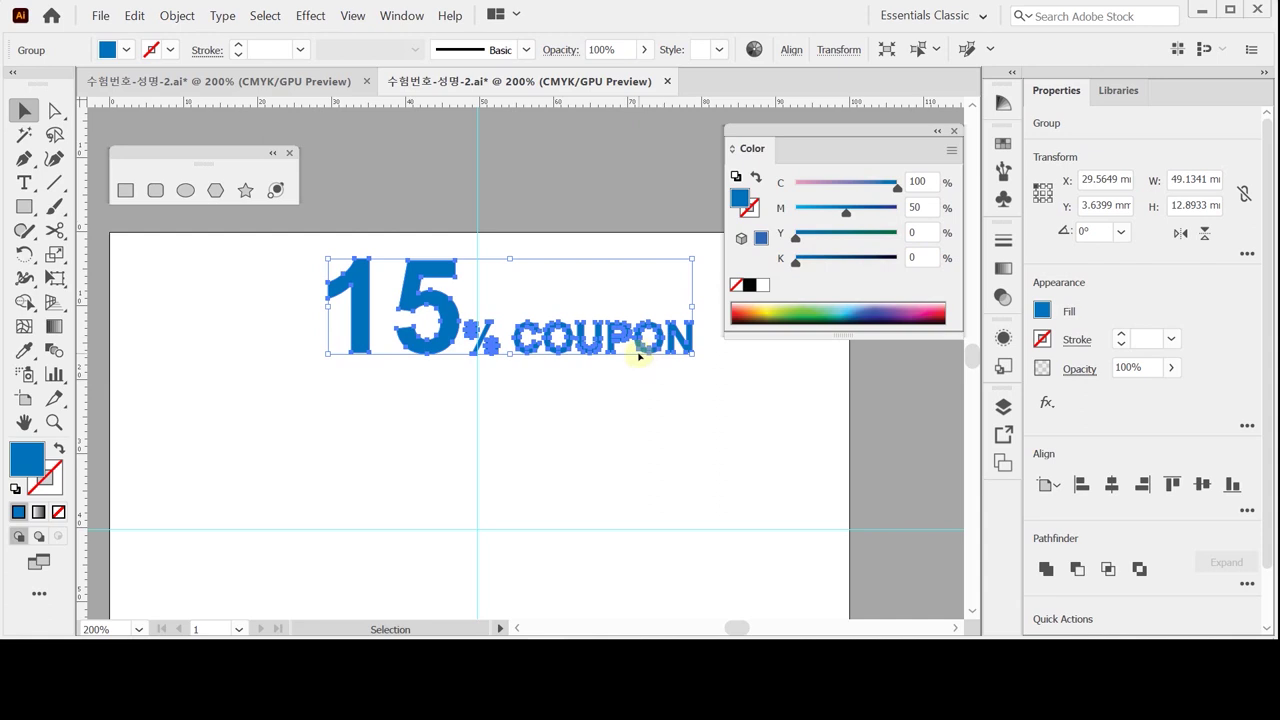
- Set the magenta value of the outlined text's fill to 60% and deselect the group
double_click(930, 207)
type("60")
key("Return")
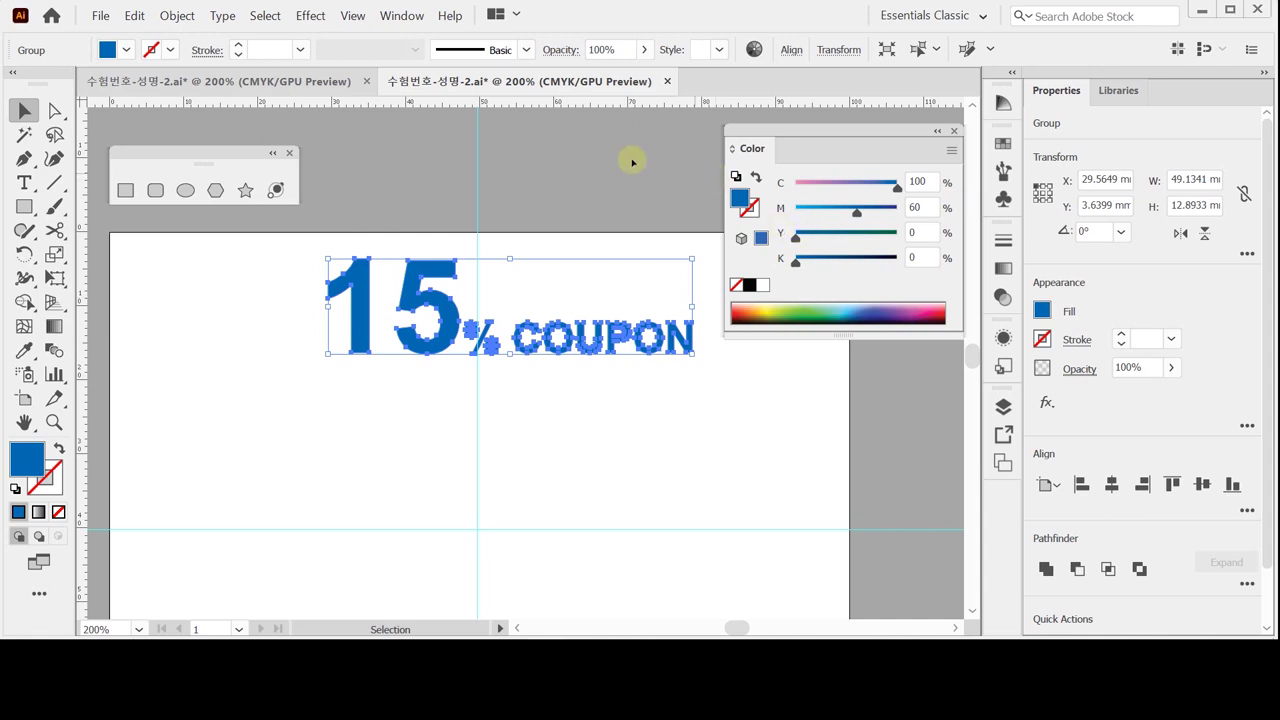
left_click(386, 431)
- Move the outlined text group about 4 mm left and 3.5 mm down on the artboard
left_click(423, 343)
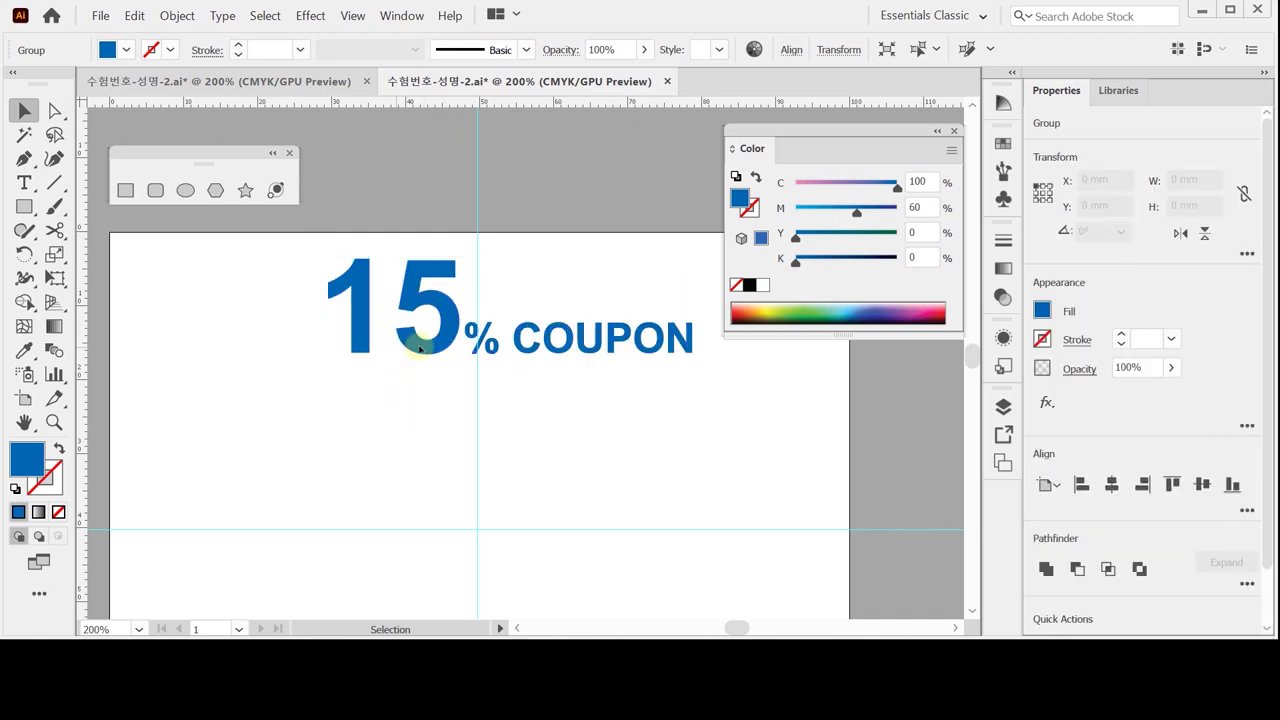
left_click(423, 343)
left_click_drag(423, 343, 394, 372)
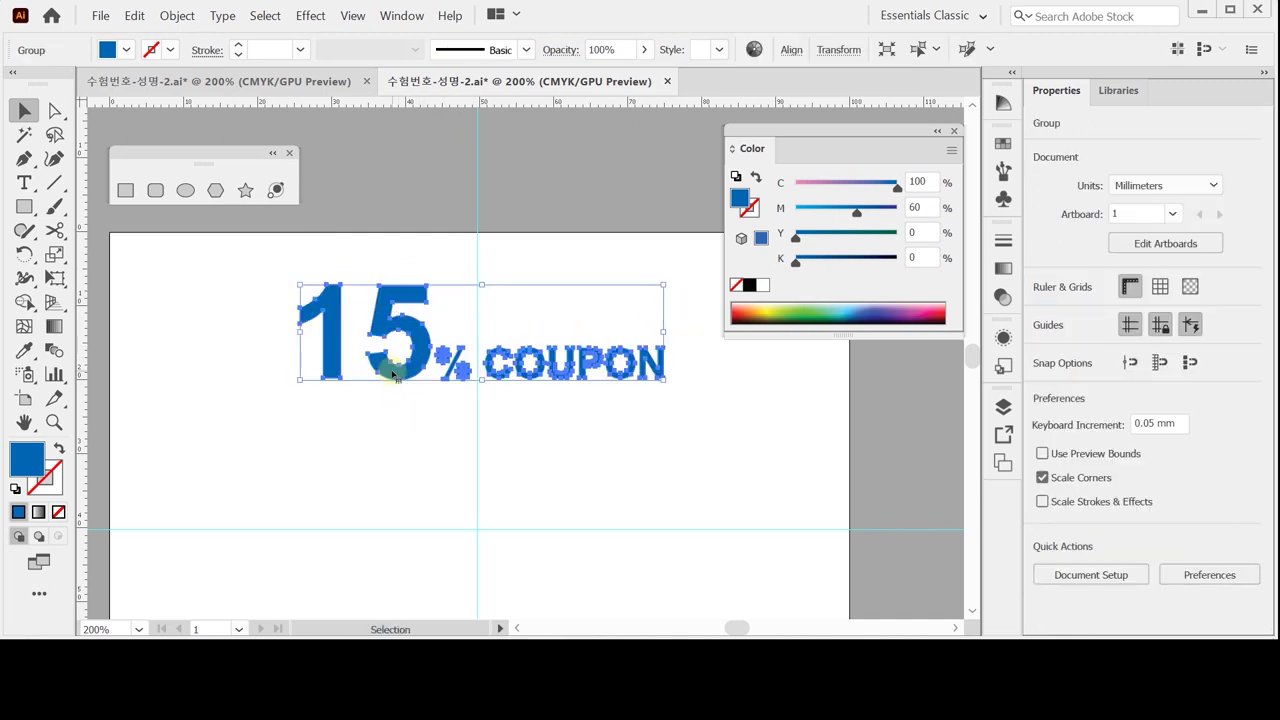
- Isolate the outlined text group and move the "1" about 1.7 mm right, closer to the "5"
double_click(395, 375)
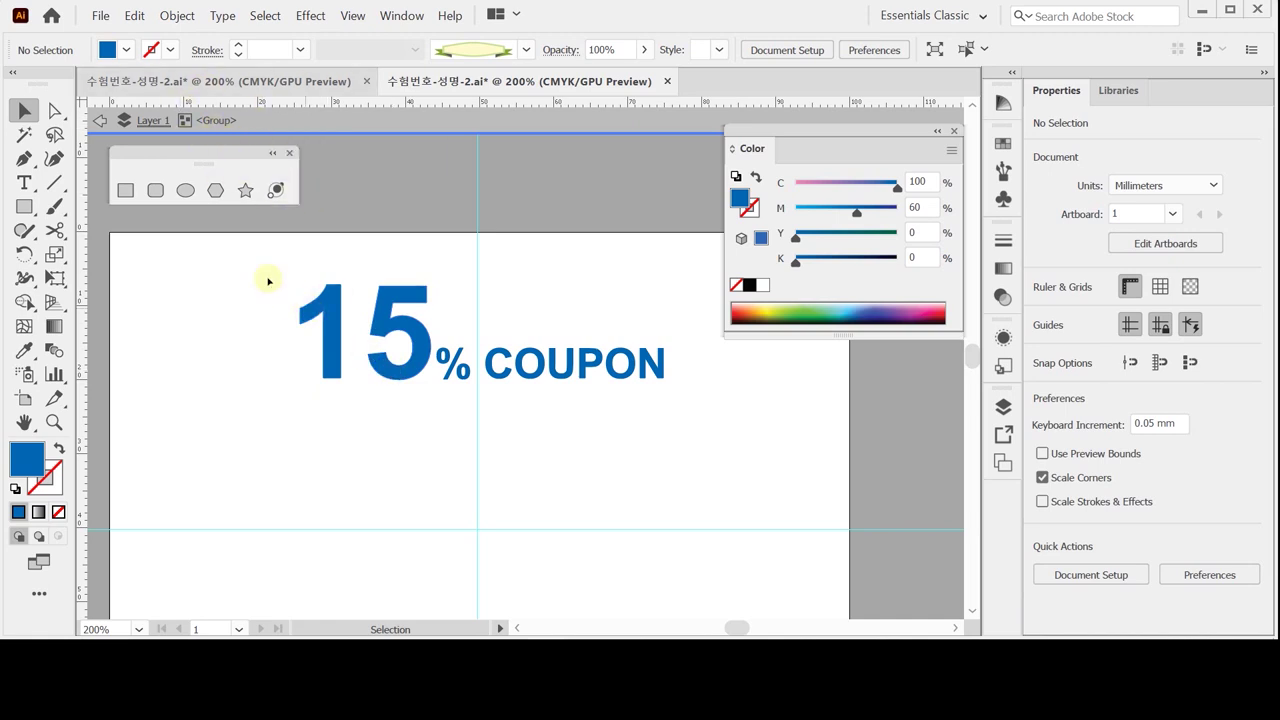
left_click(326, 346)
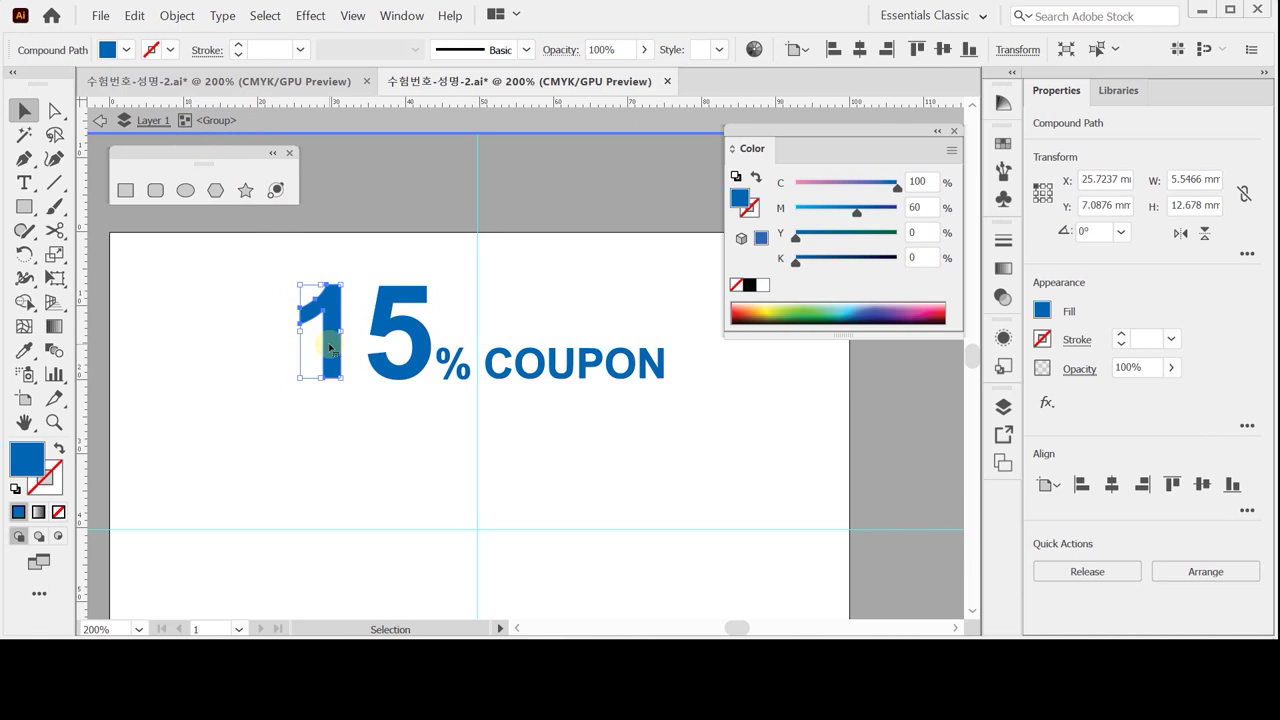
left_click_drag(329, 346, 331, 347)
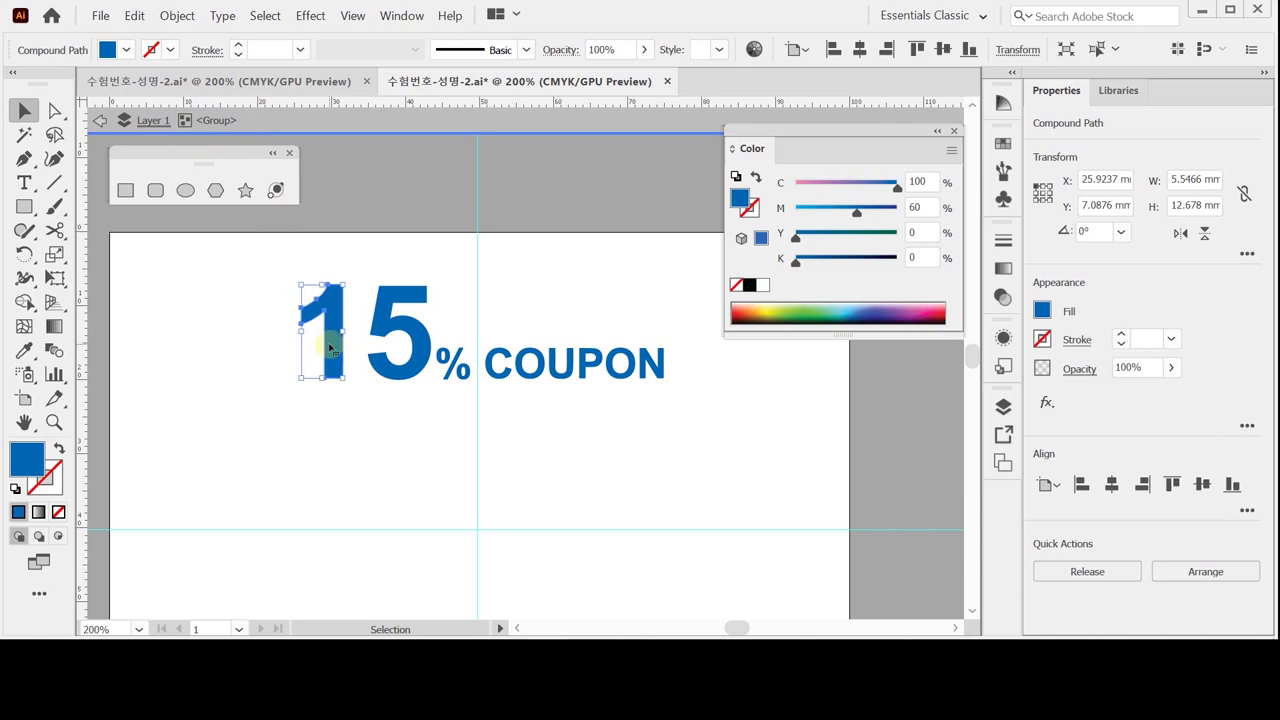
key("Right")
key("Right")
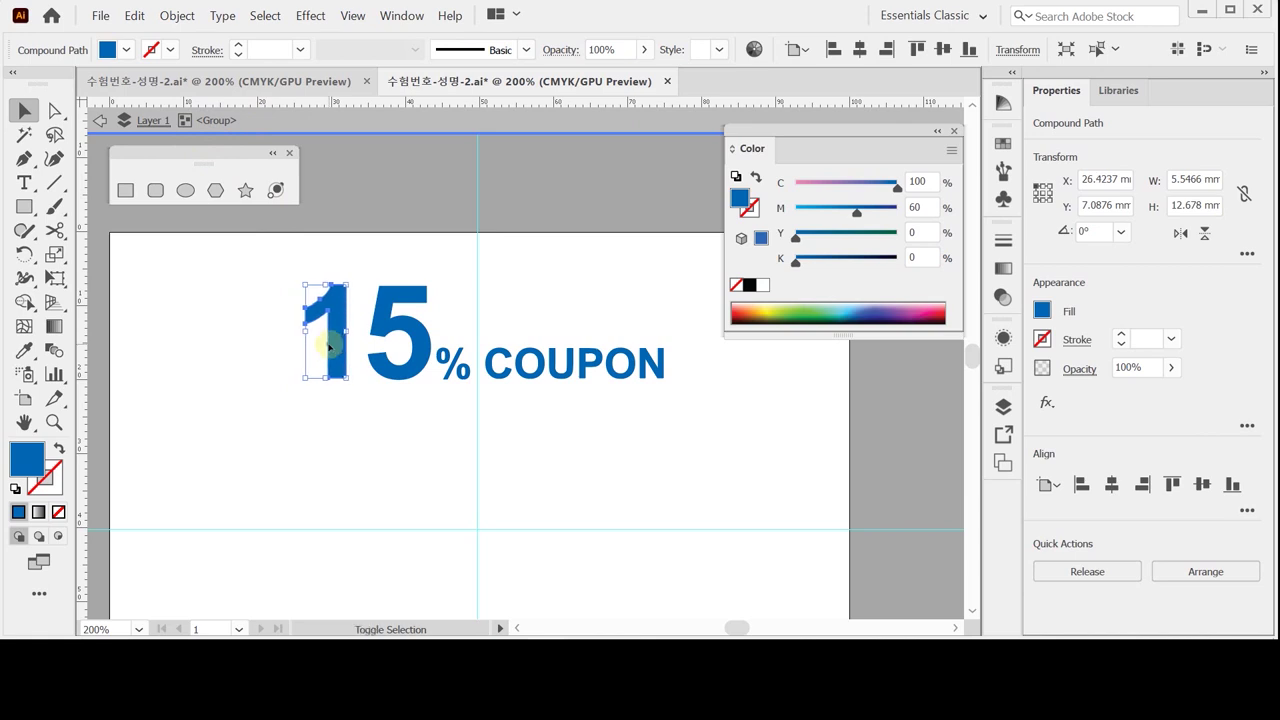
key("Right")
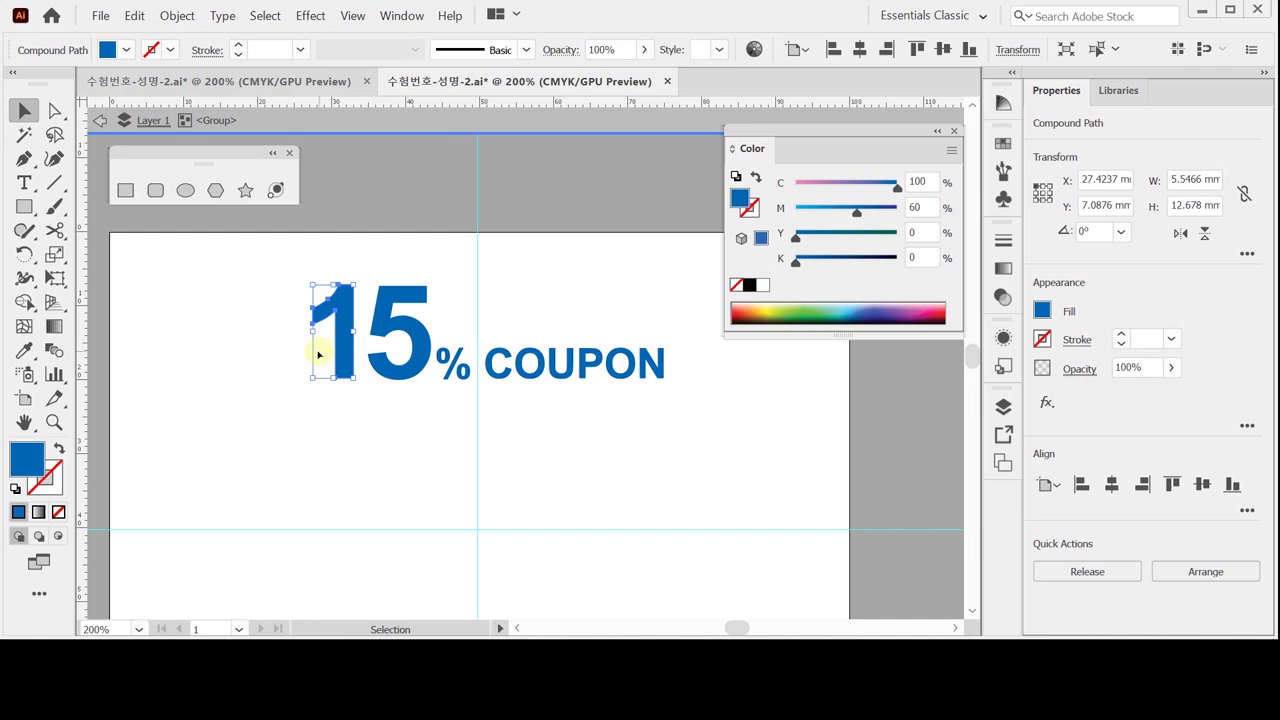
left_click(346, 420)
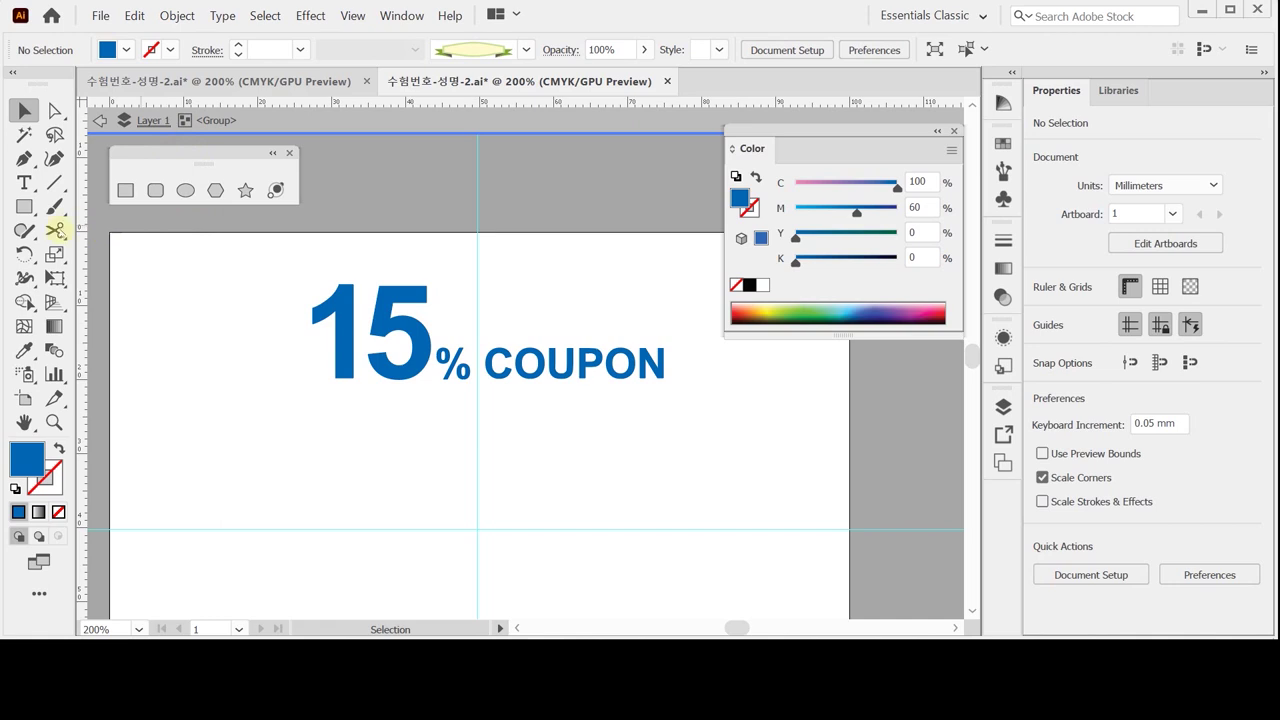
- Draw a horizontal line about 24 mm long across the upper part of "15" and give it a black 1 pt stroke
left_click(54, 183)
left_click(54, 183)
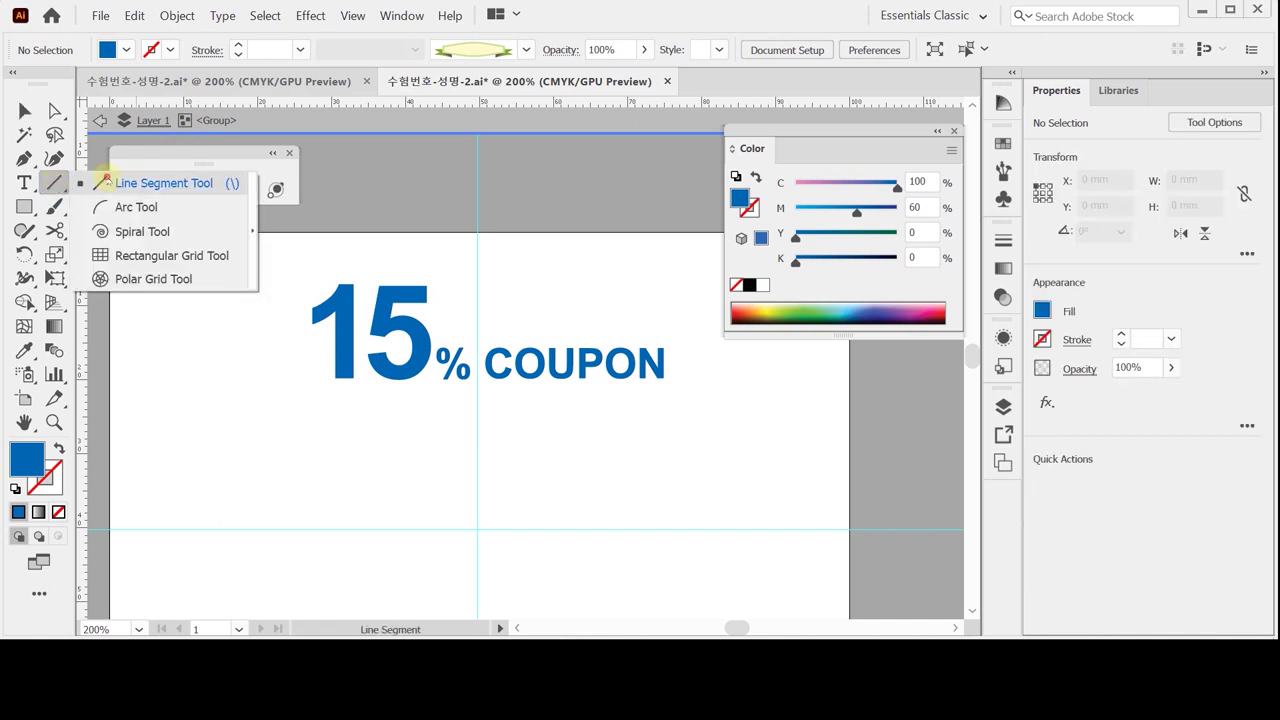
left_click(104, 182)
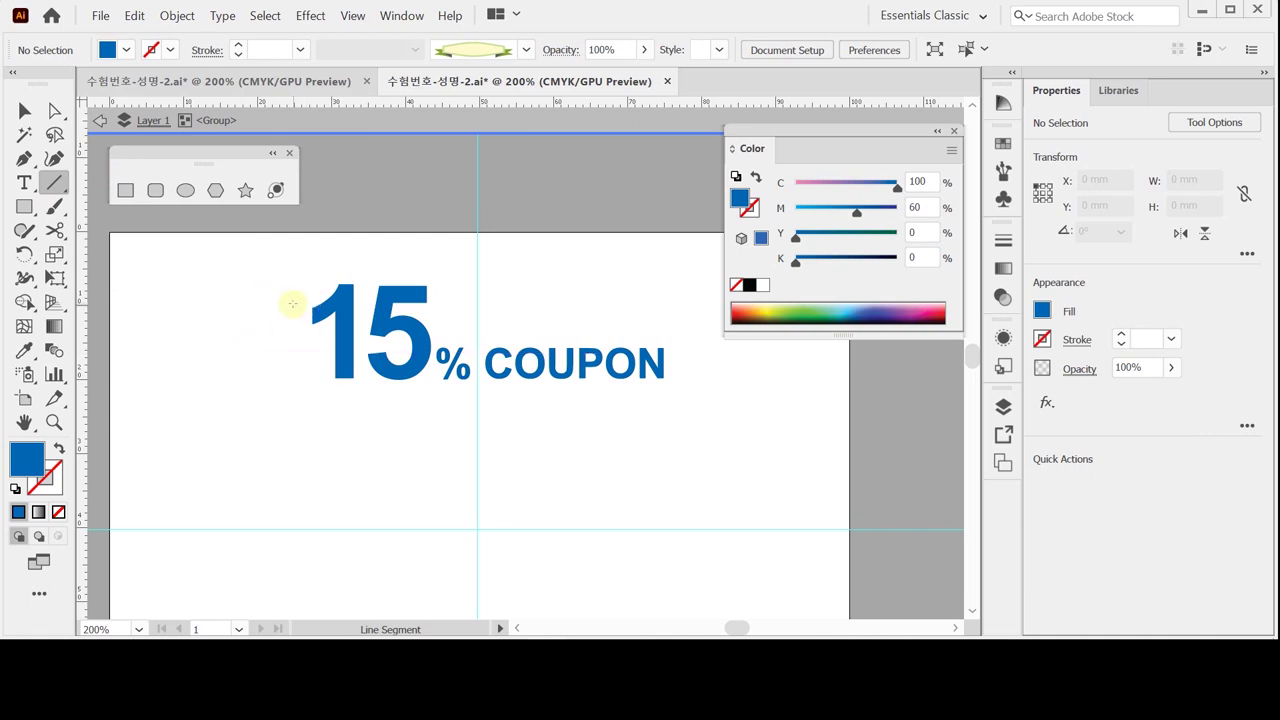
left_click_drag(292, 297, 469, 298)
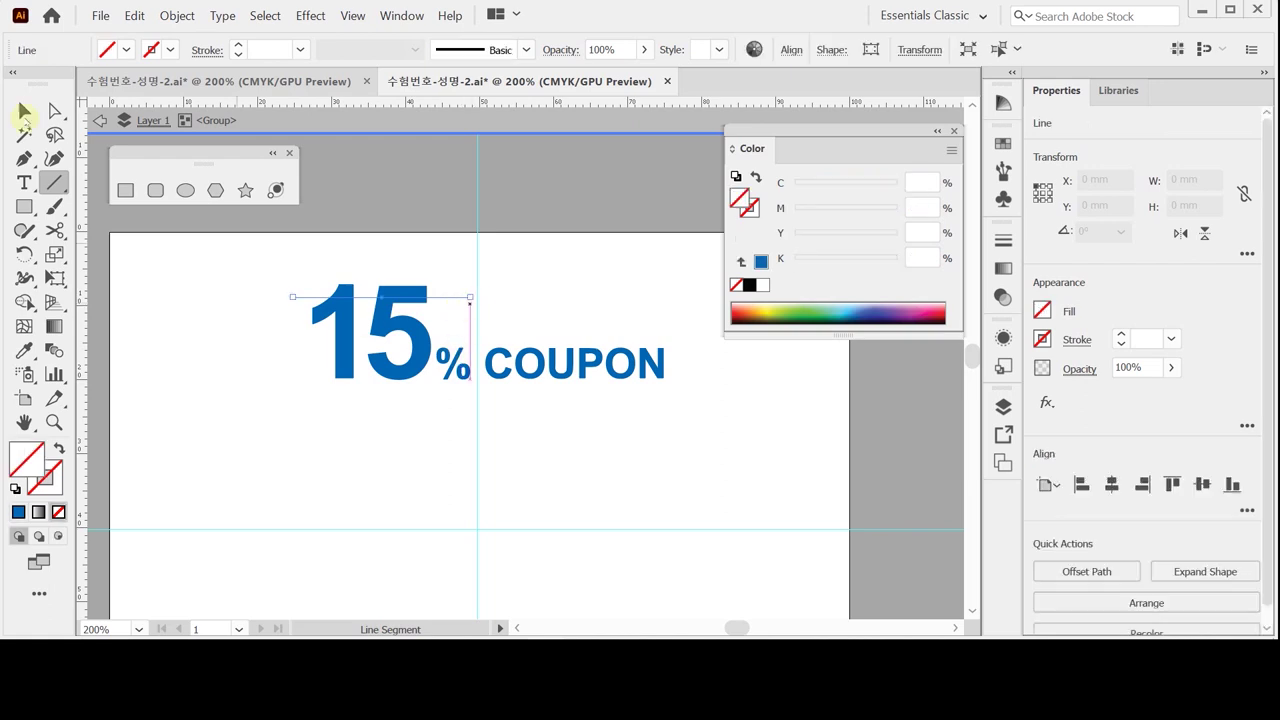
left_click(751, 210)
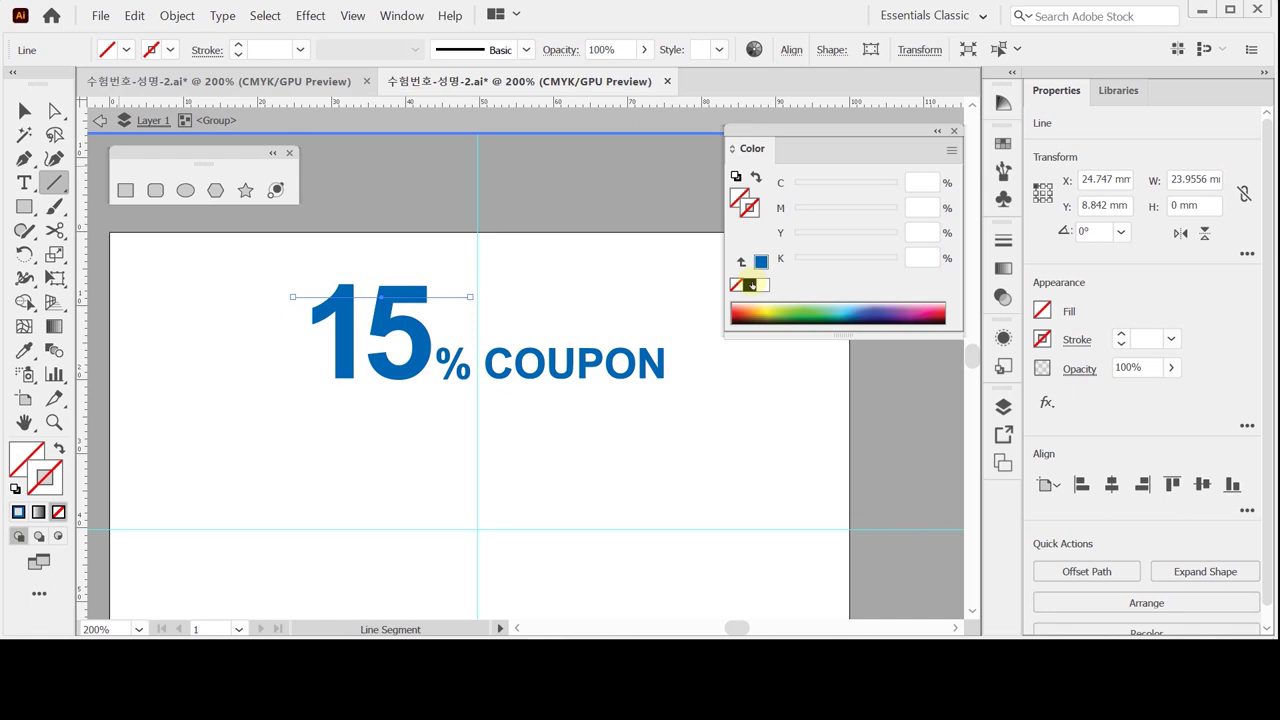
left_click(749, 285)
- Move the percent sign about 8 mm straight up, beside the top of the "5"
left_click(457, 365, "ctrl")
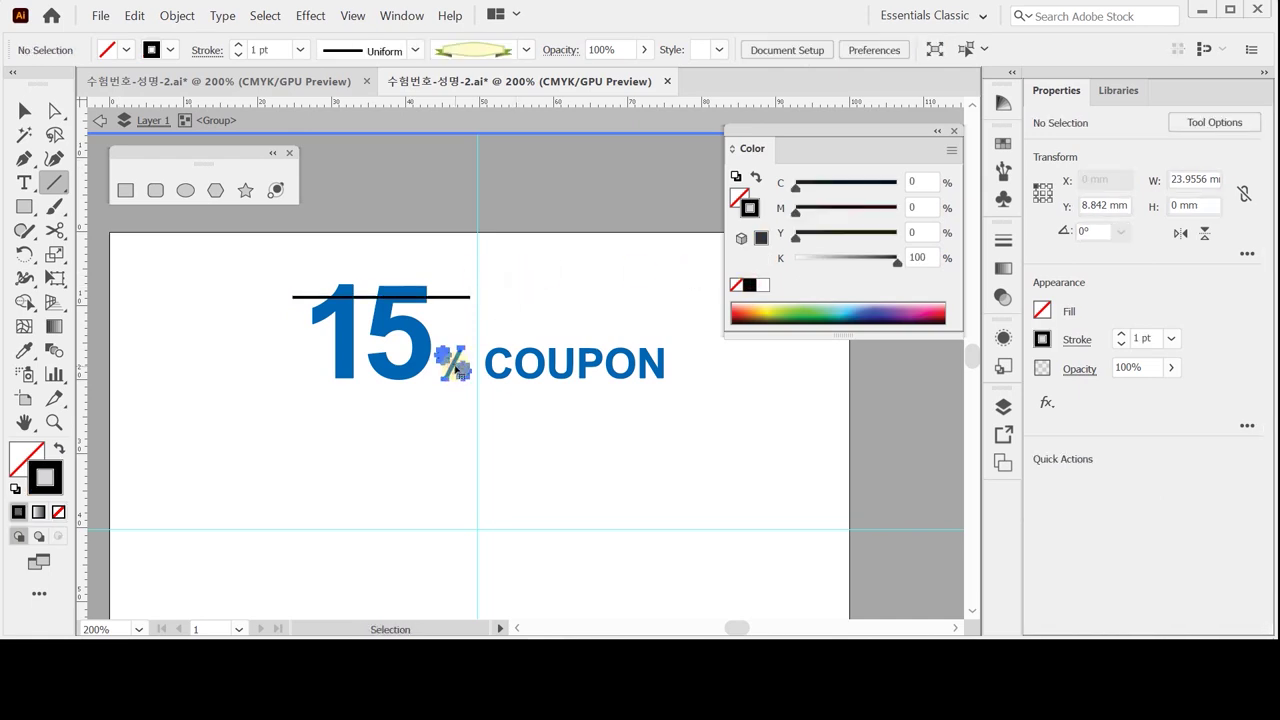
left_click(455, 371, "ctrl")
left_click_drag(455, 370, 454, 308)
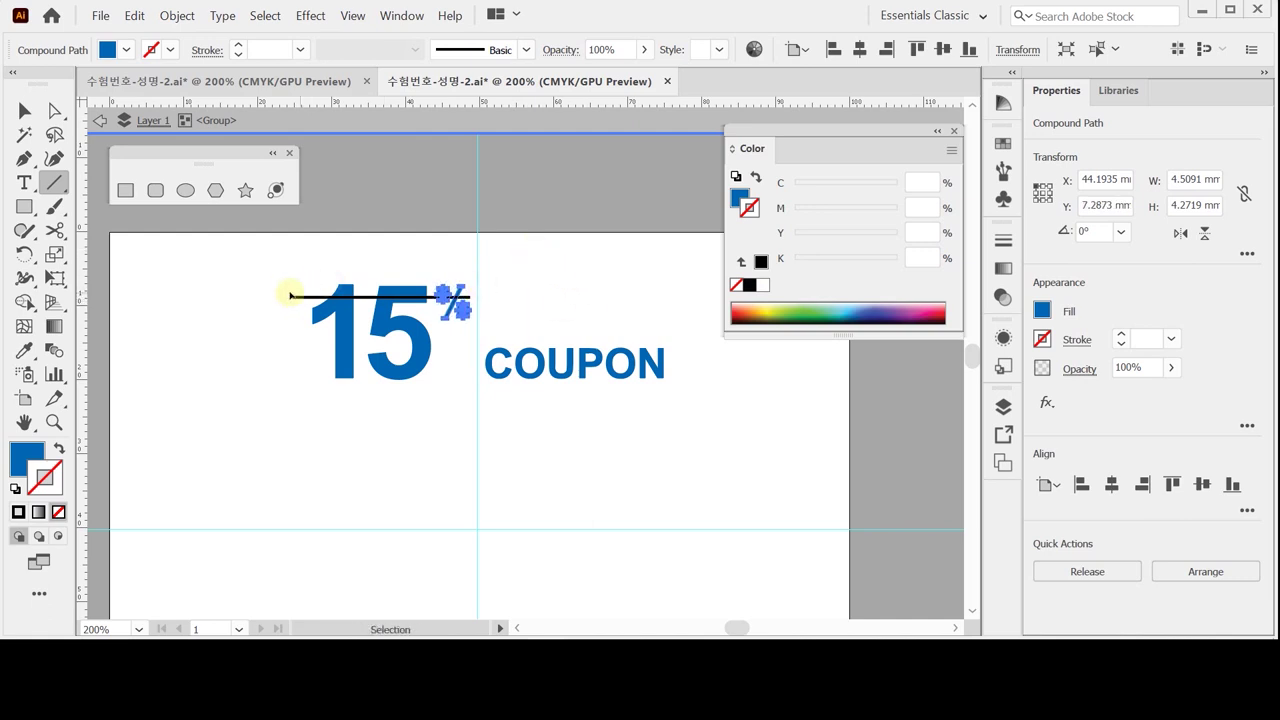
- Lower the upper line 0.6 mm and extend its right end well past the percent sign
left_click(294, 296, "ctrl")
key("Down")
key("Down")
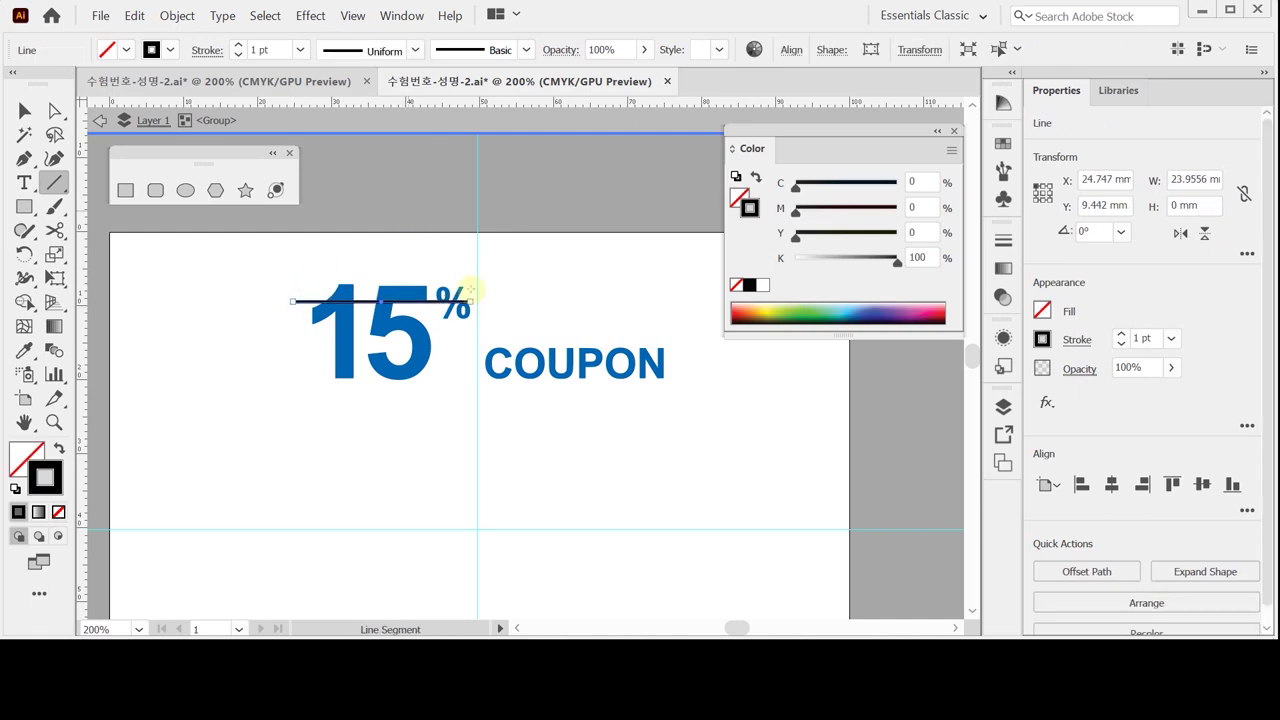
left_click_drag(466, 300, 508, 303)
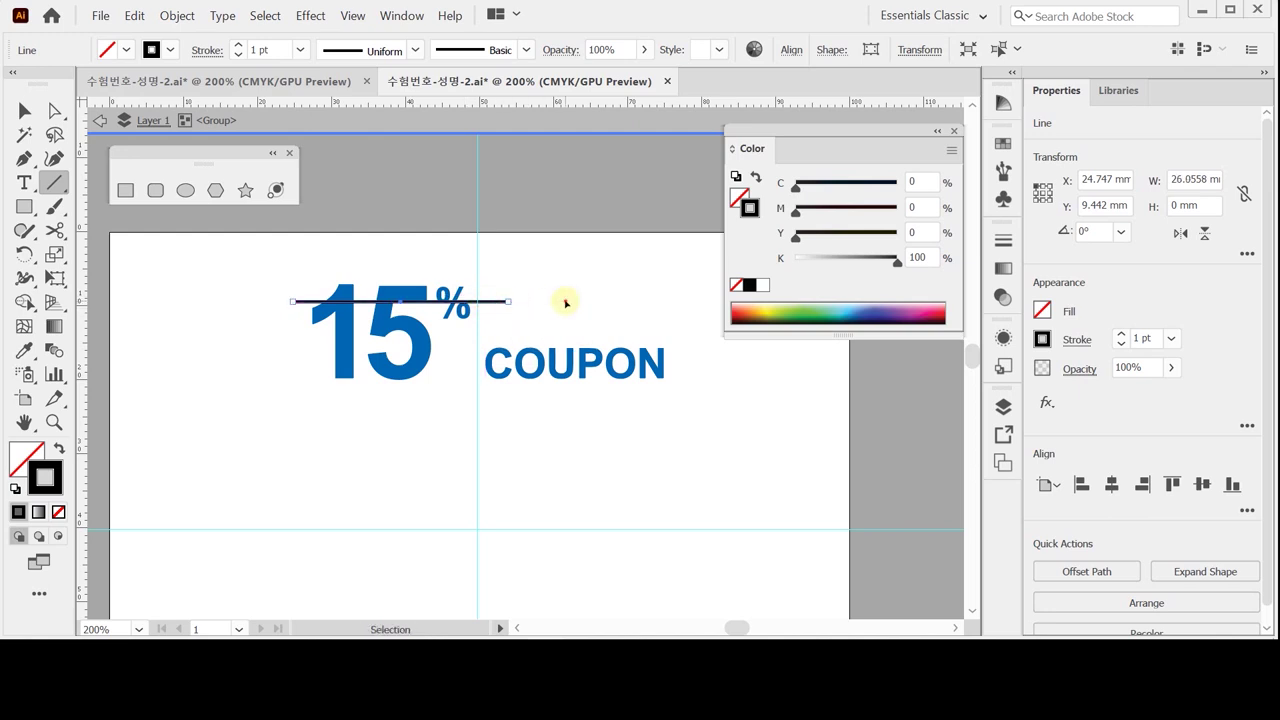
key("ctrl+shift+a")
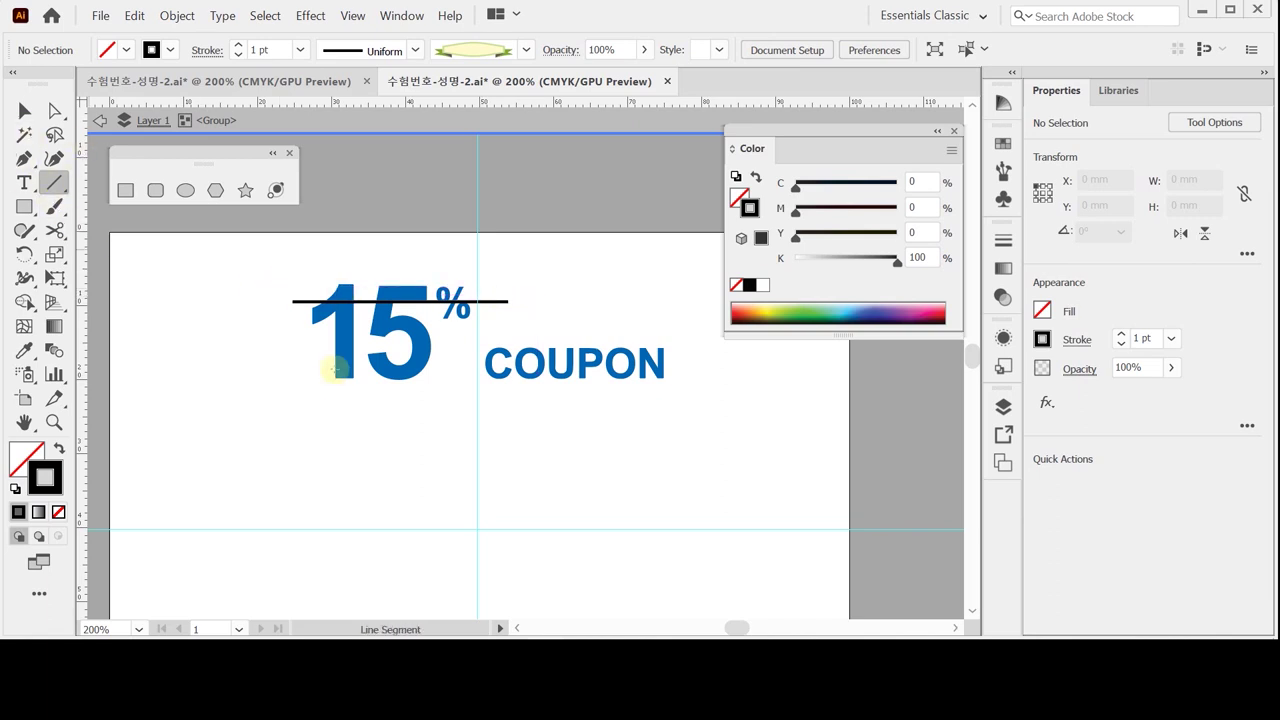
- Move the "COUPON" letters about 6 mm left so they sit beside the "5" under the percent sign
key("ctrl")
left_click_drag(645, 372, 600, 366)
key("ctrl+shift+a")
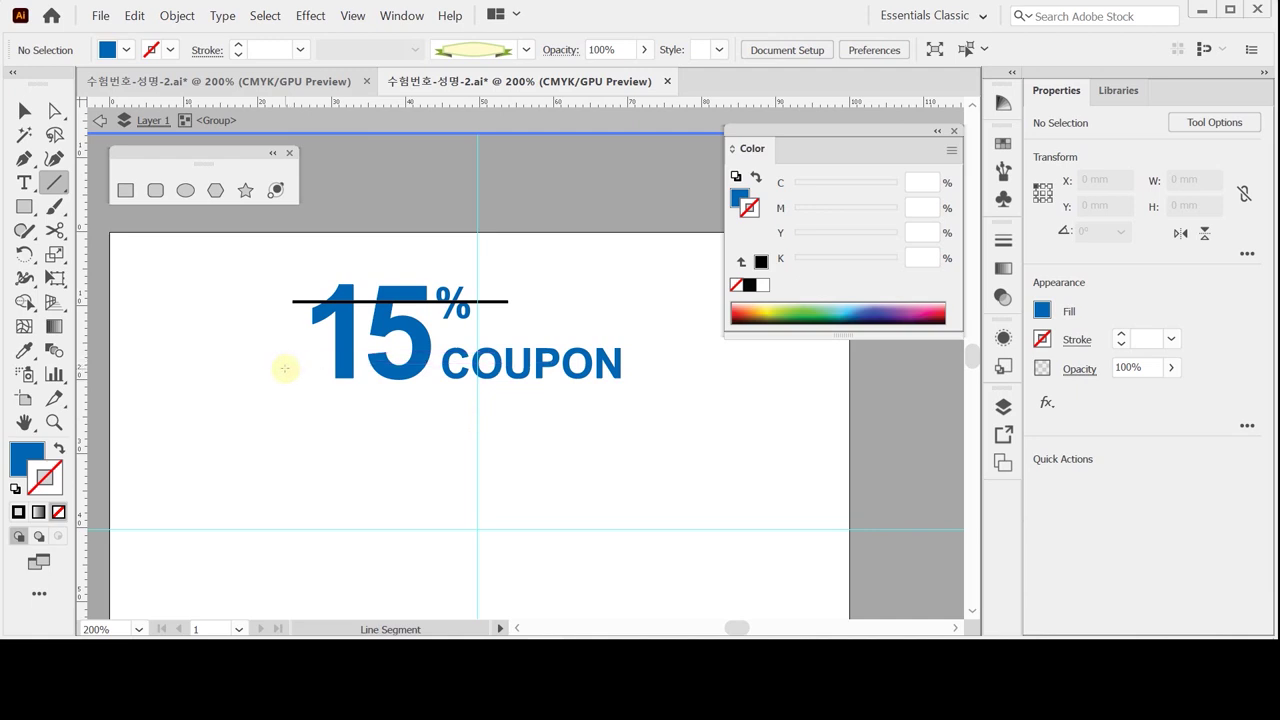
- Draw a black 1 pt horizontal line about 51 mm long through the lower part of "15" and "COUPON", nudging it about 0.7 mm up
left_click_drag(287, 369, 663, 369)
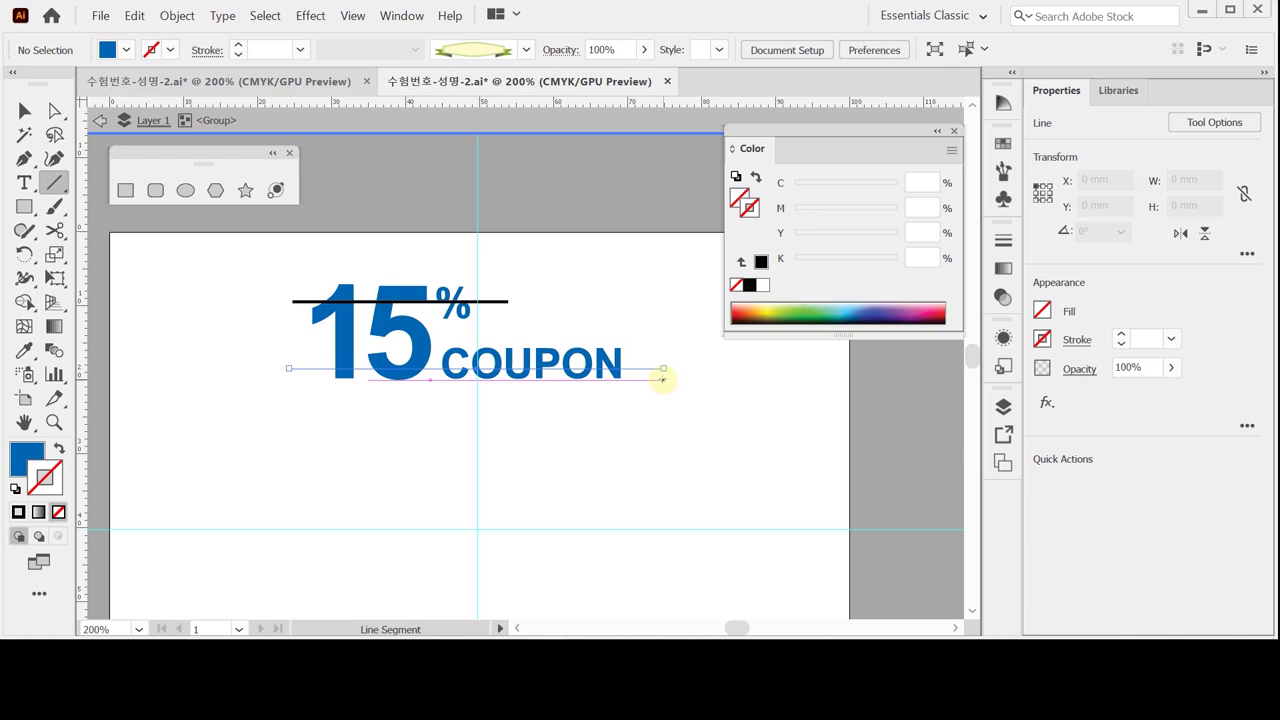
left_click(761, 263)
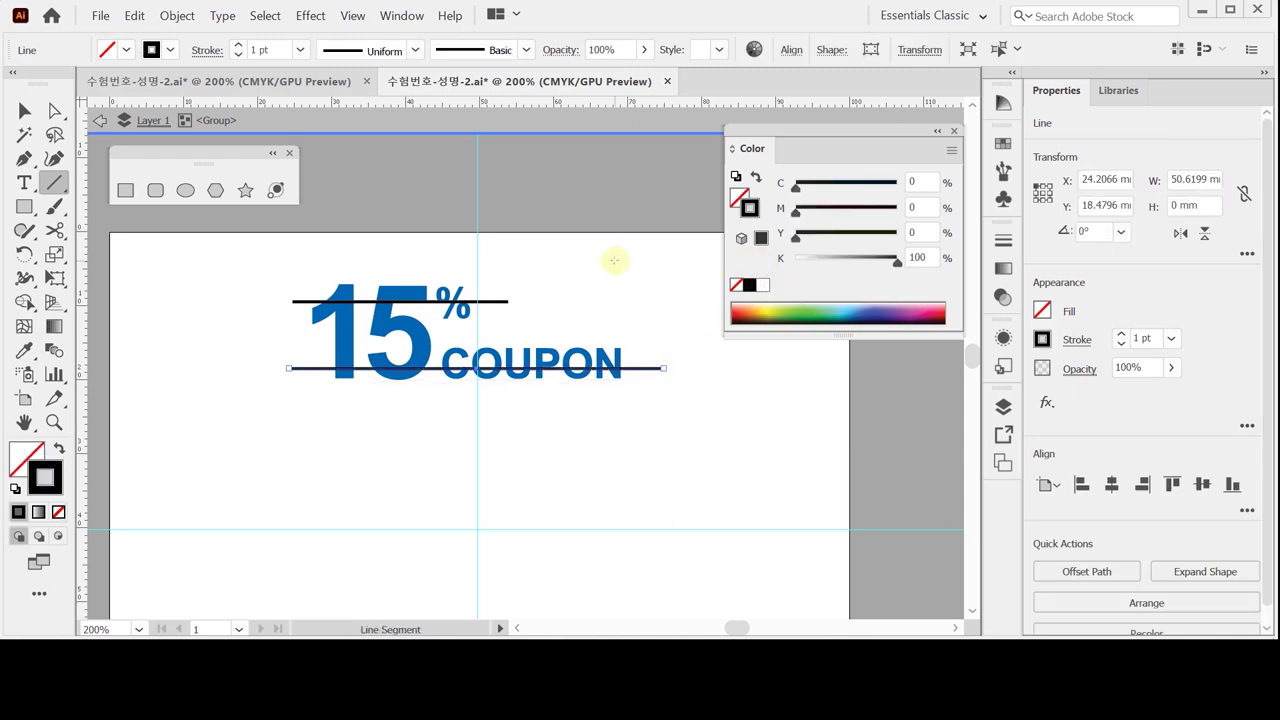
key("Up")
key("Up")
key("Up")
key("Up")
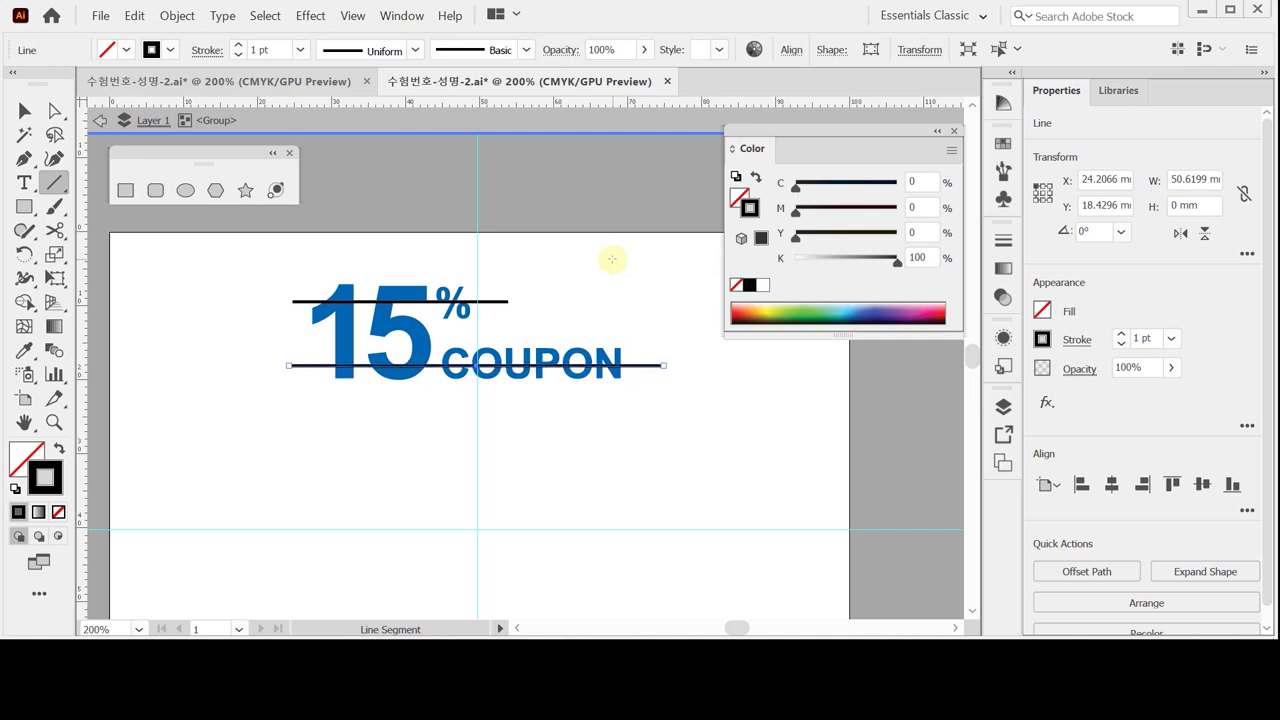
key("Up")
key("Up")
key("Up")
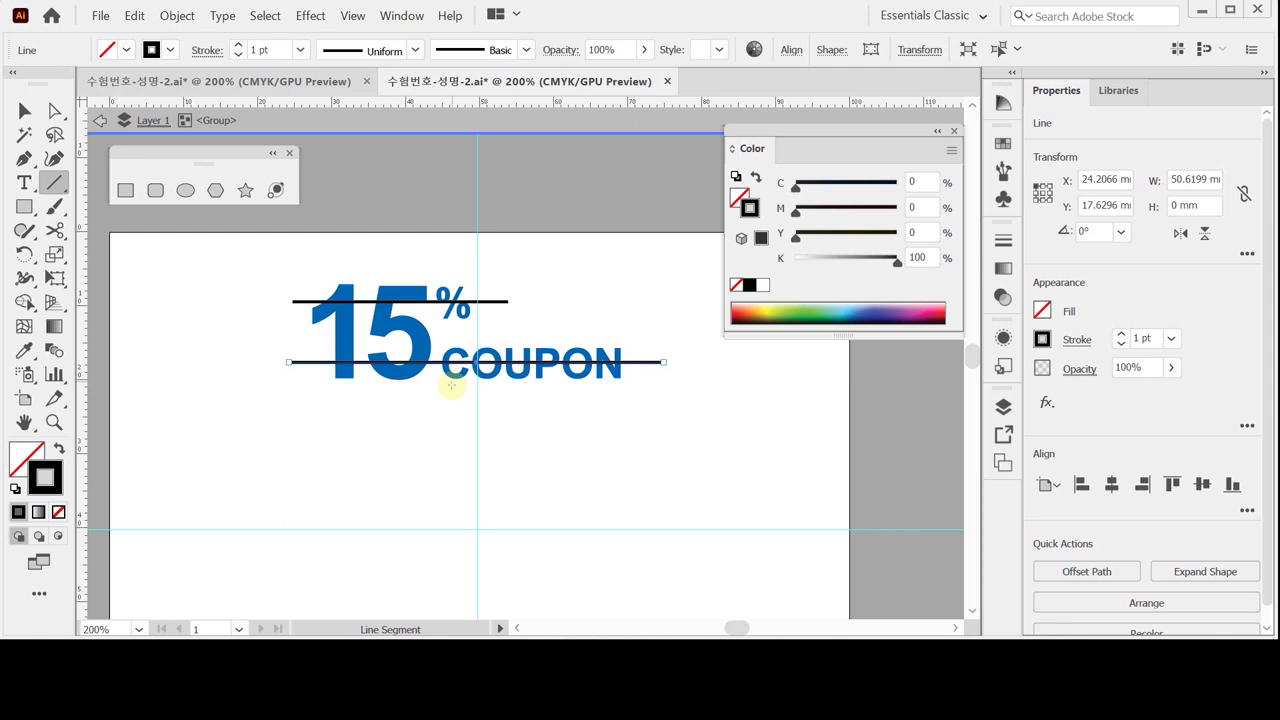
- Shift the "COUPON" letters up about 0.3 mm, leave group isolation and save the document
key("ctrl+plus")
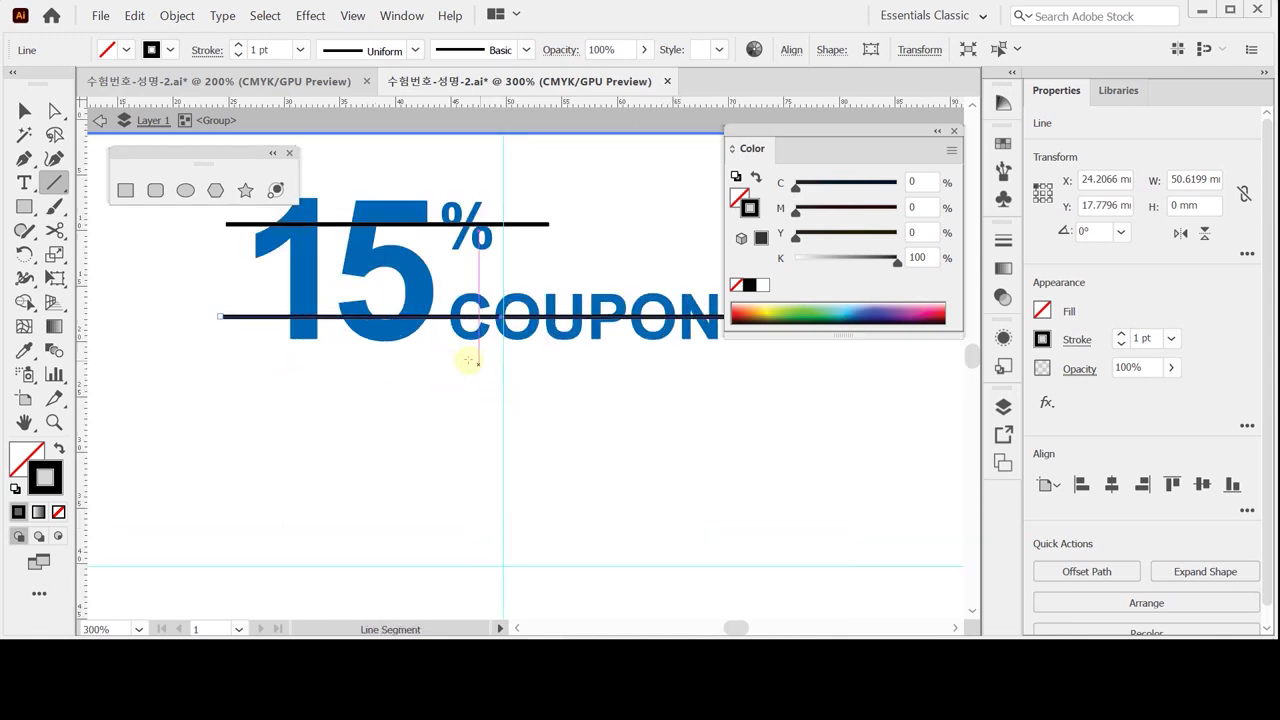
scroll(437, 374, "up", 1)
scroll(437, 374, "right", 1)
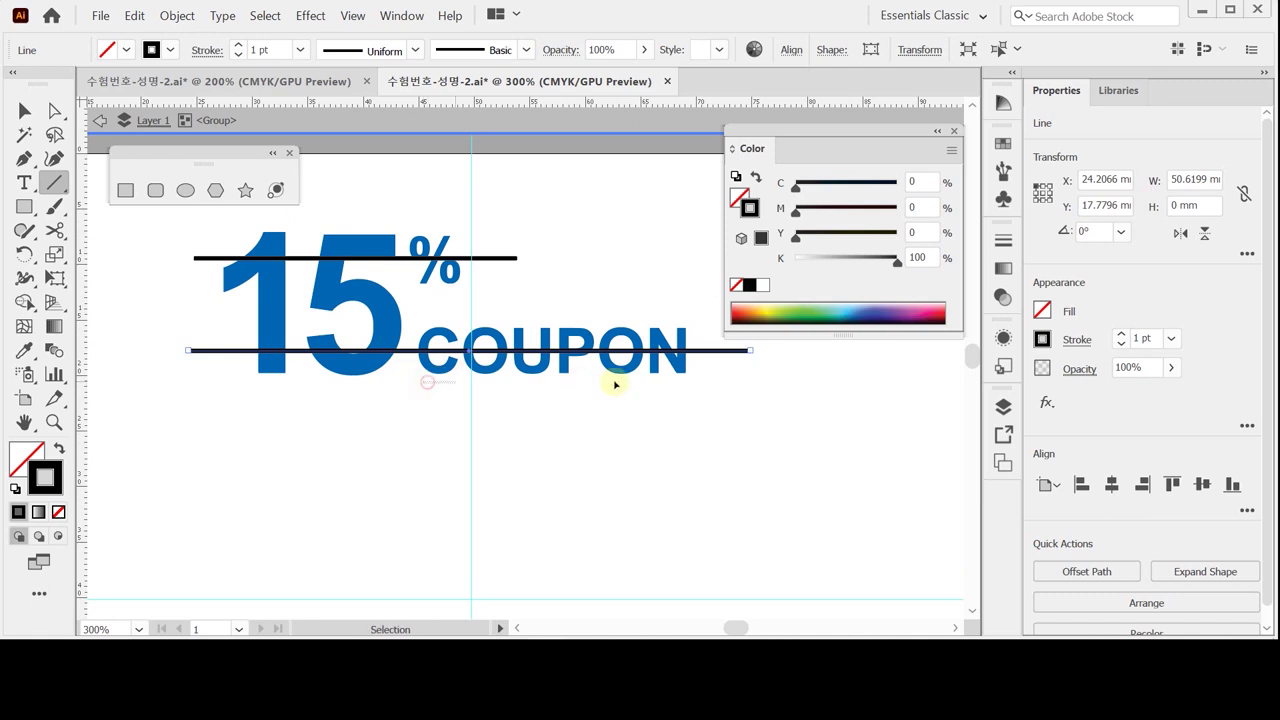
left_click(658, 362, "ctrl")
left_click_drag(658, 362, 658, 359)
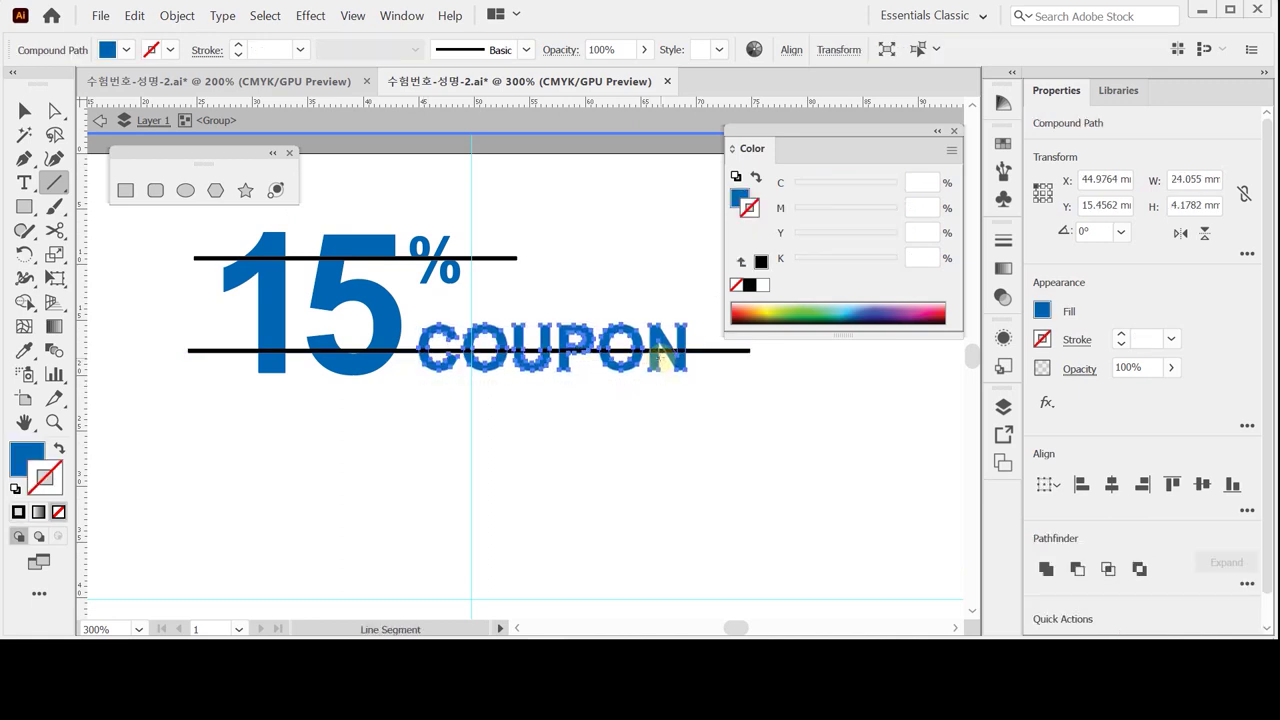
left_click(629, 430, "ctrl")
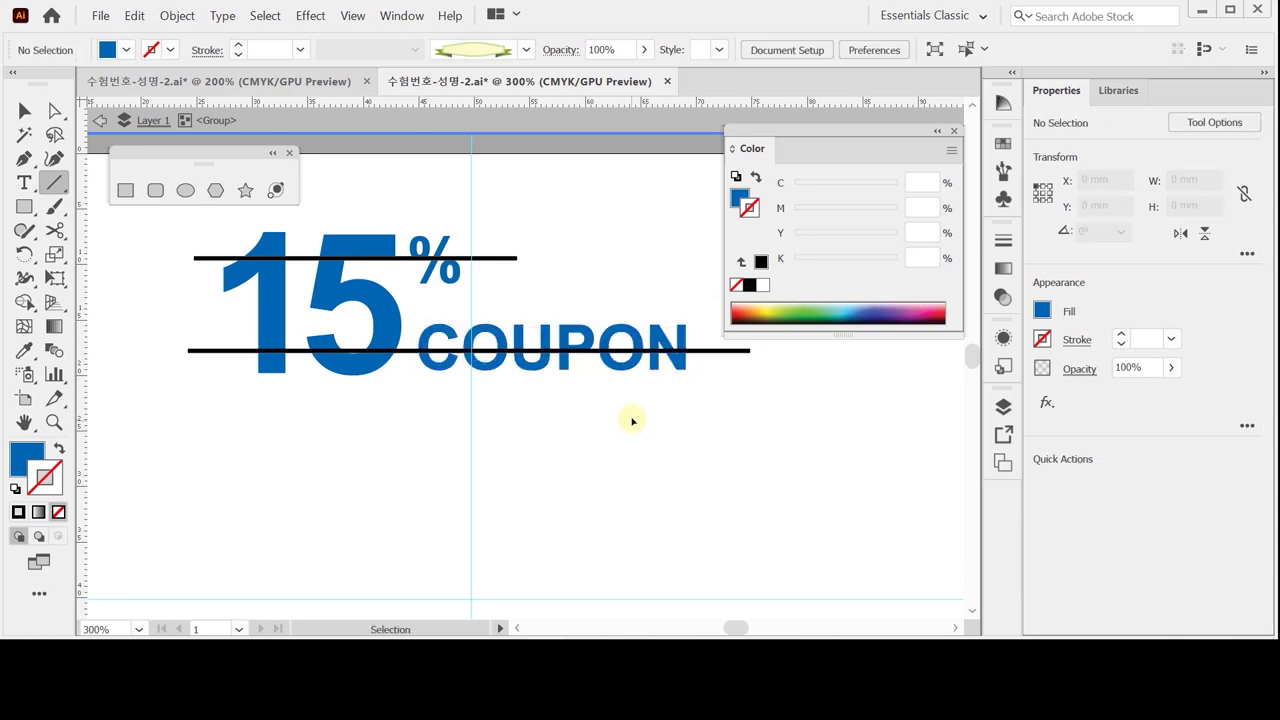
key("Escape")
key("ctrl+s")
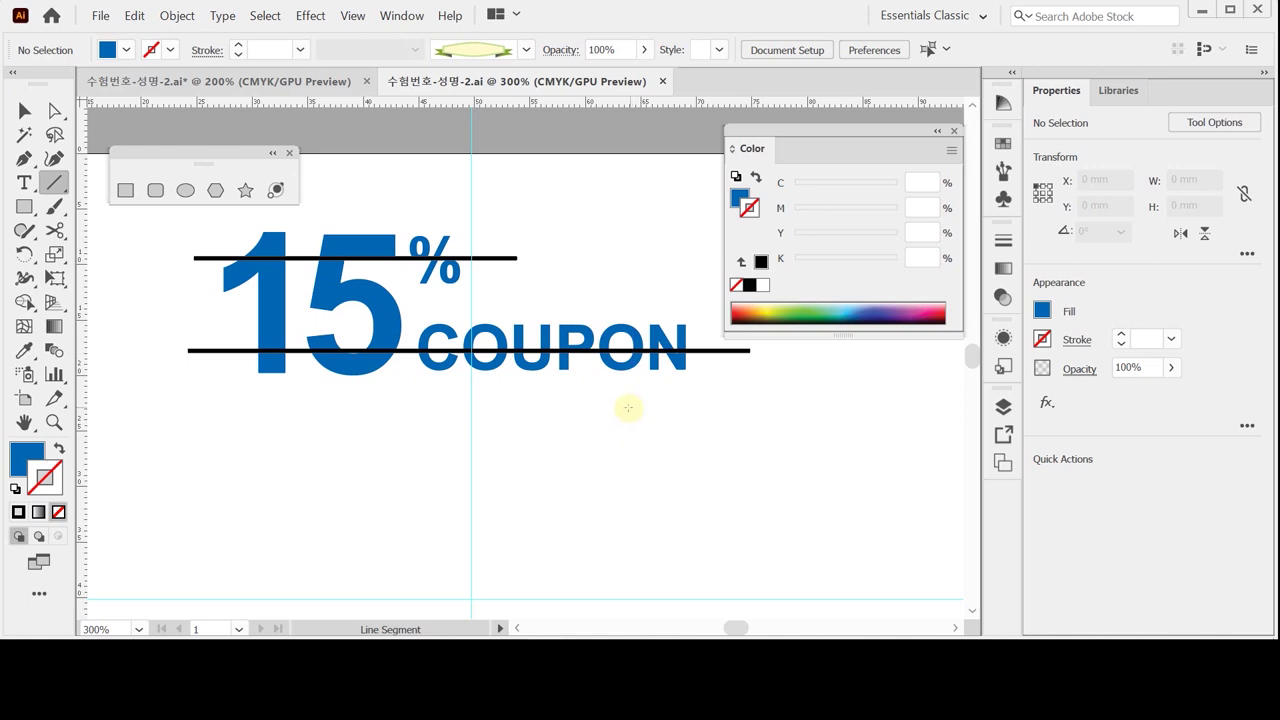
- Split the whole lettering along the two horizontal lines with Pathfinder Divide and deselect it
key("ctrl+a")
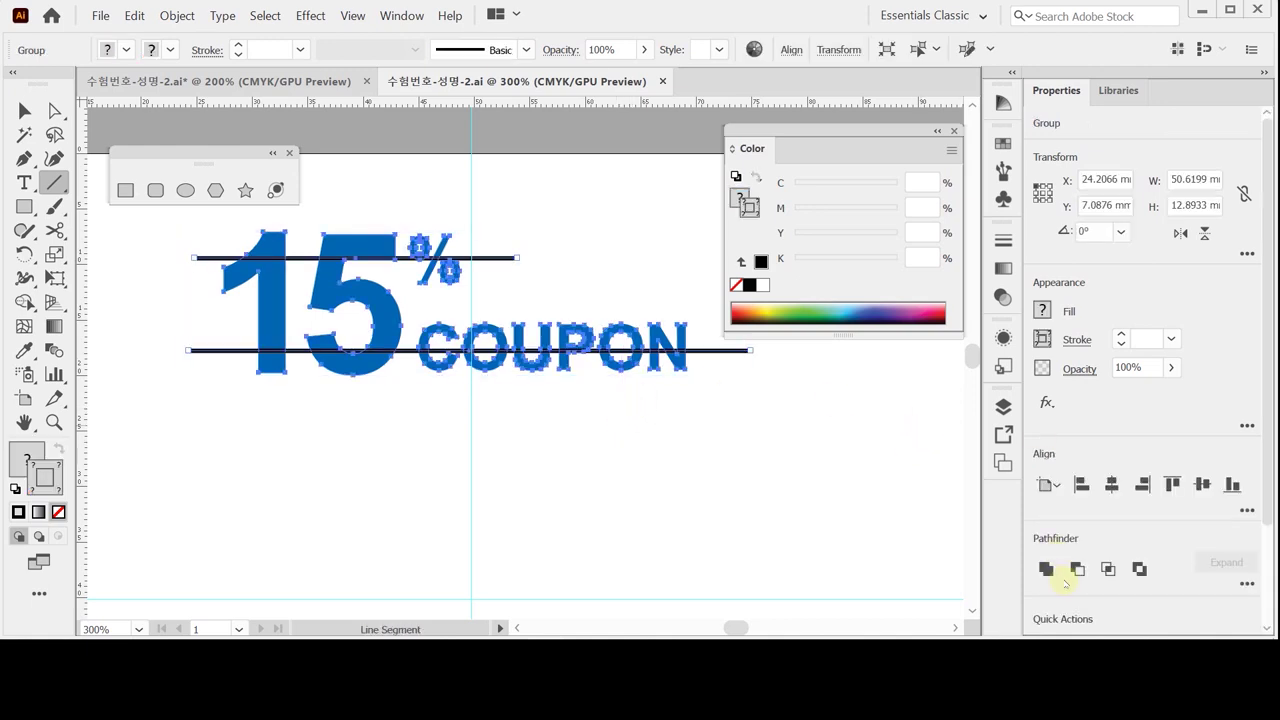
left_click(1247, 584)
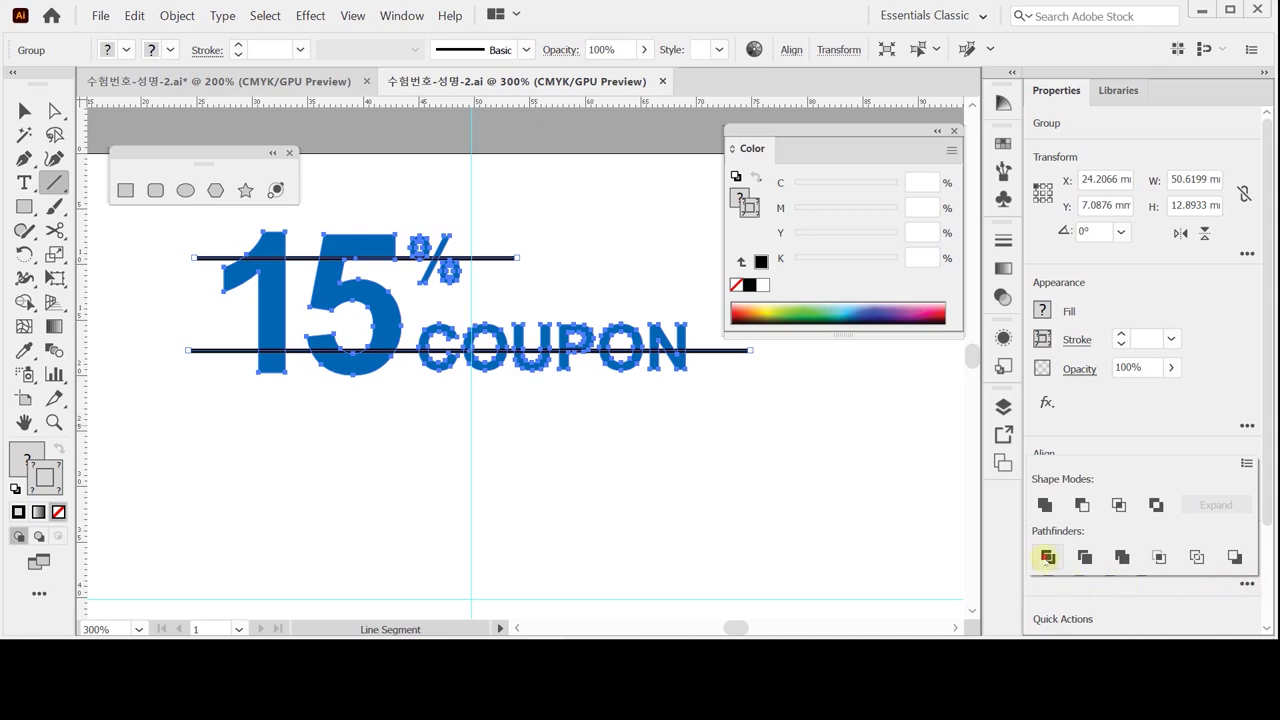
left_click(1047, 556)
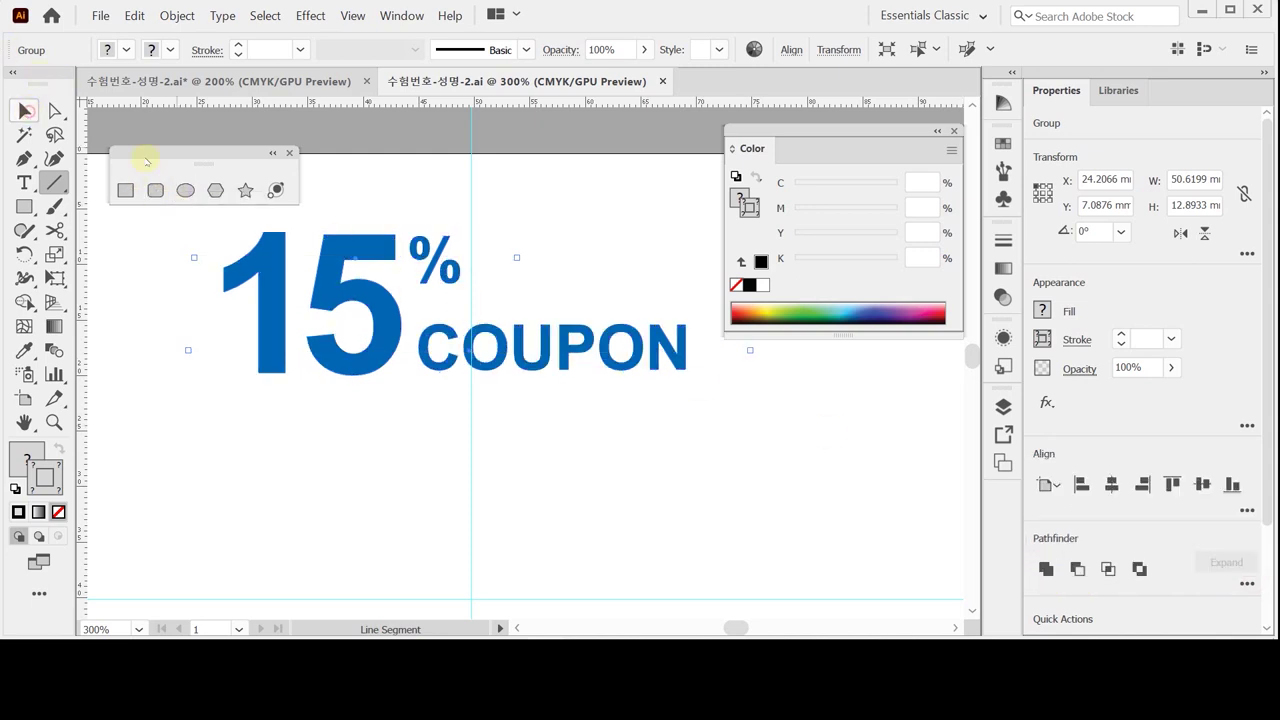
key("ctrl+shift+a")
- Isolate the divided group, select the slices above the upper line, and shift them 0.5 mm up and back down
left_click_drag(216, 210, 224, 352)
left_click(25, 110)
left_click(213, 230)
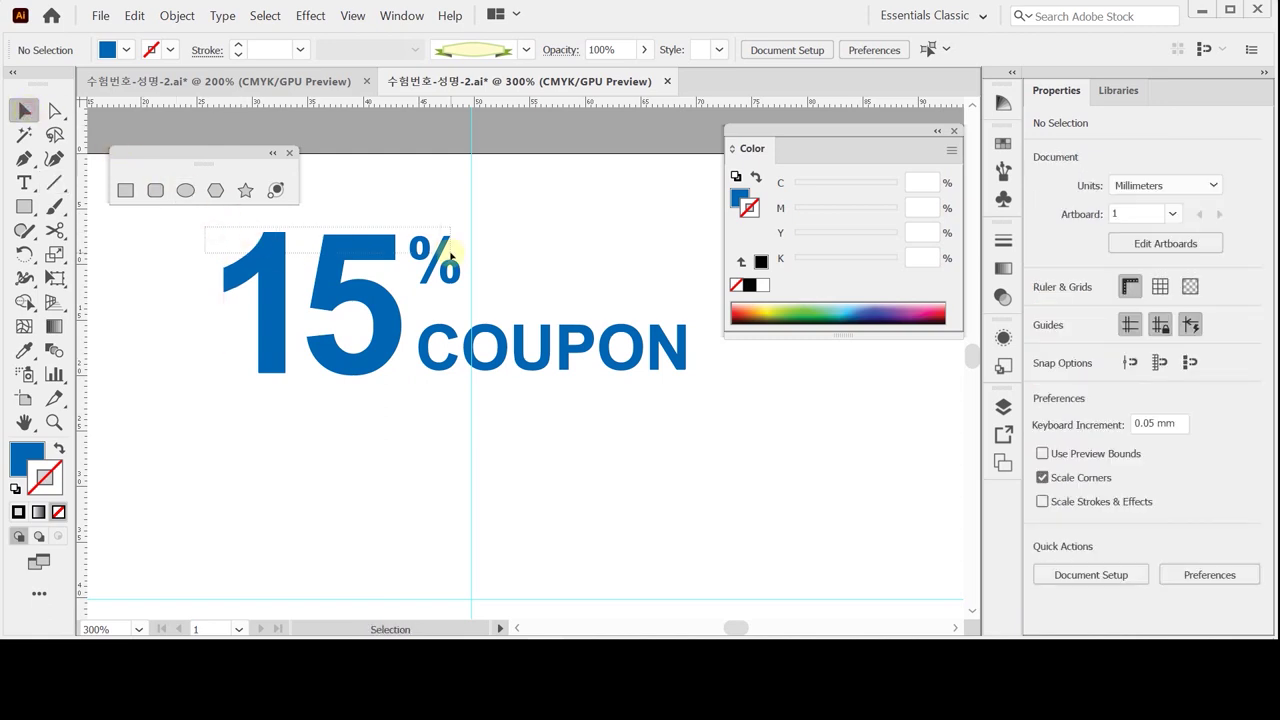
left_click(273, 245)
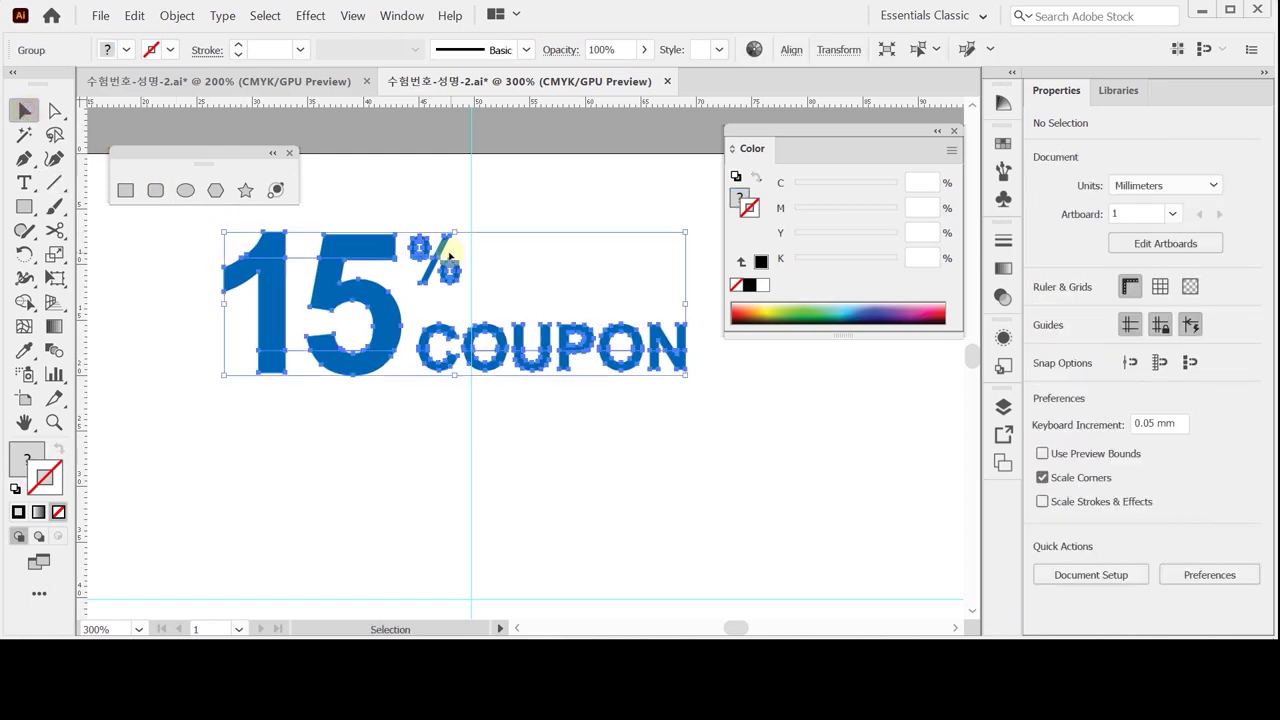
double_click(273, 245)
left_click_drag(224, 214, 460, 245)
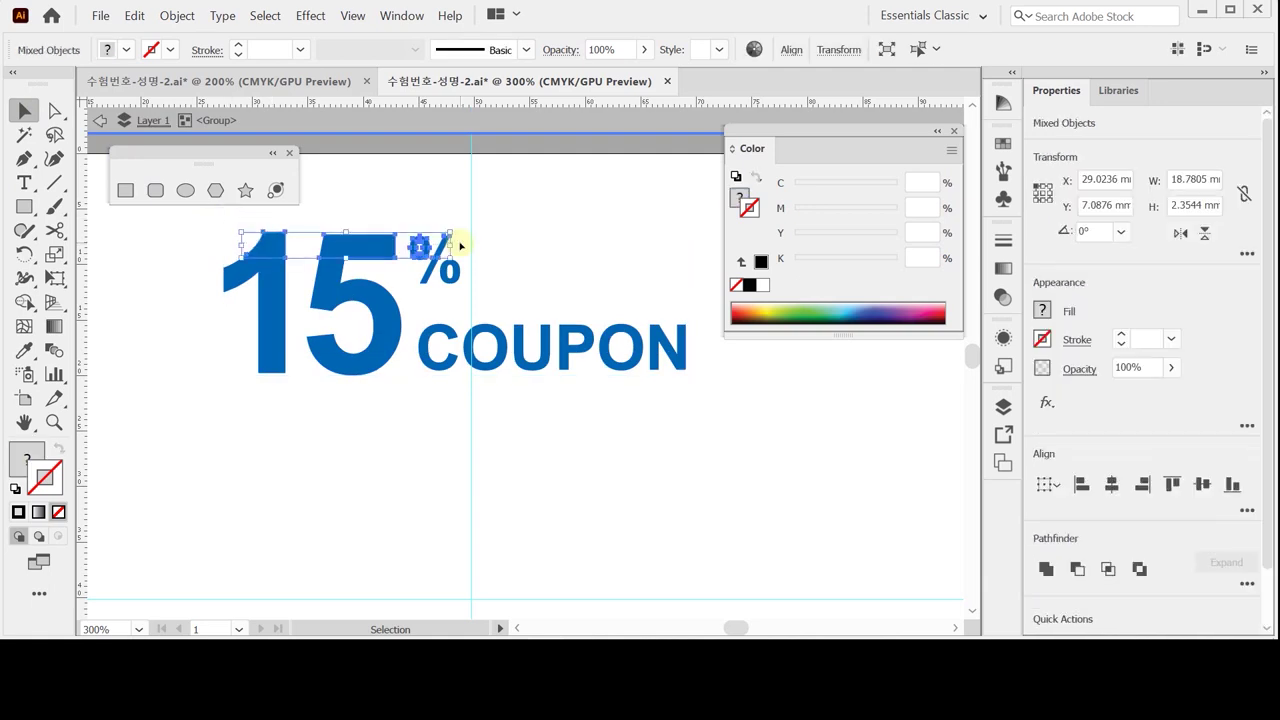
left_click_drag(209, 221, 465, 245)
key("Up")
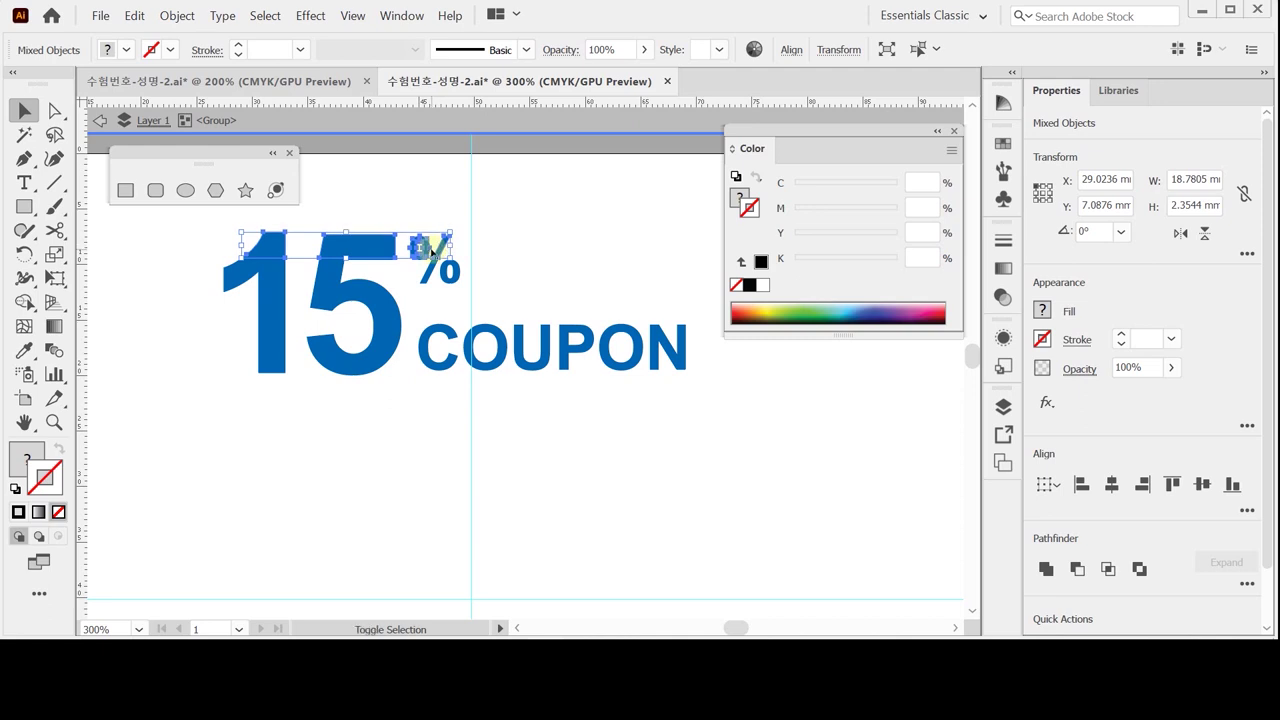
key("shift+Up")
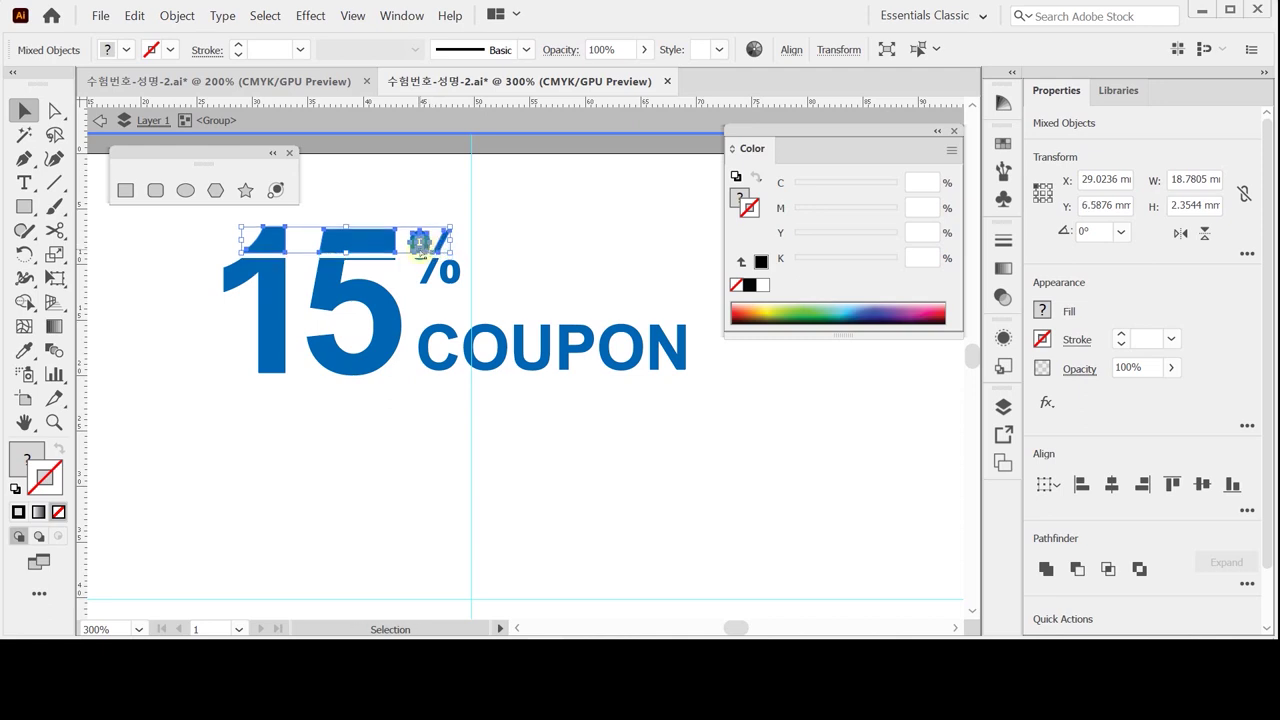
key("shift+Down")
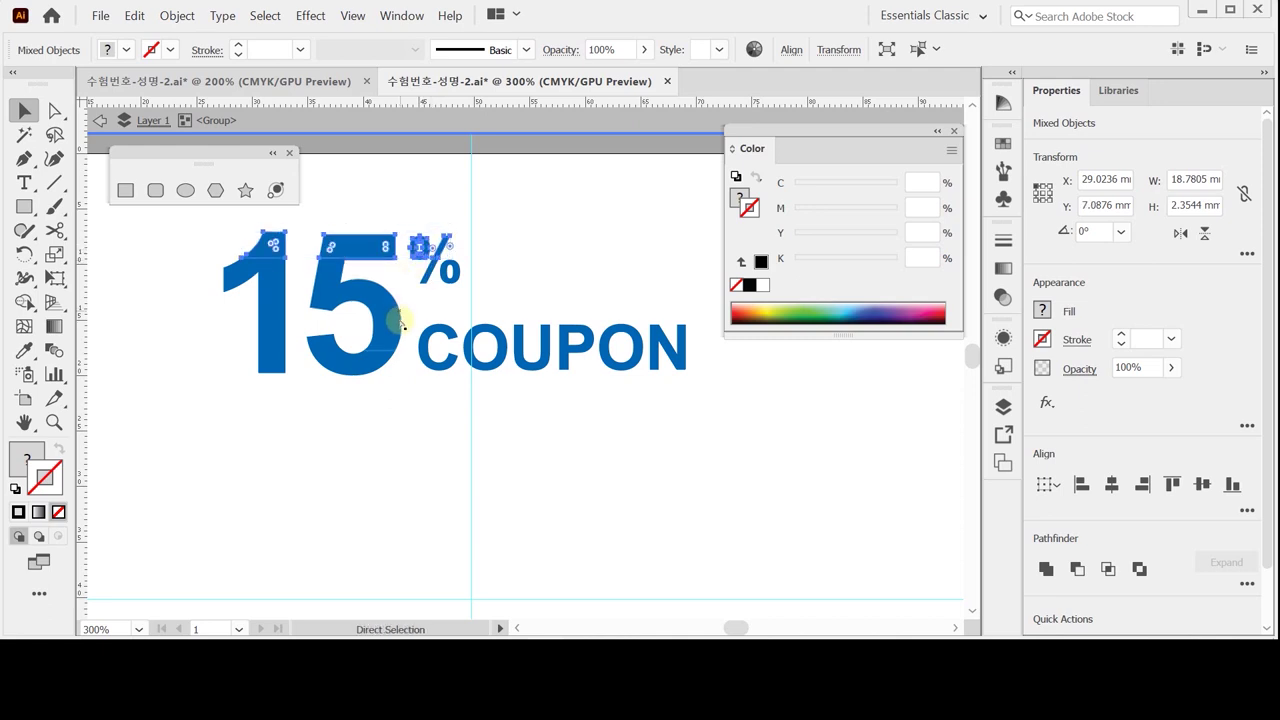
- Undo the slice moves and the Divide operation on the lettering
key("Escape")
key("ctrl+a")
key("v")
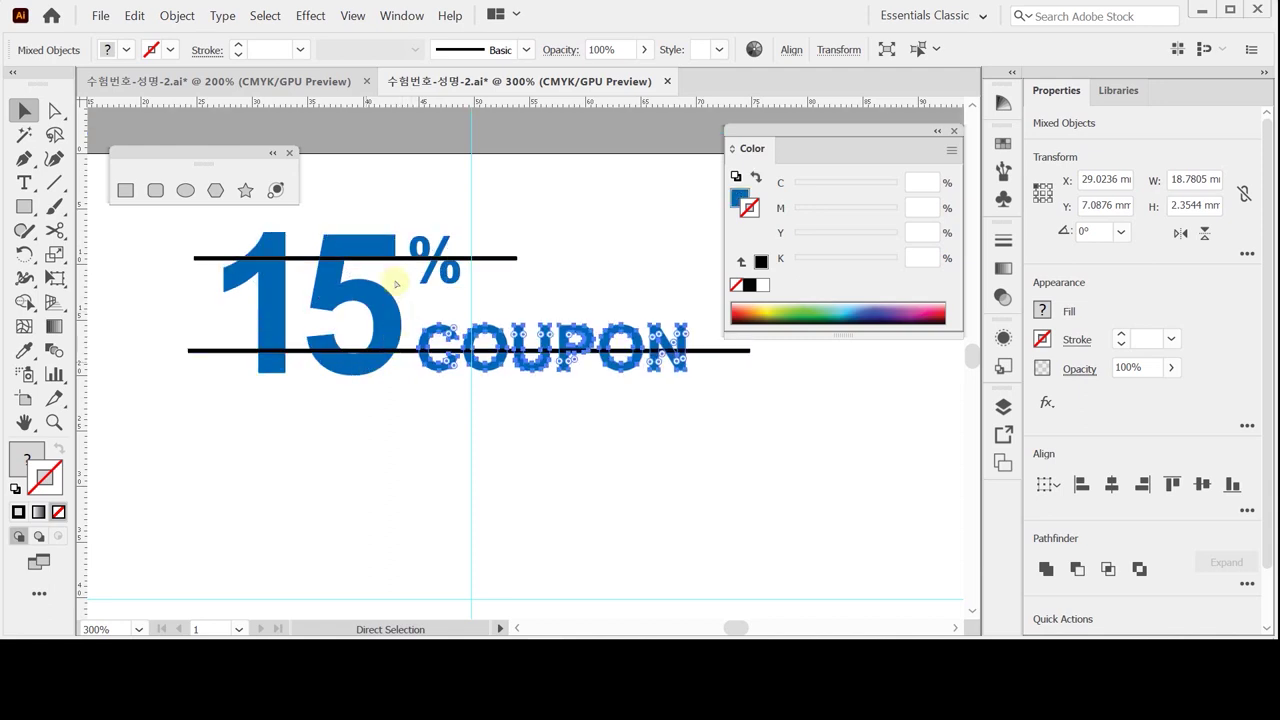
- Isolate the lettering group, shift the upper cutting line down about 0.1 mm and check its alignment in Outline view
double_click(367, 365)
left_click(398, 291)
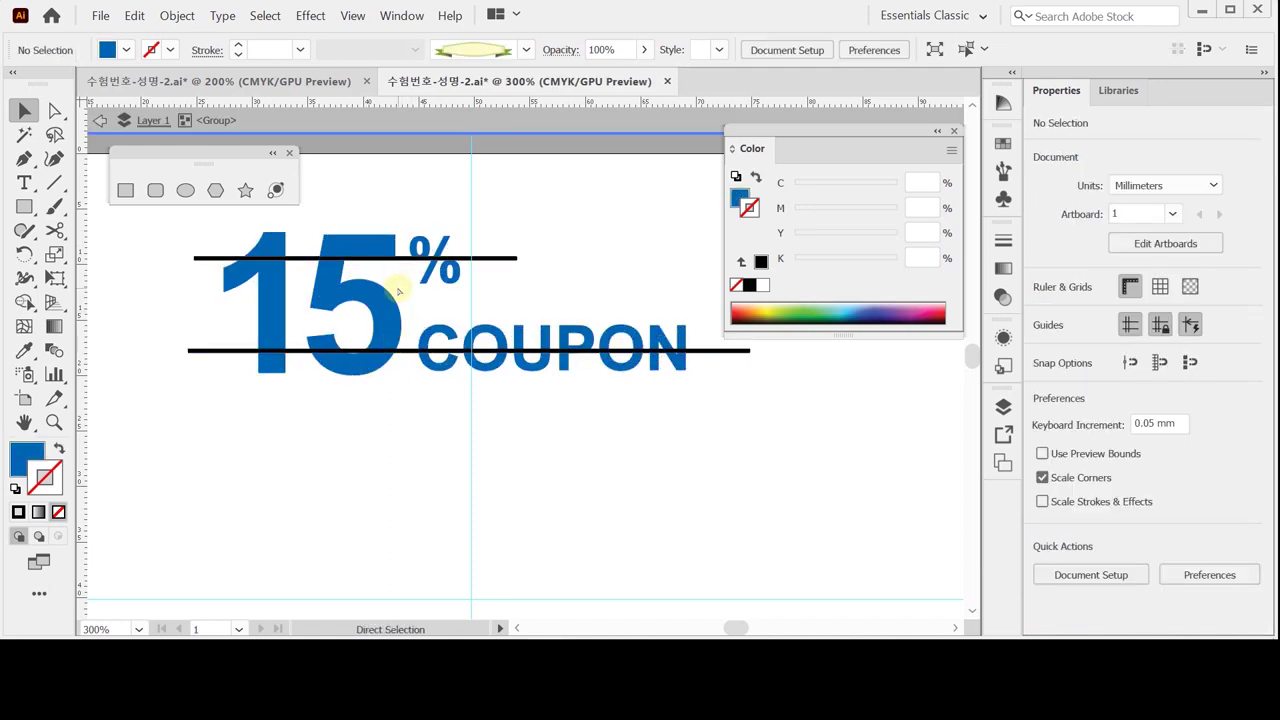
left_click(543, 366, "ctrl")
left_click_drag(543, 366, 548, 443)
left_click_drag(700, 463, 790, 440)
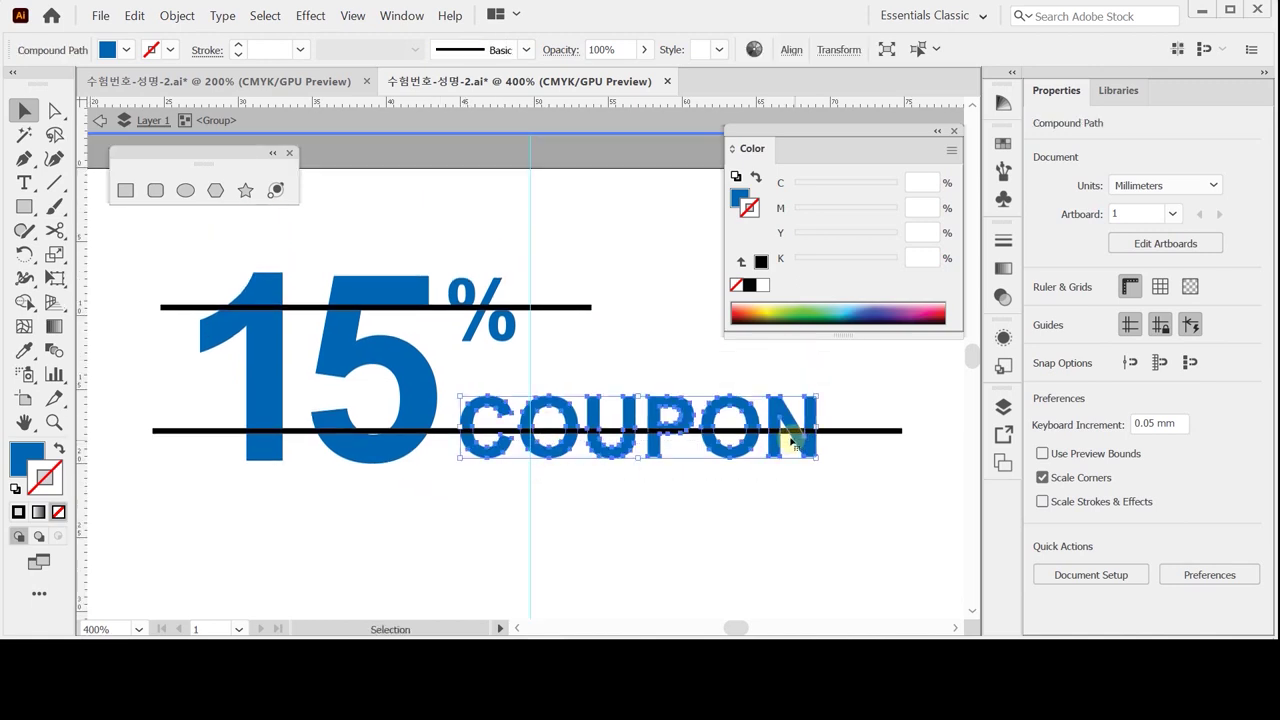
left_click(388, 481)
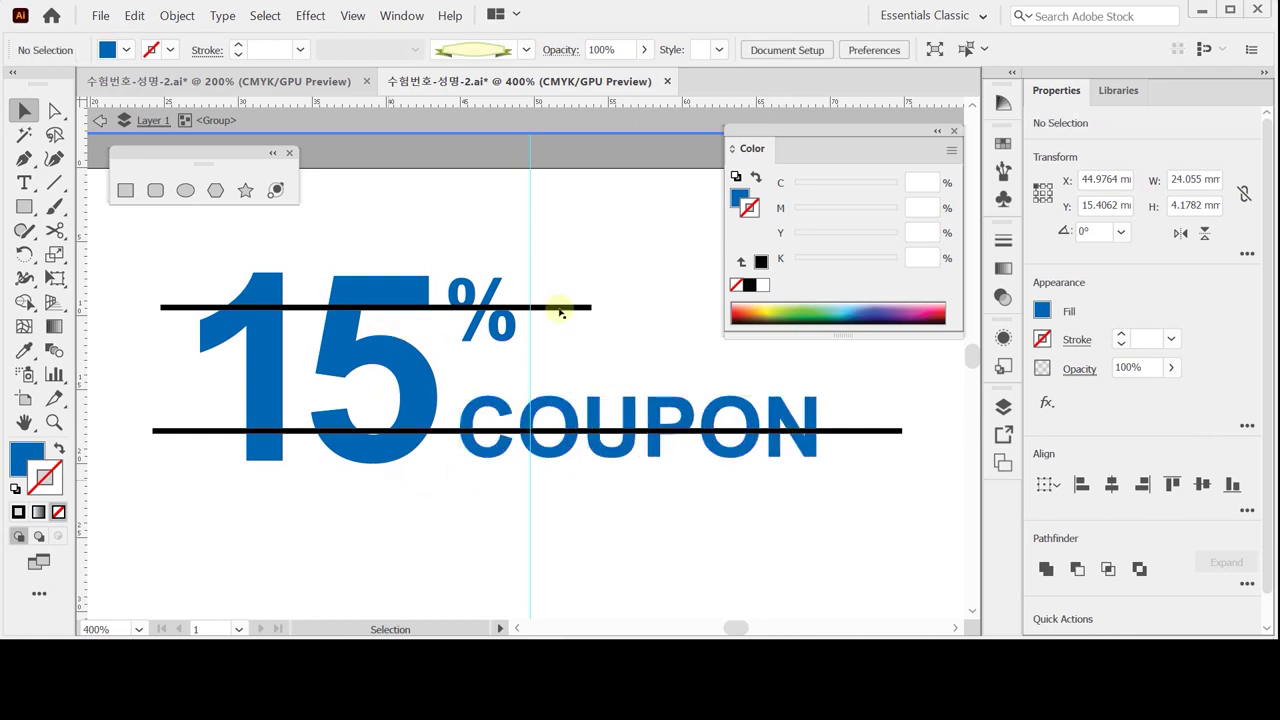
left_click(562, 309)
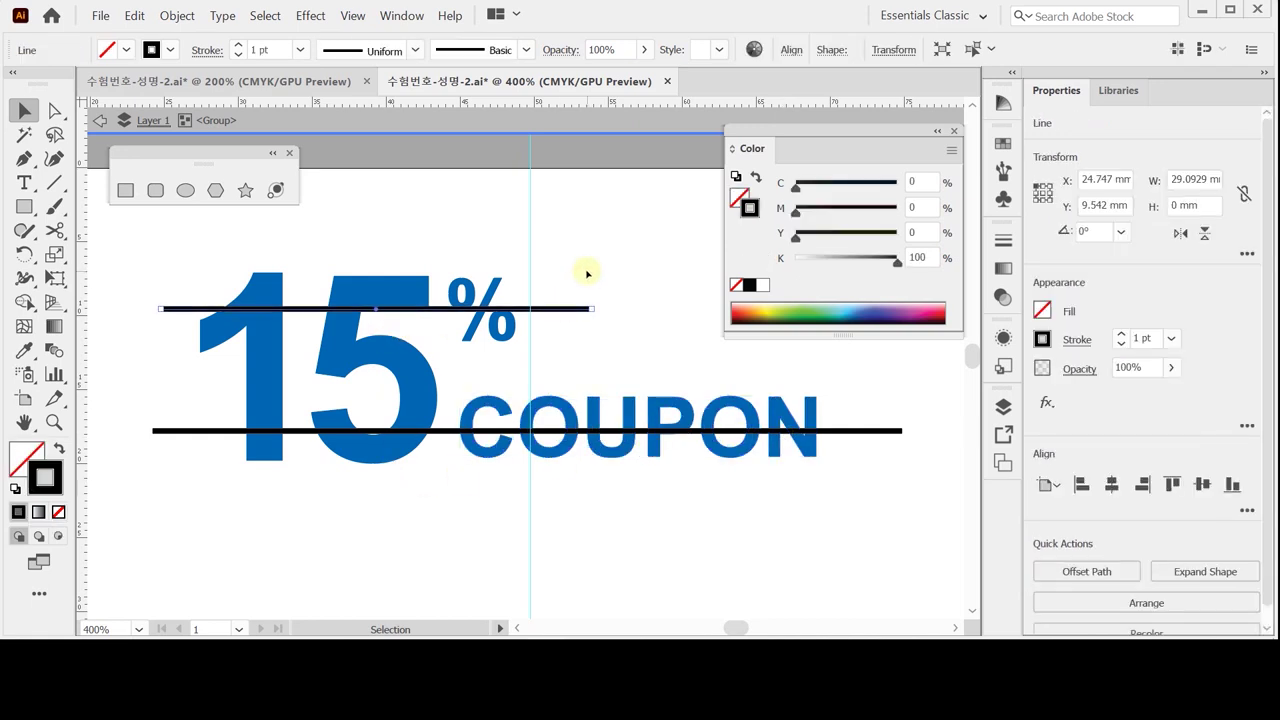
left_click(568, 277)
key("ctrl+y")
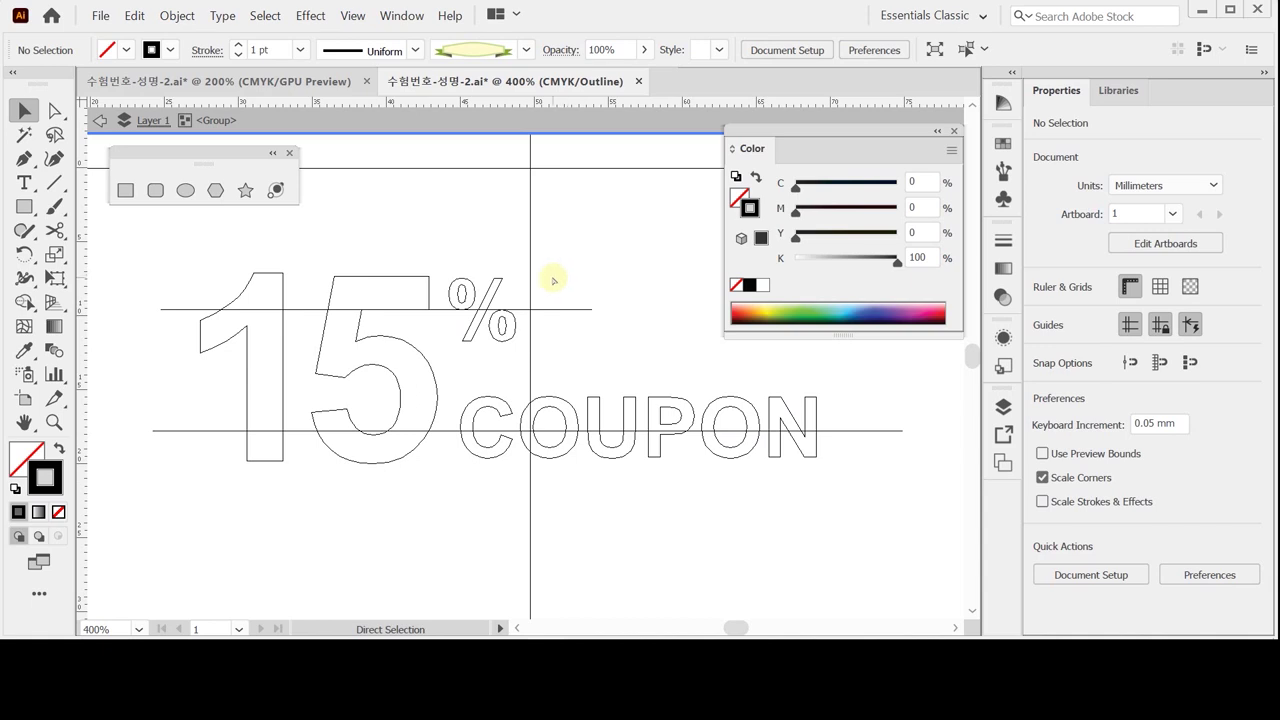
key("ctrl+y")
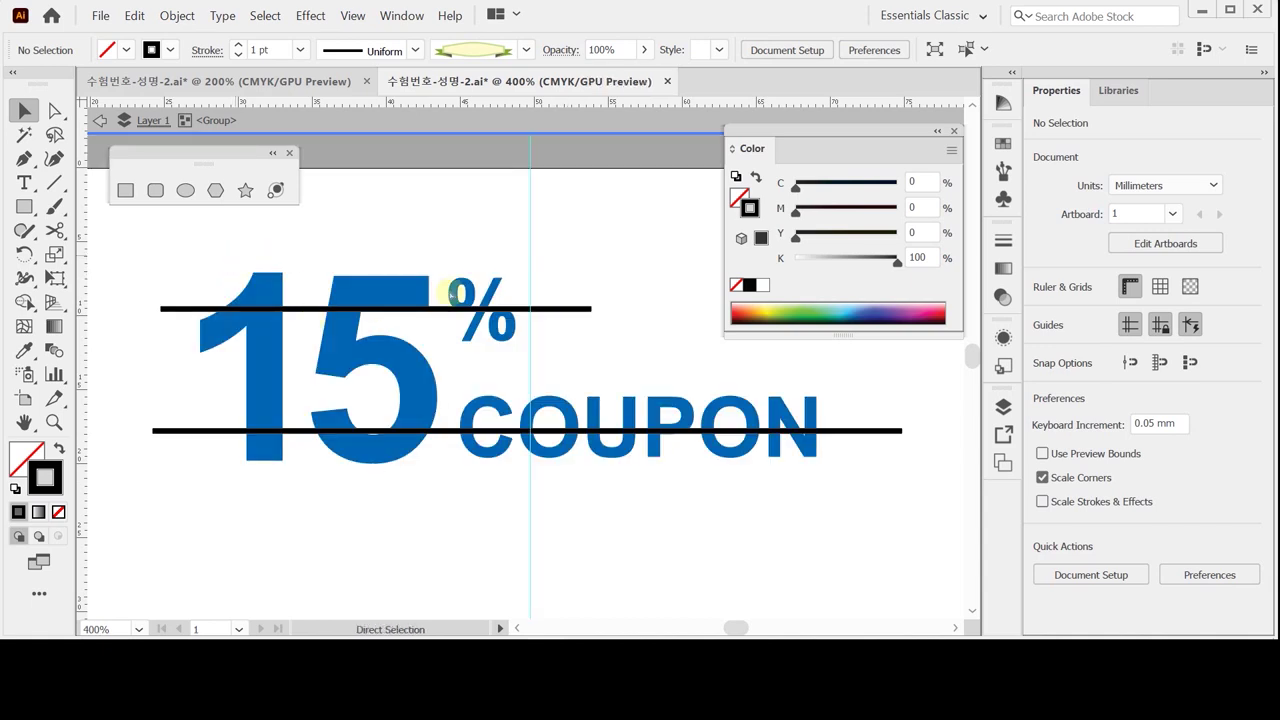
- Split all the lettering along both horizontal lines with Pathfinder Divide and deselect the result
key("ctrl+a")
left_click(1246, 583)
left_click(1047, 556)
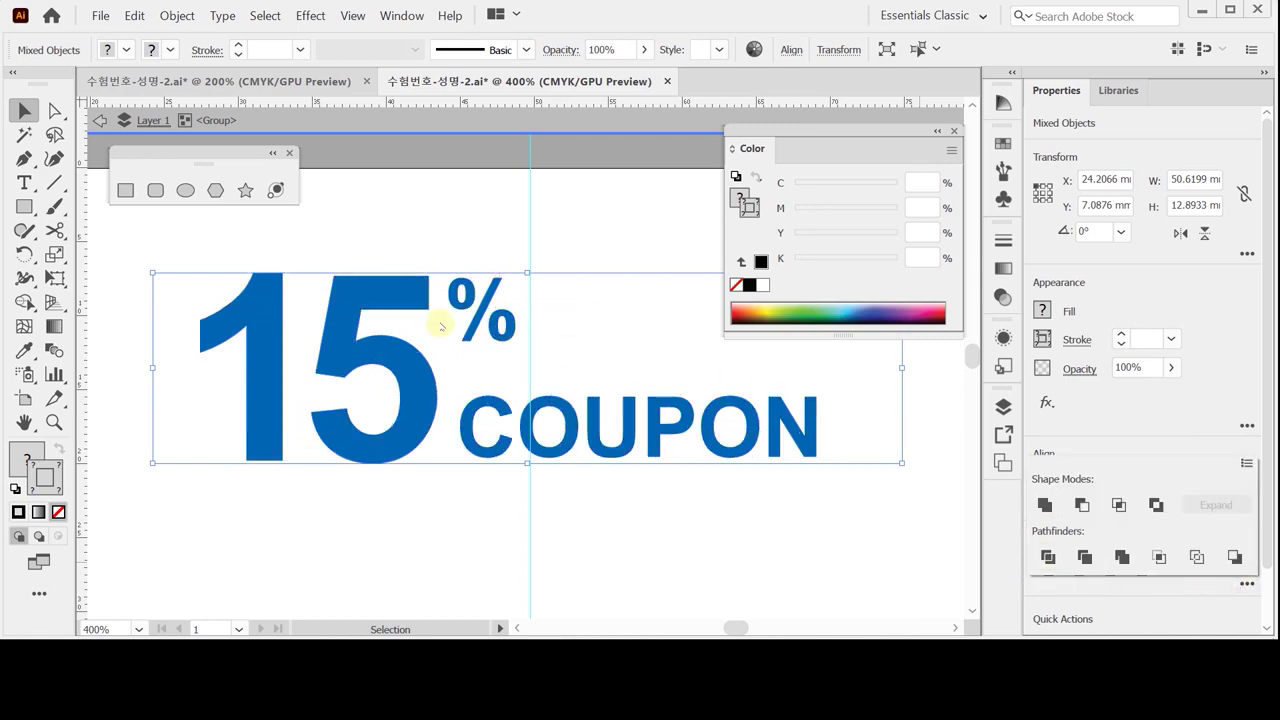
left_click(250, 247)
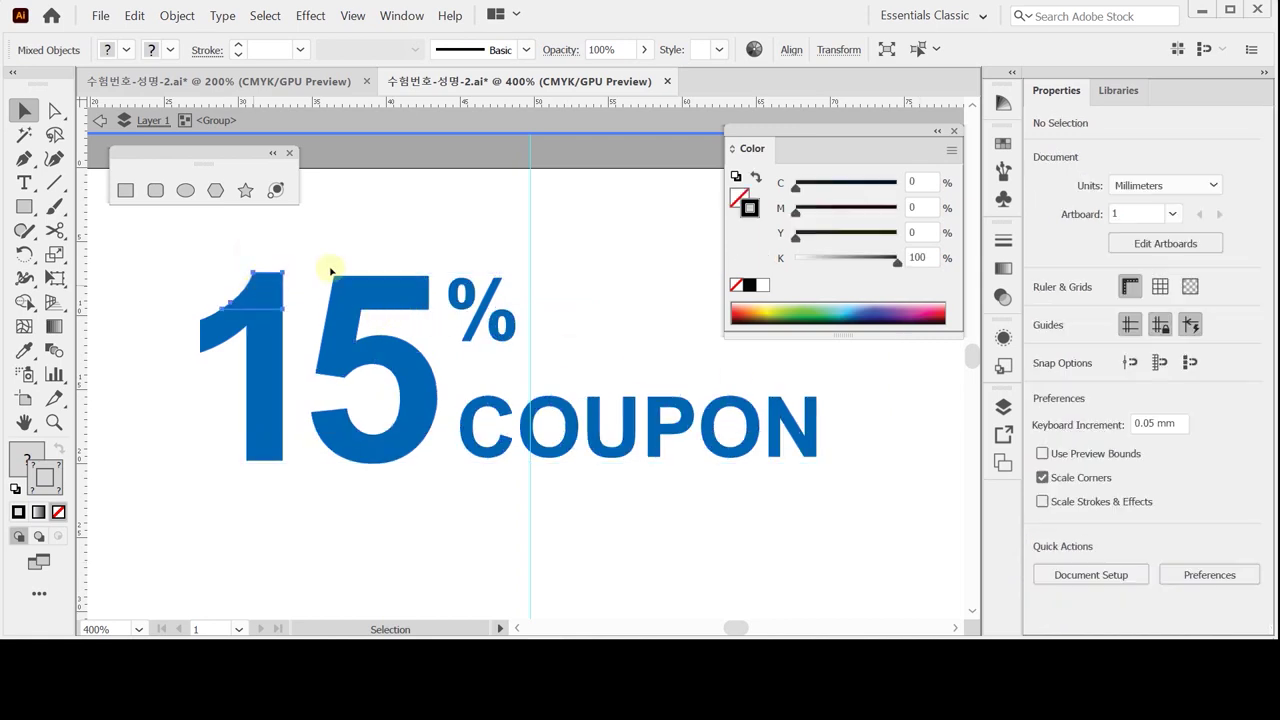
- Shift the slices above the upper cut 0.2 mm up and those below the lower cut about 0.15 mm down
left_click_drag(229, 248, 391, 276)
left_click_drag(530, 288, 529, 281)
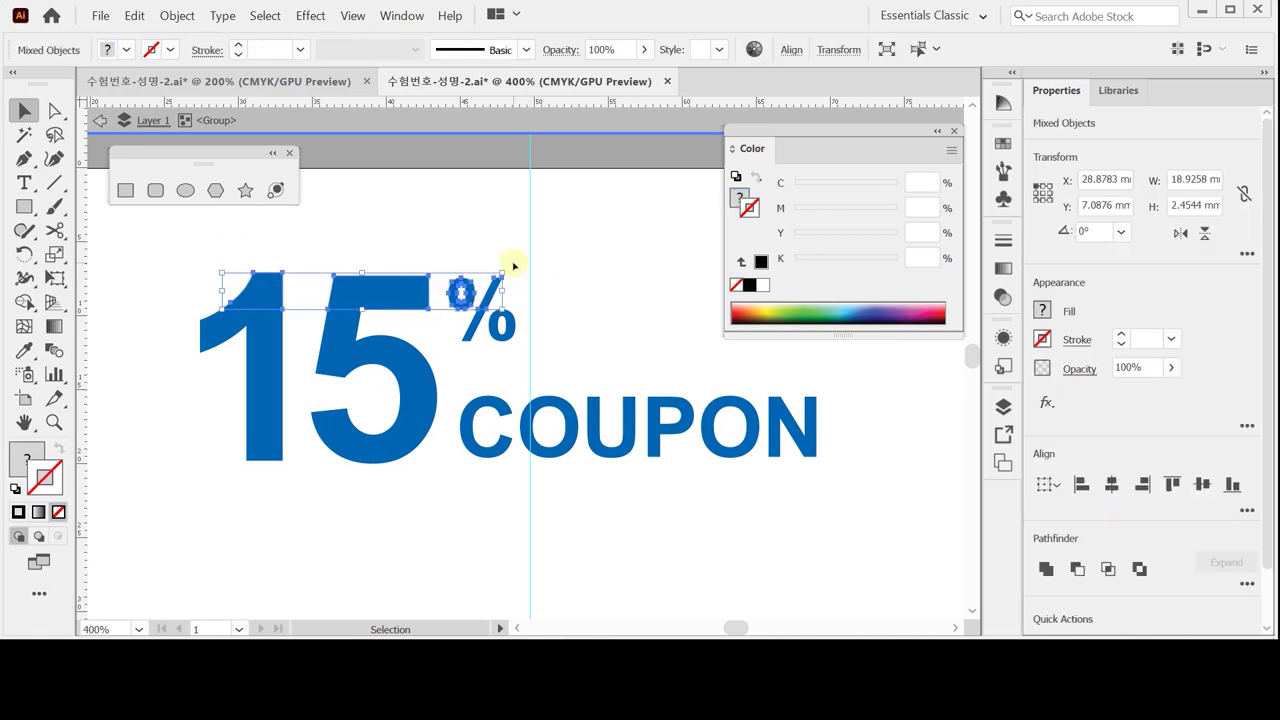
key("Up")
key("Up")
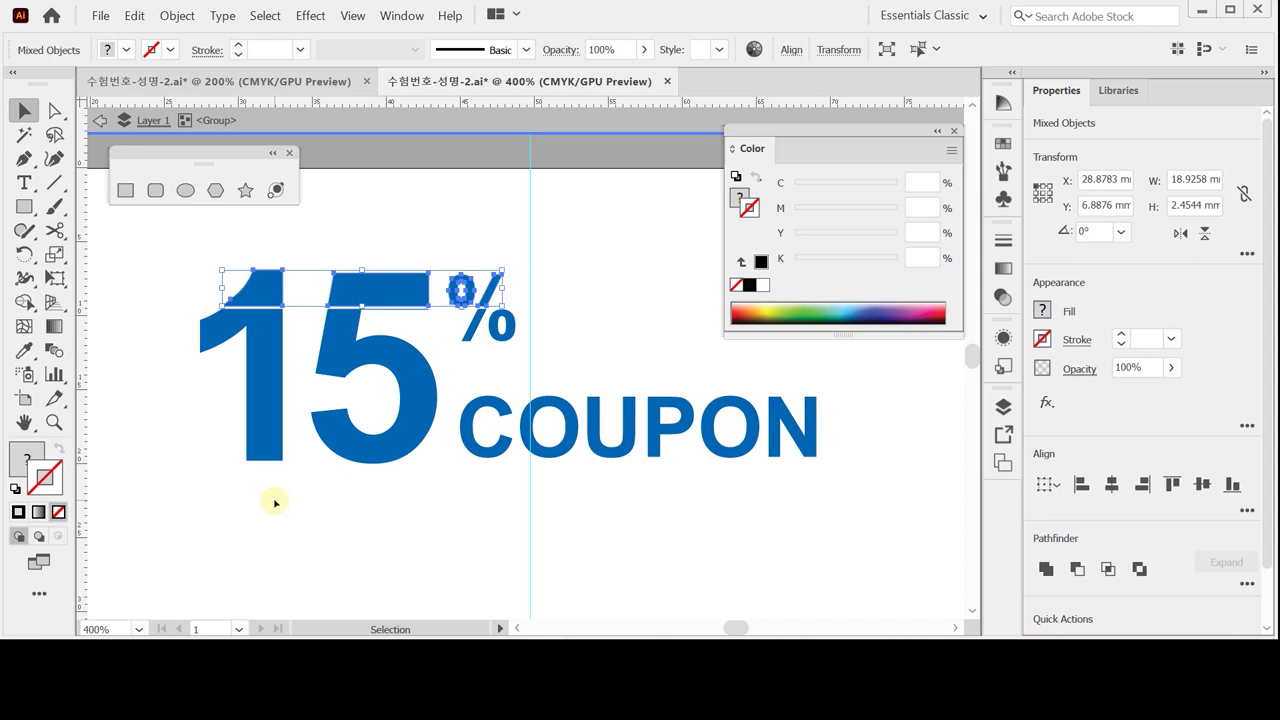
left_click_drag(212, 496, 847, 446)
left_click(812, 448)
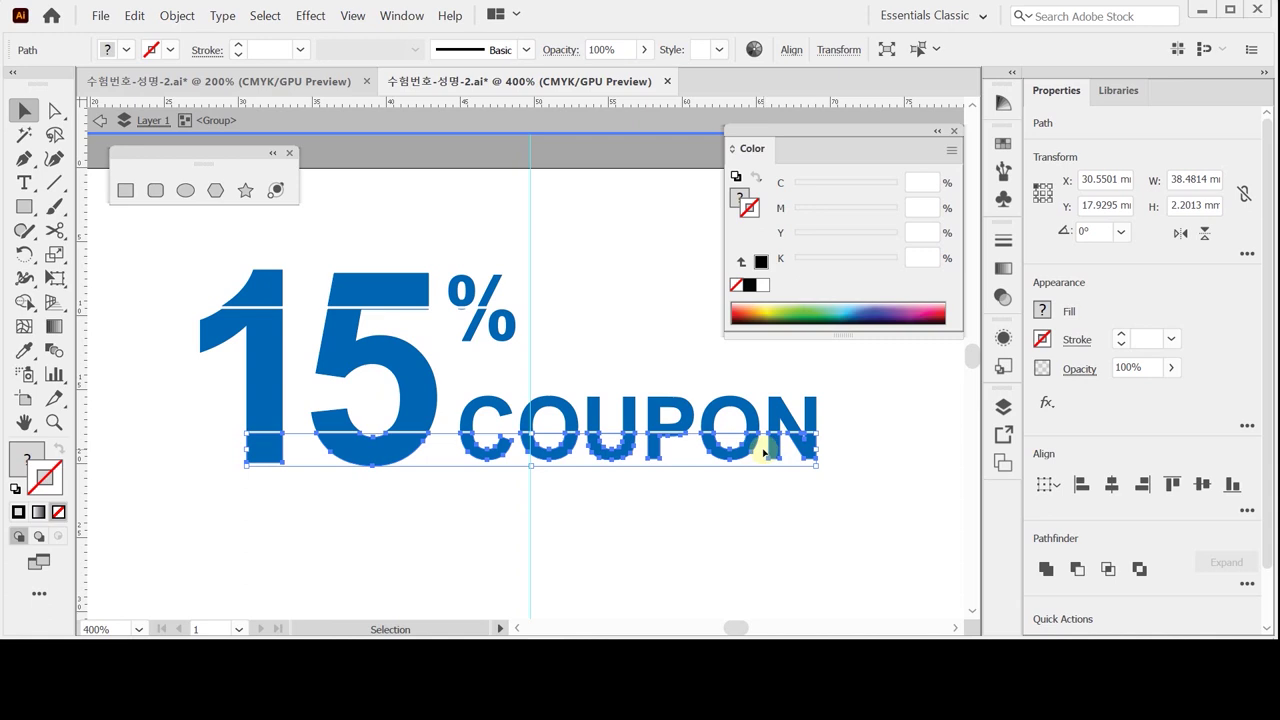
- Select the middle slices of "15" and the upper slices of the "COUPON" letters between the two cuts
left_click(177, 334)
left_click(832, 413)
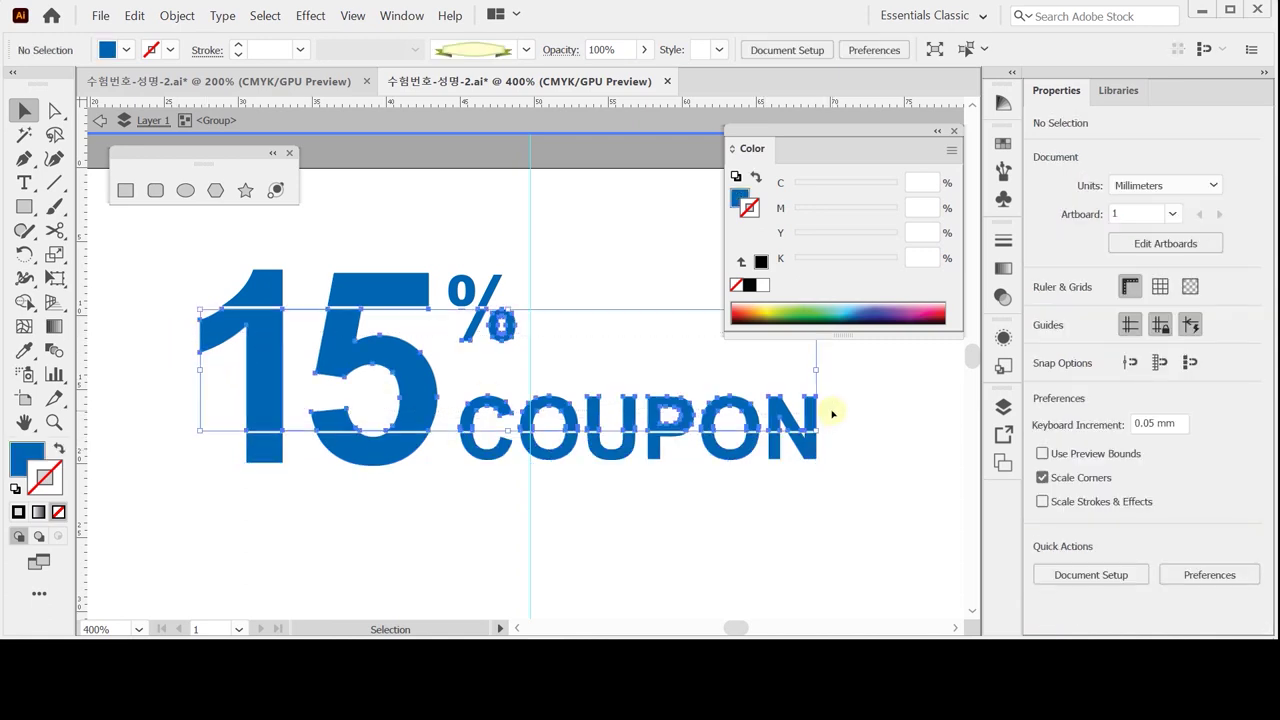
key("ctrl+a")
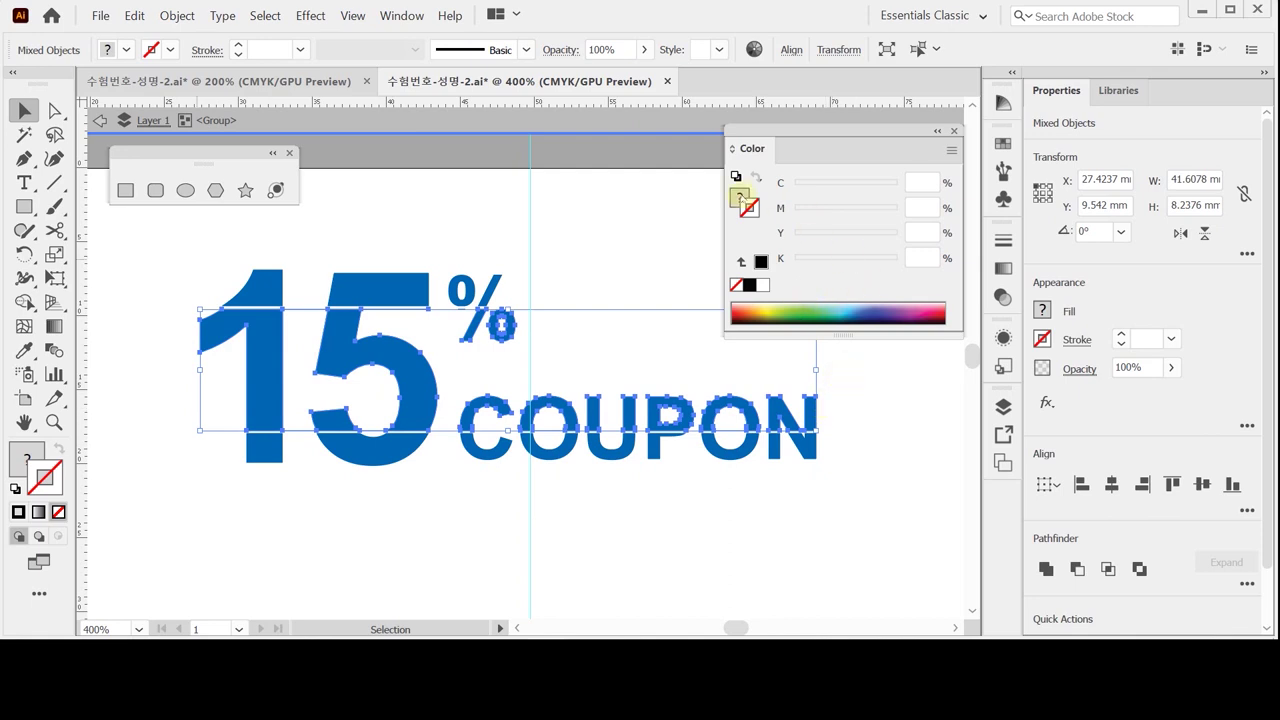
left_click(266, 371, "shift")
left_click(374, 357, "shift")
left_click(495, 408, "shift")
left_click(490, 408, "shift")
left_click(540, 410, "shift")
left_click(592, 410, "shift")
left_click(660, 405, "shift")
left_click(730, 410, "shift")
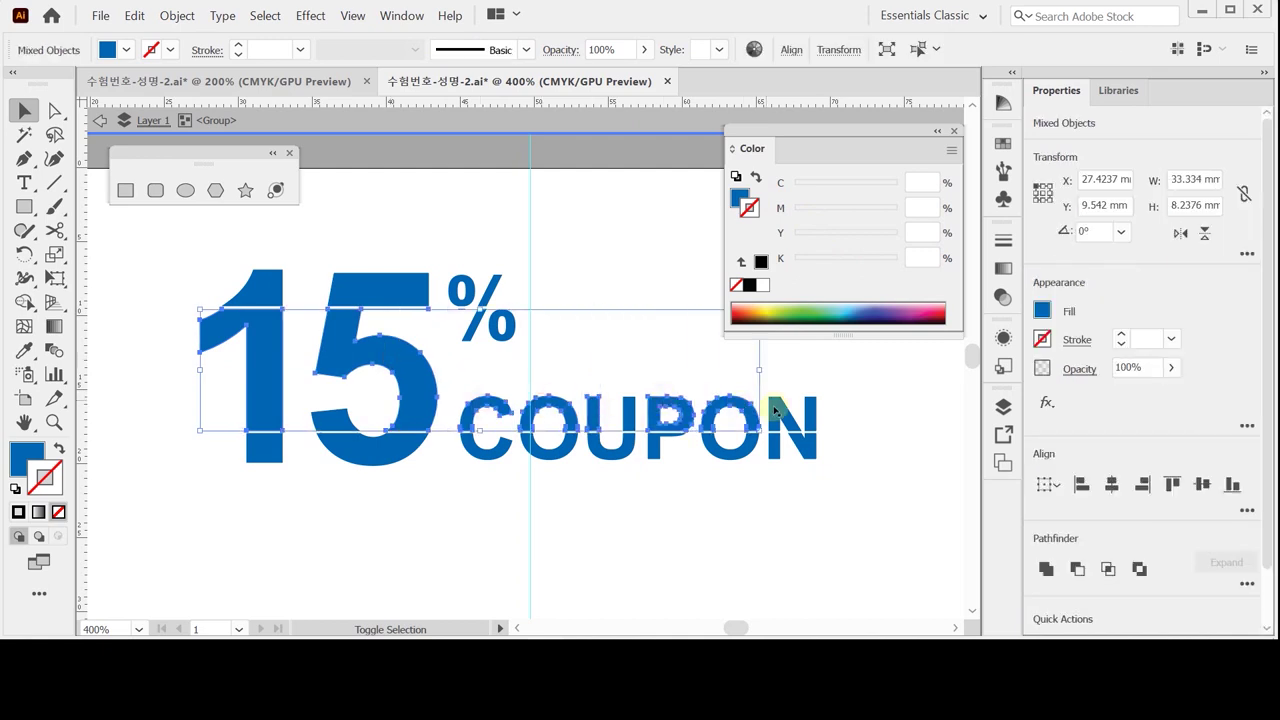
left_click(775, 408, "shift")
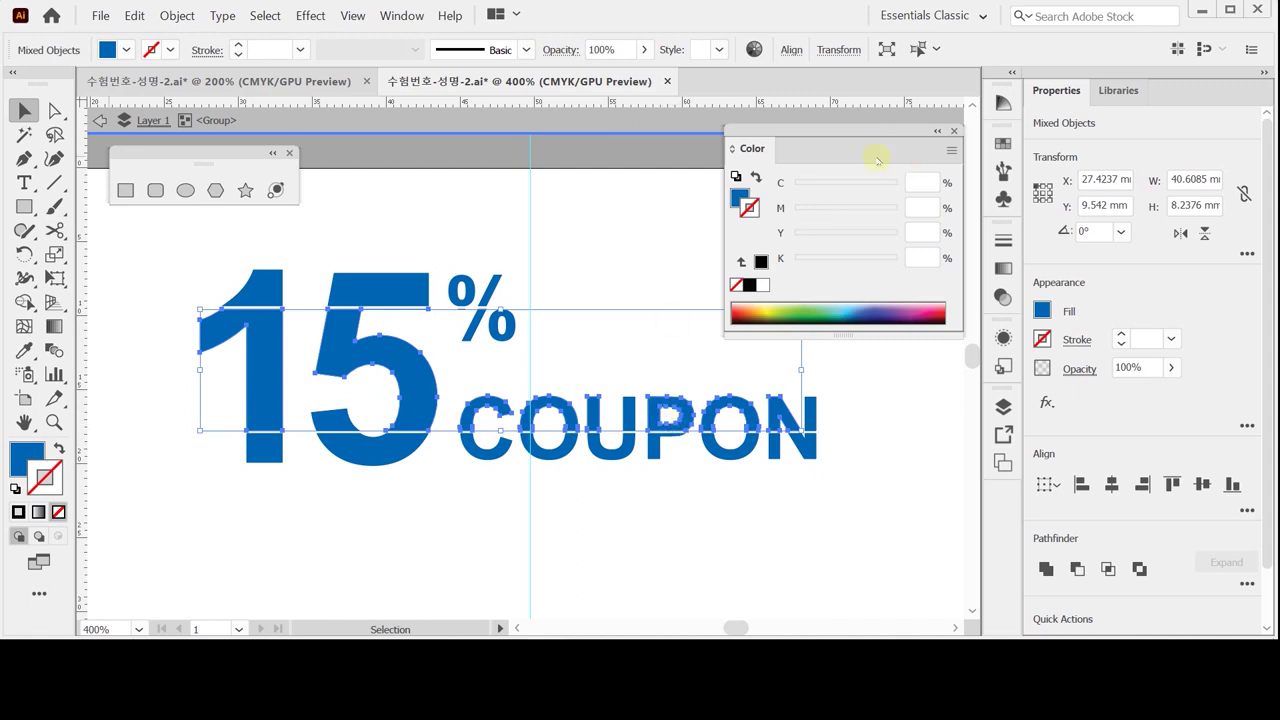
- Set the fill of the selected middle slices to green with C 70, M 0 and Y 80
left_click(740, 198)
double_click(933, 182)
type("70")
double_click(923, 207)
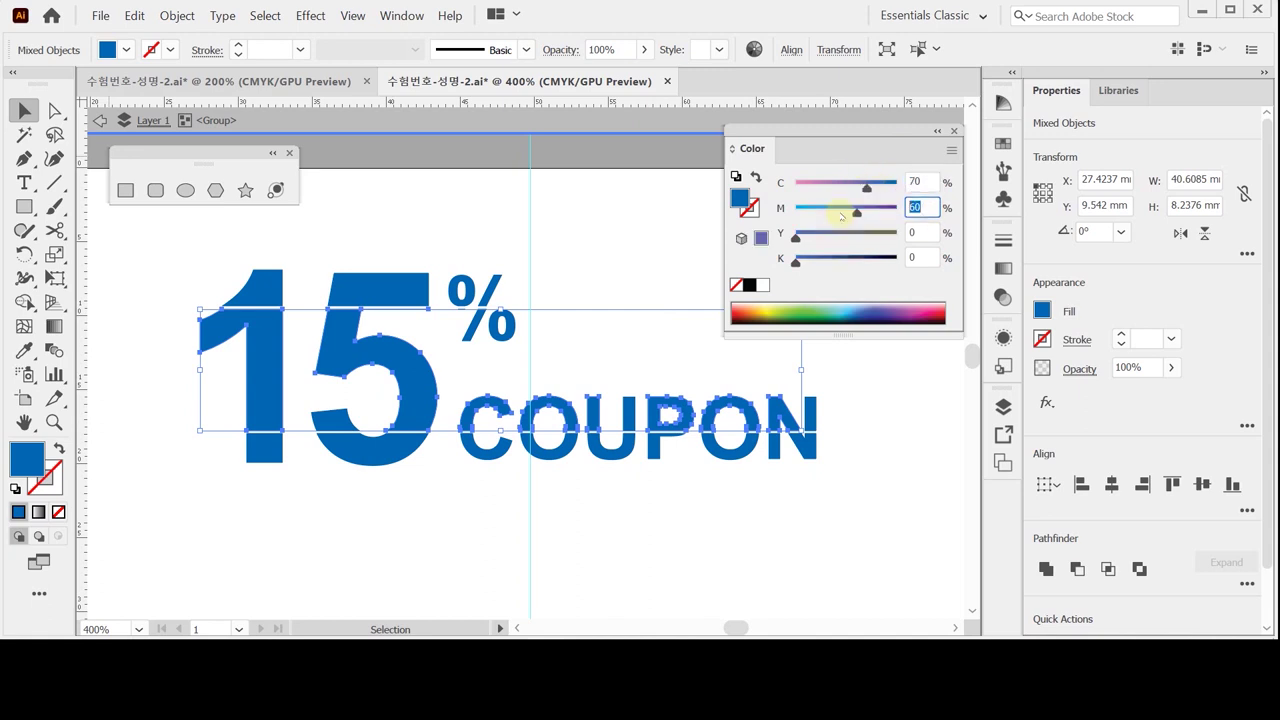
type("80")
key("Return")
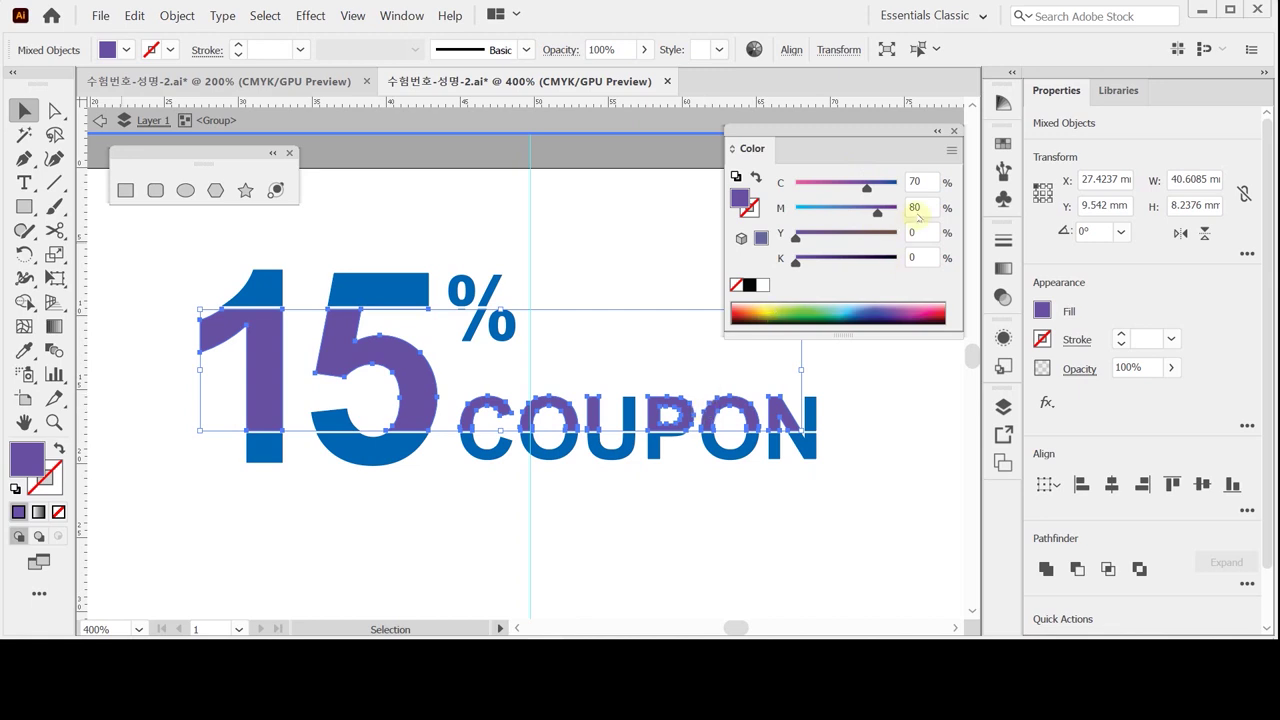
left_click(876, 213)
key("Tab")
type("80")
key("Return")
left_click_drag(874, 211, 771, 207)
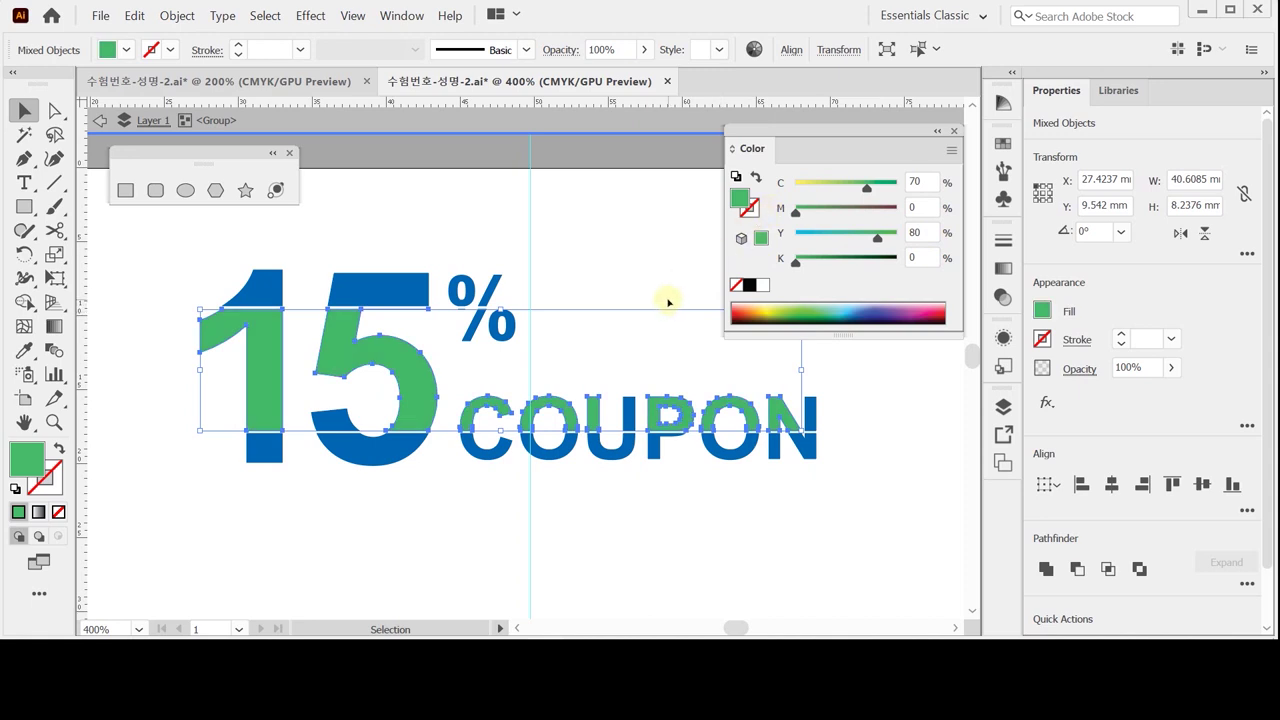
- Recolour the blue upper right stem of the U by sampling the green from the adjacent P with the Eyedropper
left_click(460, 492)
left_click_drag(759, 473, 820, 449)
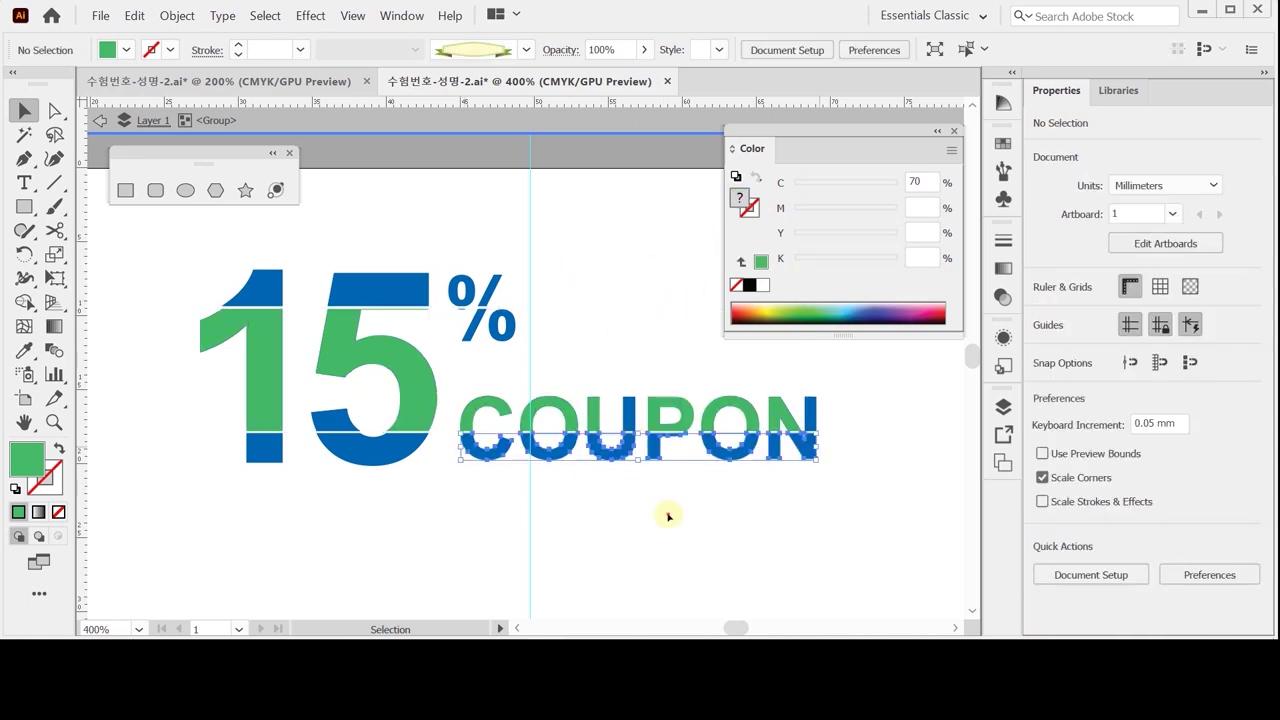
left_click(638, 410)
left_click(630, 410)
key("i")
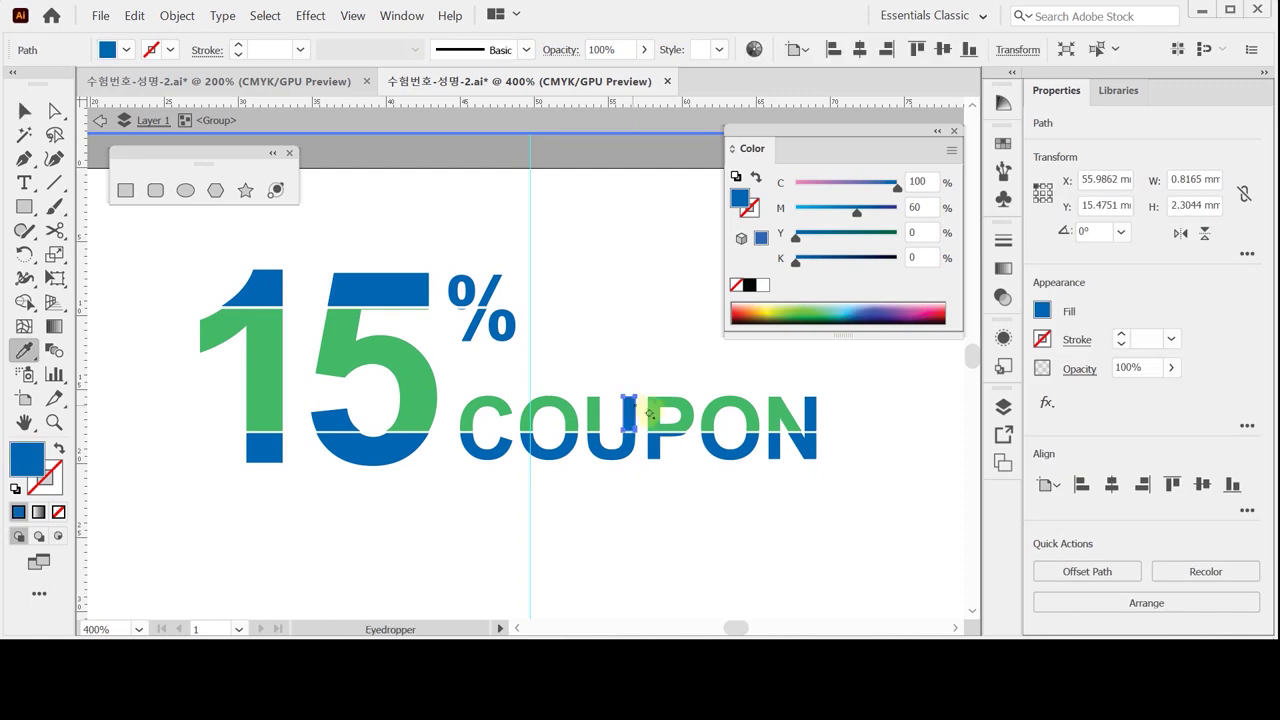
left_click(650, 407)
- Fill the lower slices of "COUPON" with crimson, using C 10, M 100 and Y 50
left_click(467, 473, "ctrl")
left_click_drag(601, 467, 812, 451)
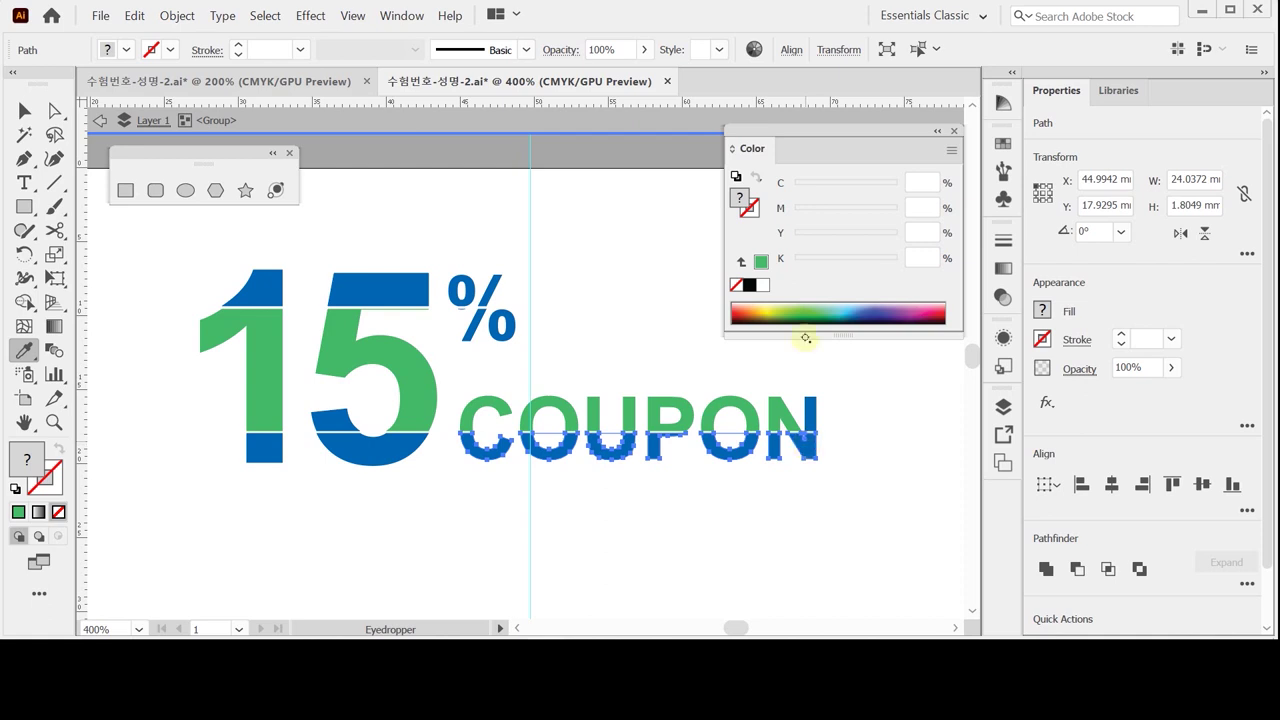
left_click(761, 262)
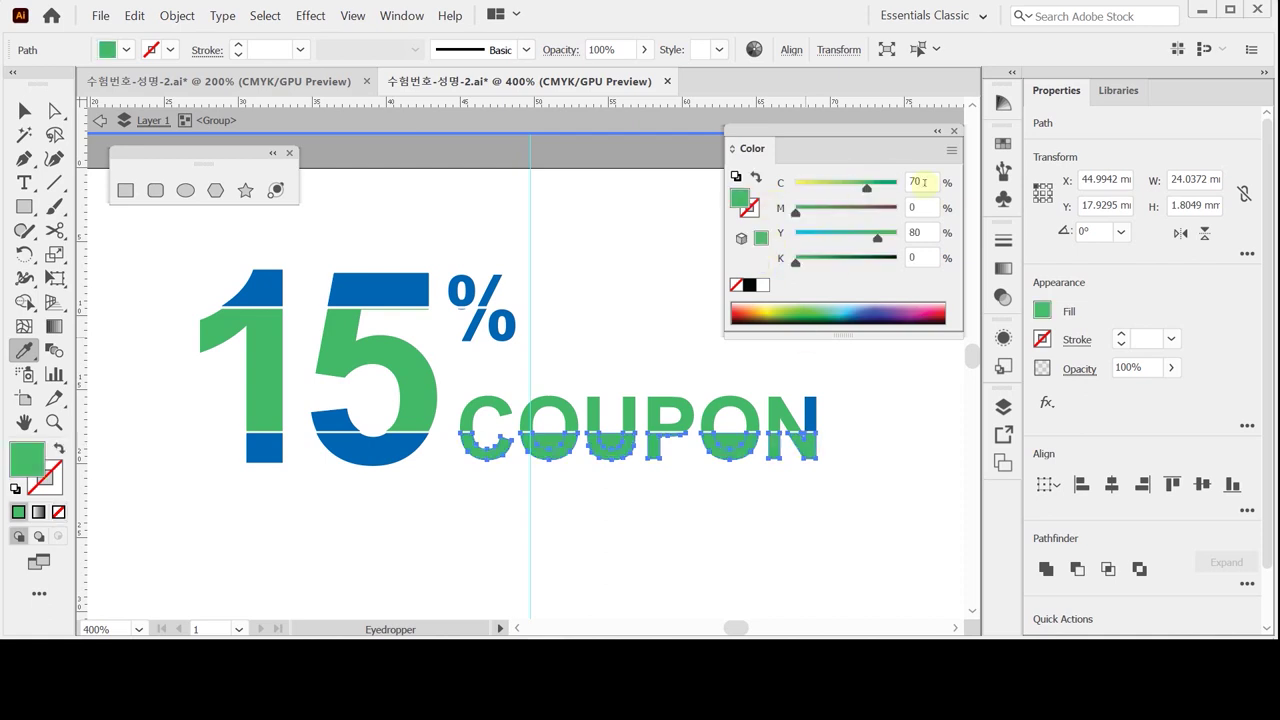
left_click(928, 184)
type("10")
key("Tab")
type("1")
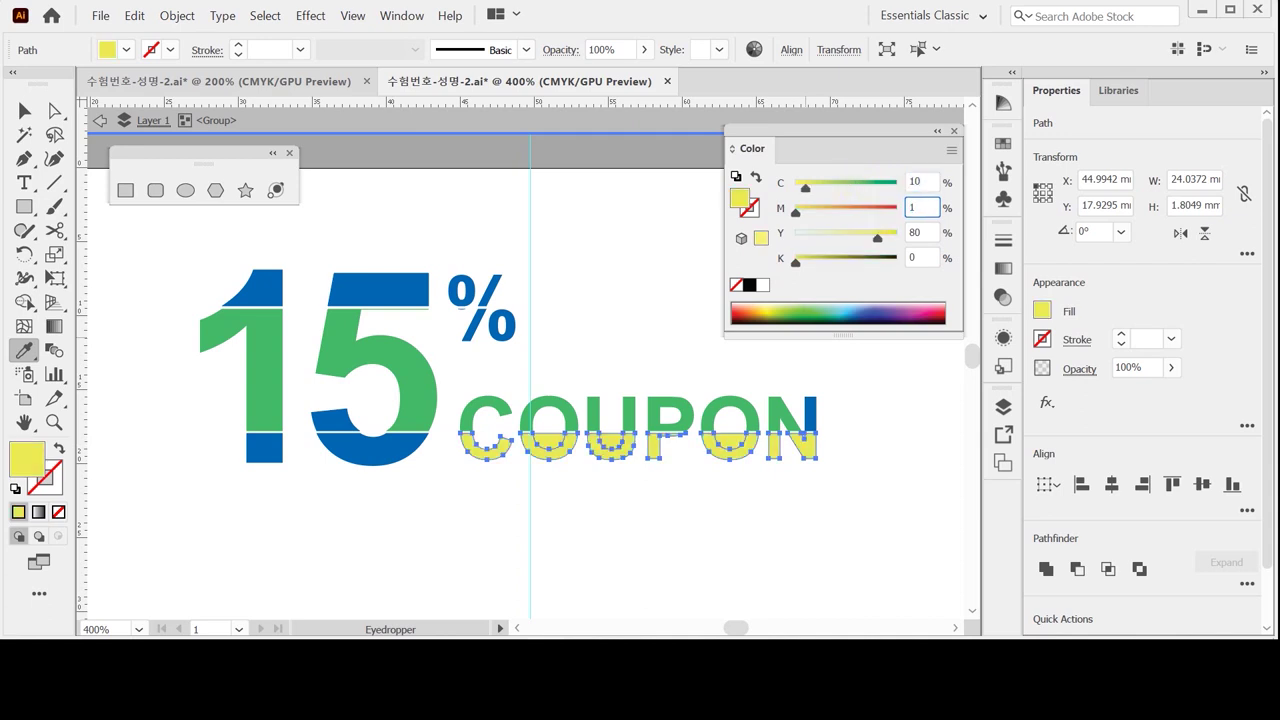
key("Tab")
type("50")
key("Tab")
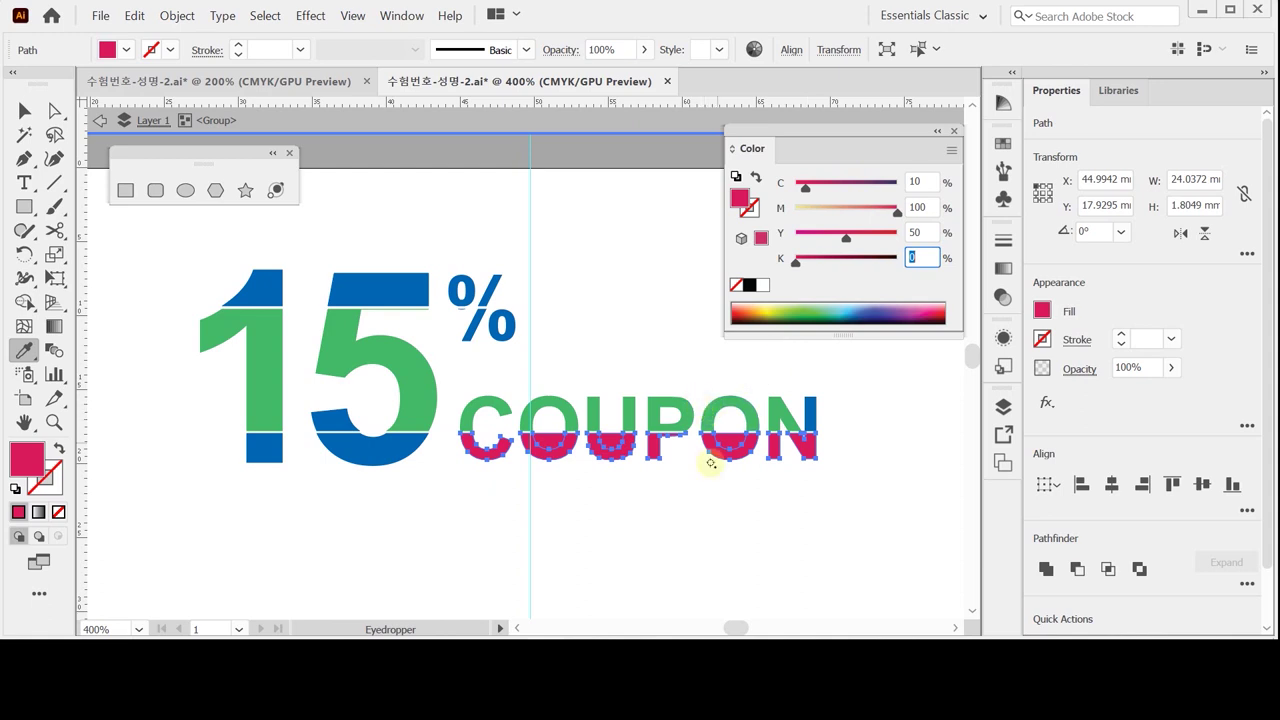
- Match the blue upper right stem of the N to the green of its neighbouring slice with the Eyedropper
left_click(660, 455, "ctrl")
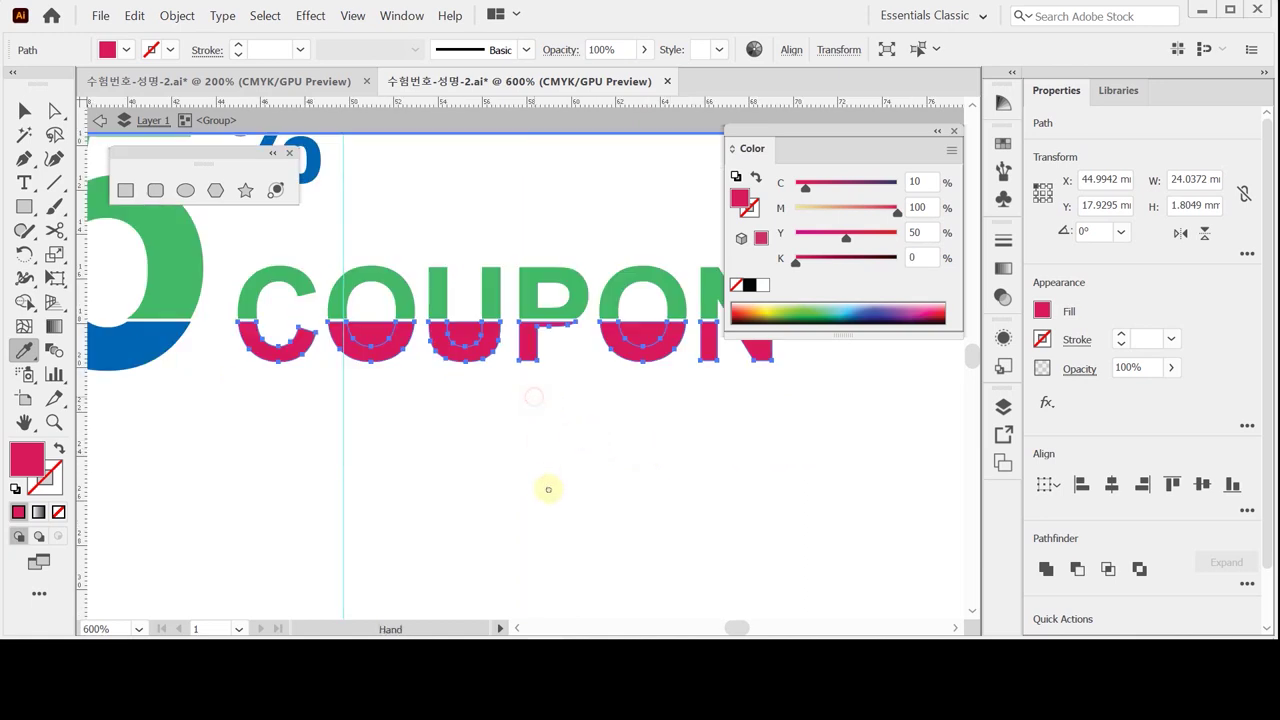
left_click_drag(546, 489, 550, 502)
left_click(820, 405, "ctrl")
left_click(780, 385, "ctrl")
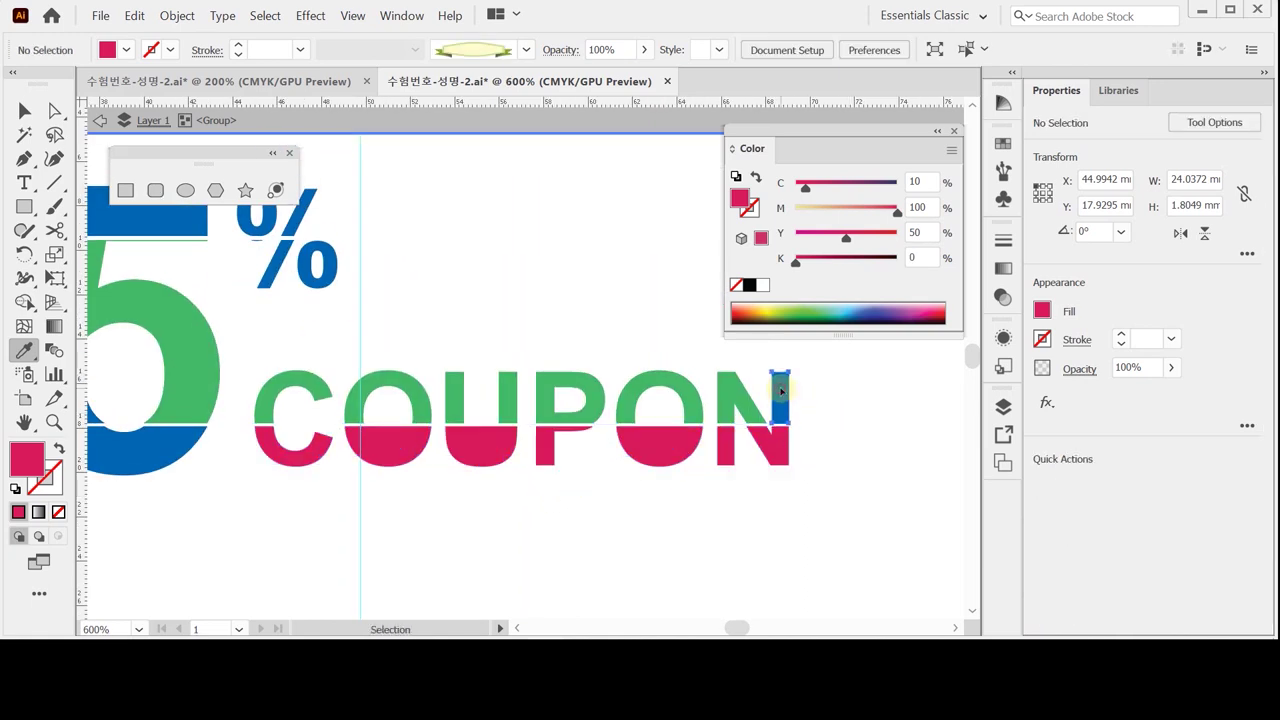
left_click(720, 390)
- Delete the crimson pieces filling the lower openings of both O letters and the U in "COUPON"
left_click(606, 535, "ctrl")
left_click_drag(260, 500, 803, 497)
mouse_move(414, 416)
left_mouse_down()
mouse_move(371, 443)
mouse_move(388, 432)
left_mouse_up()
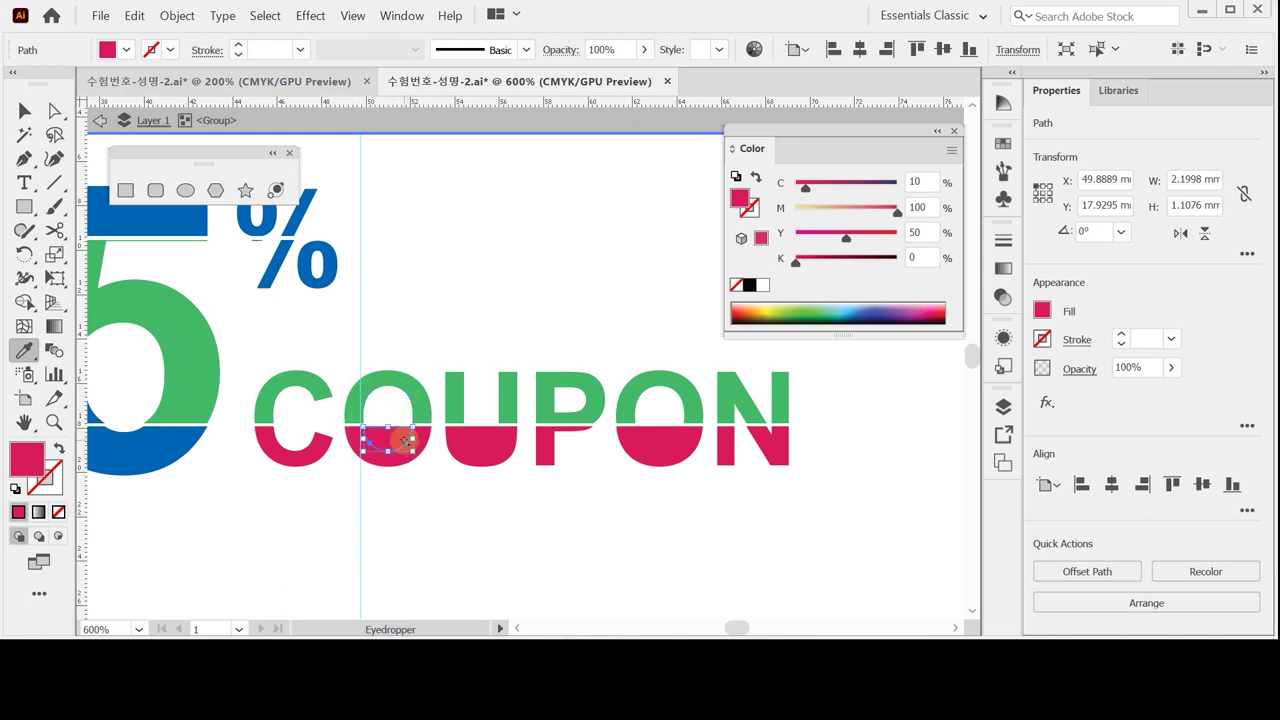
key("ctrl+shift+a")
left_click(55, 110)
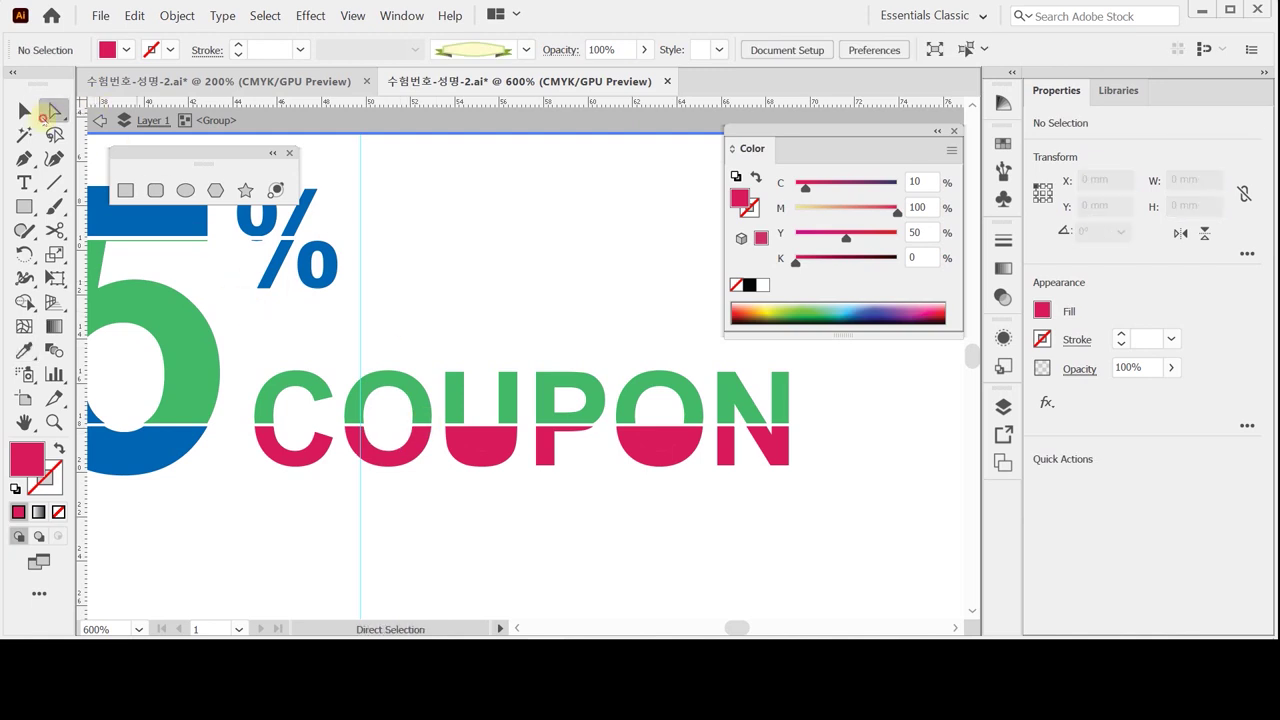
left_click(480, 437)
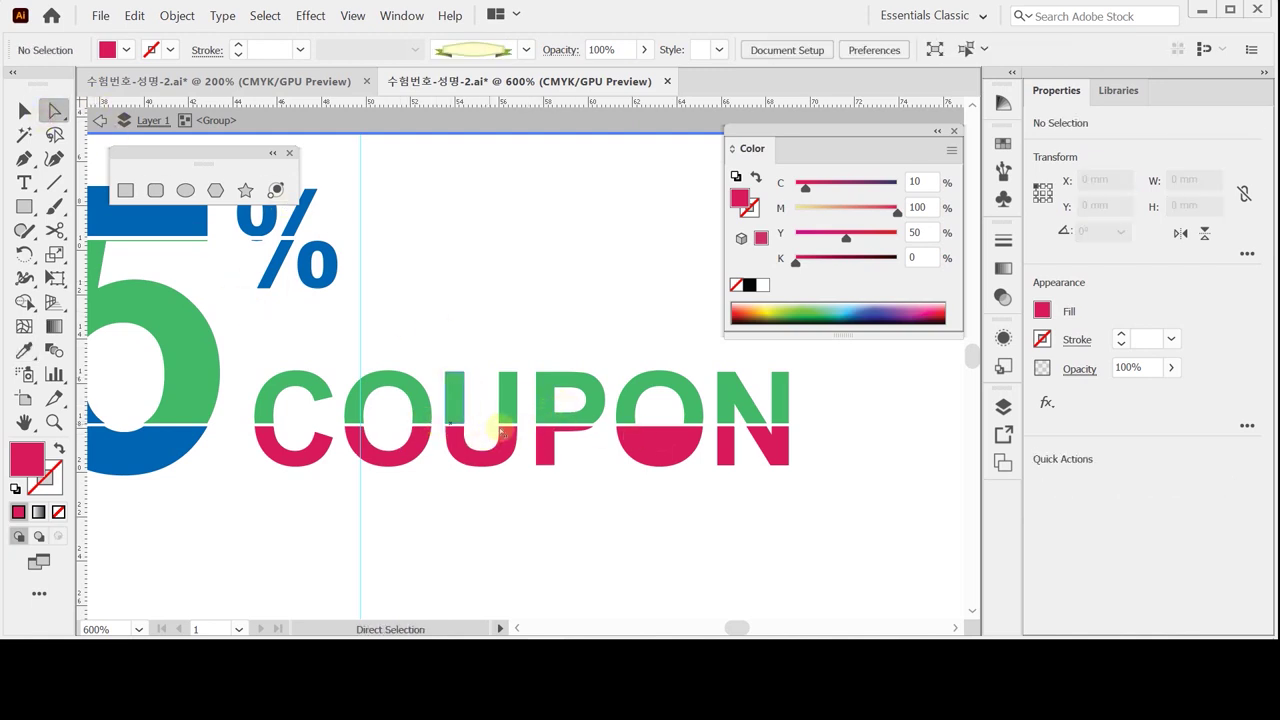
left_click_drag(688, 427, 620, 497)
left_click(620, 497)
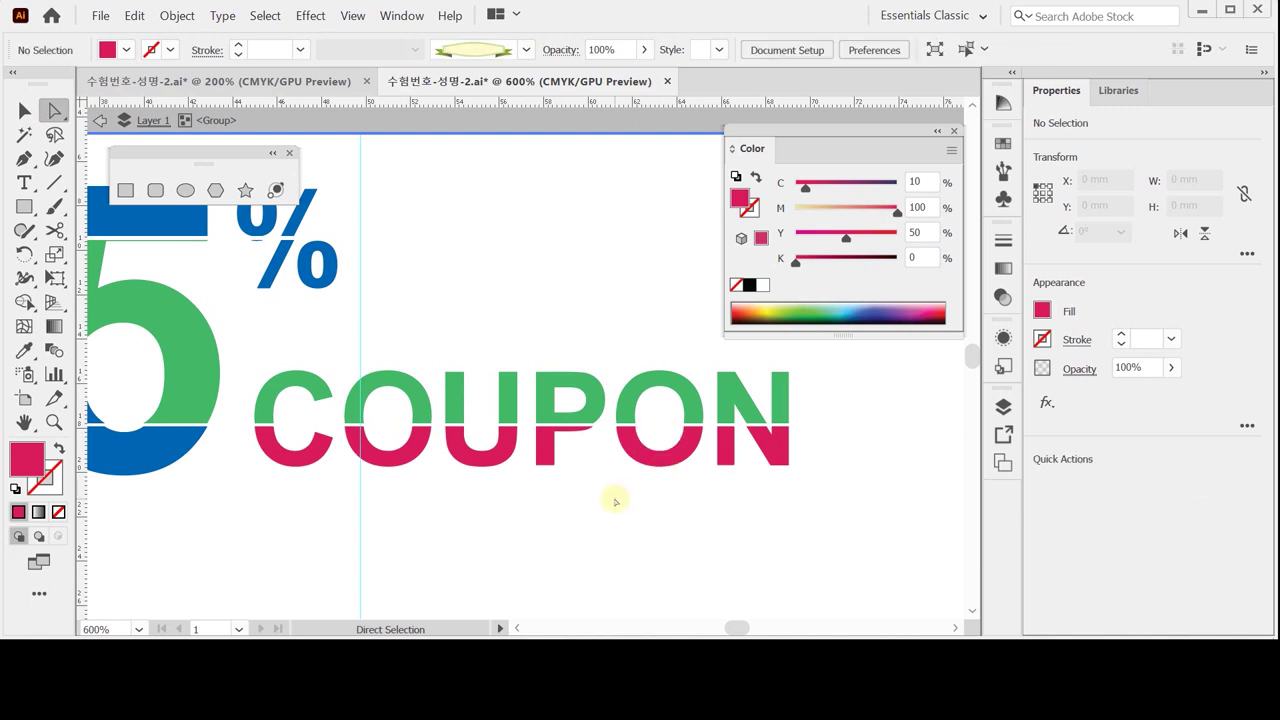
- Switch to the other open document window, which holds the upright butterfly without a drop shadow
key("ctrl+space")
left_click(615, 476, "ctrl+alt")
left_click_drag(614, 474, 541, 416)
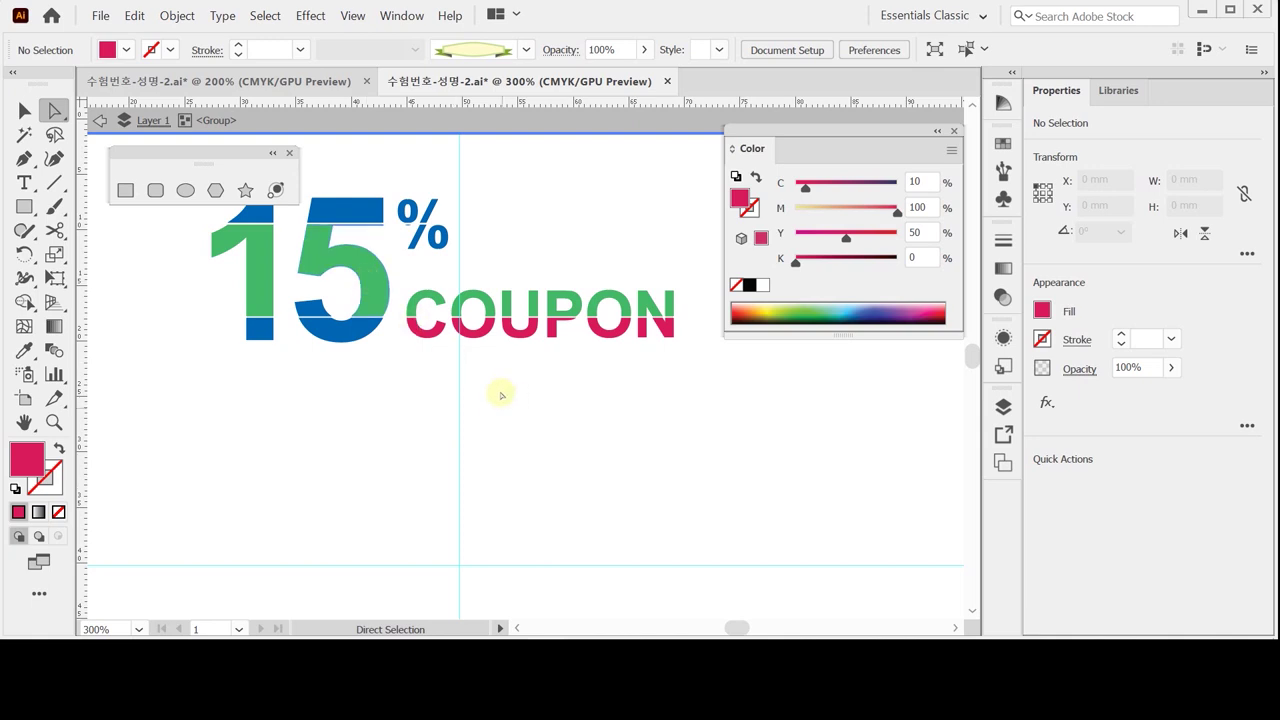
key("ctrl")
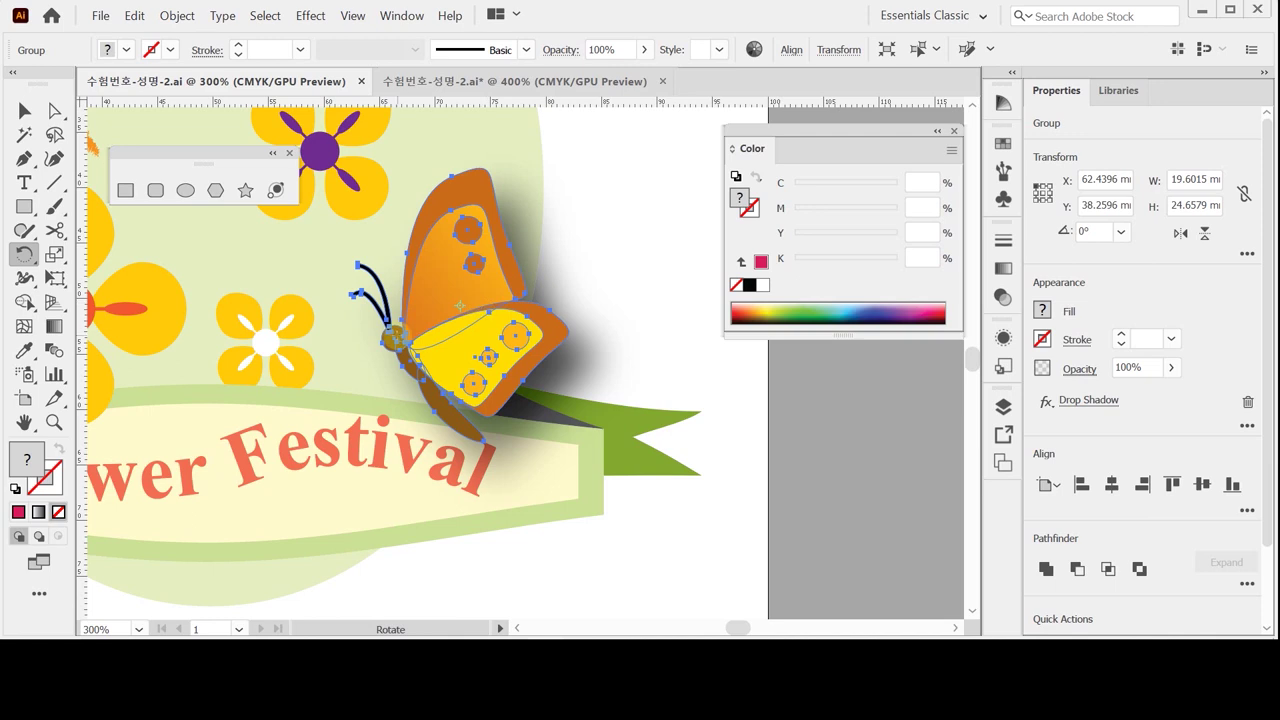
left_click(395, 338)
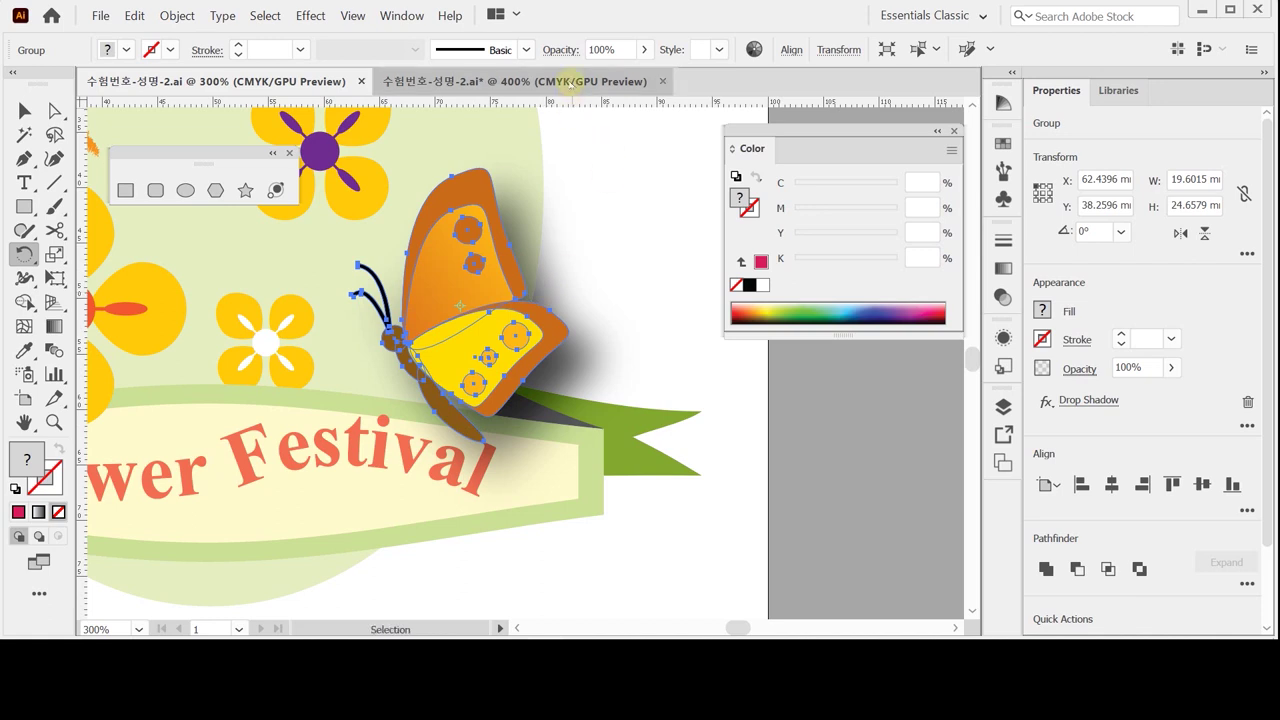
left_click(573, 84)
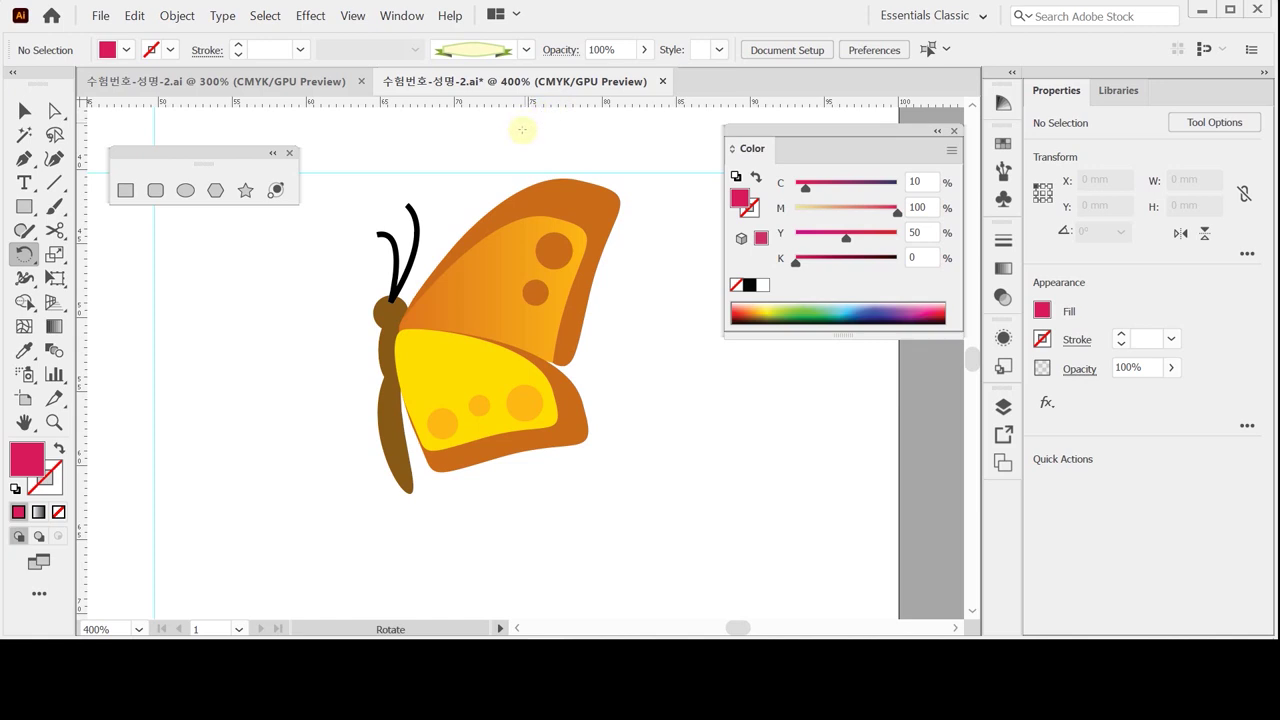
left_click(383, 308, "ctrl")
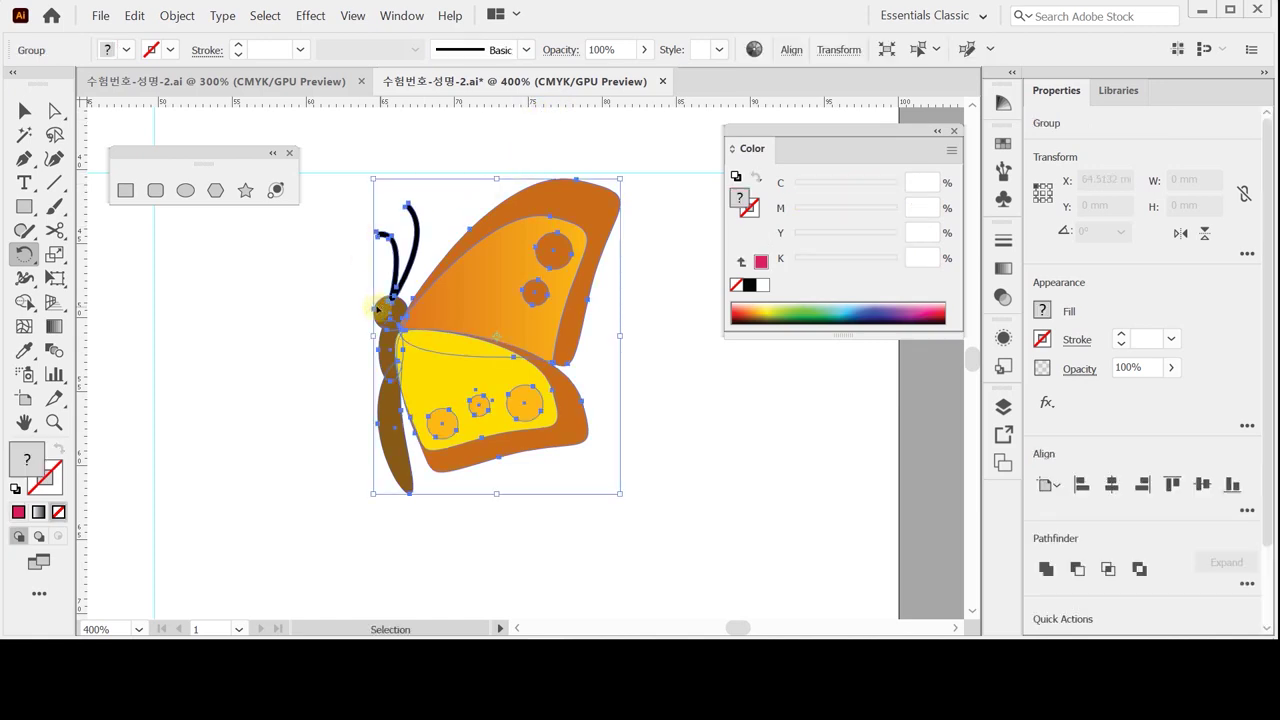
key("i")
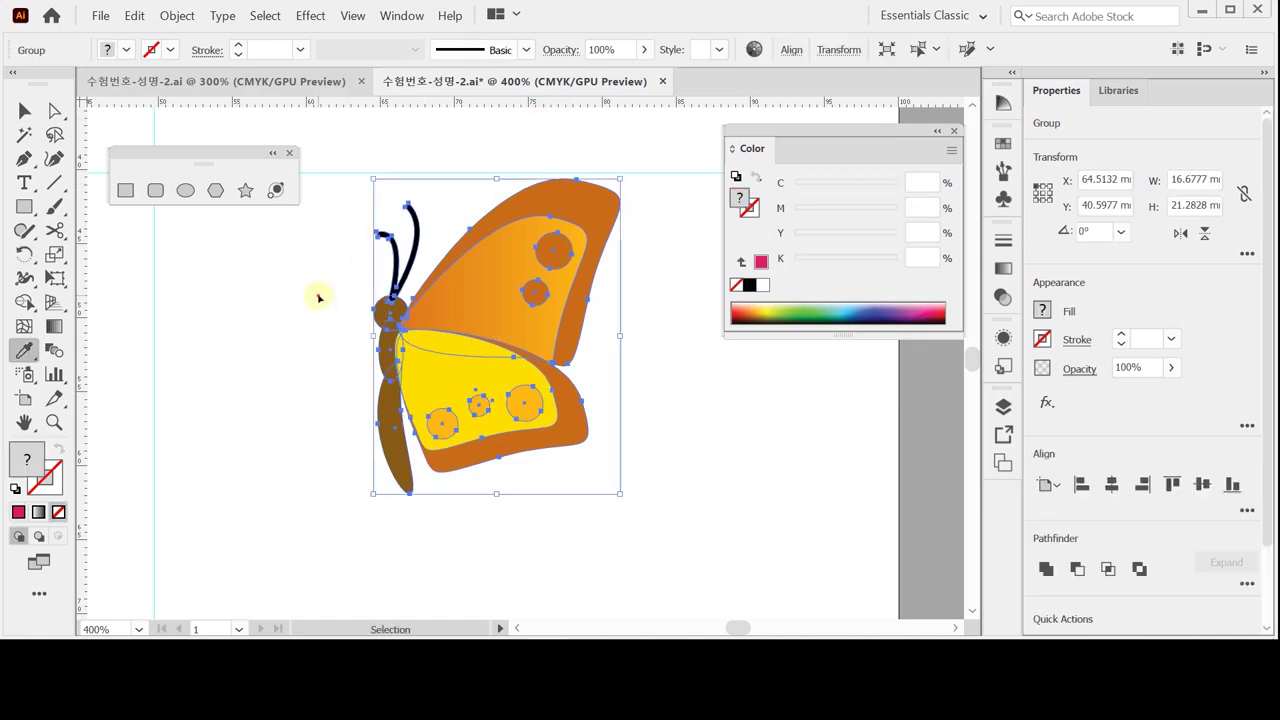
left_click(317, 297, "ctrl")
left_click(307, 290)
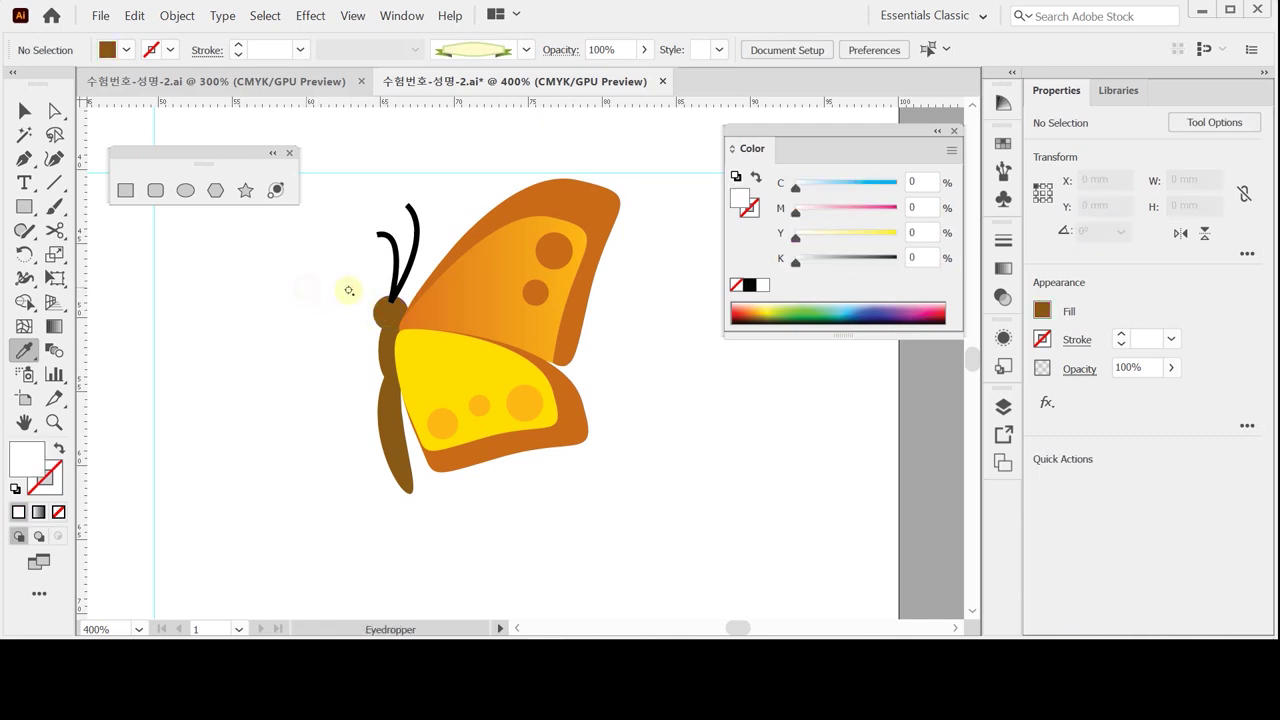
scroll(495, 330, "up", 1)
scroll(560, 303, "up", 1)
key("ctrl+space")
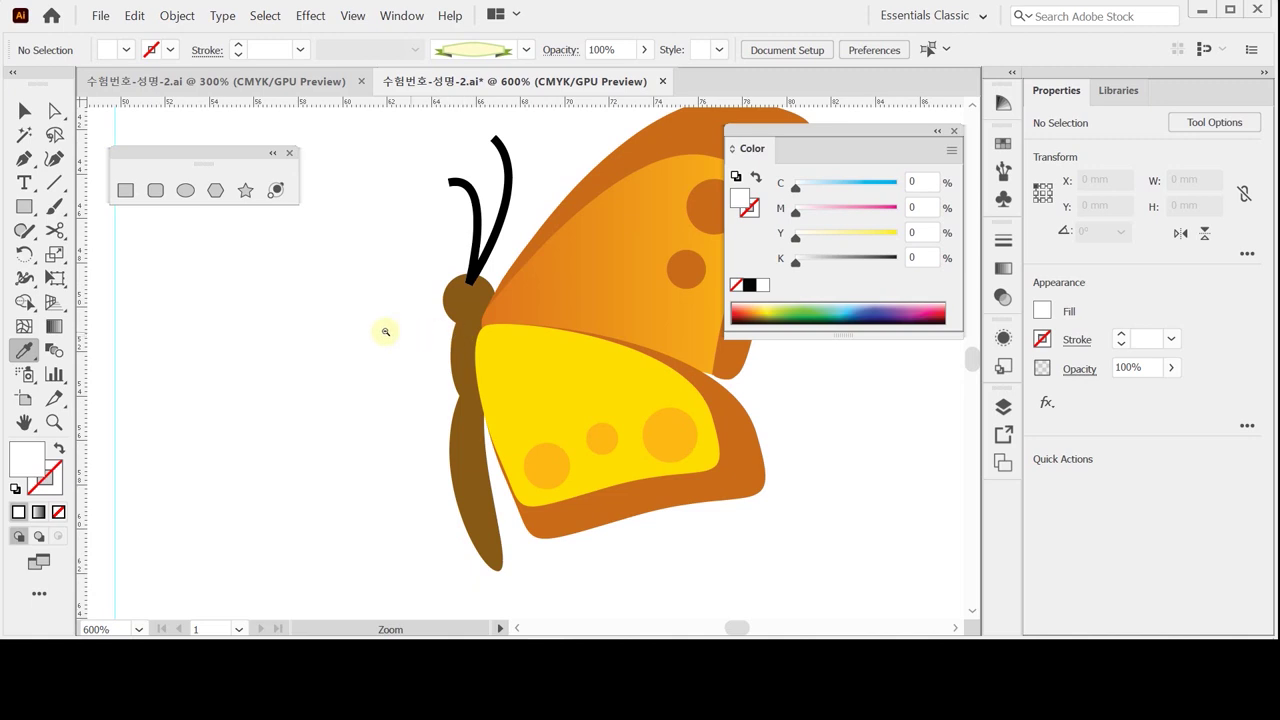
scroll(385, 331, "down", 1)
scroll(385, 331, "down", 1)
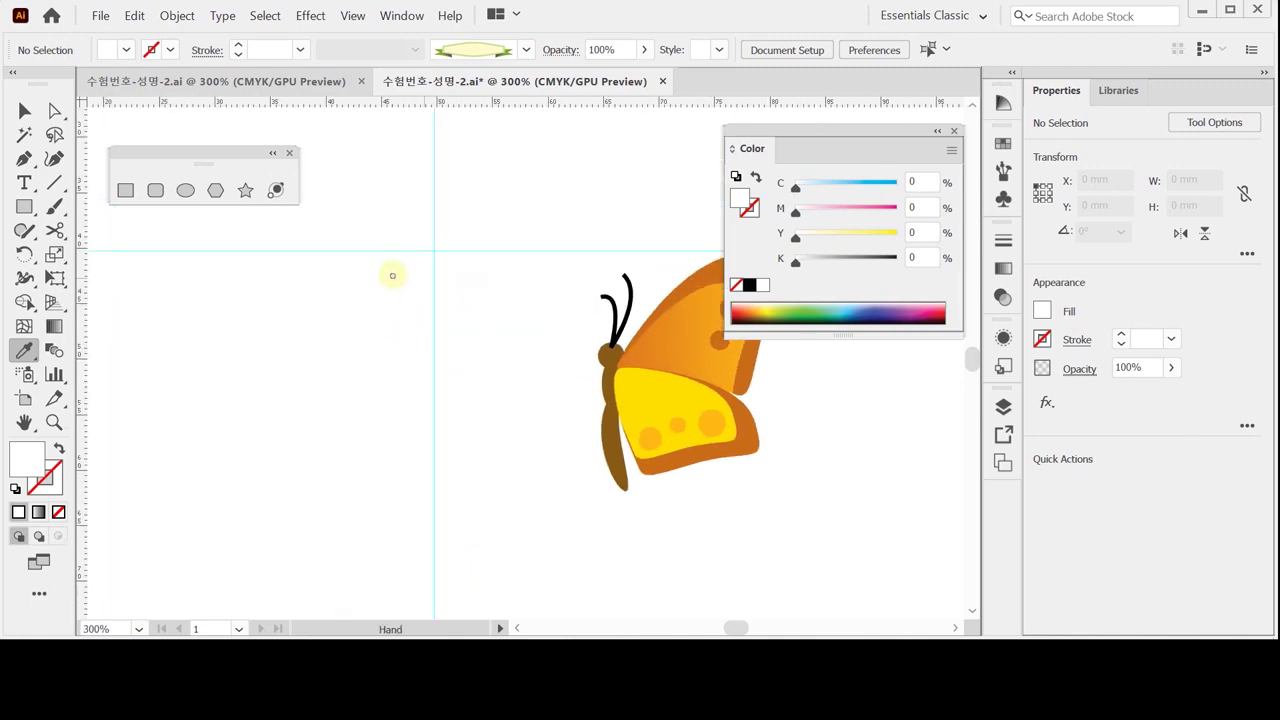
- Draw a circle about 2.5 mm in diameter beside the butterfly and sample the brown of the butterfly's head onto it
left_click(185, 190)
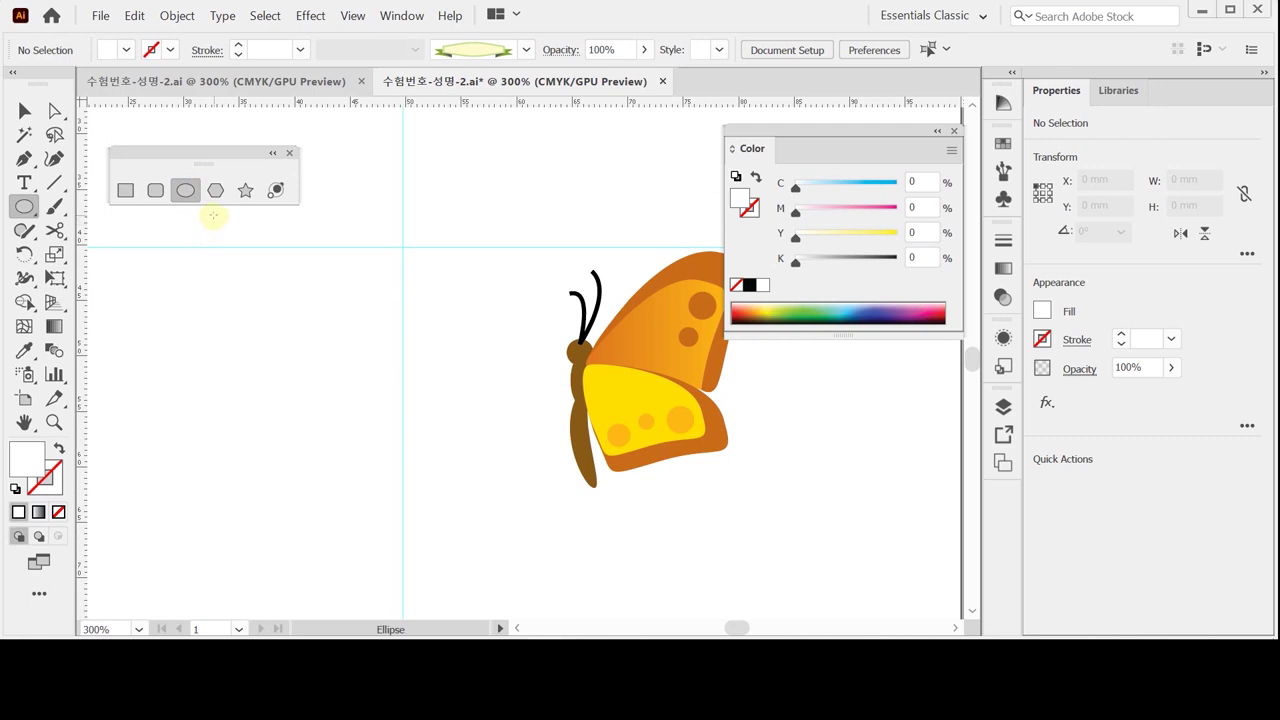
scroll(619, 397, "up", 1)
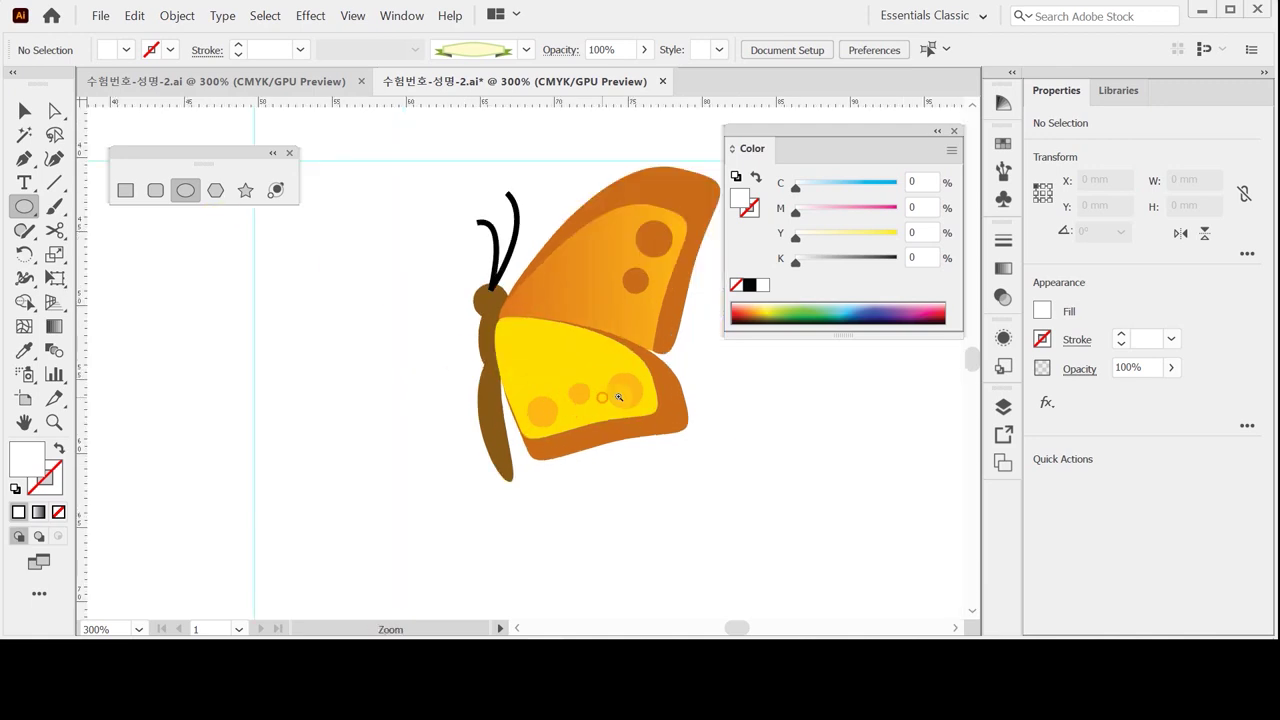
key("ctrl+a")
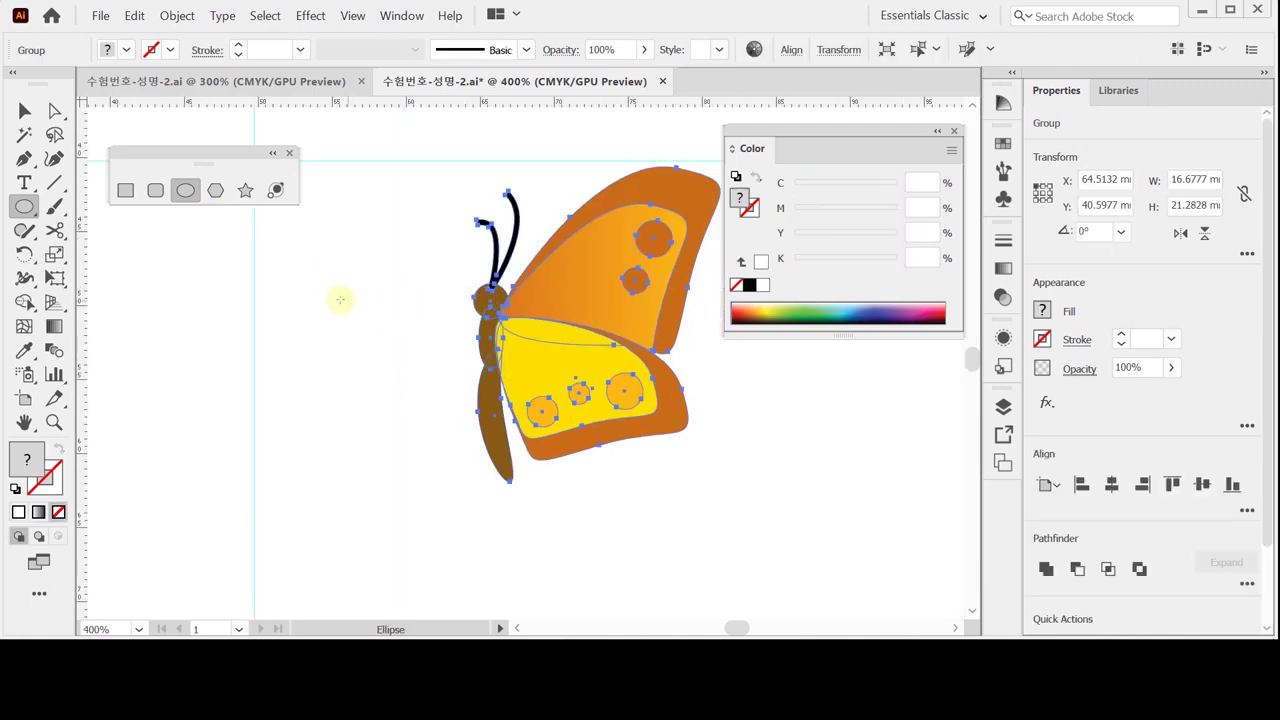
key("ctrl+shift+a")
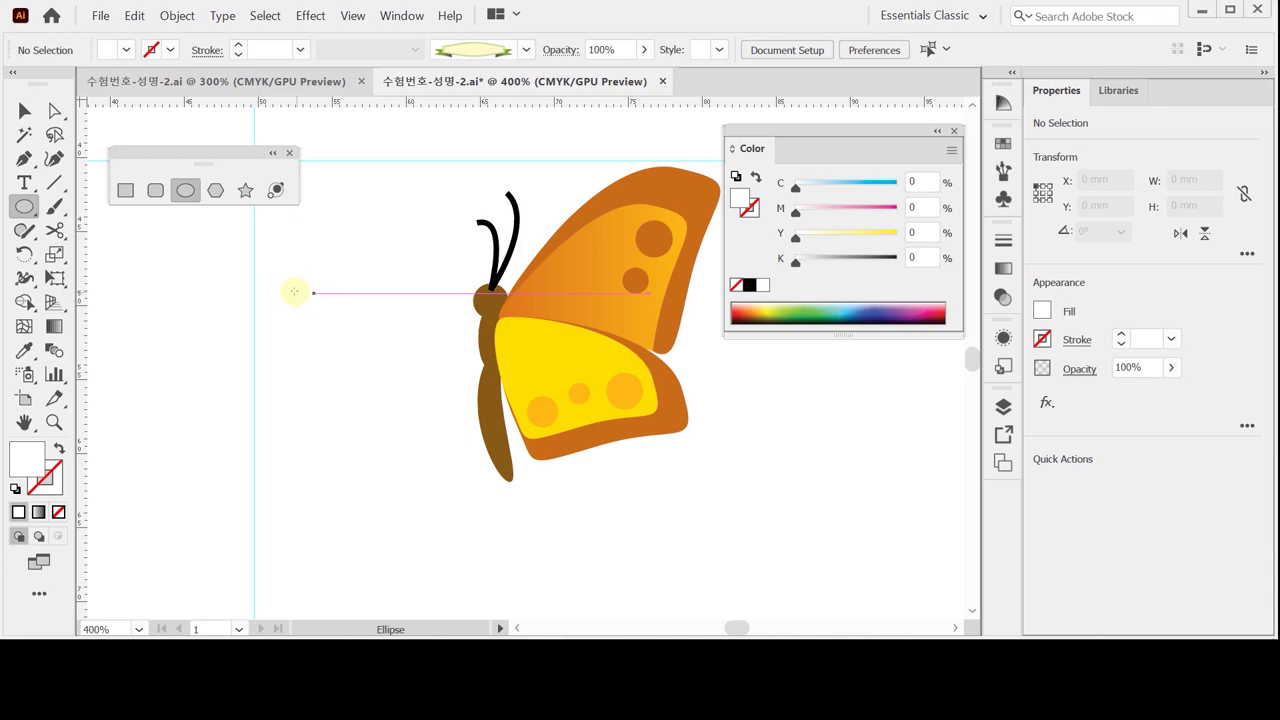
left_click_drag(289, 290, 326, 325)
key("i")
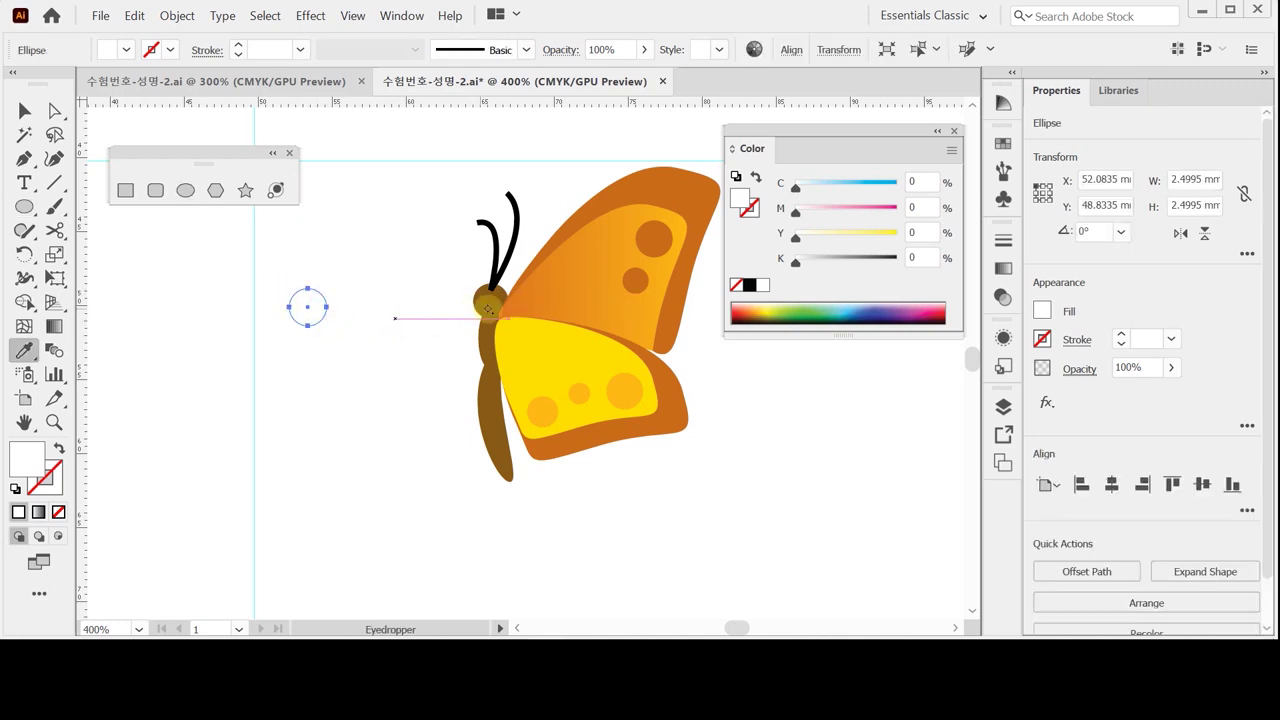
left_click(458, 303)
- Draw two brown ellipses stacked below the head circle, about 1.3 × 3.8 mm and 2.0 × 8.6 mm, for the thorax and abdomen
left_click(185, 190)
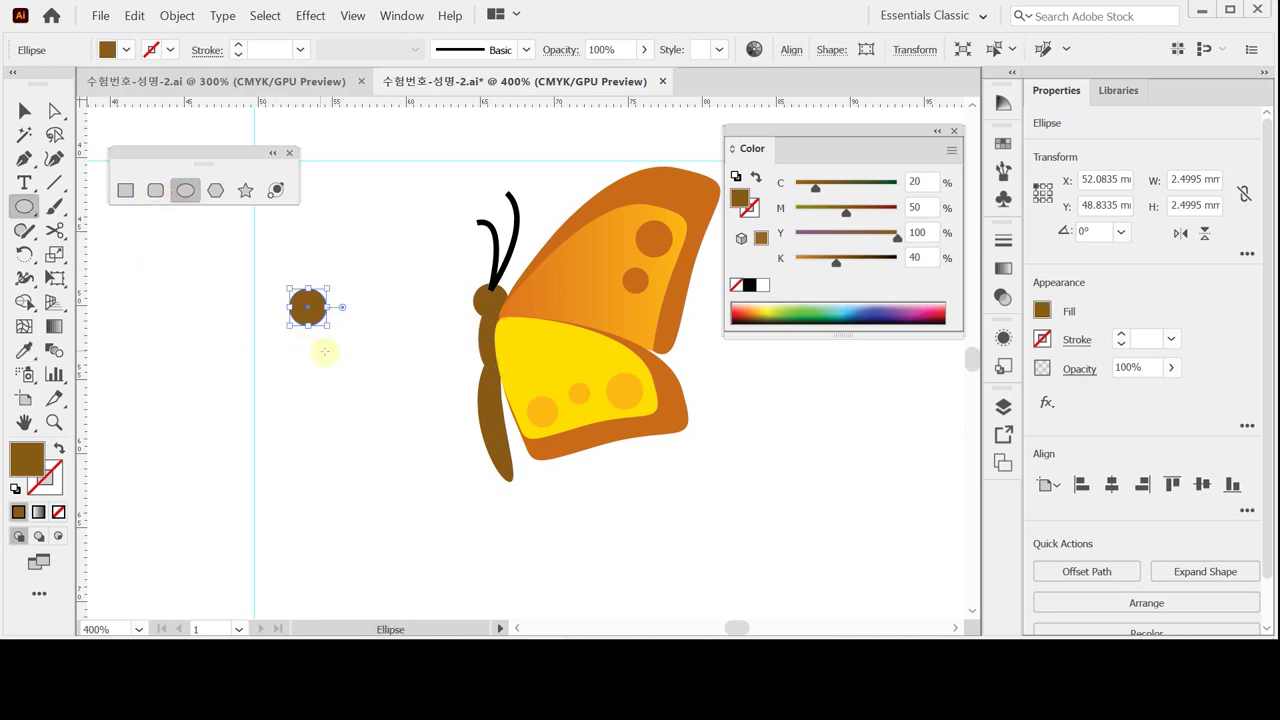
left_click_drag(300, 325, 318, 372)
left_click(290, 362, "ctrl")
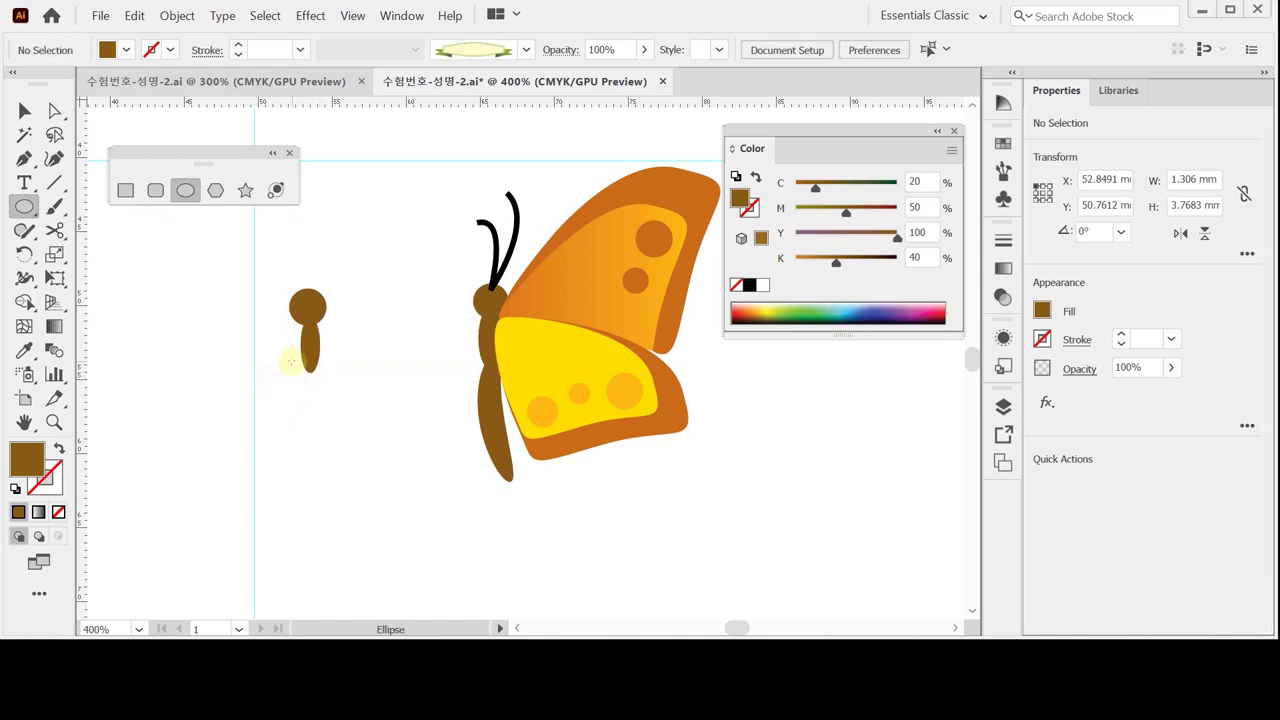
left_click_drag(295, 362, 325, 487)
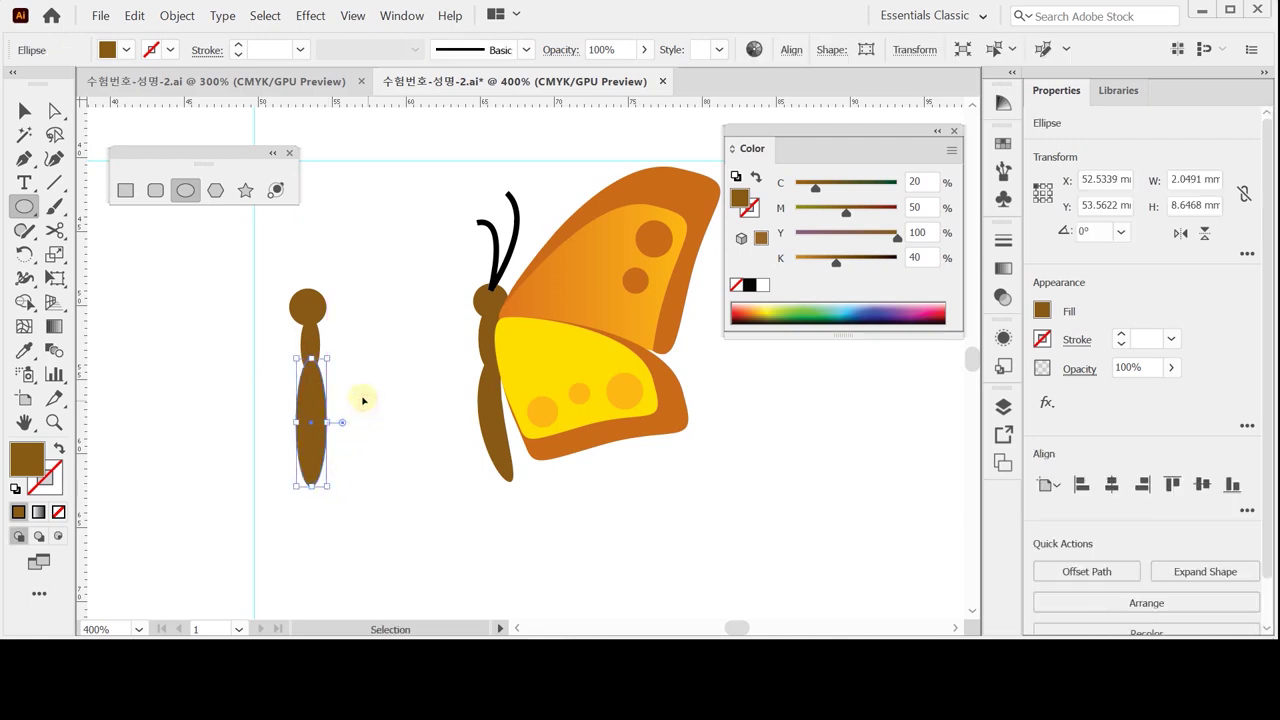
- Align the head circle and both body ellipses on their horizontal centres
left_click(333, 431, "ctrl")
left_click_drag(286, 262, 366, 498)
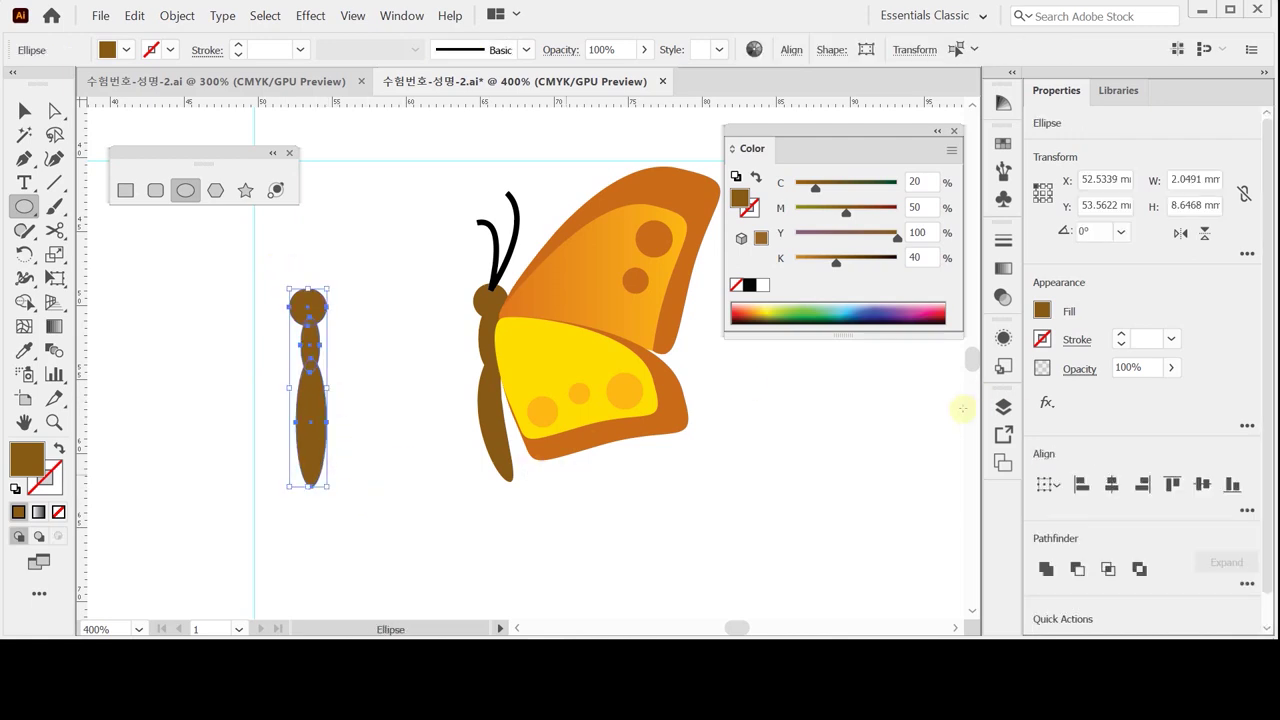
left_click(1108, 484)
left_click(294, 371, "ctrl")
left_click(294, 343, "ctrl")
left_click(371, 381, "ctrl")
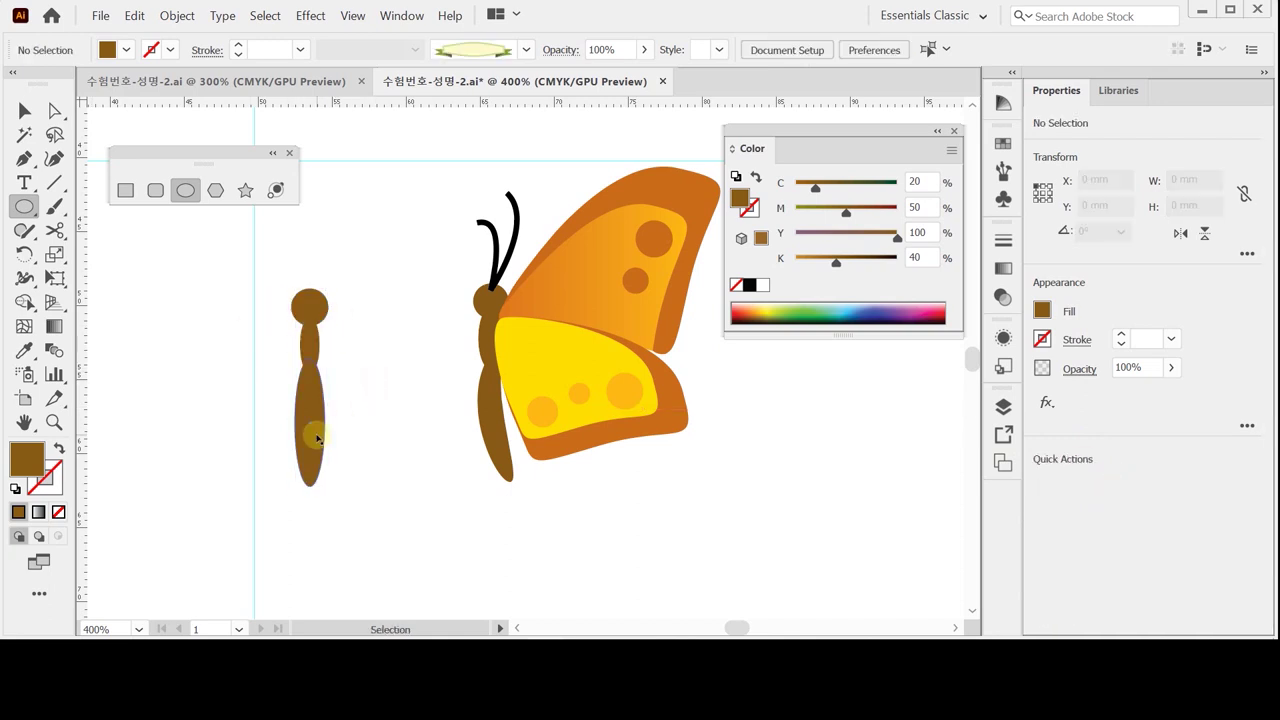
- Bend the long abdomen ellipse into a curved shape by shifting both of its side anchor points to the left
scroll(371, 383, "up", 1)
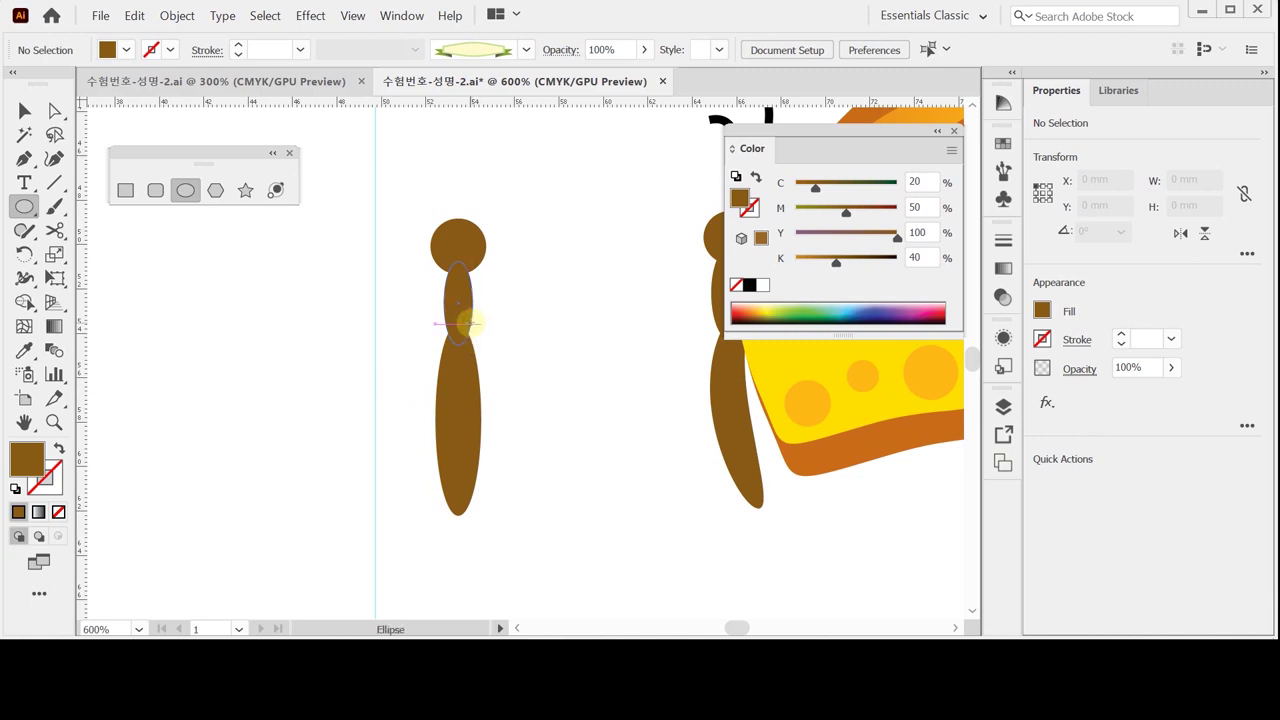
left_click_drag(469, 323, 470, 326)
left_click(54, 111)
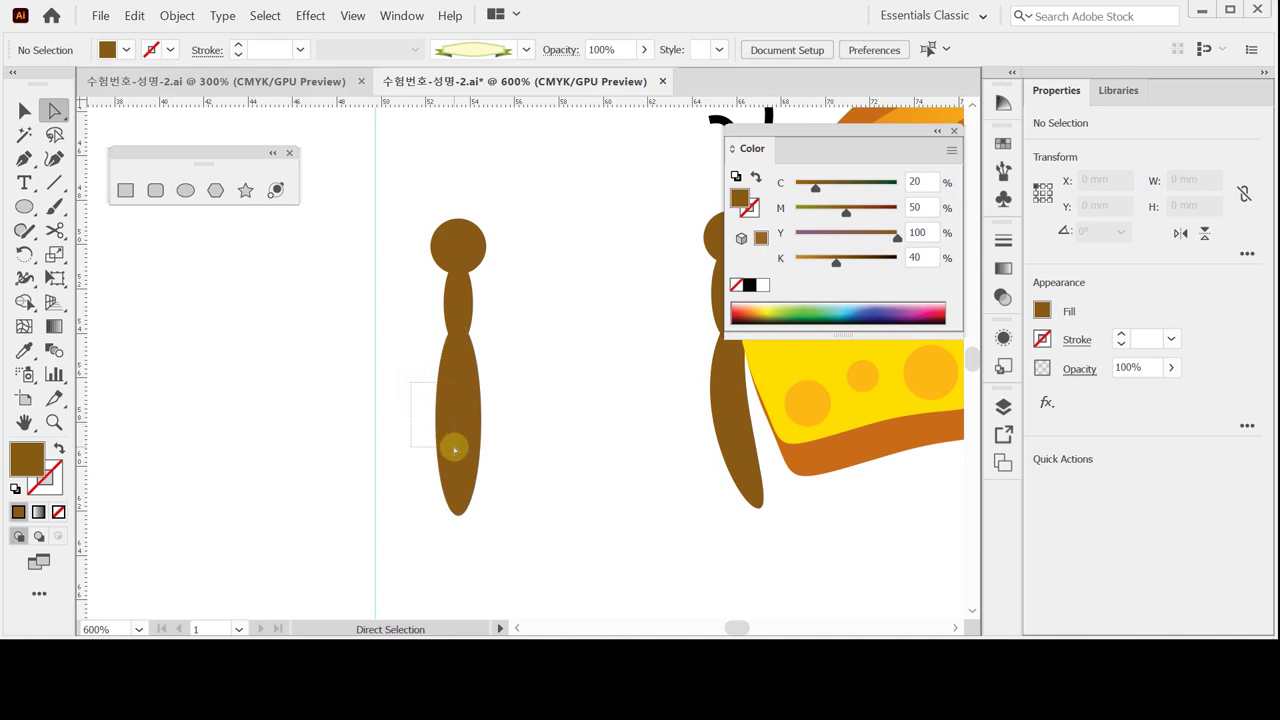
left_click(435, 421)
left_click_drag(435, 421, 426, 420)
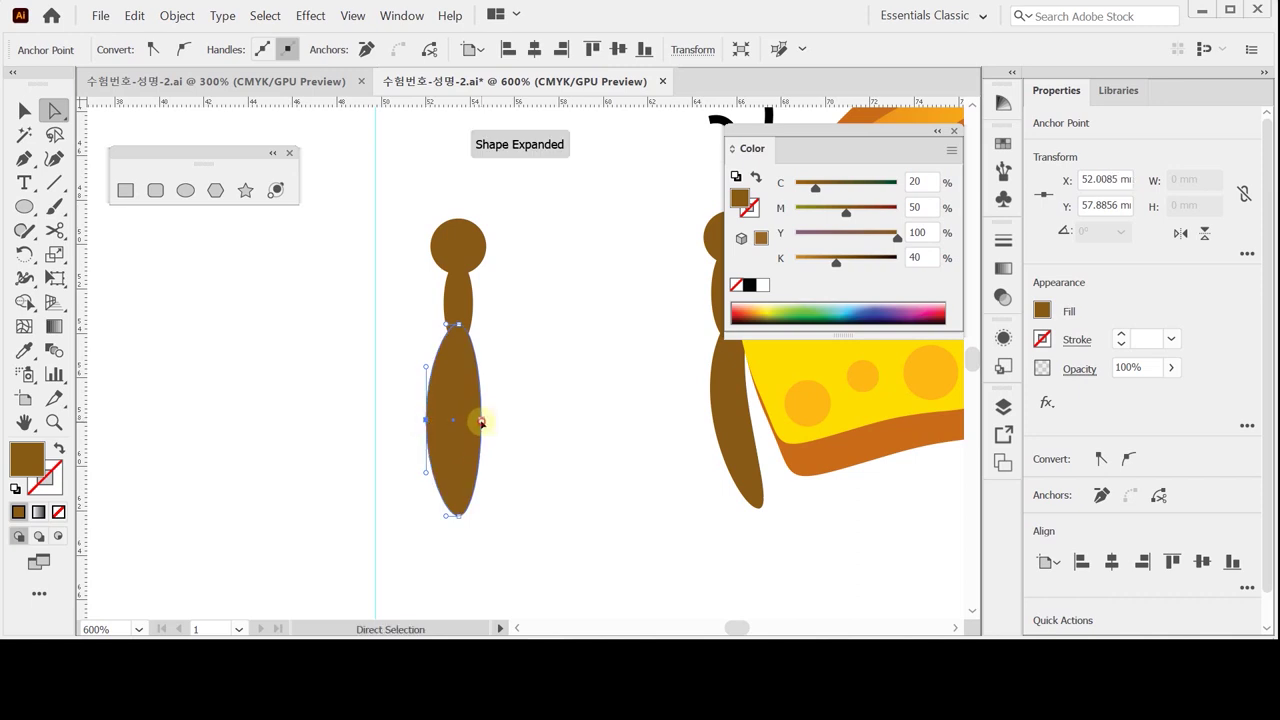
left_click_drag(481, 422, 461, 423)
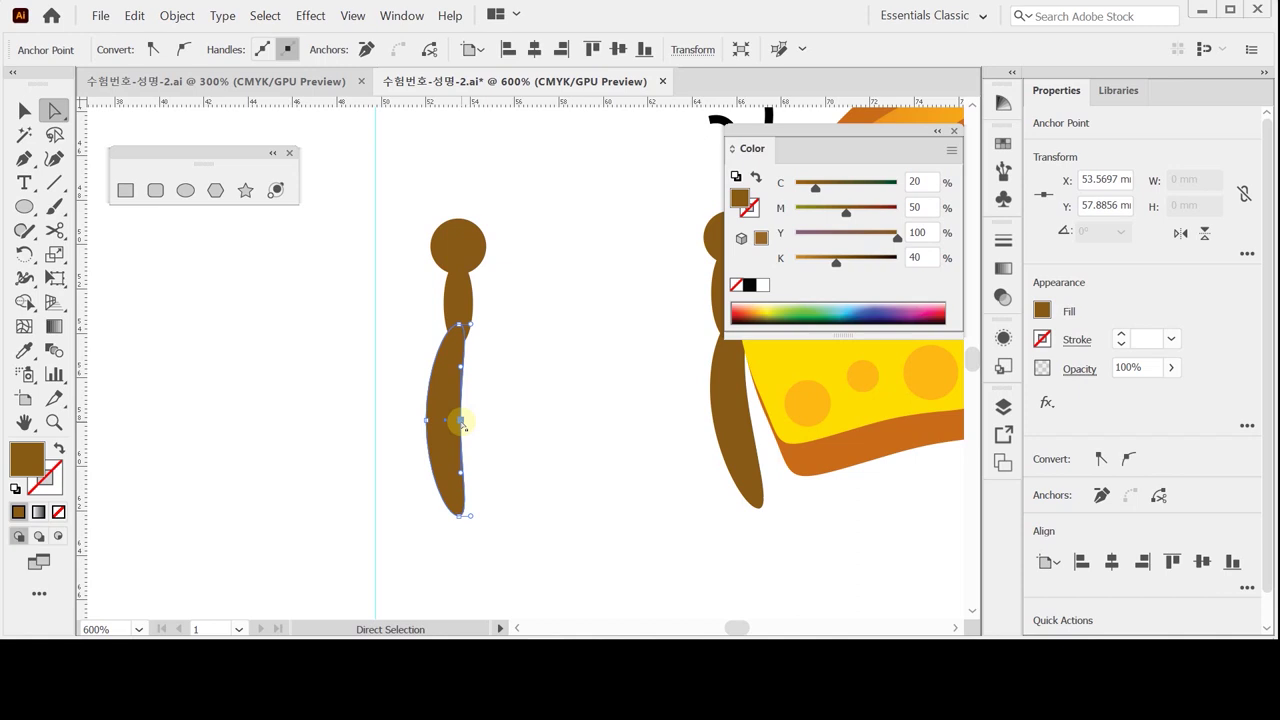
- Rotate the curved abdomen about 7° counterclockwise and reposition it so its upper end joins the thorax
left_click(453, 447)
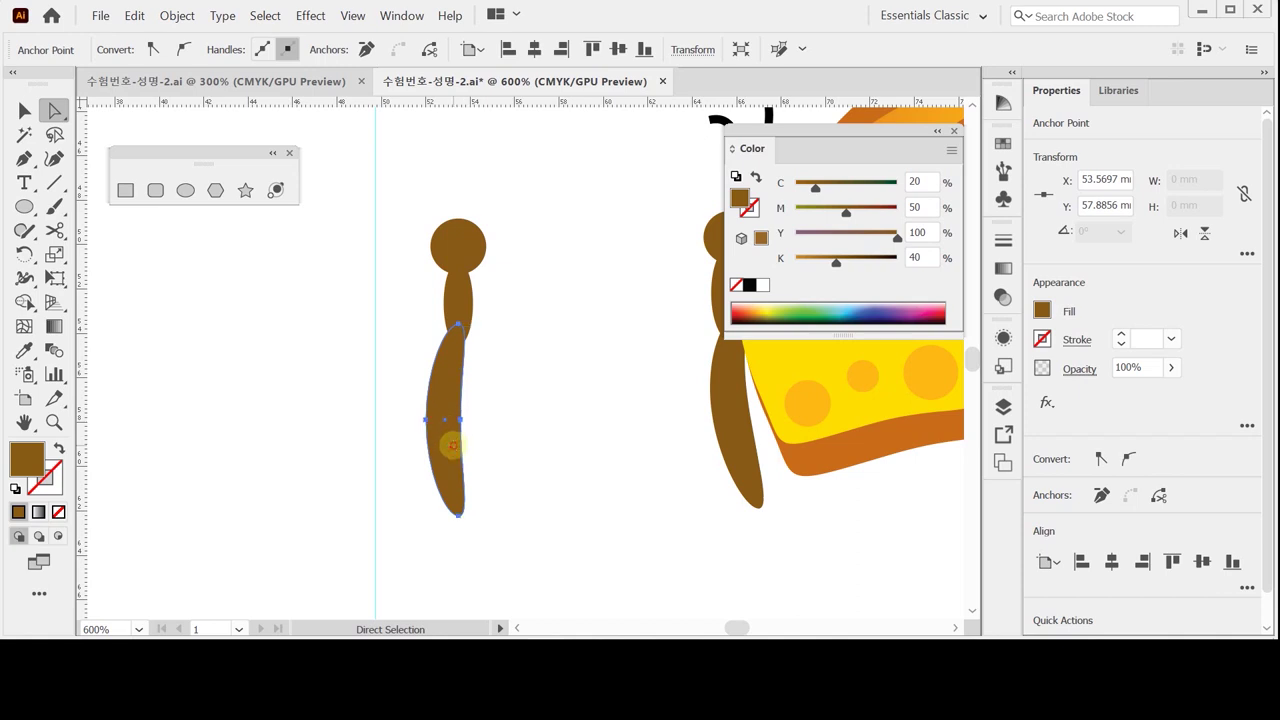
left_click(24, 110)
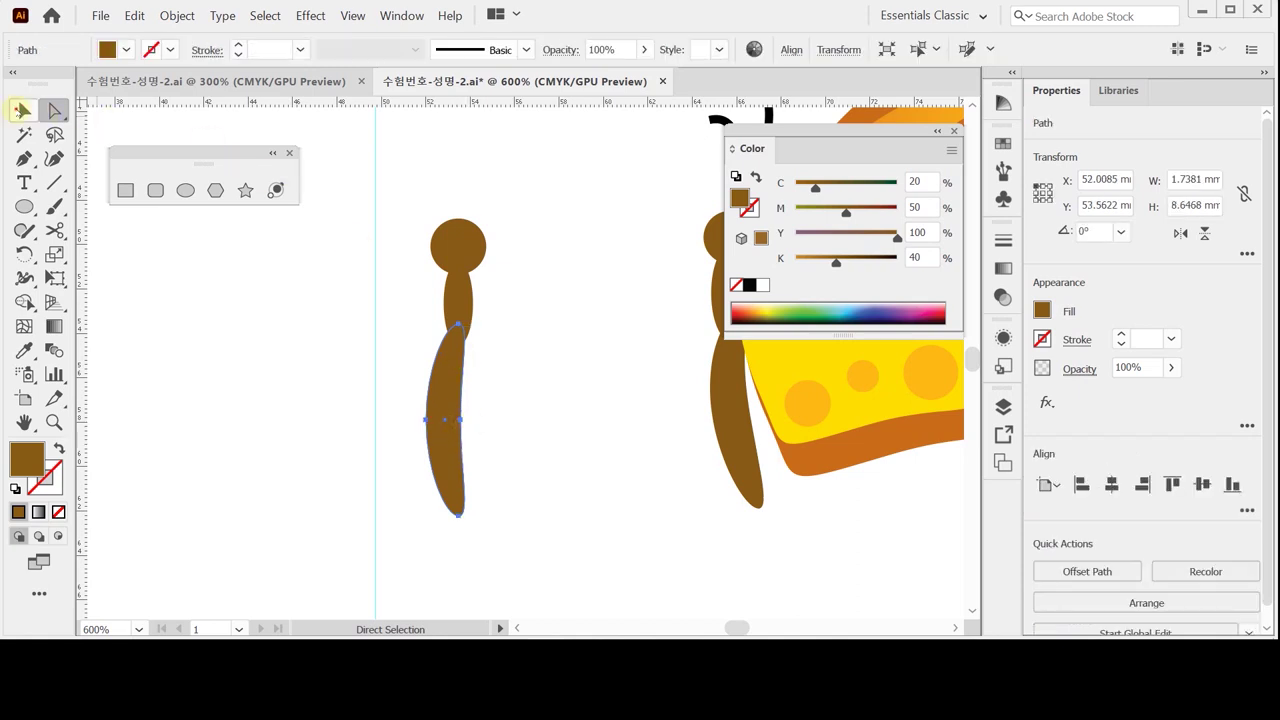
left_click_drag(469, 521, 486, 512)
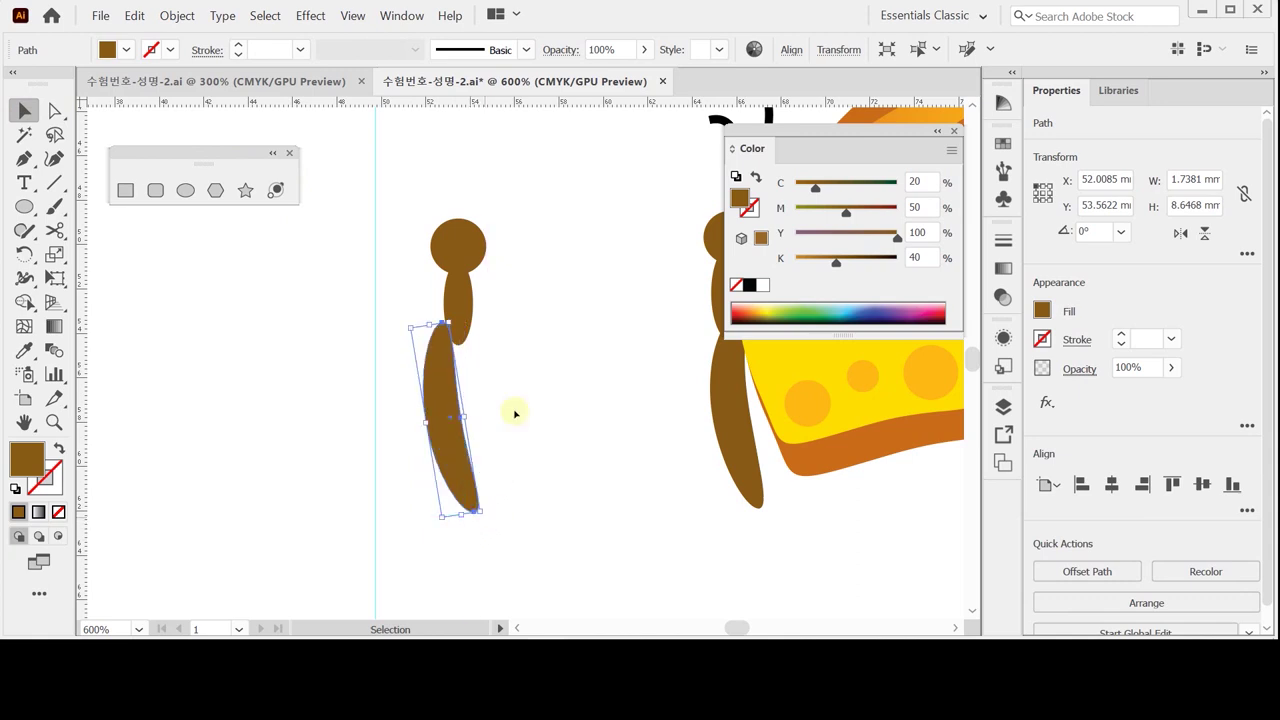
left_click_drag(442, 400, 458, 398)
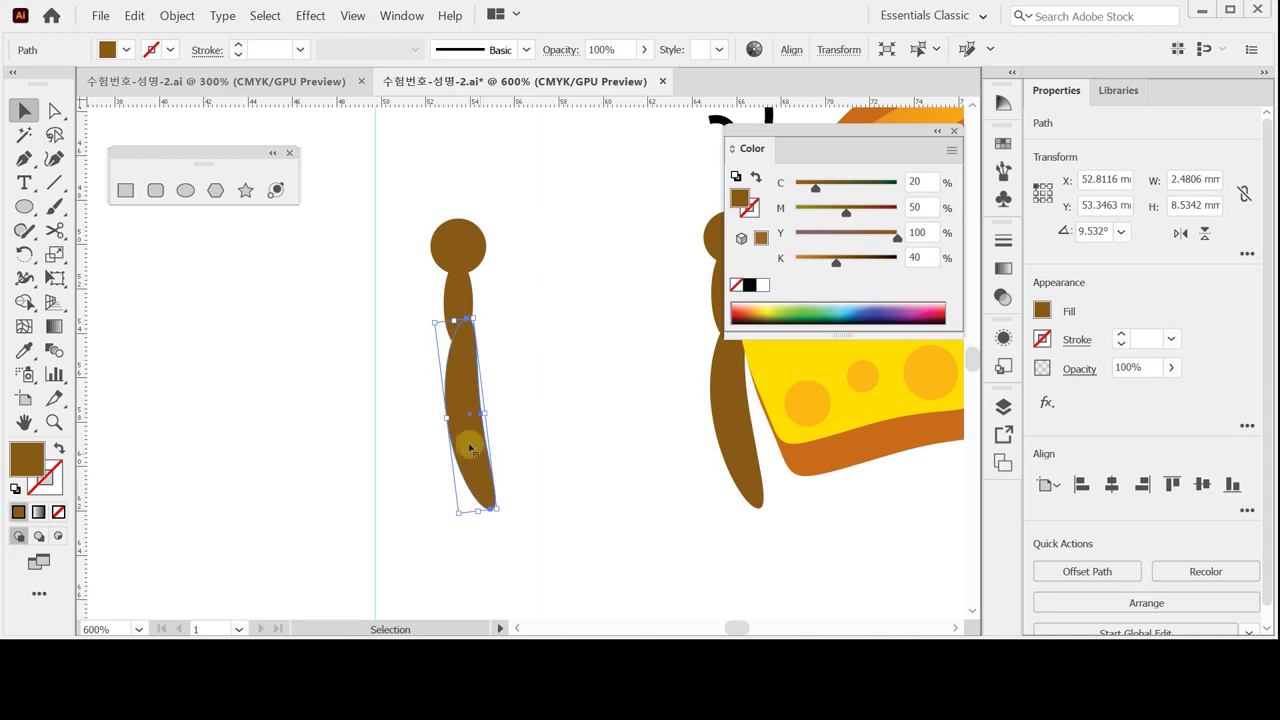
left_click_drag(456, 435, 453, 438)
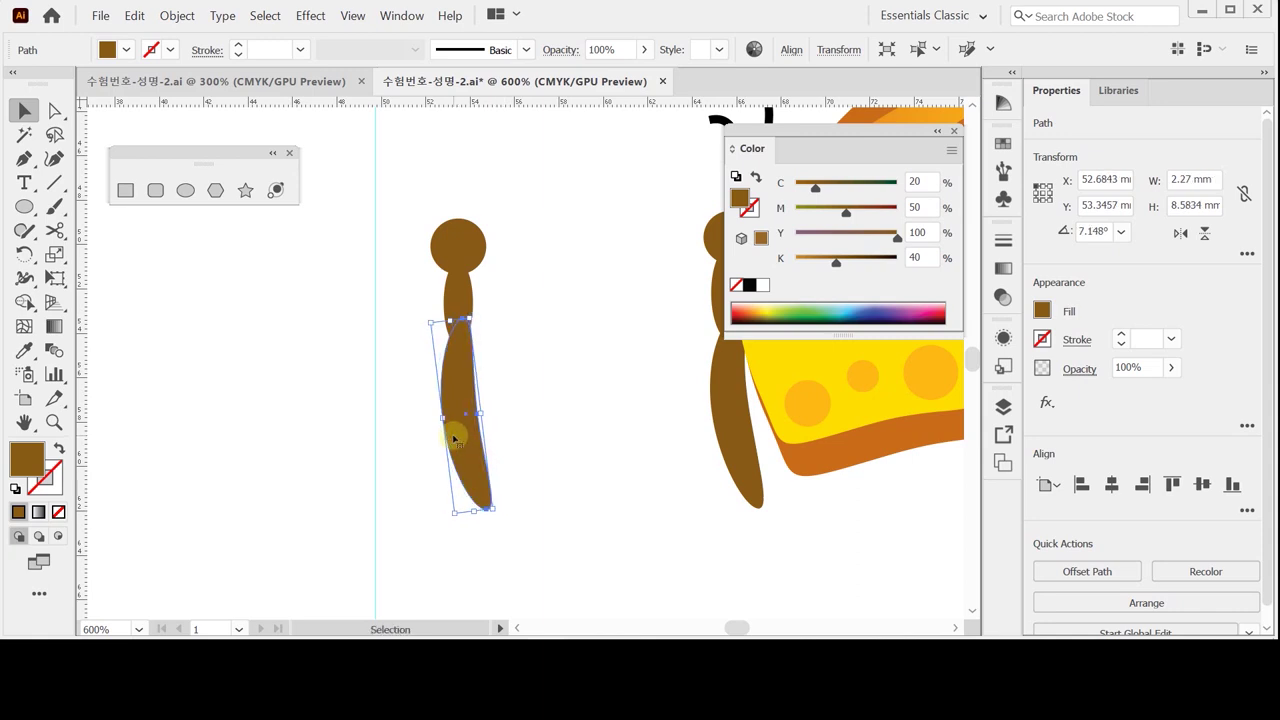
left_click(543, 431)
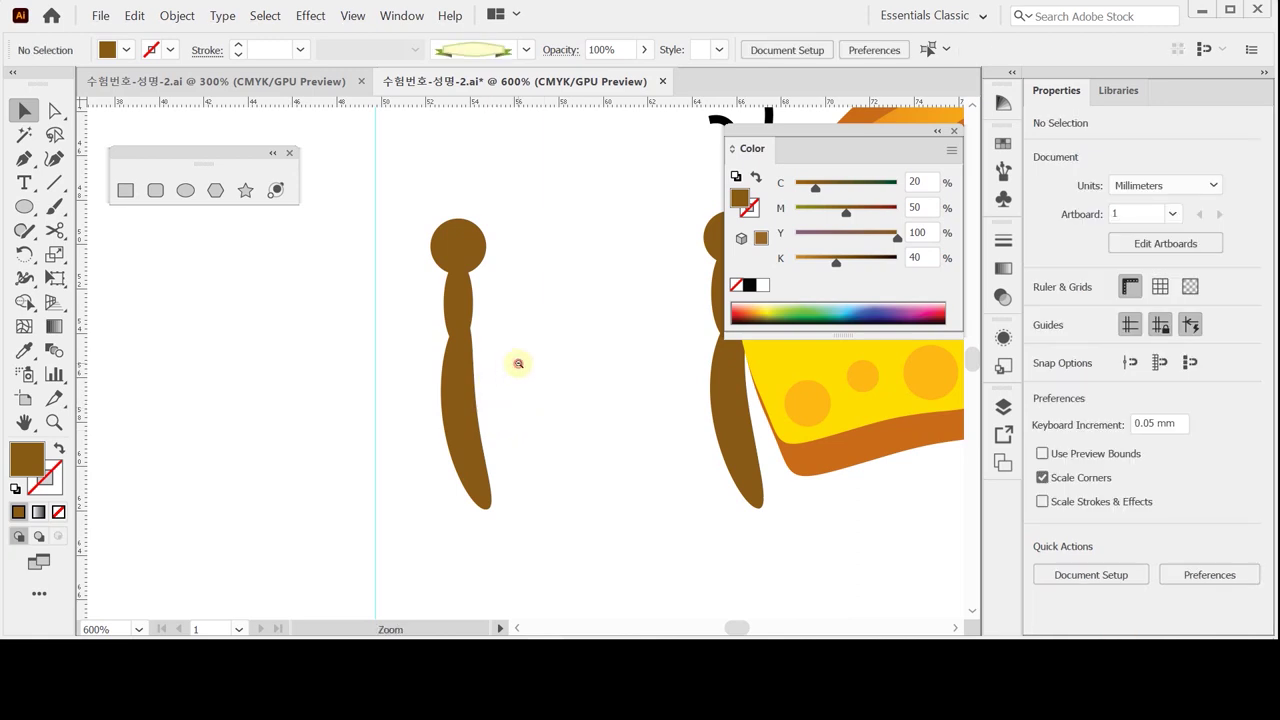
- Move the head, thorax and abdomen together farther left of the reference butterfly, to about X 43.07 mm
key("ctrl+minus")
left_click_drag(520, 331, 417, 395)
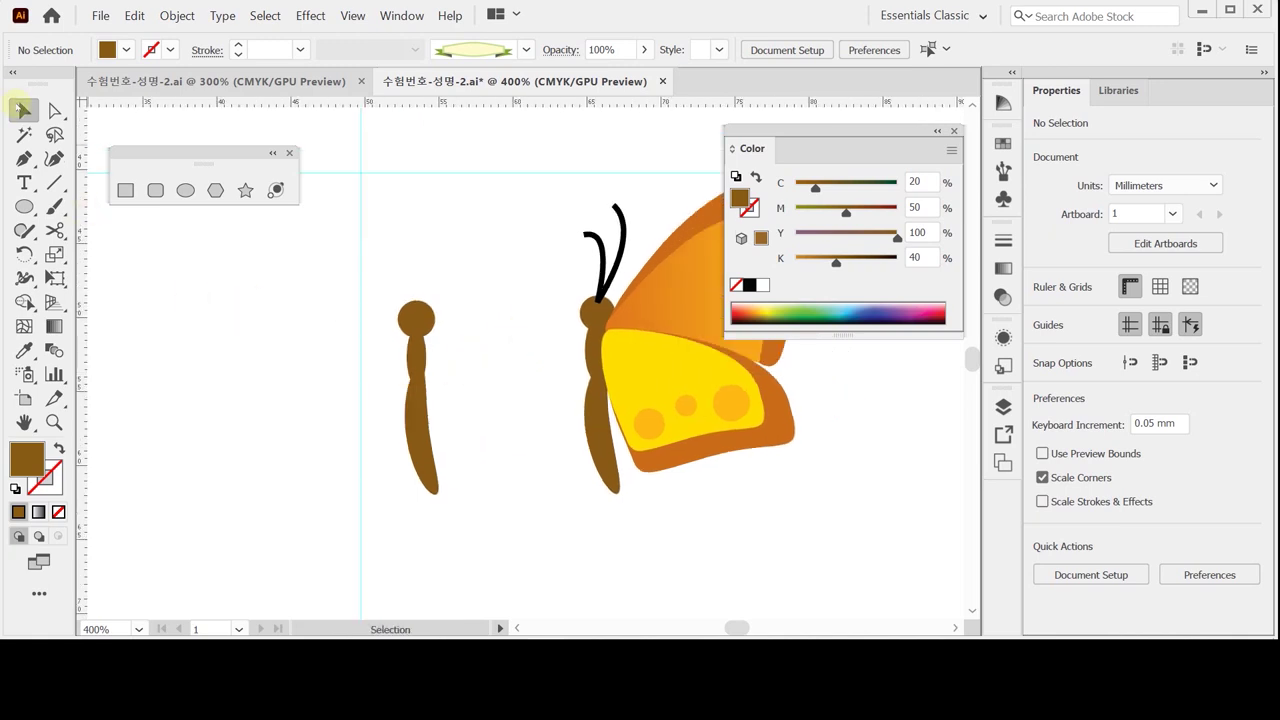
left_click_drag(346, 300, 491, 517)
left_click_drag(418, 440, 277, 434)
key("space")
left_click_drag(417, 409, 309, 358)
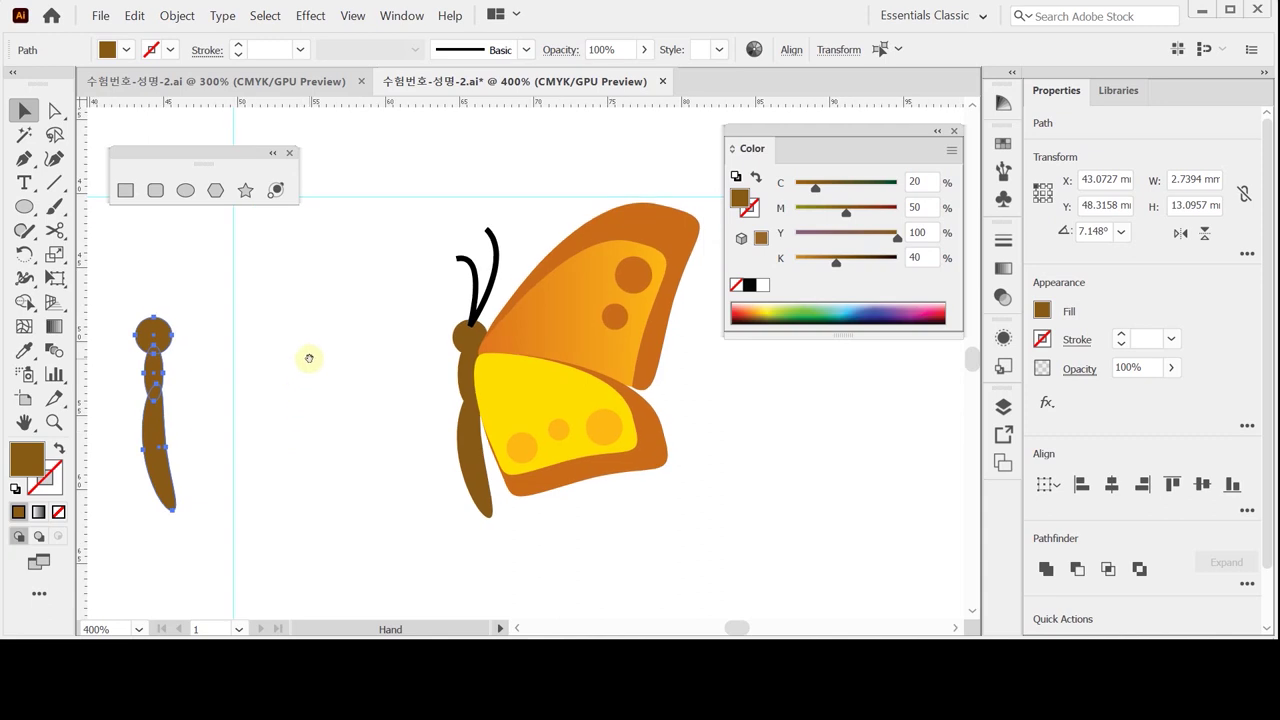
- Draw a closed upper-wing shape with the Pen tool beside the new brown body, following the reference wing's rounded outline
left_click(25, 158)
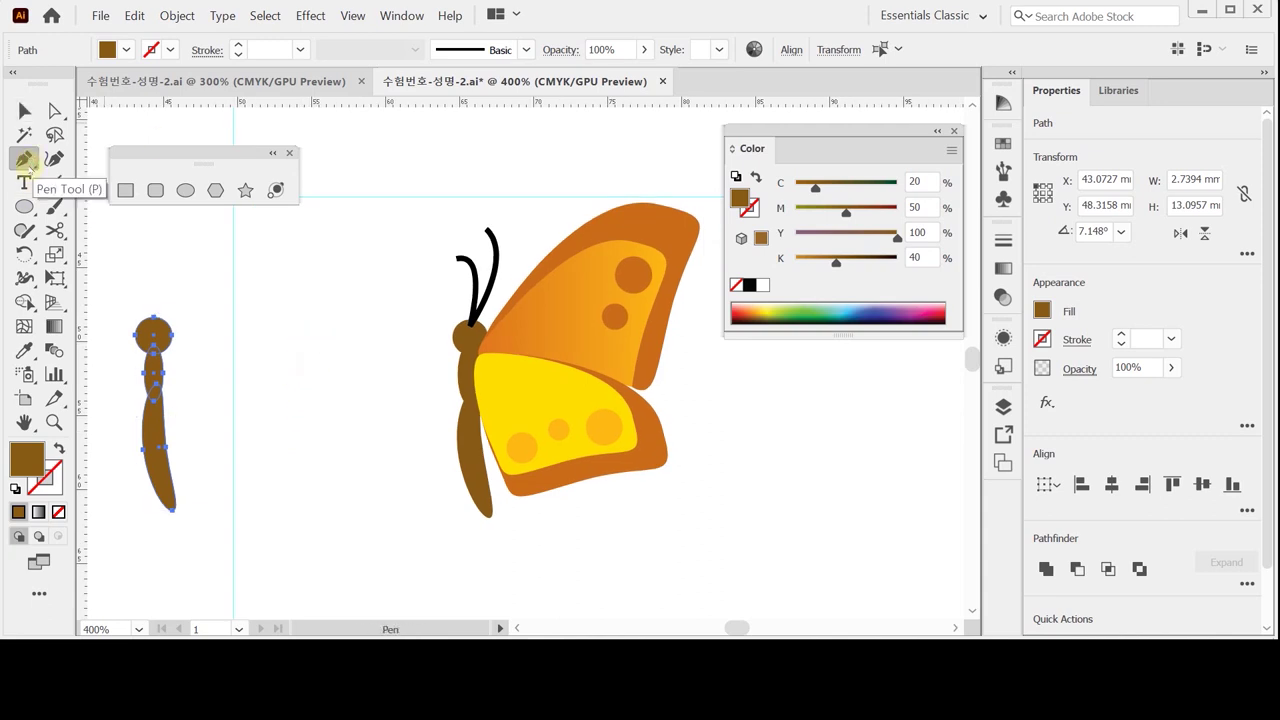
key("ctrl")
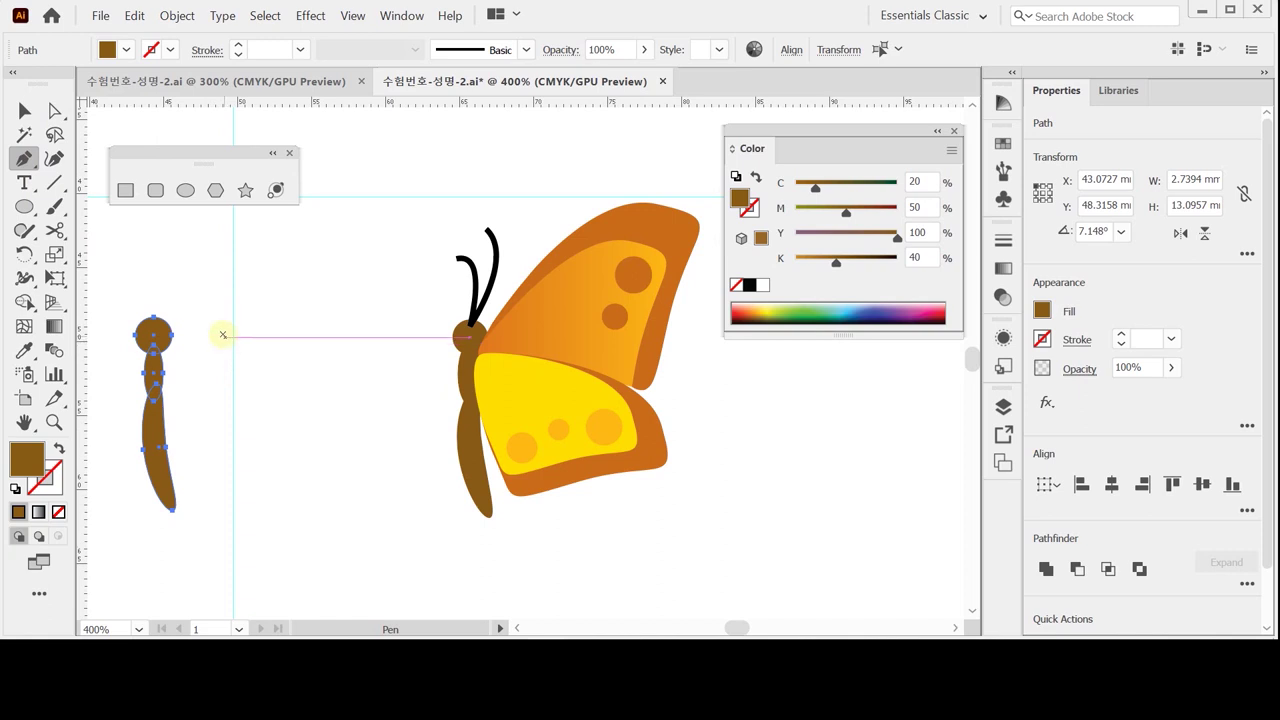
key("Caps_Lock")
key("ctrl")
left_click(205, 327, "ctrl")
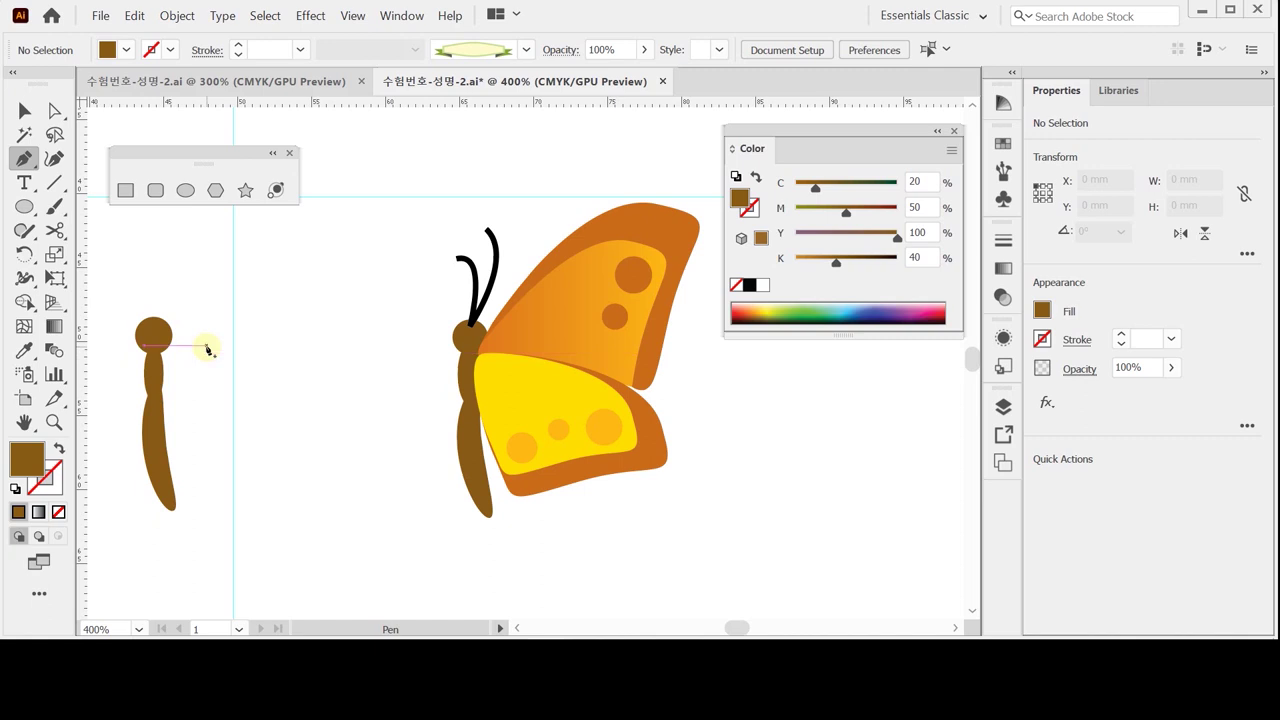
scroll(207, 349, "up", 1)
left_click(207, 352)
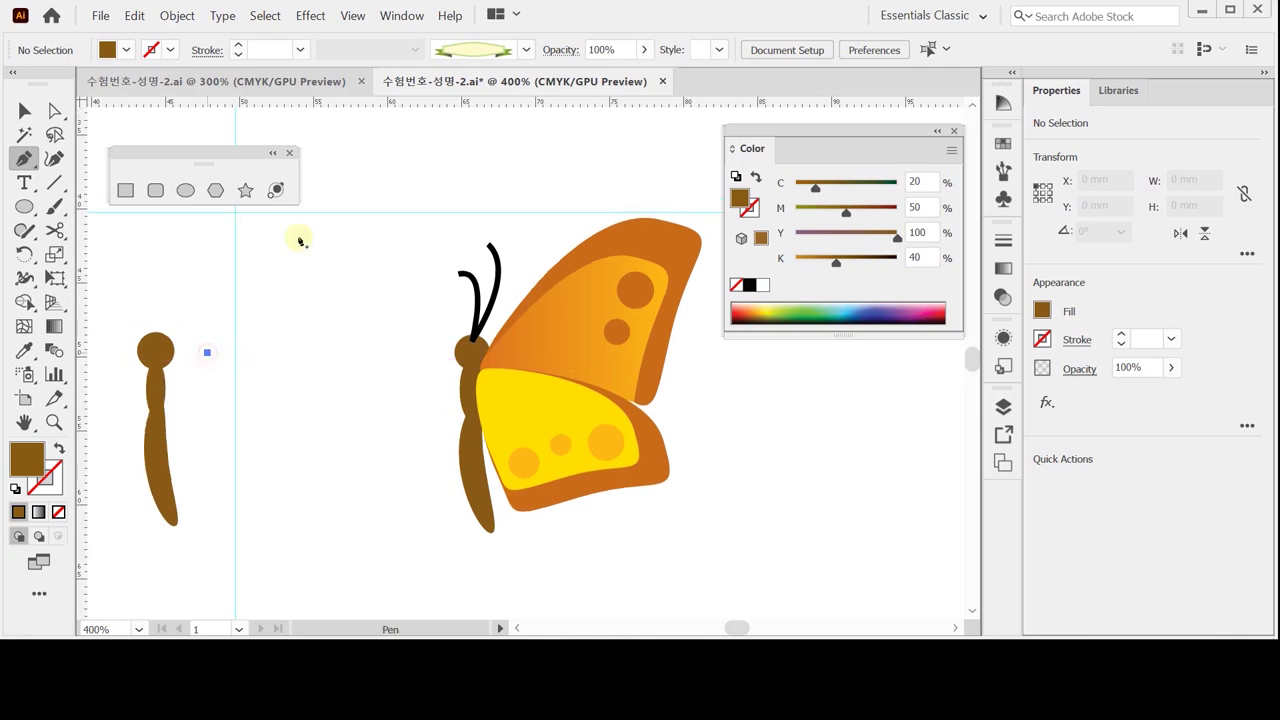
left_click_drag(302, 228, 338, 218)
left_click_drag(344, 214, 372, 287)
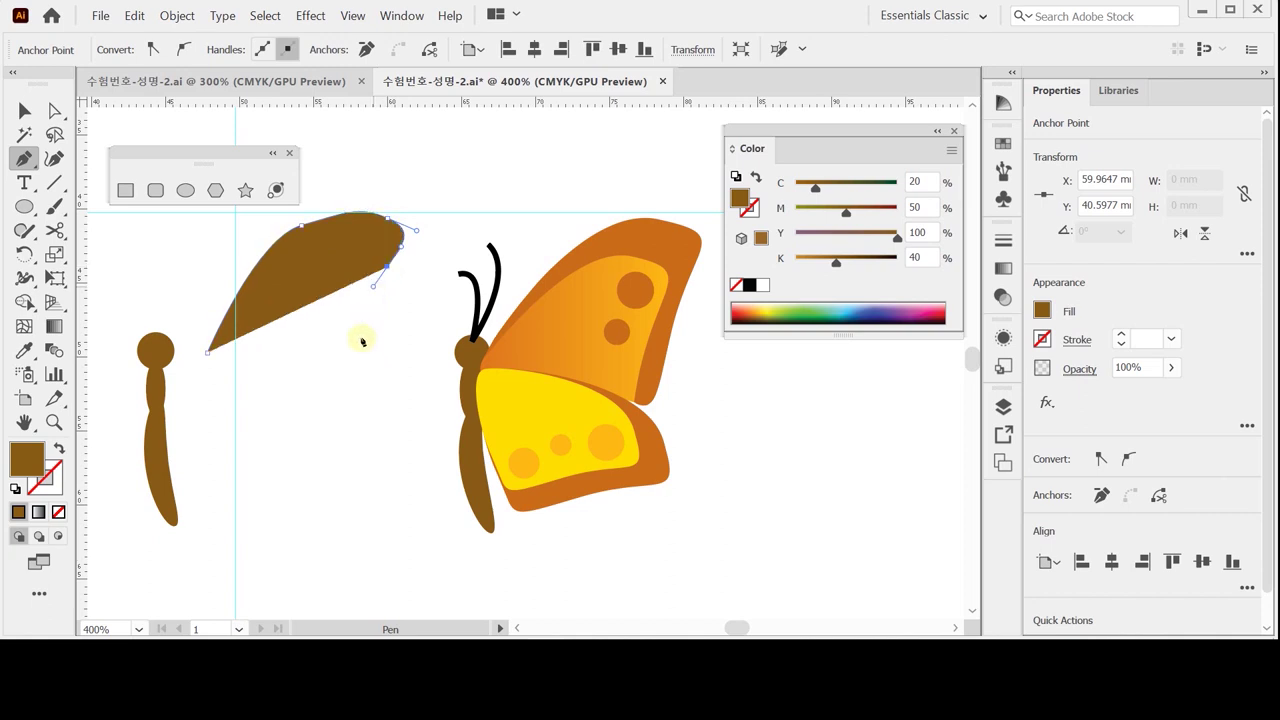
left_click_drag(358, 375, 309, 401)
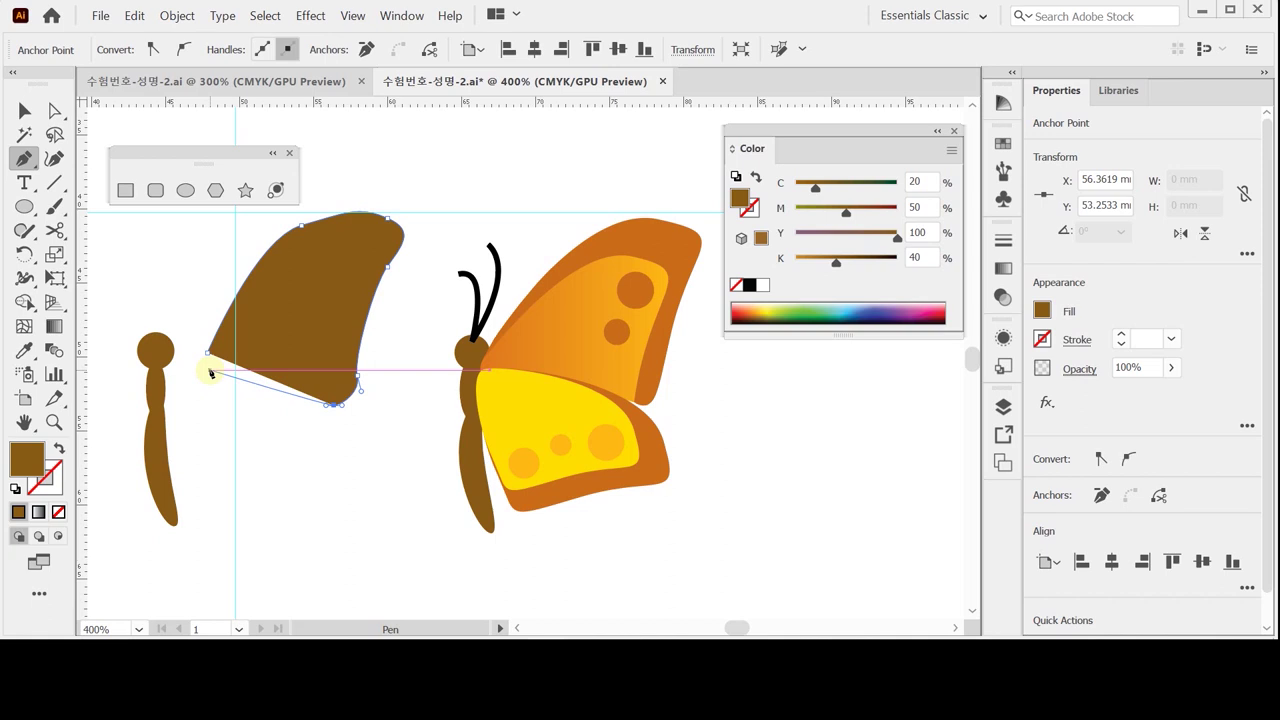
mouse_move(210, 373)
left_mouse_down()
mouse_move(210, 354)
mouse_move(196, 373)
left_mouse_up()
- Move the new wing closer to the body and shift its upper-left anchor to about X 53.22, Y 41.69 mm
left_click(212, 375, "ctrl")
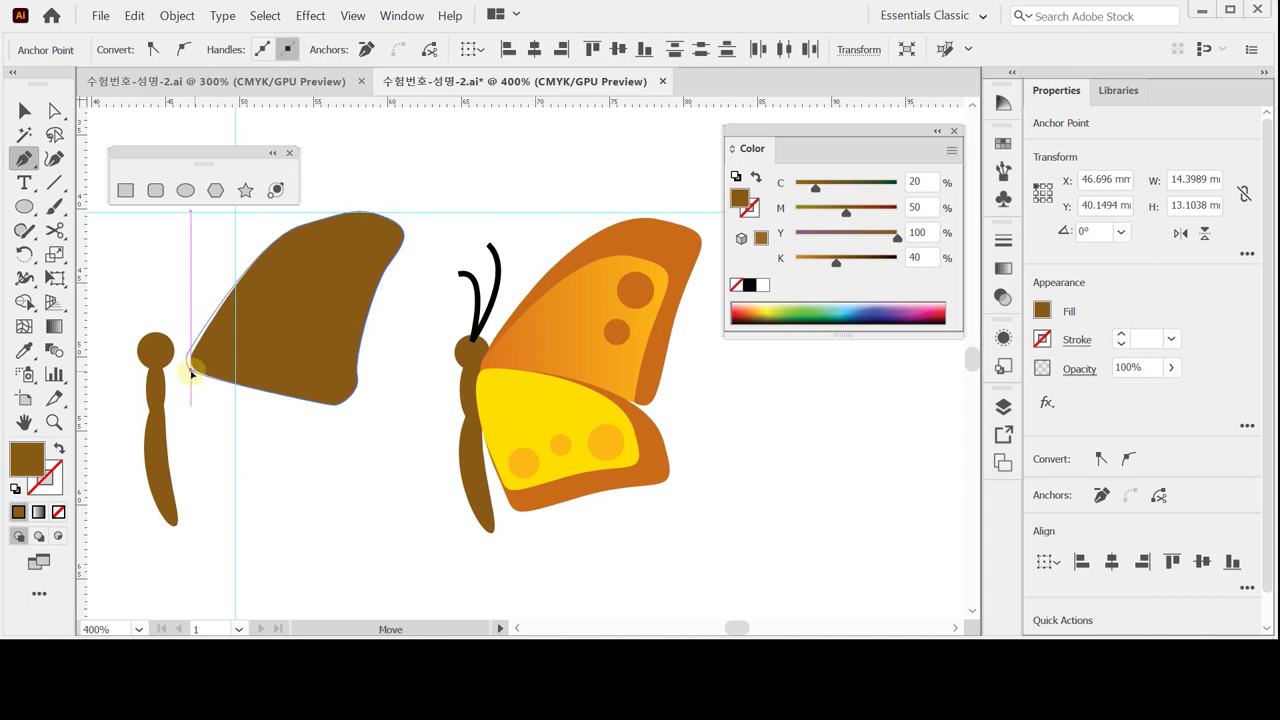
left_click(237, 400, "ctrl")
left_click(306, 220, "ctrl")
mouse_move(305, 221)
left_mouse_down()
mouse_move(262, 231)
mouse_move(240, 258)
mouse_move(300, 234)
left_mouse_up()
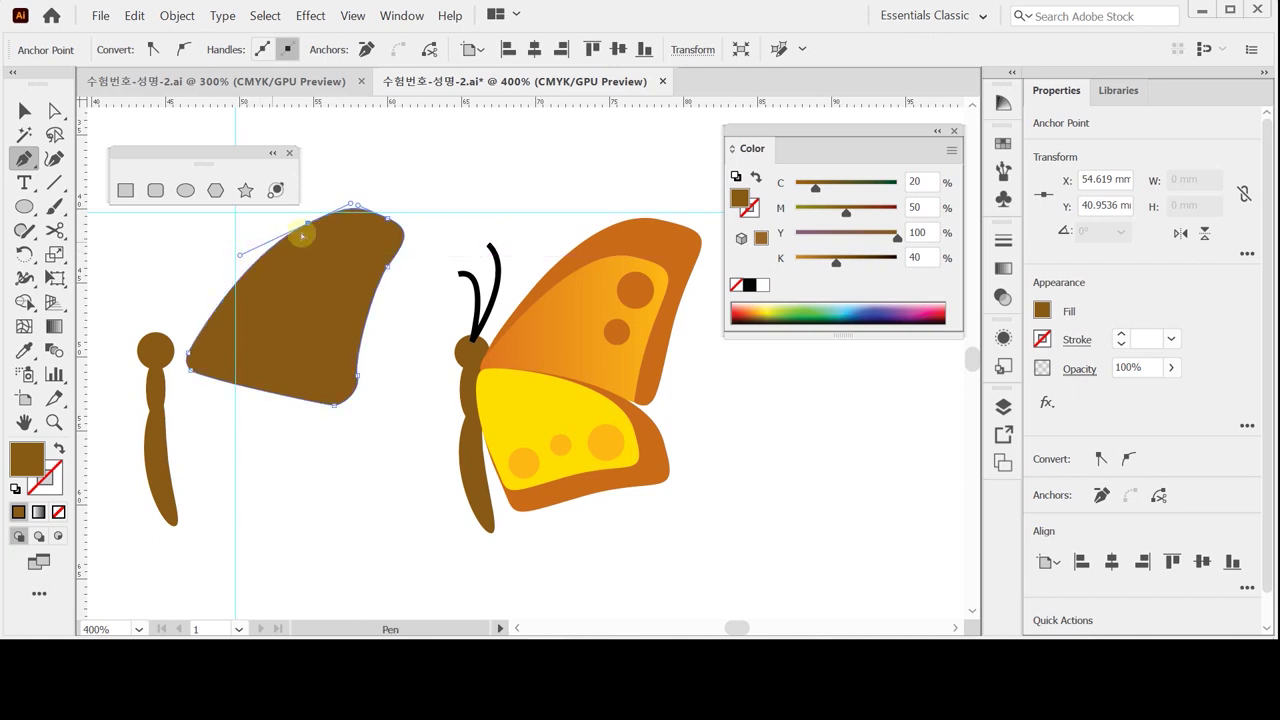
key("ctrl+z")
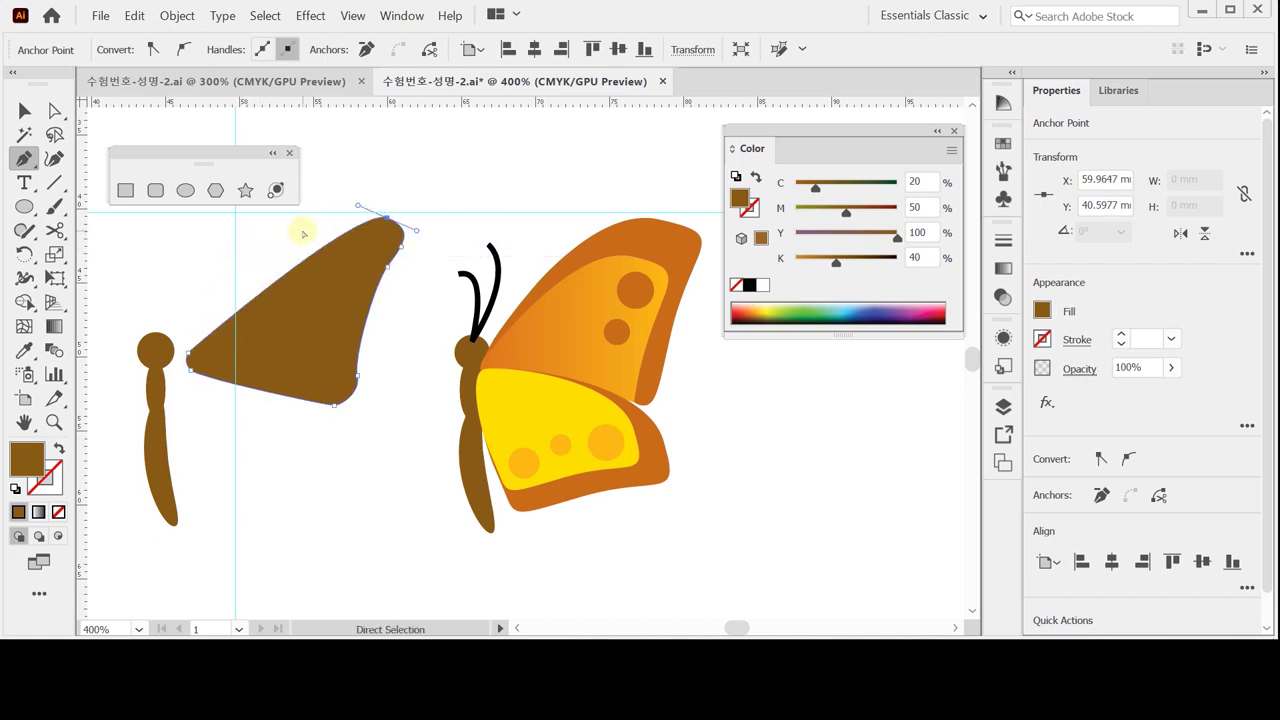
key("ctrl+shift+z")
left_click_drag(306, 222, 297, 233)
left_click(287, 235, "ctrl")
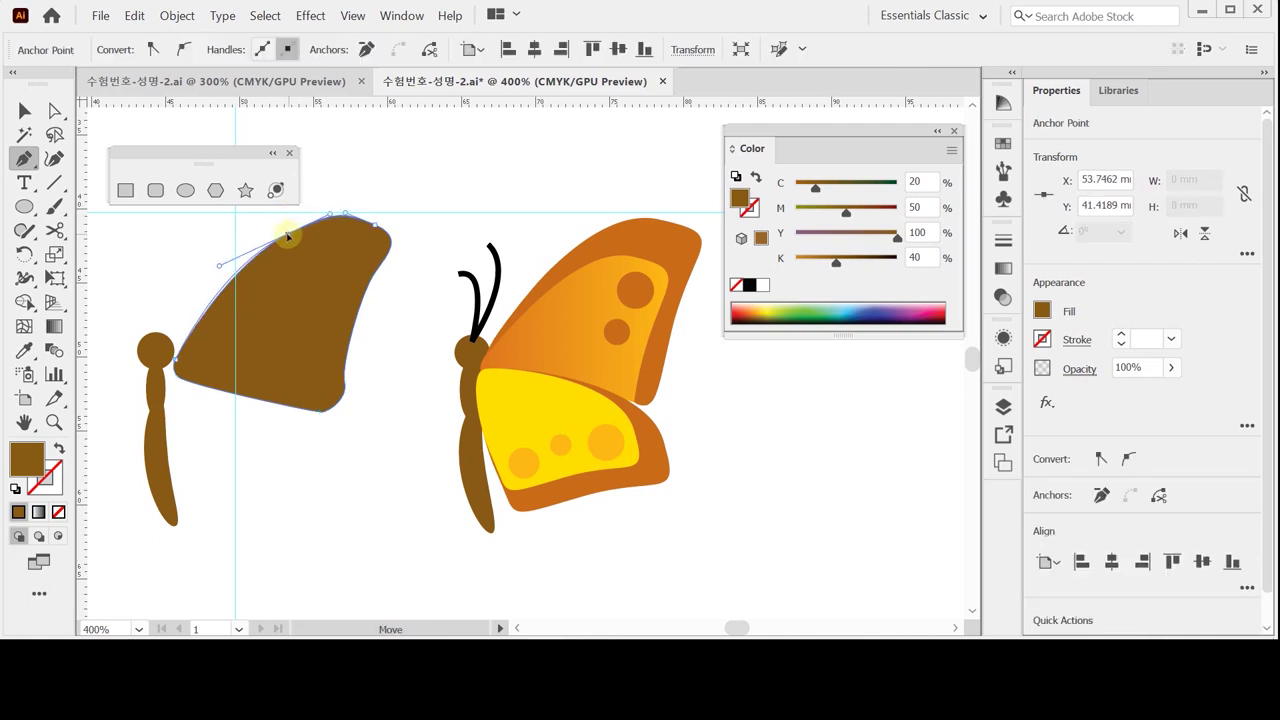
- Adjust the direction handles along the new wing's top edge to smooth the curve towards its tip
left_click(376, 228, "ctrl")
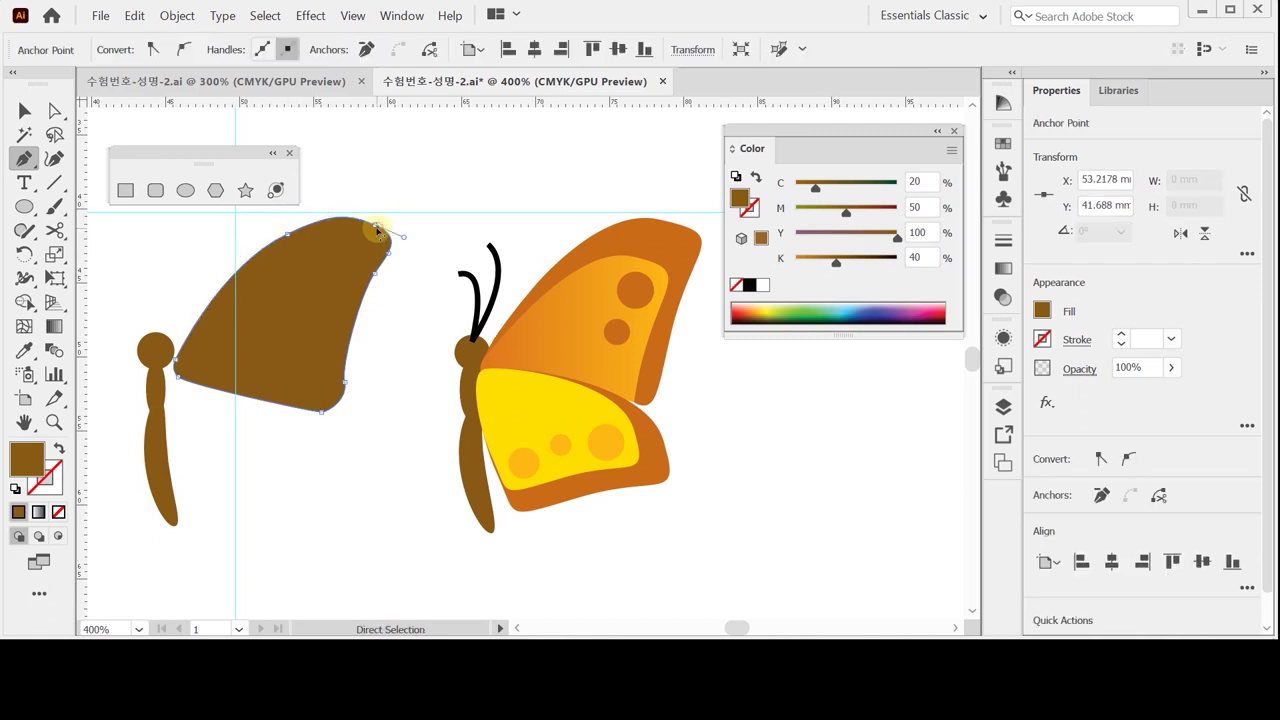
left_click(345, 223, "ctrl")
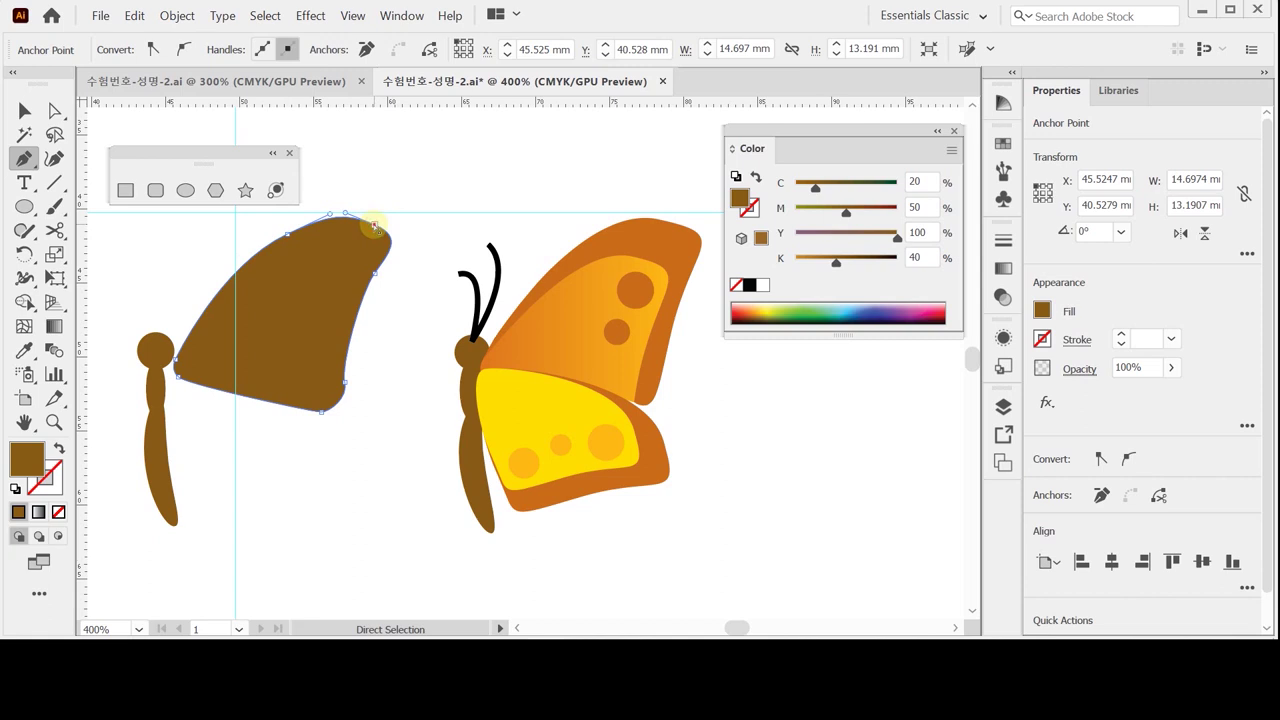
left_click_drag(334, 209, 331, 210)
left_click(375, 224, "ctrl")
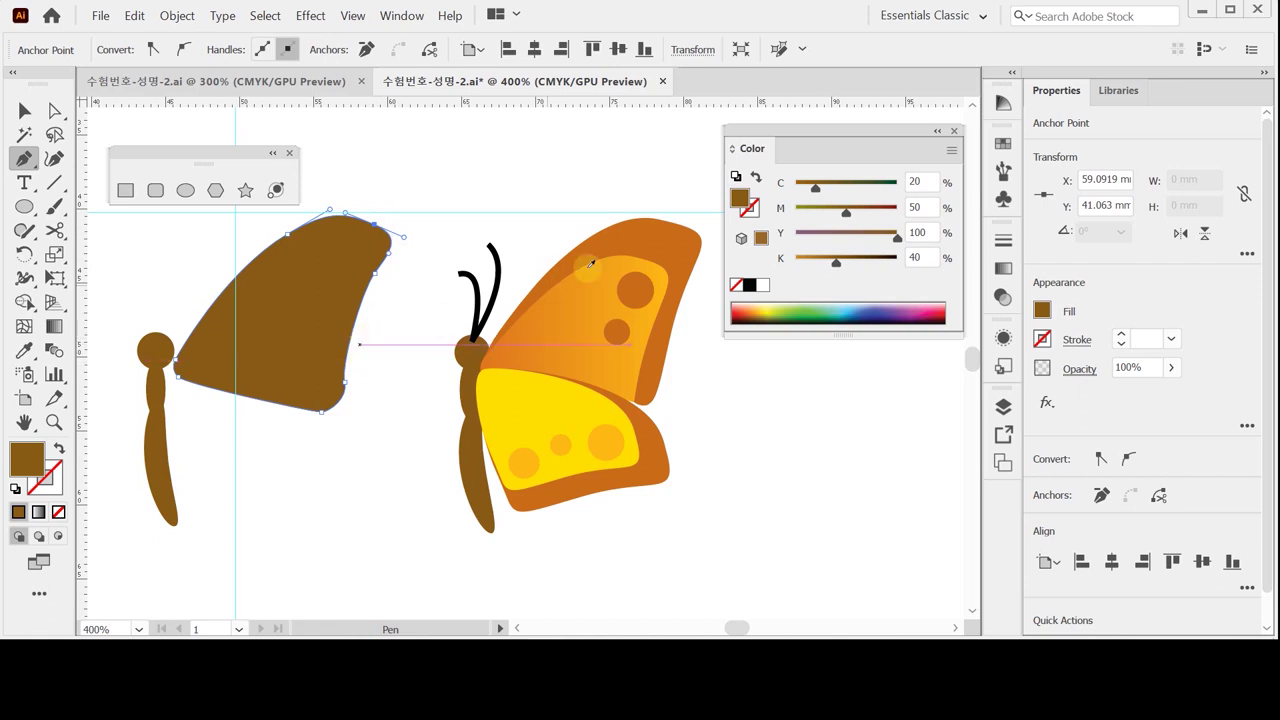
- Fill the new wing with the dark orange sampled from the reference upper wing, C 0 M 60 Y 100 K 20, and deselect it
key("i")
left_click(636, 236)
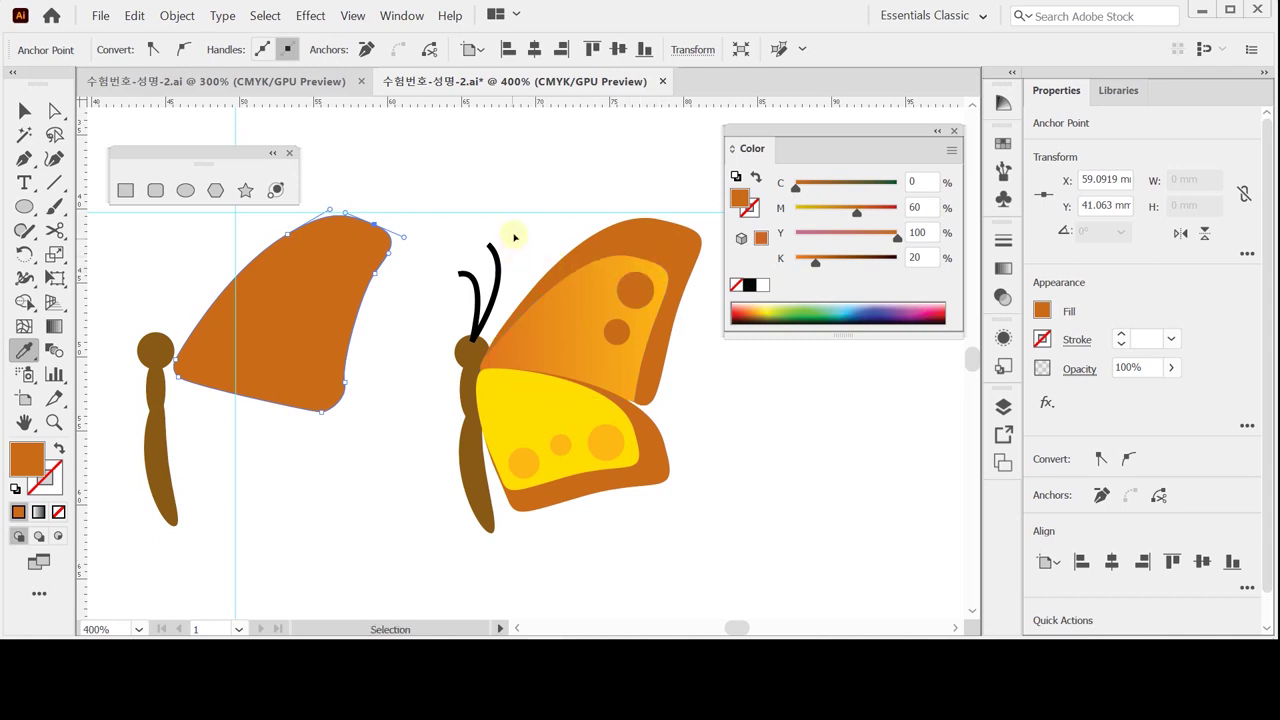
left_click(446, 194, "ctrl")
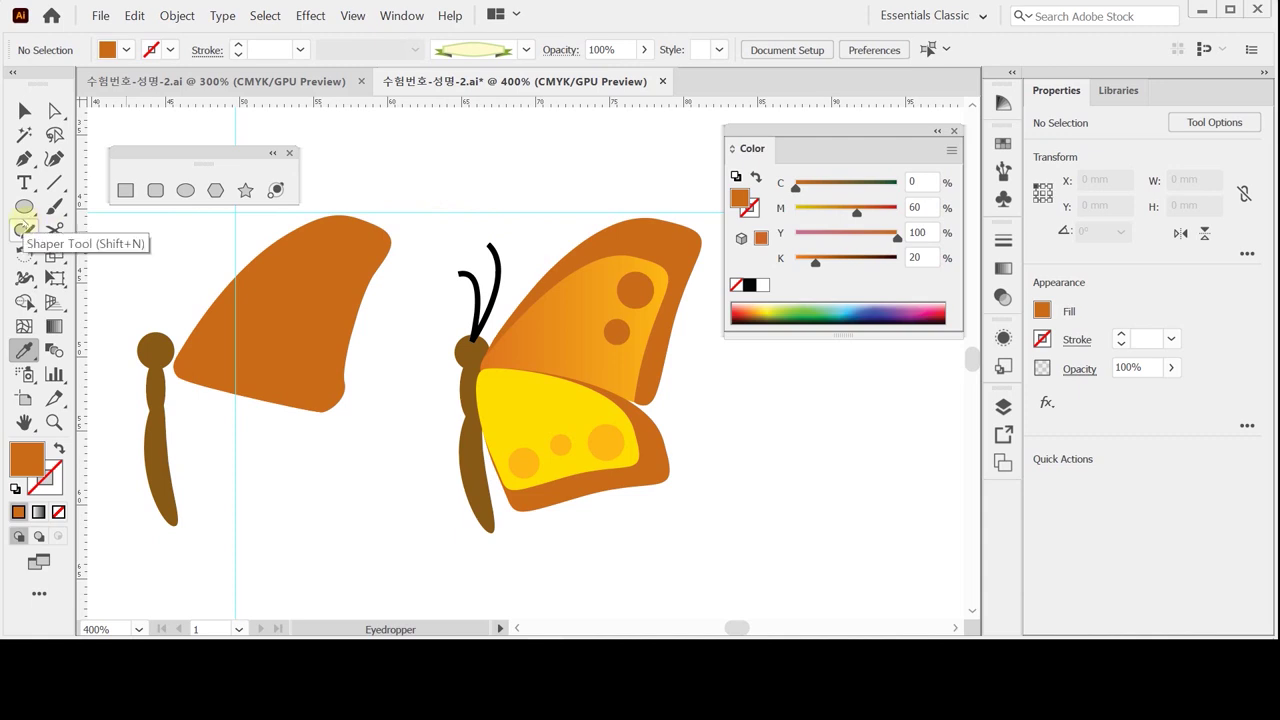
- Draw an open, unfilled Pen path with a 1 pt black stroke from the thorax, curving inside the wing and past its lower edge
left_click(24, 158)
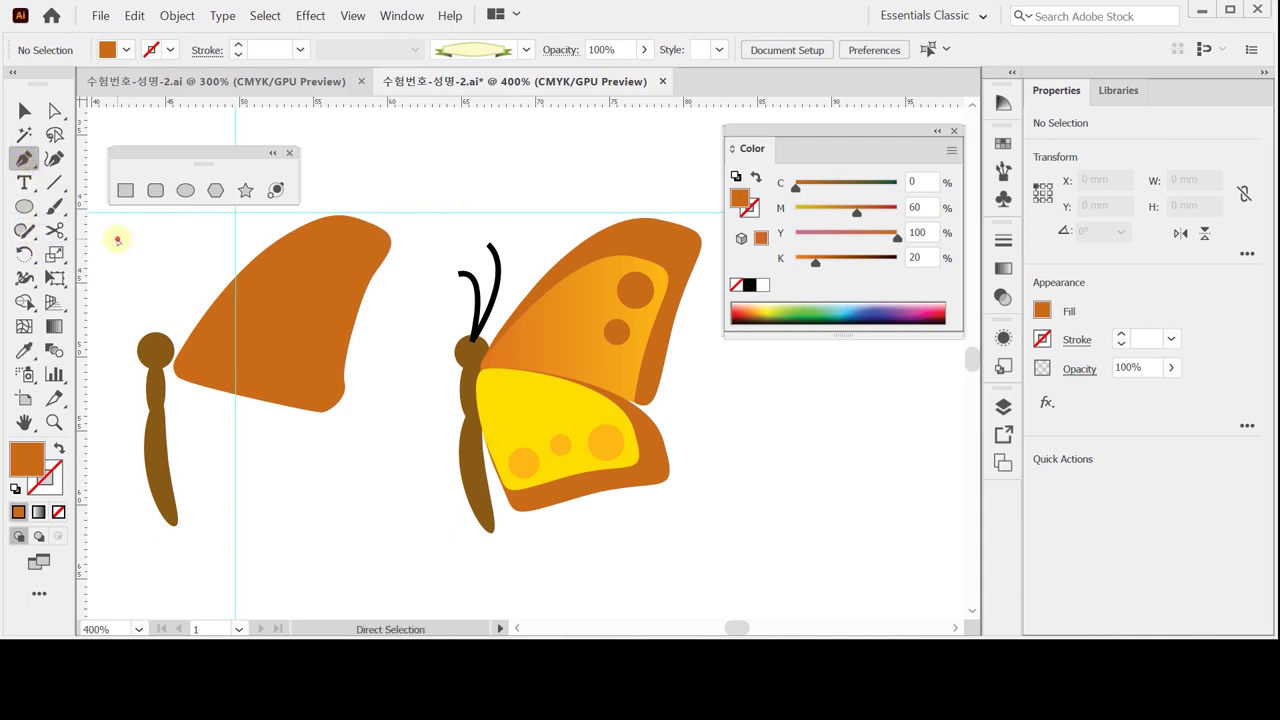
left_click(15, 488)
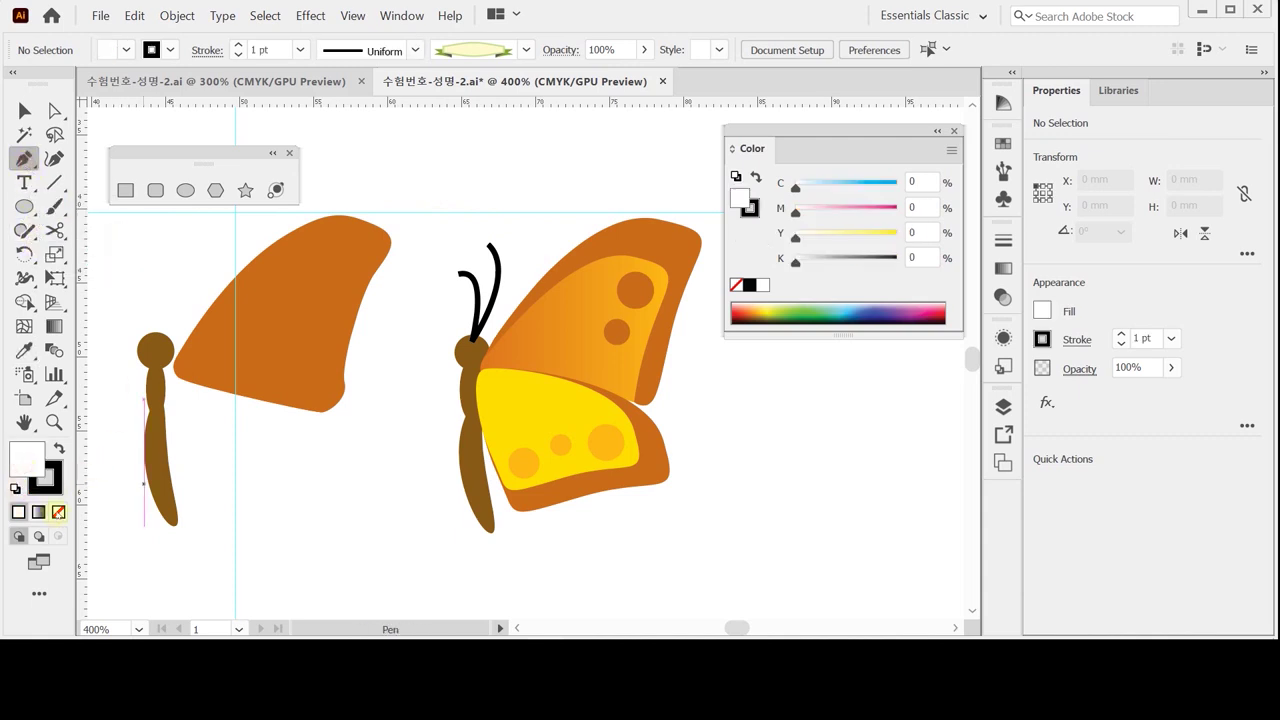
left_click(58, 512)
left_click(46, 479)
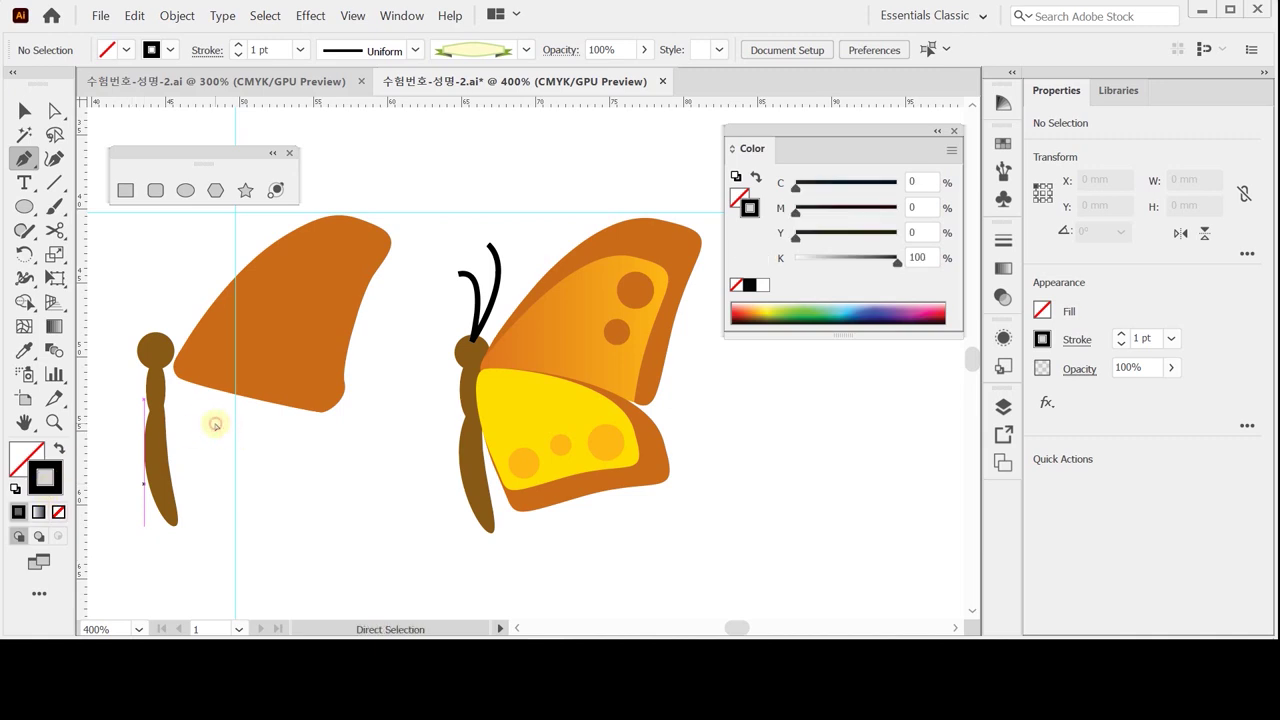
left_click(155, 389)
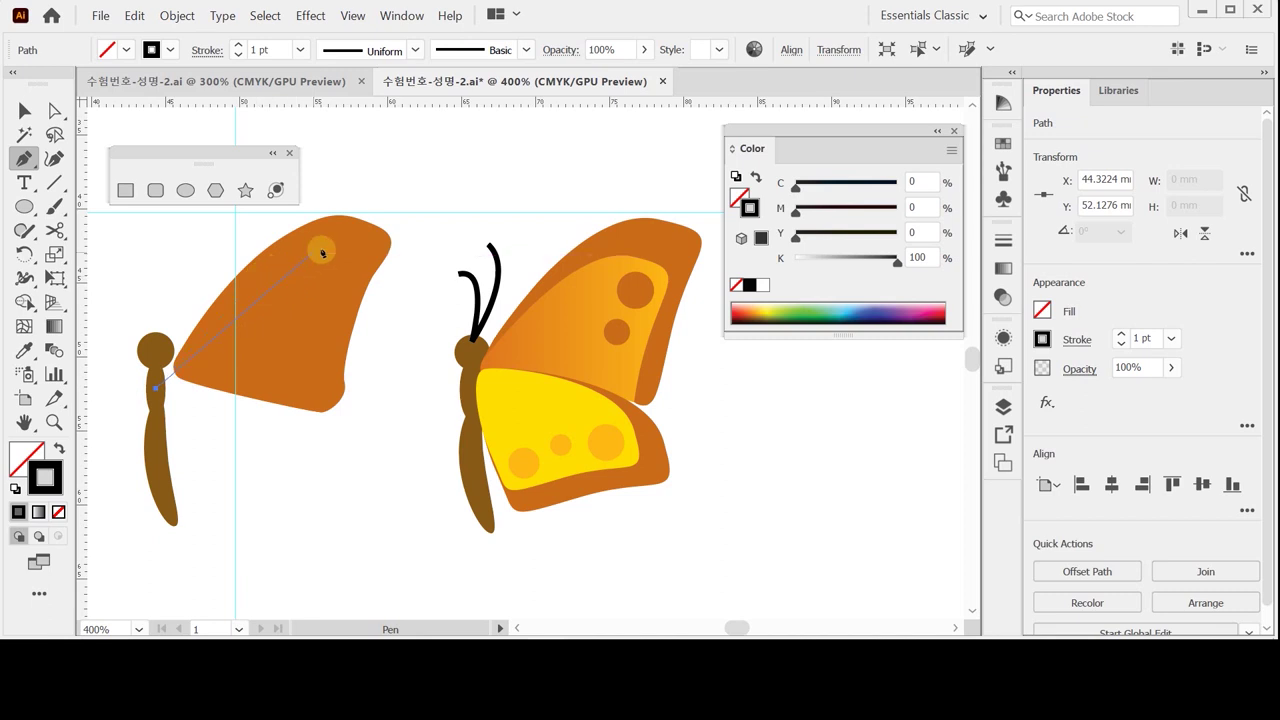
left_click_drag(320, 255, 371, 257)
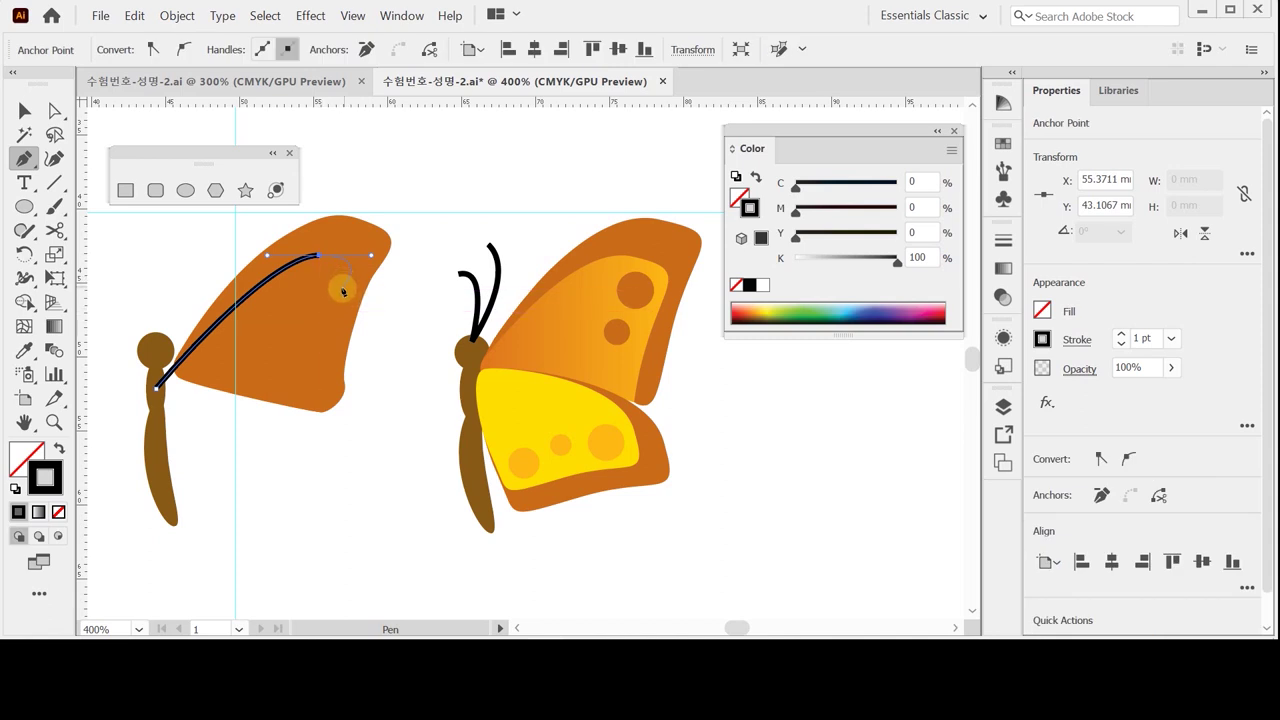
left_click_drag(340, 296, 335, 309)
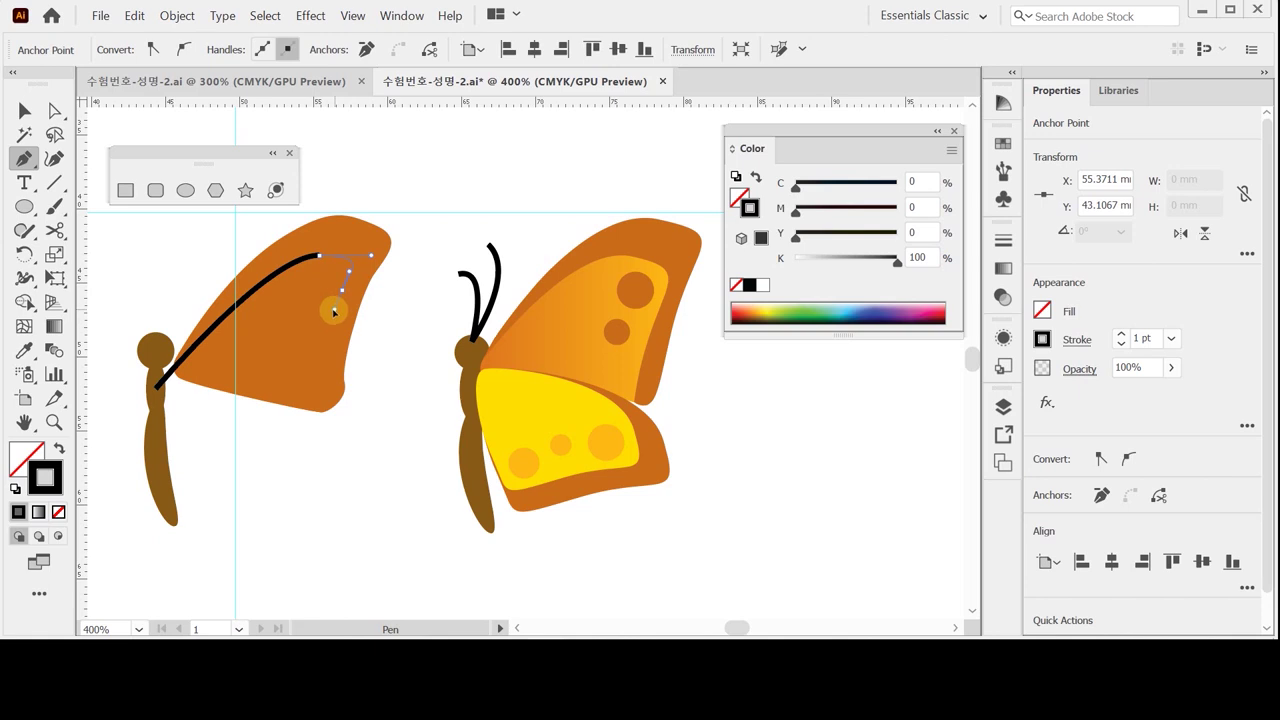
left_click_drag(313, 424, 312, 474)
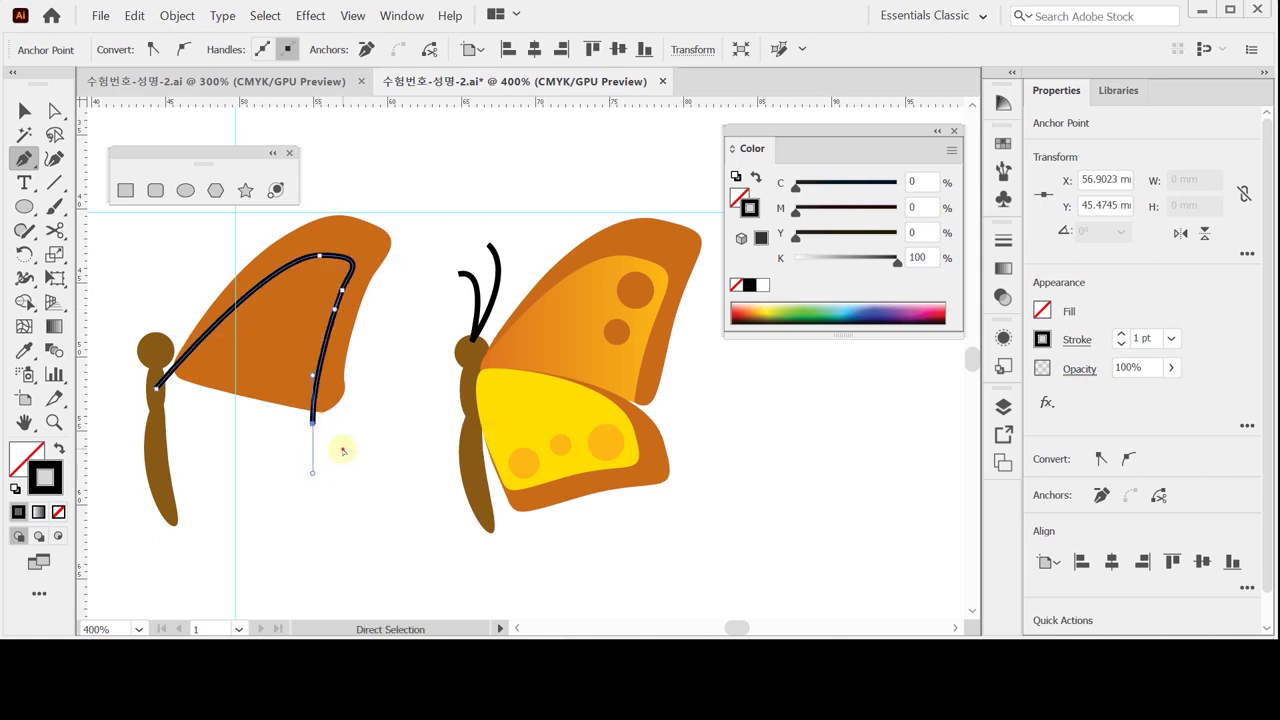
left_click(96, 131, "ctrl")
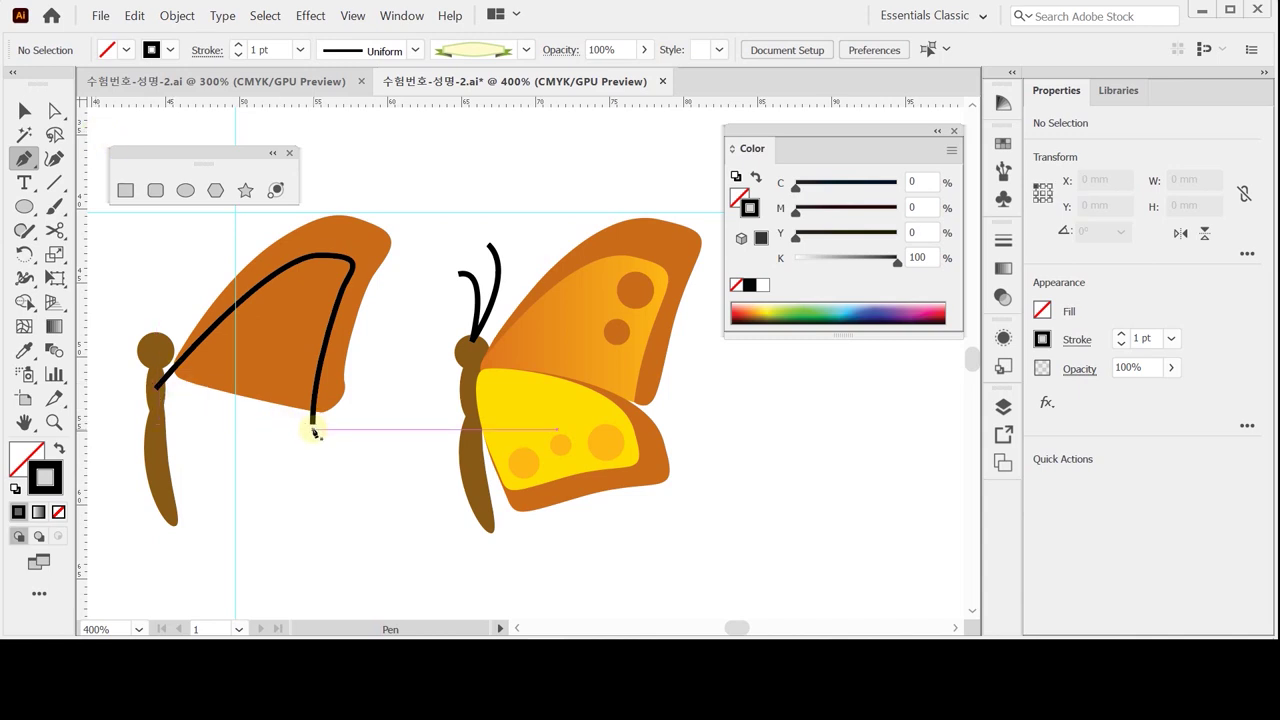
- Divide the dark orange wing along the curved black path using Pathfinder Divide
left_click(24, 110)
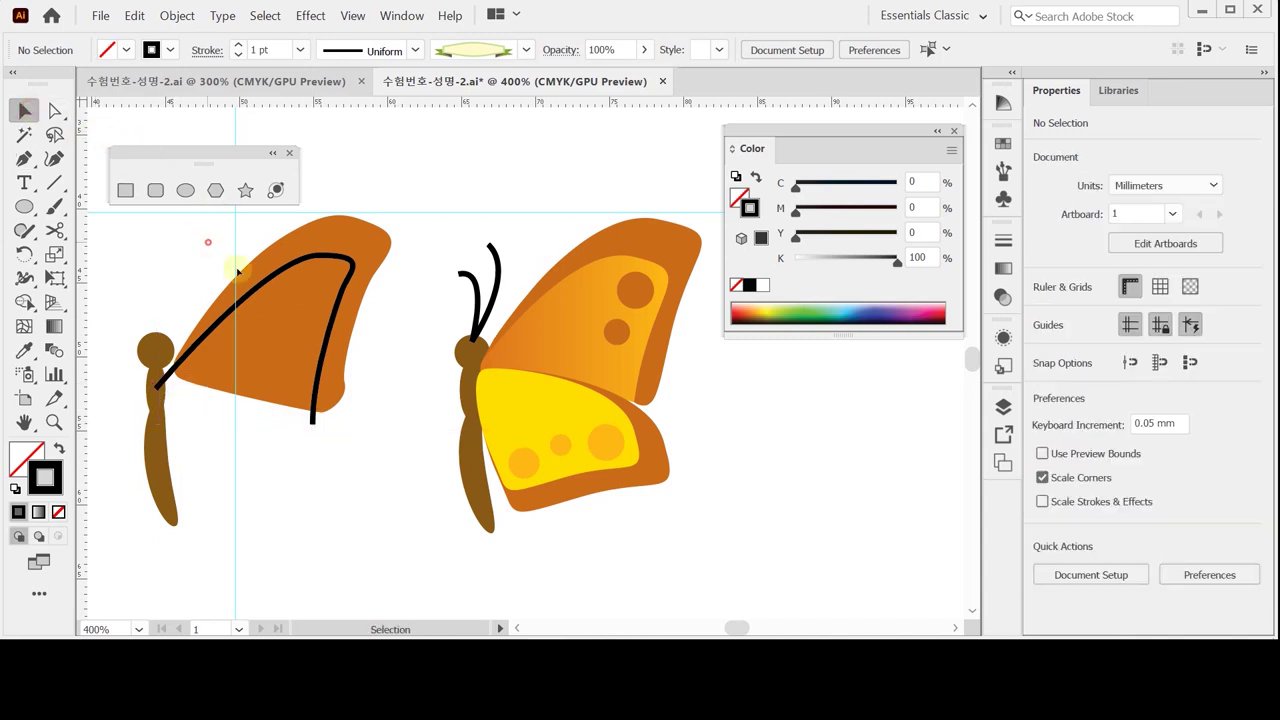
left_click_drag(237, 270, 300, 334)
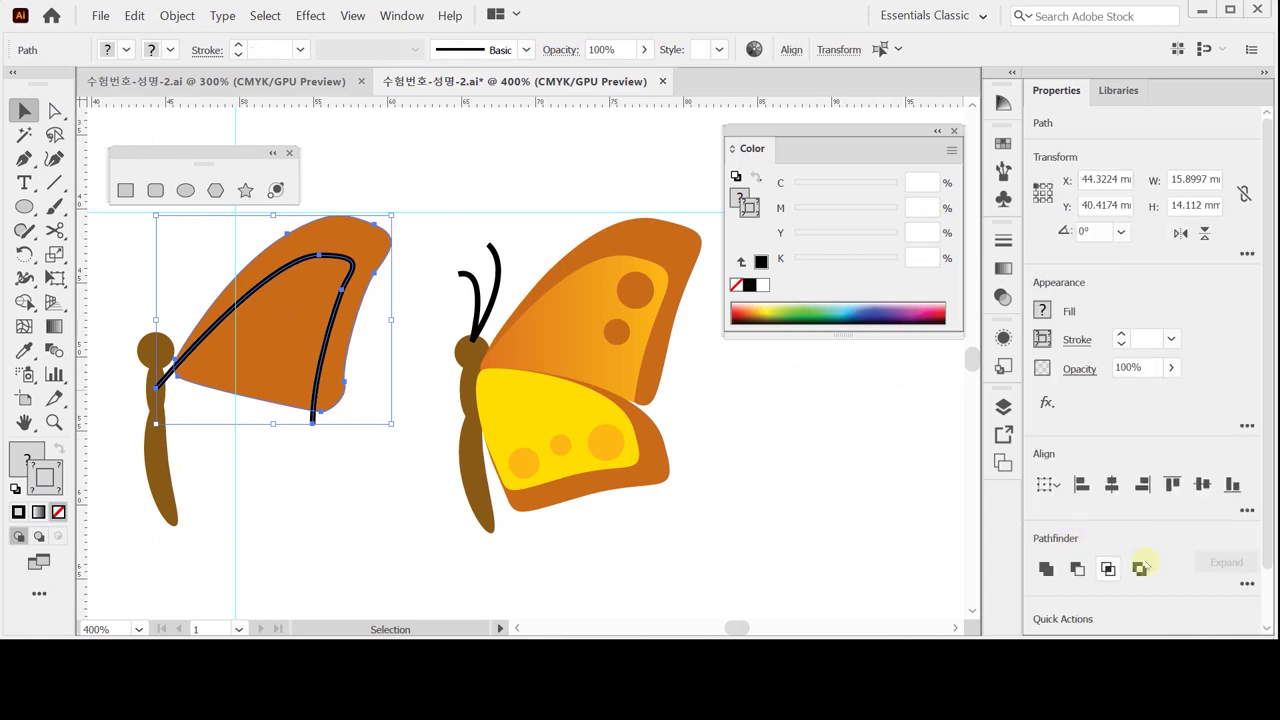
left_click(1247, 583)
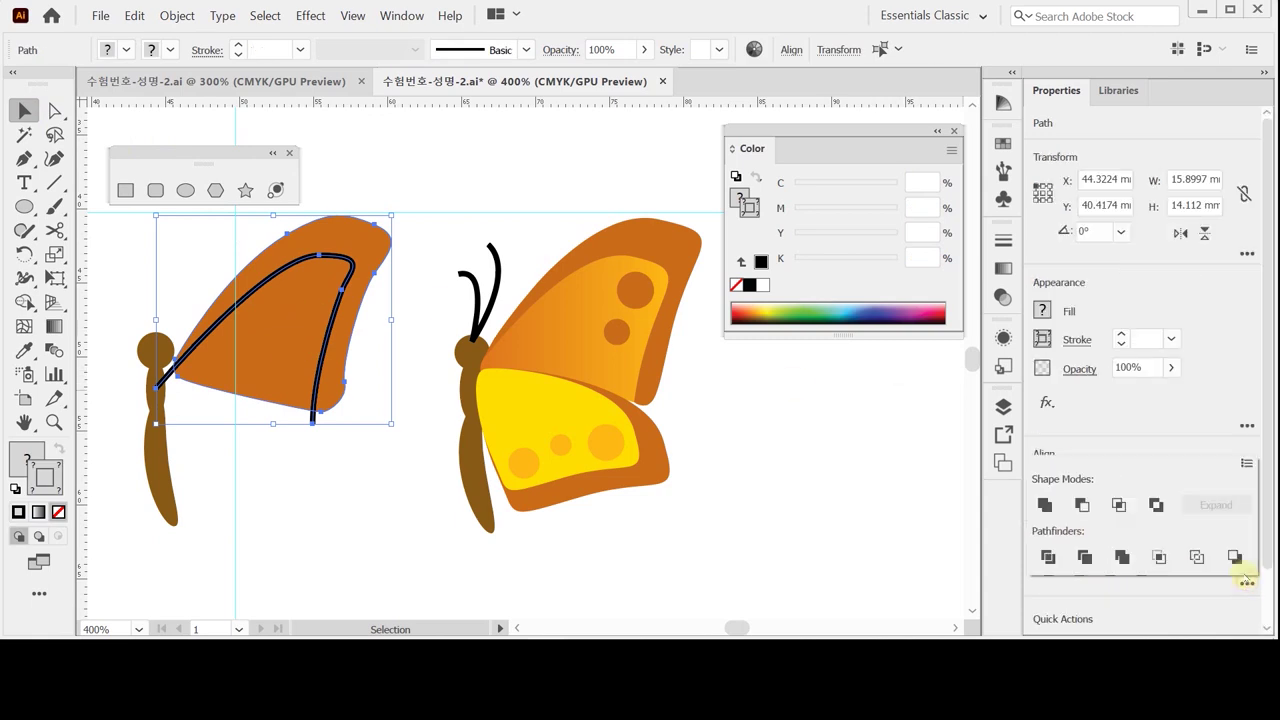
left_click(1048, 556)
- Isolate the divided wing group and fill its inner piece with the orange gradient sampled from the reference upper wing
double_click(272, 350)
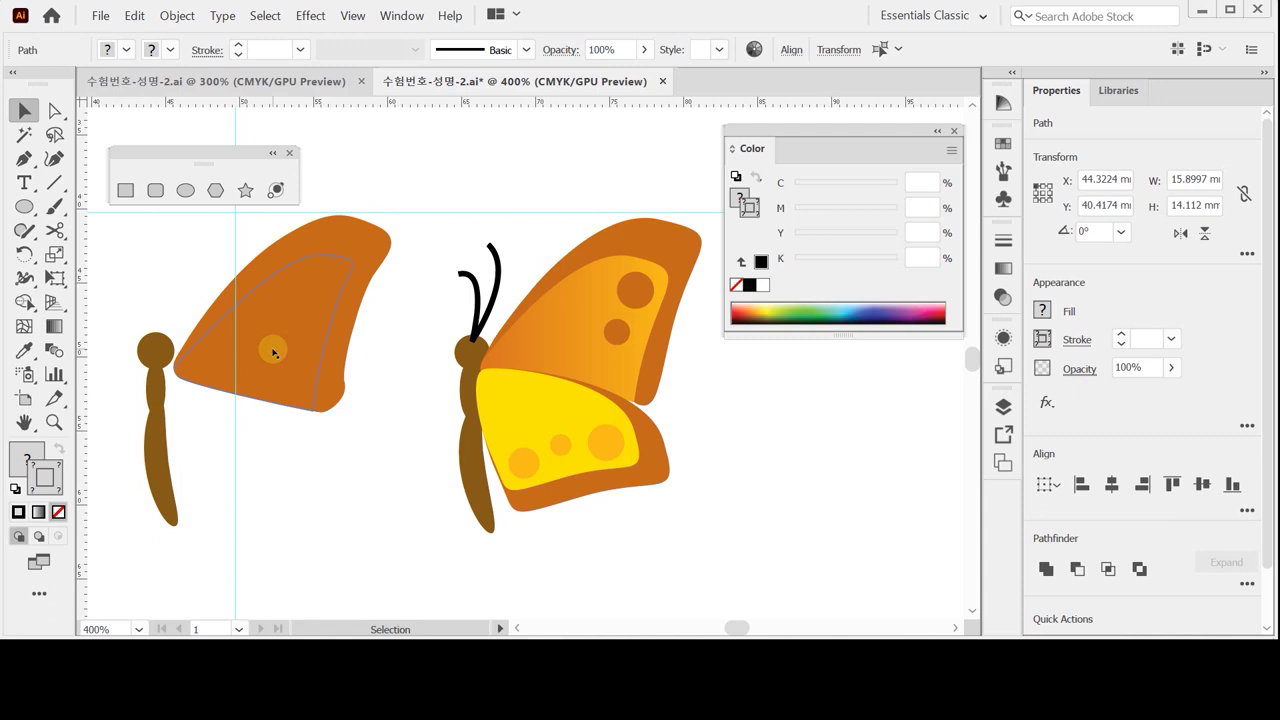
left_click(272, 350)
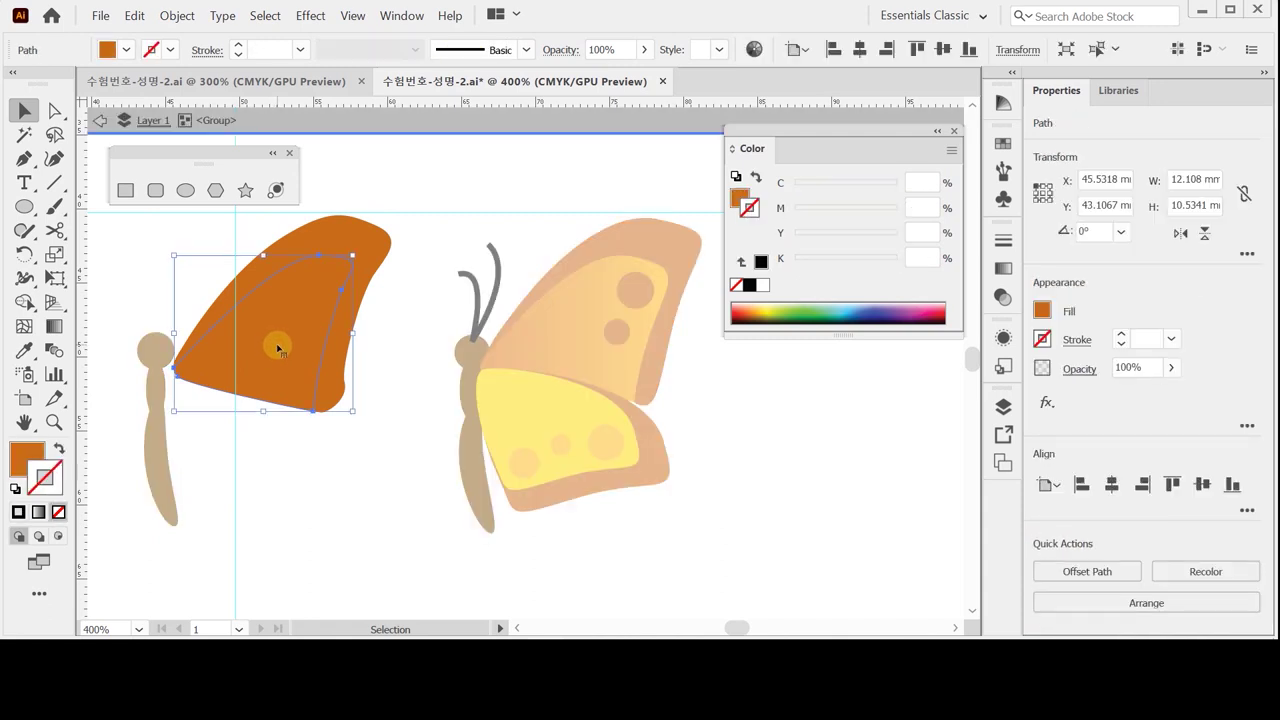
key("i")
left_click(549, 343)
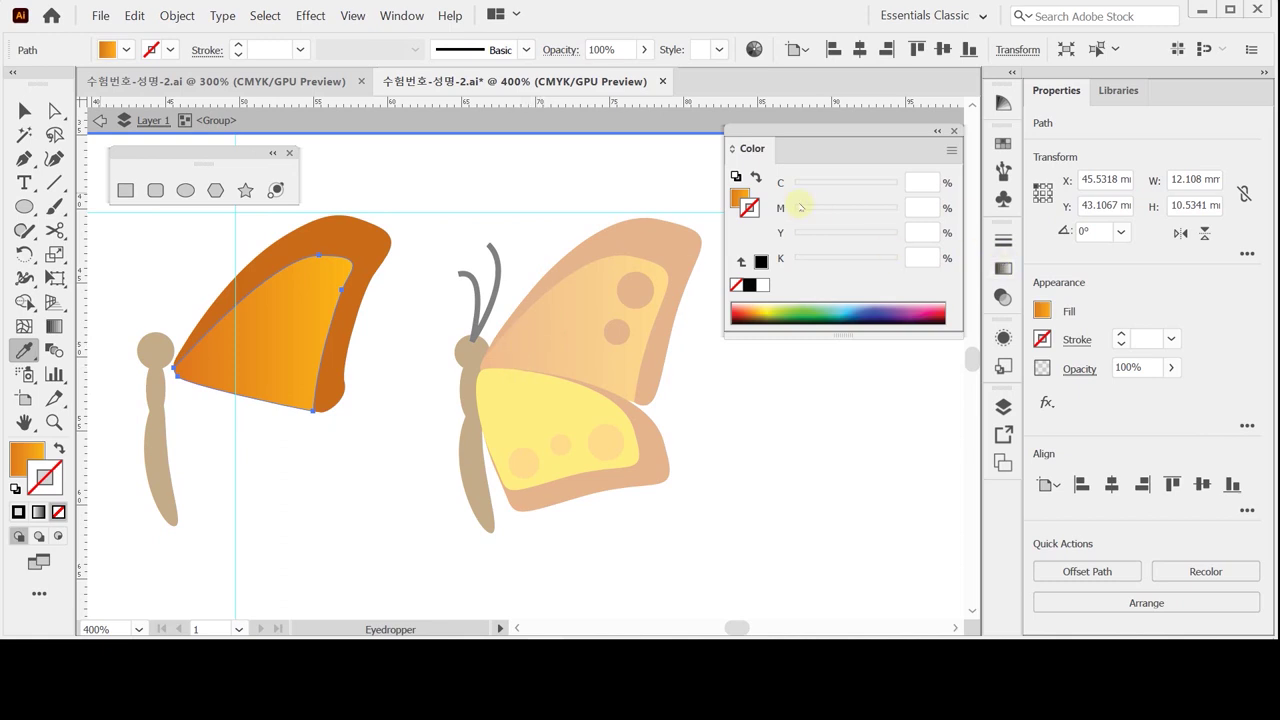
- Examine the inner wing's linear gradient, checking the colour values of both stops and the available colour modes
left_click(741, 197)
left_click_drag(741, 197, 729, 336)
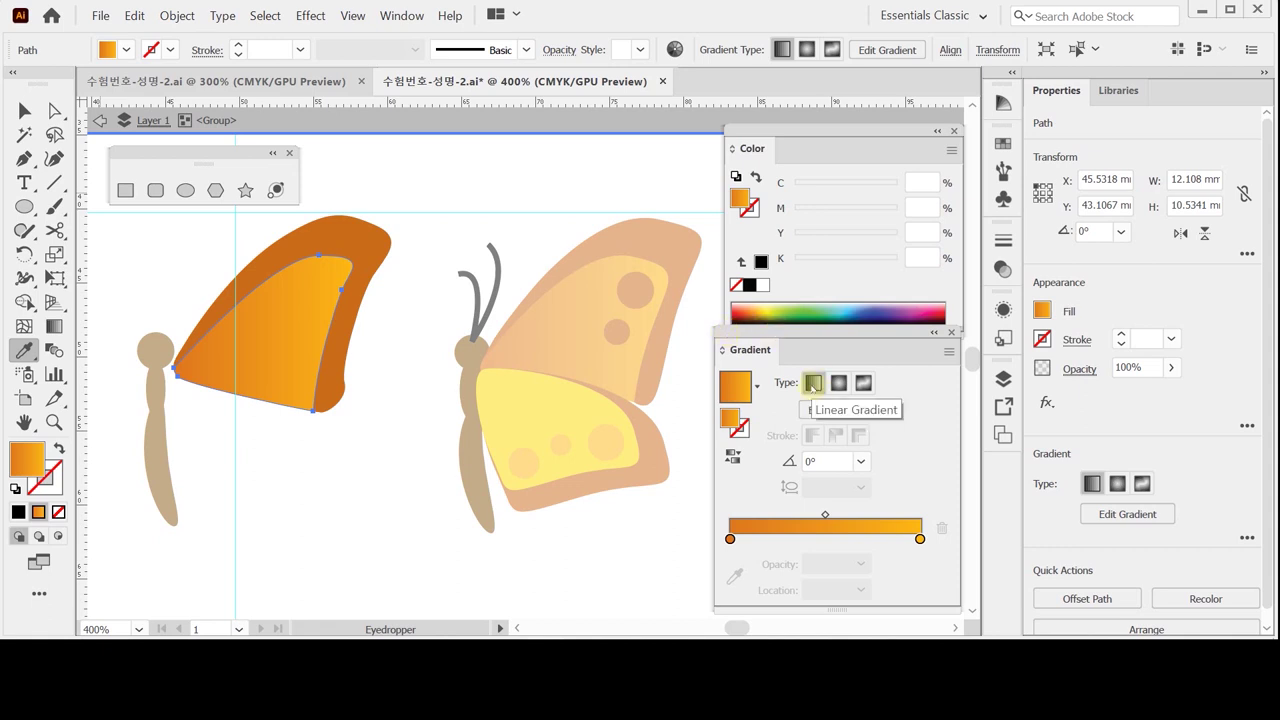
left_click(730, 539)
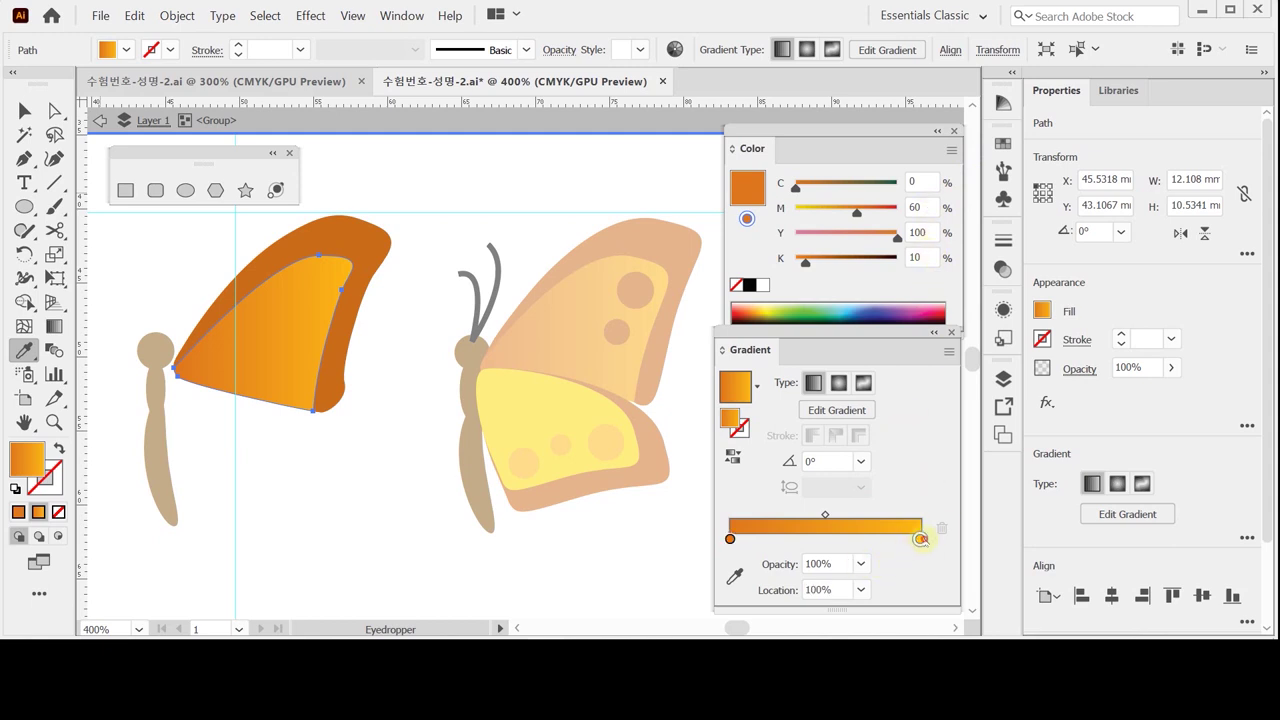
left_click(920, 539)
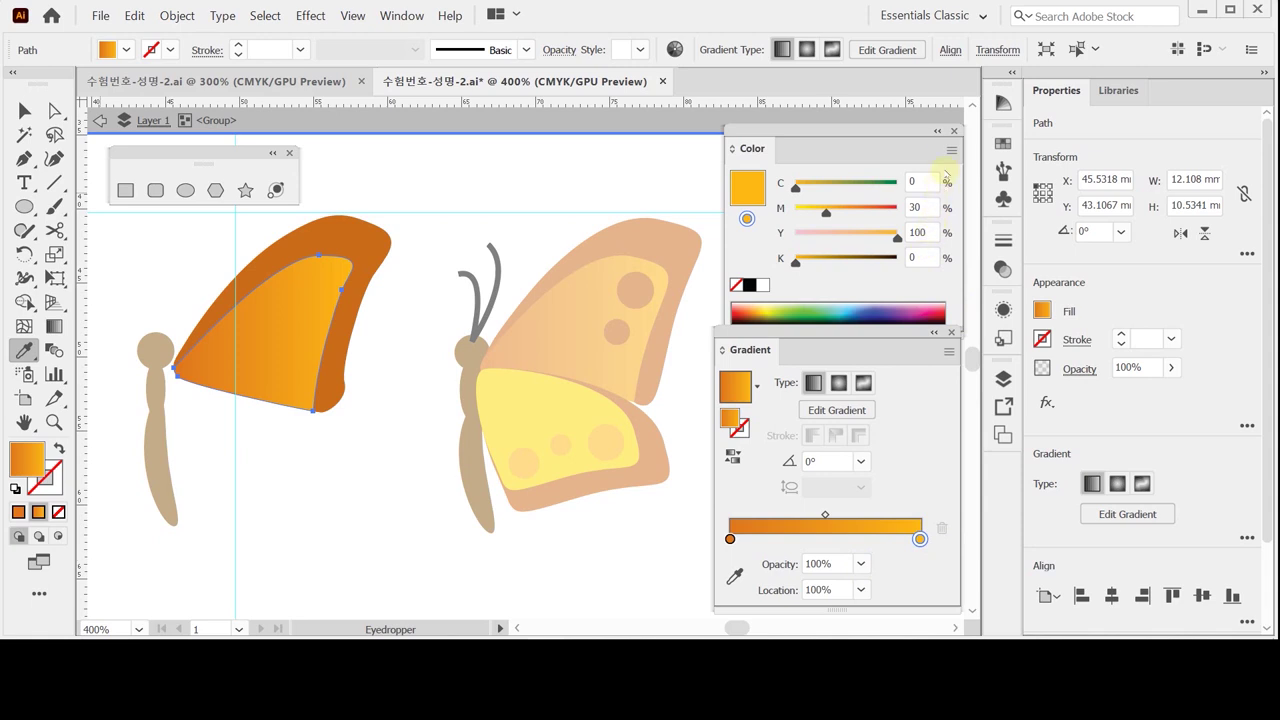
left_click(949, 151)
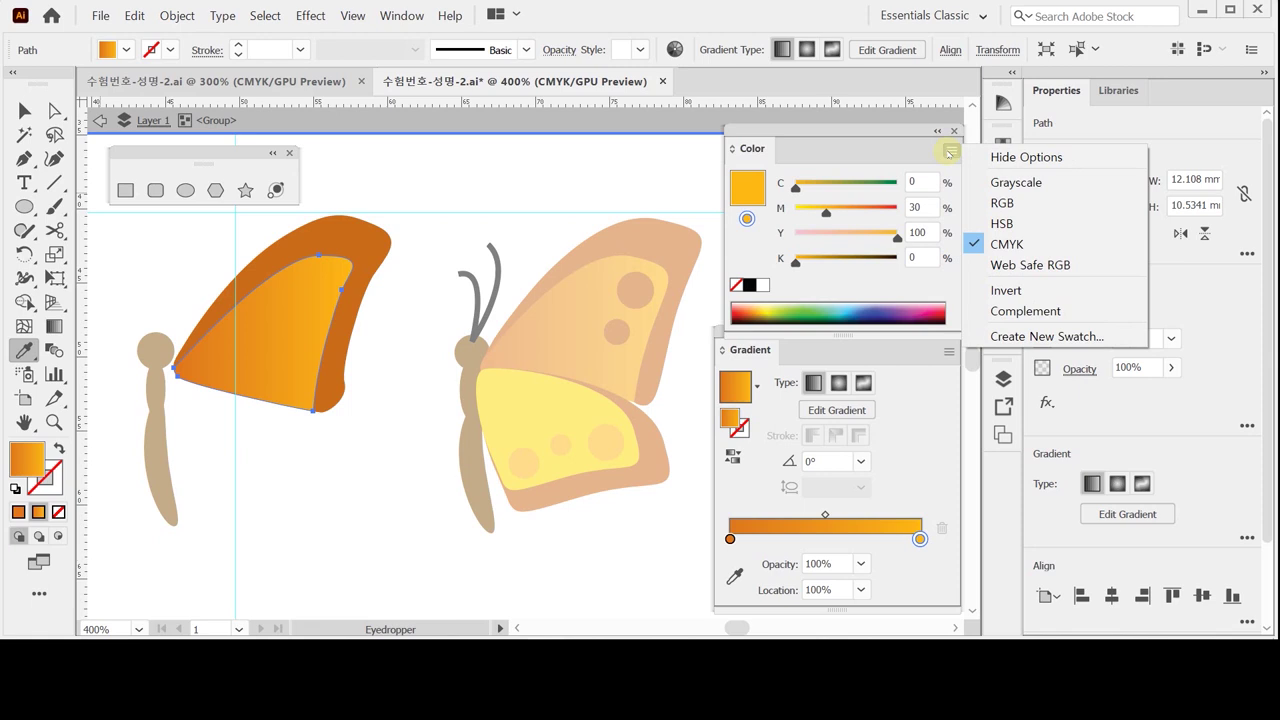
left_click(949, 151)
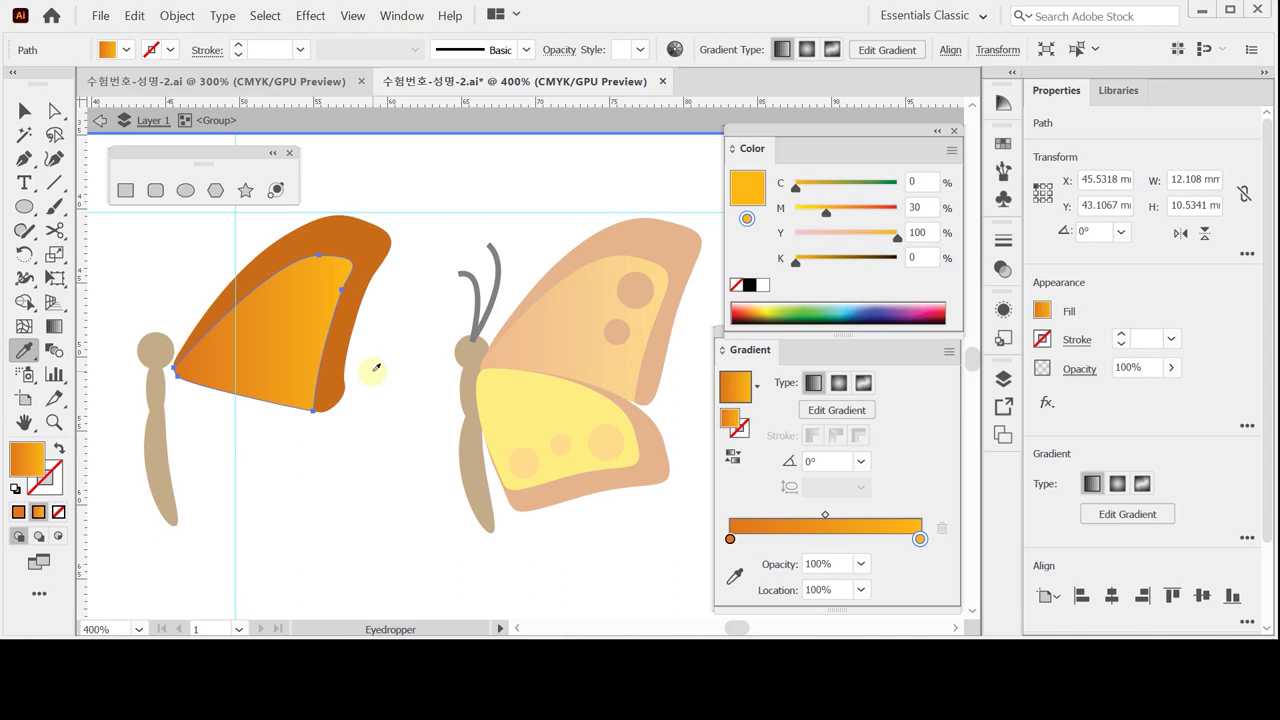
key("v")
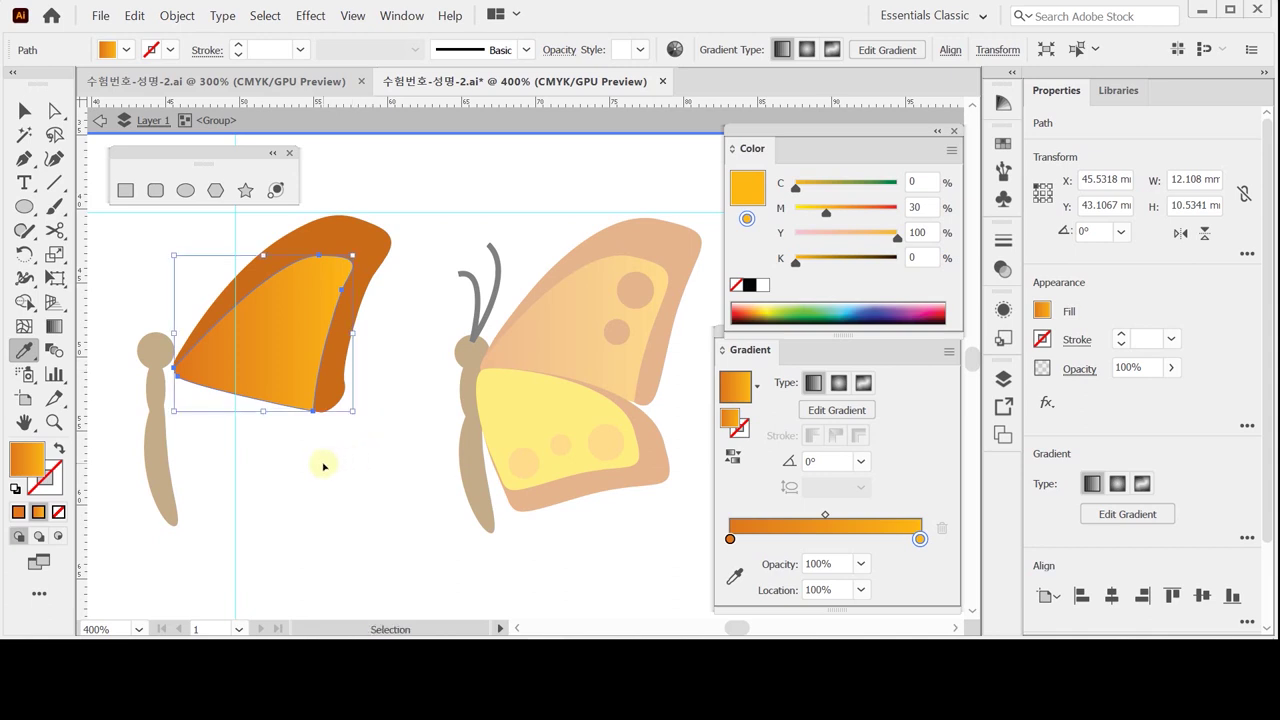
- Copy the reference butterfly's dark orange lower wing, paste it and position it beside the brown body beneath the redrawn upper wing
left_click(319, 453, "ctrl")
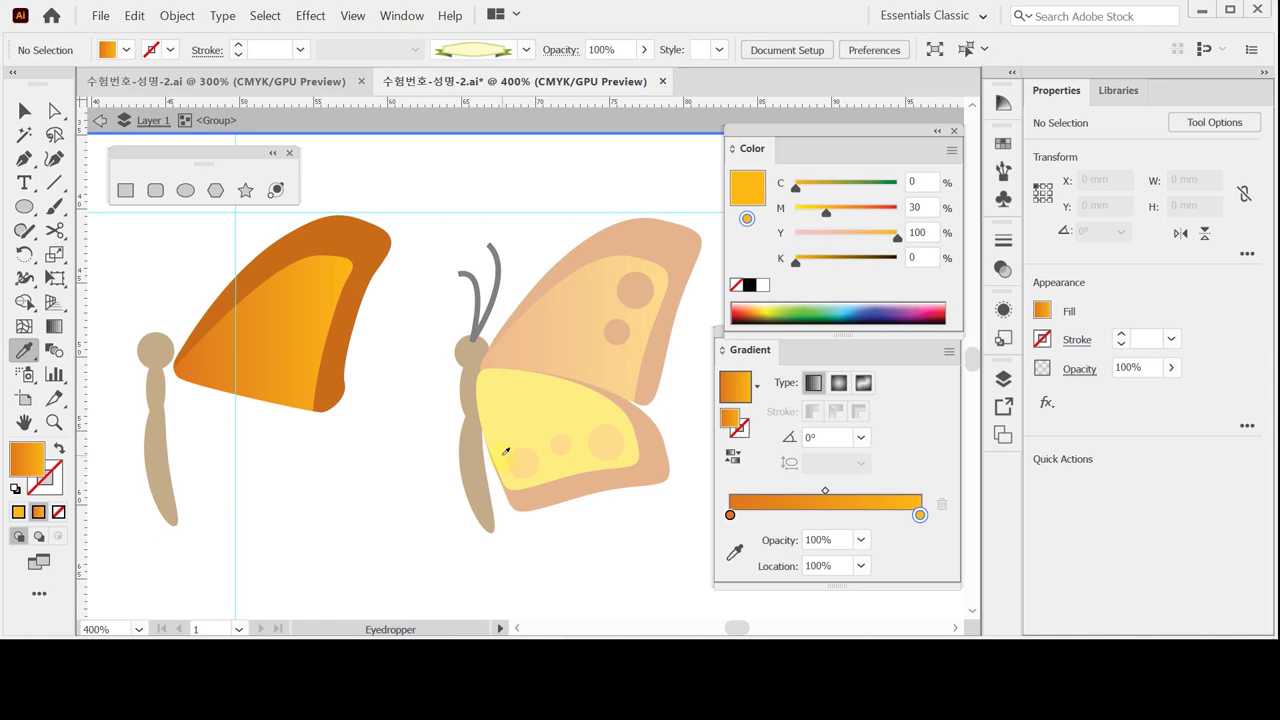
left_click(322, 491, "ctrl")
double_click(537, 514)
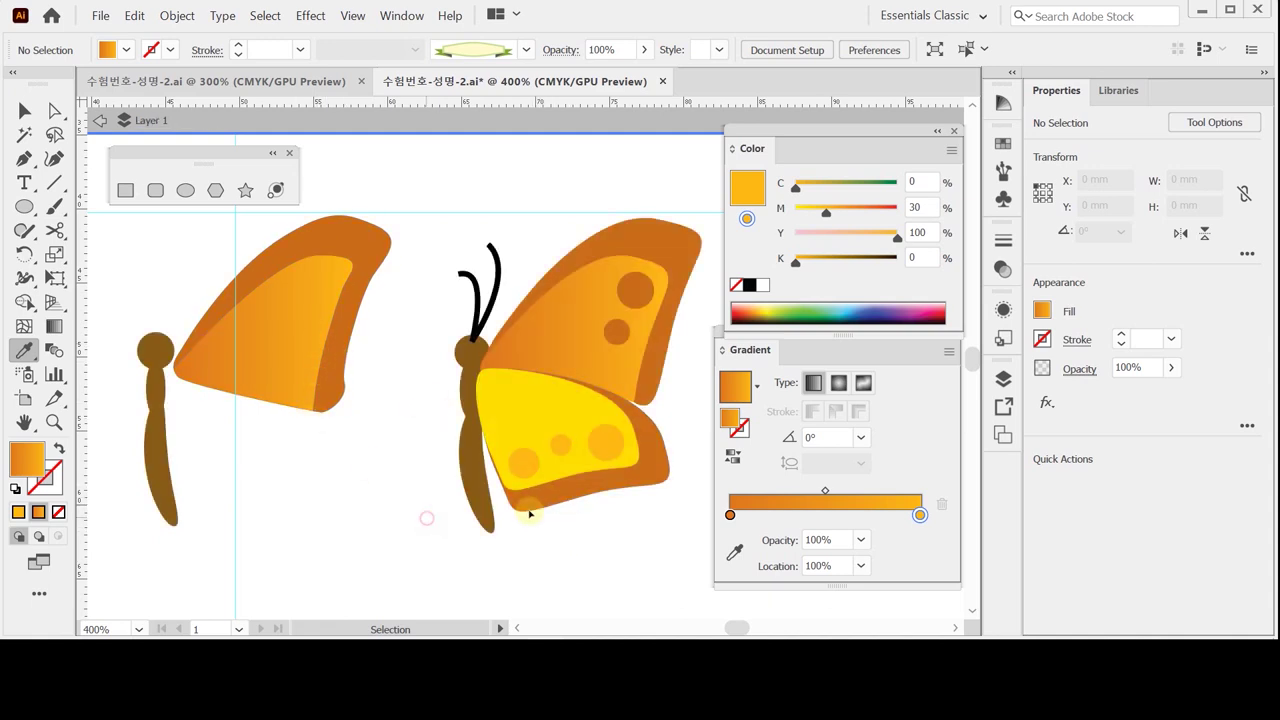
double_click(579, 499)
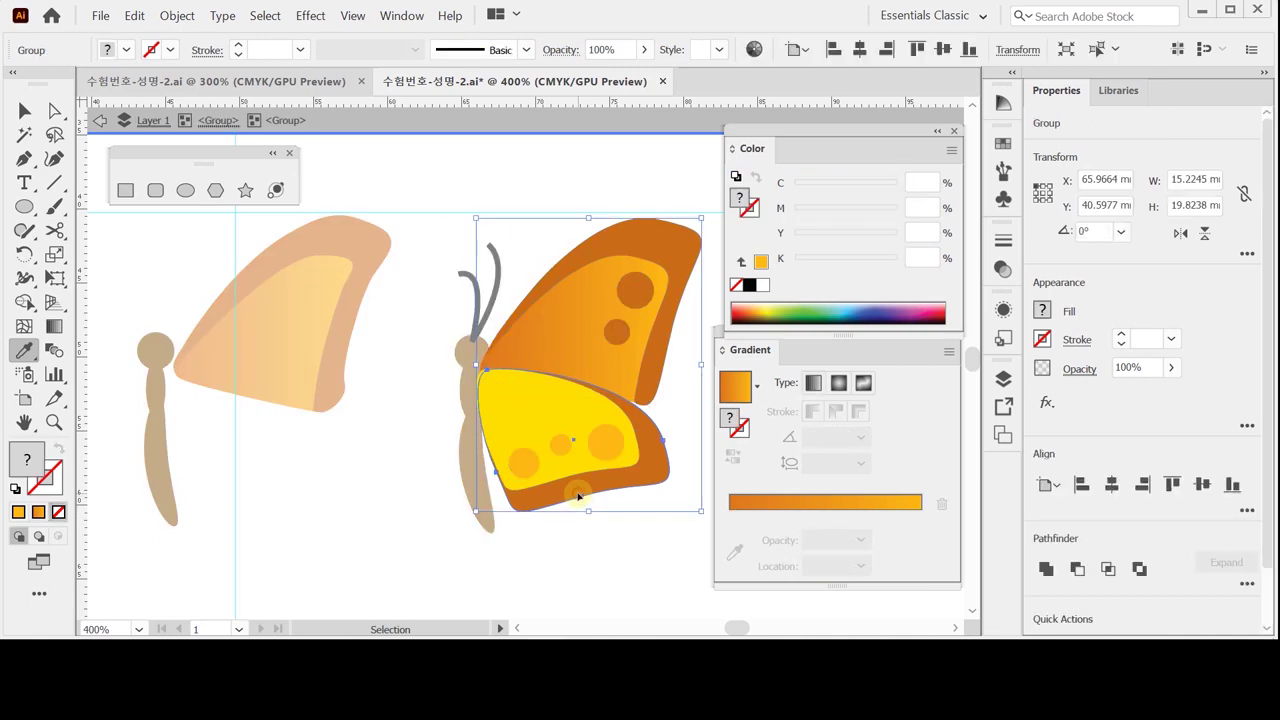
left_click(582, 490)
key("v")
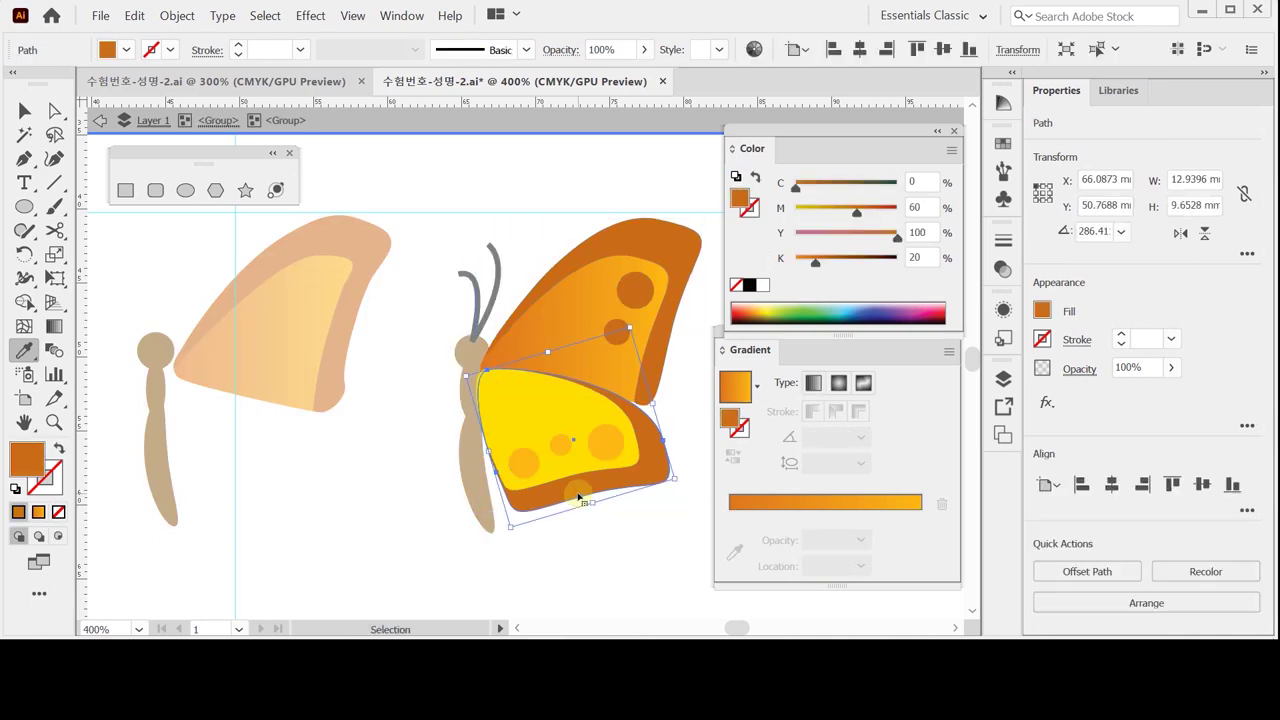
double_click(386, 491)
double_click(306, 374)
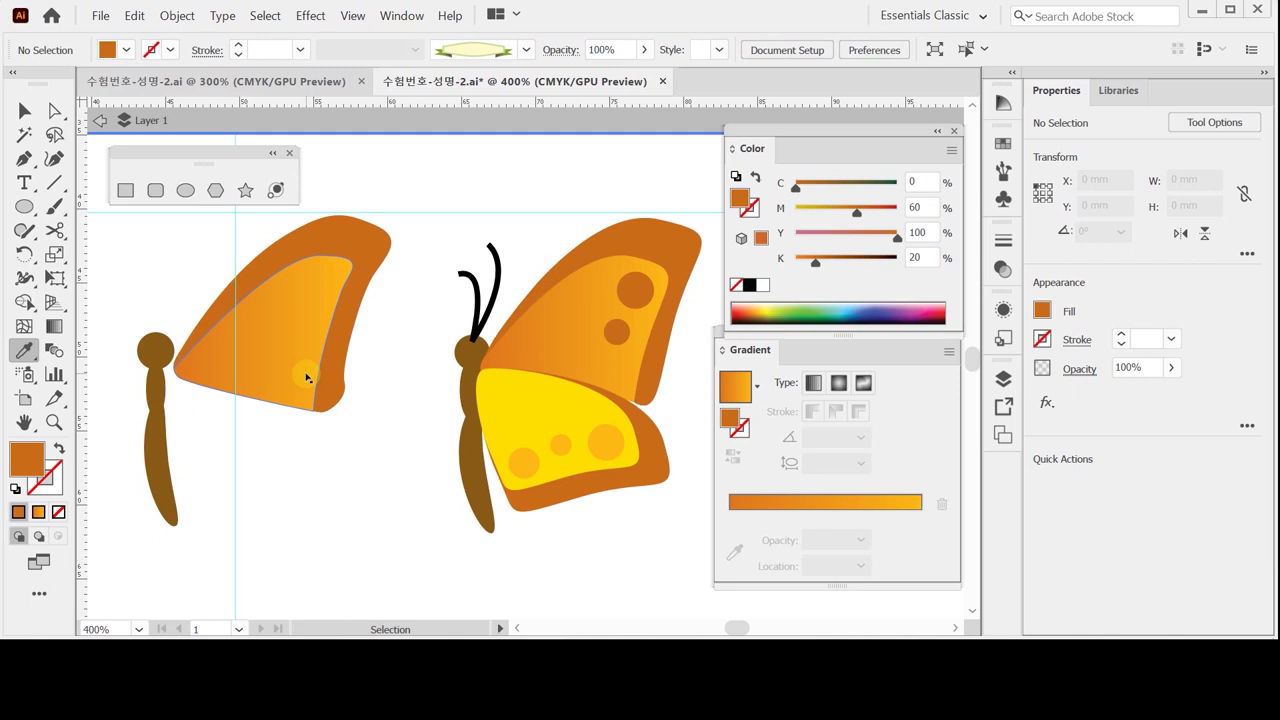
key("ctrl+v")
left_click_drag(458, 373, 229, 466)
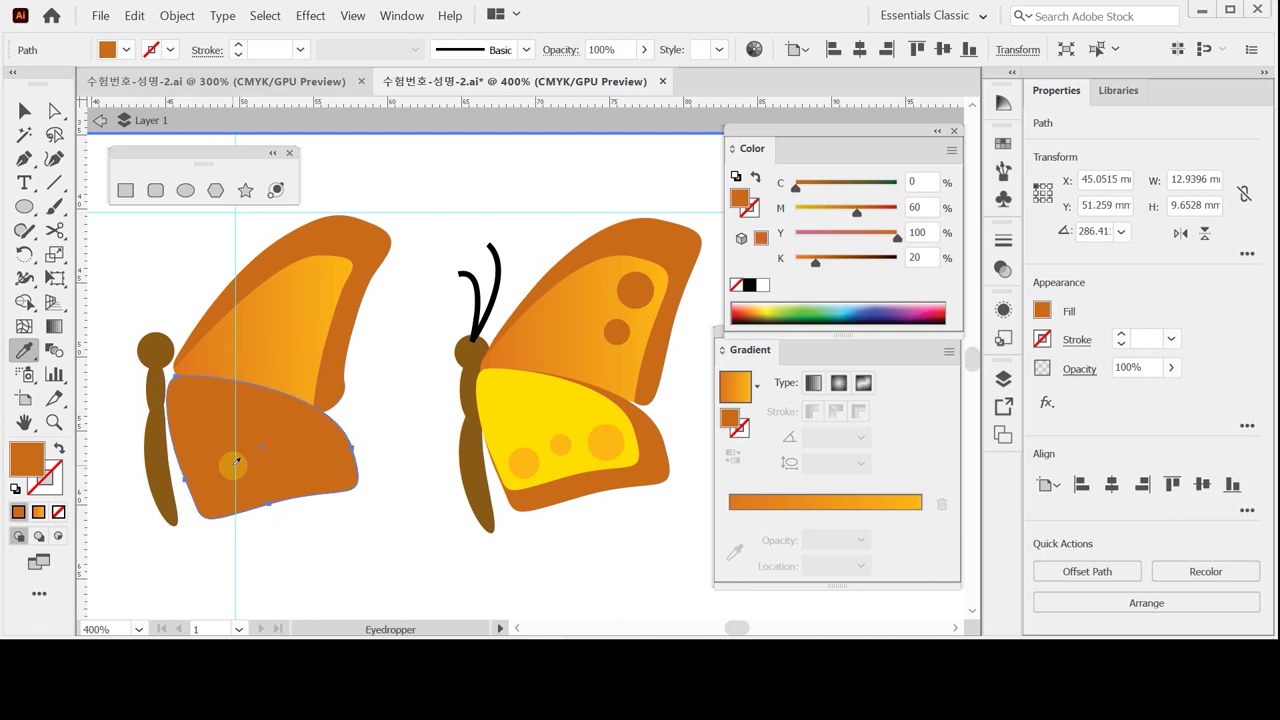
left_click(237, 462)
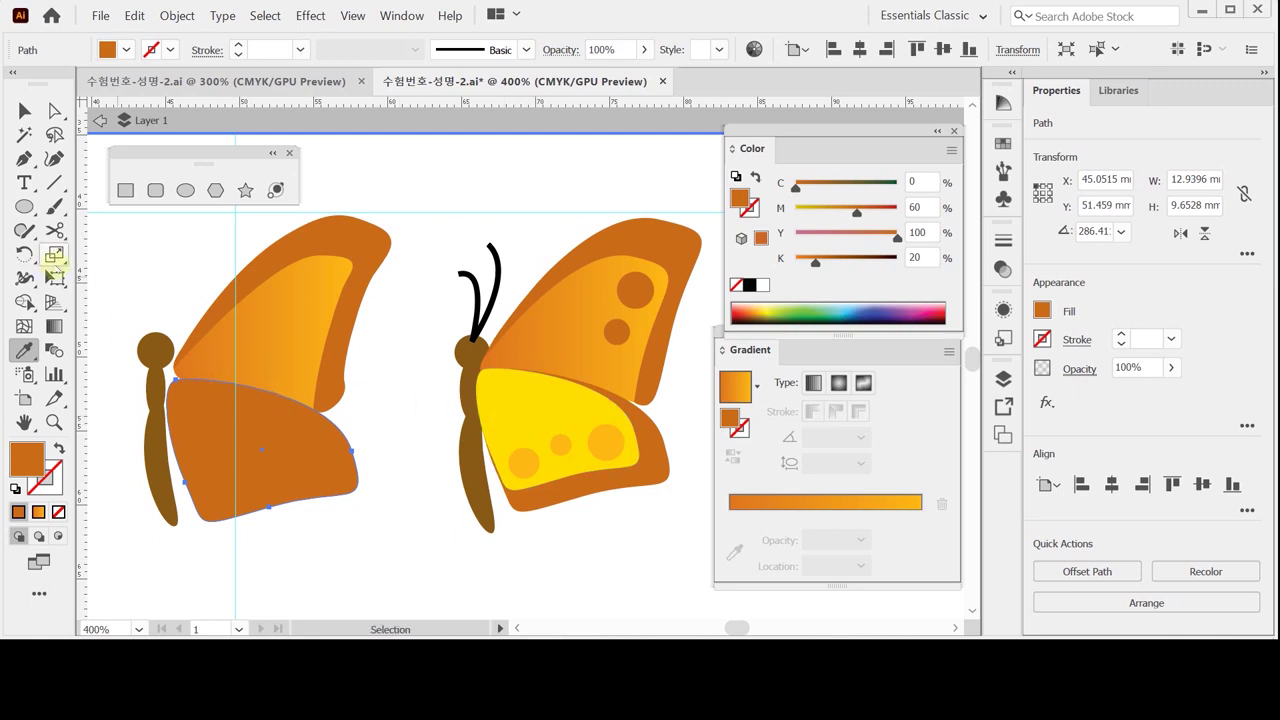
- Create an 85% uniformly scaled copy of the lower wing from its upper anchor near the body and fill it with the reference's yellow
left_click(55, 254)
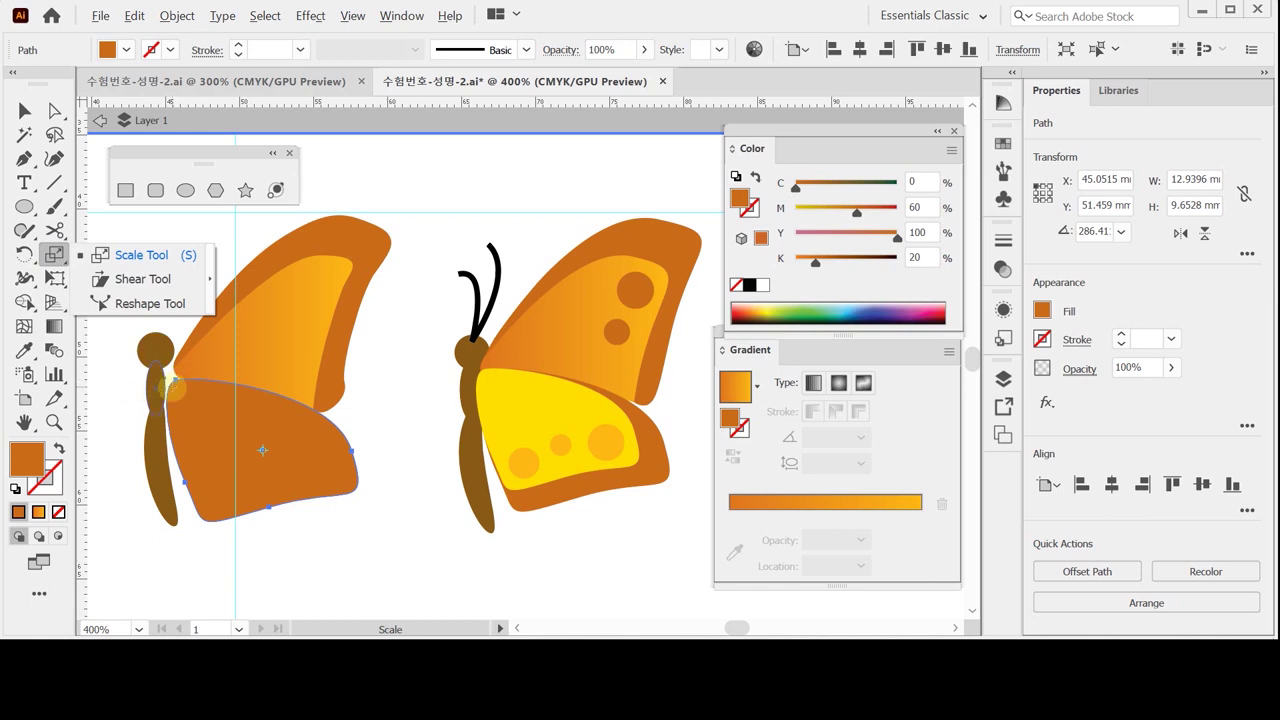
left_click(175, 380)
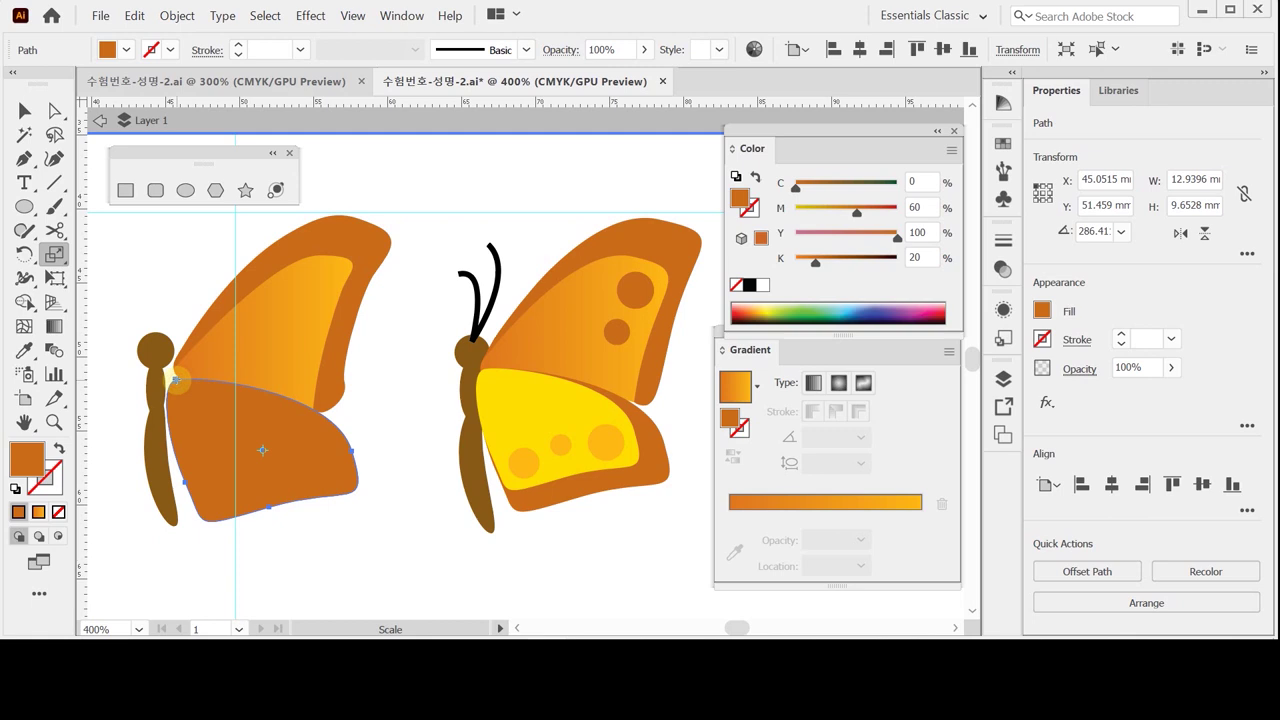
left_click(176, 381, "alt")
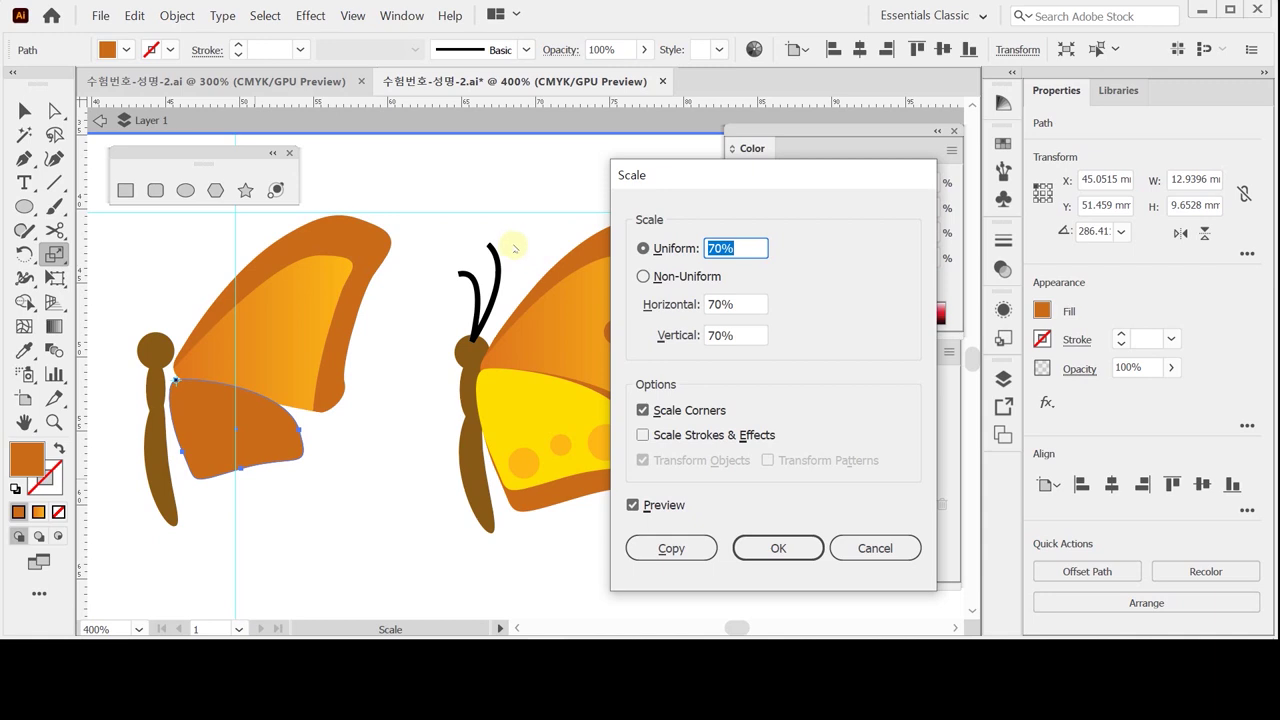
type("85")
left_click(694, 548)
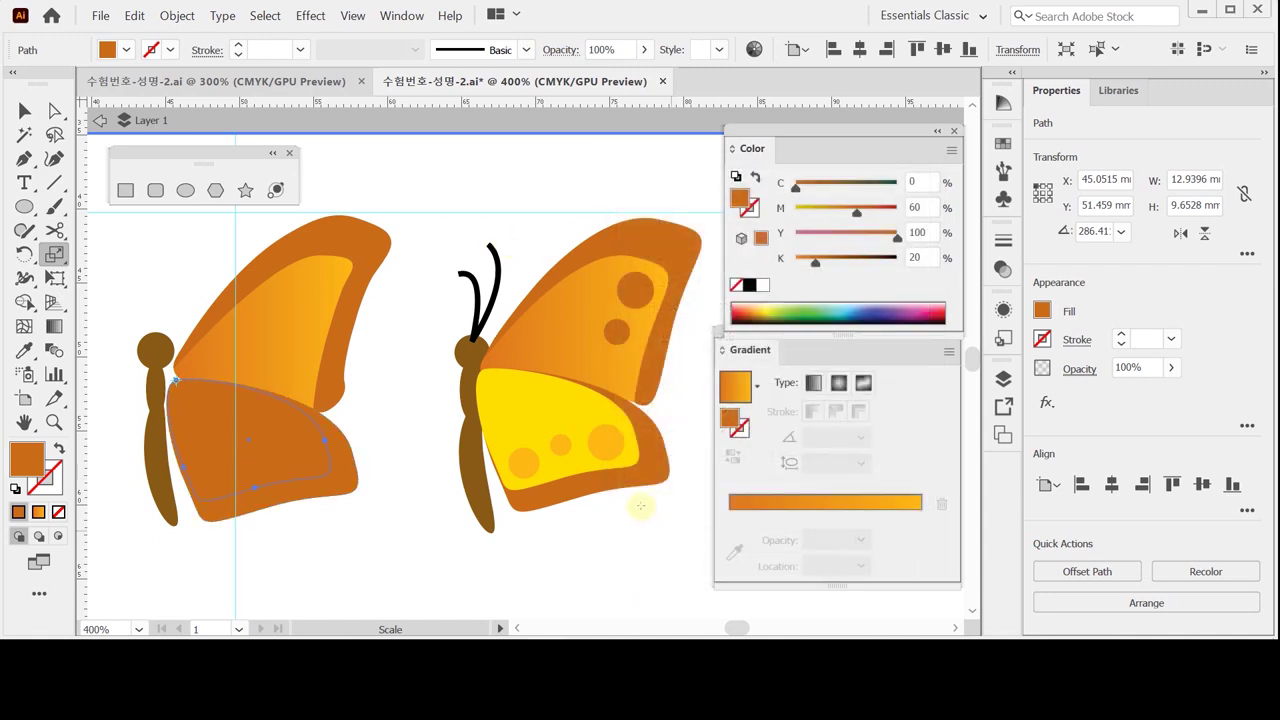
key("i")
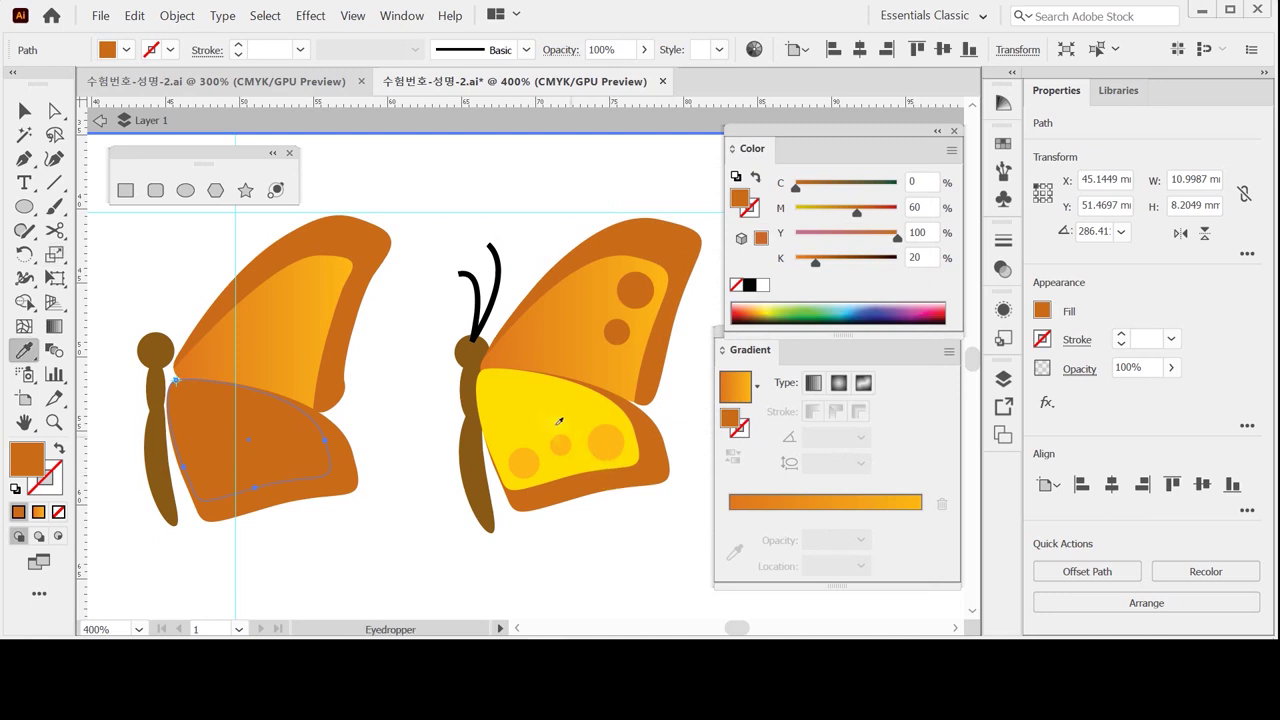
left_click(495, 415)
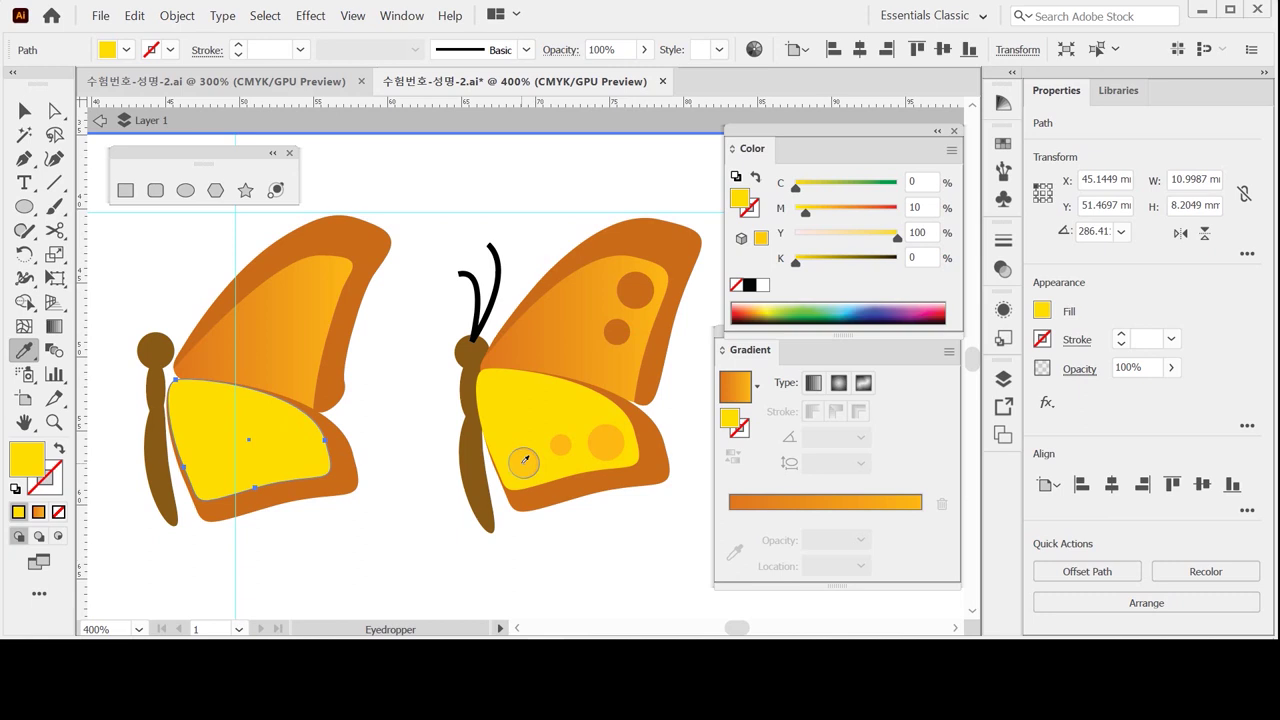
- Draw a circle about 2.4 mm across near the upper wing's tip, filled with the dark orange sampled from the reference spot
left_click(440, 205, "ctrl")
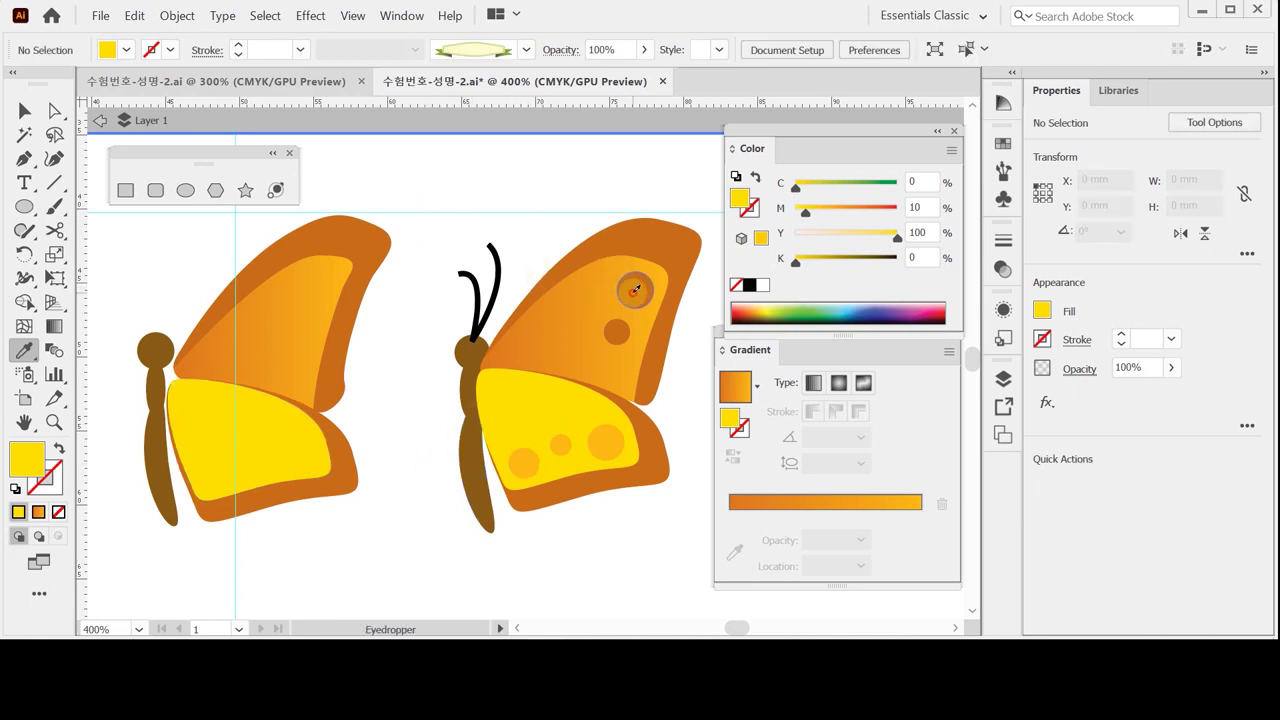
left_click(634, 290)
left_click(185, 190)
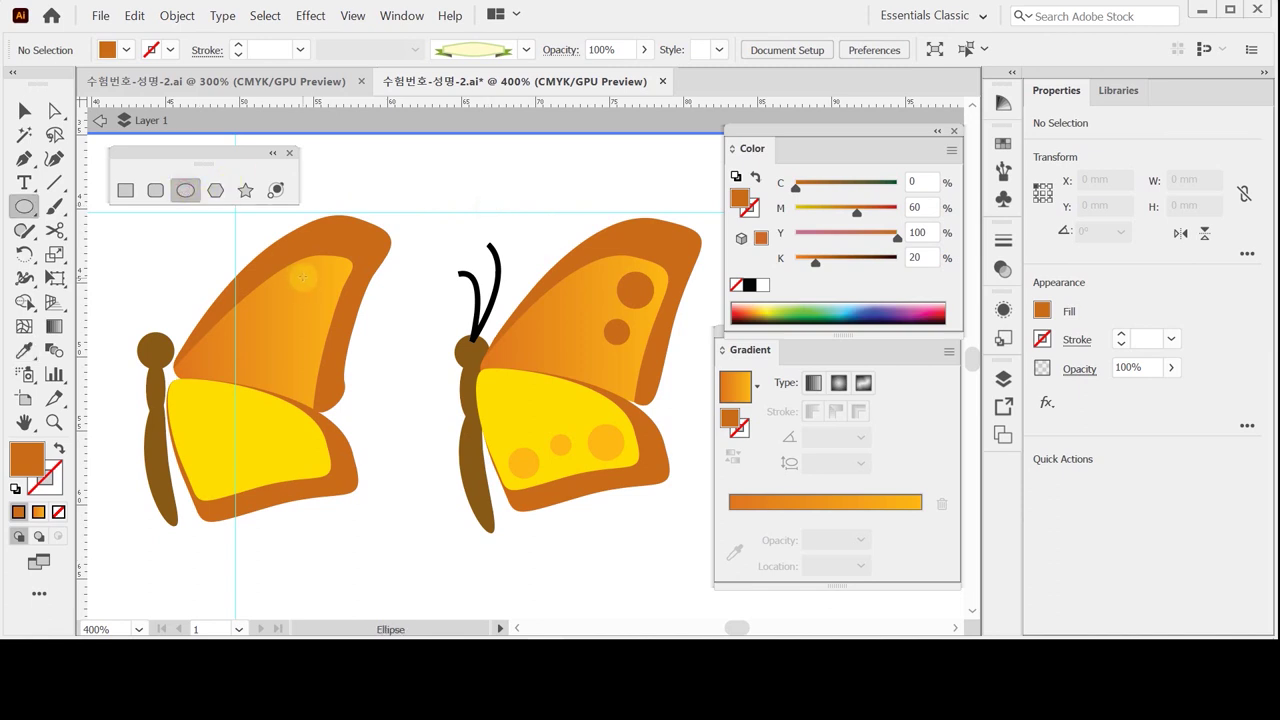
mouse_move(325, 291)
left_mouse_down()
mouse_move(345, 296)
mouse_move(313, 278)
left_mouse_up()
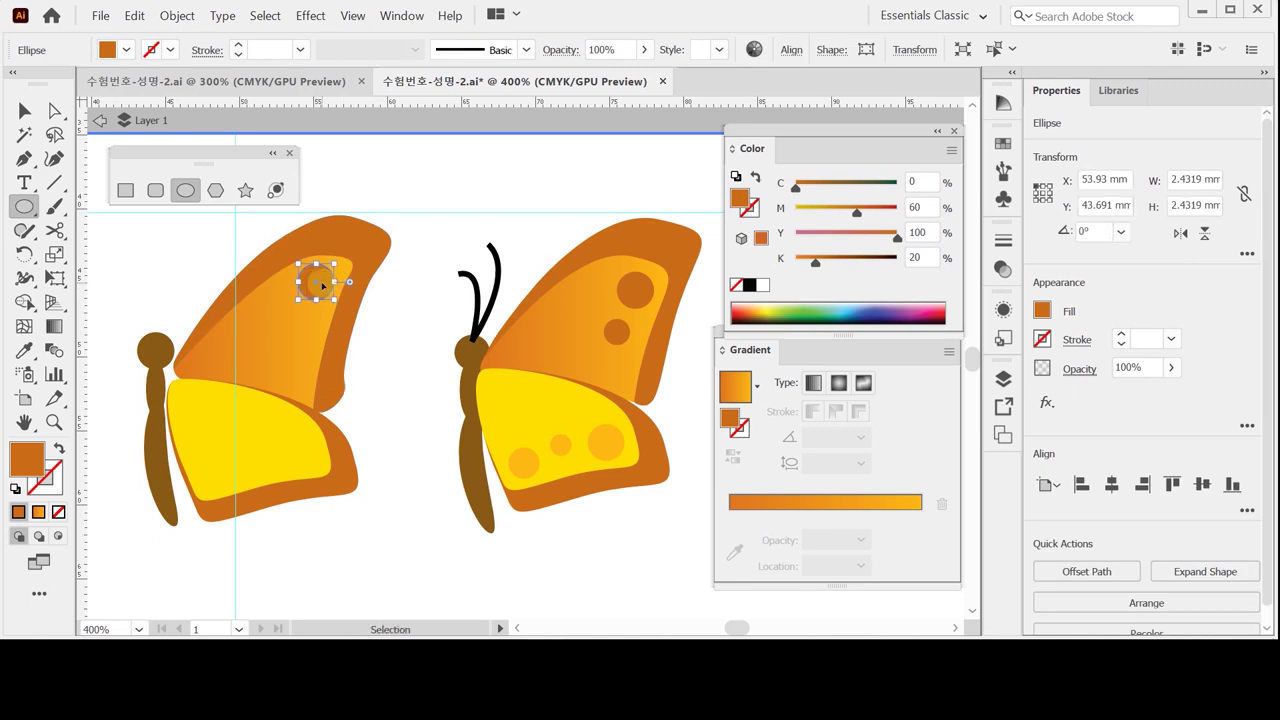
left_click(368, 337, "ctrl")
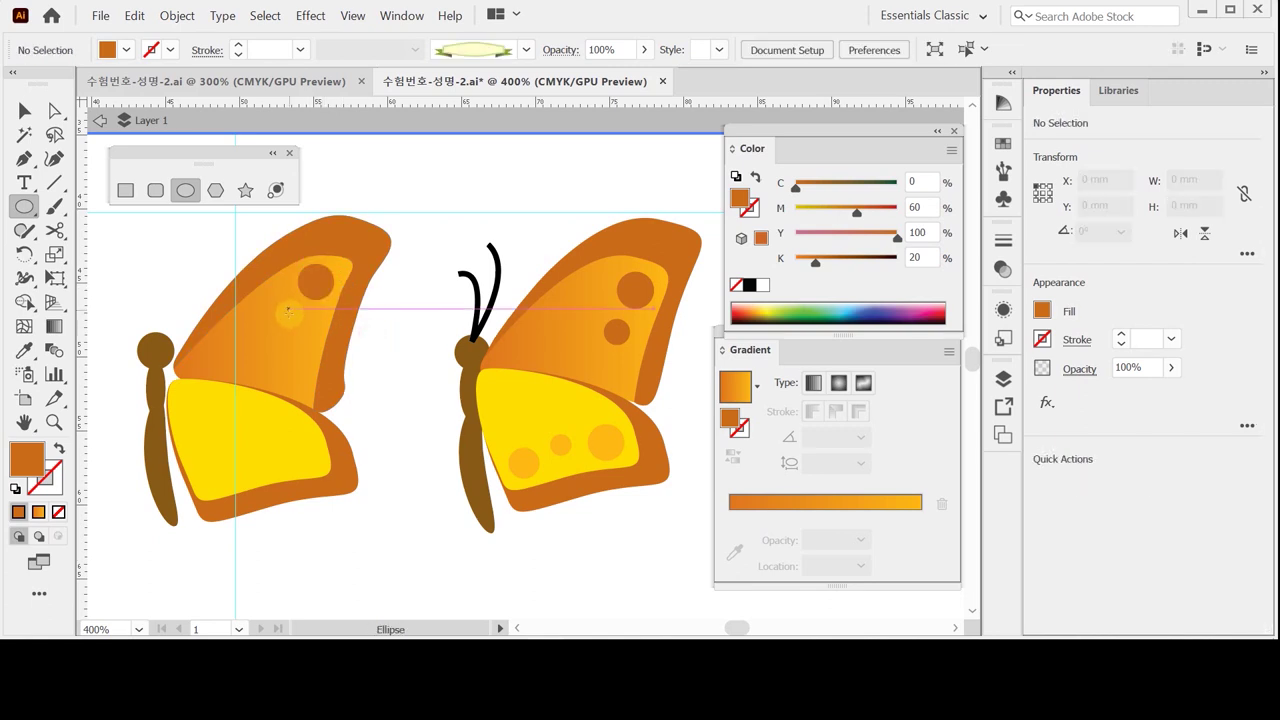
- Add a smaller dark orange circle about 1.8 mm across below the first one, shifted slightly toward the body
mouse_move(289, 315)
left_mouse_down()
mouse_move(316, 340)
mouse_move(304, 334)
left_mouse_up()
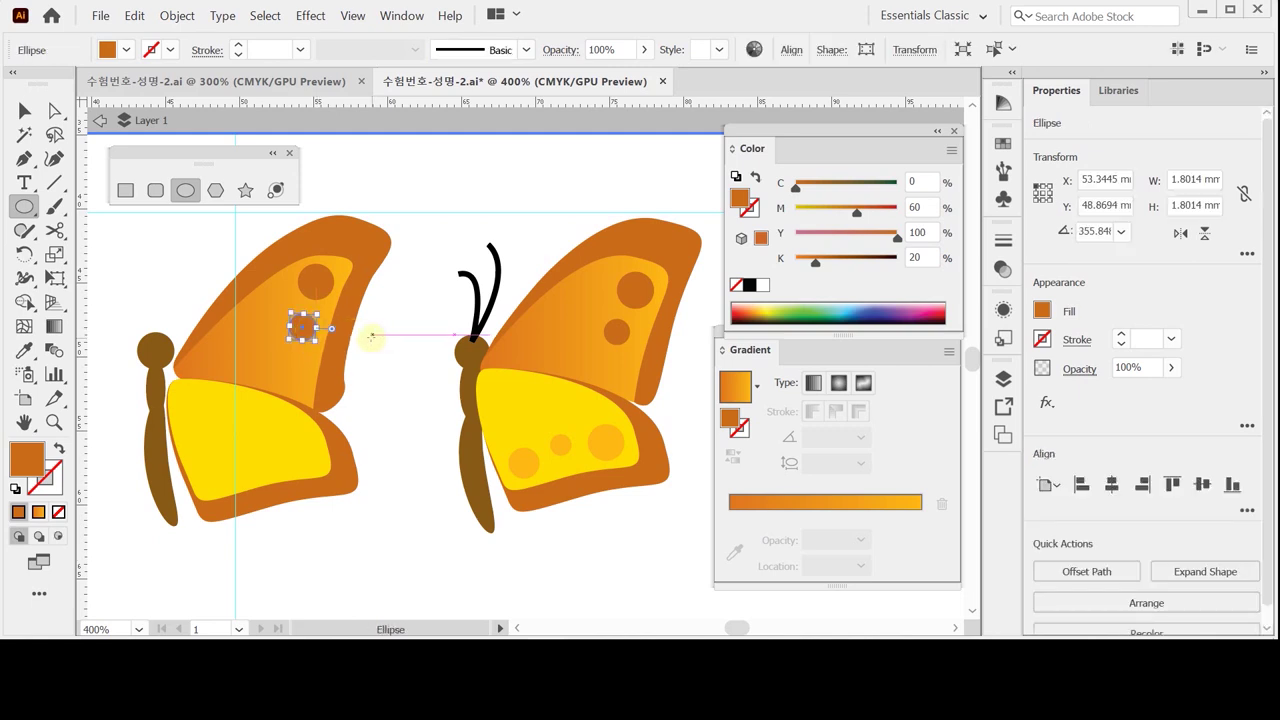
key("Left")
key("Left")
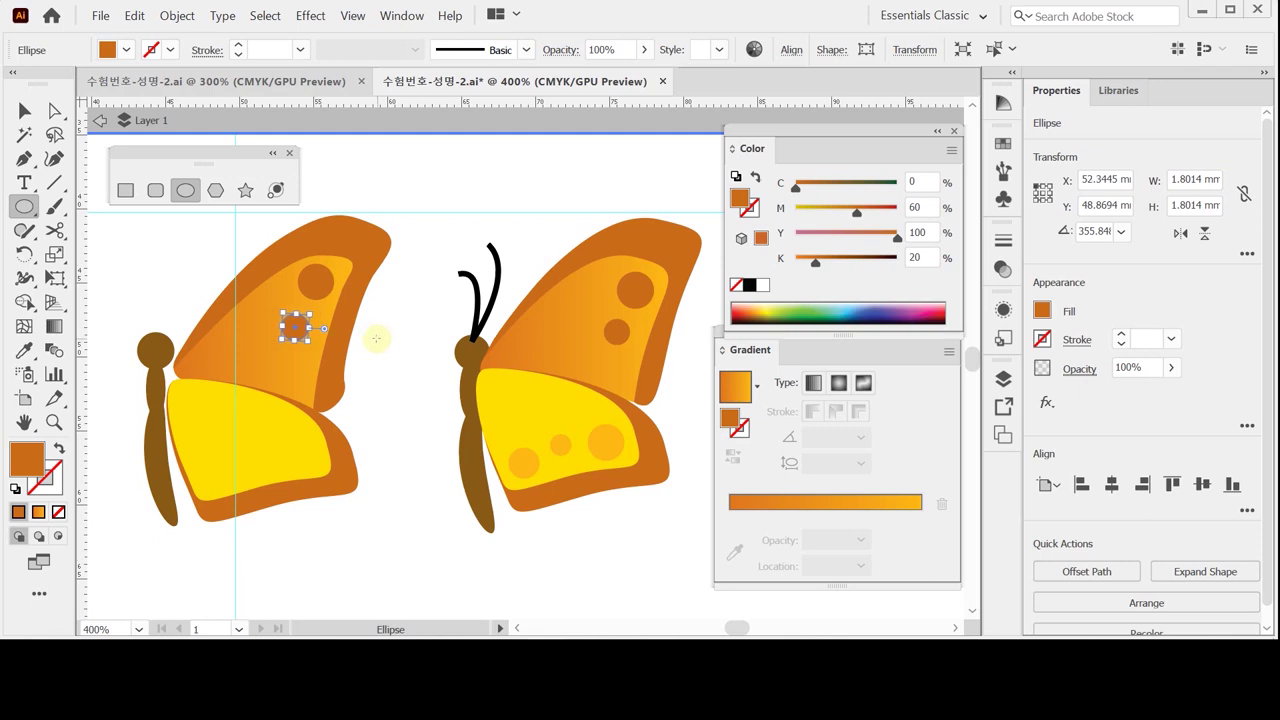
key("ctrl+shift+a")
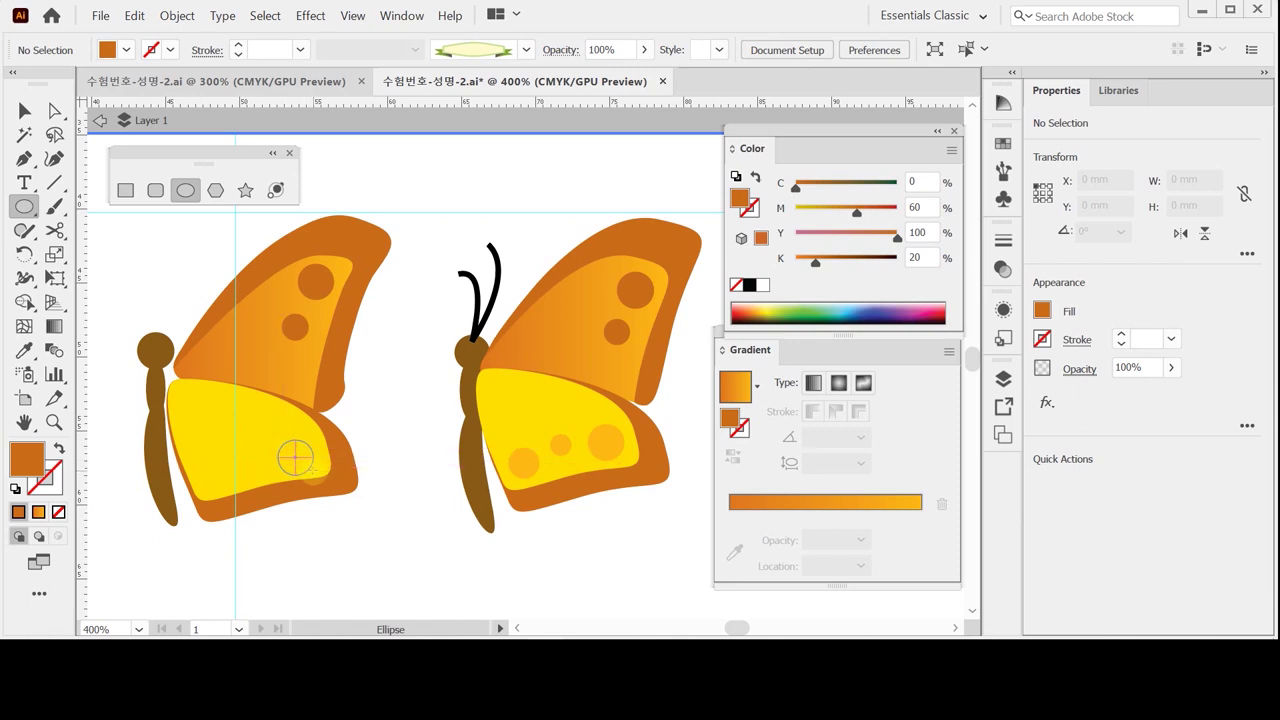
- Add a circle about 2.4 mm across at the yellow lower wing's outer end, filled with light orange sampled from the reference spot
left_click_drag(295, 457, 296, 458)
key("i")
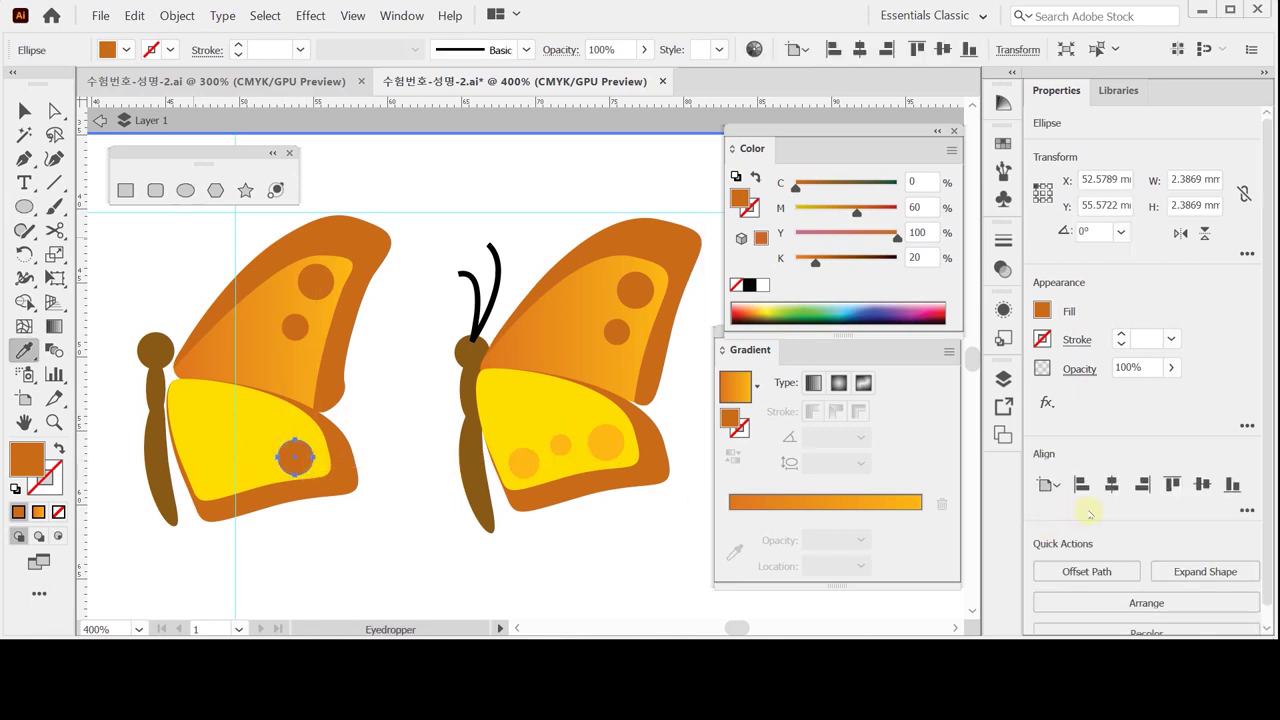
left_click(605, 437)
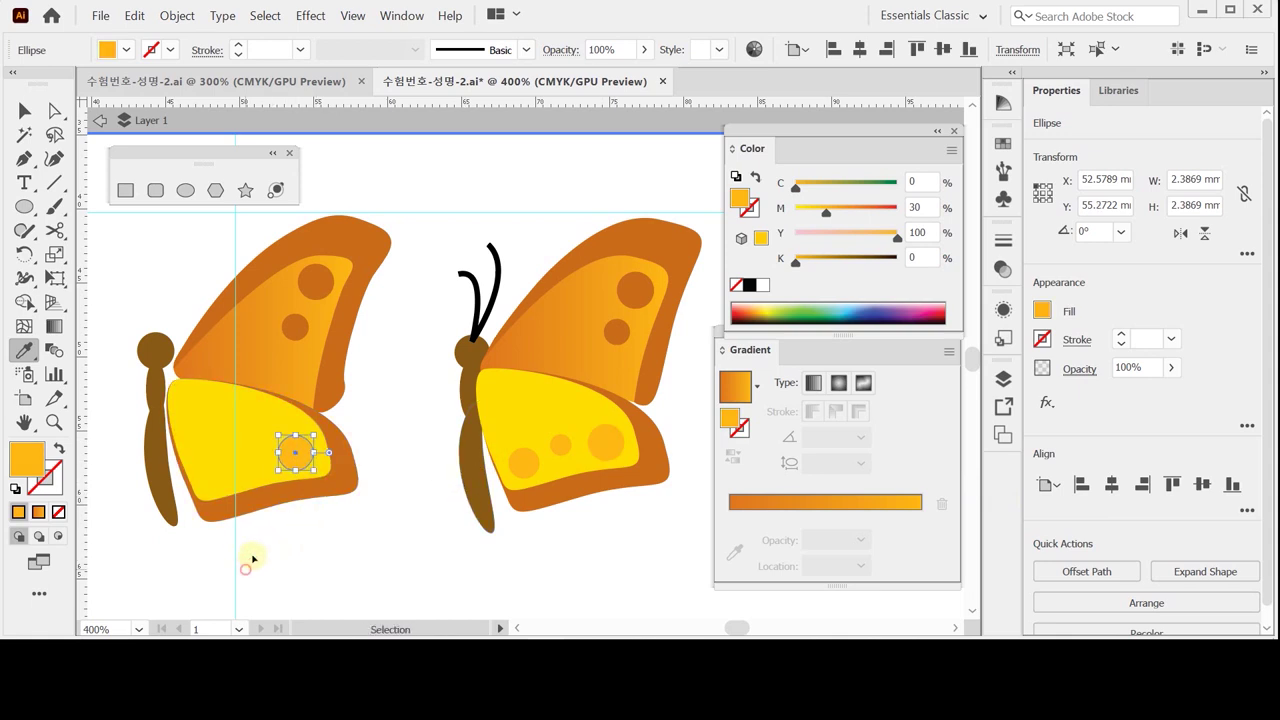
key("ctrl+shift+a")
- Duplicate the light orange spot twice across the yellow panel toward the body, making the middle copy about 1.6 mm wide
key("ctrl")
left_click_drag(296, 458, 247, 477)
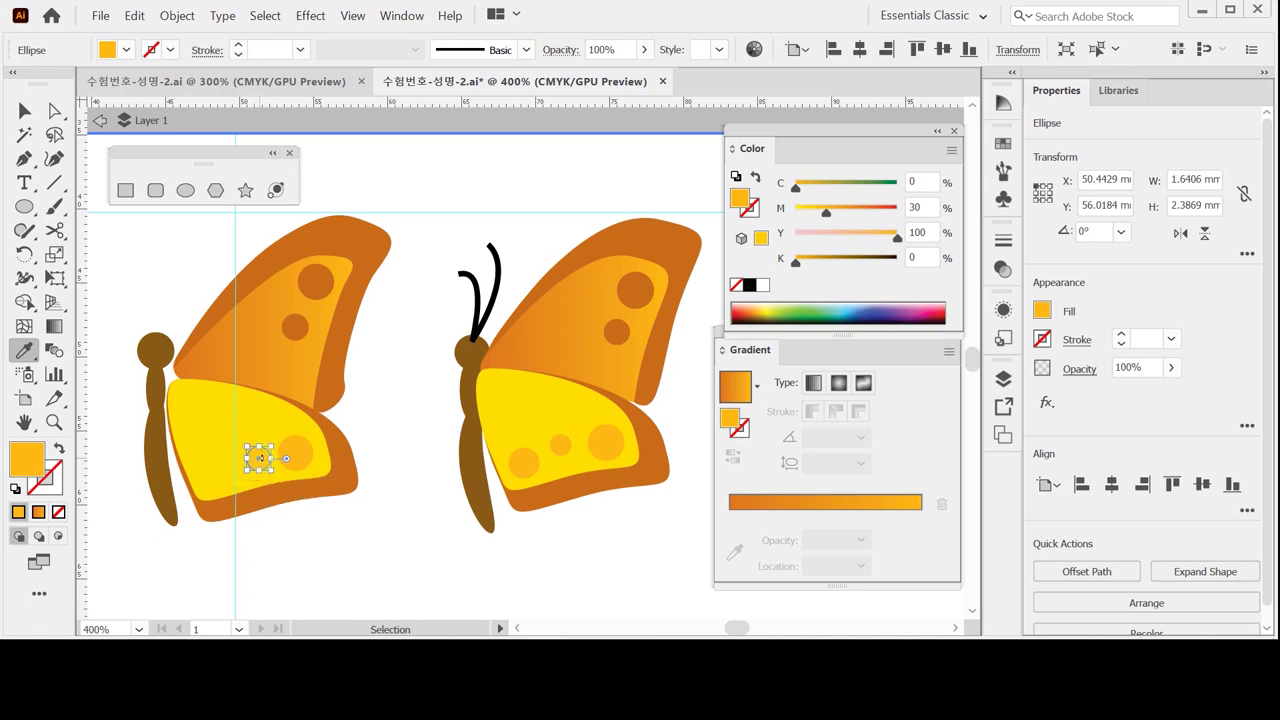
left_click_drag(295, 456, 217, 475)
- Shrink the light orange spot nearest the body slightly and scale the middle spot to about 1.5 mm across
left_click(285, 483, "ctrl")
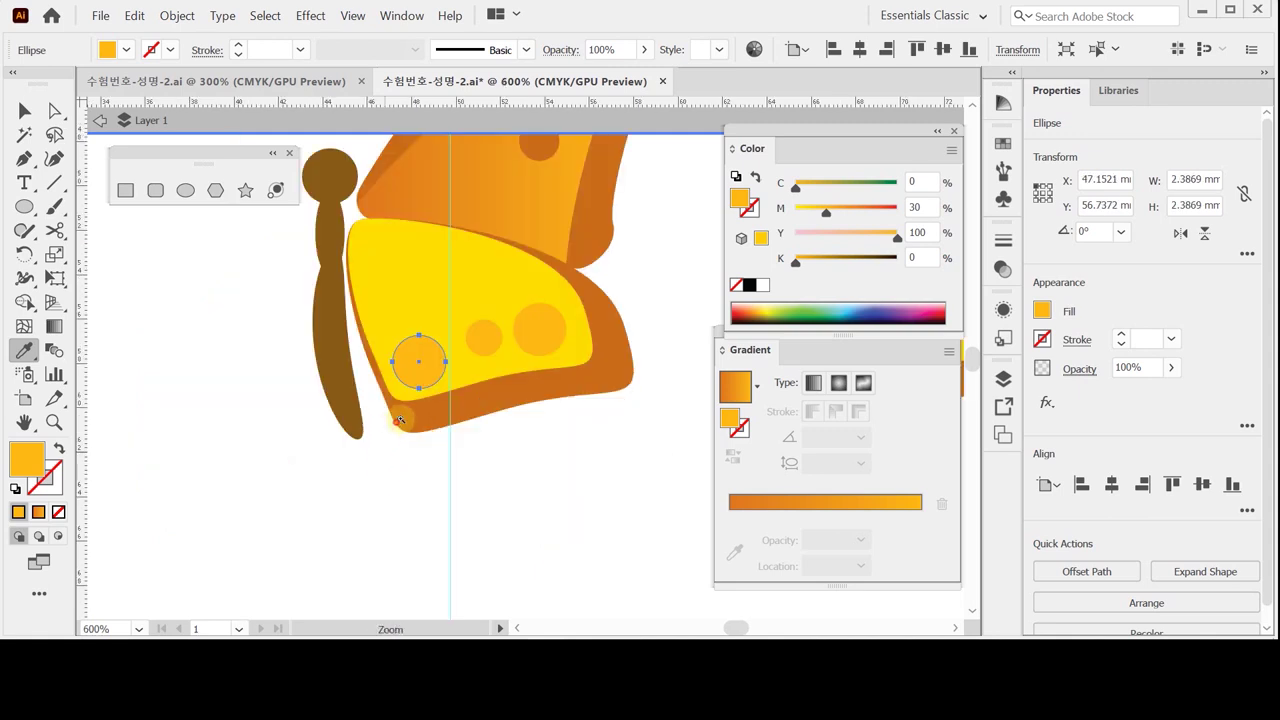
scroll(398, 421, "right", 3)
left_click(213, 464, "ctrl")
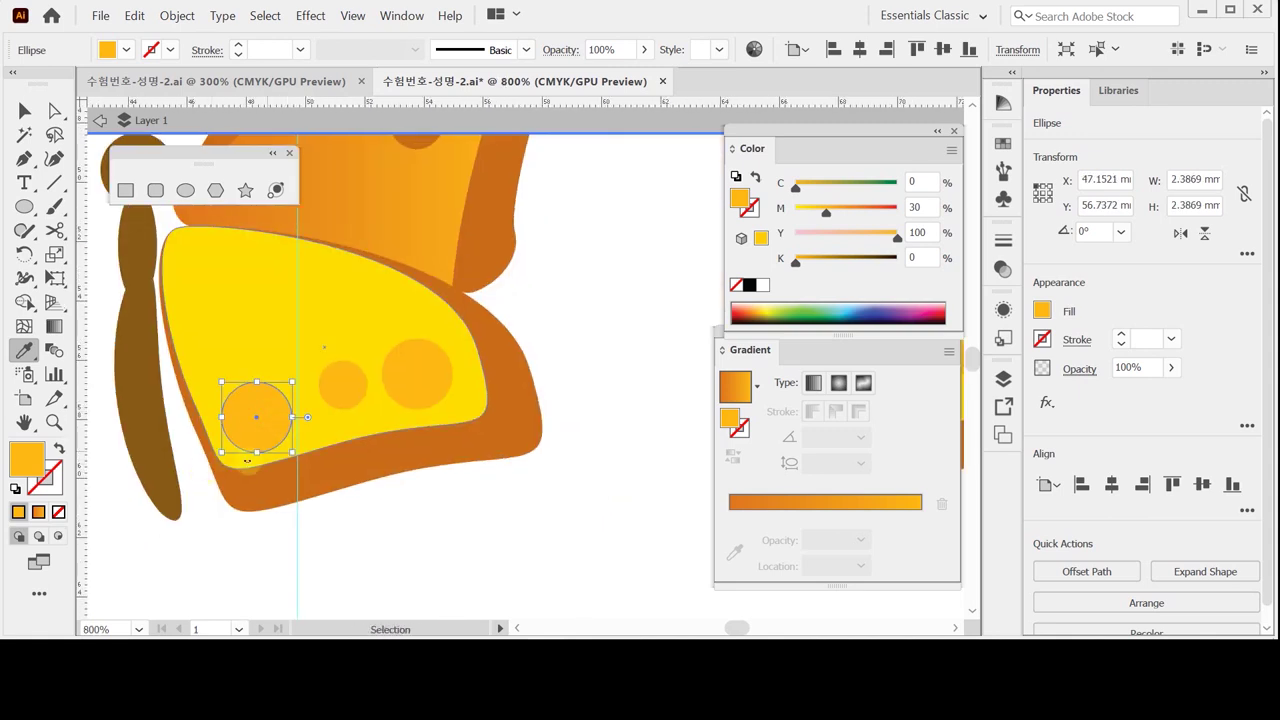
left_click_drag(222, 452, 230, 442)
left_click(333, 400)
left_click_drag(320, 407, 330, 390)
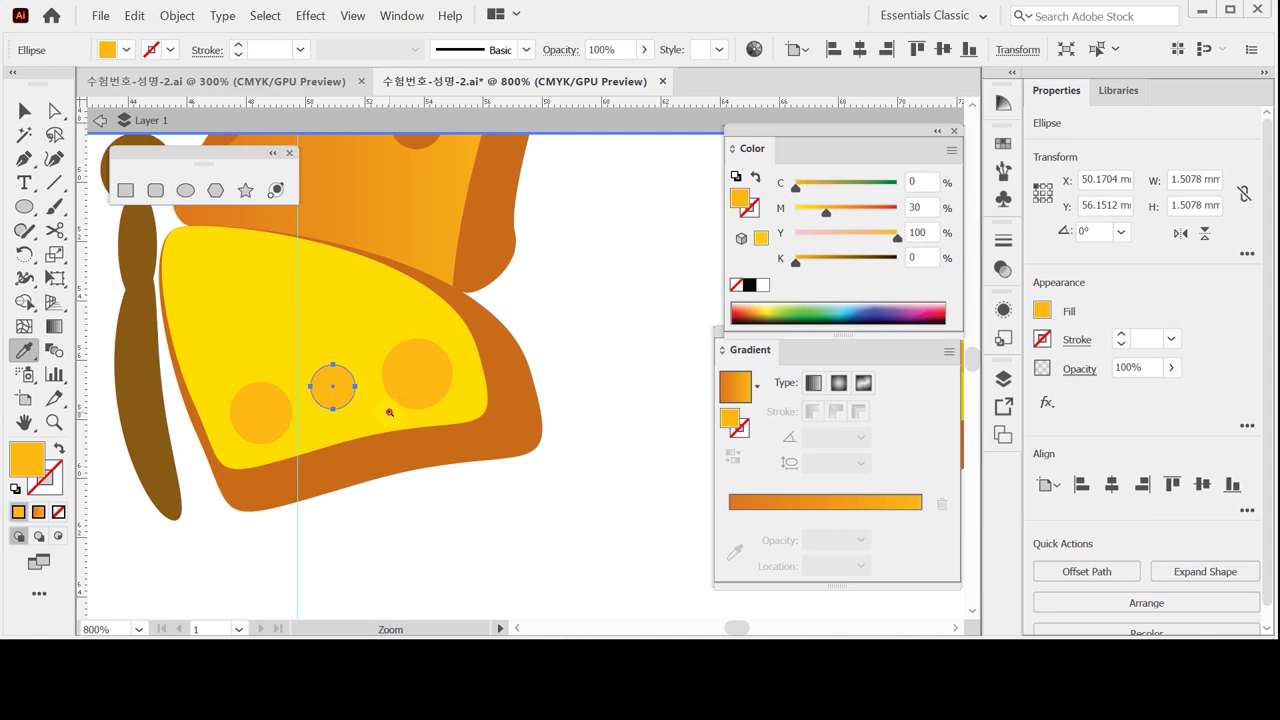
- Move the upper and lower wings of the redrawn butterfly closer to its brown body
left_click(389, 412)
left_click(466, 429)
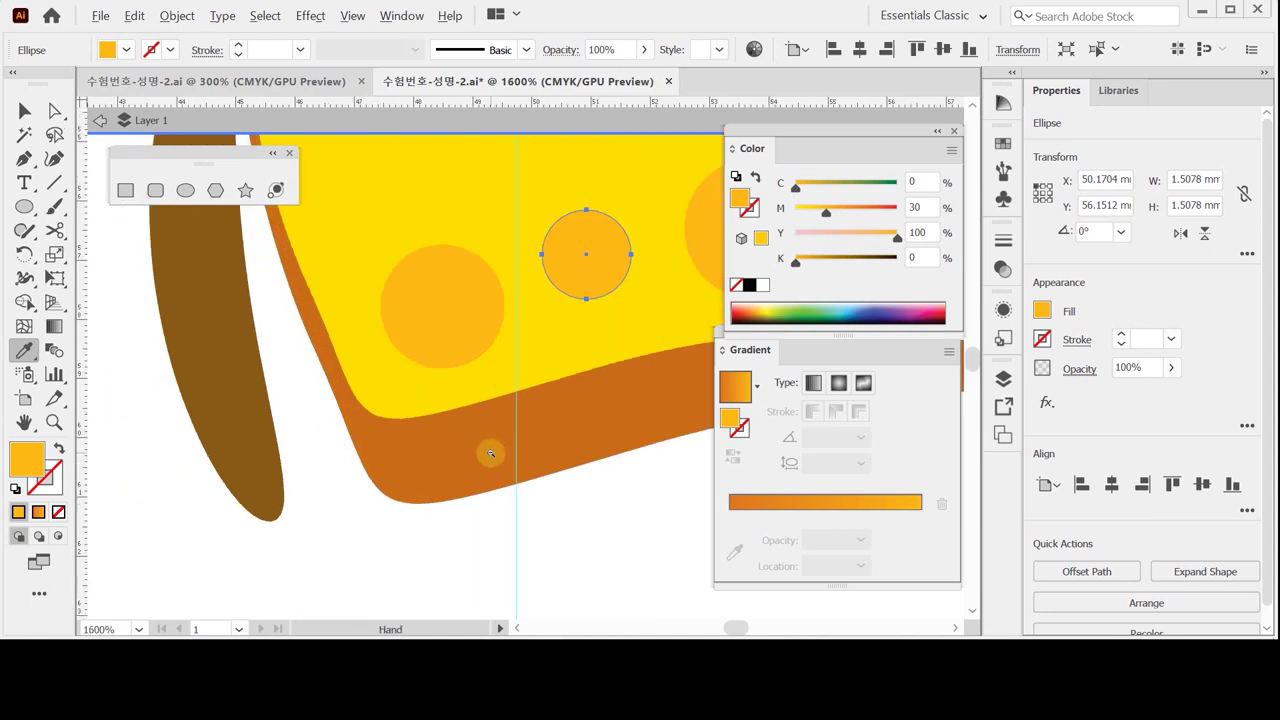
scroll(491, 453, "down", 5)
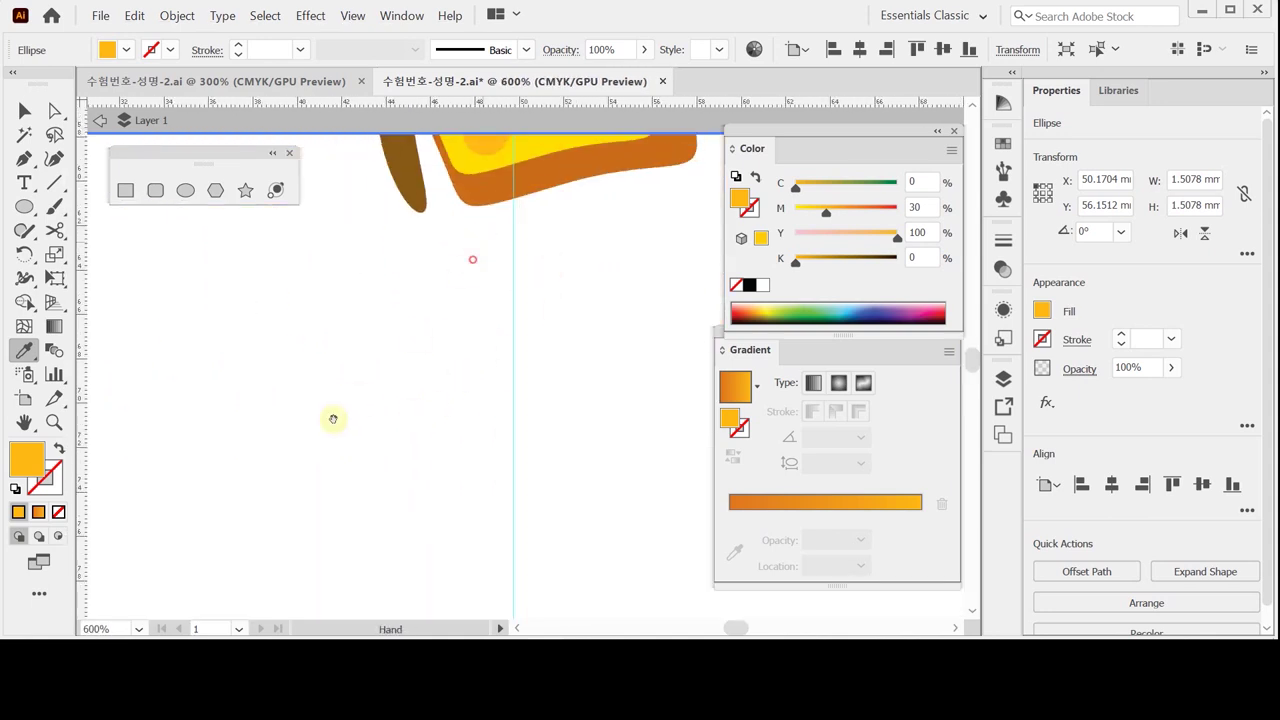
scroll(359, 398, "up", 5)
scroll(457, 352, "right", 3)
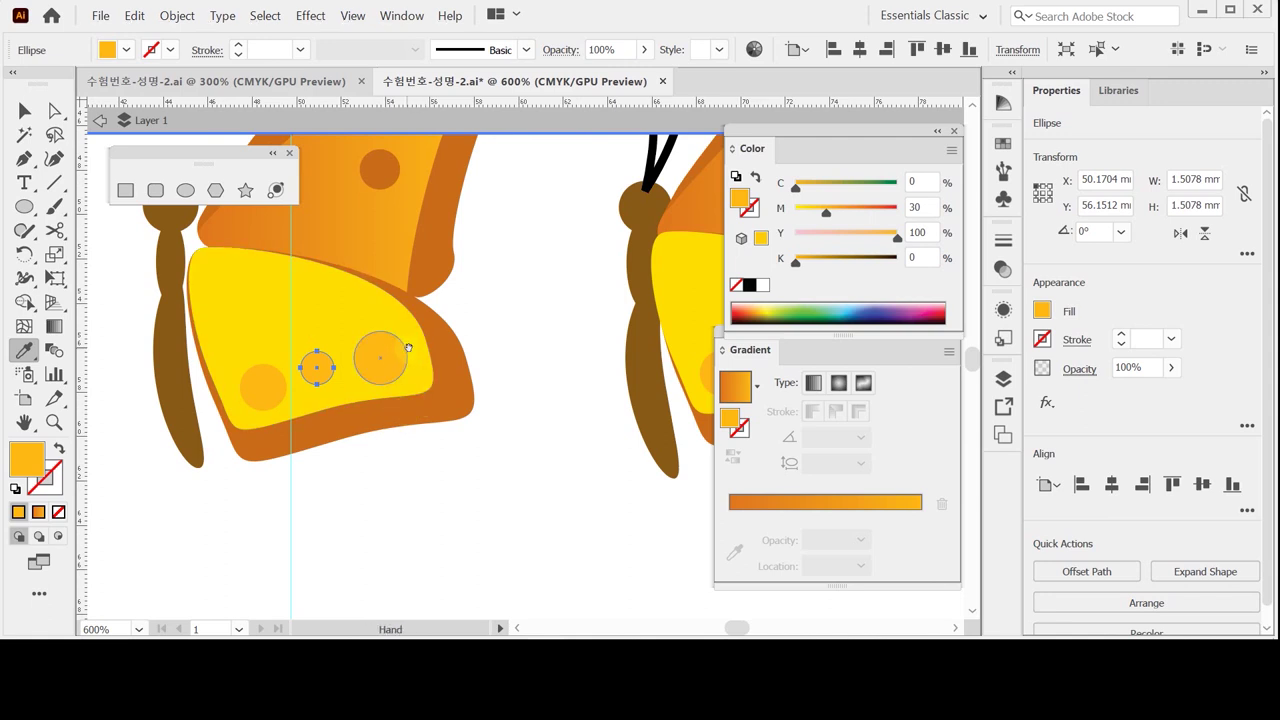
scroll(430, 355, "down", 3)
left_click_drag(344, 390, 283, 404)
left_click(26, 110)
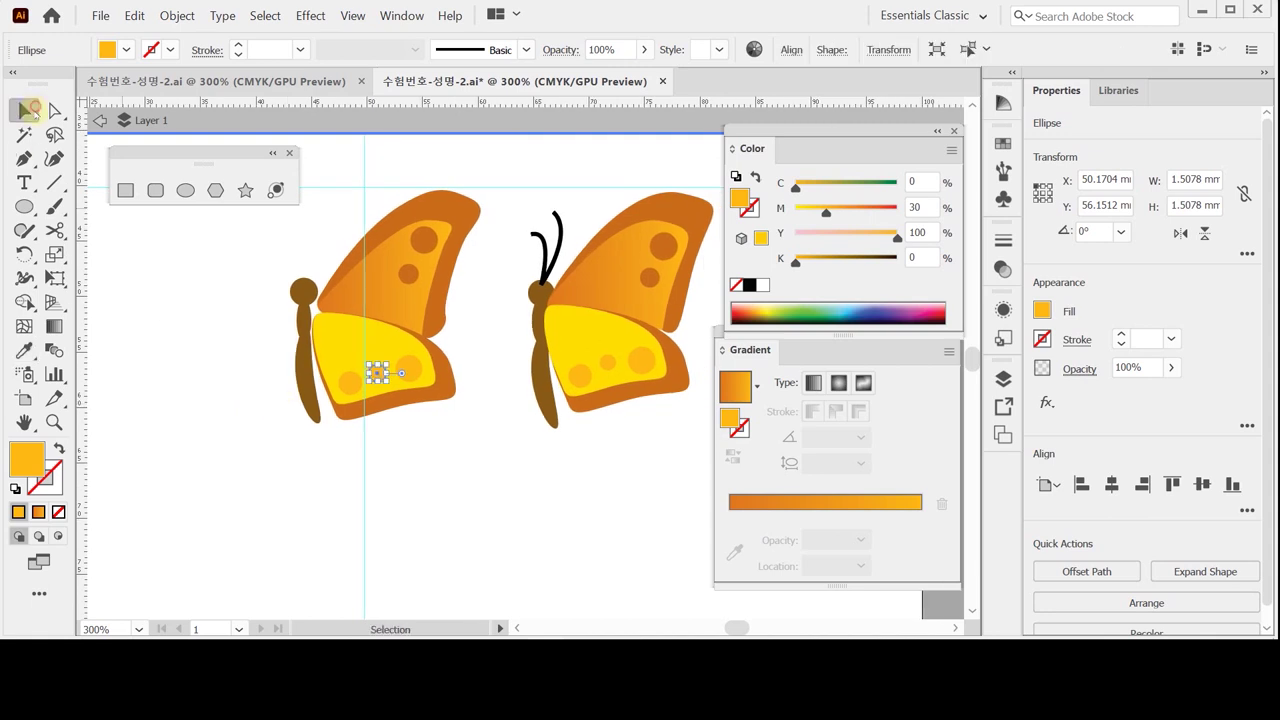
left_click_drag(334, 214, 393, 316)
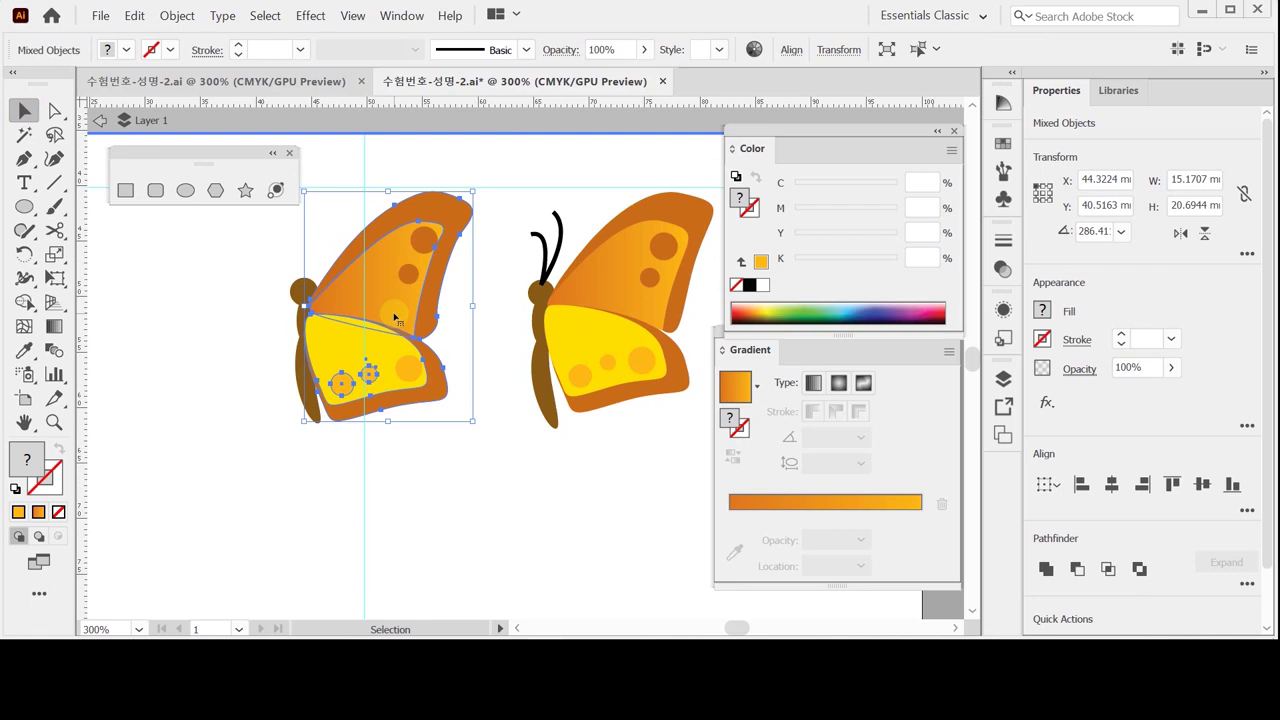
left_click(435, 464)
- Adjust the brown abdomen so its tip reaches slightly lower, and shift the upper wing with its two spots slightly down
left_click(313, 413)
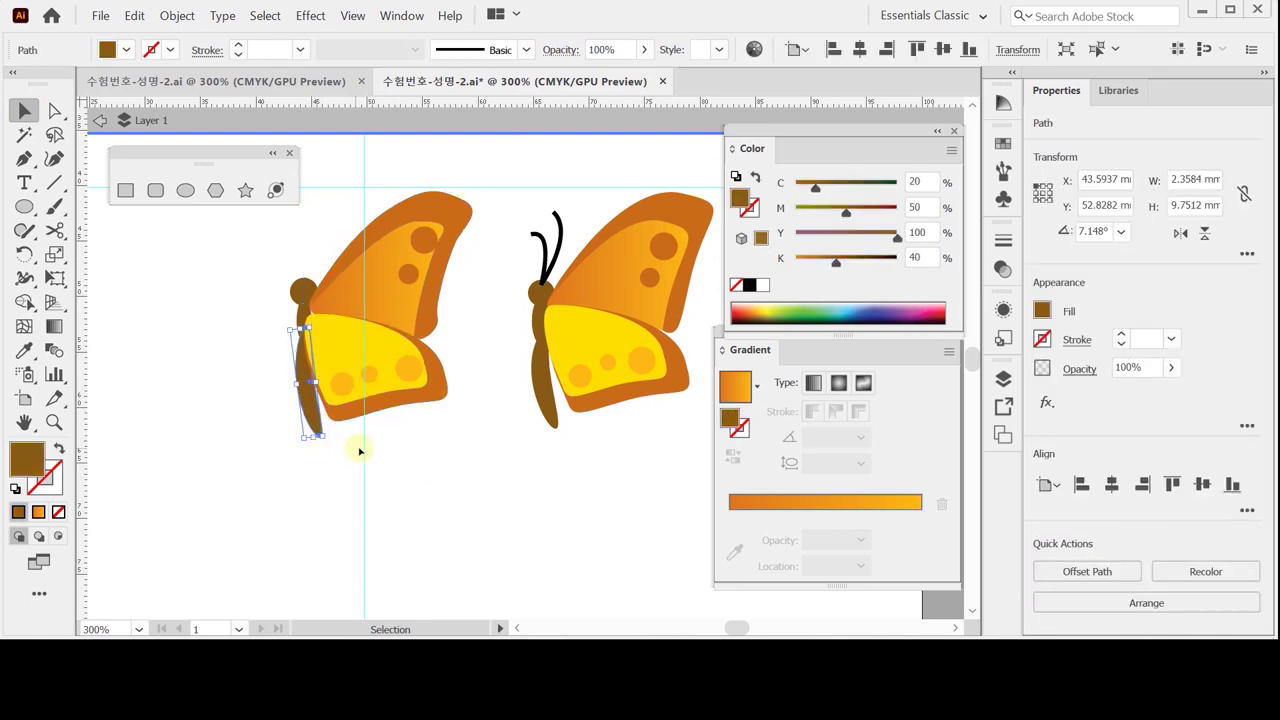
left_click(360, 452)
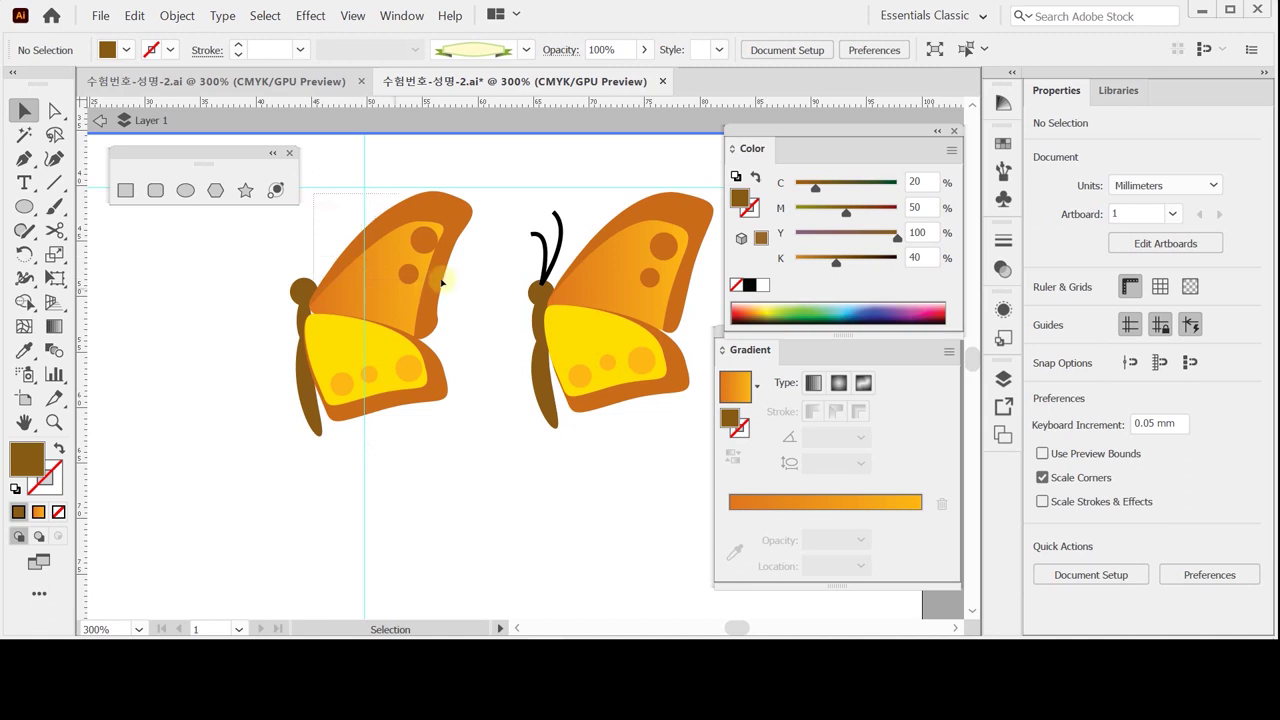
left_click(427, 245)
left_click_drag(415, 254, 415, 257)
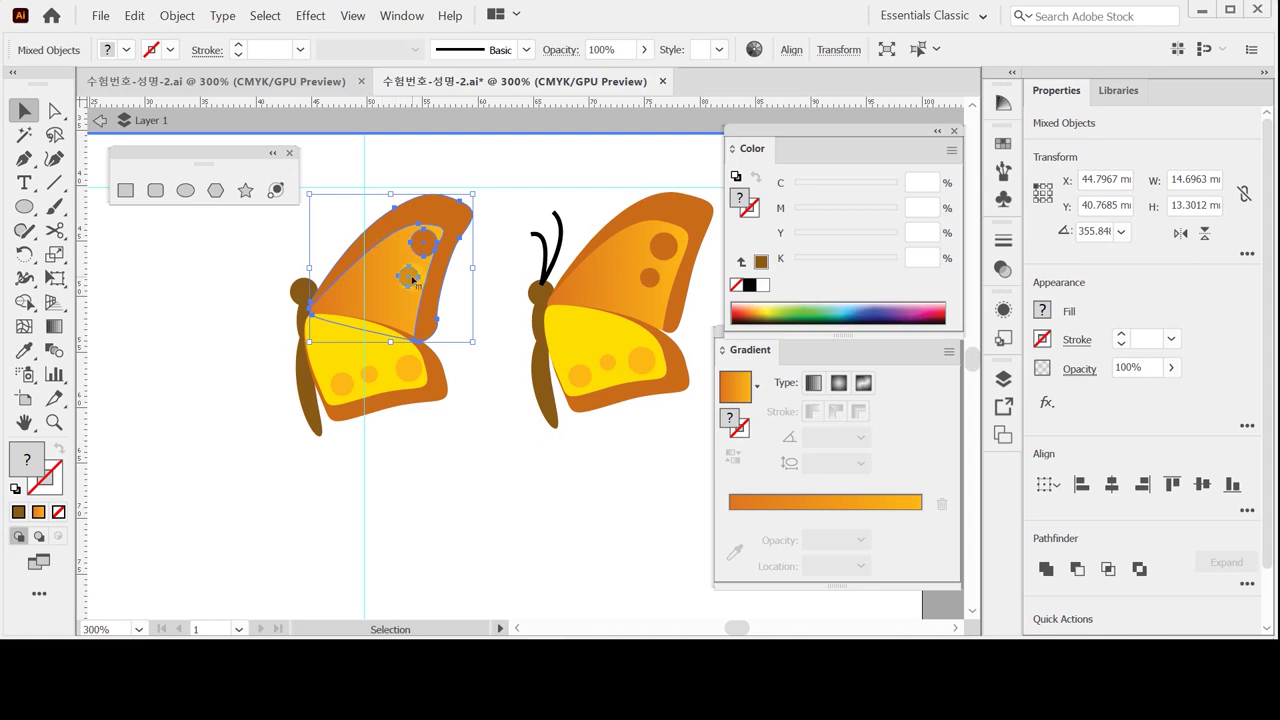
left_click(228, 323)
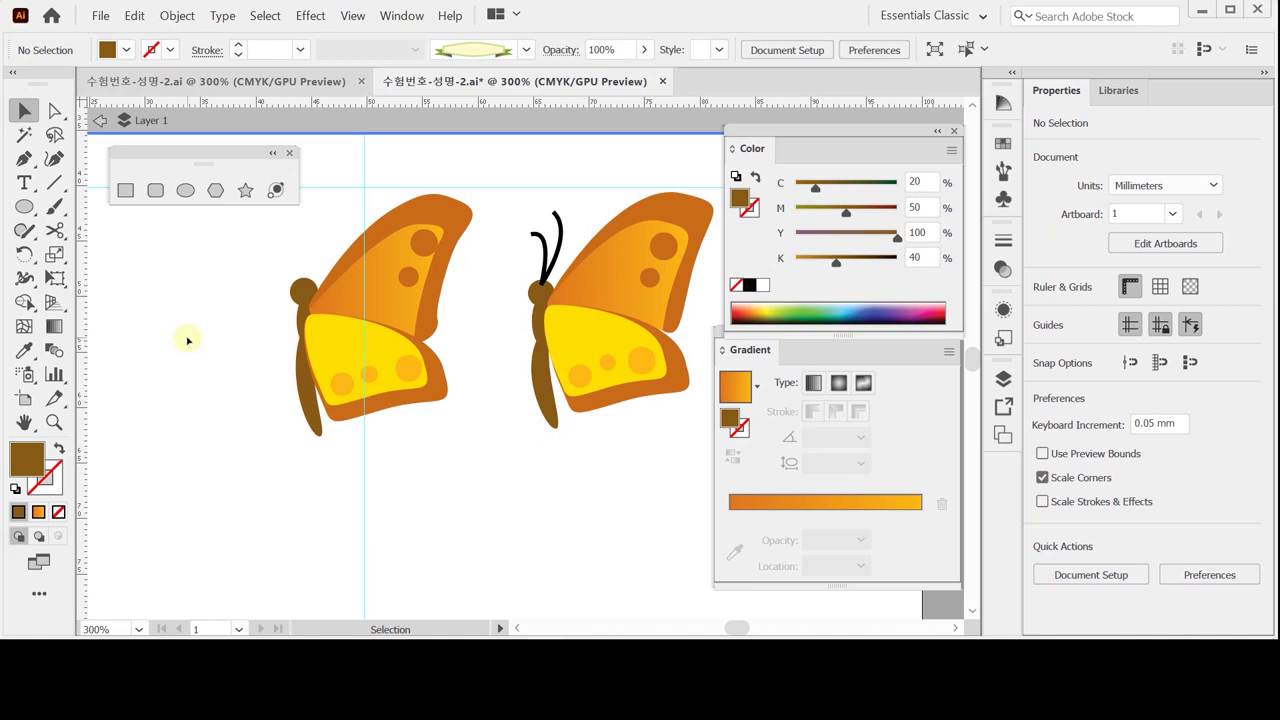
- Draw a curved antenna with the Pen tool down into the redrawn butterfly's head, with no fill and a 1 pt black stroke
key("z")
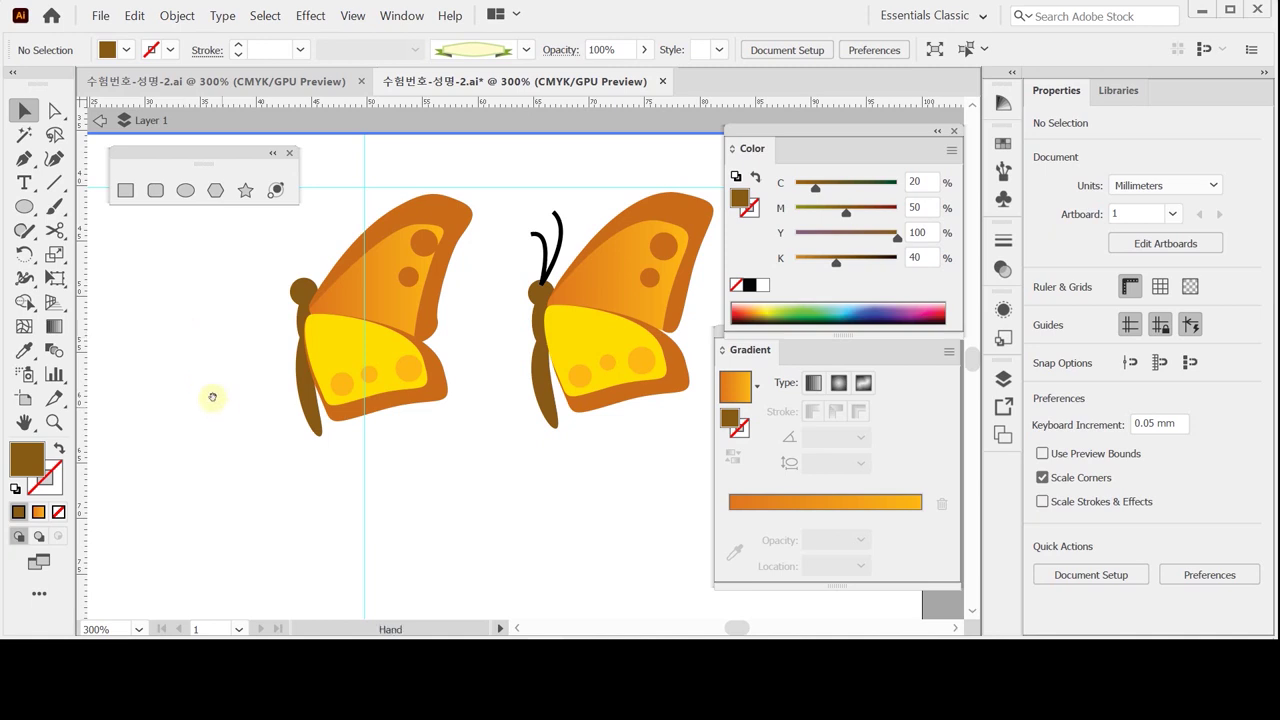
left_click(229, 410)
left_click_drag(506, 299, 186, 387)
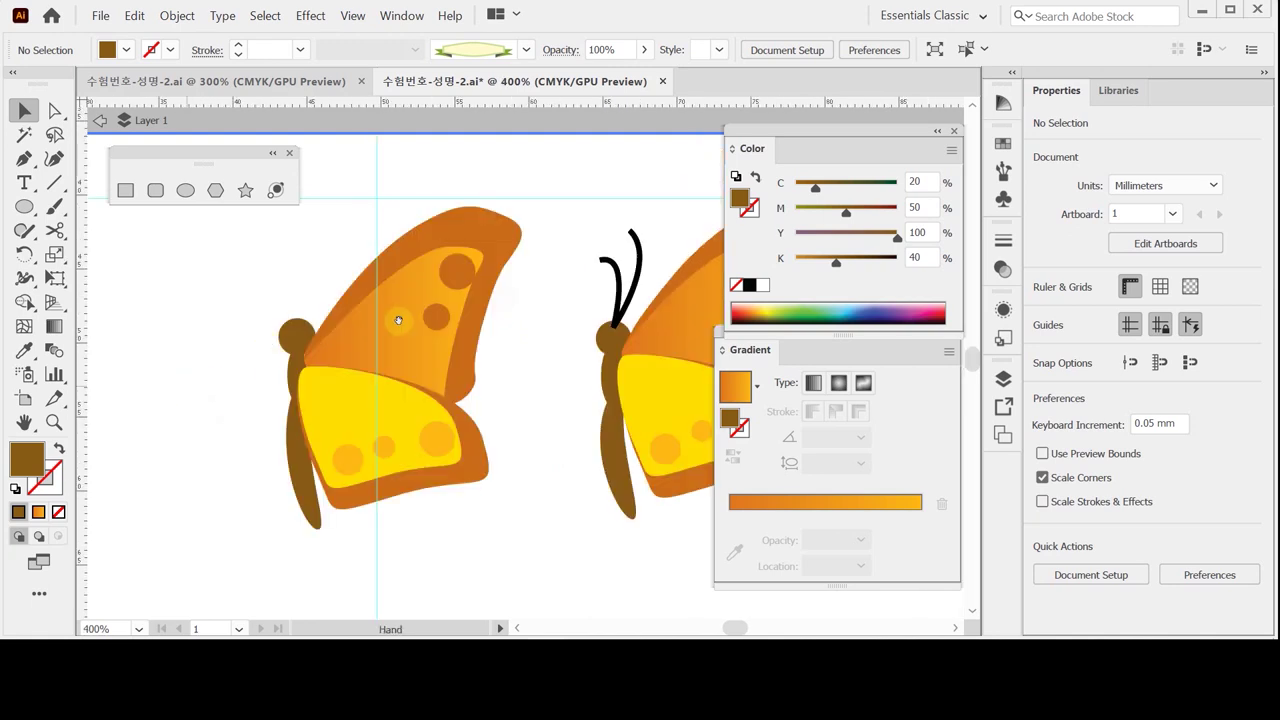
key("a")
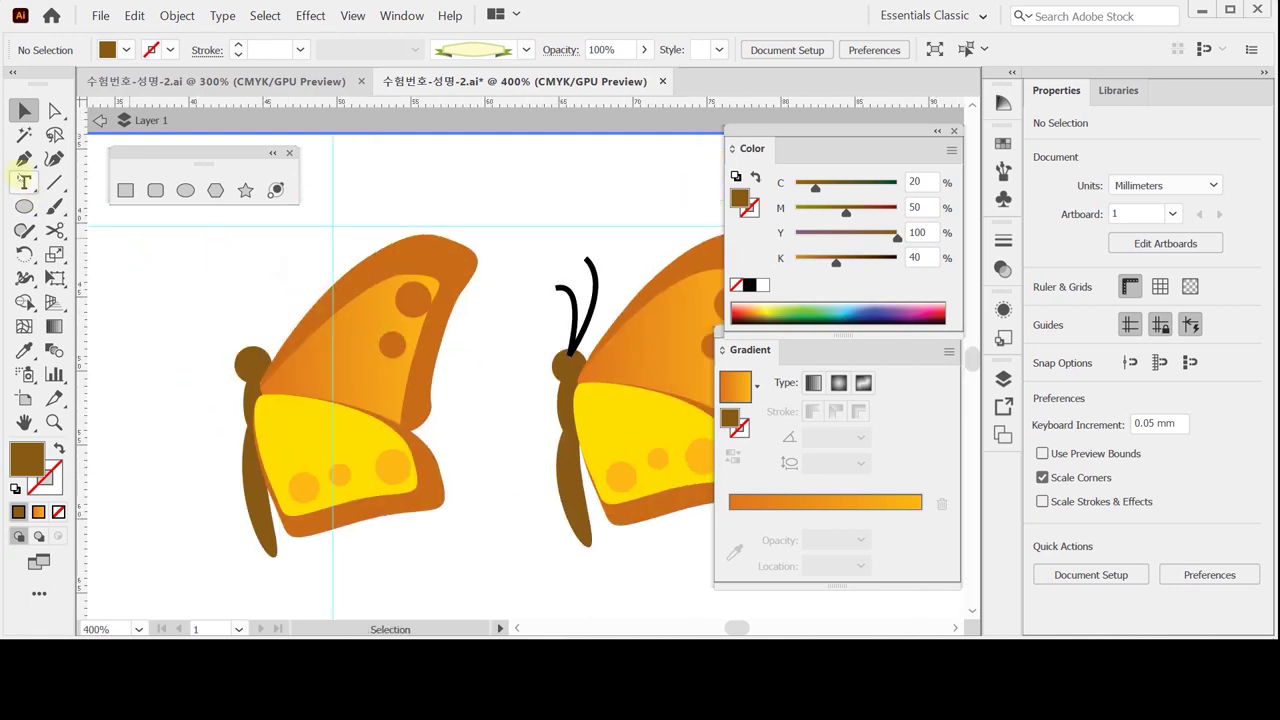
left_click(24, 158)
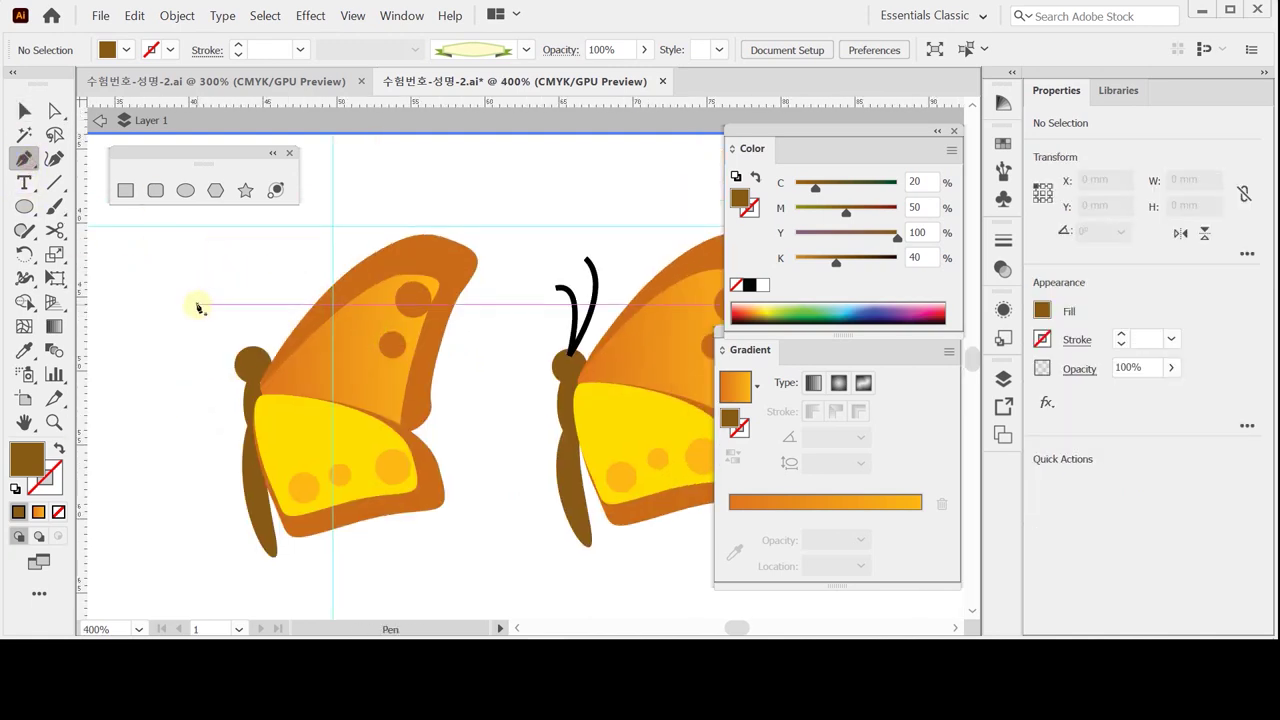
left_click(15, 488)
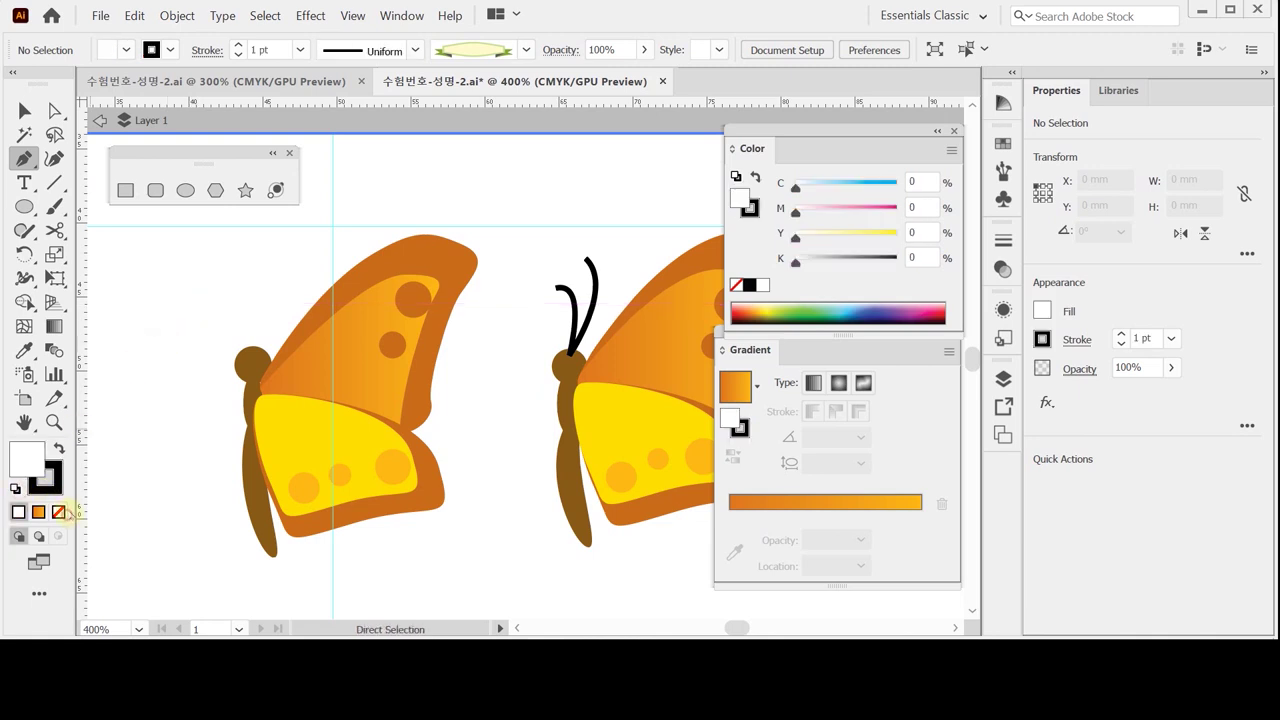
left_click(58, 511)
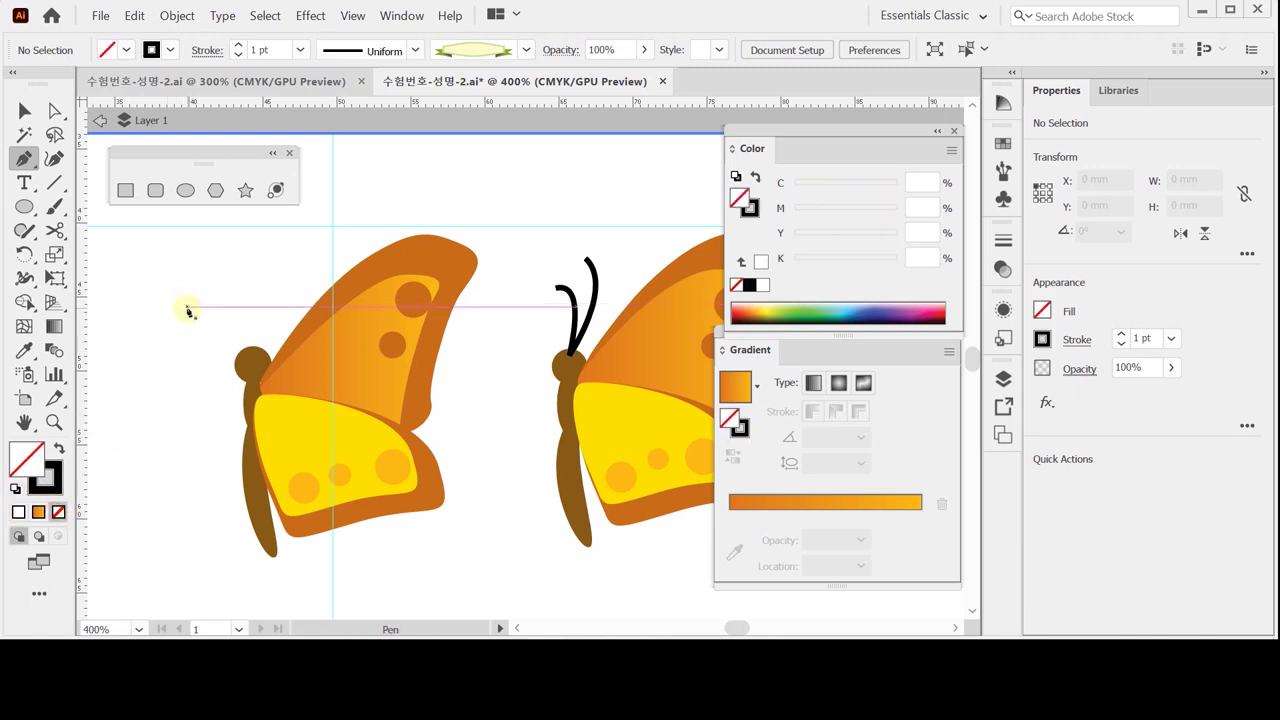
left_click(214, 308)
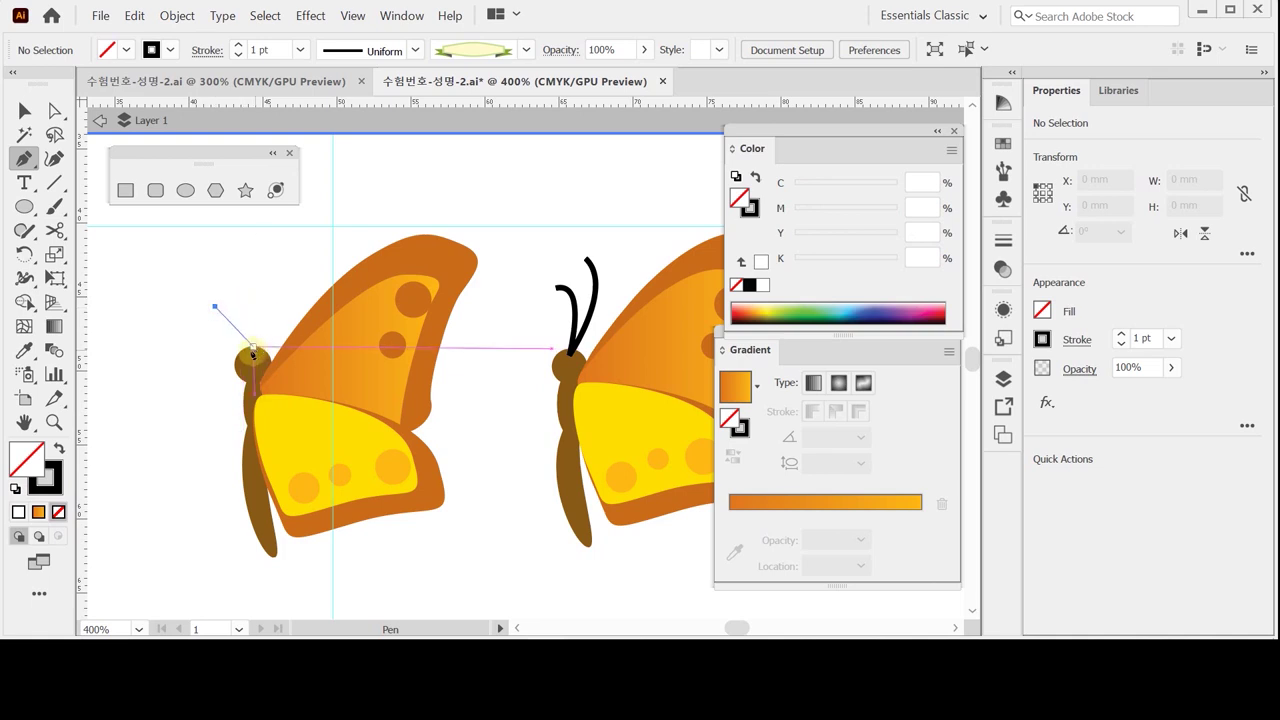
mouse_move(251, 354)
left_mouse_down()
mouse_move(270, 424)
mouse_move(261, 417)
left_mouse_up()
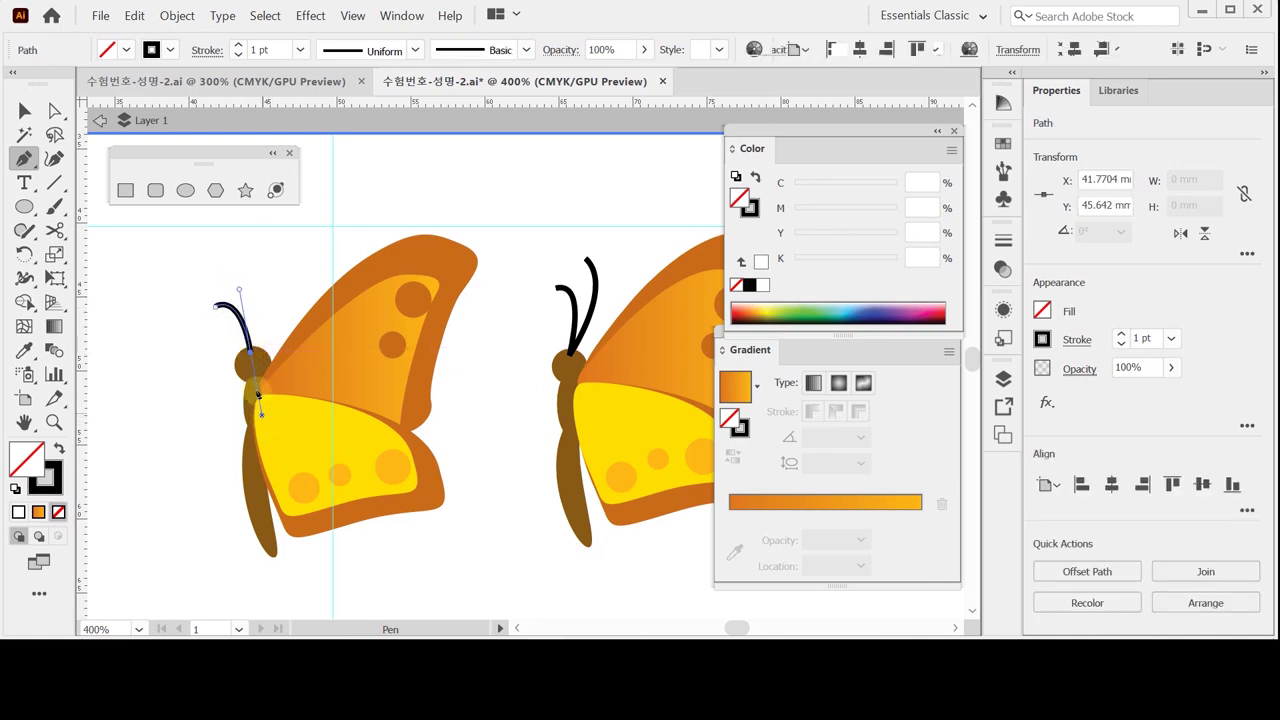
- Continue the path from the head with a second, taller curved antenna rising about 6.1 mm, and end the path
left_click(252, 357)
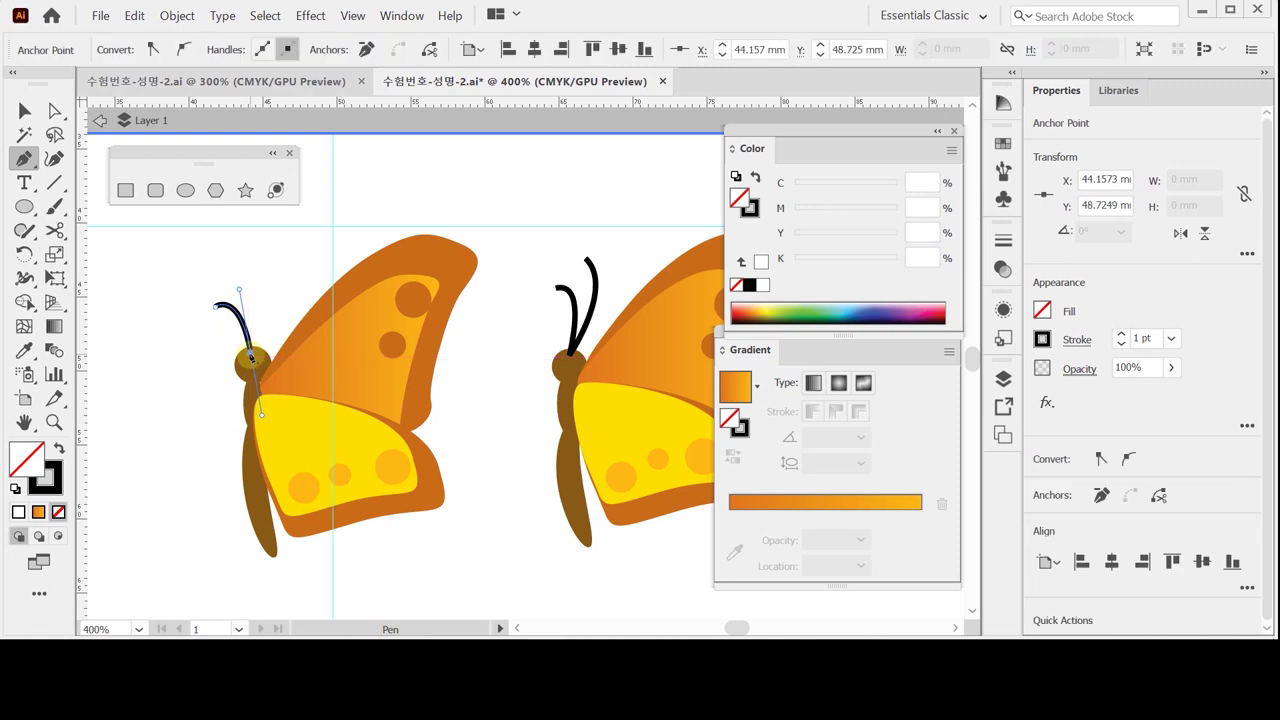
left_click_drag(251, 355, 246, 261)
left_click(254, 266, "ctrl")
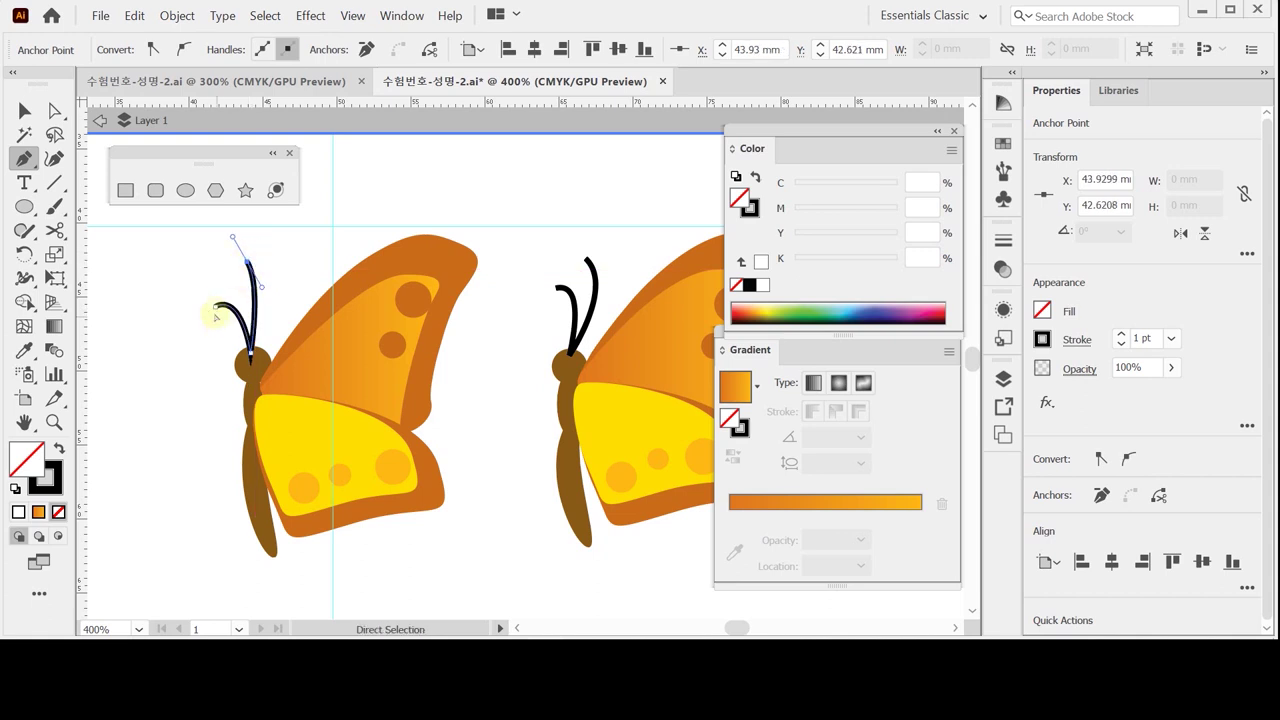
- Rotate the antenna pair slightly clockwise, by about 4 degrees, keeping its base on the head
key("v")
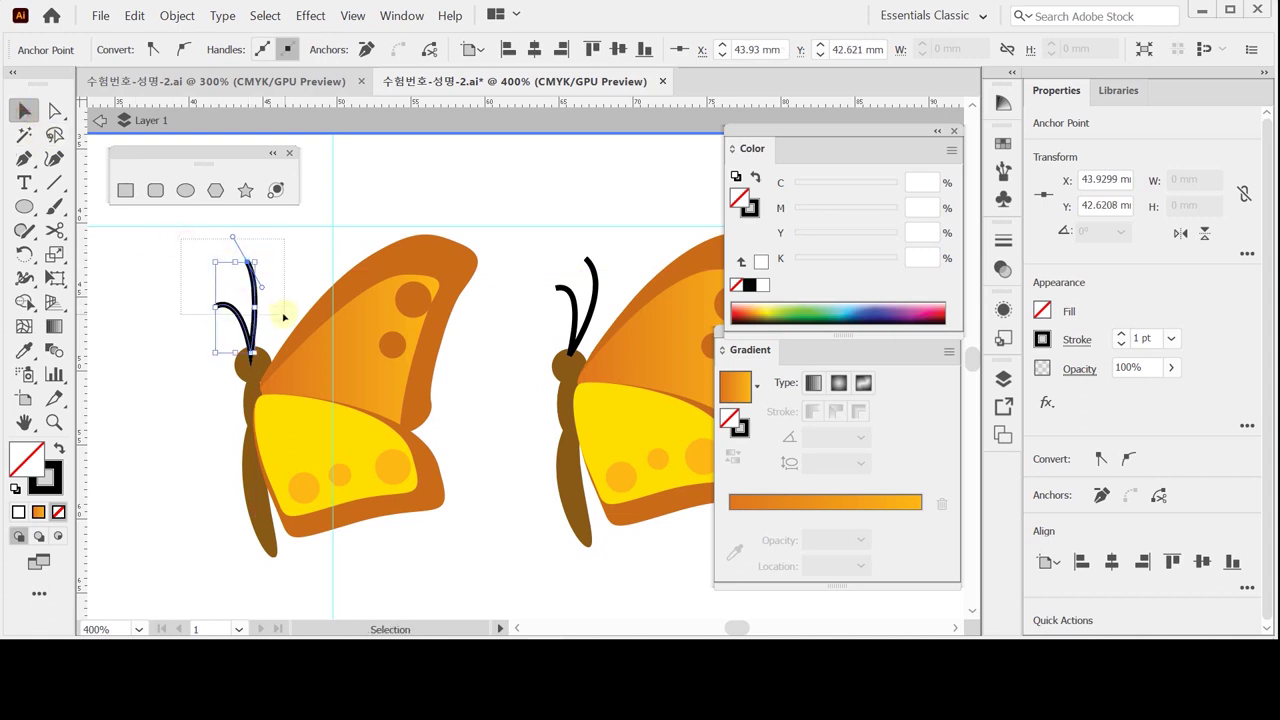
left_click_drag(258, 262, 266, 266)
left_click(257, 323)
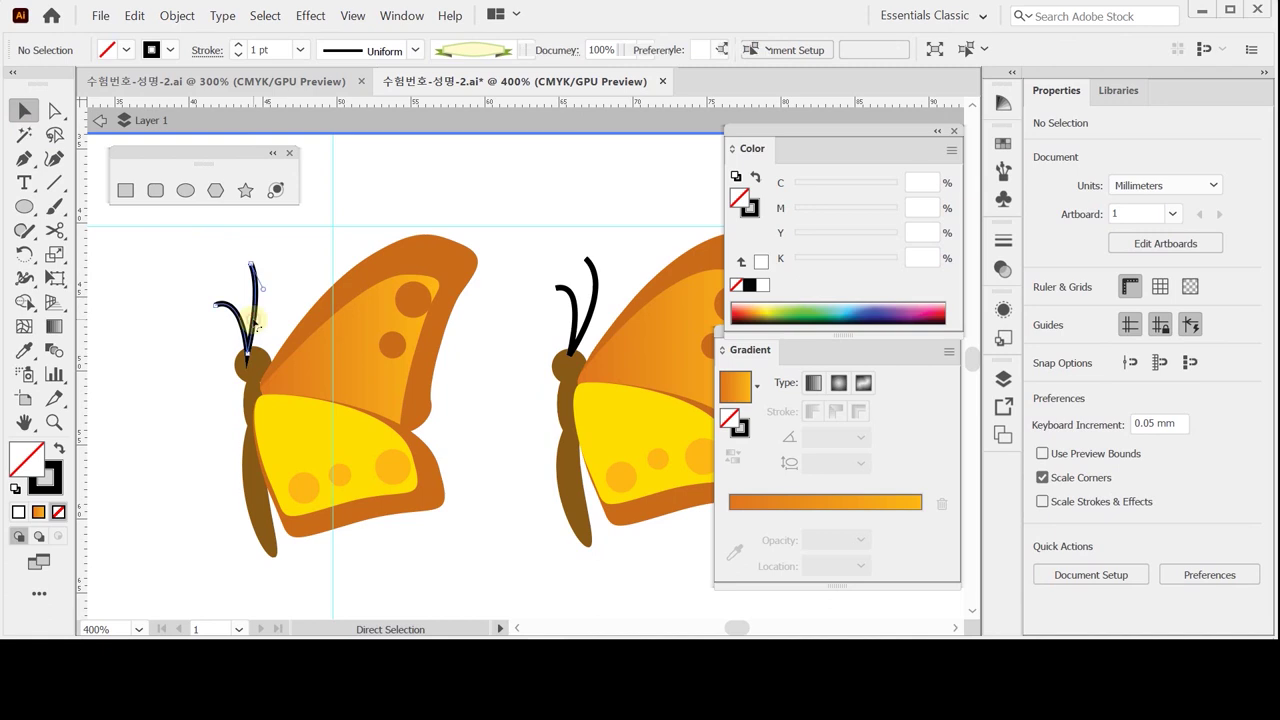
left_click(251, 350)
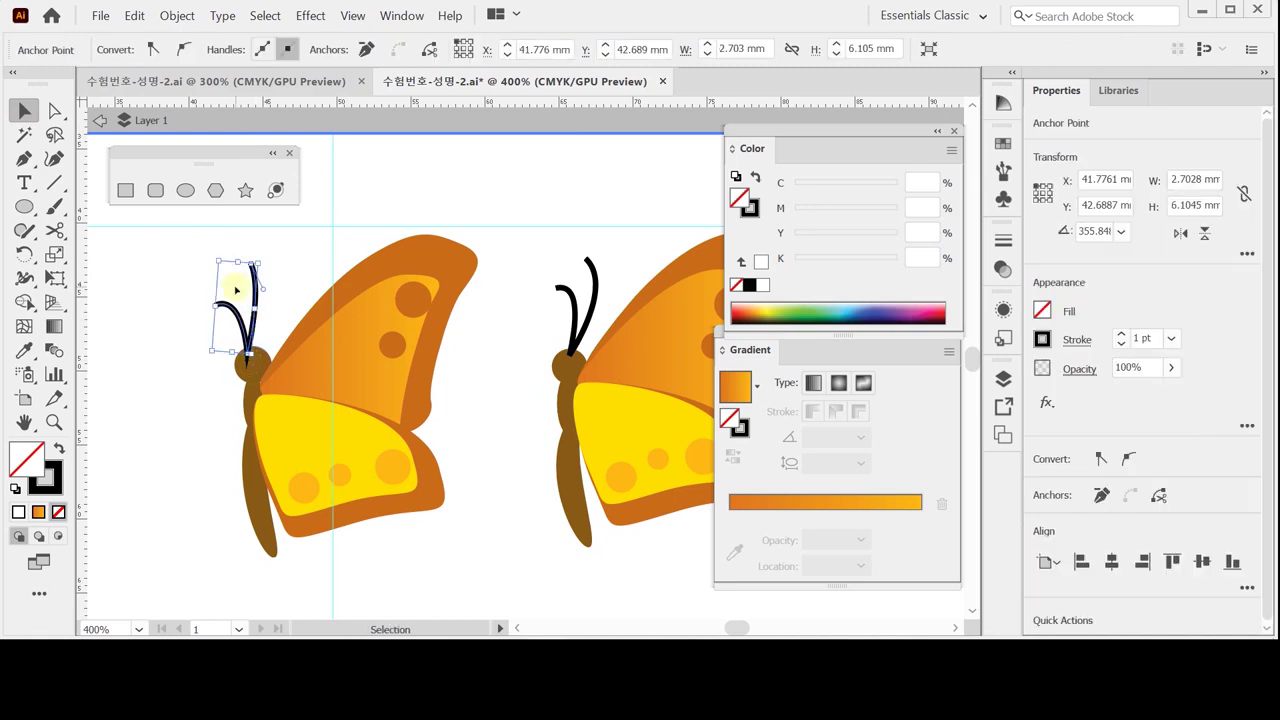
- Set the miter limit of the antenna stroke to 4
left_click(1078, 340)
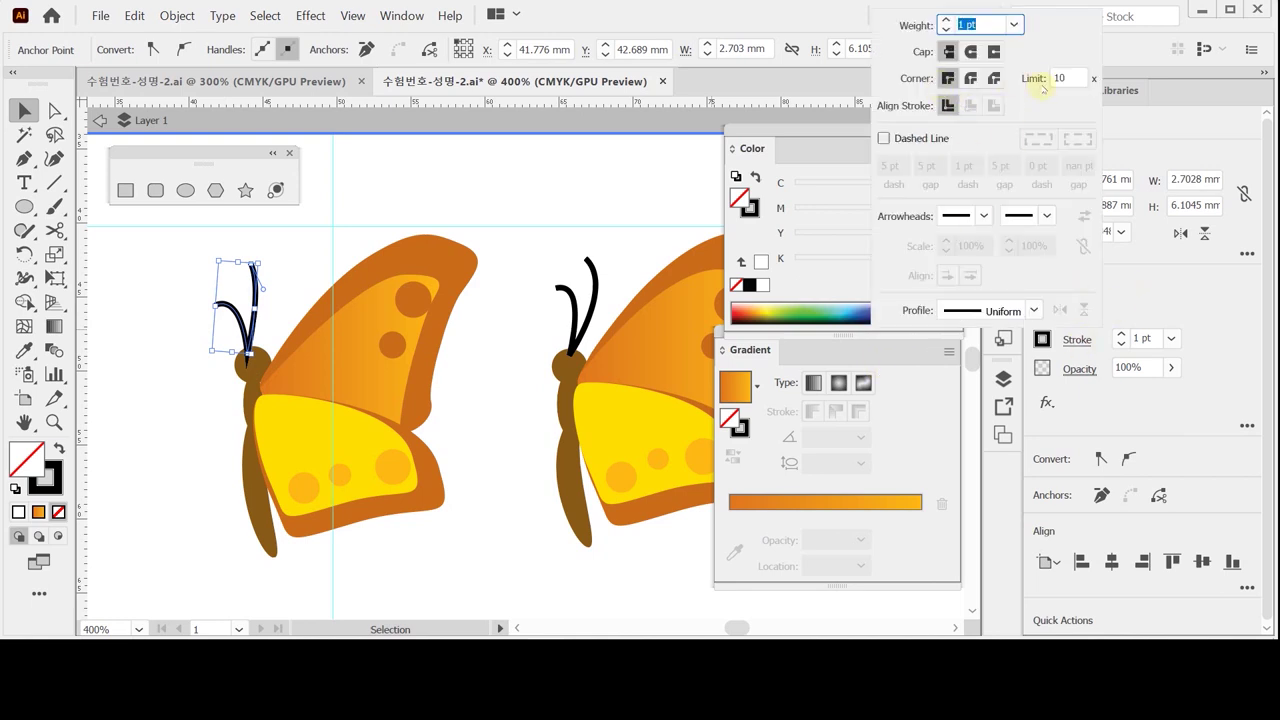
key("Tab")
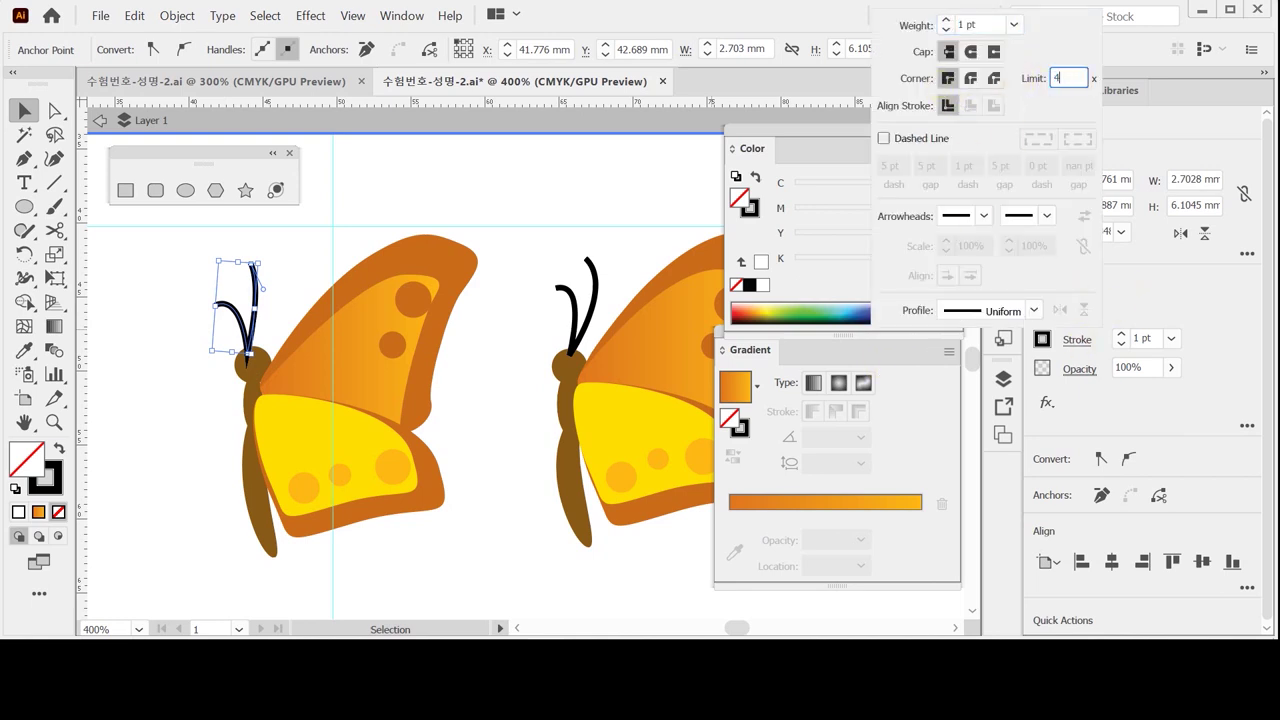
key("Return")
- Reselect the antennae and set their stroke's miter limit back to 10
key("a")
left_click(325, 373)
left_click(262, 358)
left_click(303, 348, "ctrl")
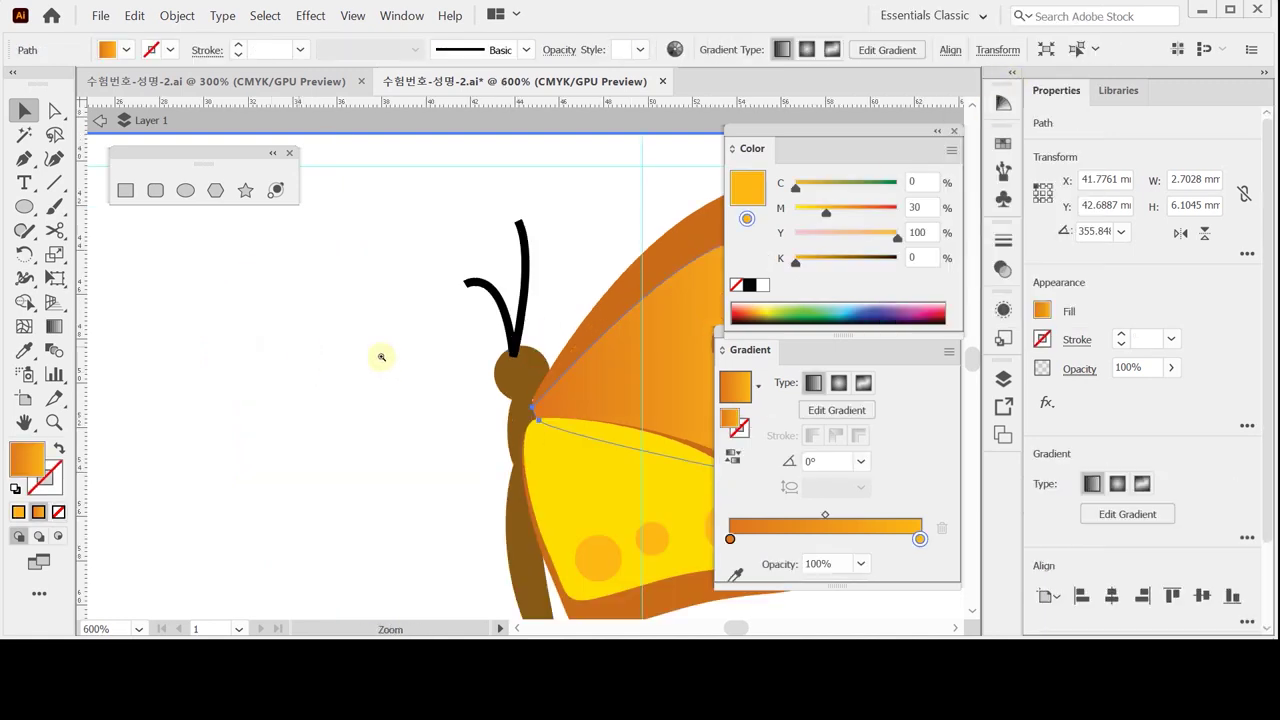
left_click(555, 385, "ctrl")
left_click(502, 297, "ctrl")
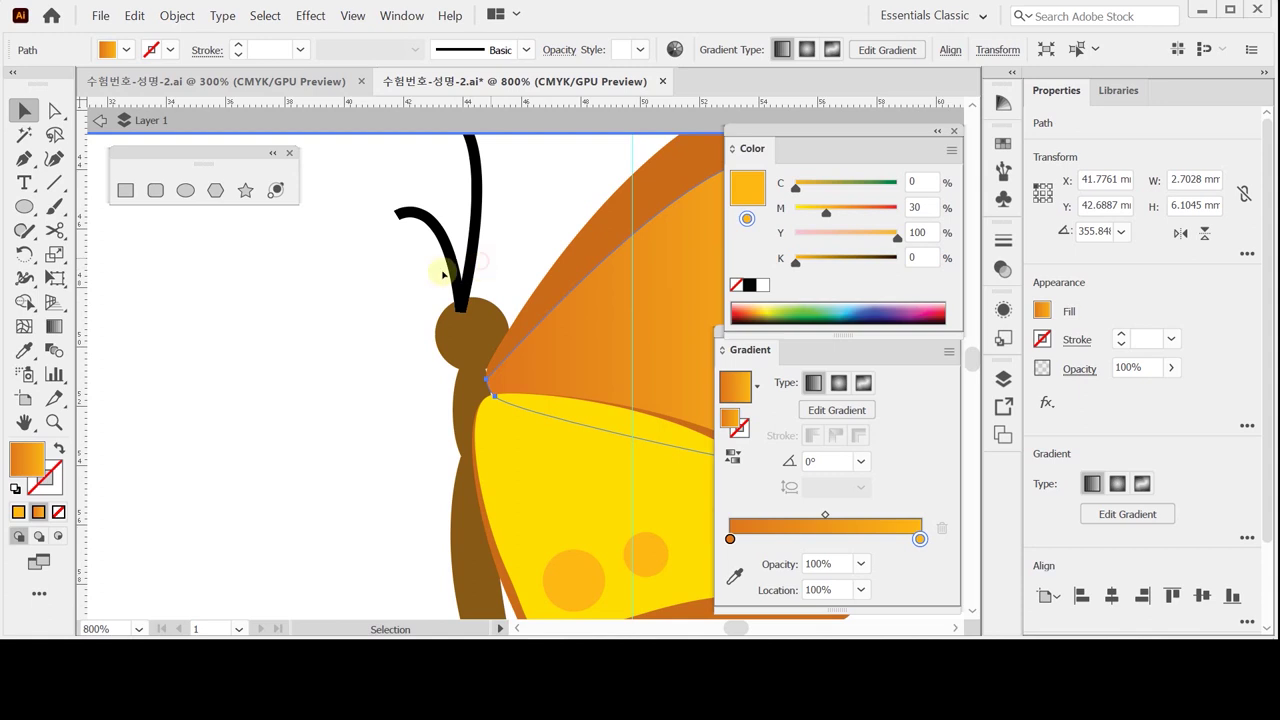
left_click(460, 300)
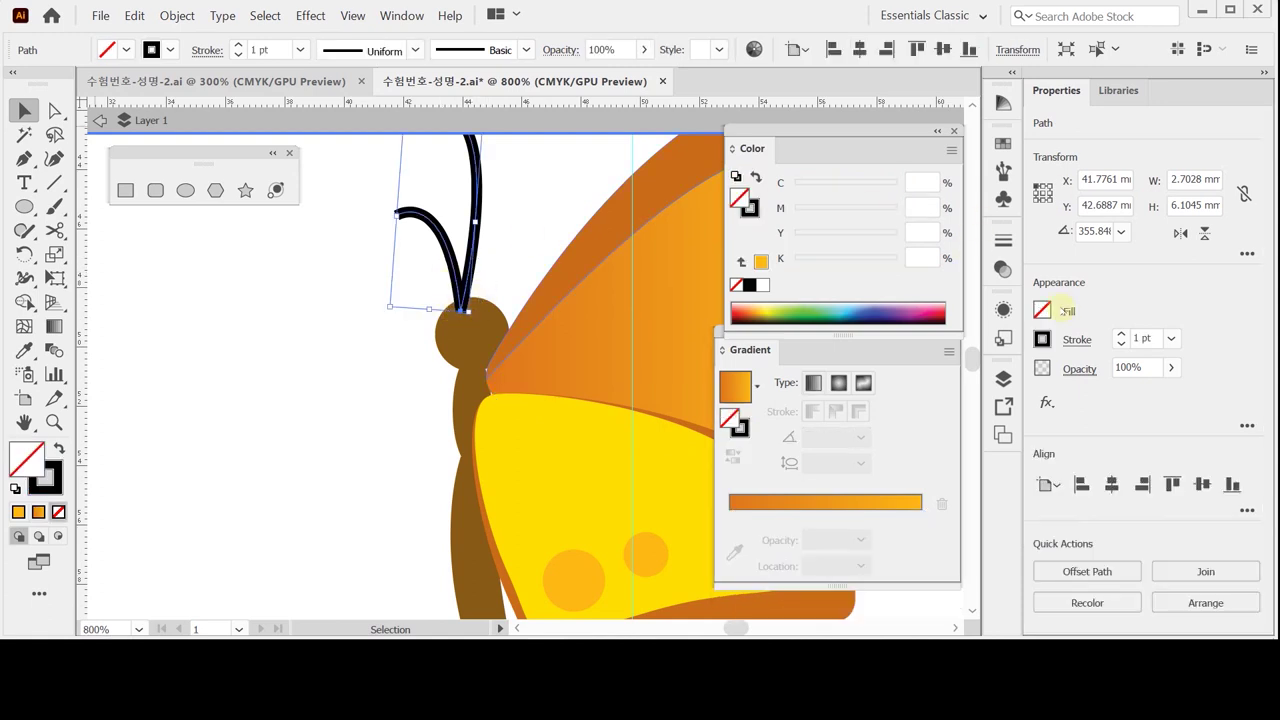
left_click(1076, 340)
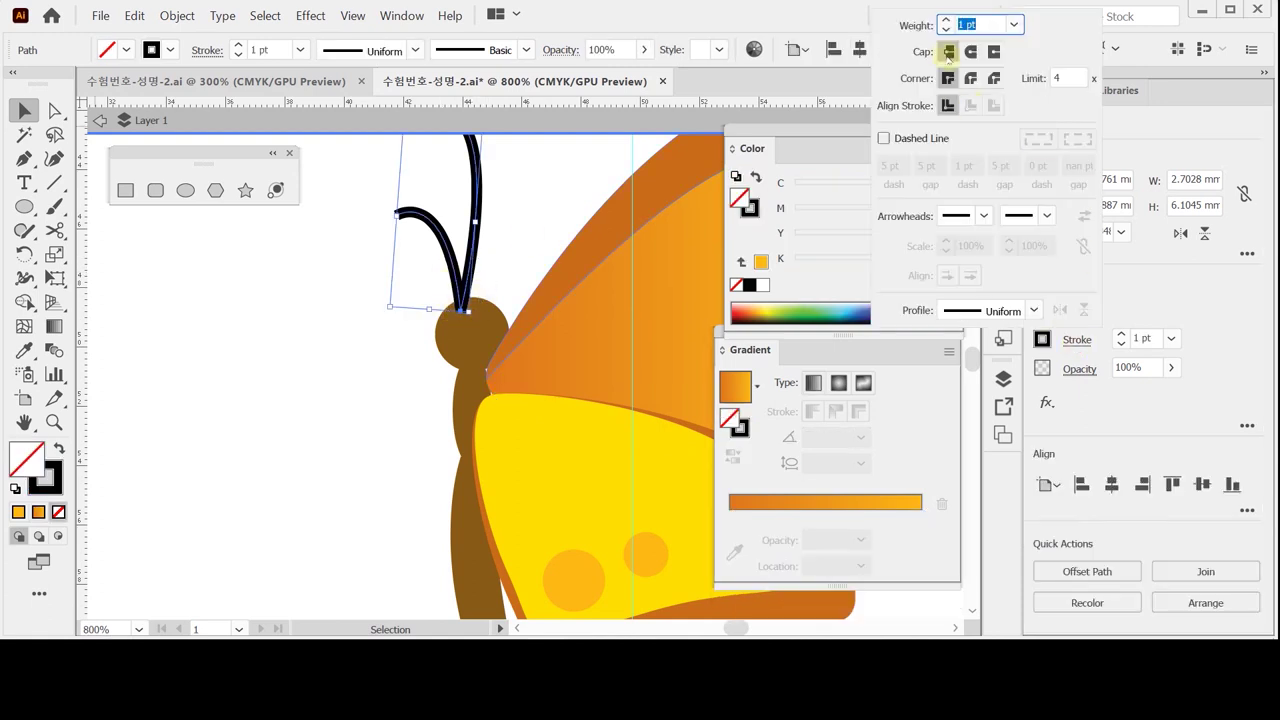
left_click(1036, 78)
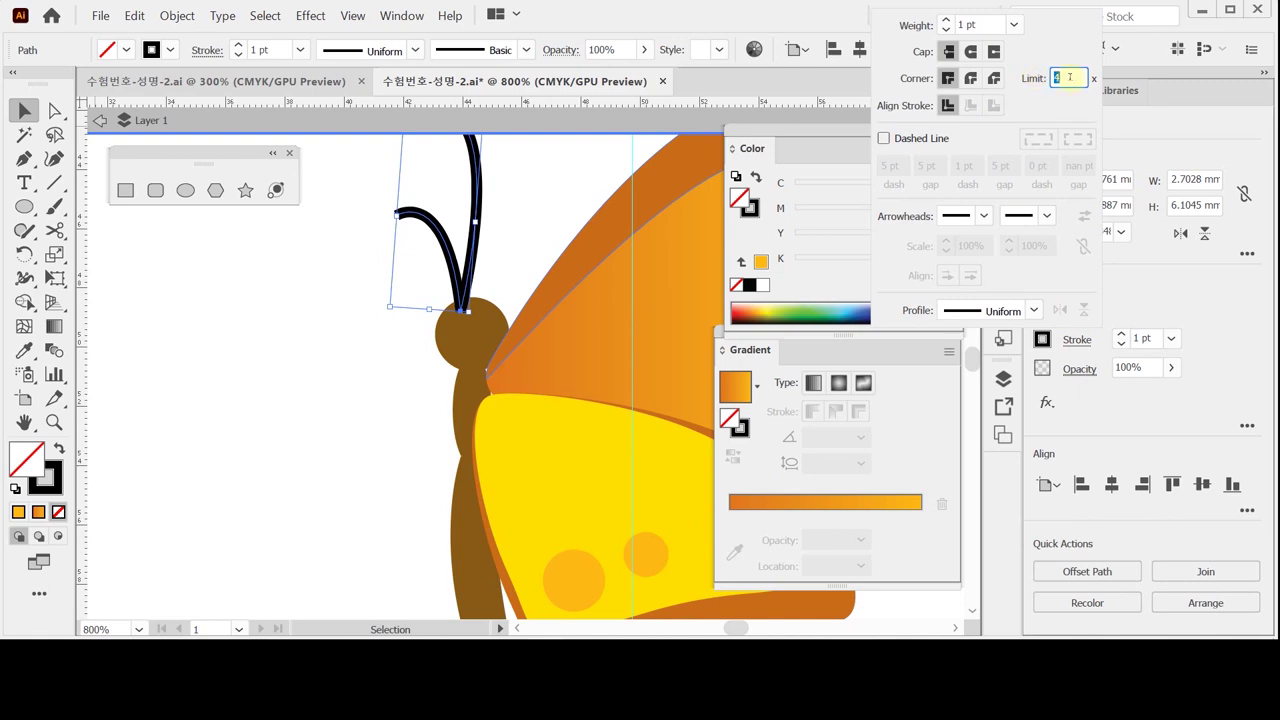
key("Escape")
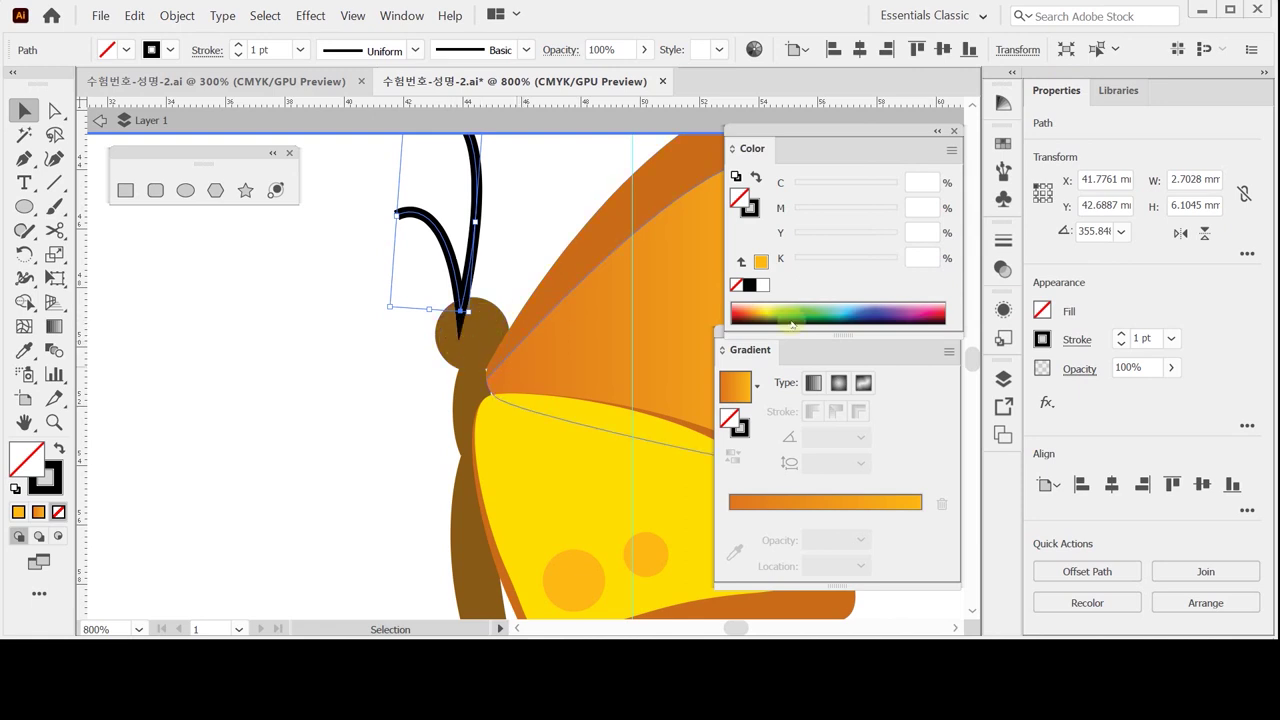
- Compare the antenna joint with the original butterfly's, set the stroke's miter limit to 4, and deselect the antennae
mouse_move(603, 377)
left_mouse_down()
mouse_move(354, 400)
mouse_move(590, 382)
left_mouse_up()
left_click_drag(675, 350, 371, 371)
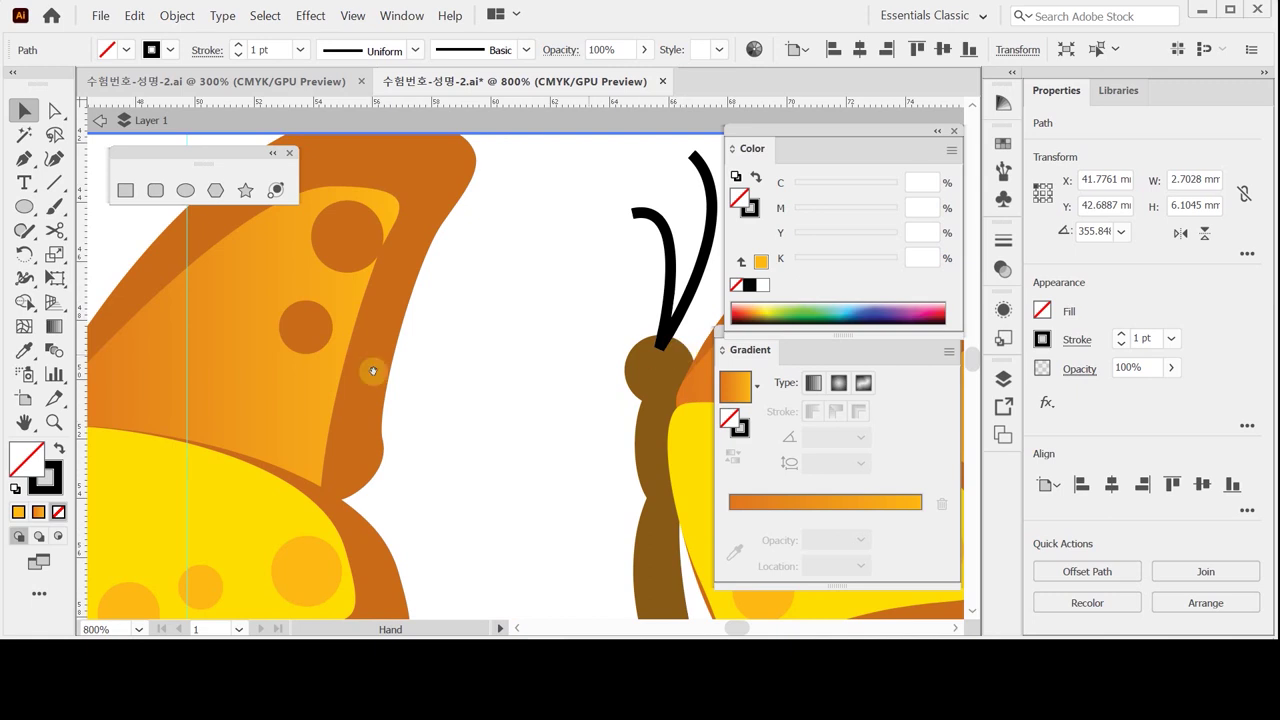
left_click_drag(597, 348, 643, 350)
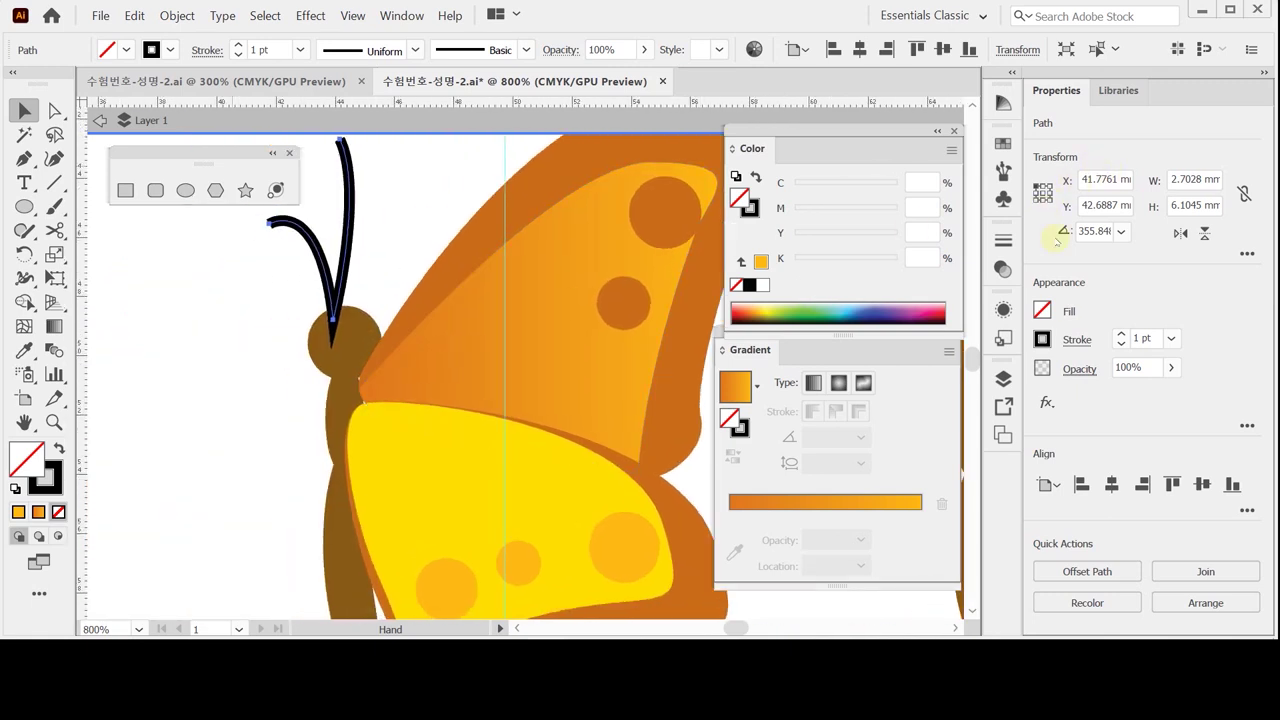
left_click(1077, 340)
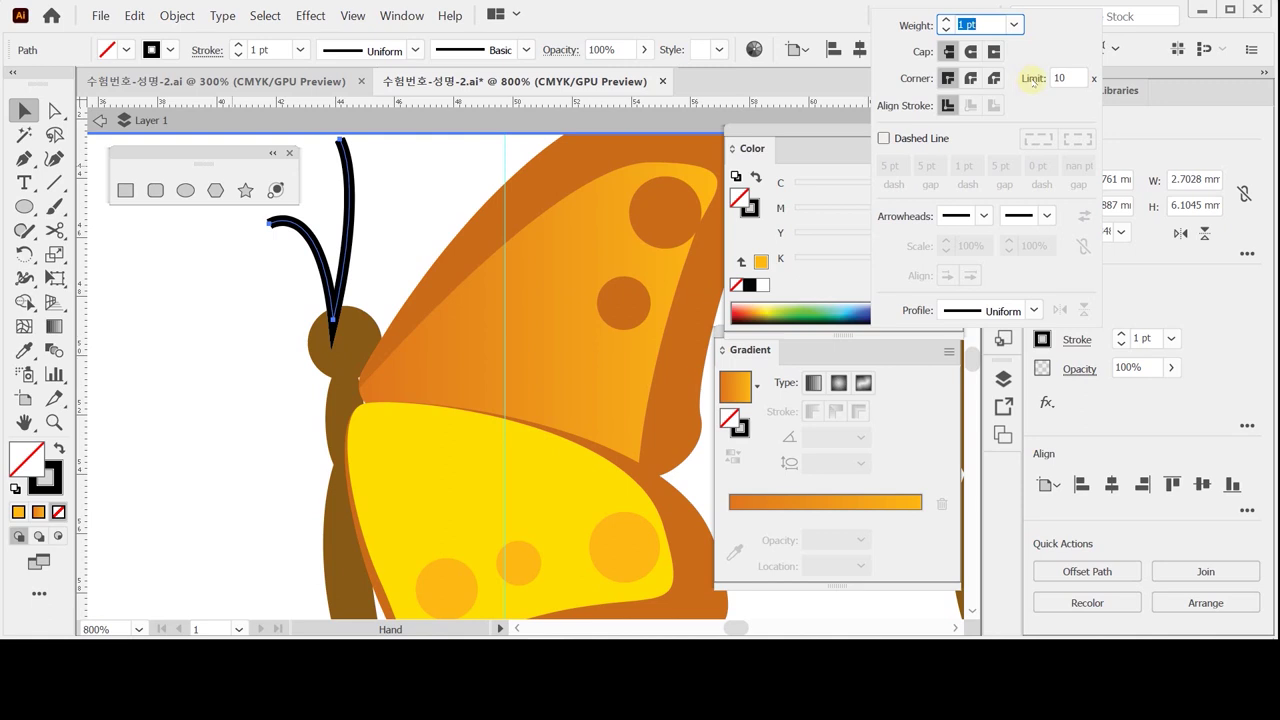
key("Tab")
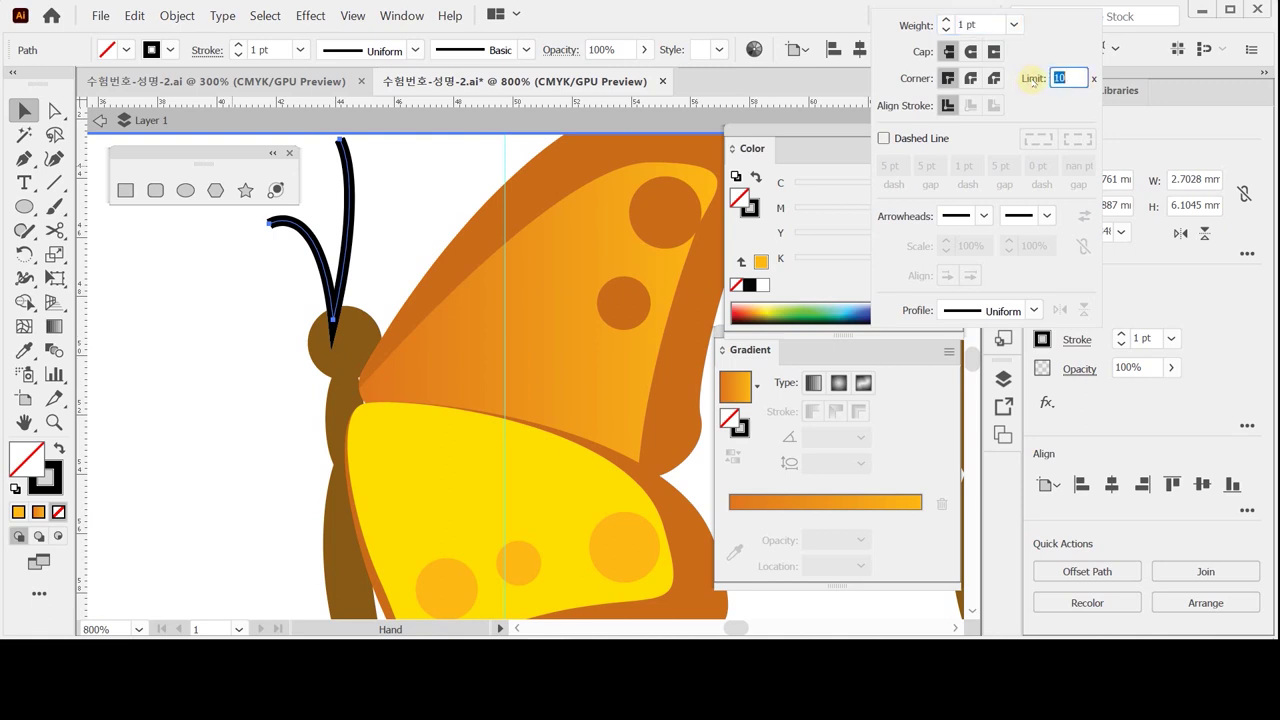
type("4")
key("Return")
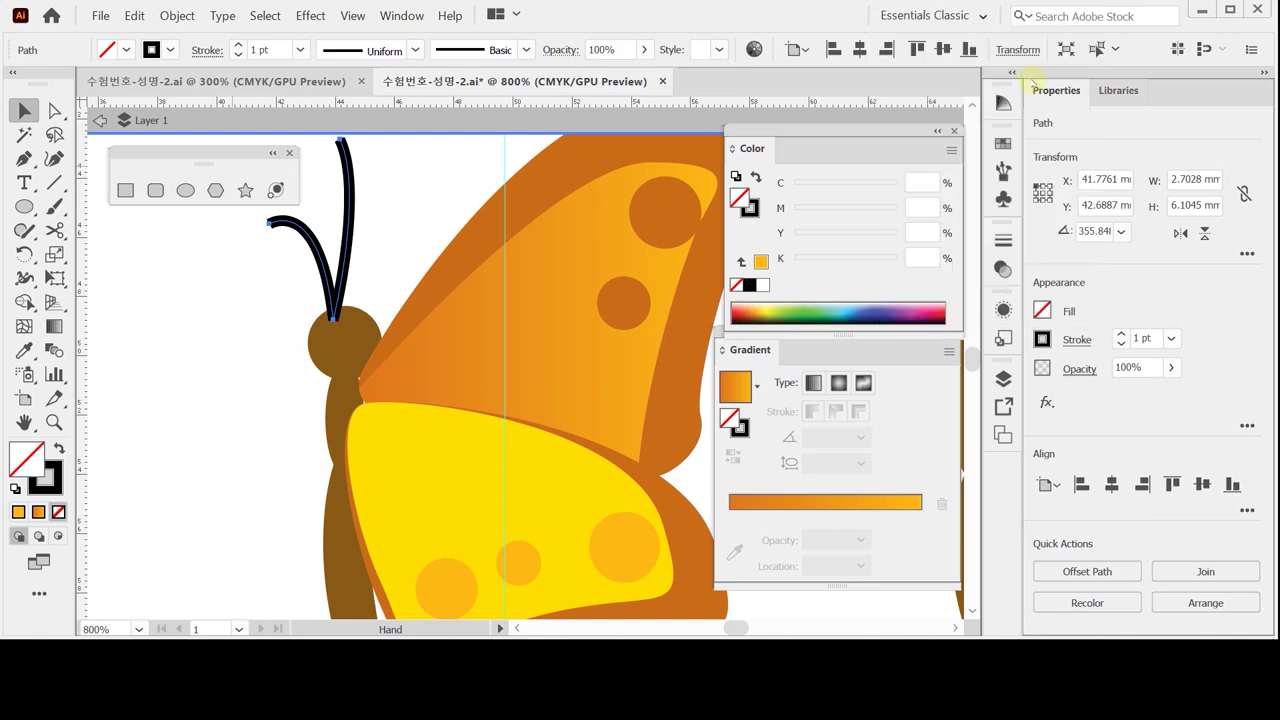
key("ctrl+shift+a")
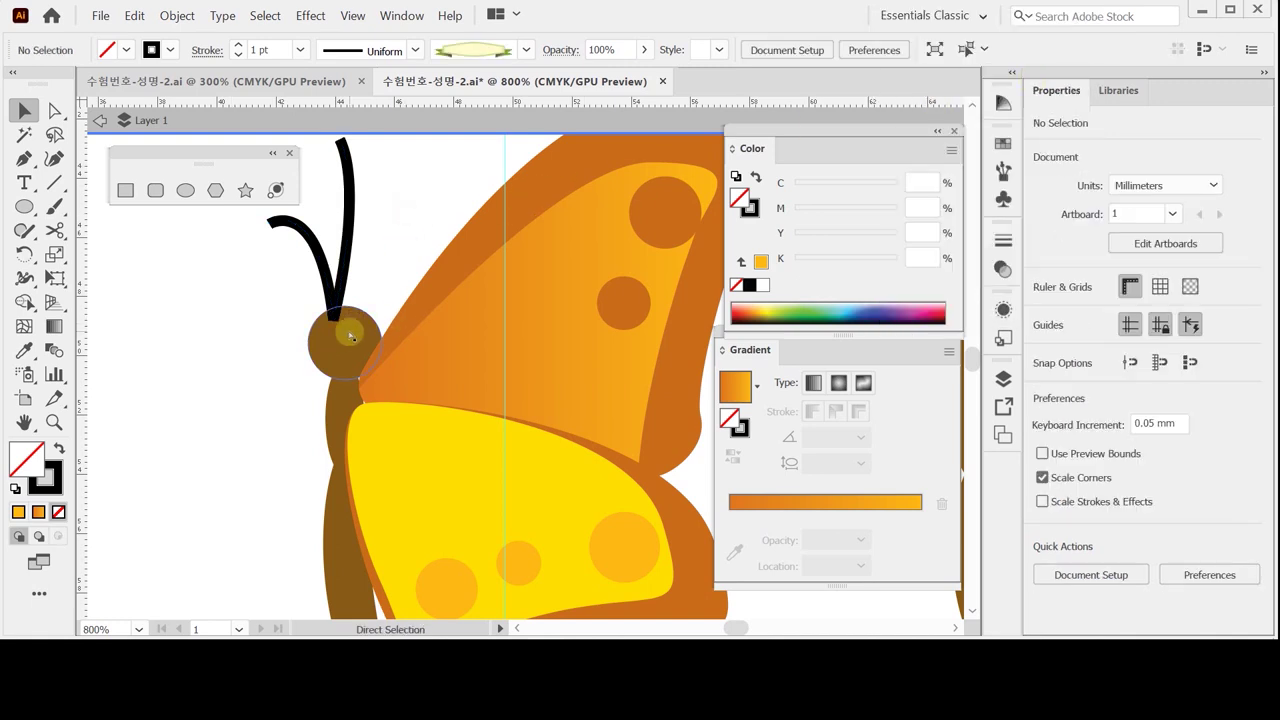
- Convert the redrawn butterfly's antenna stroke into a filled black shape with Outline Stroke
key("ctrl+space")
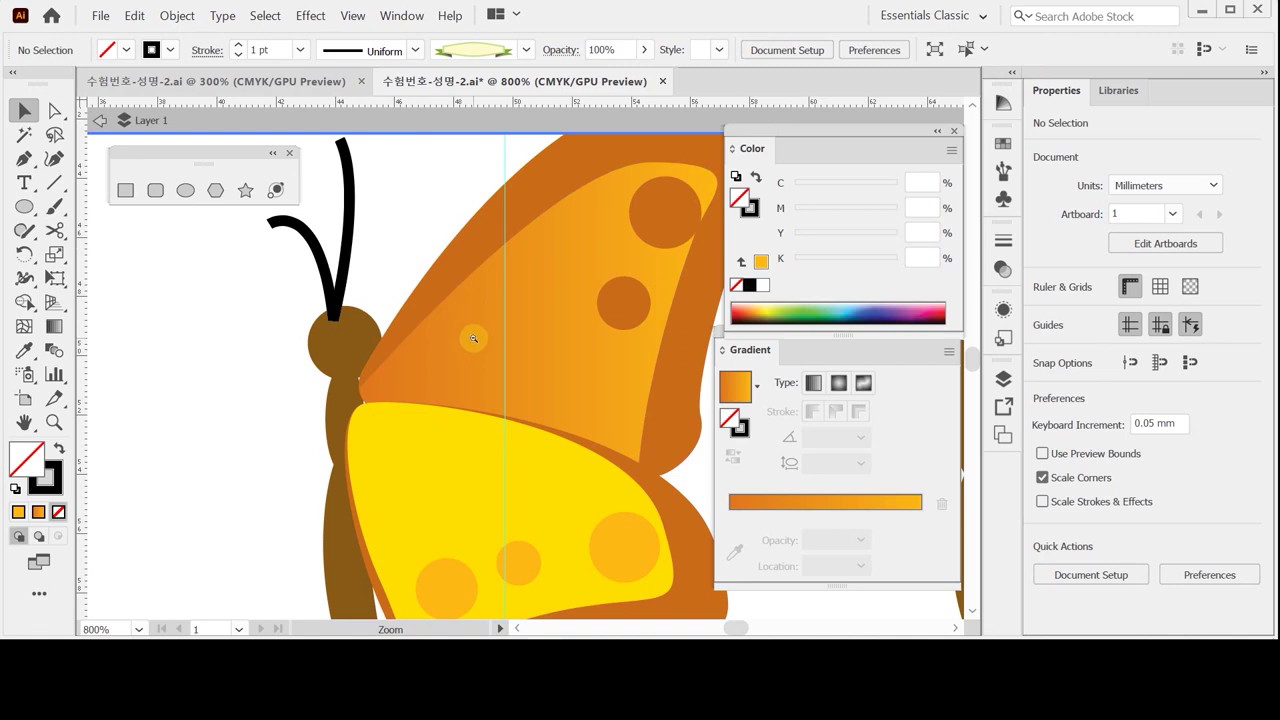
left_click(474, 338, "alt")
left_click_drag(391, 271, 365, 297)
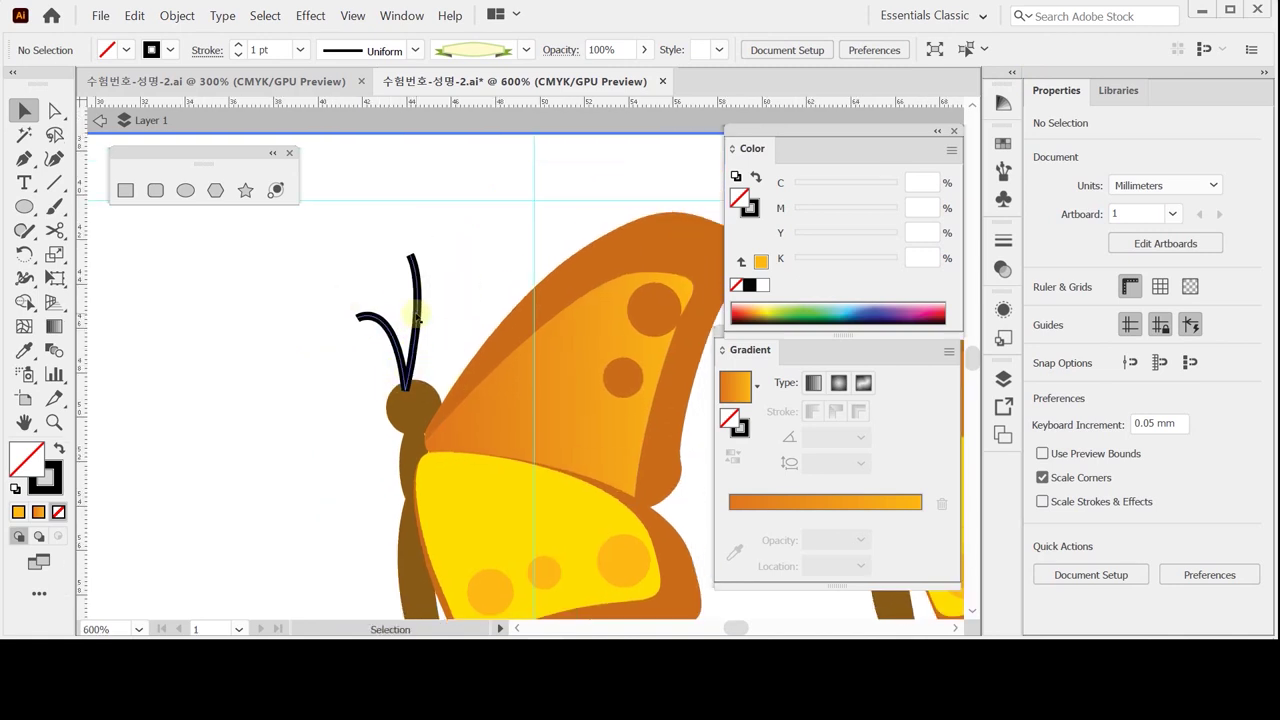
left_click_drag(374, 257, 474, 289)
right_click(457, 272)
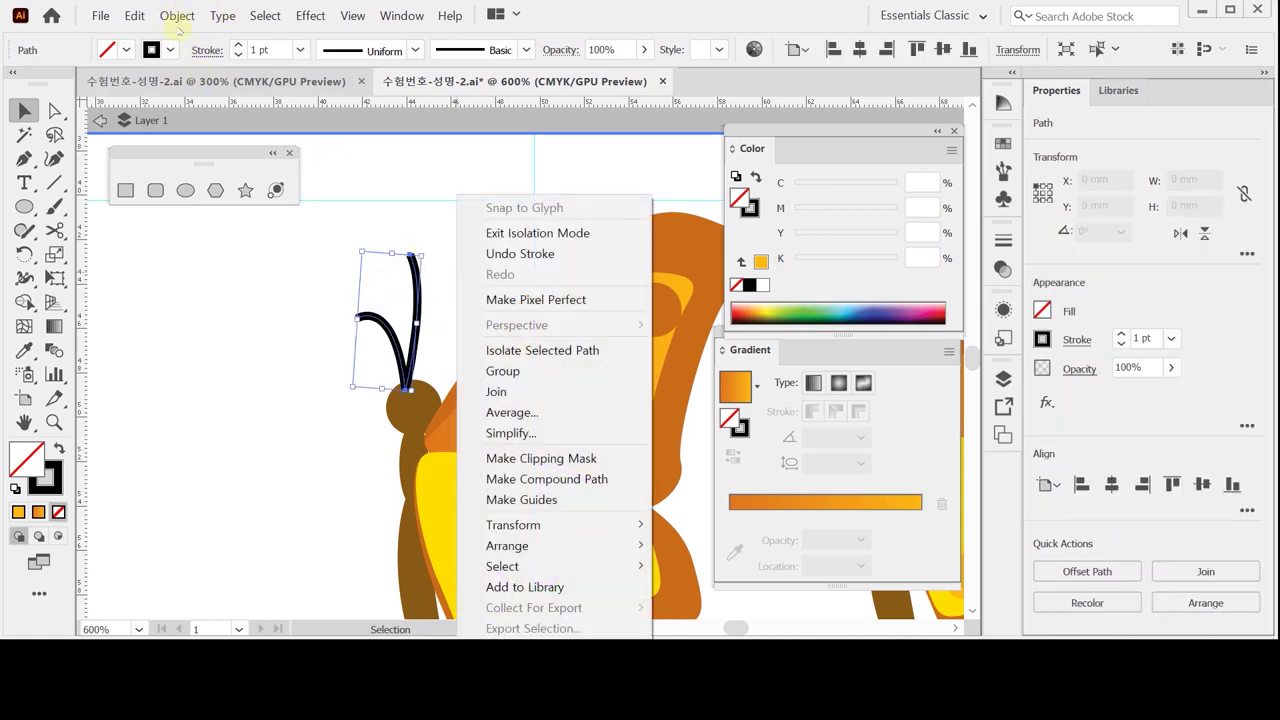
left_click(177, 16)
mouse_move(250, 352)
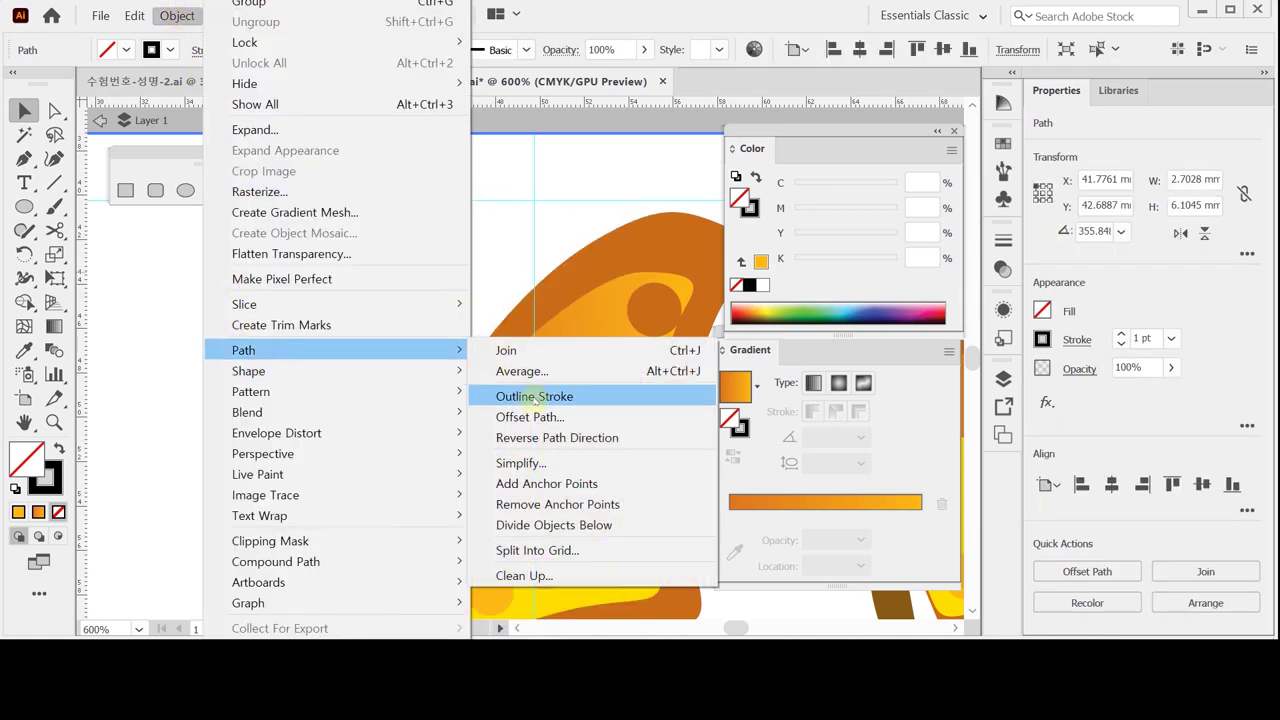
left_click(529, 392)
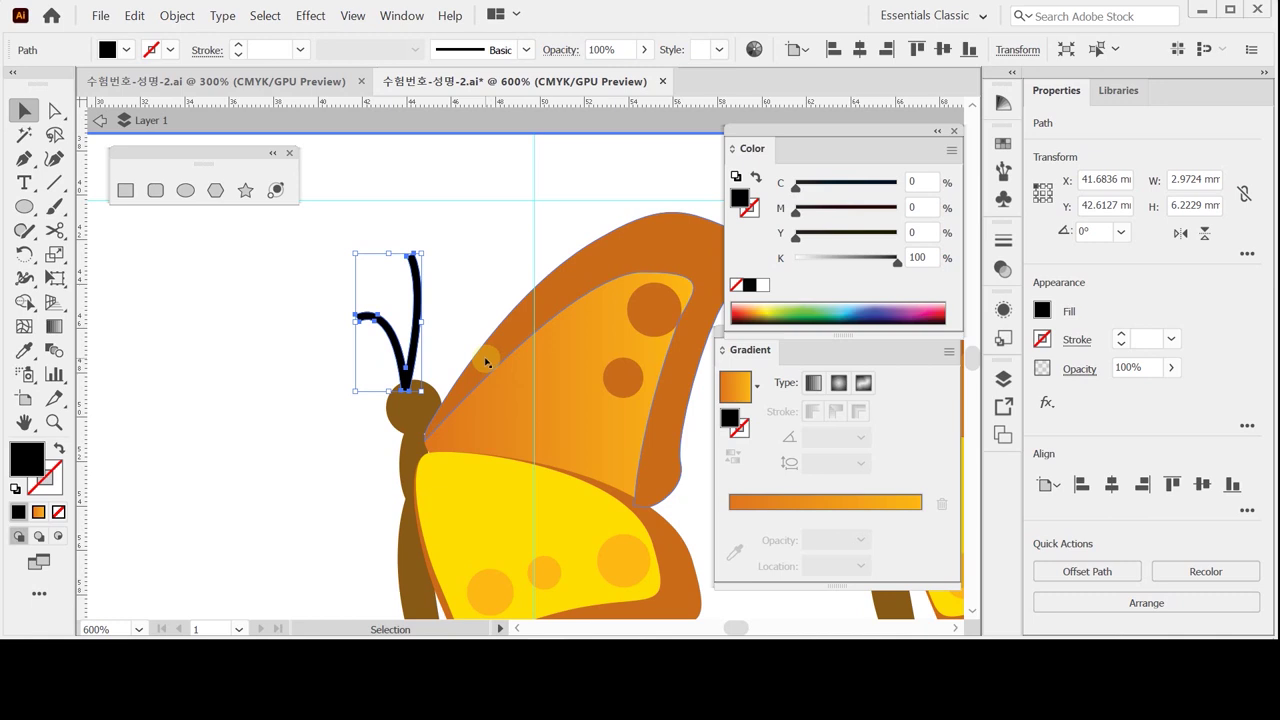
left_click(283, 316)
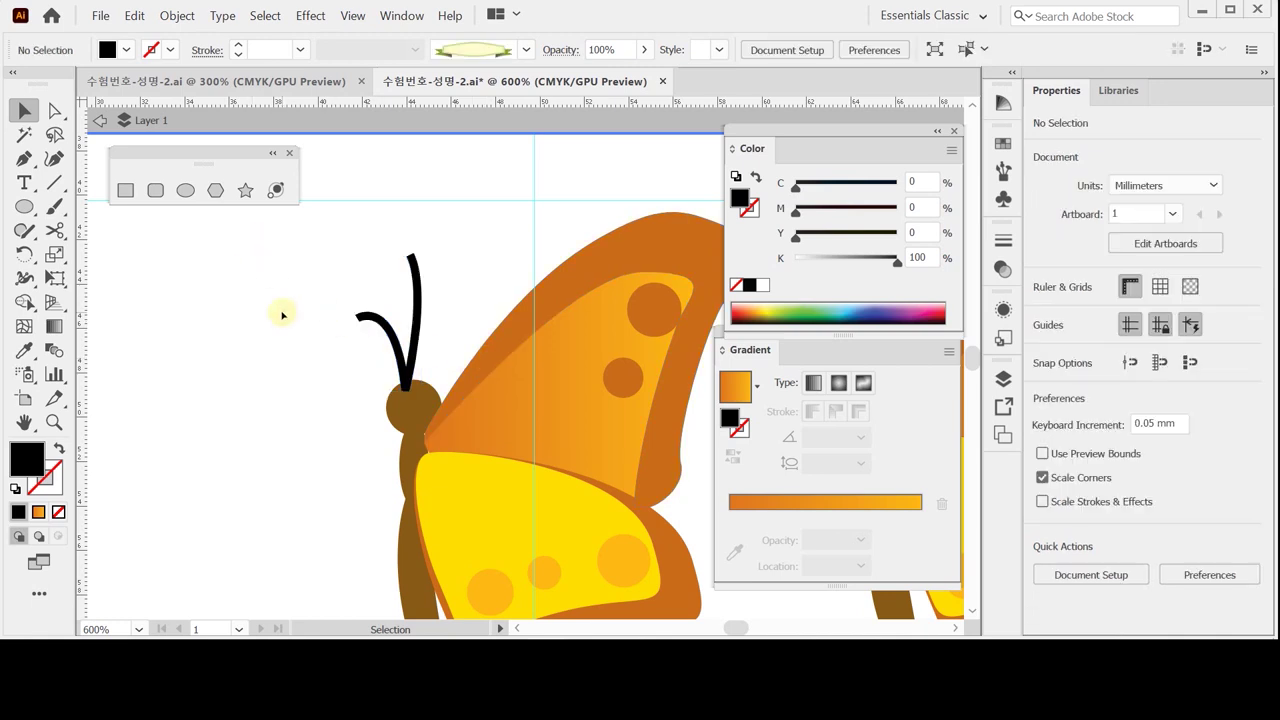
- Exit isolation mode for Layer 1
left_click(471, 403, "ctrl+alt")
left_click(547, 383, "ctrl+alt")
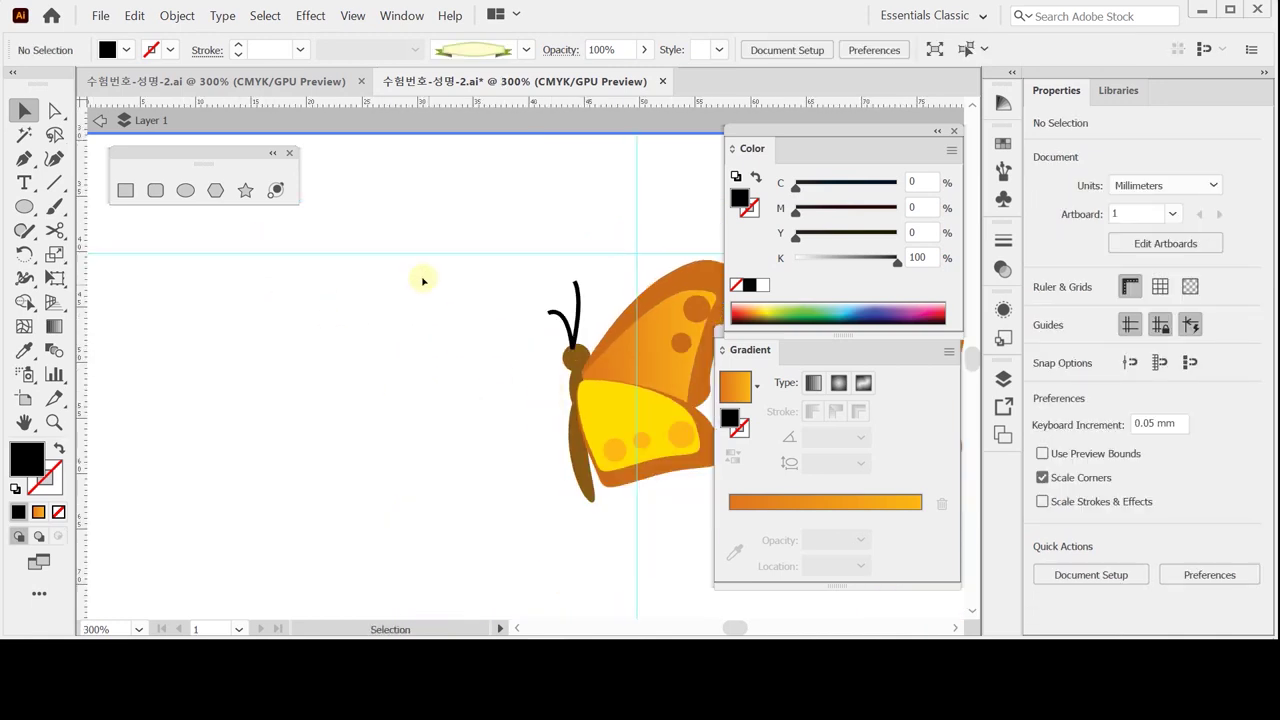
key("Escape")
left_click_drag(491, 362, 363, 343)
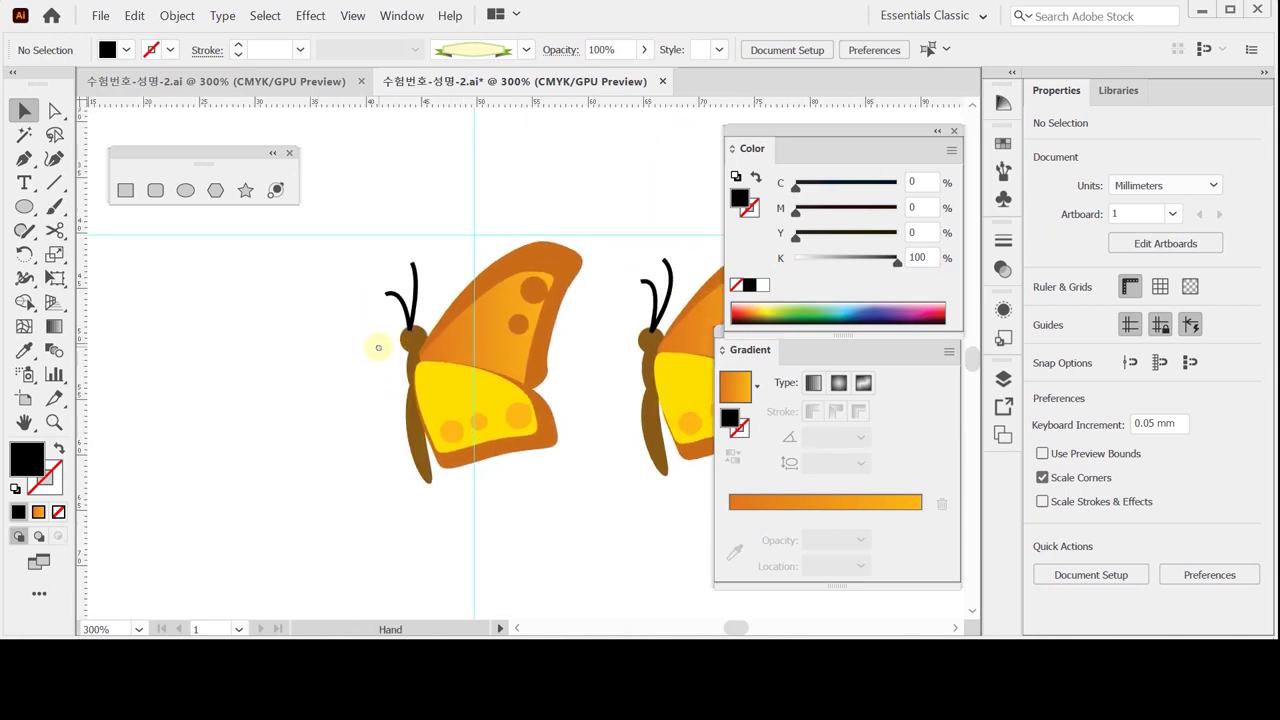
- Select every part of the redrawn butterfly, including its wings, spots, body and antennae
left_click_drag(376, 271, 495, 457)
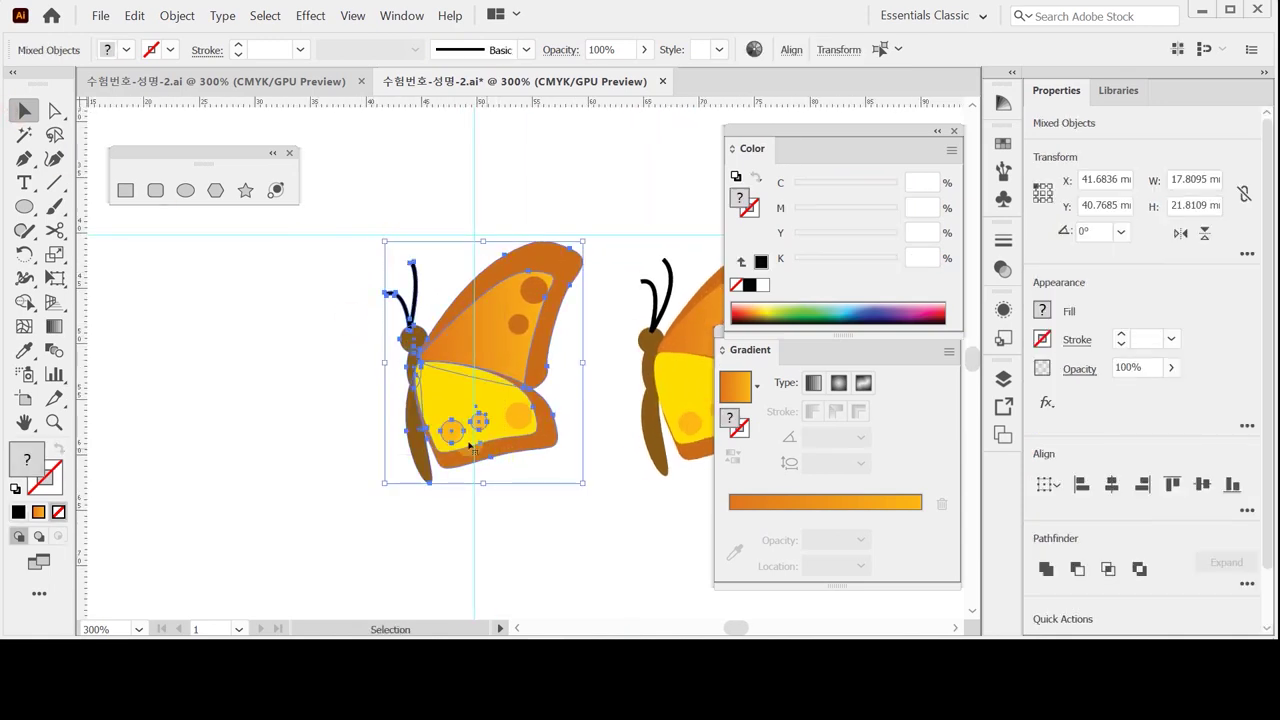
left_click_drag(349, 210, 569, 497)
key("a")
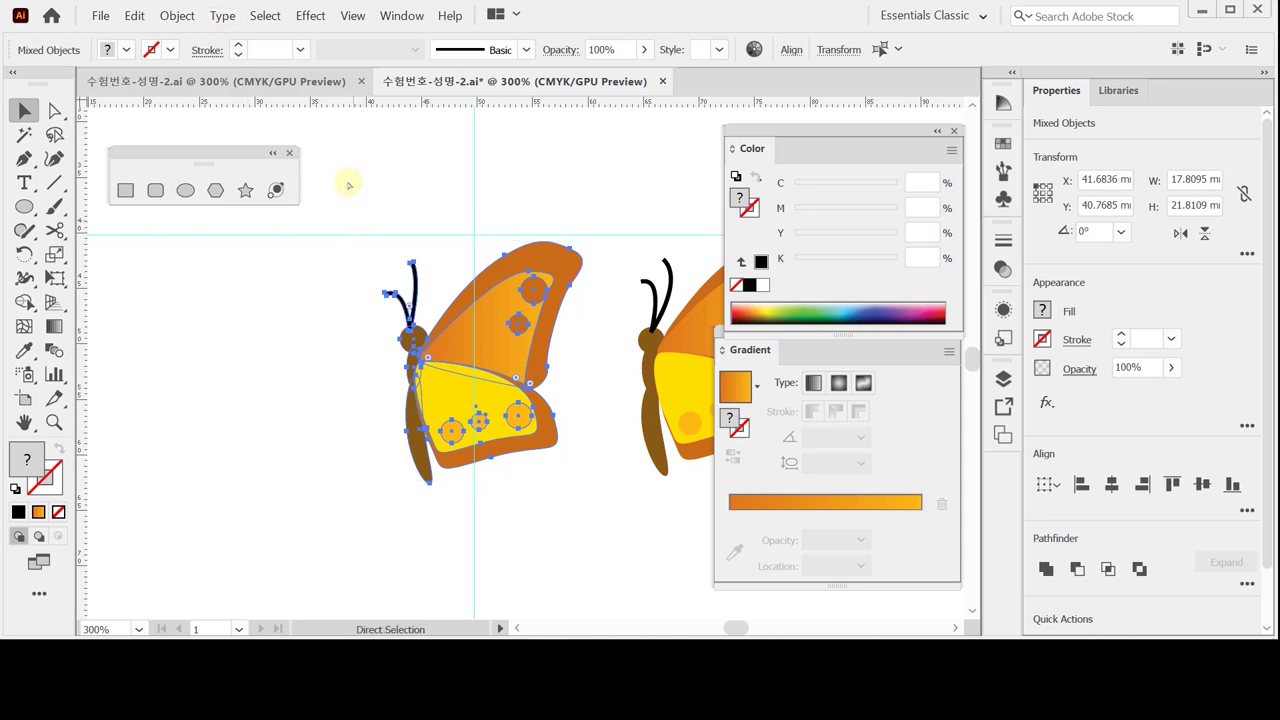
- Try a Multiply drop shadow with 75% opacity, 2.47 mm offsets and 1.76 mm blur on the ungrouped butterfly parts, and undo it
left_click(310, 16)
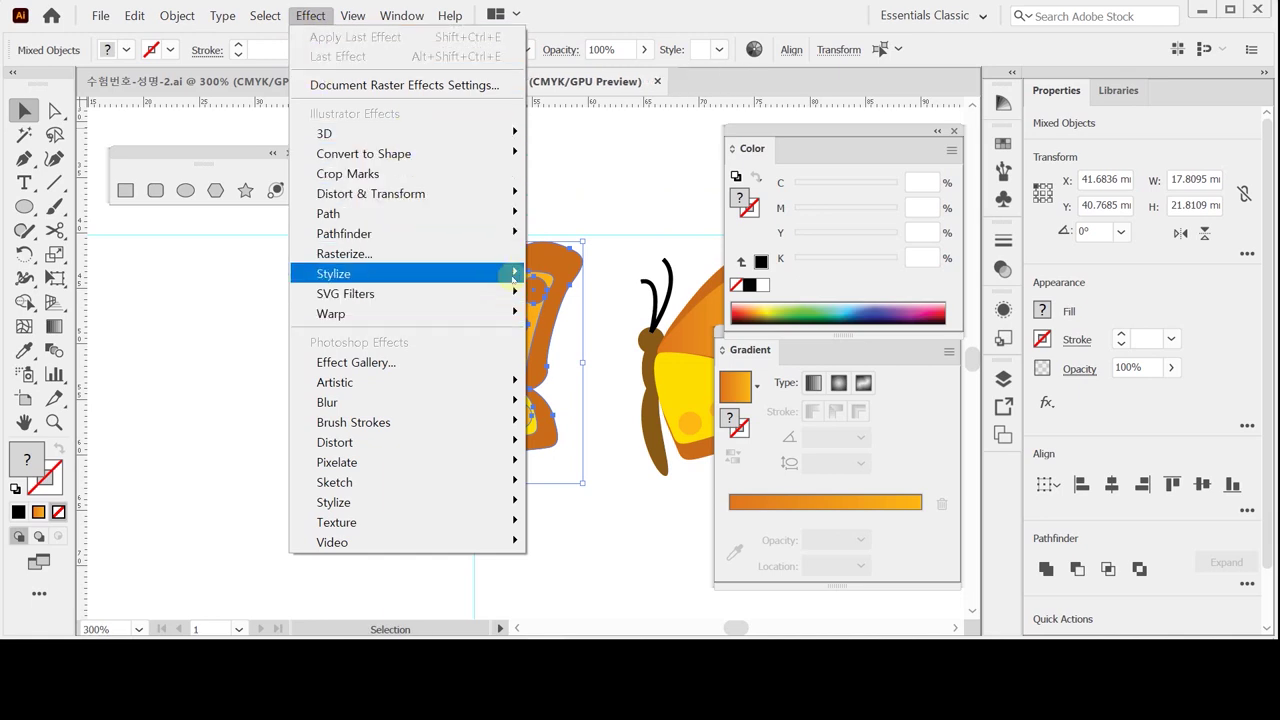
mouse_move(512, 274)
left_click(560, 274)
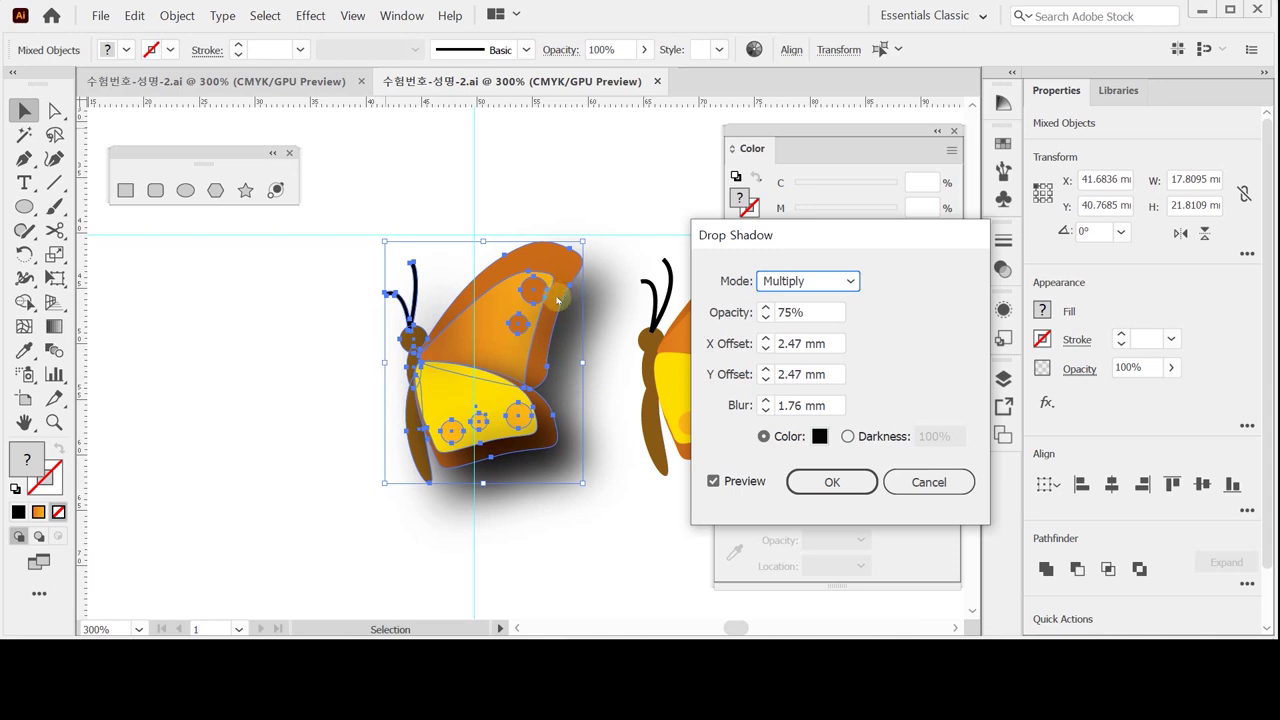
key("Return")
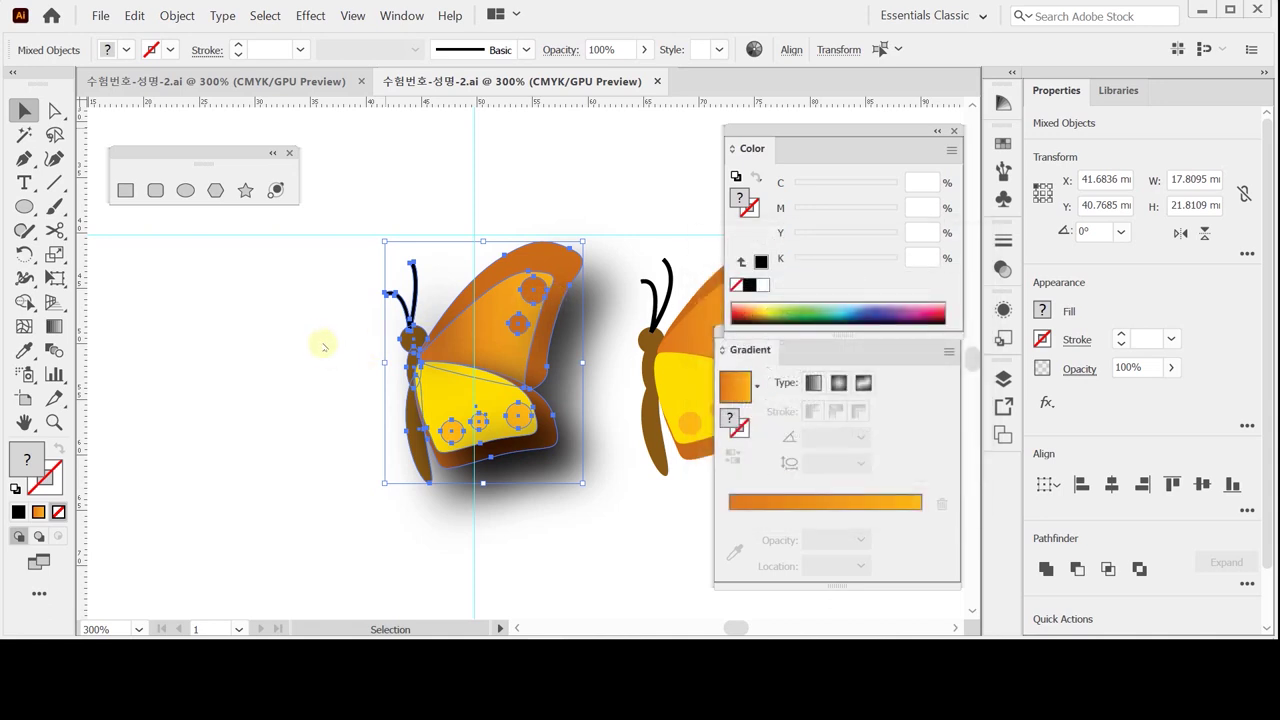
key("ctrl+z")
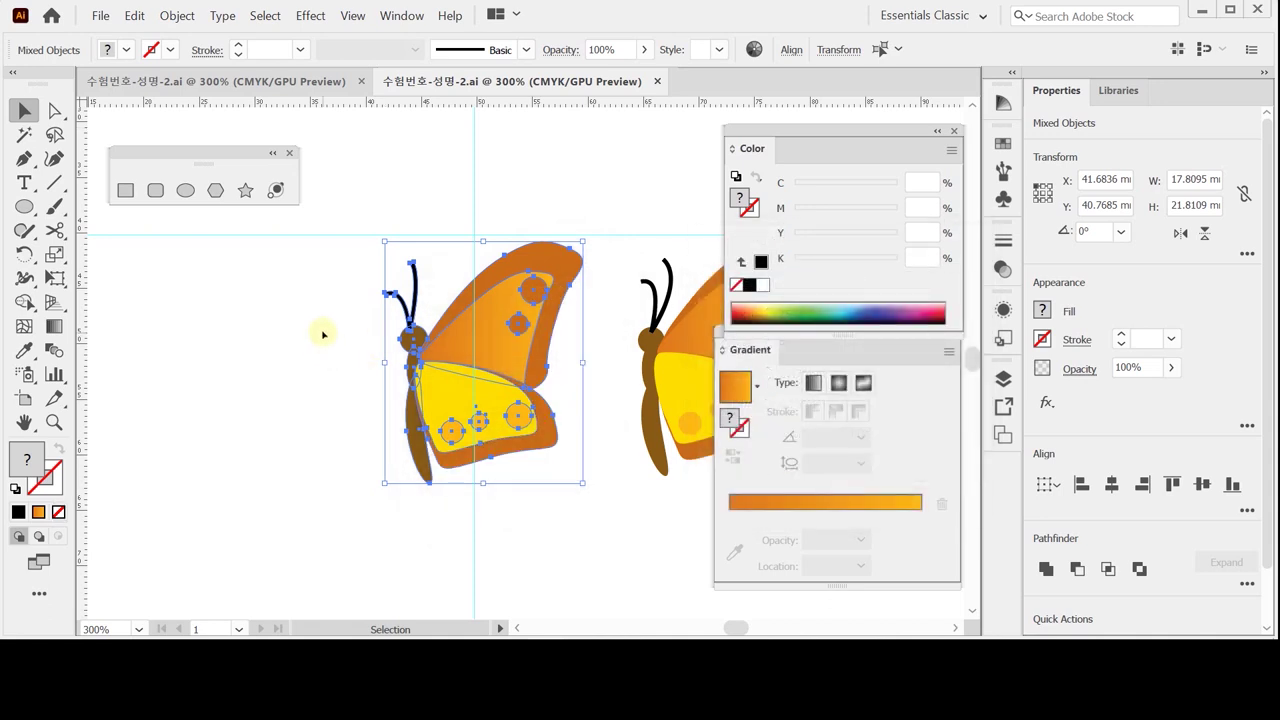
- Group all the selected butterfly parts and save the document
right_click(441, 336)
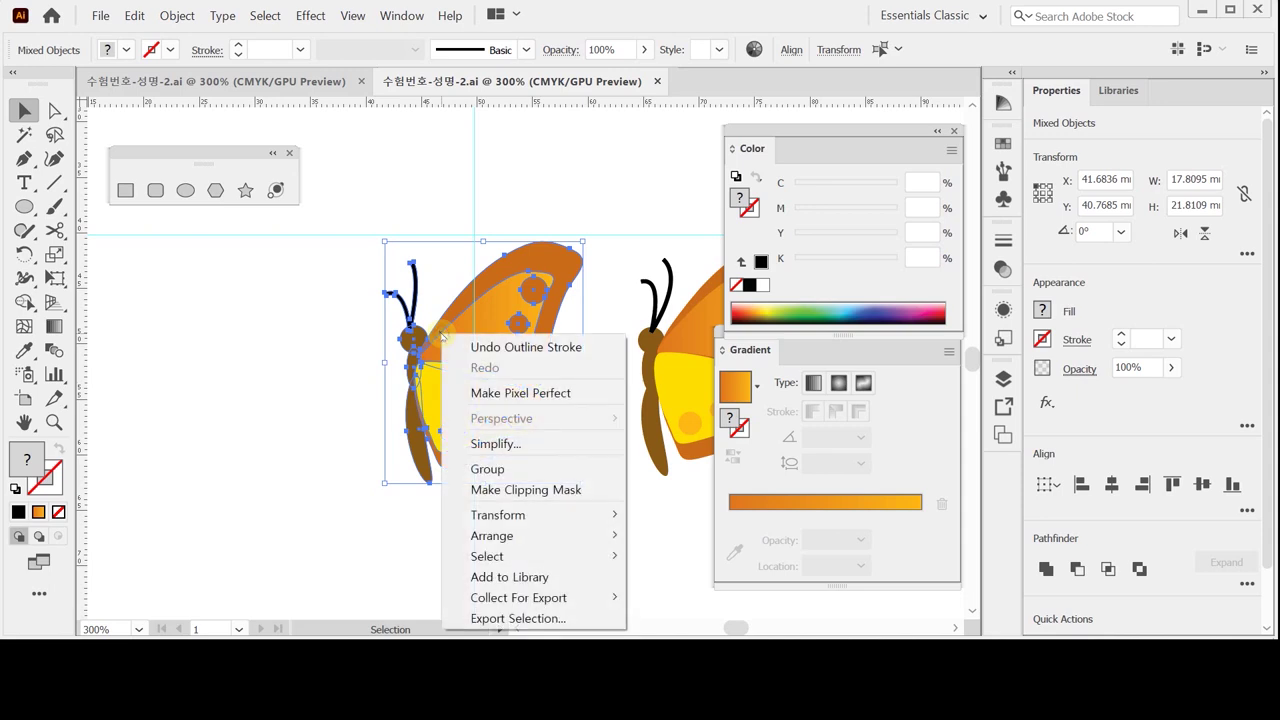
left_click(512, 468)
key("a")
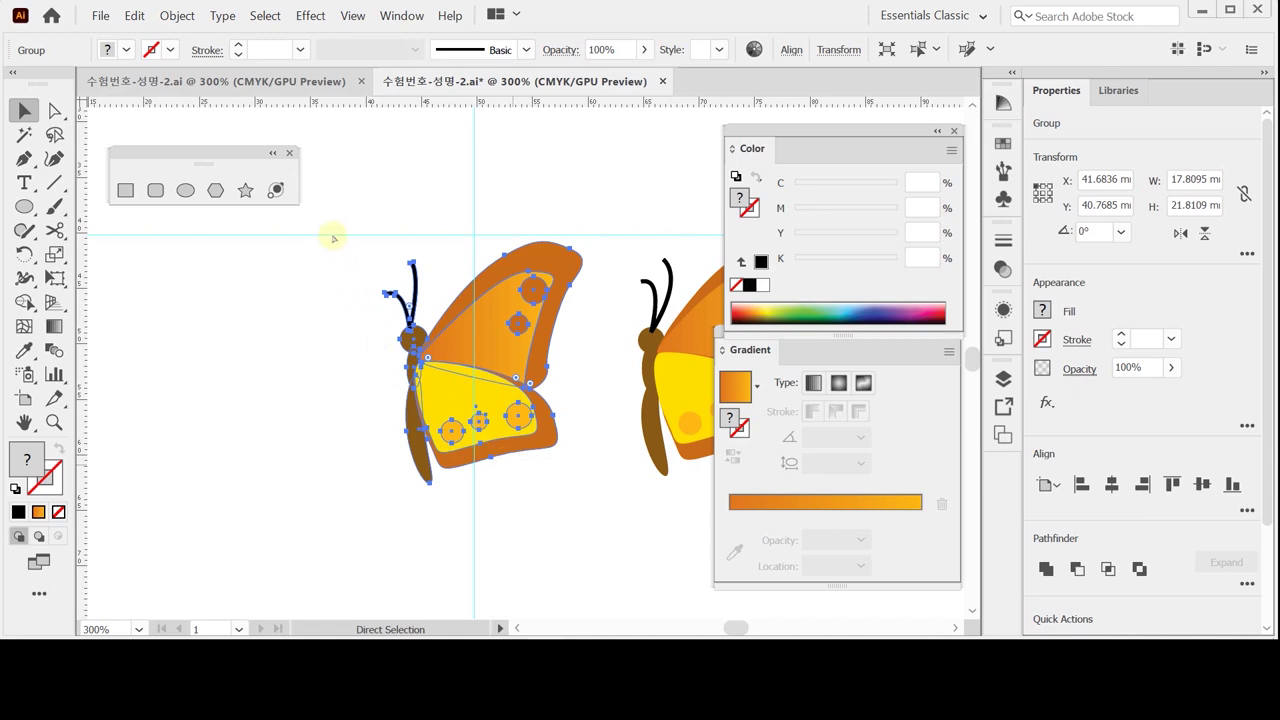
key("v")
key("ctrl+s")
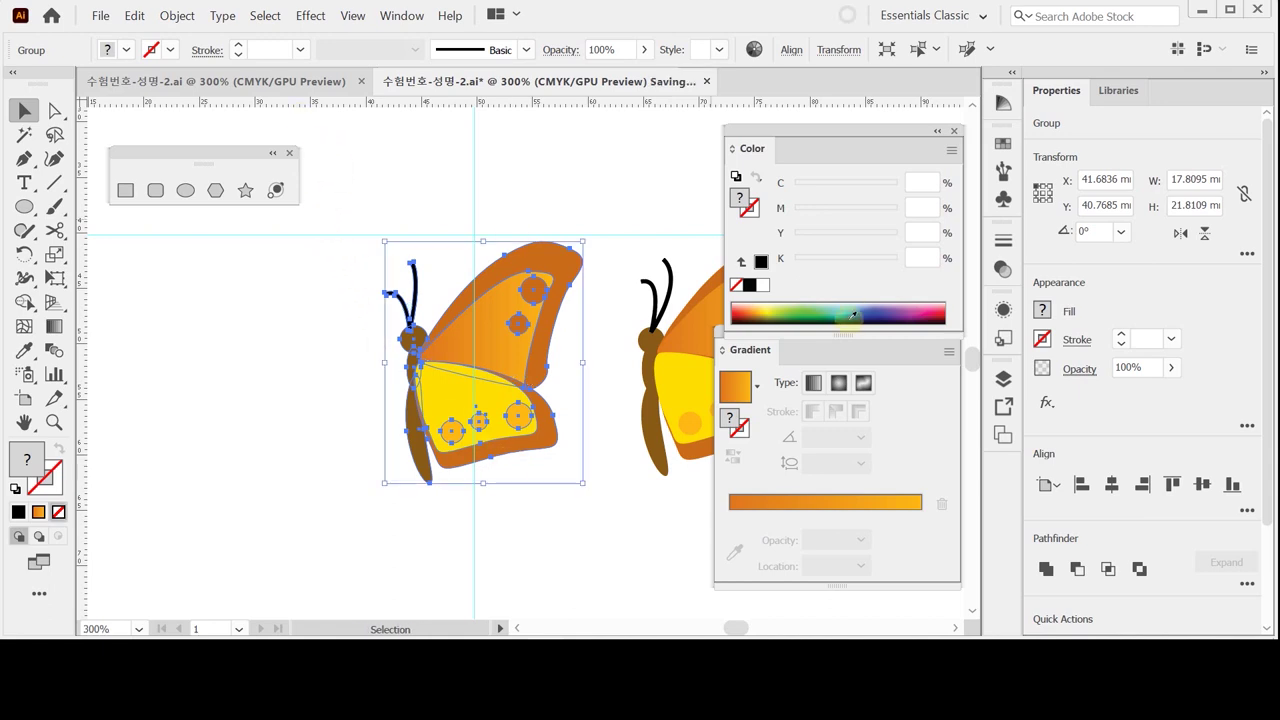
- Add a Multiply drop shadow at 75% opacity to the butterfly group, with X and Y offsets of 2.42 mm
left_click(1047, 402)
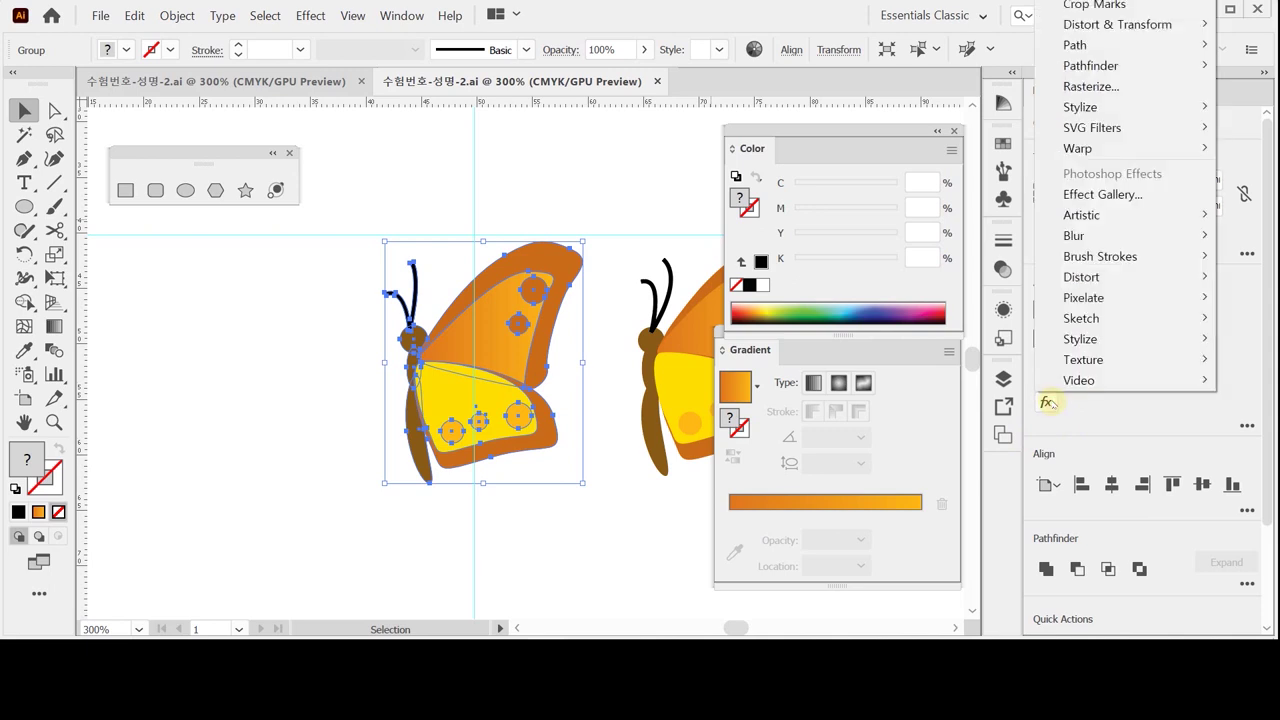
mouse_move(1138, 112)
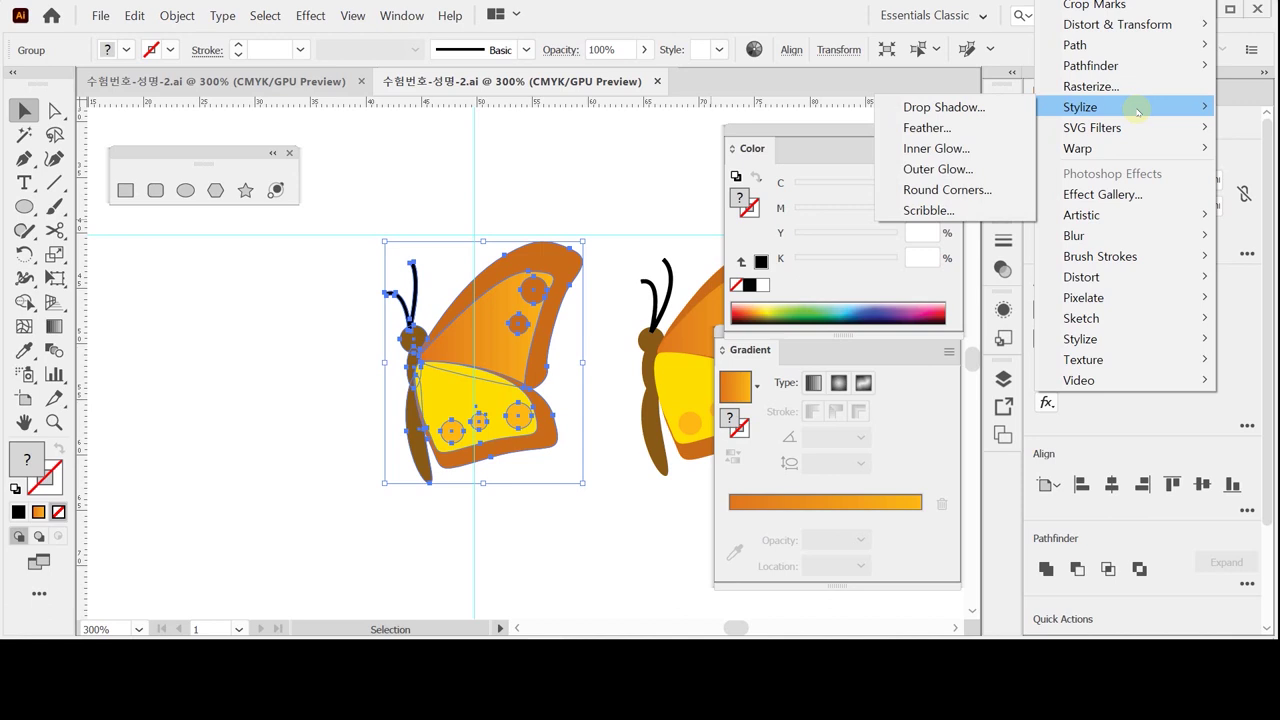
left_click(1000, 107)
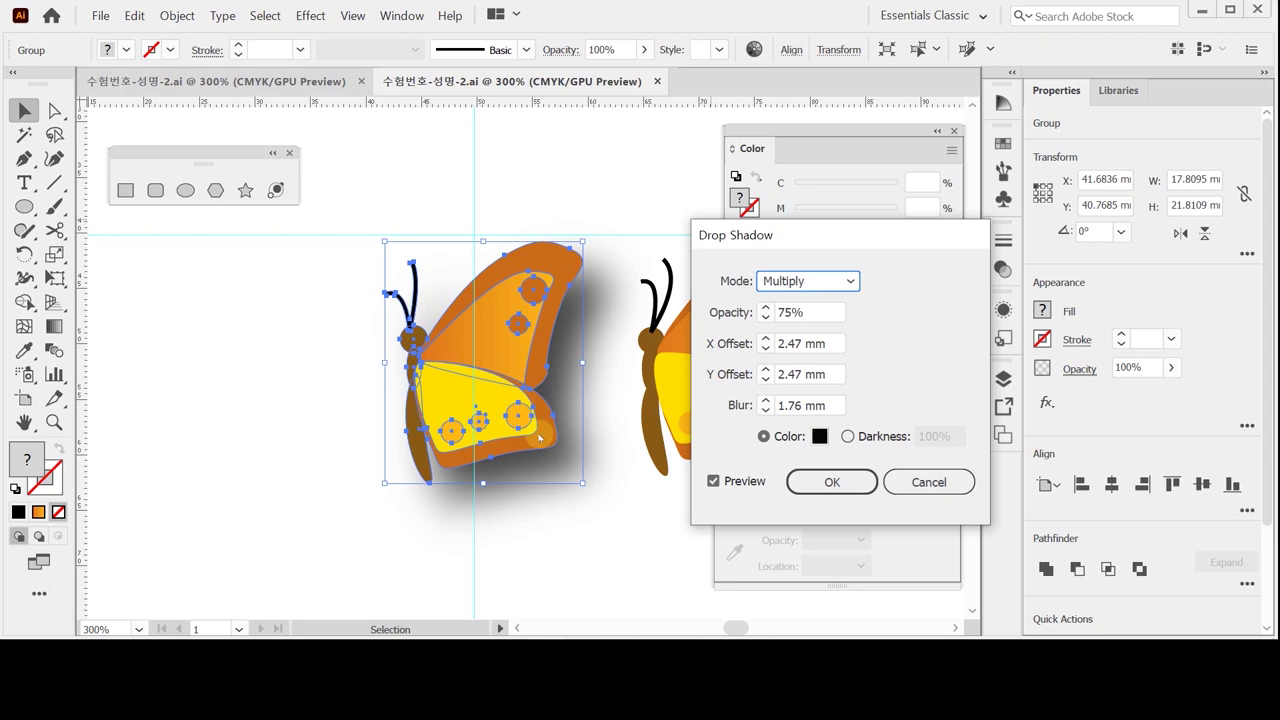
left_click_drag(792, 343, 866, 345)
type("2.42")
left_click_drag(793, 374, 891, 376)
type("2")
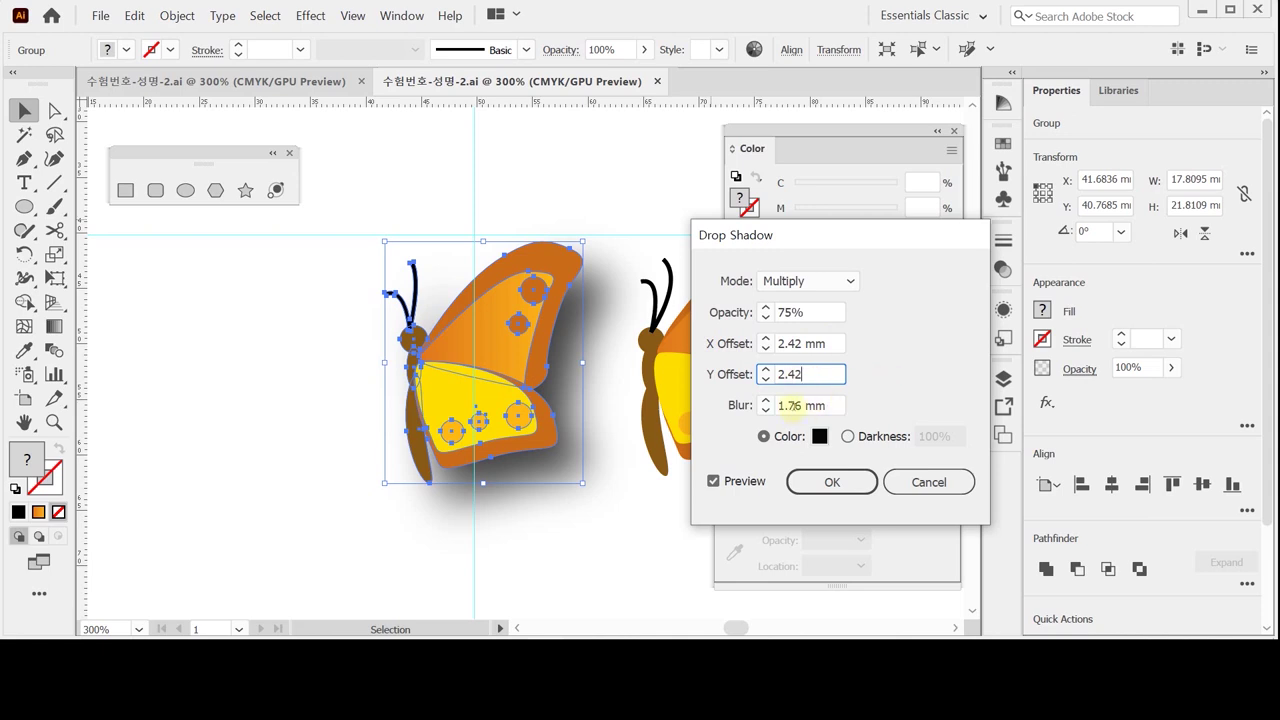
- Set the butterfly's drop shadow blur to 1.74 mm and apply the effect
left_click_drag(808, 405, 901, 412)
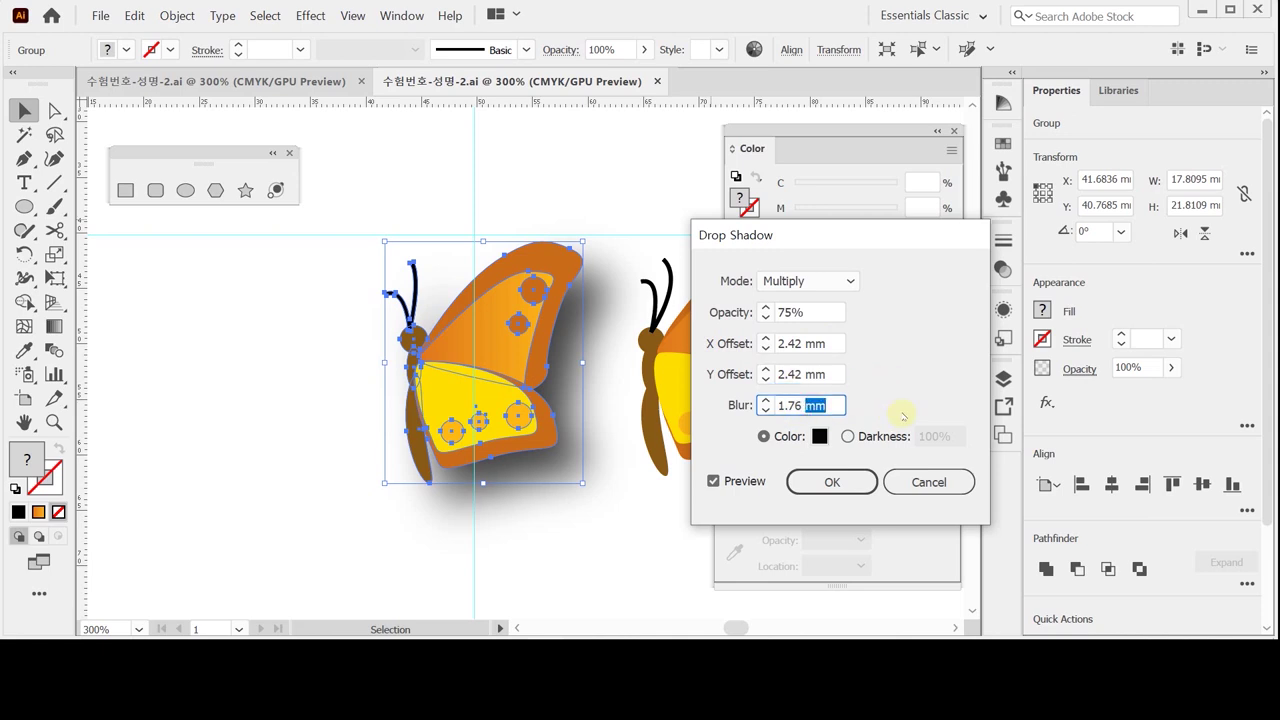
type("4")
key("shift+Left")
key("shift+Left")
key("shift+Left")
type("4")
key("Tab")
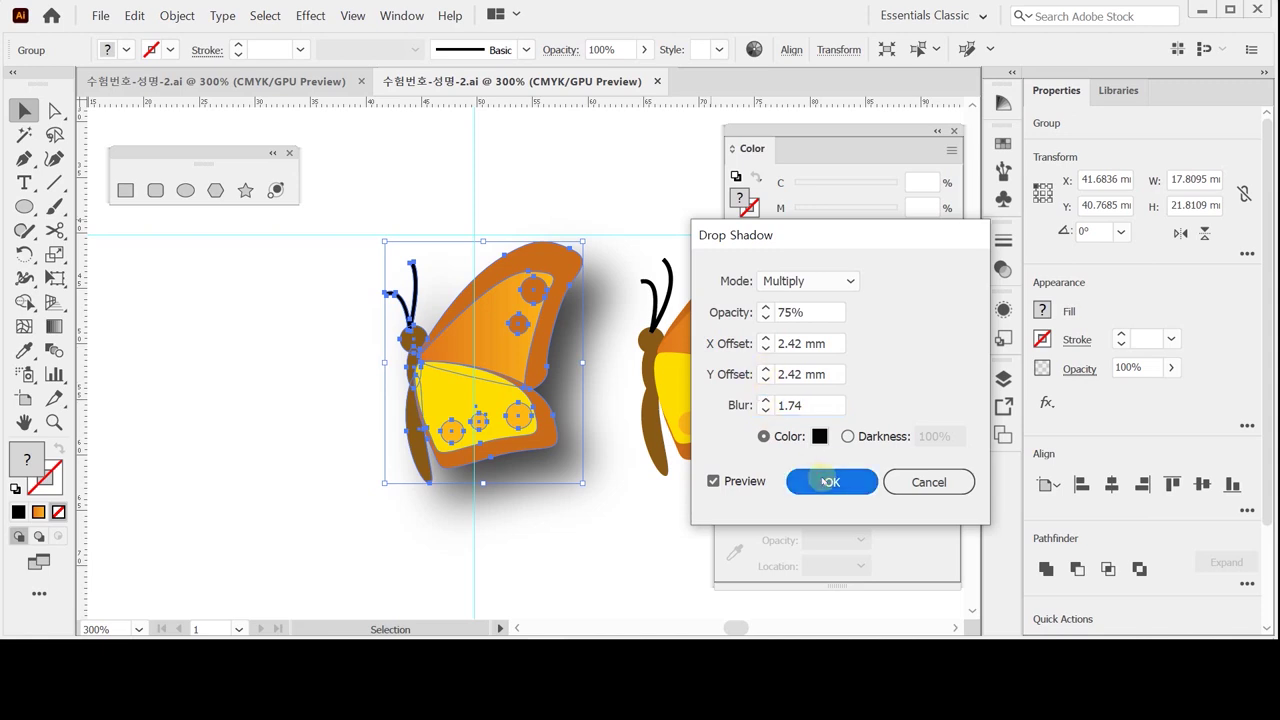
key("Return")
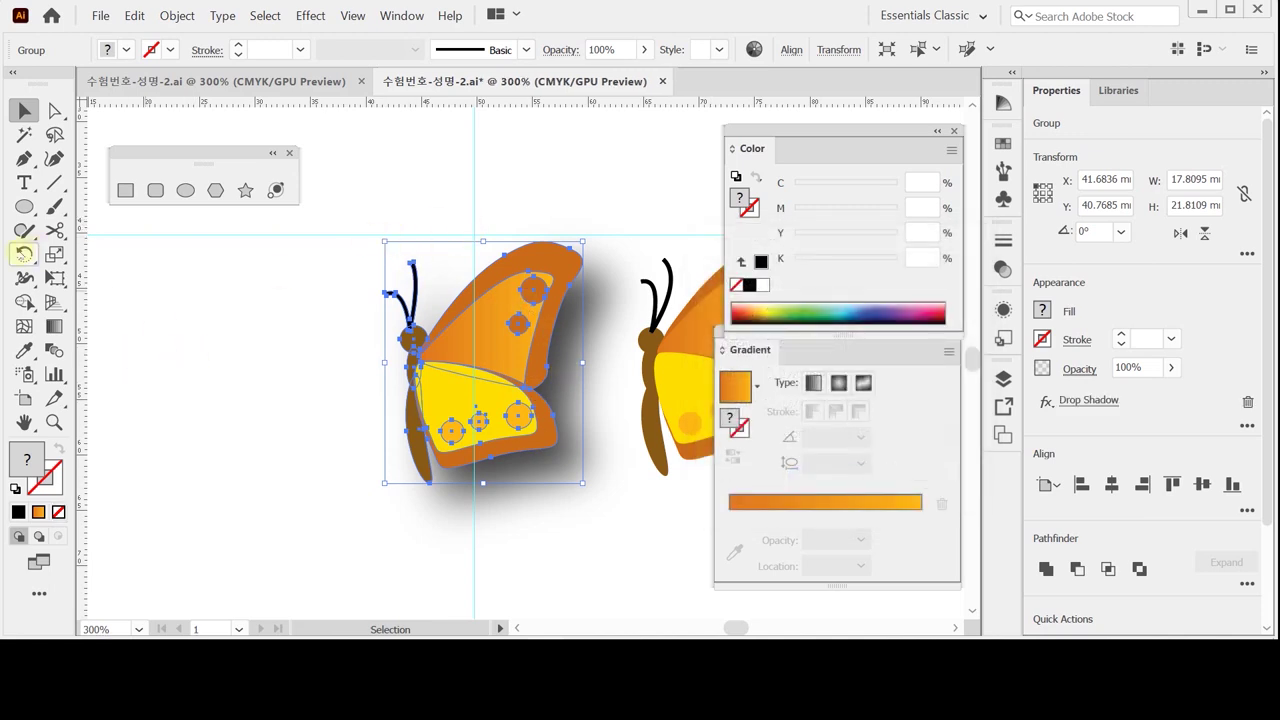
- Rotate the butterfly group with its shadow by 35°
double_click(24, 253)
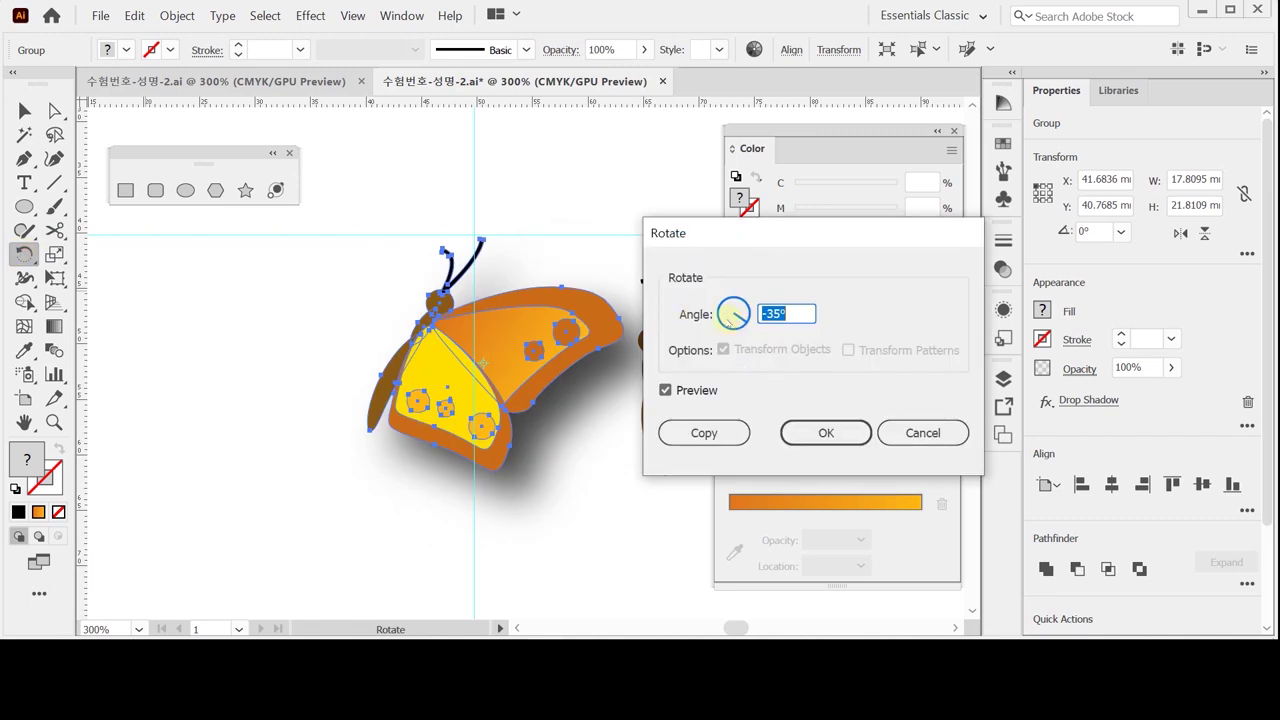
type("35")
key("Tab")
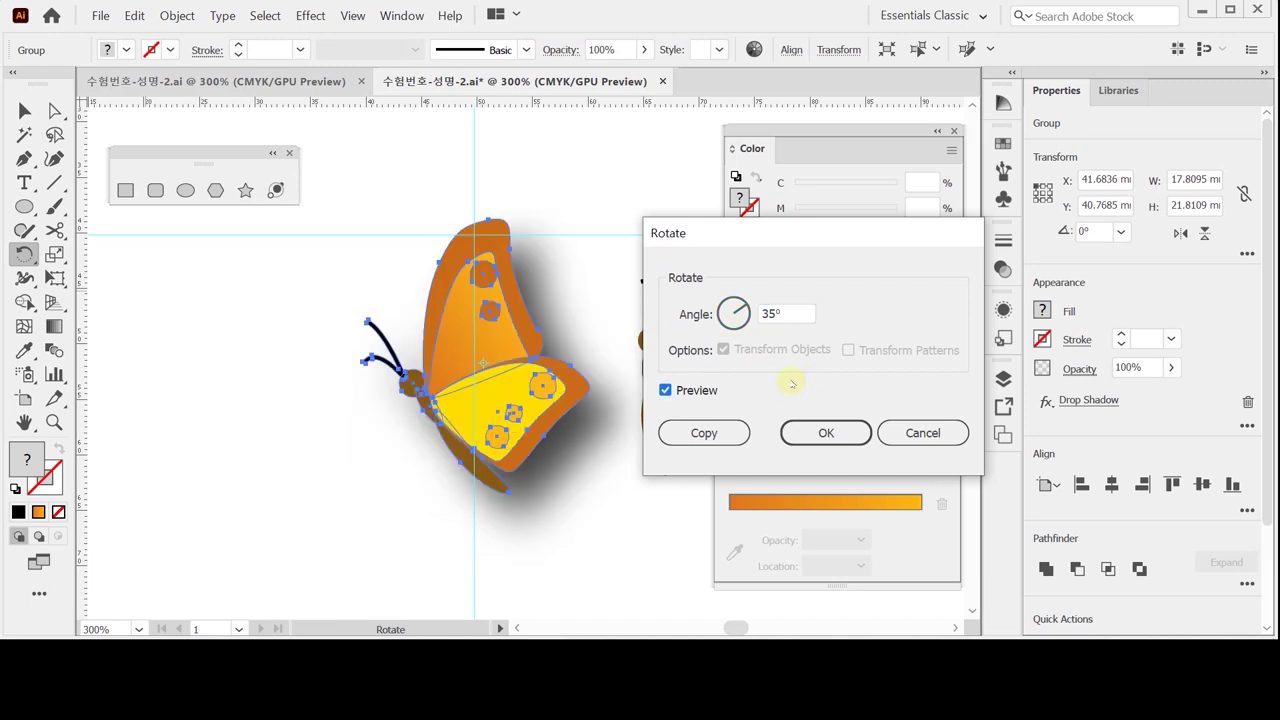
left_click(811, 435)
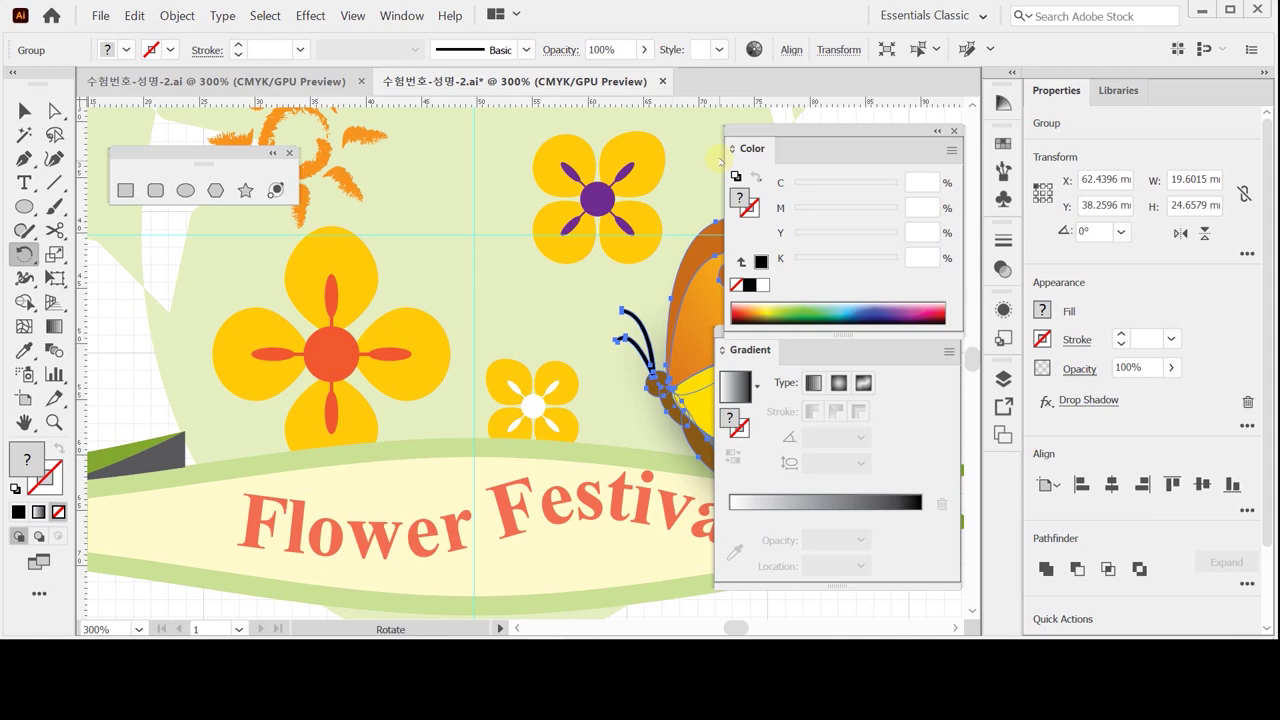
- Show the whole coupon artwork at 150%, hide the grid, and deselect the butterfly
key("ctrl+space")
left_click(609, 300, "ctrl+alt")
left_click(612, 296, "ctrl+alt")
key("ctrl+apostrophe")
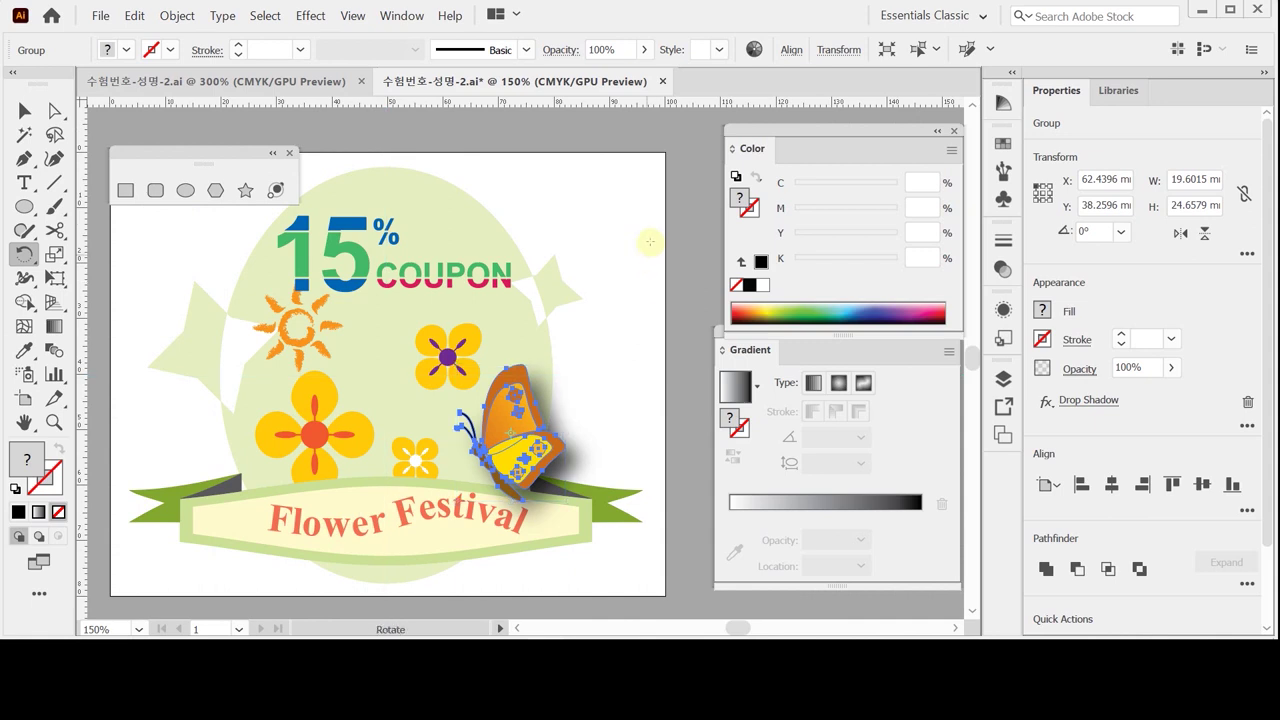
left_click(650, 197)
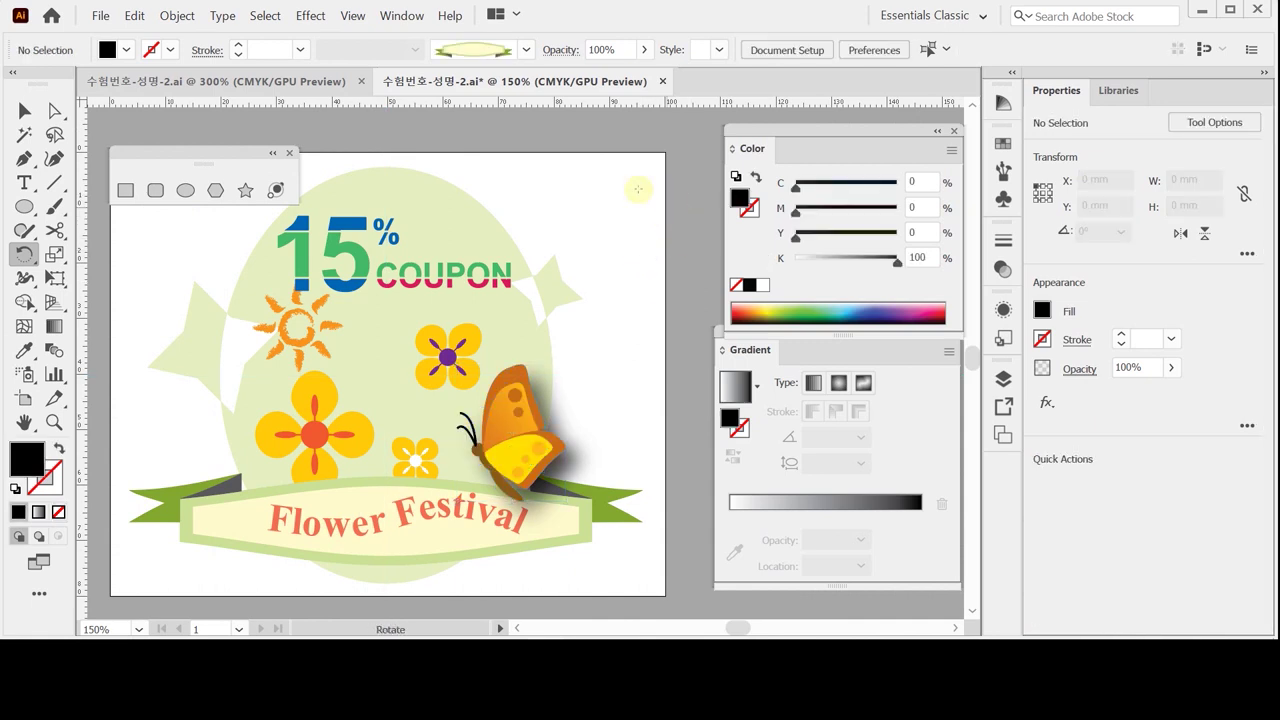
- Fit the artboard to the window and close the floating Color and Gradient panels
left_click(24, 422)
double_click(24, 422)
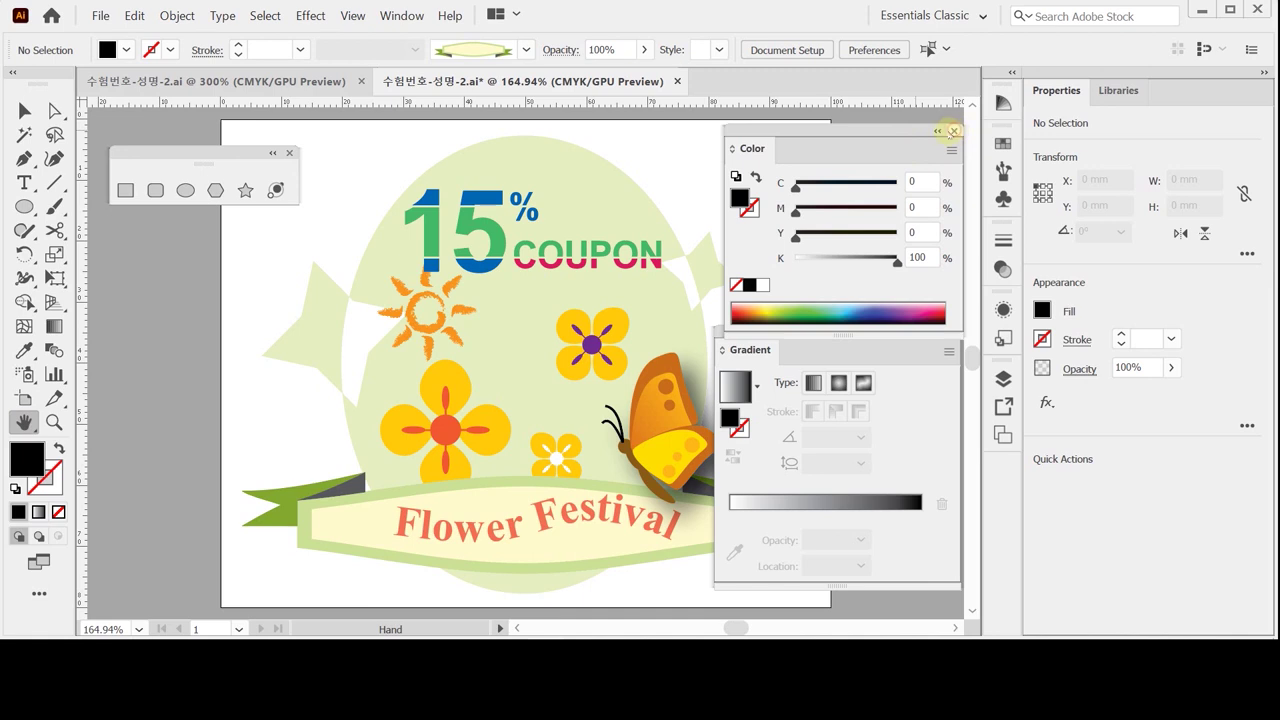
left_click(953, 131)
left_click(948, 333)
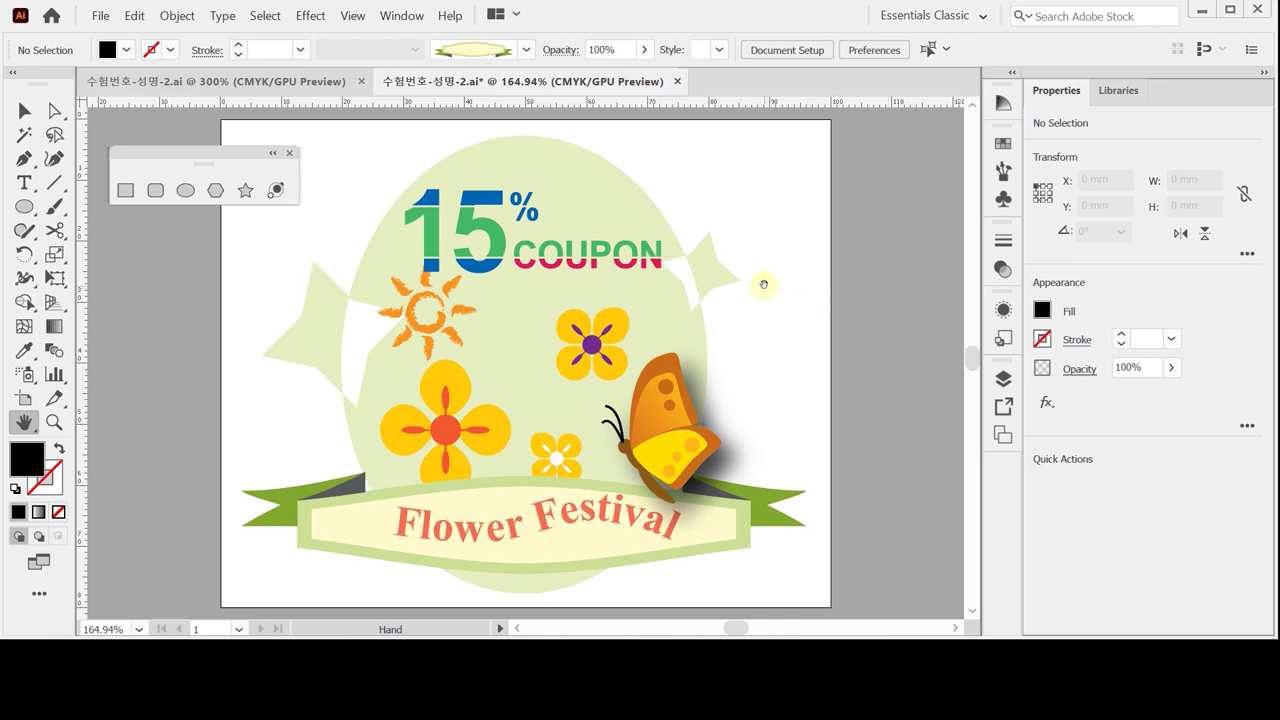
- Save the artwork as 수험번호-성명-2.ai in the GTQ folder in Illustrator 2020 format, replacing the existing file
left_click(100, 15)
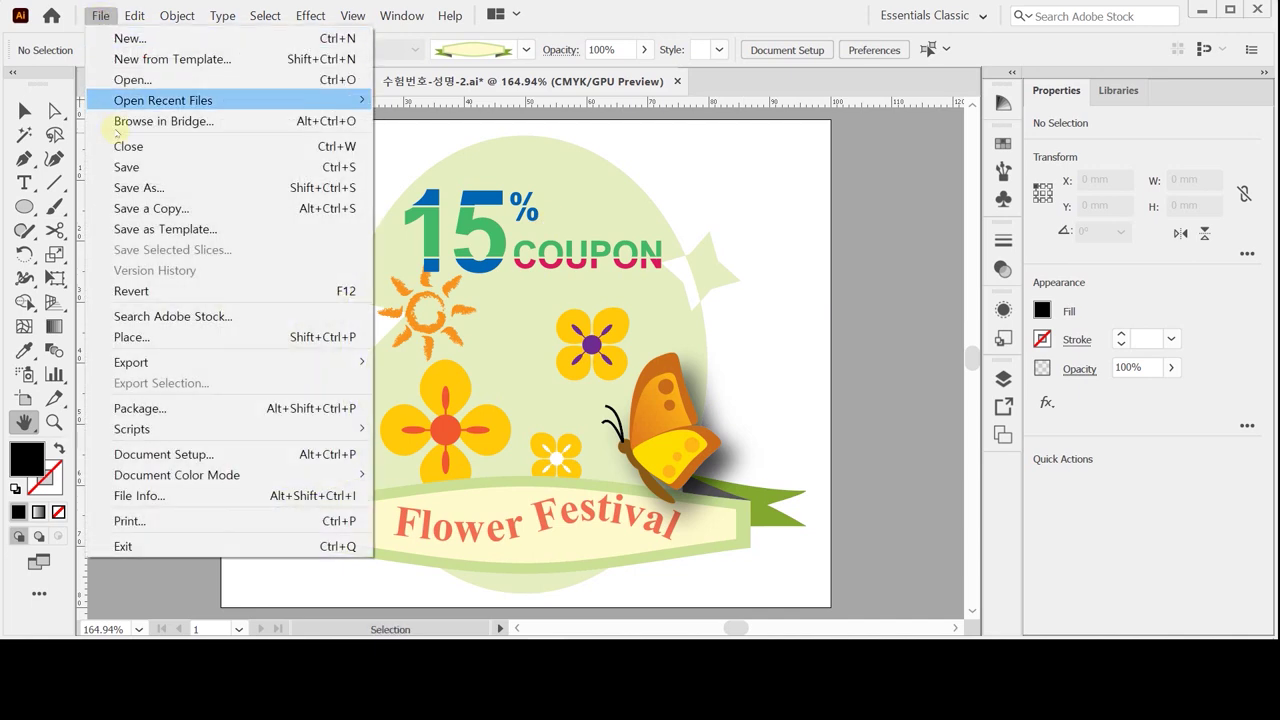
left_click(127, 188)
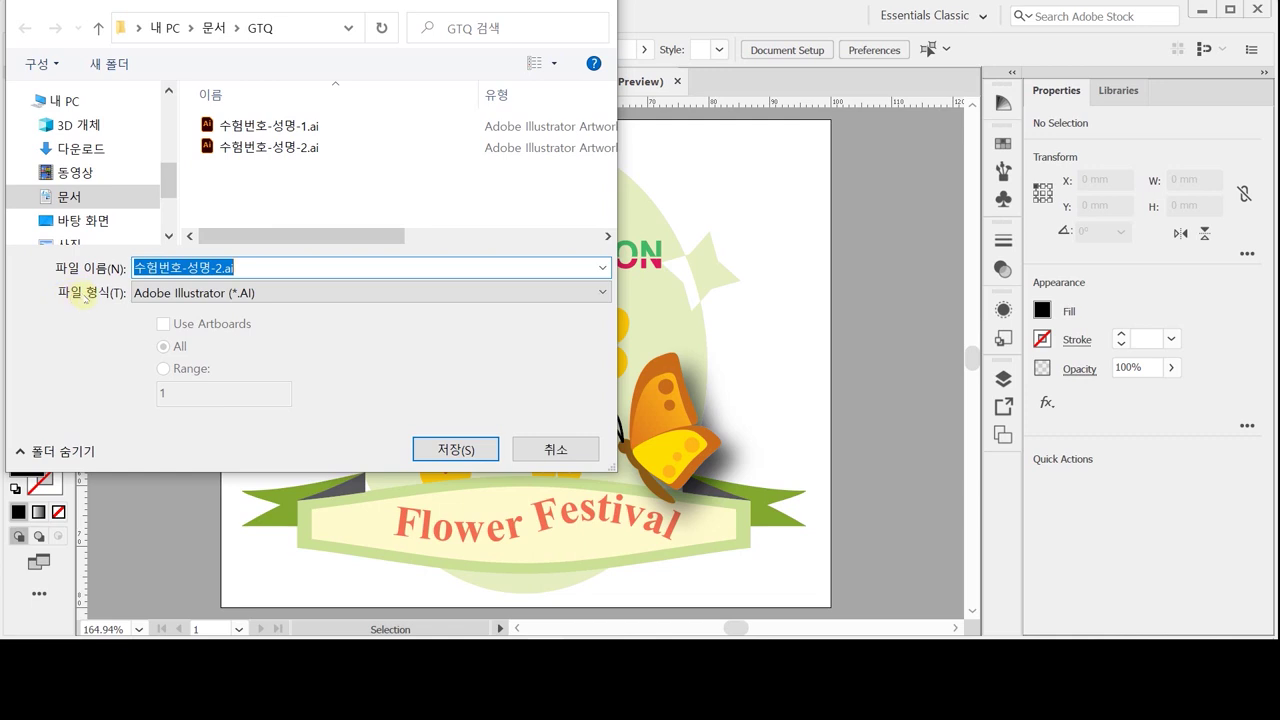
left_click(446, 444)
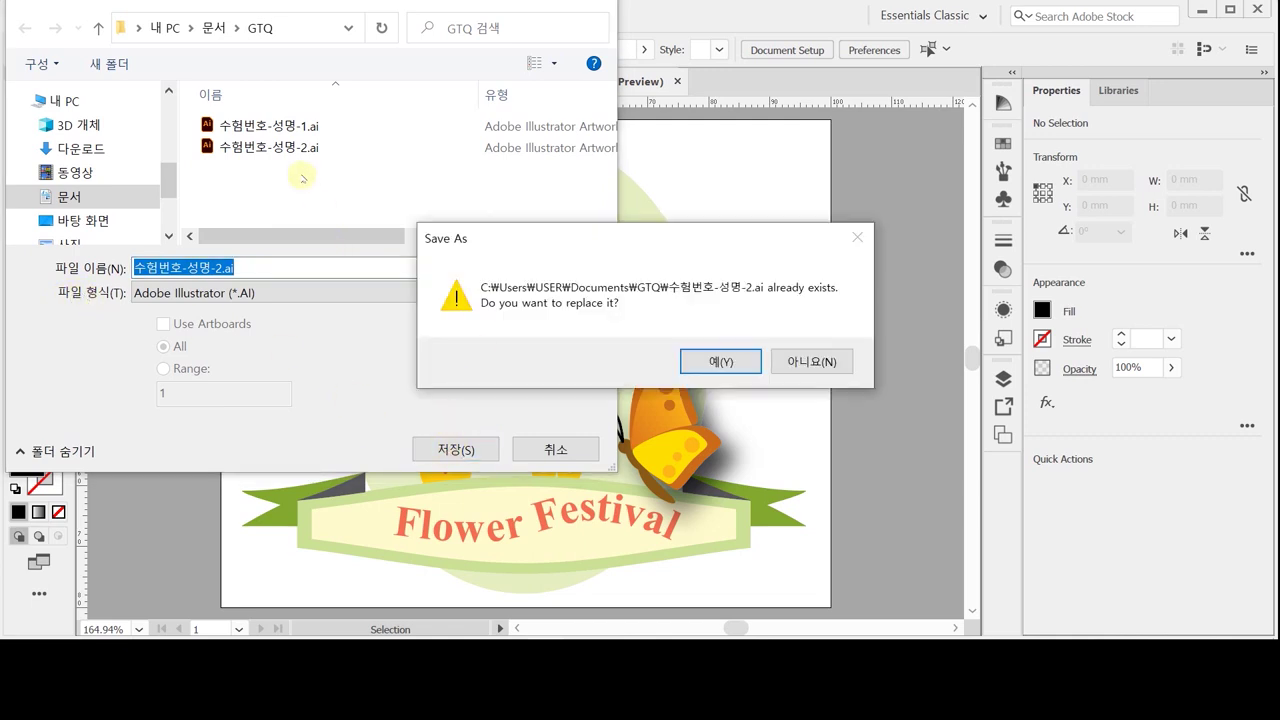
left_click(702, 362)
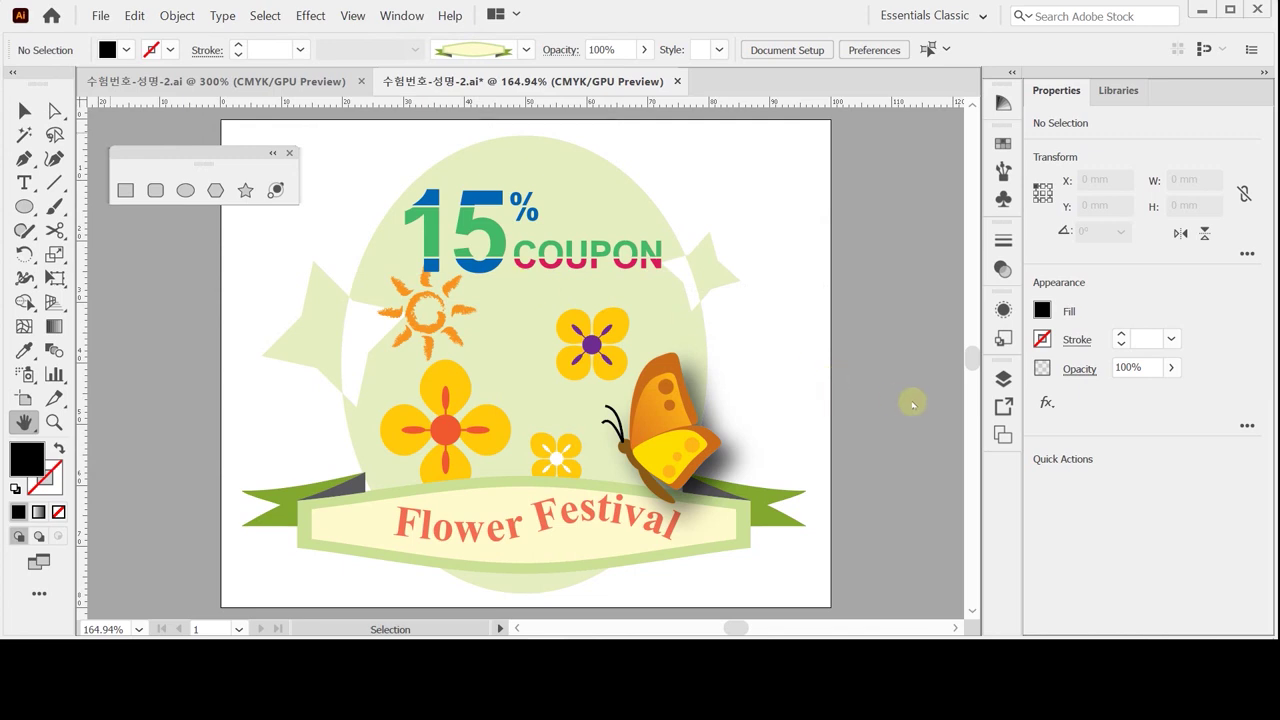
left_click(754, 626)
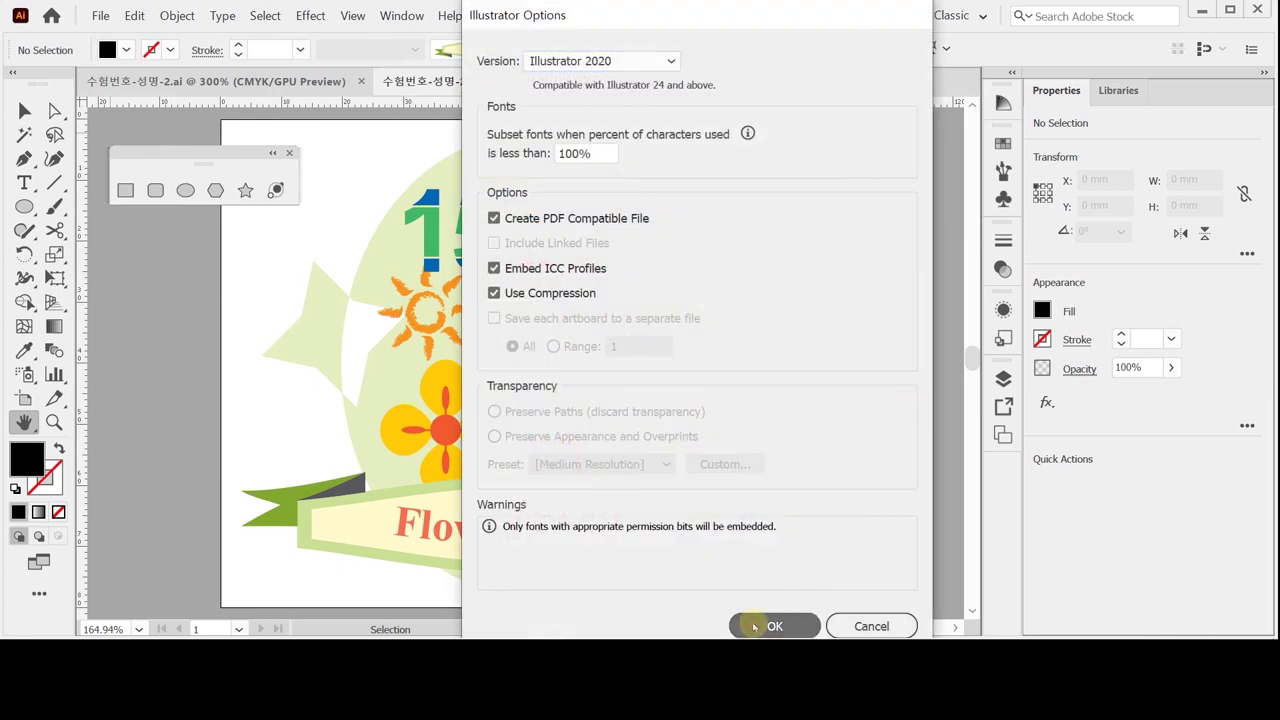